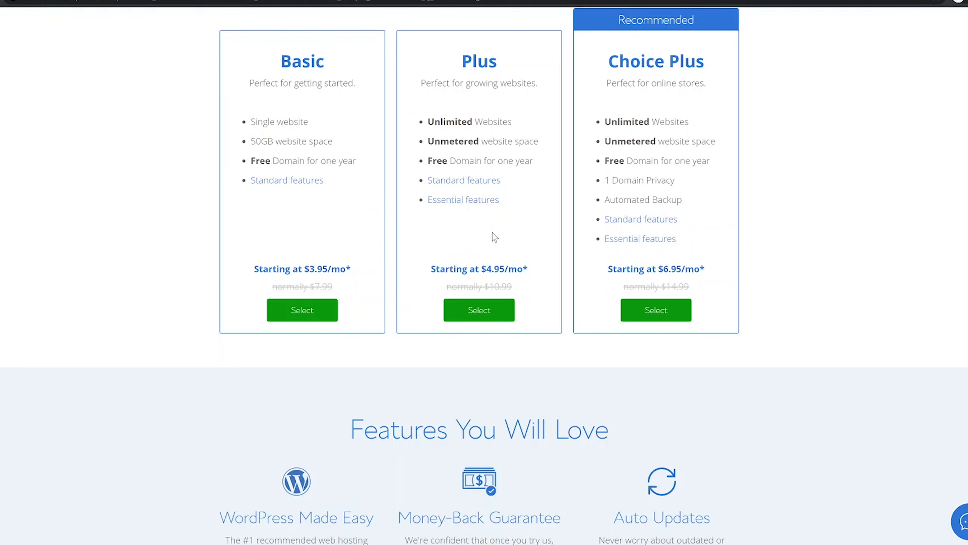
# Step: Compare Choice Plus automated backups with Basic's 50GB space, then select the Basic plan
pyautogui.moveTo(688, 212); pyautogui.dragTo(610, 213)
pyautogui.click(610, 199)
pyautogui.moveTo(249, 142); pyautogui.dragTo(328, 142)
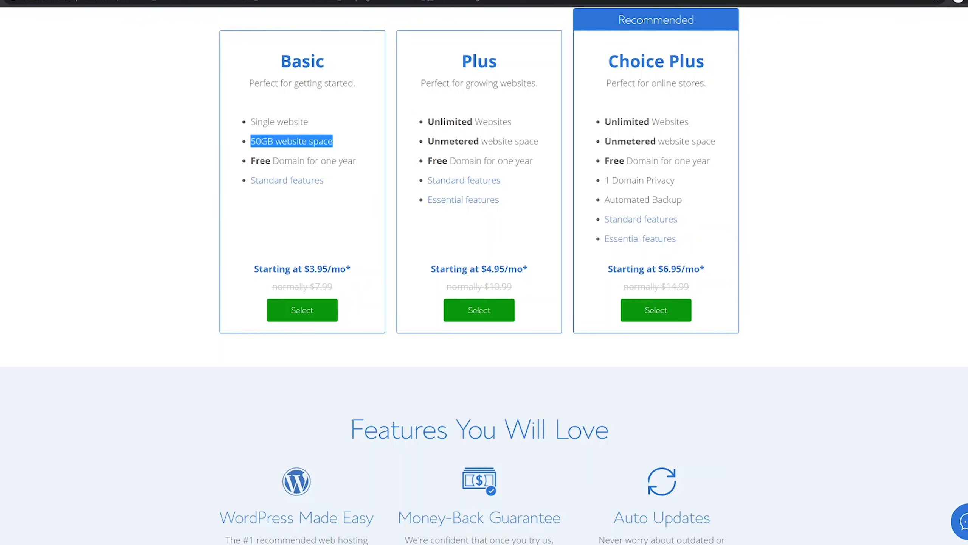
pyautogui.click(345, 144)
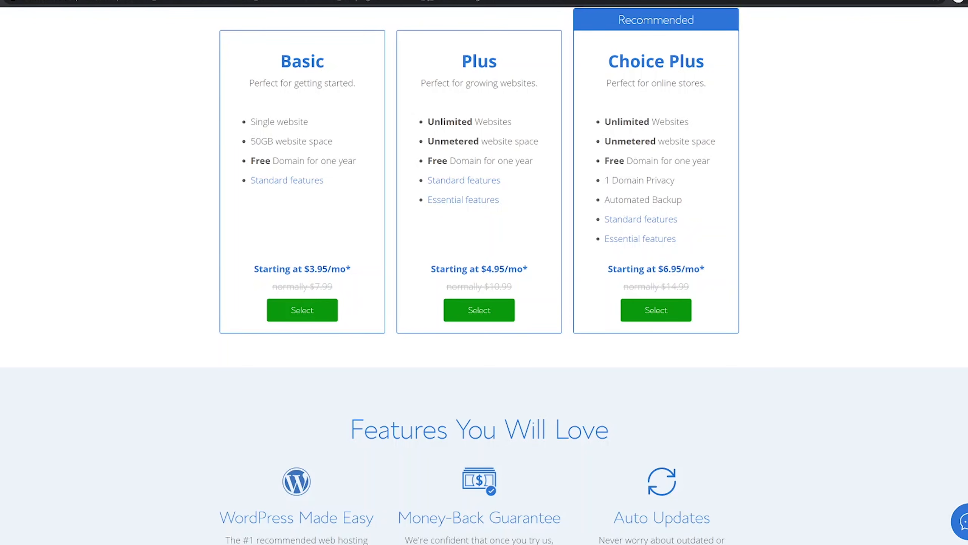
pyautogui.click(312, 312)
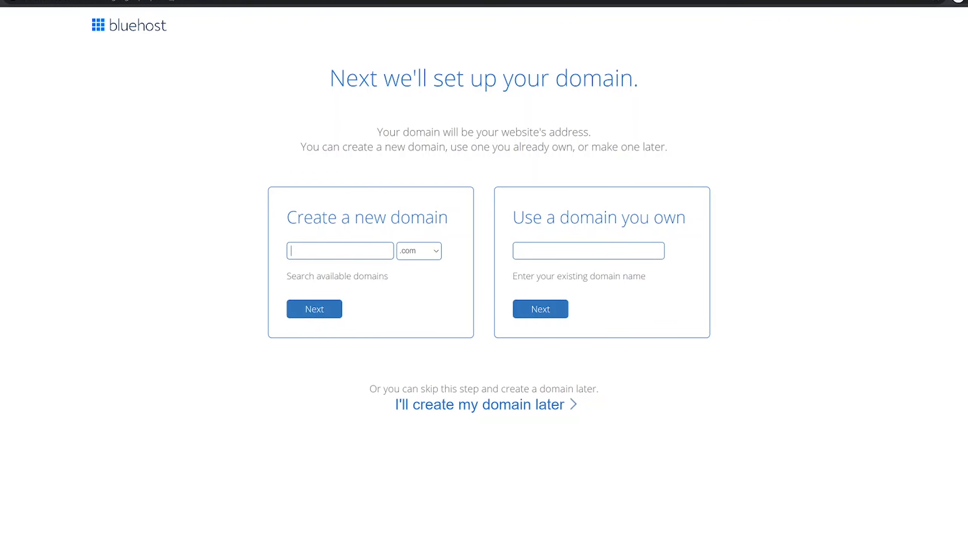
# Step: Enter santrelmediawebsite as a new domain with the .com ending and check its availability
pyautogui.write('santrelmediawebsite')
pyautogui.click(421, 251)
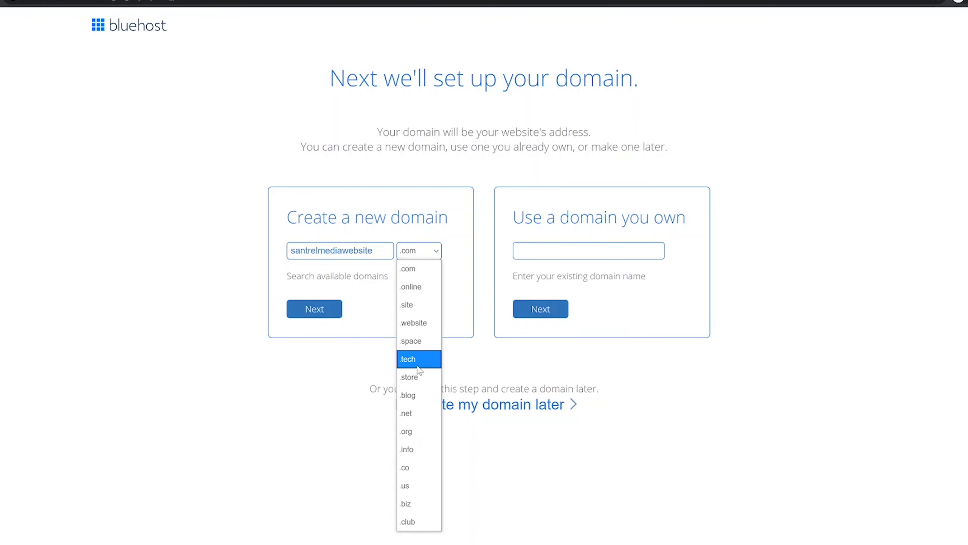
pyautogui.click(430, 267)
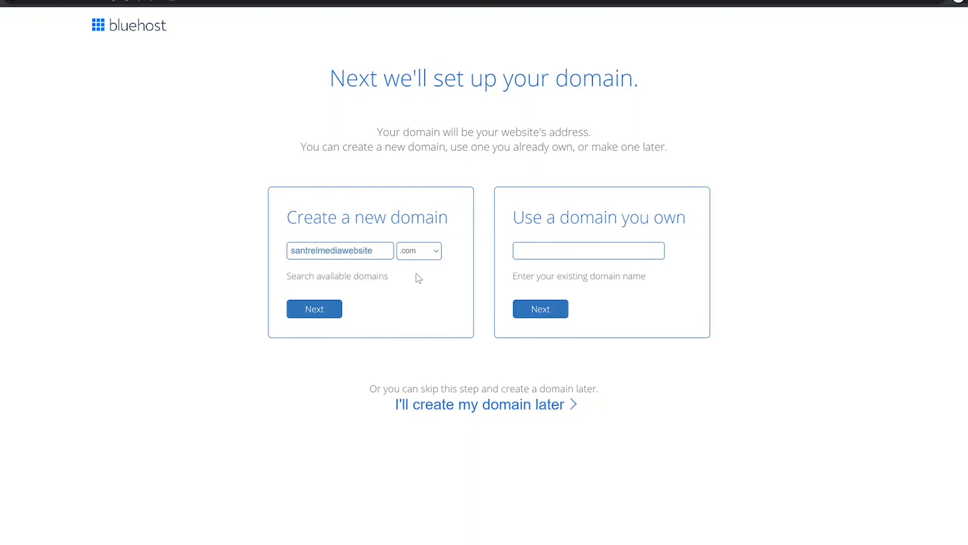
pyautogui.click(325, 310)
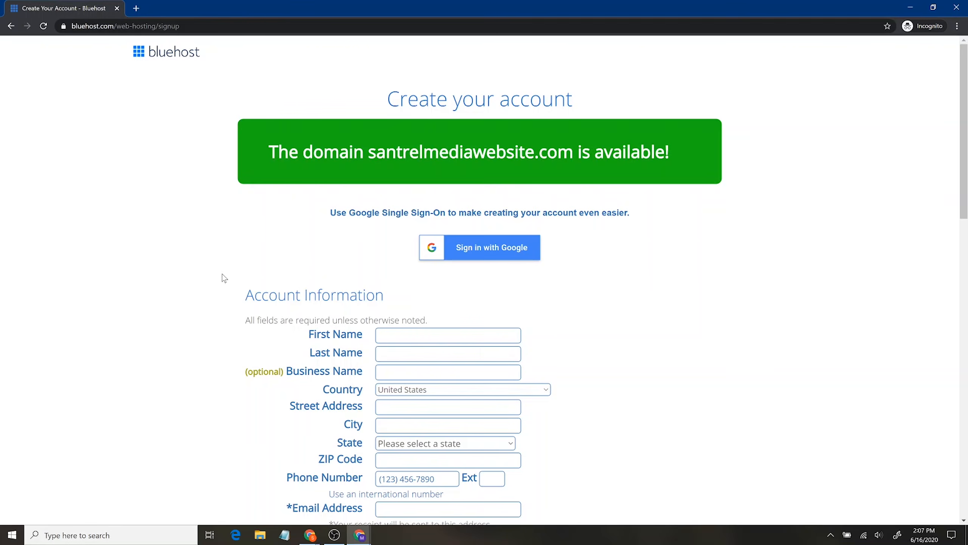
# Step: Review the Account Plan lengths under Package Information, keeping Basic 36 Month
pyautogui.scroll(-4, 221, 275)
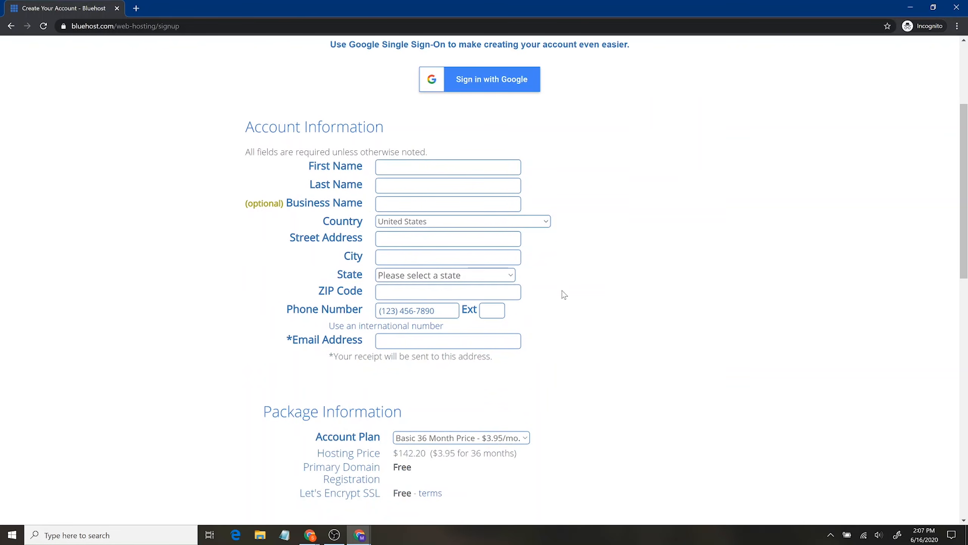
pyautogui.scroll(-1, 203, 274)
pyautogui.scroll(-7, 205, 278)
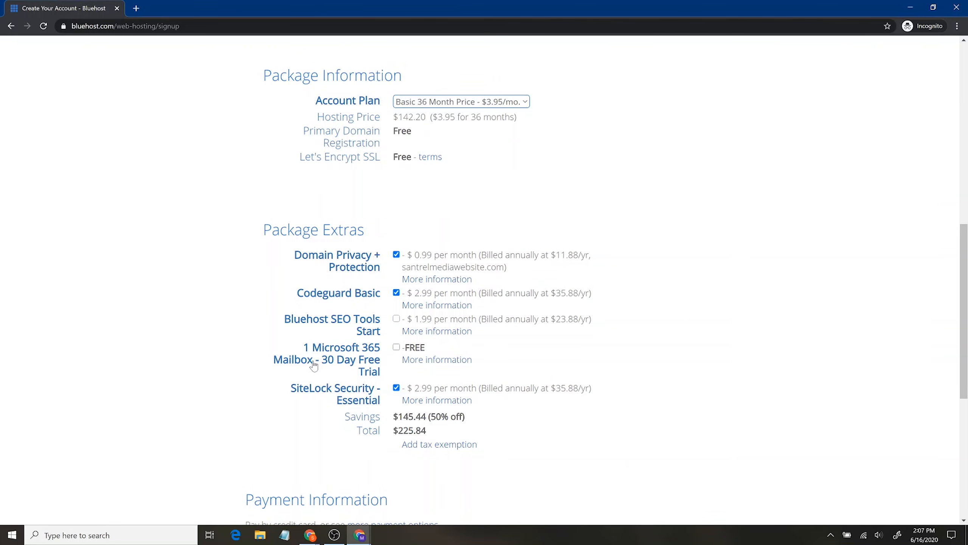
pyautogui.click(414, 104)
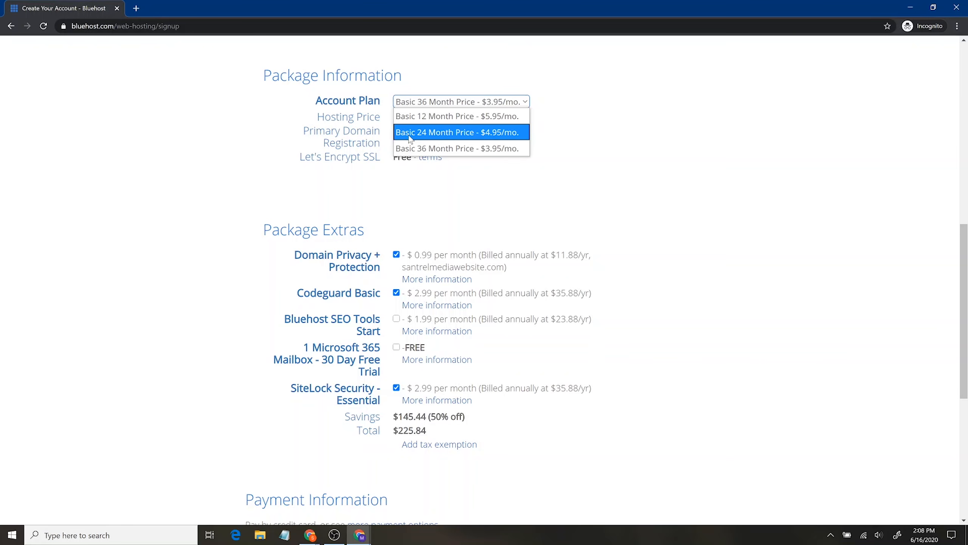
pyautogui.click(419, 148)
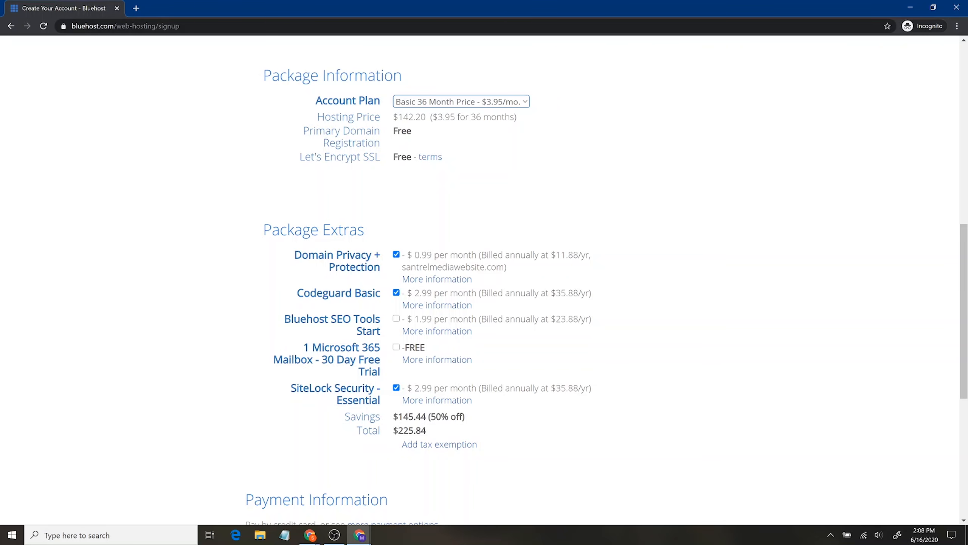
pyautogui.click(418, 102)
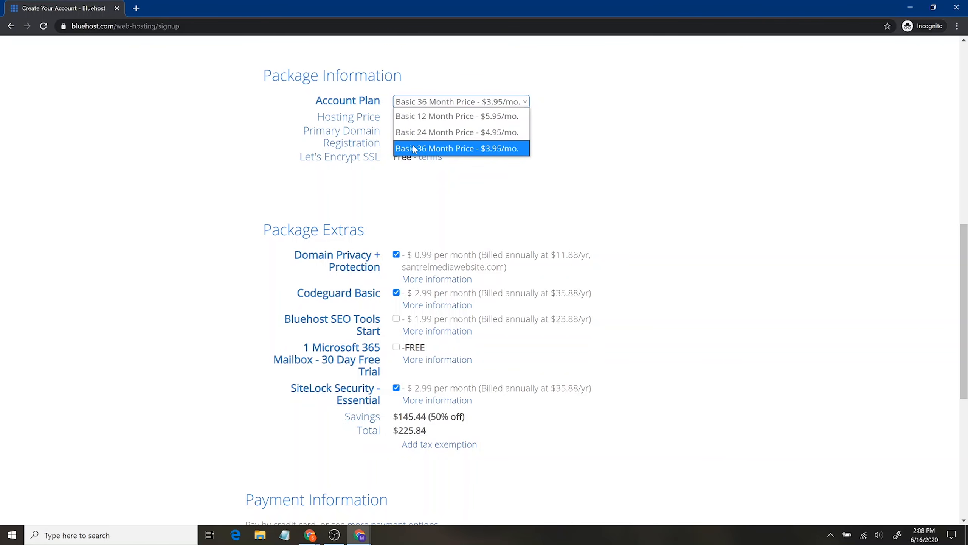
pyautogui.click(412, 116)
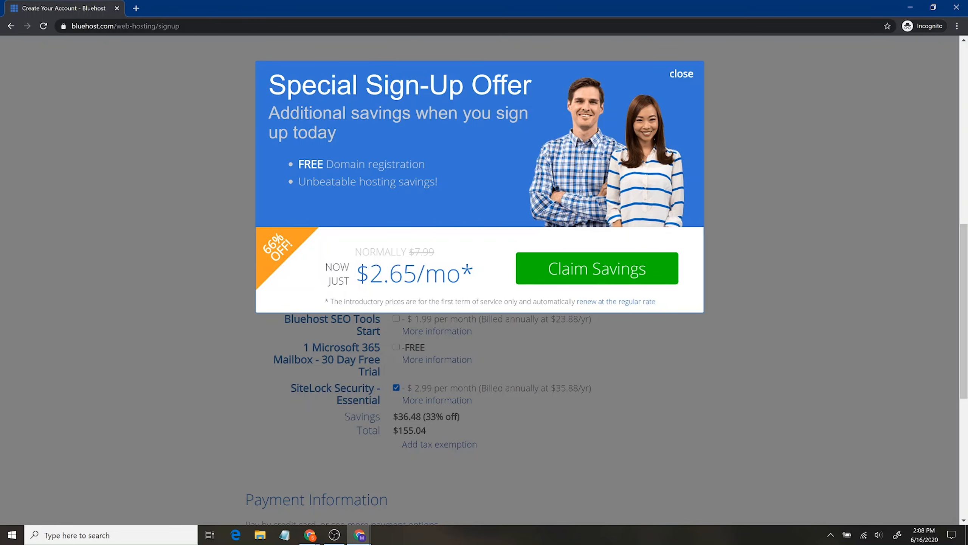
# Step: Claim the sign-up savings, switch to Basic 12 Month, and remove the Codeguard Basic extra
pyautogui.click(555, 272)
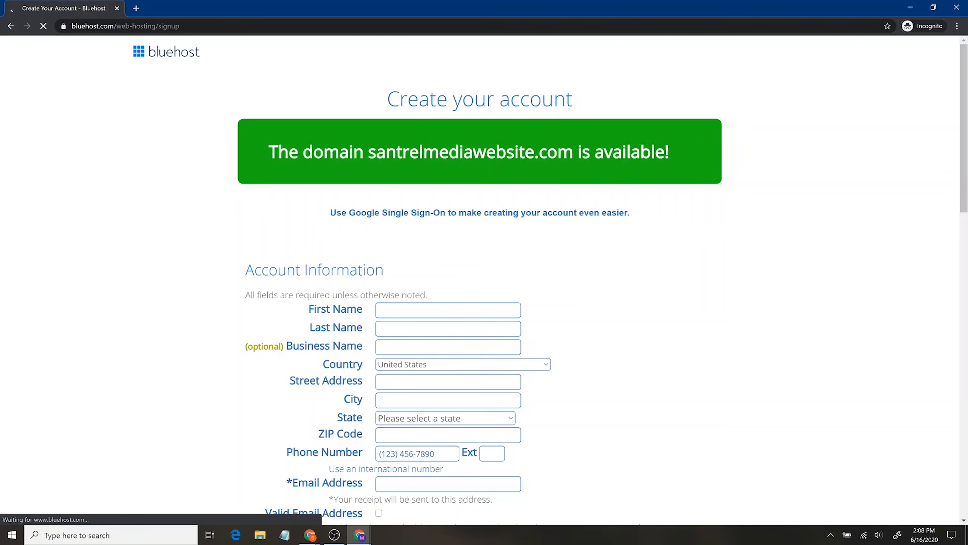
pyautogui.scroll(-4, 563, 340)
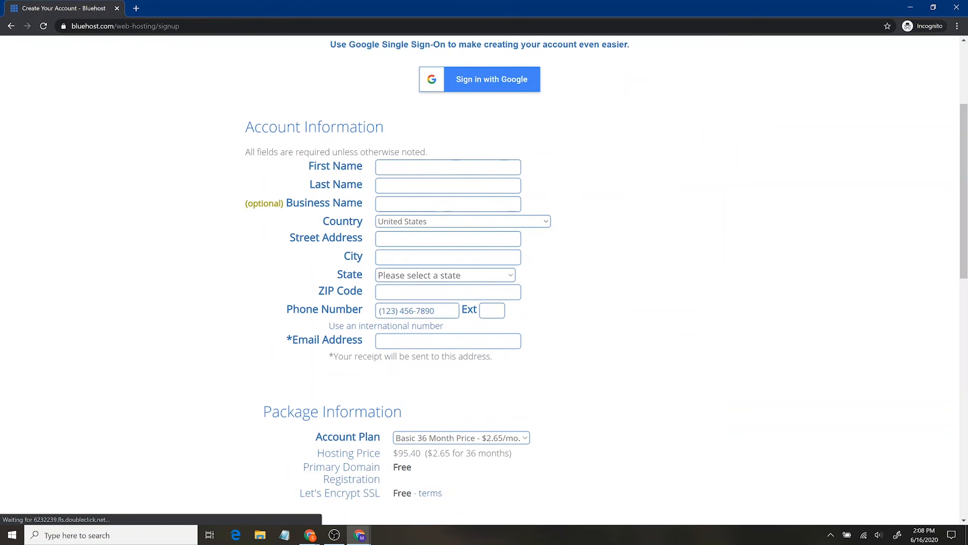
pyautogui.scroll(-4, 551, 333)
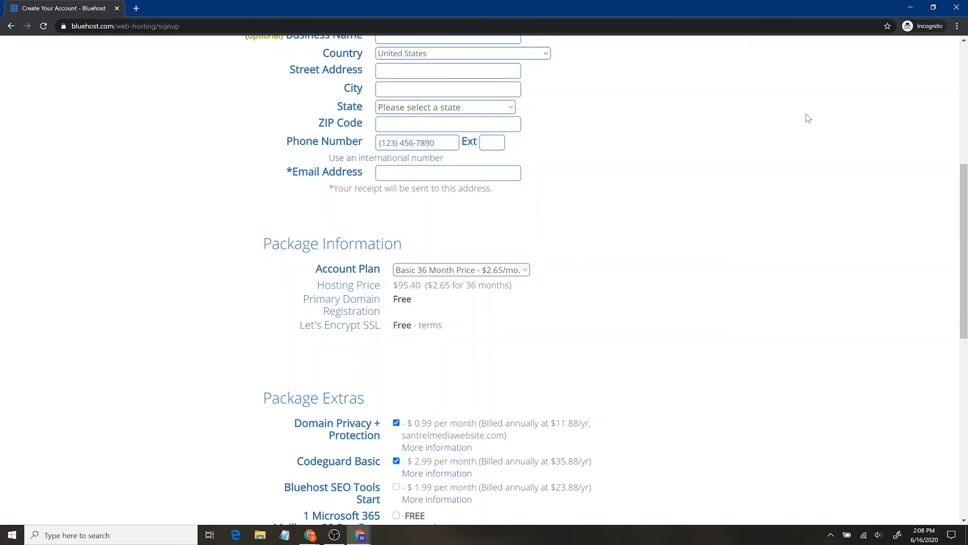
pyautogui.click(499, 270)
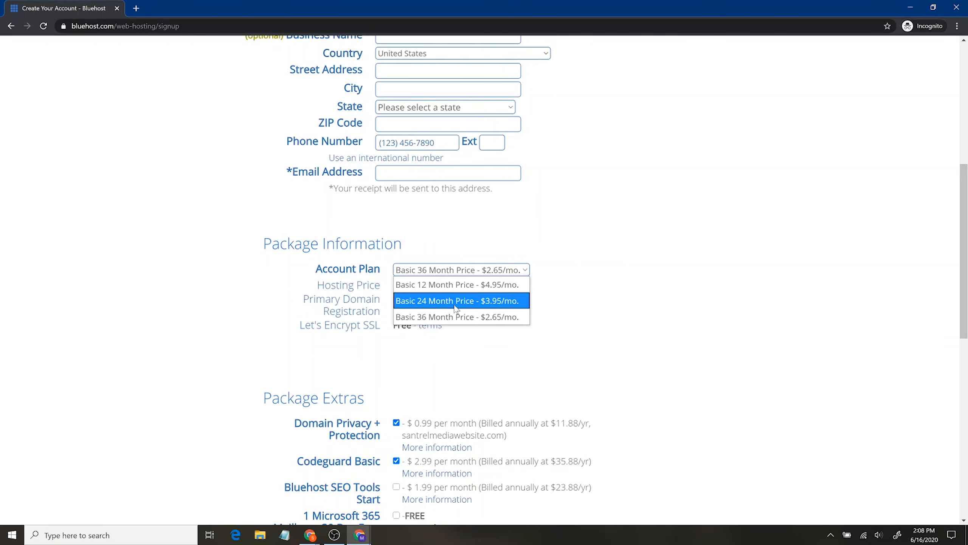
pyautogui.click(466, 284)
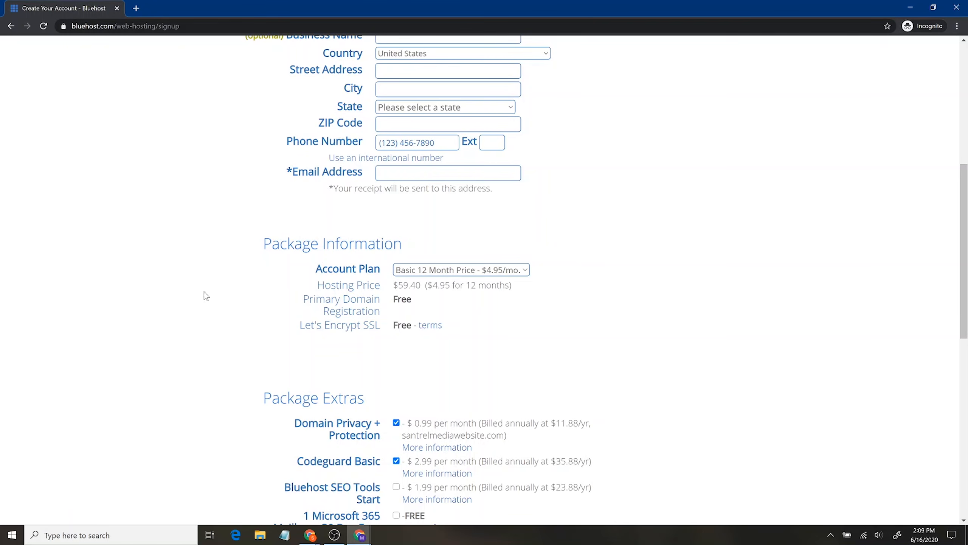
pyautogui.scroll(-3, 224, 285)
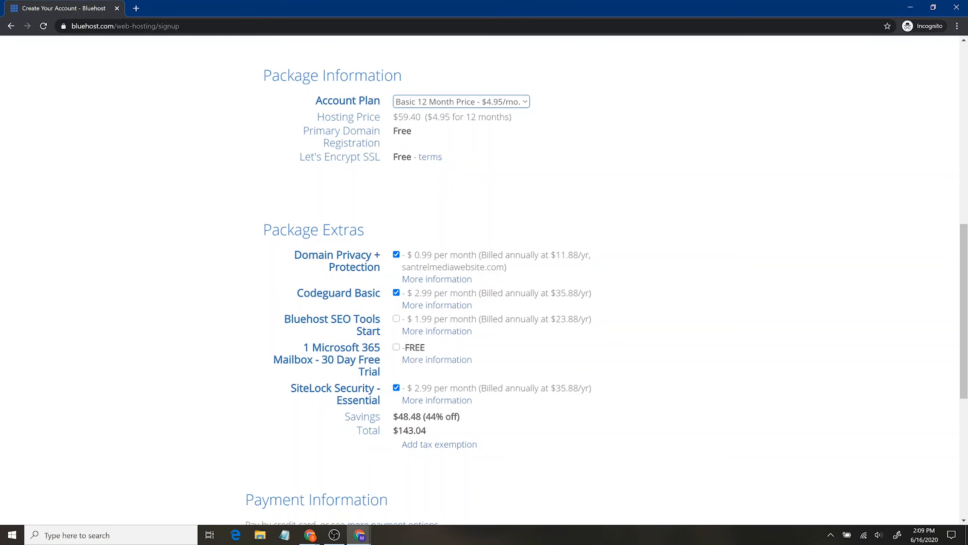
pyautogui.click(396, 292)
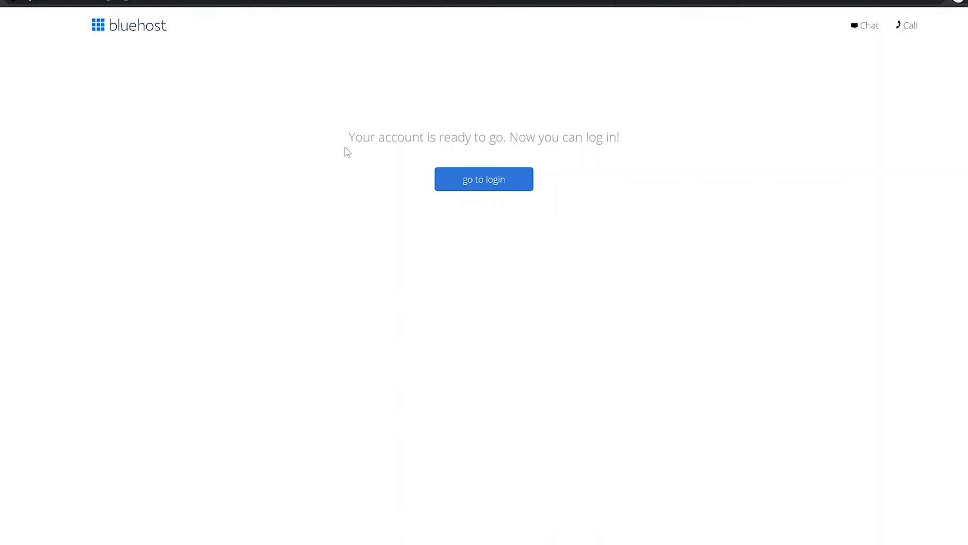
# Step: Skip the site kind, goals, features, name/tagline and theme onboarding questions
pyautogui.click(495, 189)
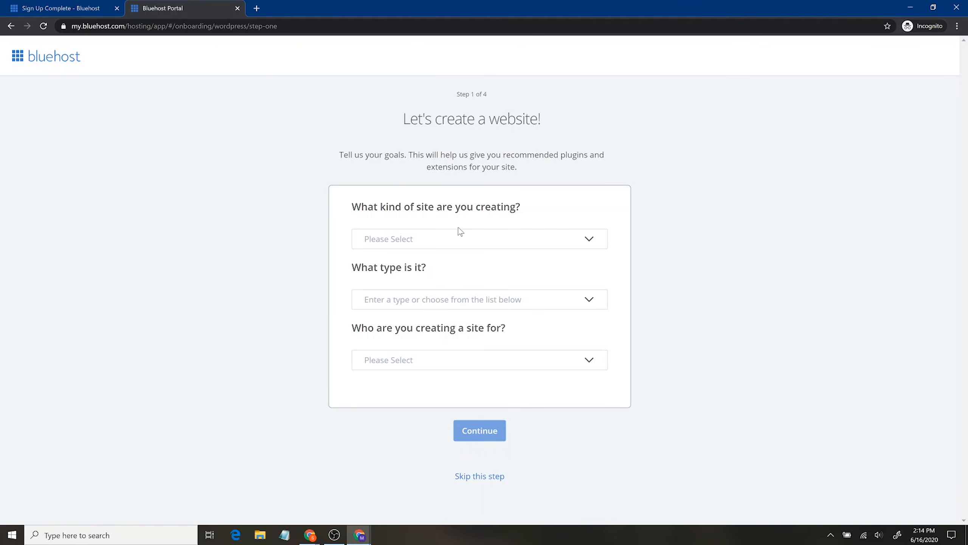
pyautogui.click(588, 238)
pyautogui.press('Escape')
pyautogui.click(492, 477)
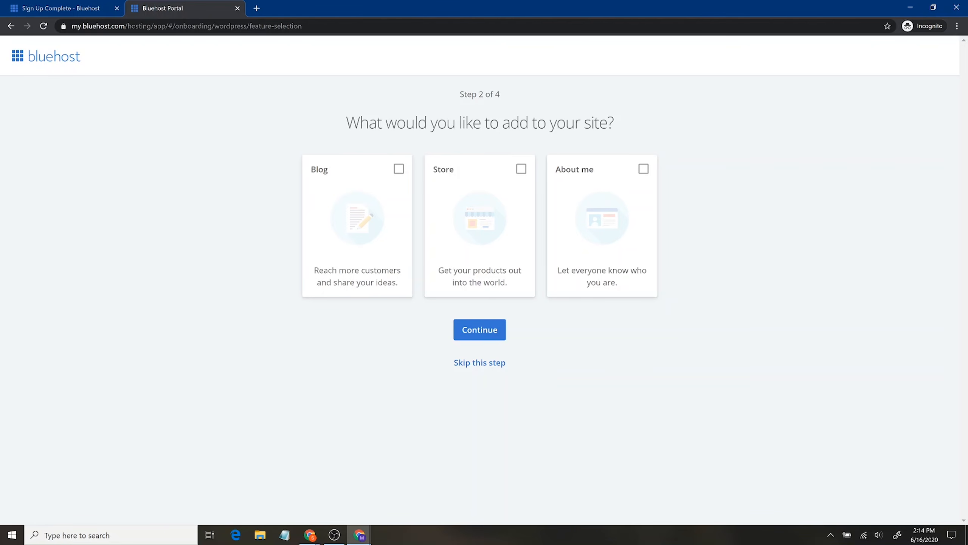
pyautogui.click(478, 363)
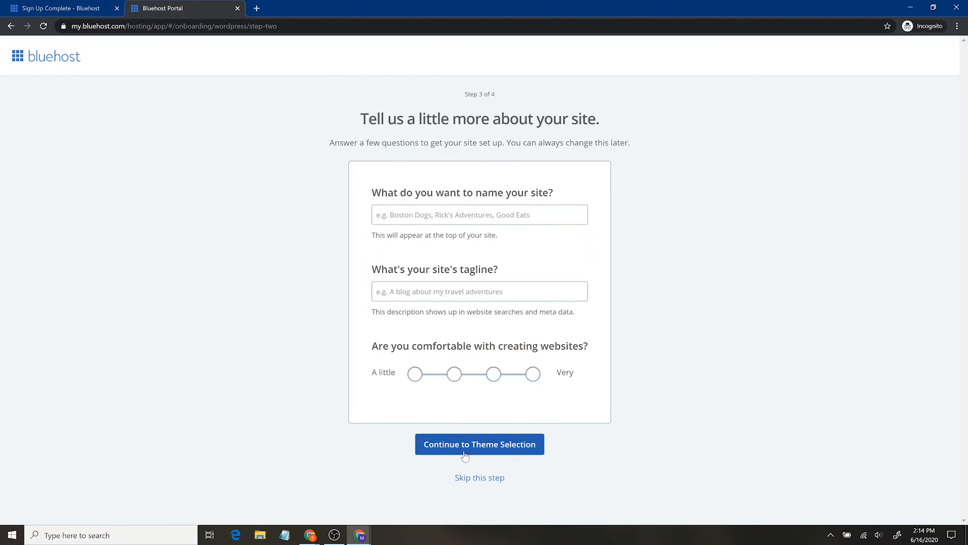
pyautogui.click(481, 478)
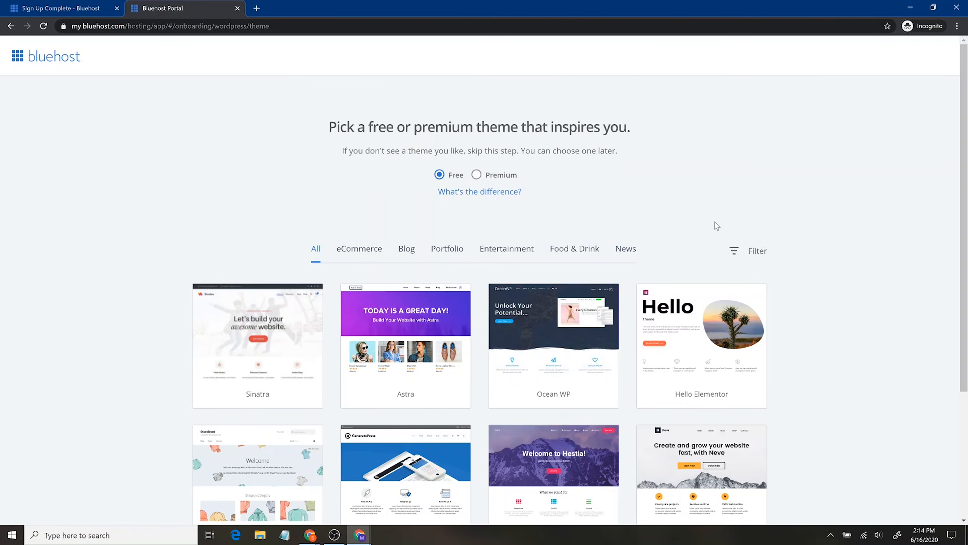
pyautogui.scroll(-4, 714, 222)
pyautogui.click(470, 475)
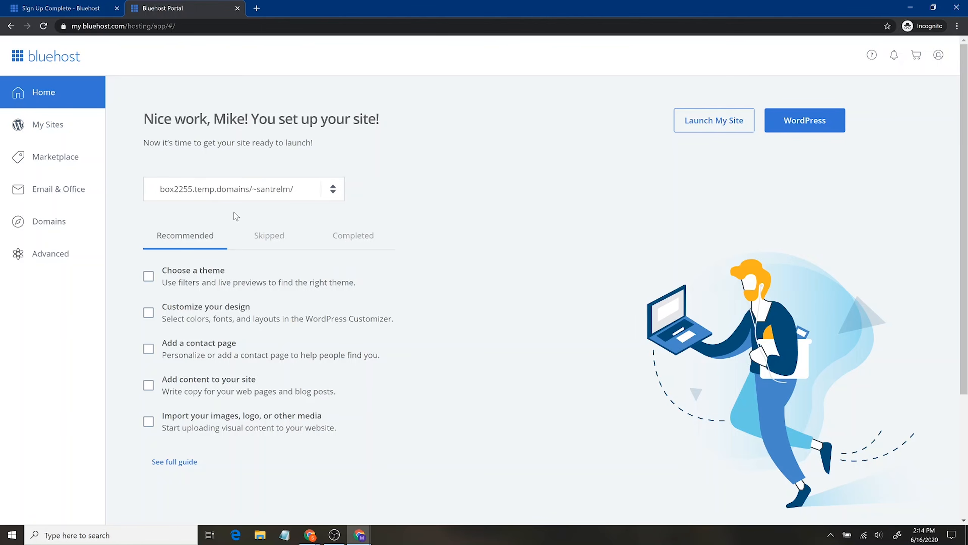
# Step: Browse My Sites and Domains, return Home, and launch the site's WordPress admin
pyautogui.click(56, 122)
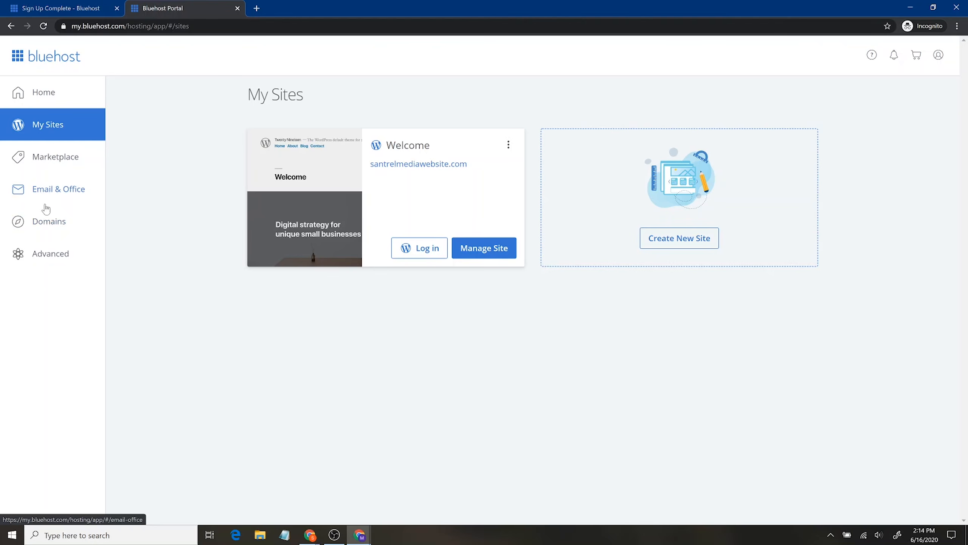
pyautogui.click(59, 229)
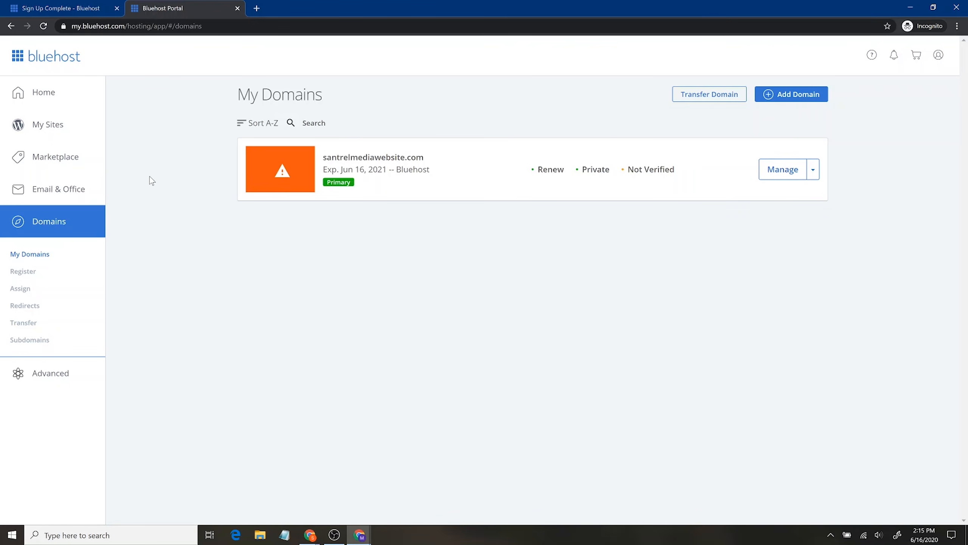
pyautogui.click(76, 128)
pyautogui.click(58, 100)
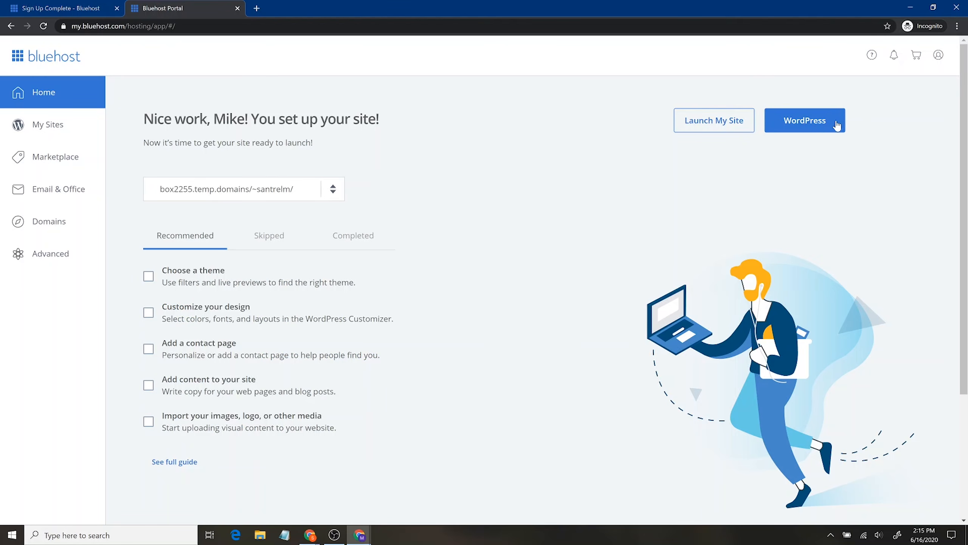
pyautogui.click(823, 121)
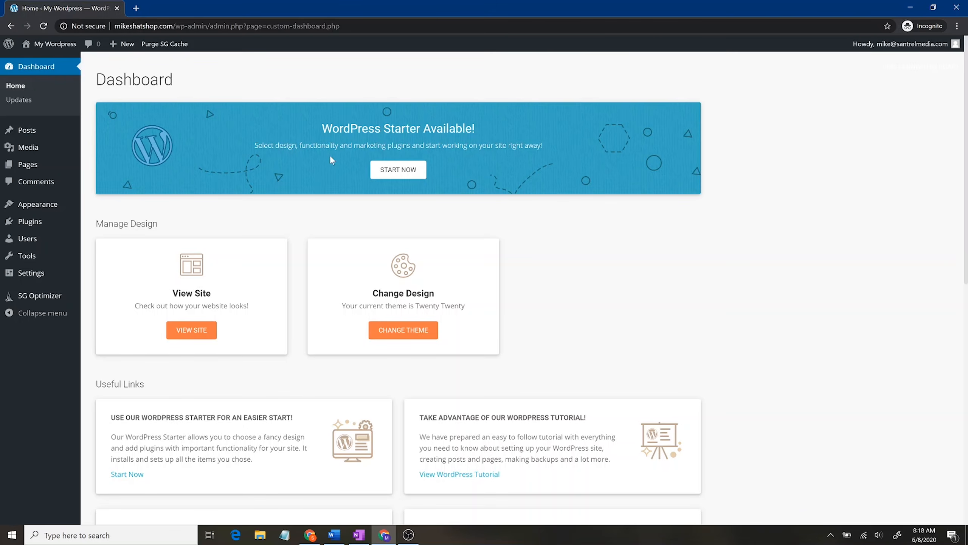
# Step: Check Dashboard > Updates for pending updates, then view the empty Posts list
pyautogui.scroll(-9, 664, 272)
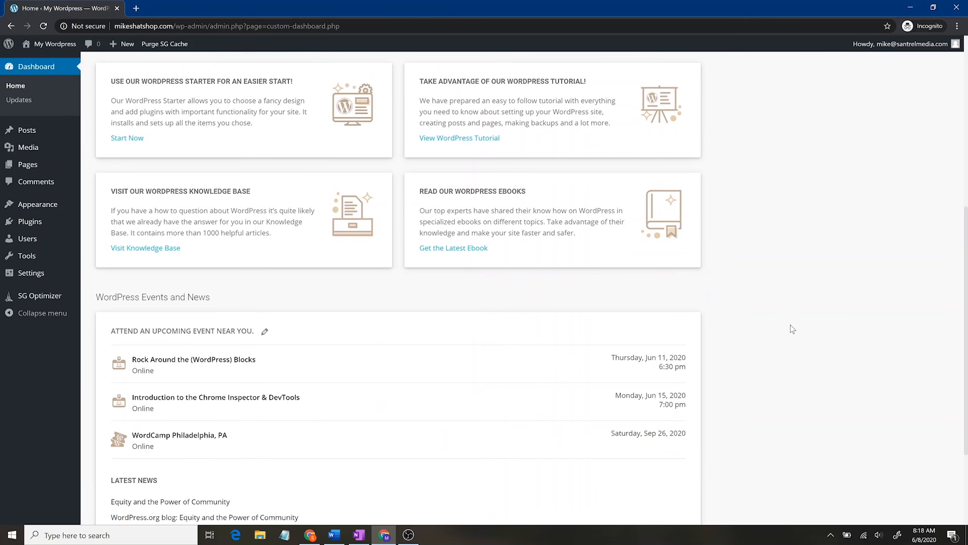
pyautogui.scroll(-4, 791, 324)
pyautogui.scroll(9, 738, 328)
pyautogui.scroll(4, 739, 323)
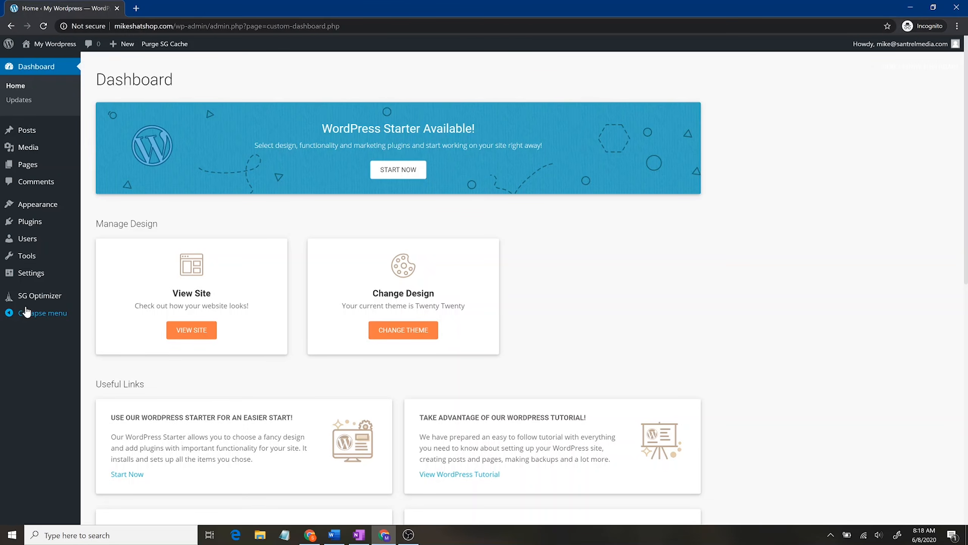
pyautogui.click(20, 101)
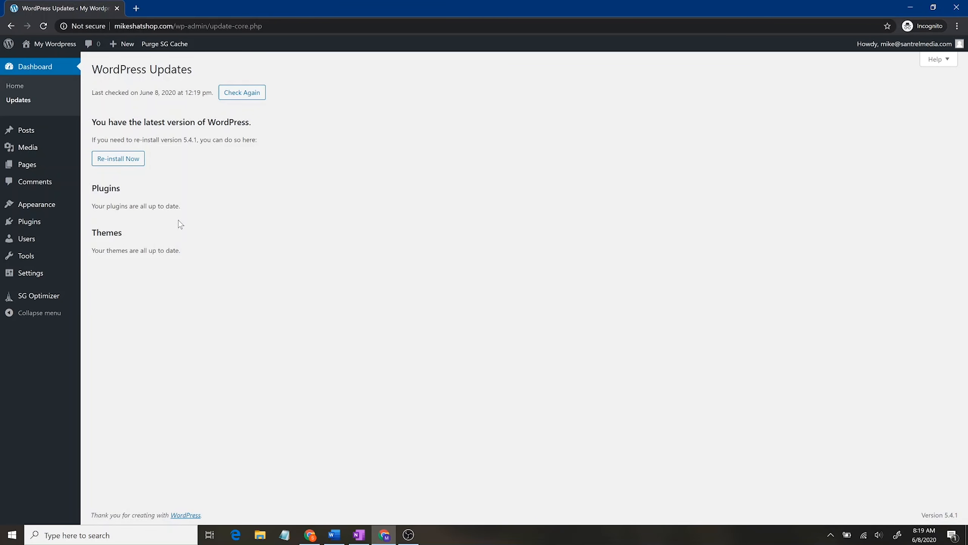
pyautogui.click(46, 132)
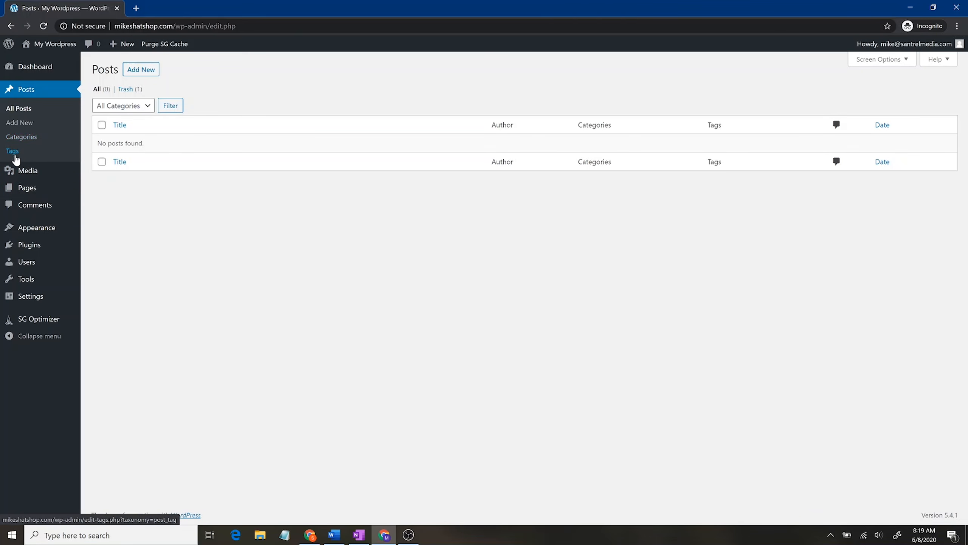
# Step: Browse the Media, Pages and Comments screens, ending on Appearance > Themes
pyautogui.click(30, 170)
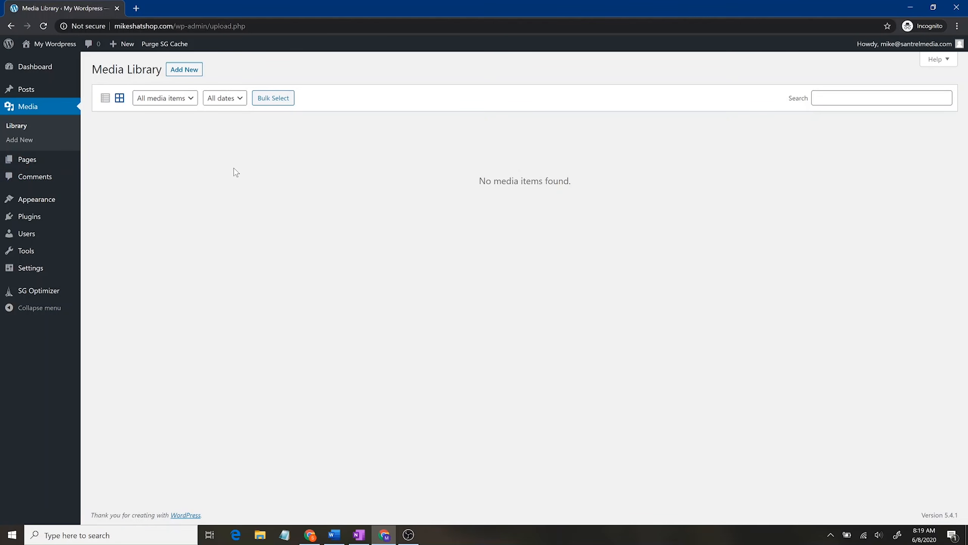
pyautogui.click(63, 161)
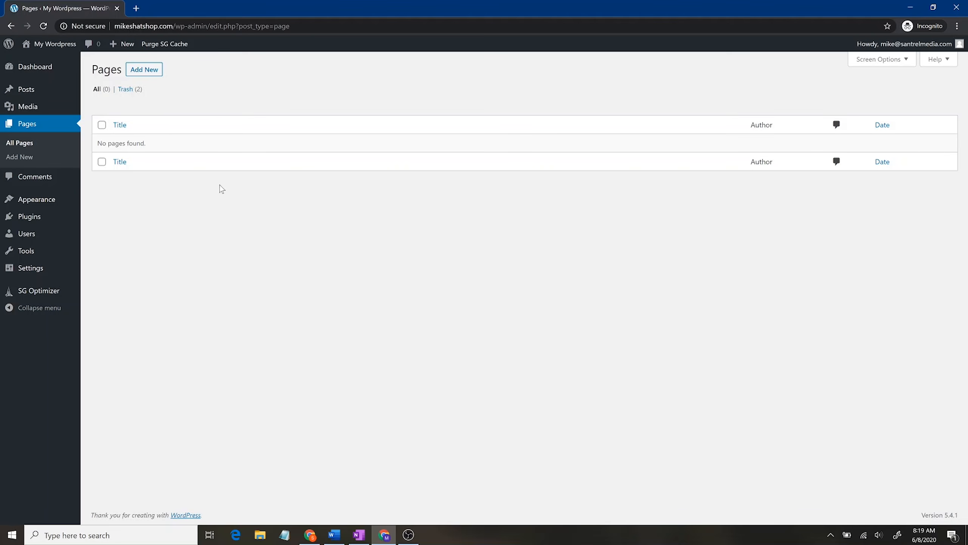
pyautogui.click(60, 177)
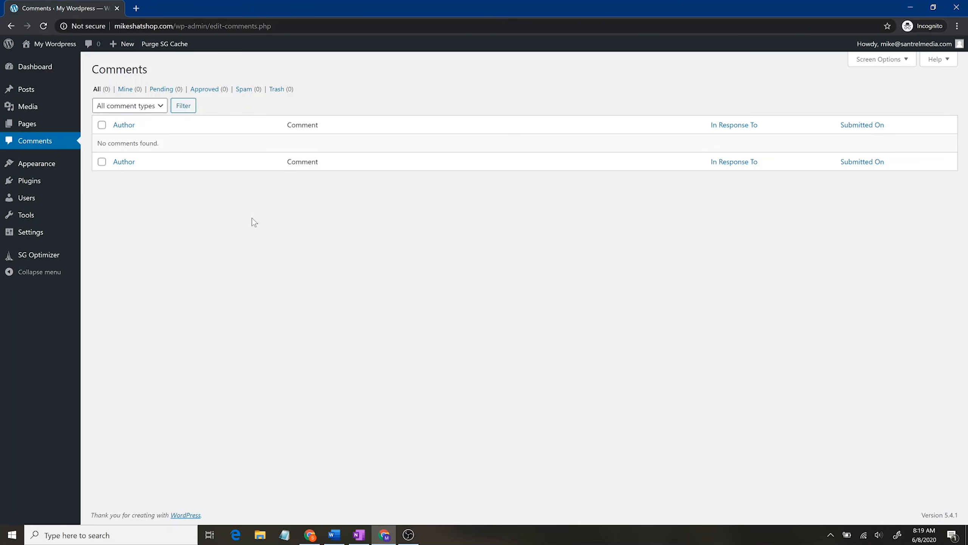
pyautogui.click(54, 170)
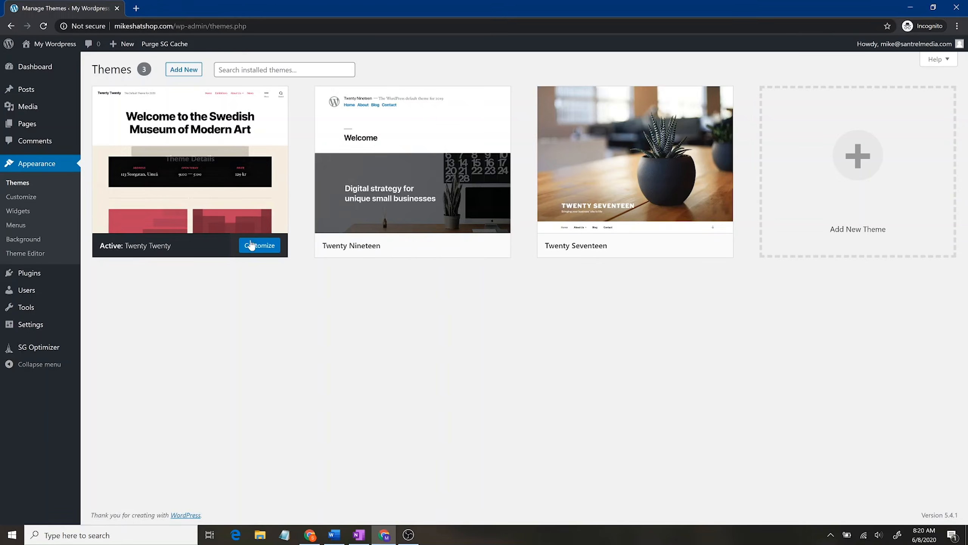
# Step: View mikeshatshop.com's Twenty Twenty front page in a new tab, then return to the admin tab
pyautogui.click(138, 8)
pyautogui.write('mi')
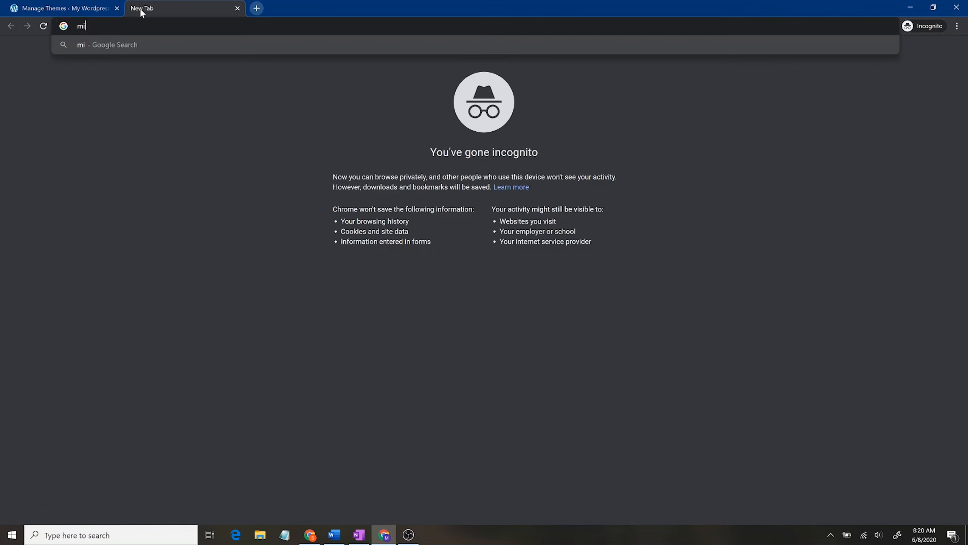
pyautogui.write('keshatshop.com')
pyautogui.press('Return')
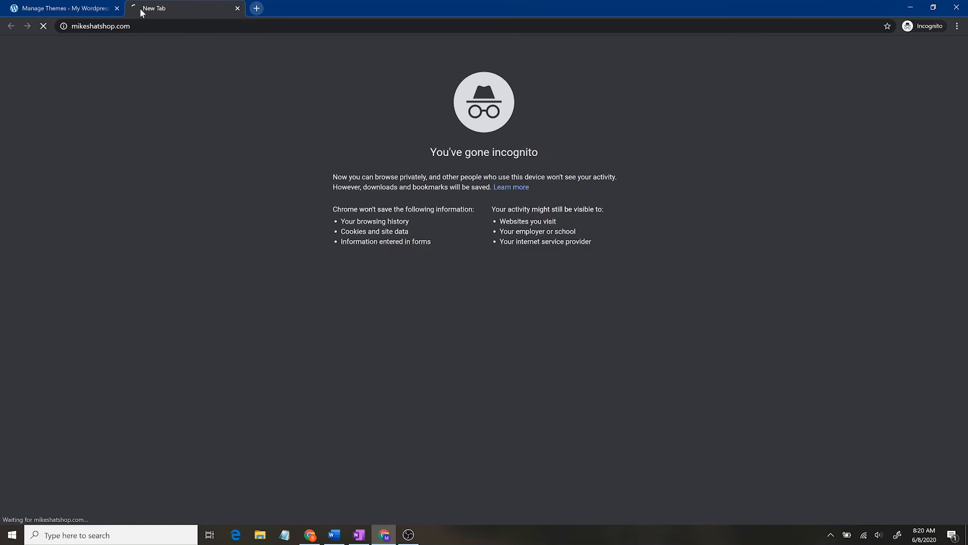
pyautogui.scroll(-3, 529, 318)
pyautogui.scroll(3, 529, 318)
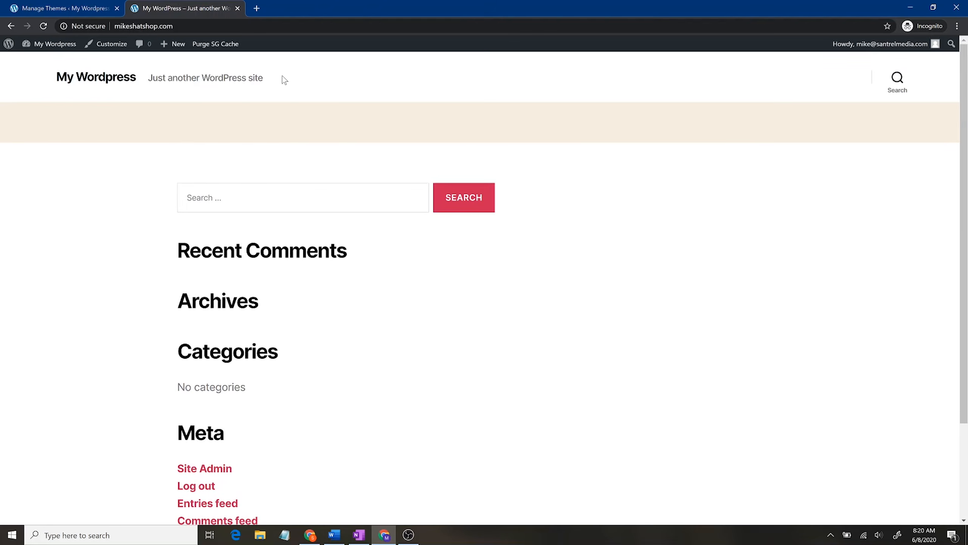
pyautogui.click(57, 8)
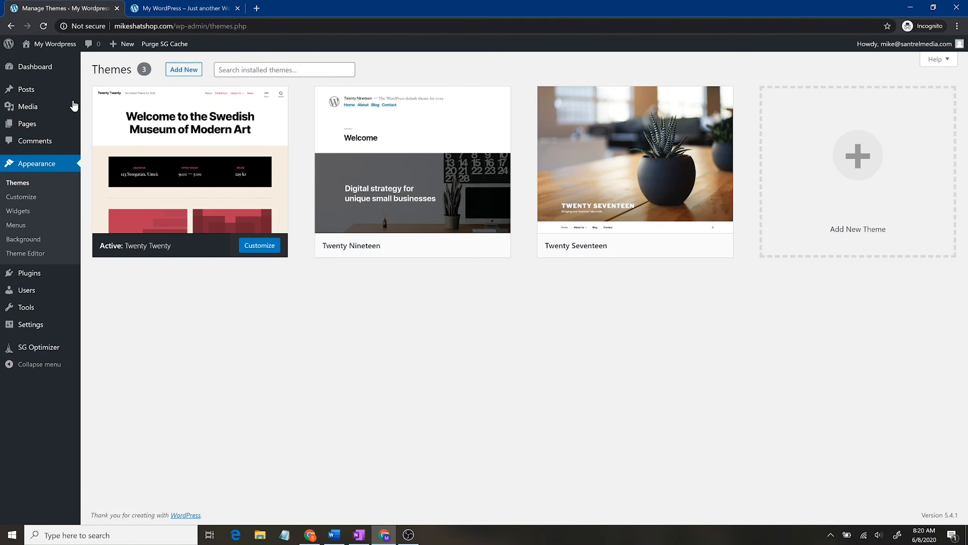
pyautogui.click(44, 276)
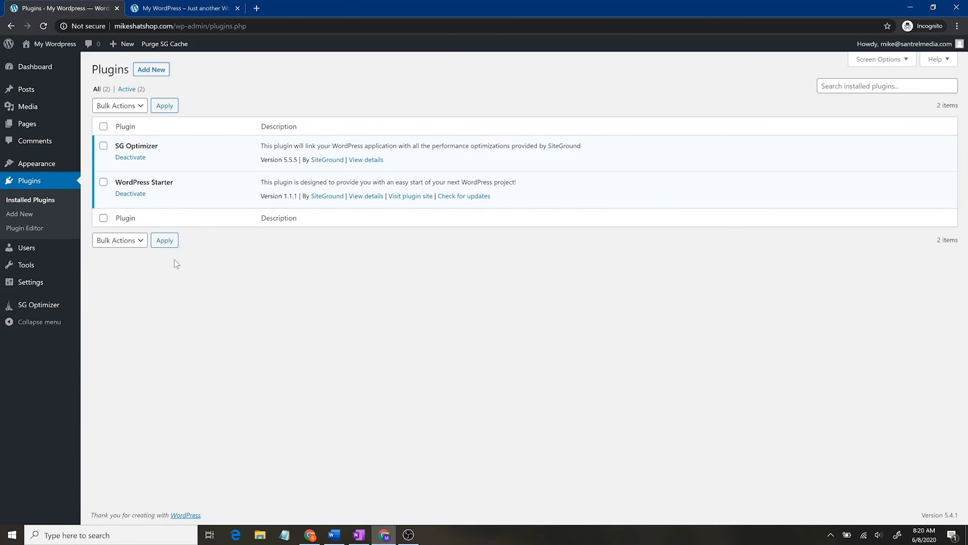
pyautogui.click(55, 165)
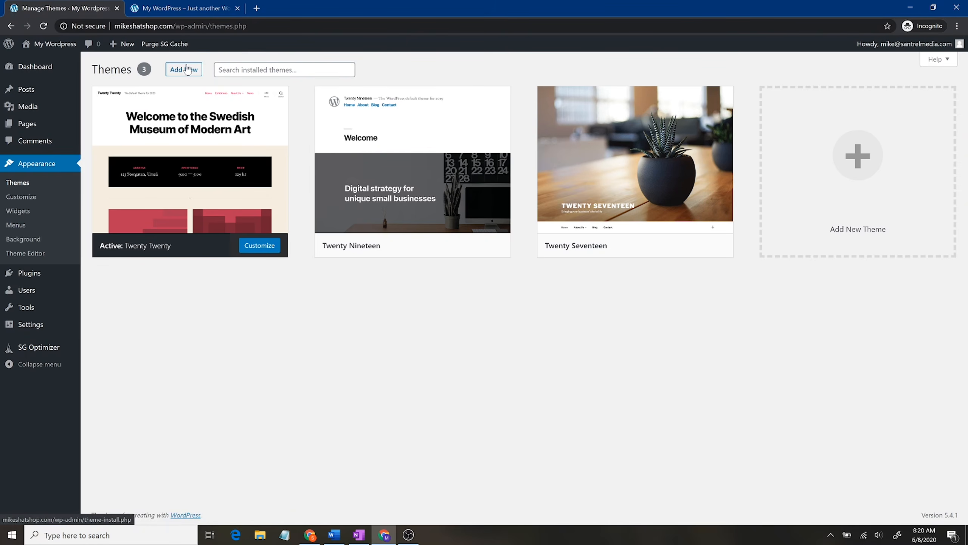
# Step: Search 'as' under Add New themes, then install and activate Astra
pyautogui.click(187, 69)
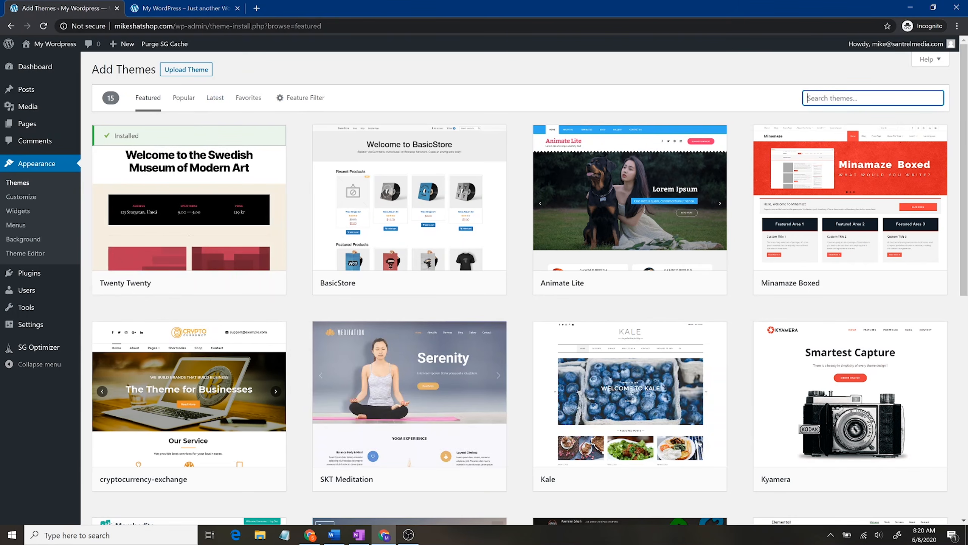
pyautogui.write('astra')
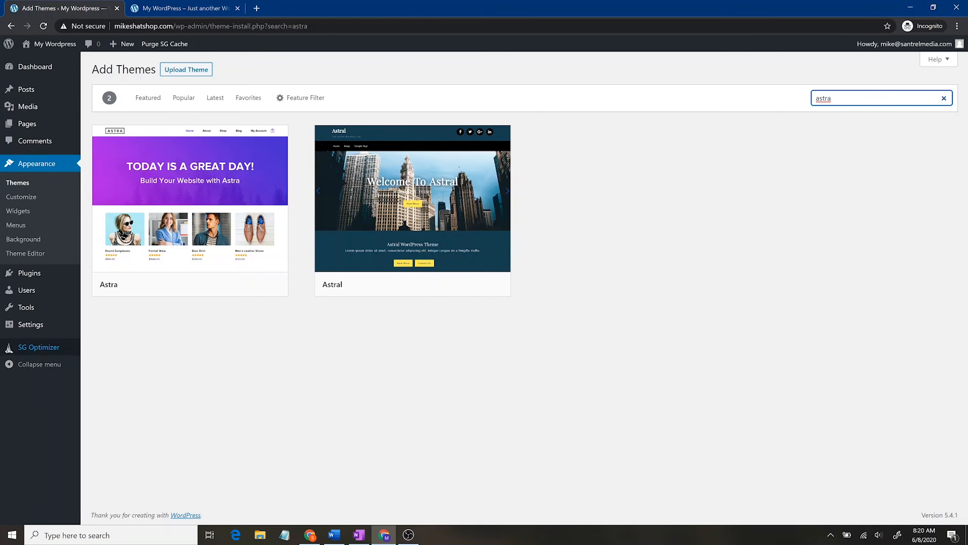
pyautogui.moveTo(199, 213)
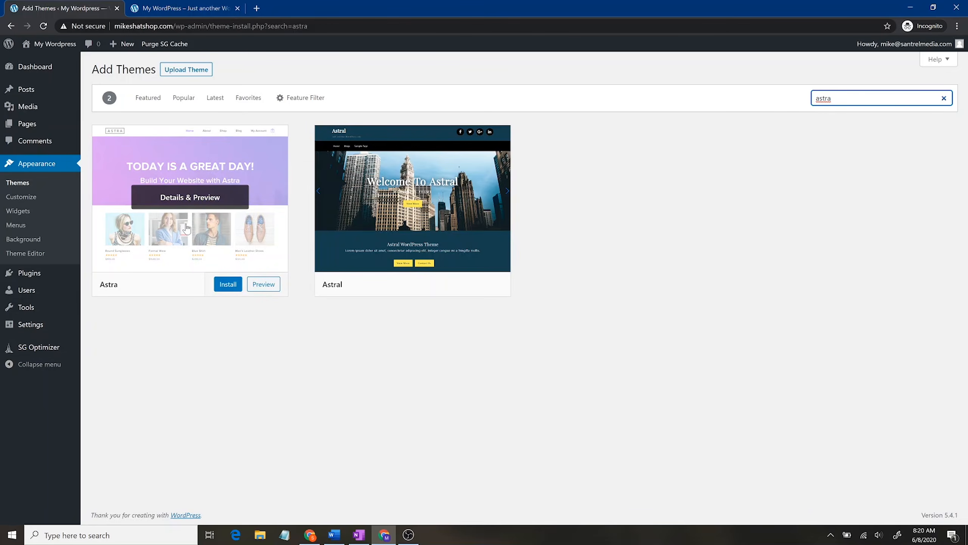
pyautogui.click(229, 285)
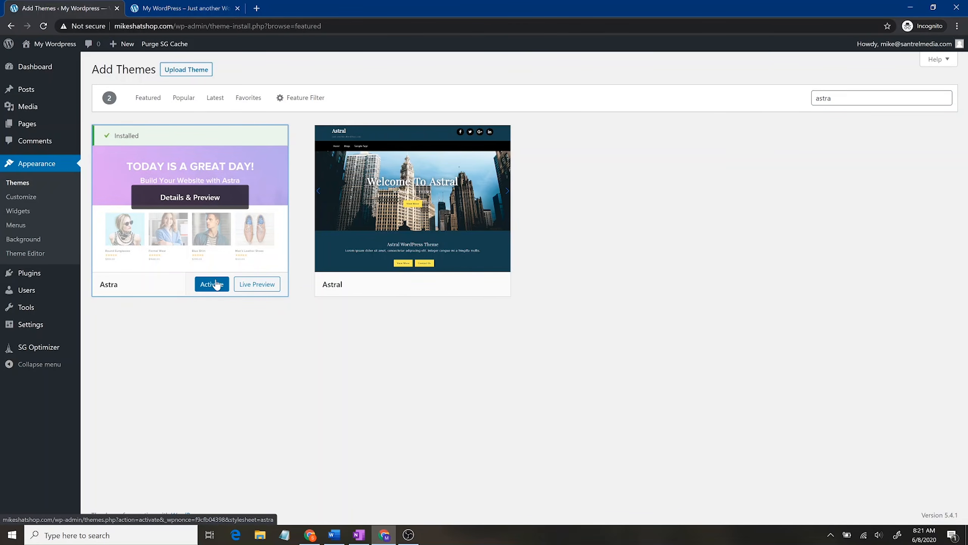
pyautogui.click(218, 288)
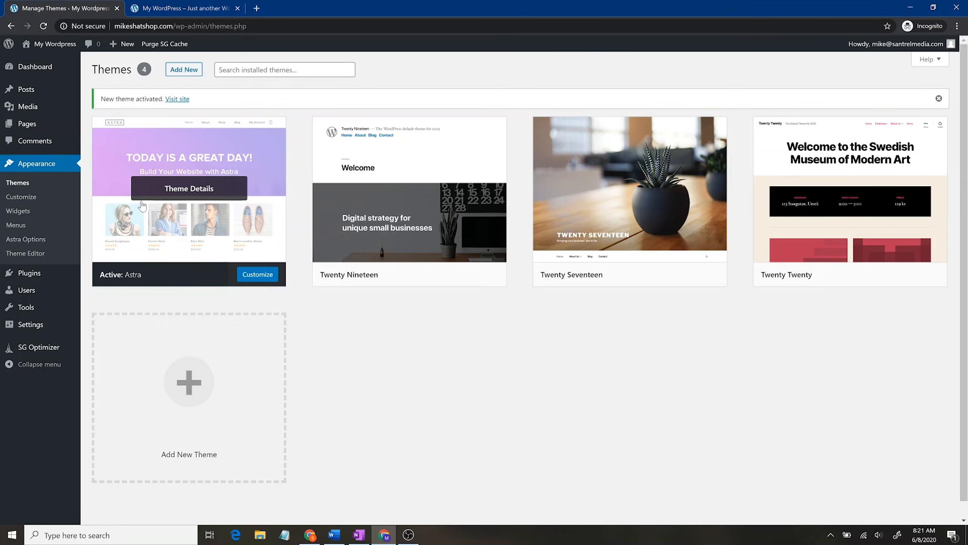
# Step: Reload the live site to confirm the Astra layout, then open Appearance > Astra Options
pyautogui.click(172, 6)
pyautogui.click(44, 25)
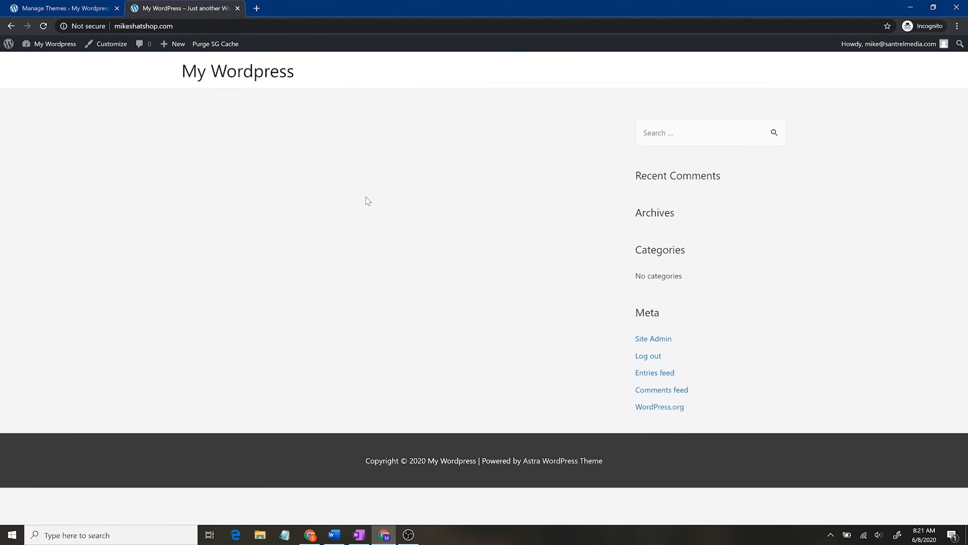
pyautogui.click(106, 6)
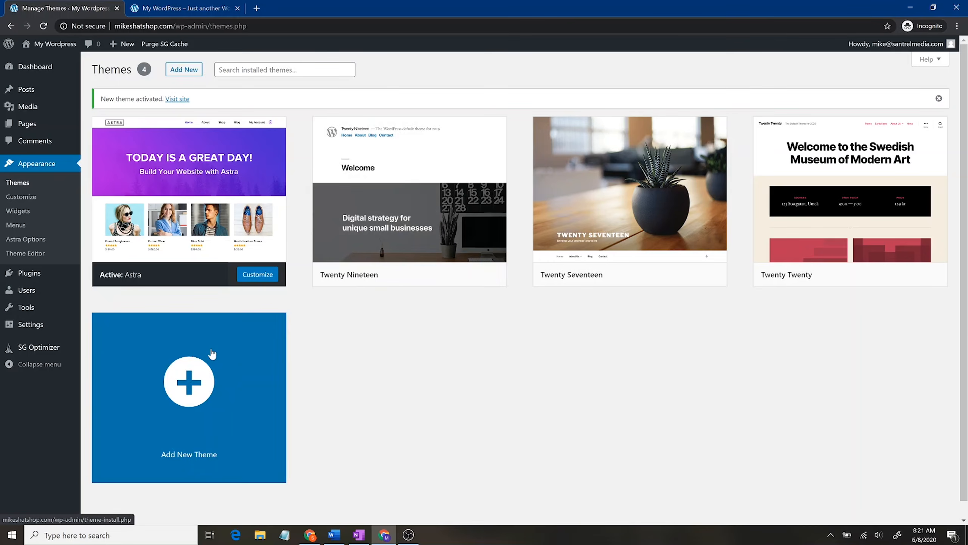
pyautogui.click(50, 241)
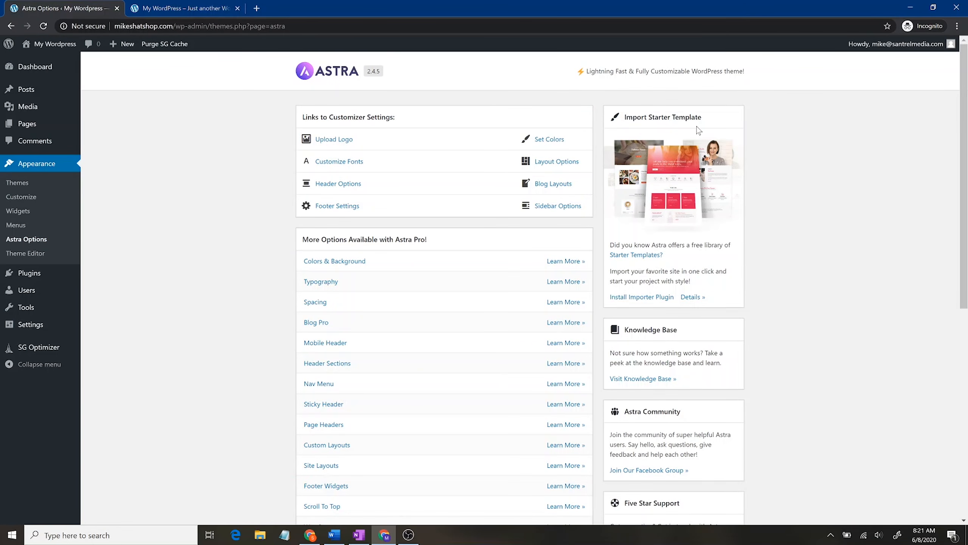
# Step: Install the Starter Templates importer plugin, then switch back to the live site tab
pyautogui.click(648, 299)
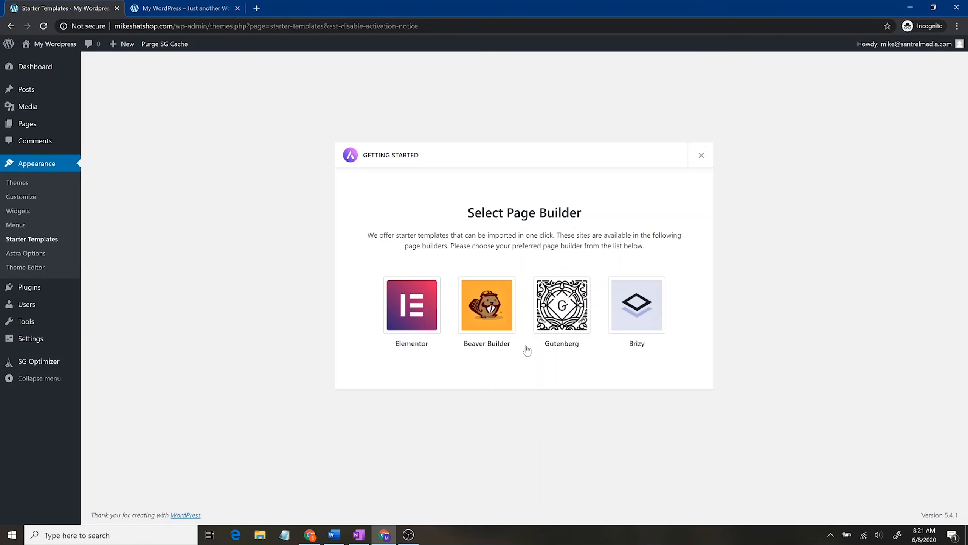
pyautogui.click(148, 6)
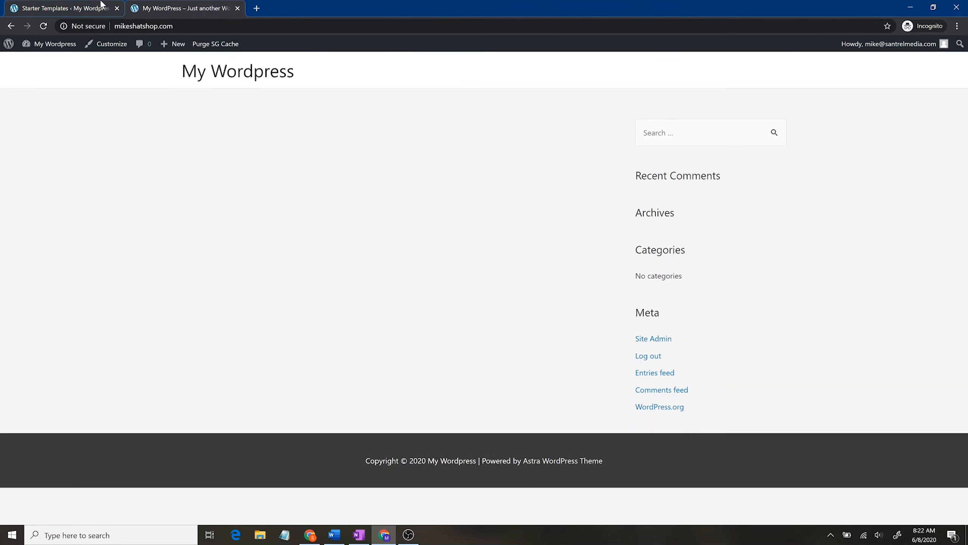
# Step: Open Plugins > Add New, then load santrelmedia.com/elementor in a new browser tab
pyautogui.click(71, 5)
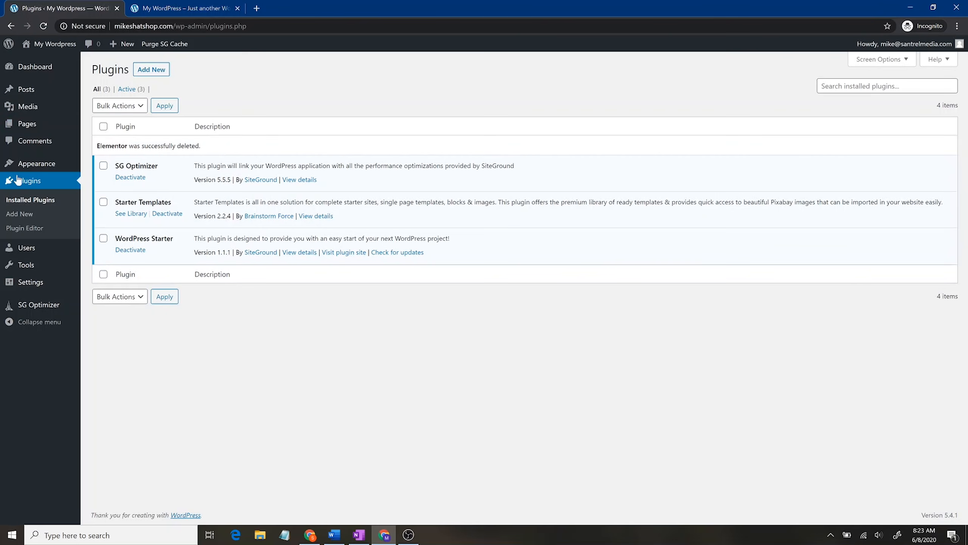
pyautogui.click(152, 70)
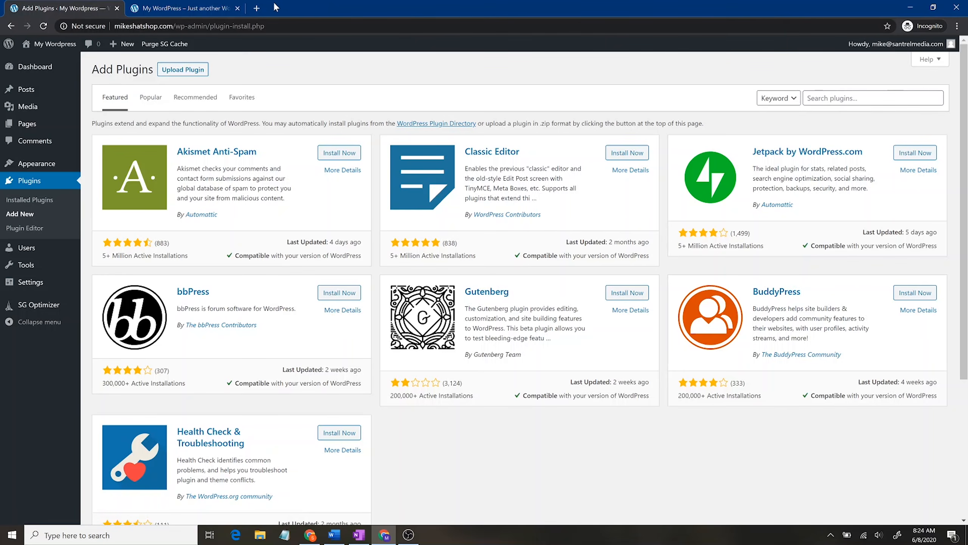
pyautogui.click(257, 8)
pyautogui.write('sajt')
pyautogui.press('BackSpace')
pyautogui.press('BackSpace')
pyautogui.write('ntrelme')
pyautogui.write('dia.com/ele')
pyautogui.write('mentor')
pyautogui.press('Return')
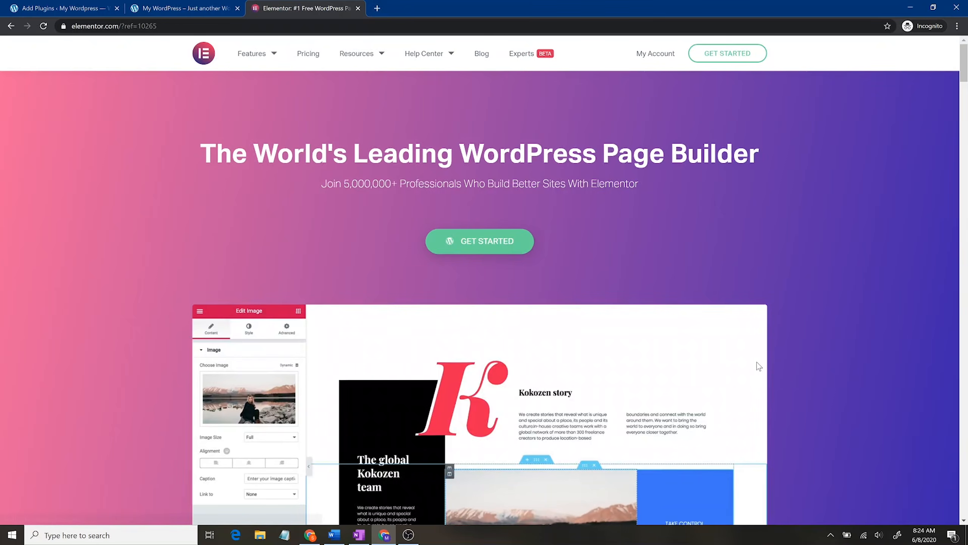
# Step: Review Elementor Pro pricing: Personal $49, Plus $99, Expert $199 yearly
pyautogui.scroll(-5, 781, 361)
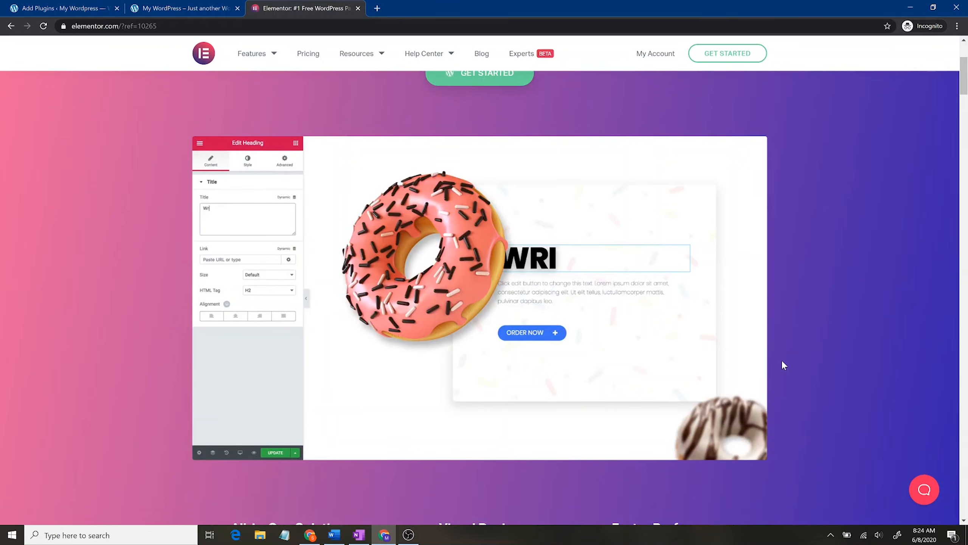
pyautogui.scroll(-10, 783, 362)
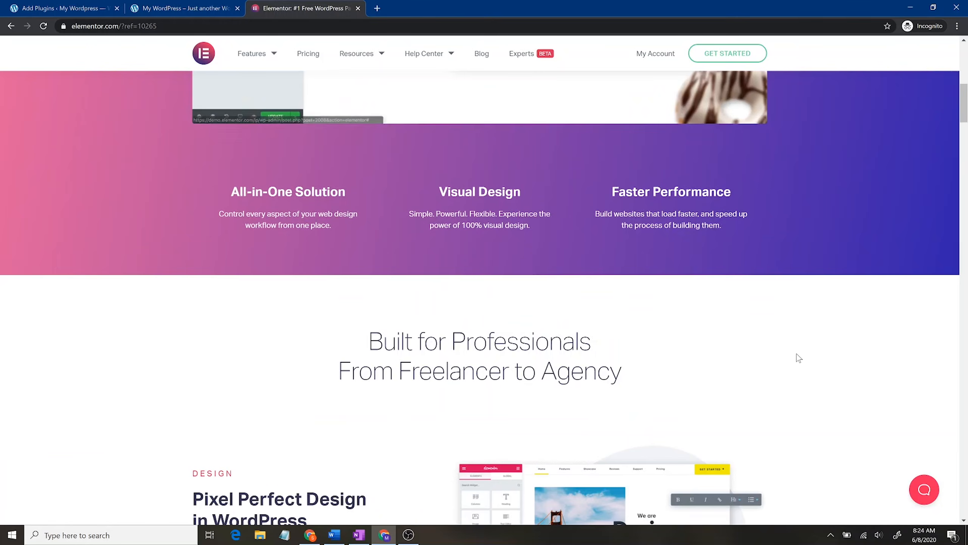
pyautogui.scroll(-10, 797, 352)
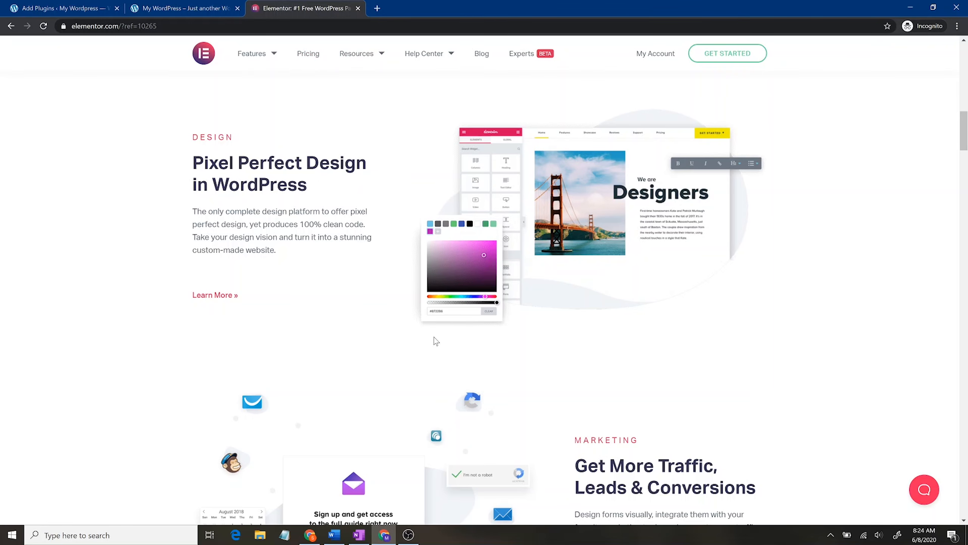
pyautogui.scroll(15, 415, 339)
pyautogui.click(309, 55)
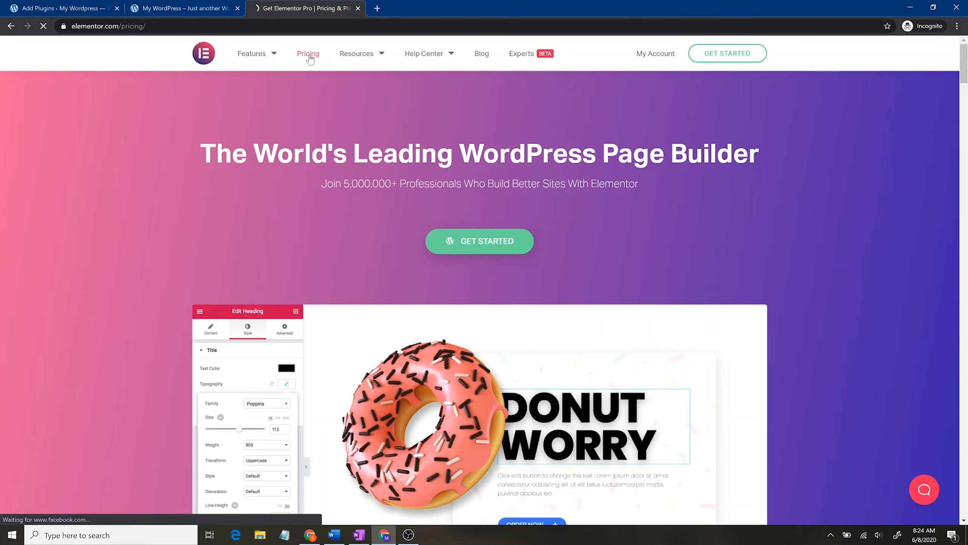
pyautogui.scroll(-6, 283, 327)
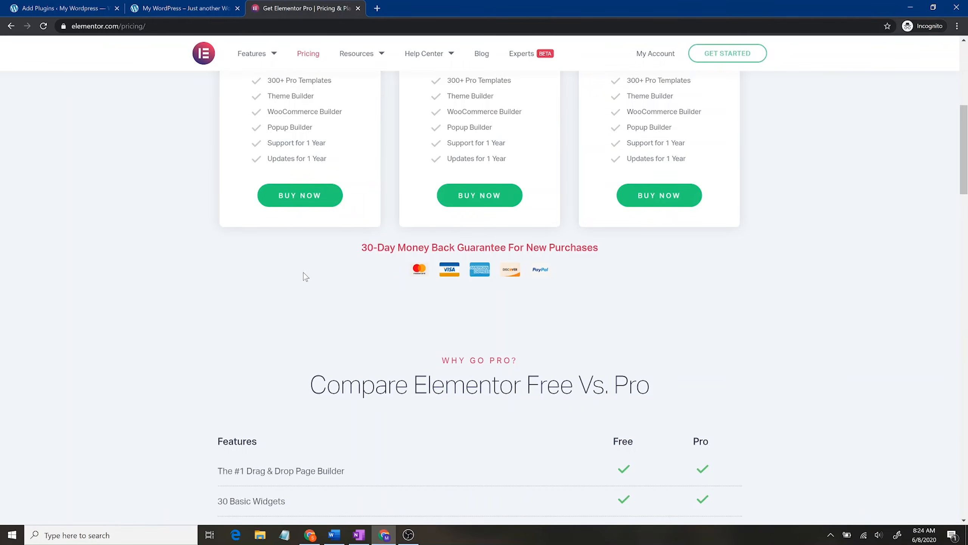
pyautogui.scroll(4, 303, 275)
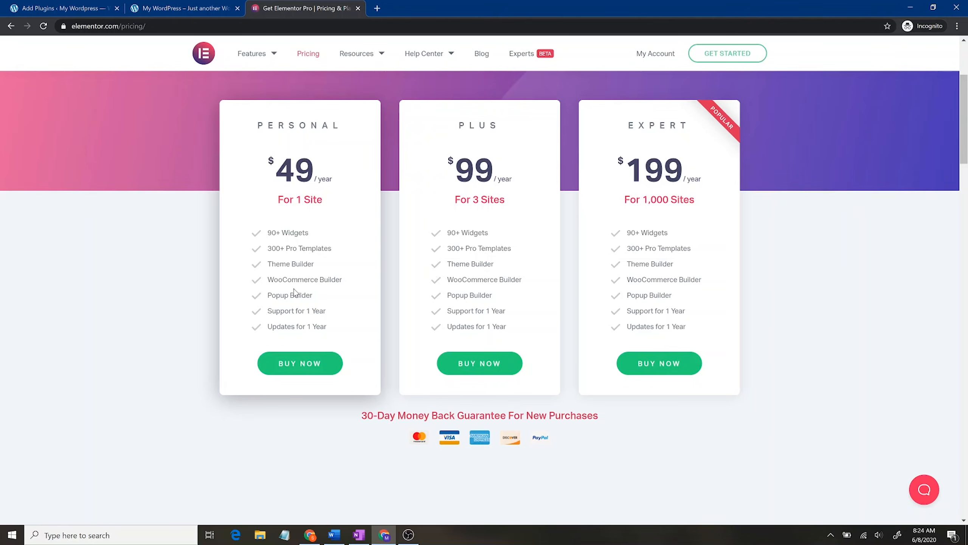
pyautogui.scroll(-4, 289, 297)
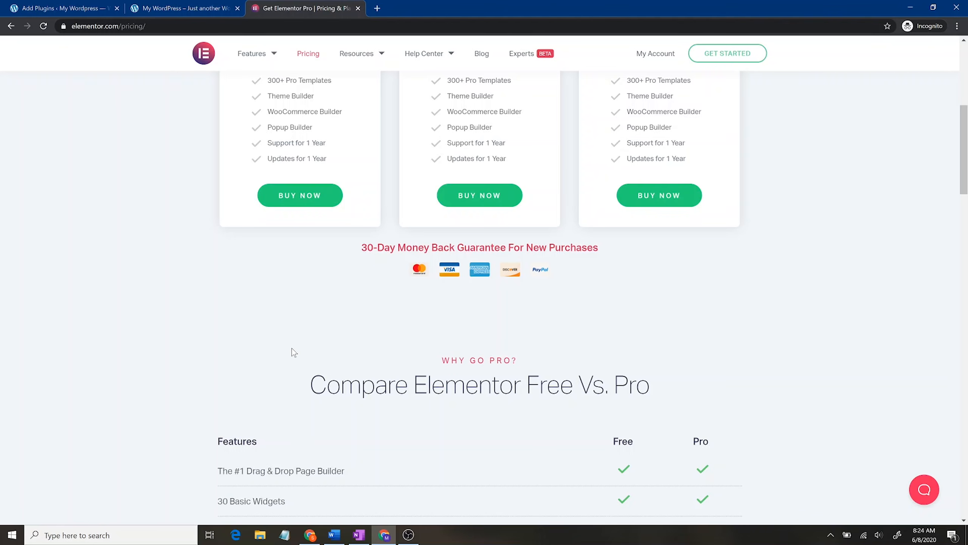
pyautogui.scroll(4, 292, 348)
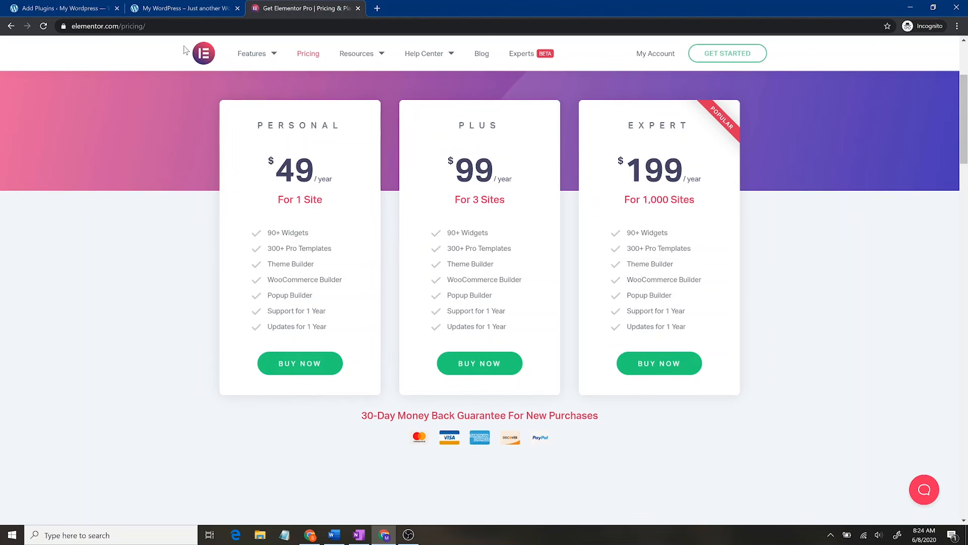
# Step: Glance at the site's front page, then return to the WordPress Add Plugins page
pyautogui.click(181, 6)
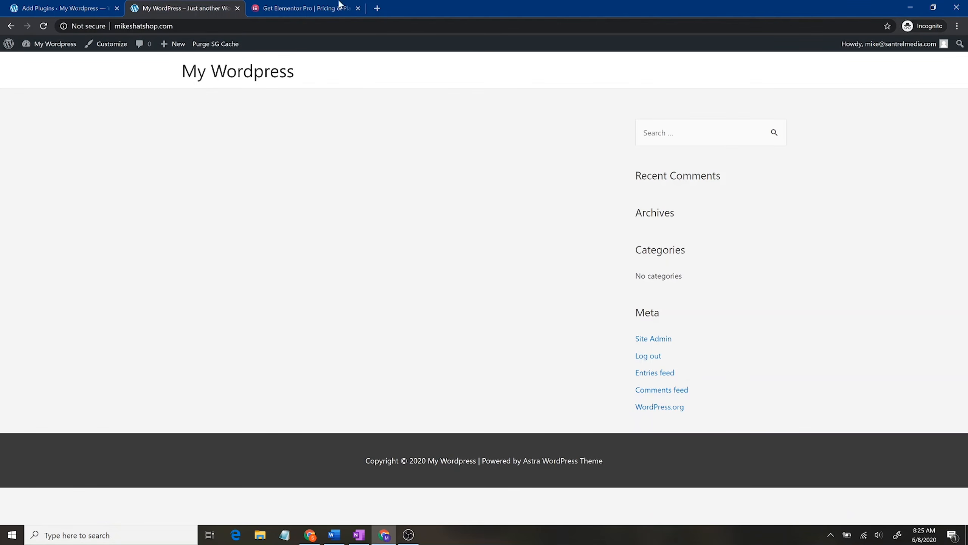
pyautogui.click(301, 8)
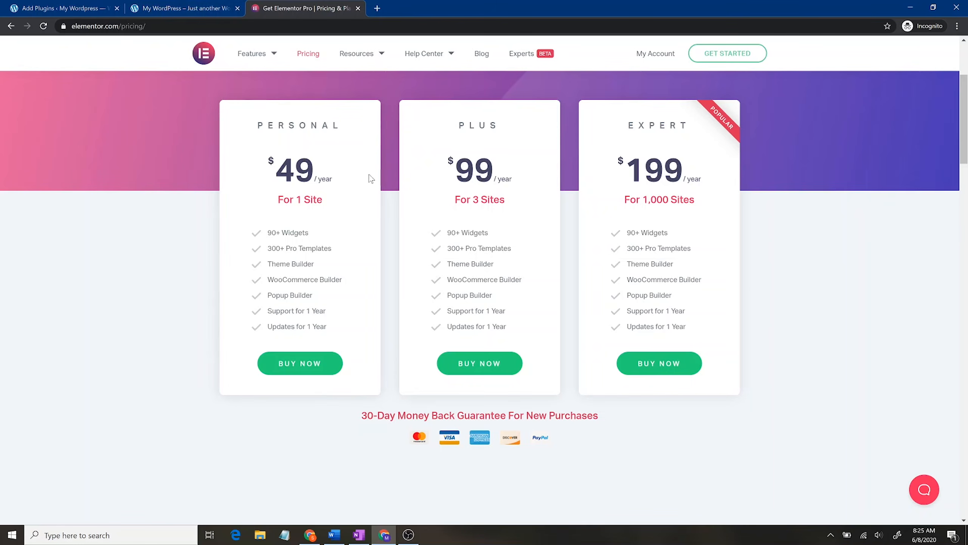
pyautogui.hotkey('ctrl', 'shift', 'Tab')
pyautogui.click(74, 4)
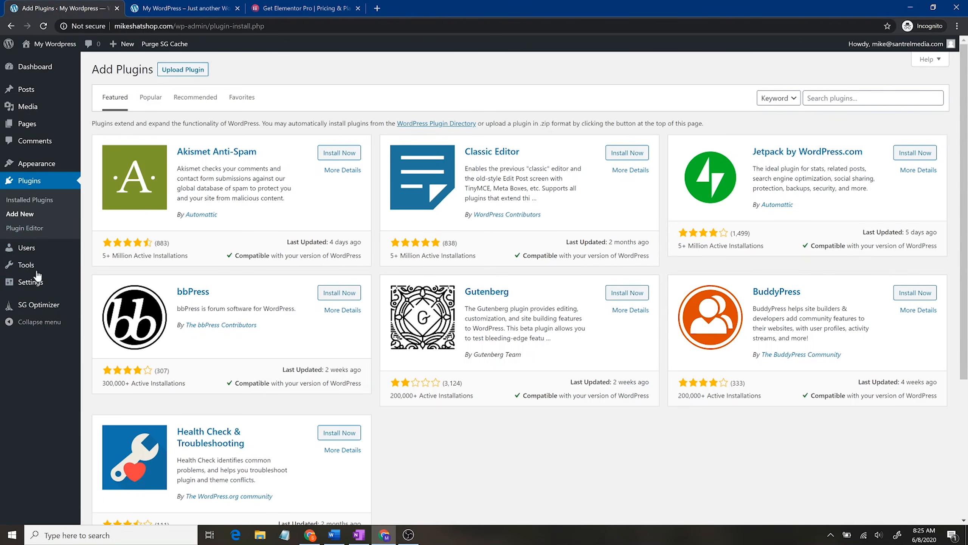
# Step: Search plugins for elementor, then install and activate Elementor Page Builder
pyautogui.click(875, 96)
pyautogui.write('elementor')
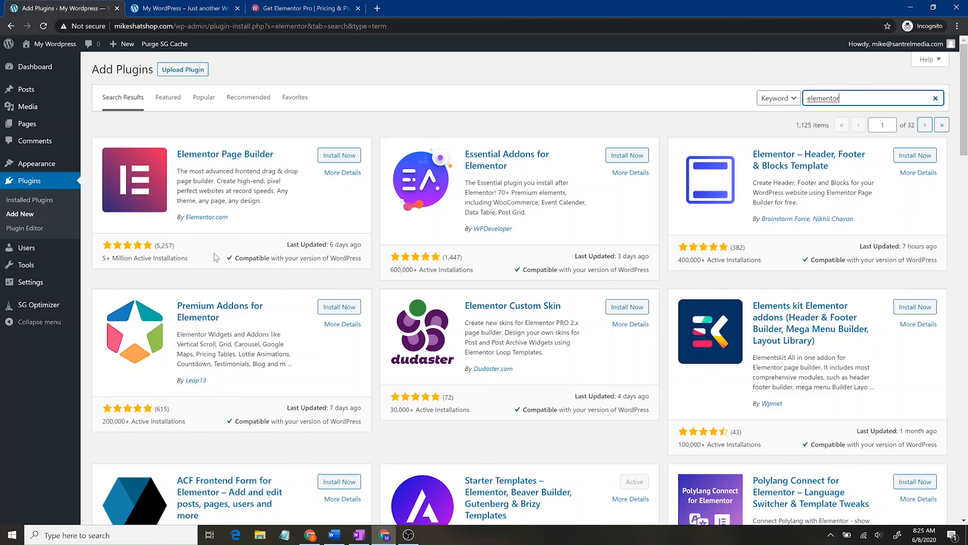
pyautogui.click(340, 156)
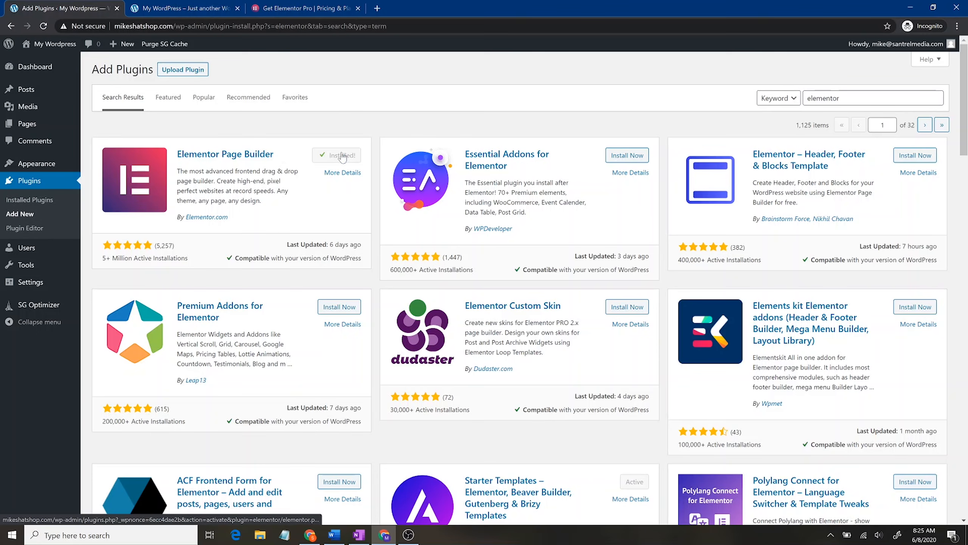
pyautogui.click(344, 156)
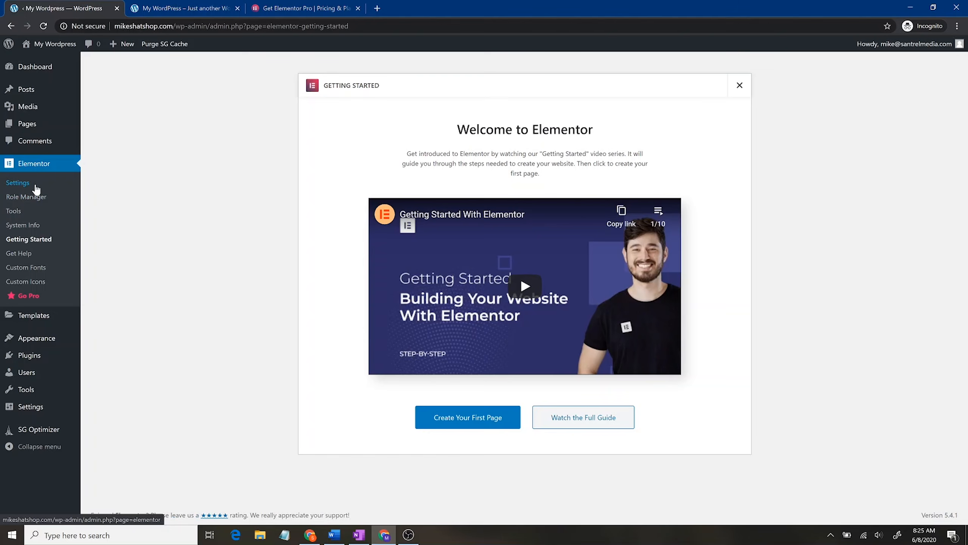
# Step: Open Elementor > Templates to view the empty My Templates library
pyautogui.moveTo(41, 108)
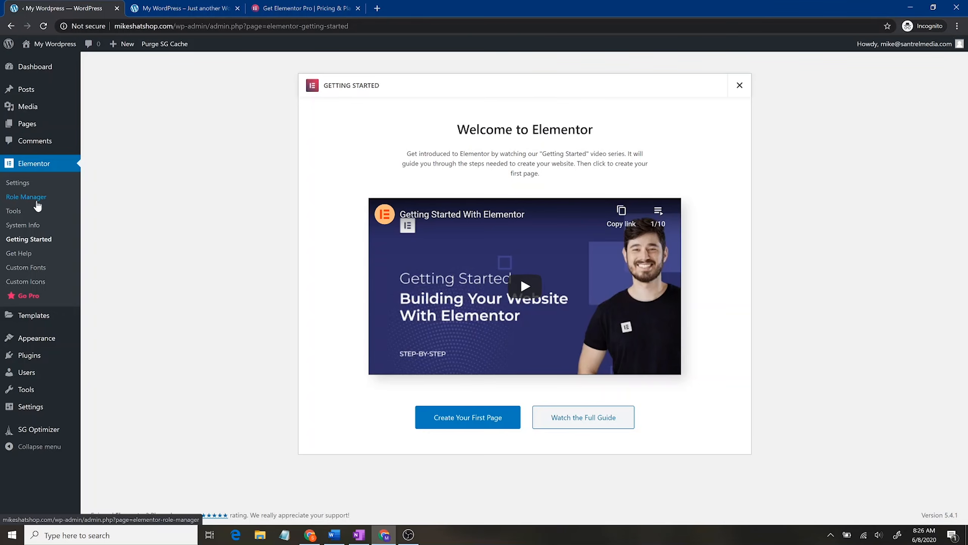
pyautogui.moveTo(44, 348)
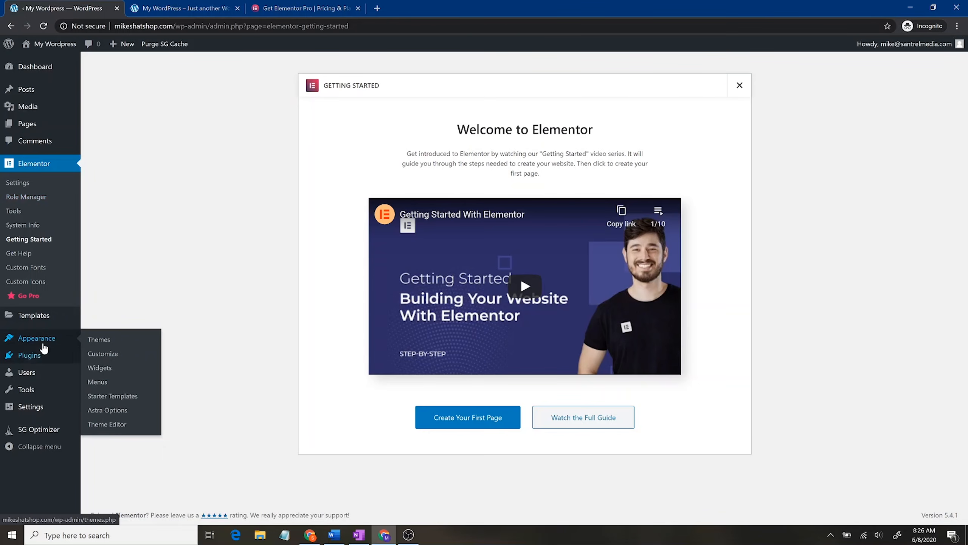
pyautogui.click(40, 319)
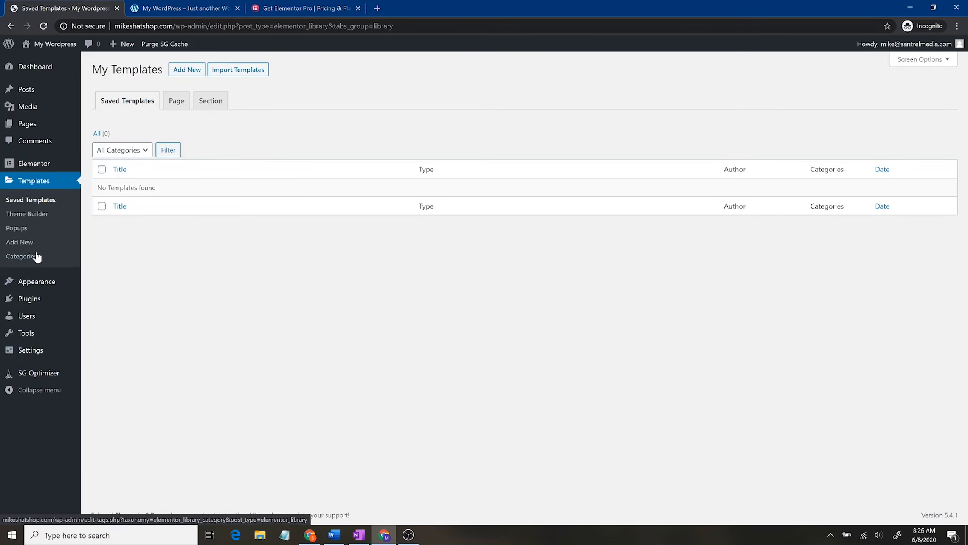
# Step: Go to Appearance > Starter Templates and choose Elementor as the page builder
pyautogui.click(38, 283)
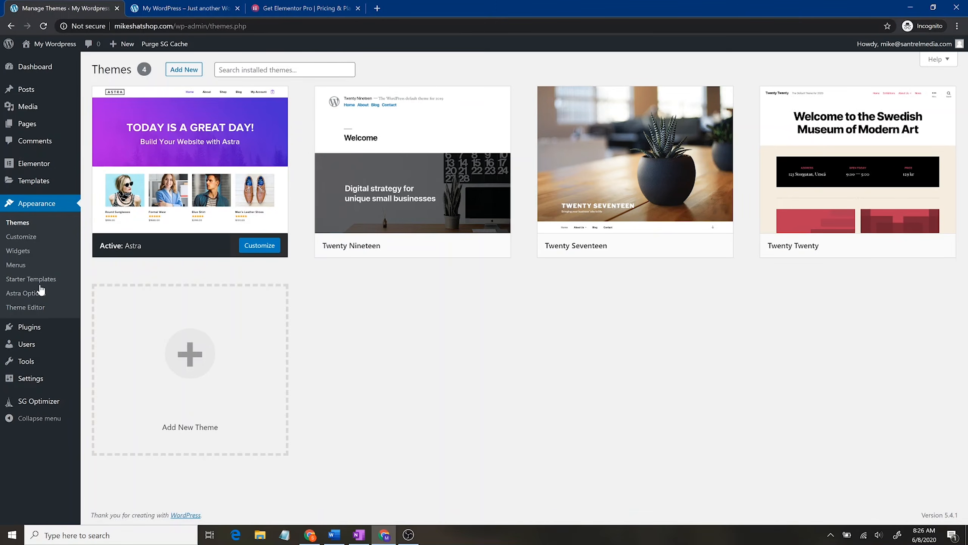
pyautogui.click(42, 283)
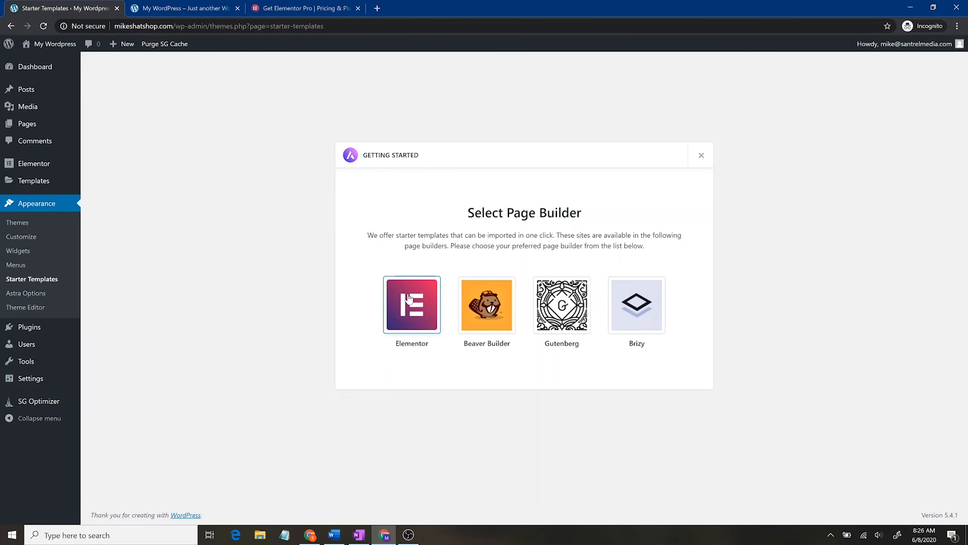
pyautogui.click(409, 299)
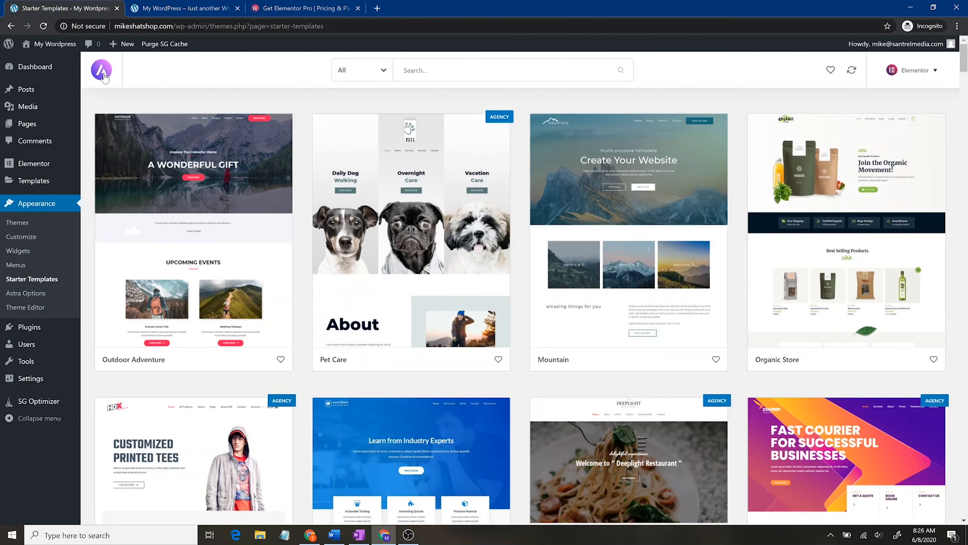
# Step: Keep Elementor as the page builder and filter templates to the eCommerce category
pyautogui.click(920, 70)
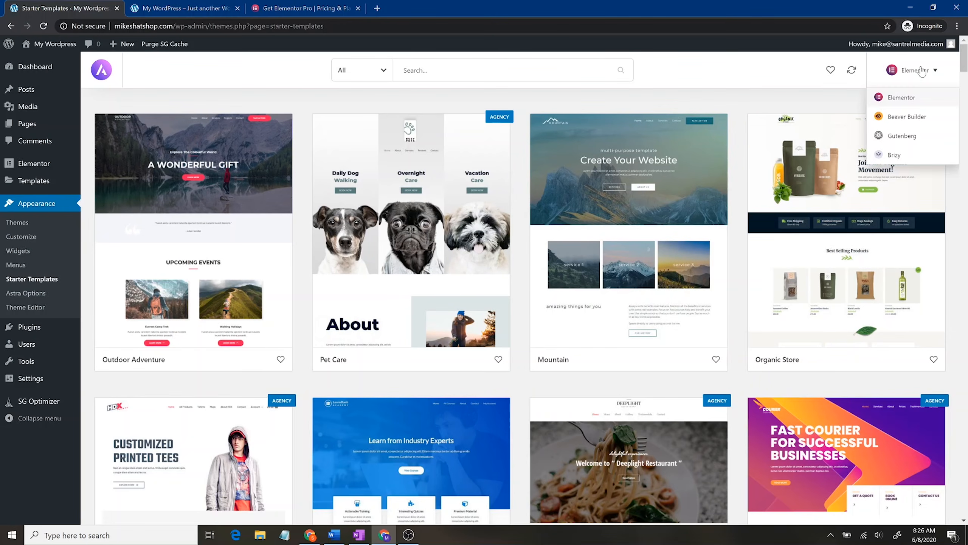
pyautogui.click(916, 101)
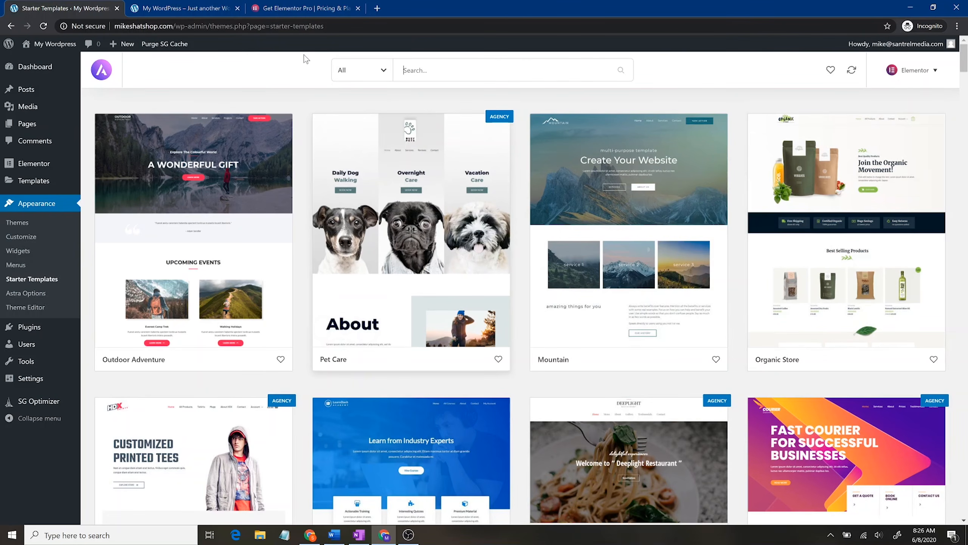
pyautogui.click(366, 72)
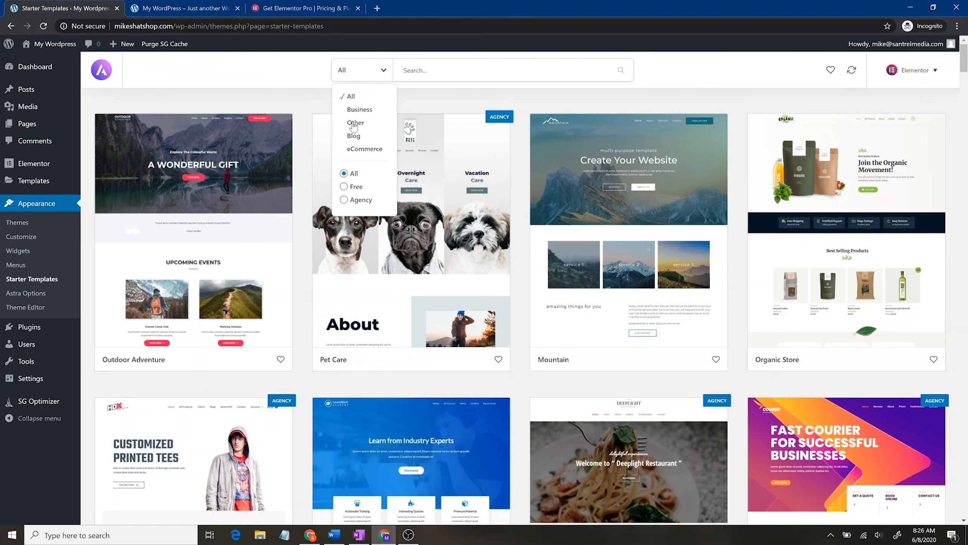
pyautogui.click(364, 148)
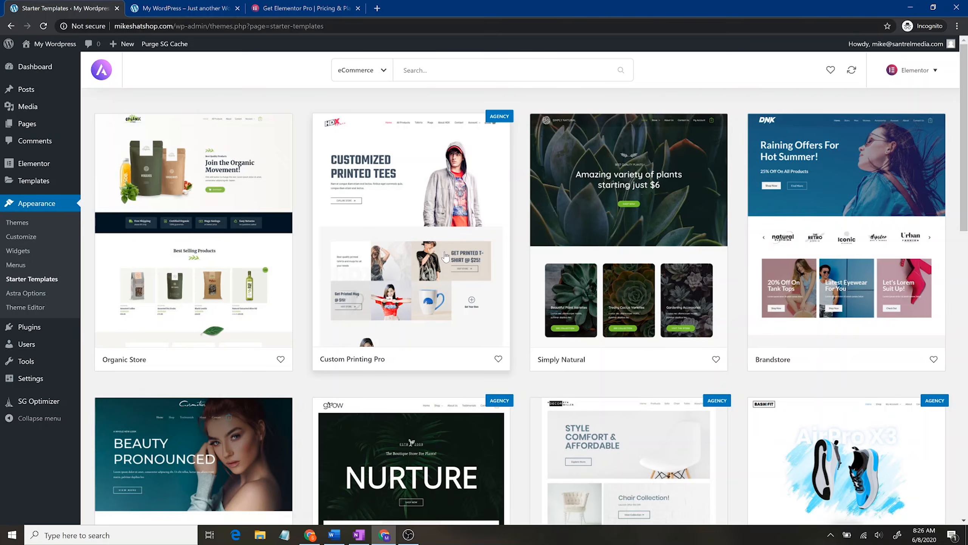
# Step: Open the Shoe Store template and view the Agency Bundle pricing page
pyautogui.scroll(-4, 445, 257)
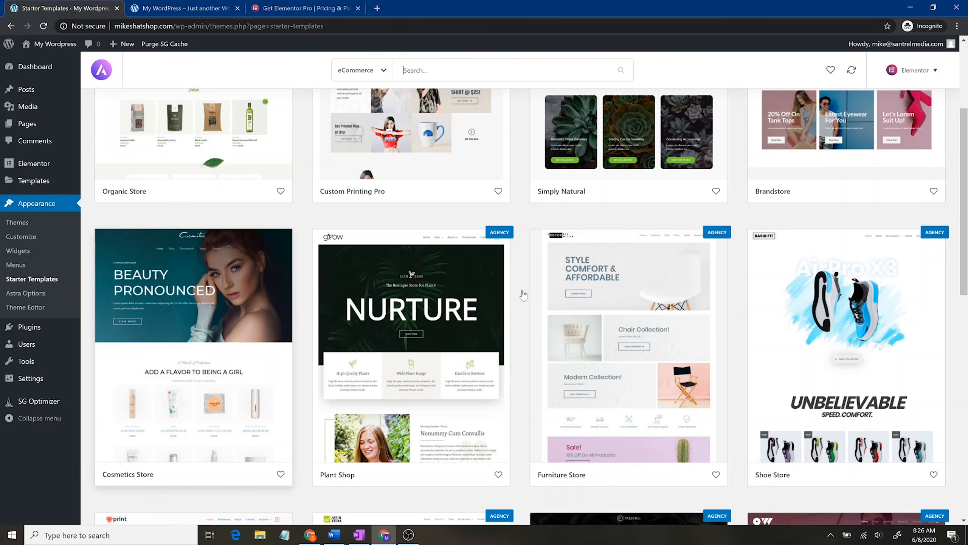
pyautogui.scroll(-4, 514, 304)
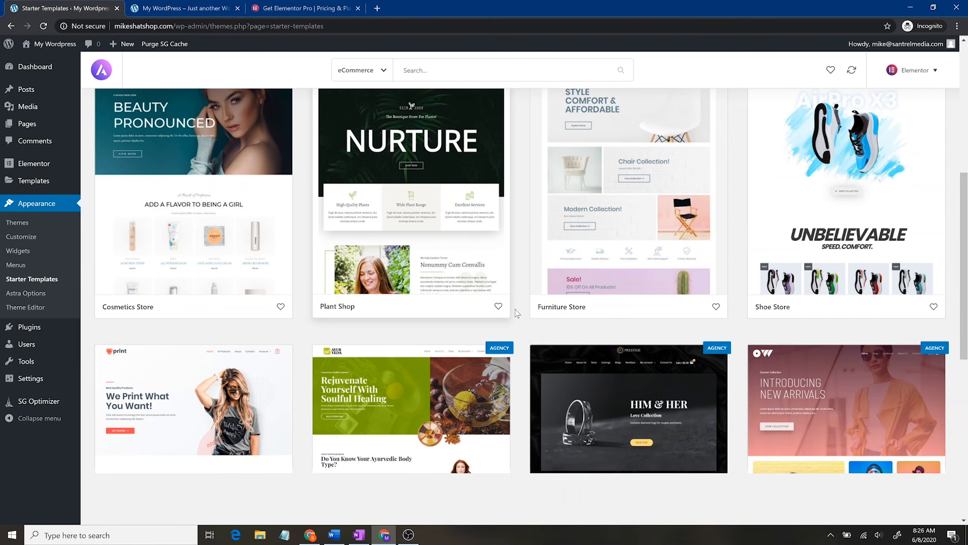
pyautogui.click(887, 236)
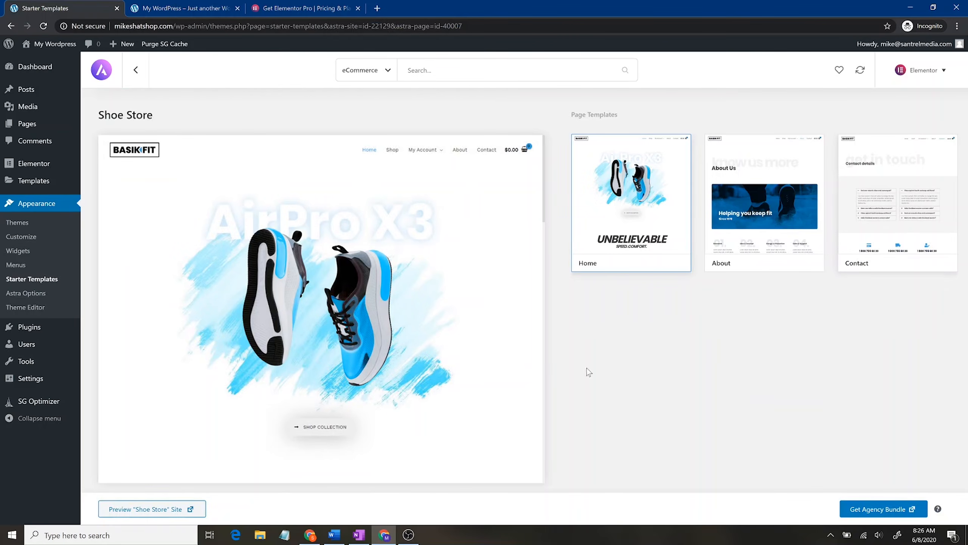
pyautogui.click(898, 510)
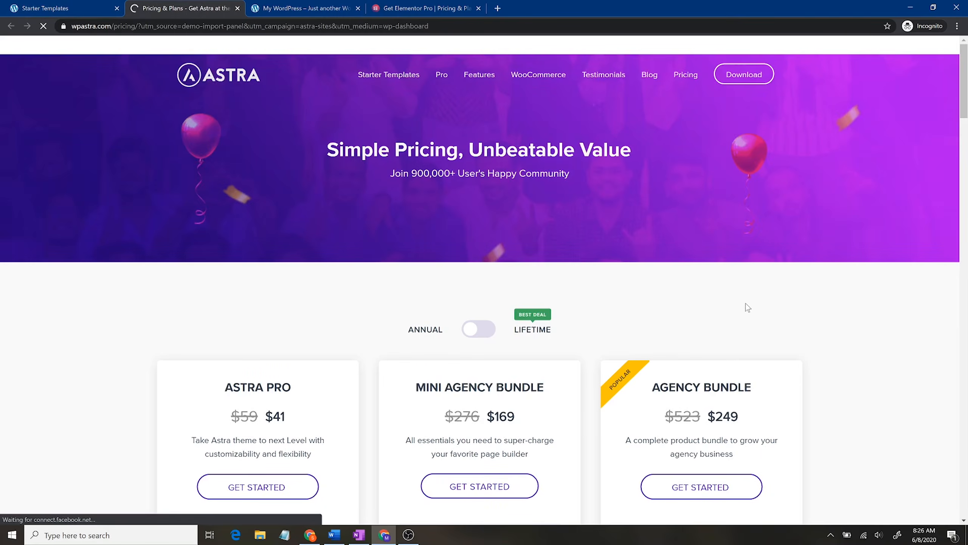
# Step: Compare annual and lifetime bundle prices ($249, $499, $699 lifetime), then close the pricing tab
pyautogui.scroll(-5, 807, 308)
pyautogui.scroll(2, 807, 302)
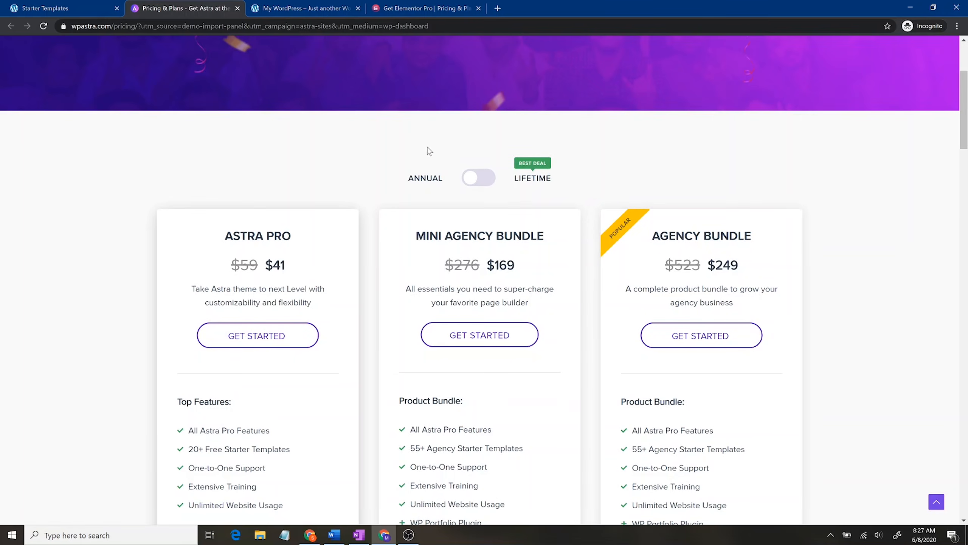
pyautogui.click(477, 178)
pyautogui.click(474, 177)
pyautogui.scroll(4, 354, 298)
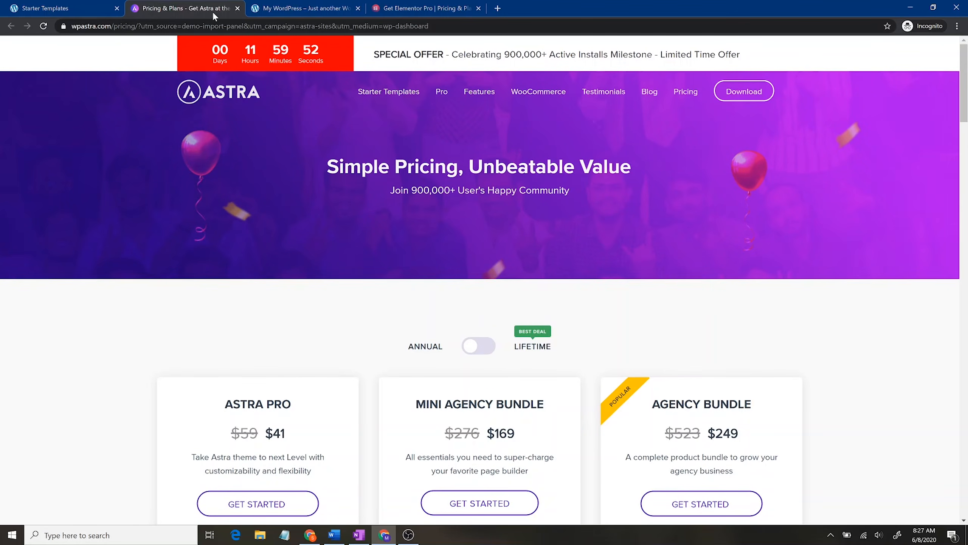
pyautogui.click(237, 8)
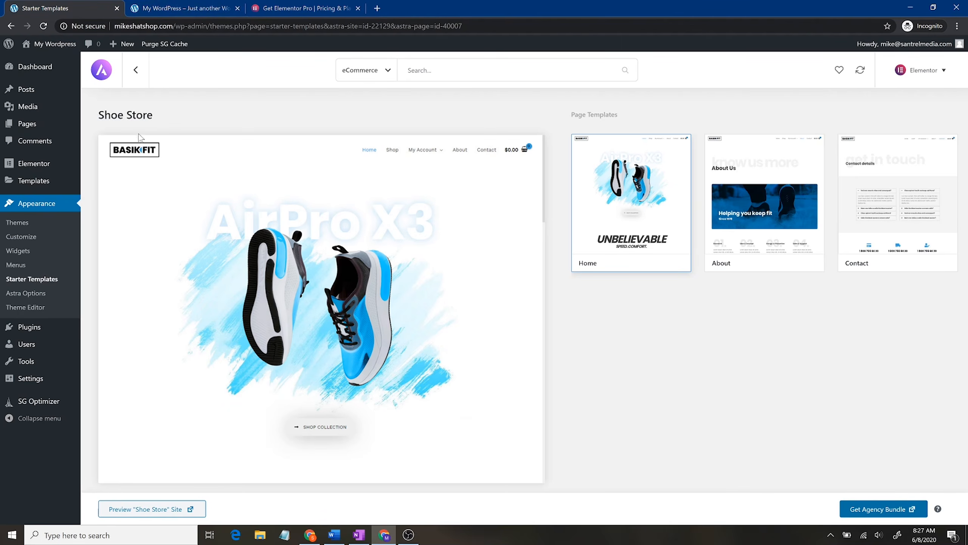
# Step: Return to the eCommerce template grid and browse Organic Store, Simply Natural and Brandstore
pyautogui.click(136, 70)
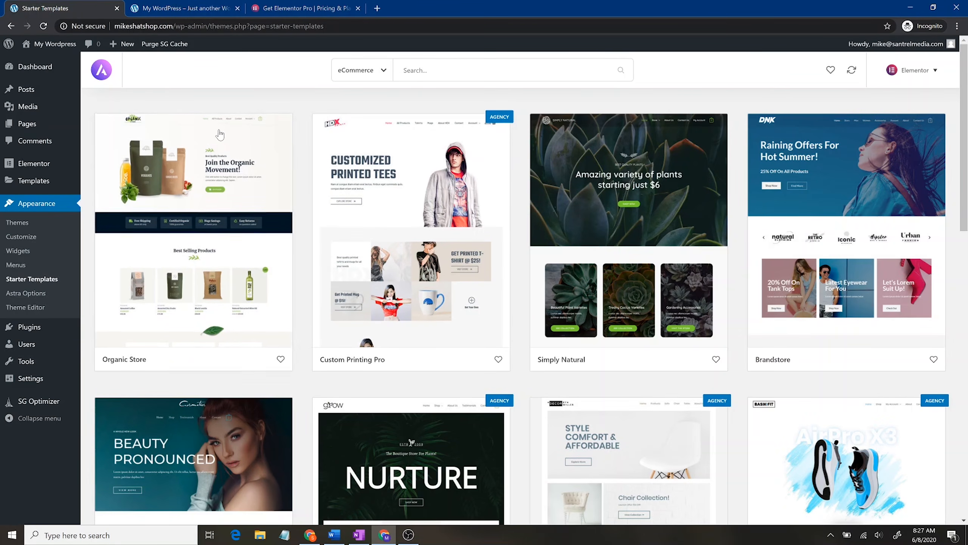
pyautogui.scroll(-4, 241, 244)
pyautogui.scroll(-8, 241, 263)
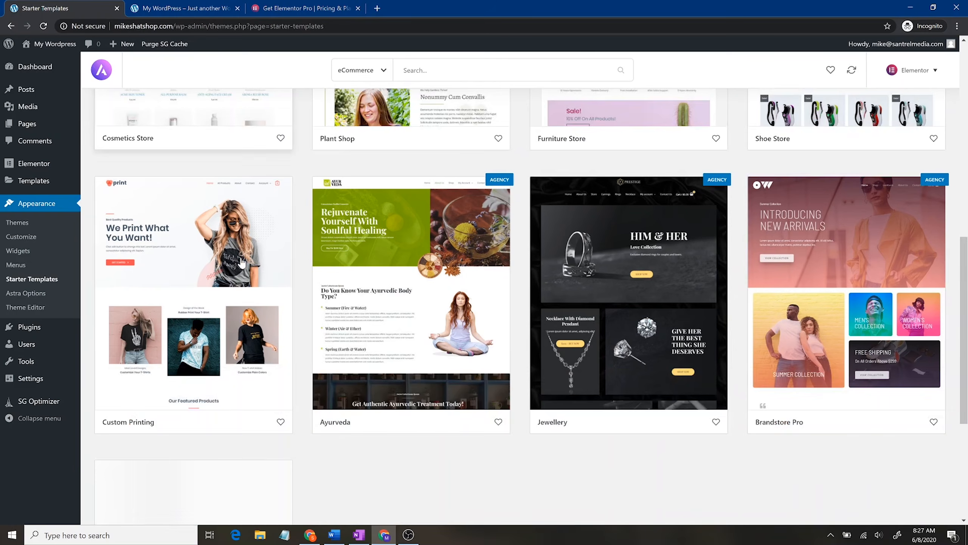
pyautogui.scroll(-4, 236, 270)
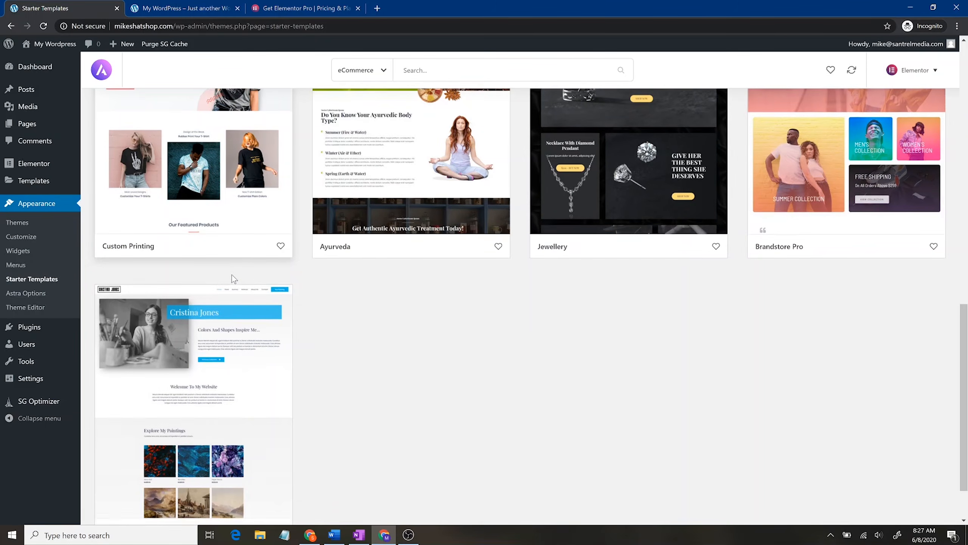
pyautogui.scroll(15, 233, 283)
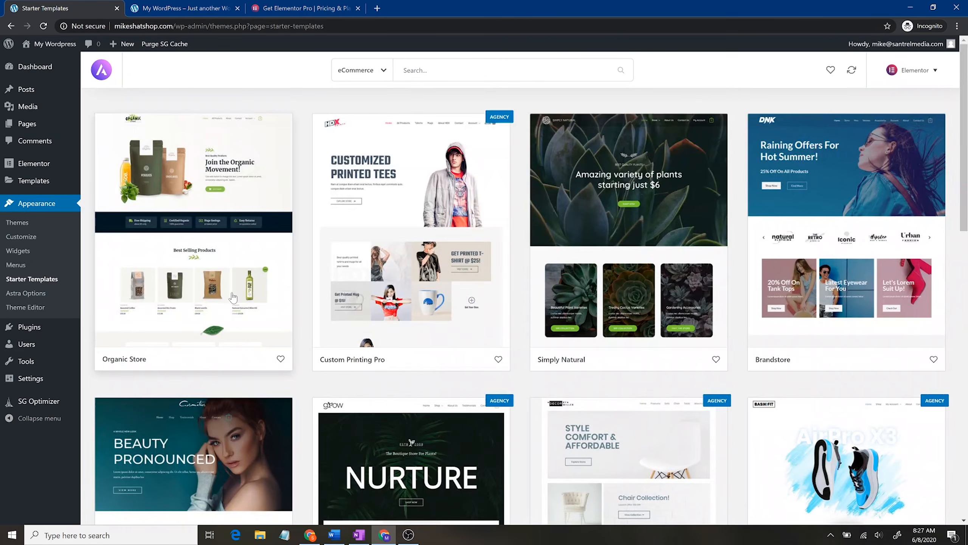
# Step: Import the complete Simply Natural starter site and dismiss the success message
pyautogui.click(690, 215)
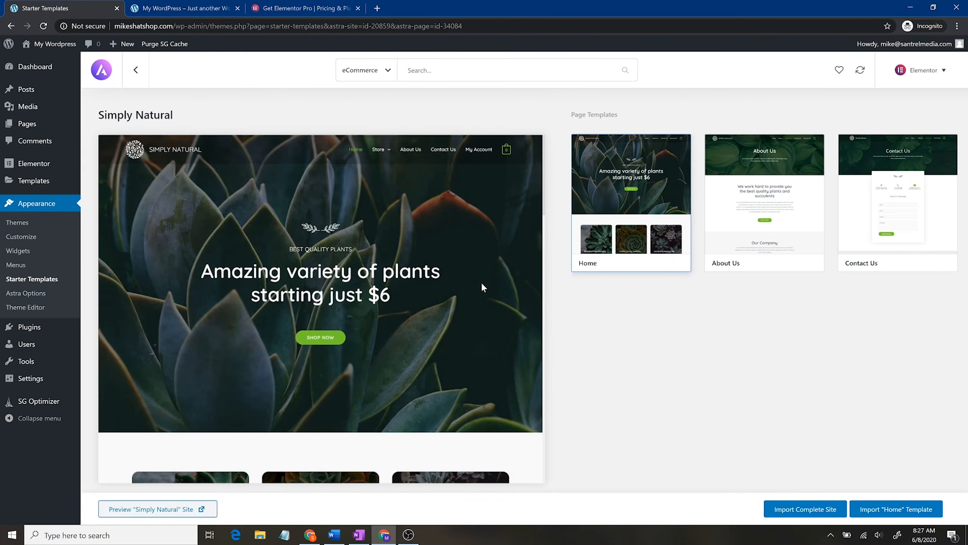
pyautogui.click(811, 514)
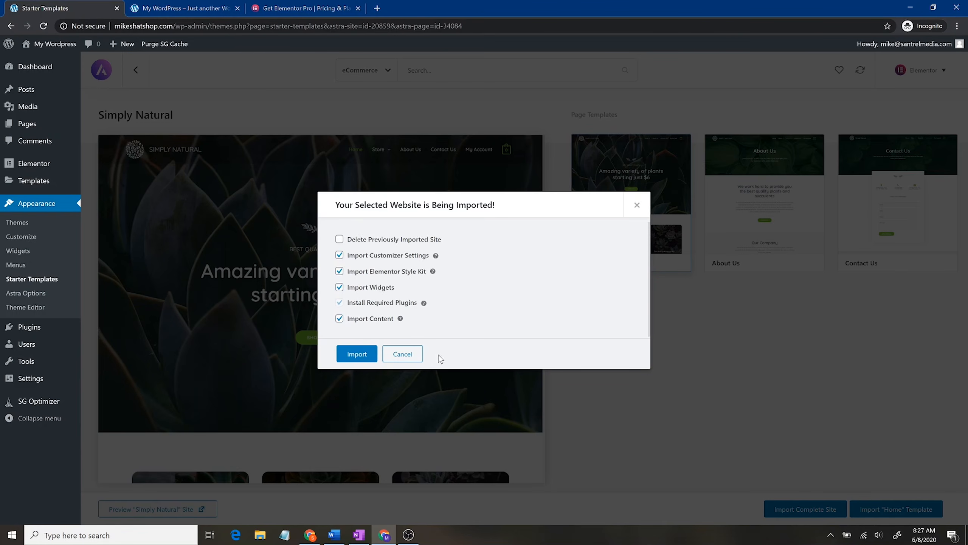
pyautogui.click(360, 351)
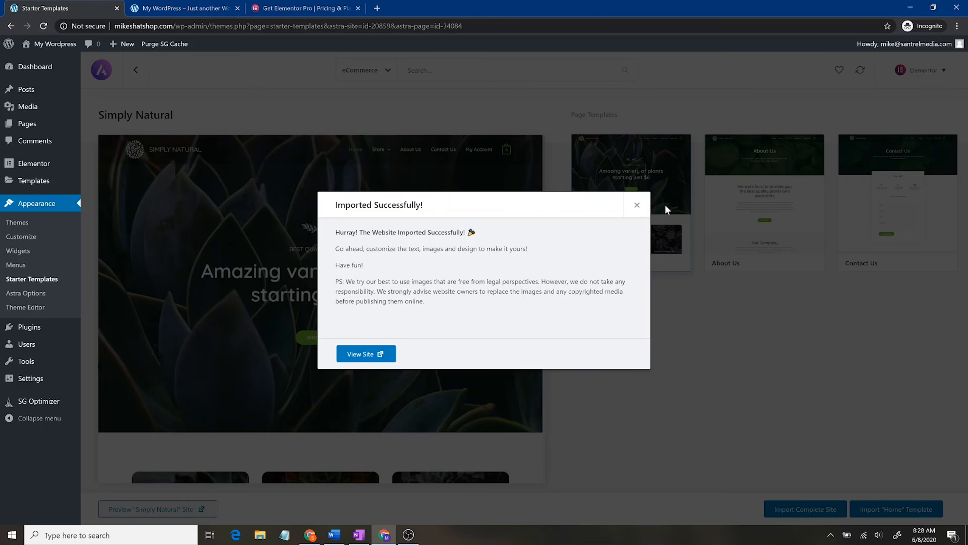
pyautogui.click(637, 204)
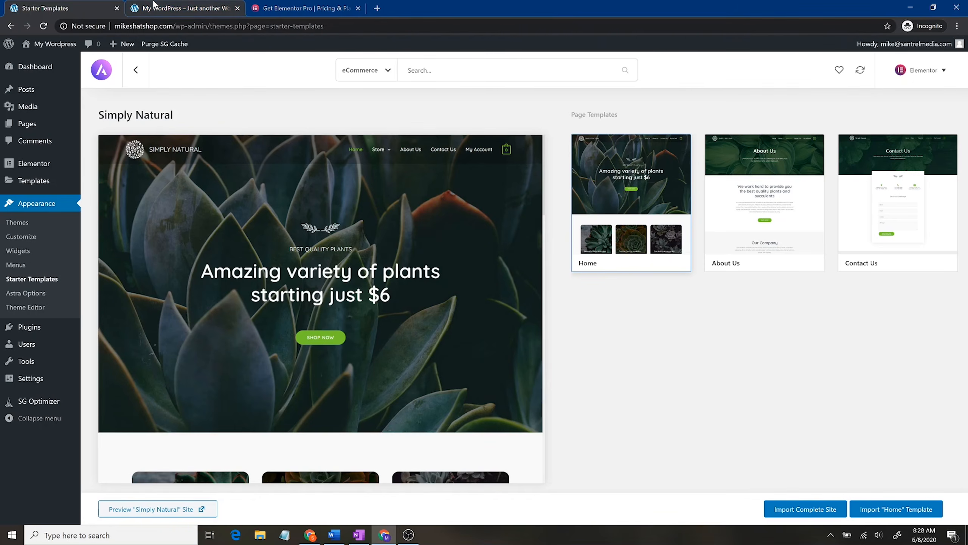
# Step: Reload the My WordPress front page and scroll through the imported plant-store design
pyautogui.click(164, 8)
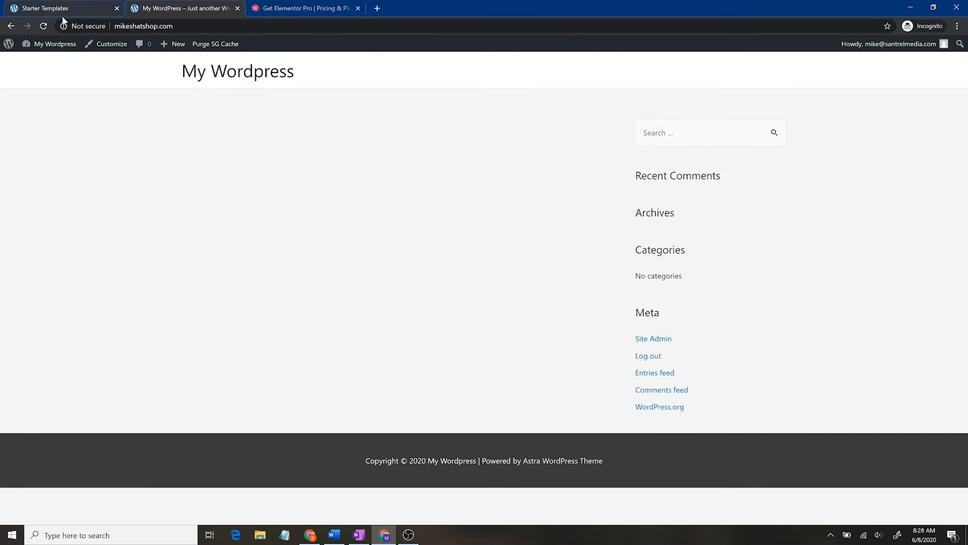
pyautogui.click(44, 26)
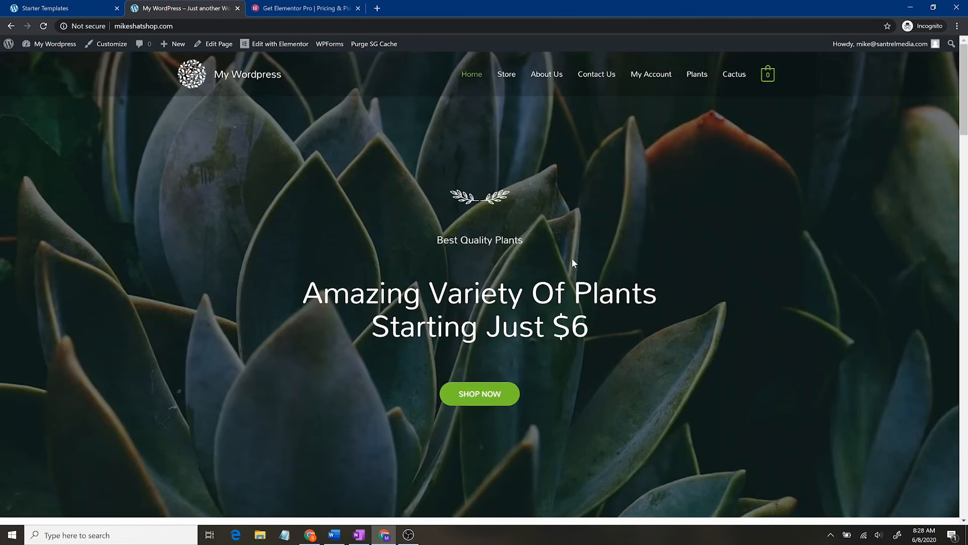
pyautogui.scroll(-5, 610, 305)
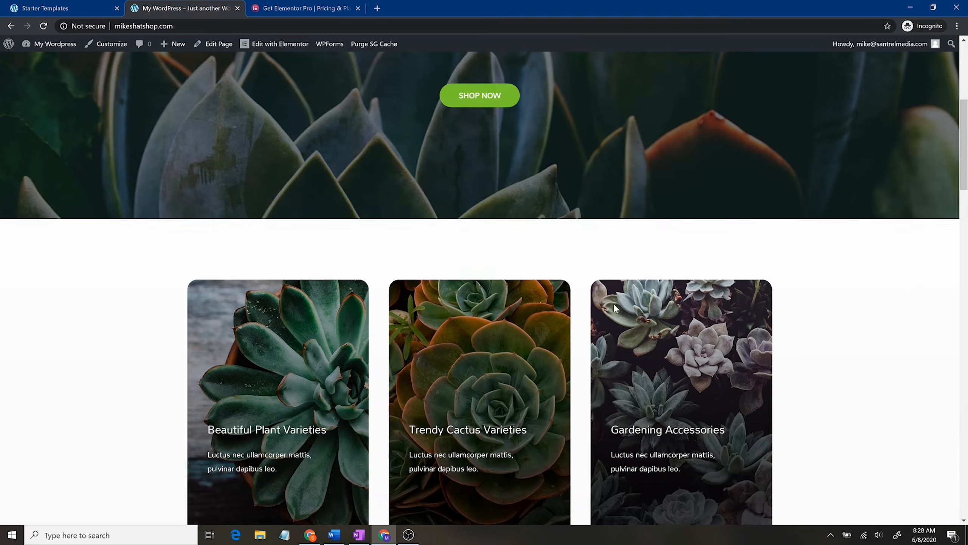
pyautogui.scroll(5, 614, 303)
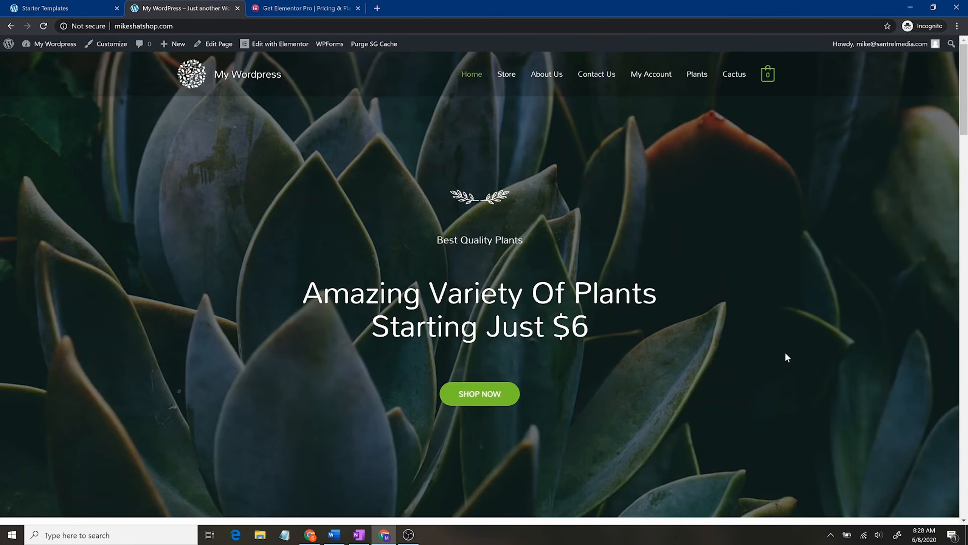
pyautogui.scroll(-4, 785, 357)
pyautogui.scroll(4, 800, 286)
pyautogui.scroll(-8, 772, 310)
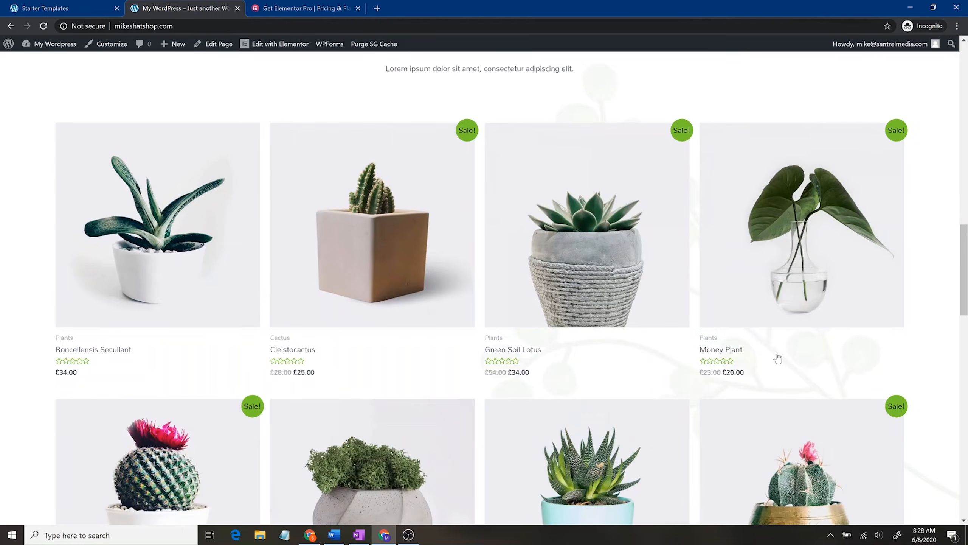
pyautogui.scroll(-5, 777, 357)
pyautogui.scroll(-15, 612, 298)
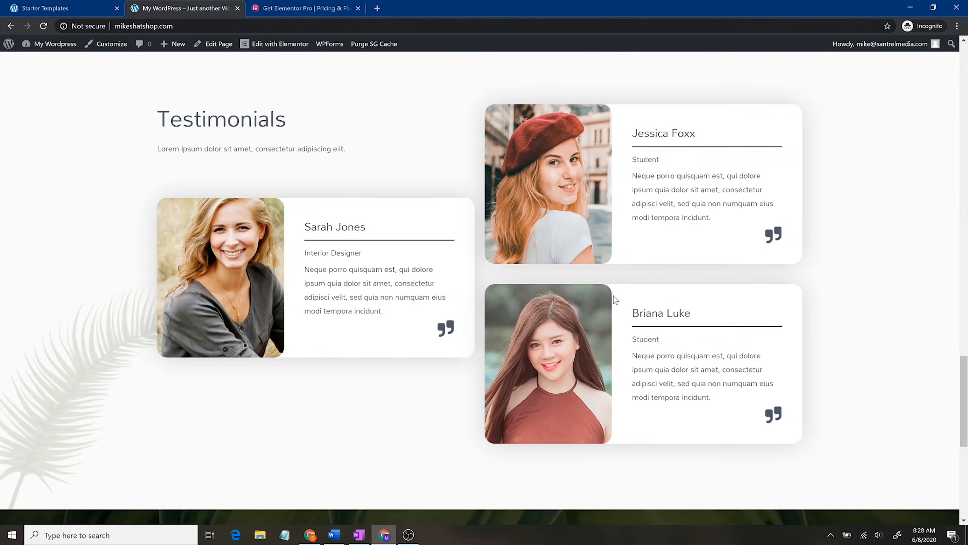
pyautogui.scroll(10, 615, 299)
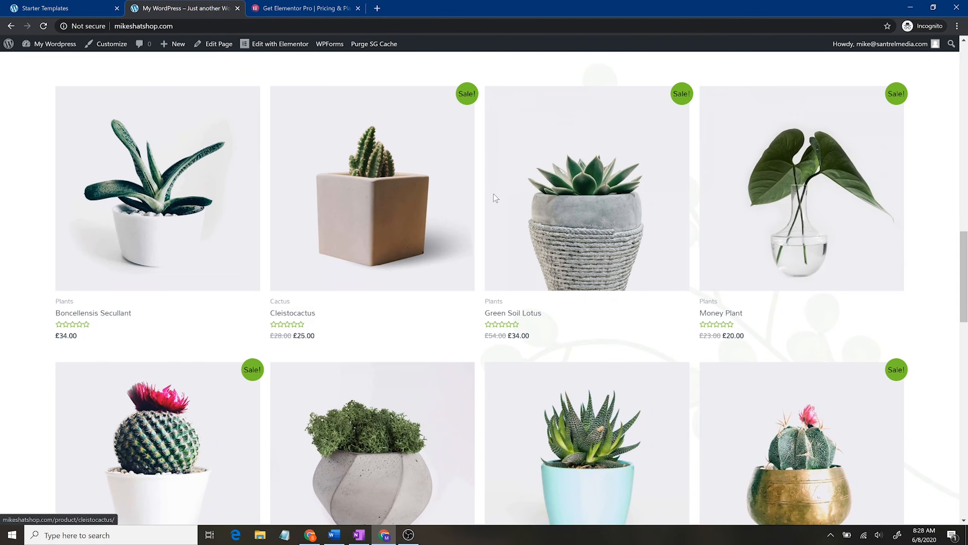
pyautogui.scroll(-10, 729, 240)
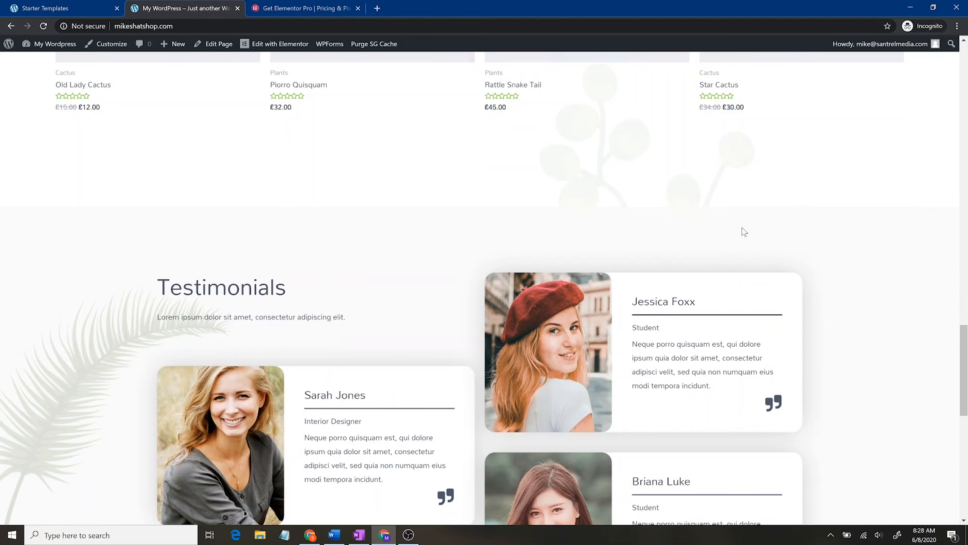
pyautogui.scroll(4, 844, 246)
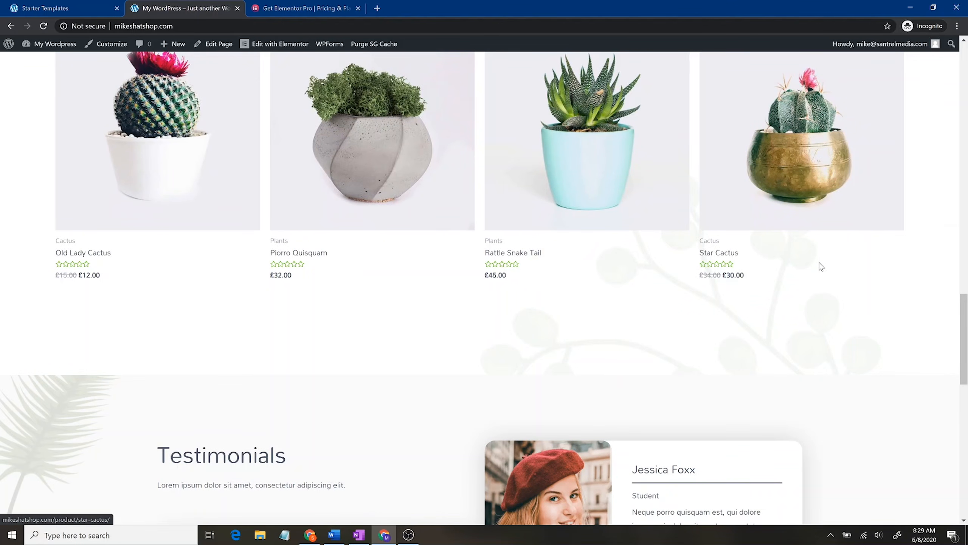
pyautogui.scroll(-4, 827, 260)
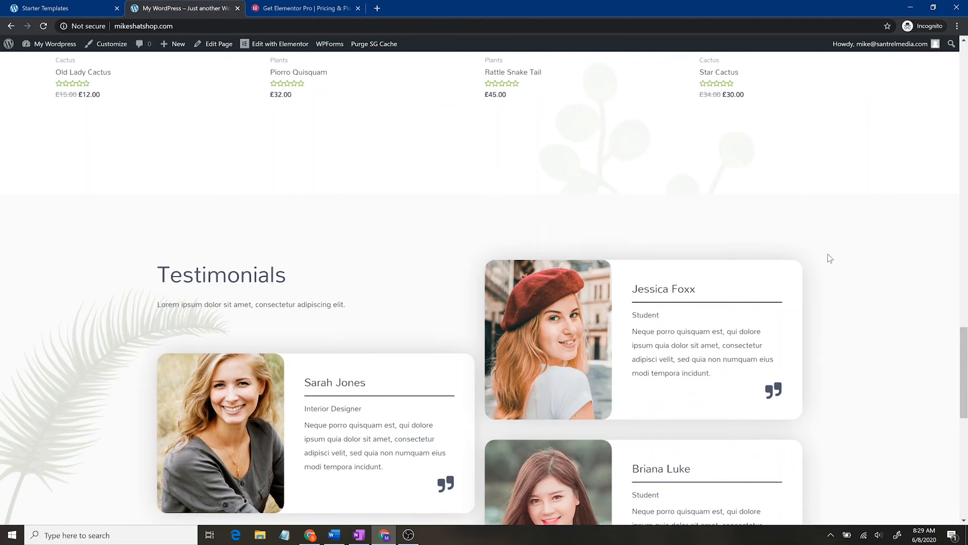
pyautogui.scroll(-8, 830, 258)
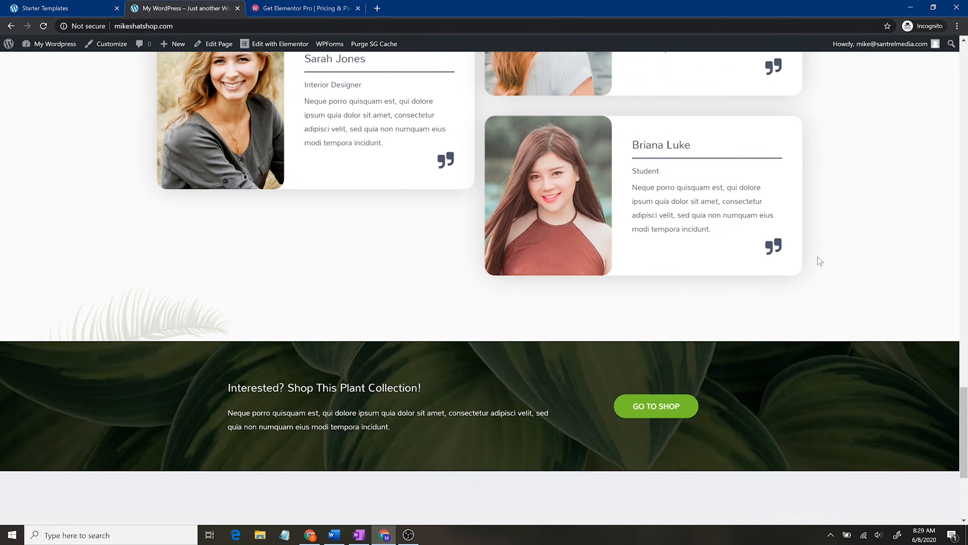
pyautogui.scroll(-5, 768, 279)
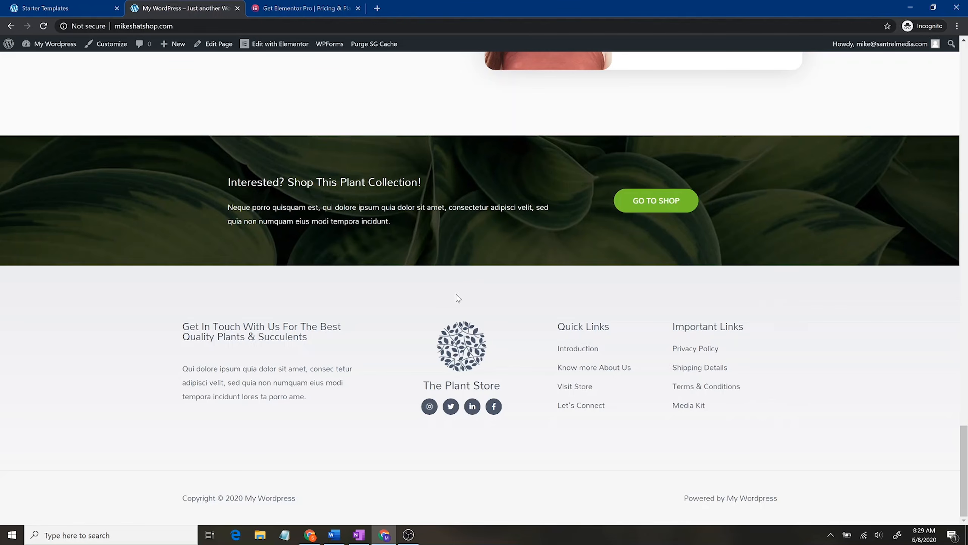
pyautogui.scroll(8, 752, 361)
pyautogui.scroll(4, 559, 245)
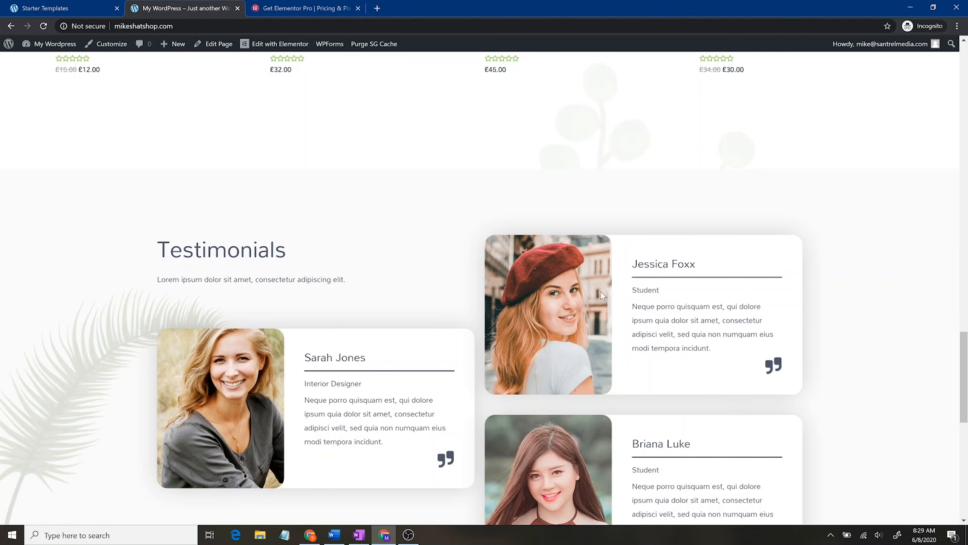
pyautogui.scroll(15, 585, 319)
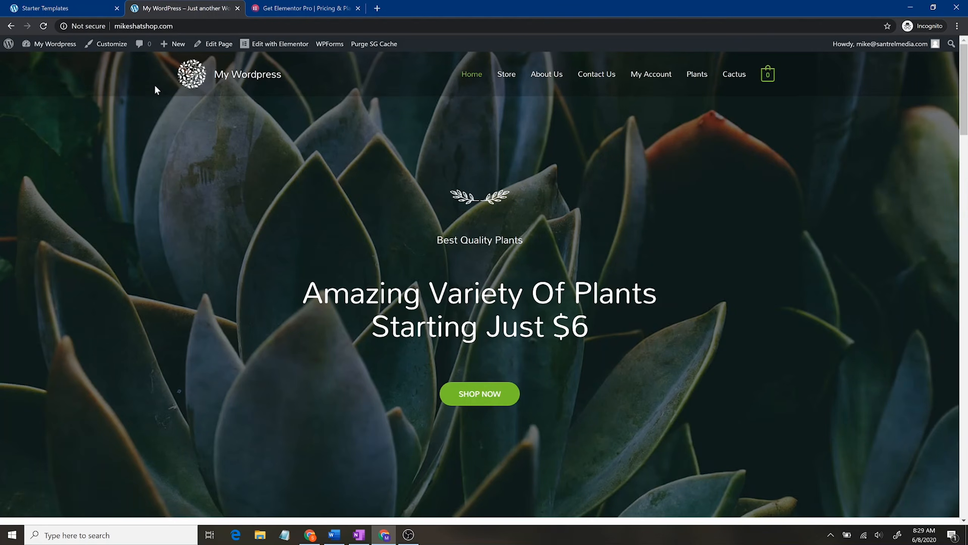
# Step: In the Customizer's Primary Header, try the centred-logo layout, then revert to logo-left
pyautogui.click(112, 44)
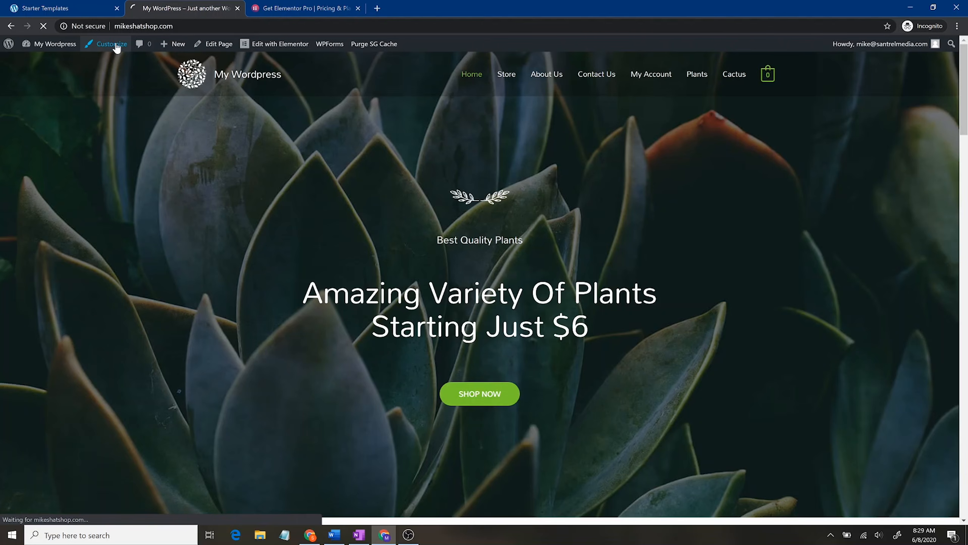
pyautogui.moveTo(270, 47)
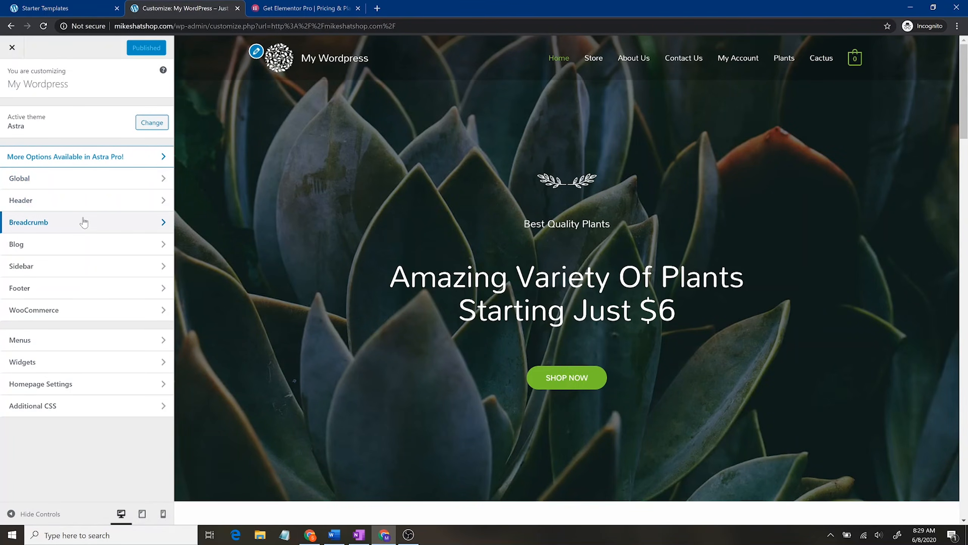
pyautogui.click(87, 201)
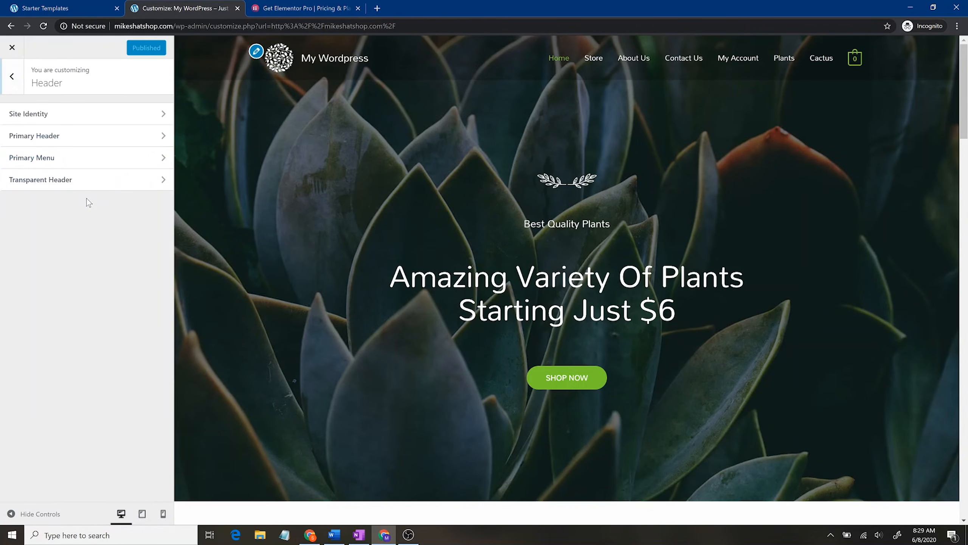
pyautogui.click(100, 137)
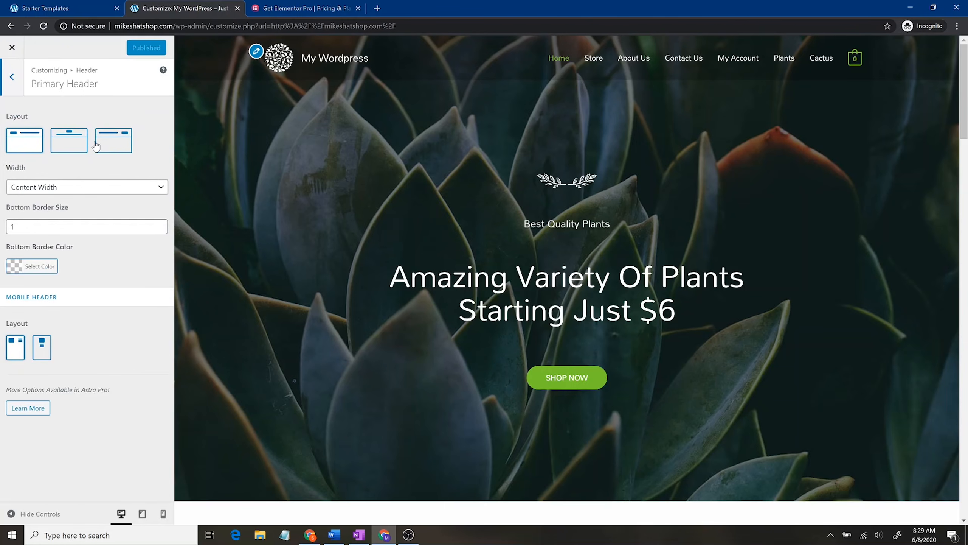
pyautogui.click(62, 138)
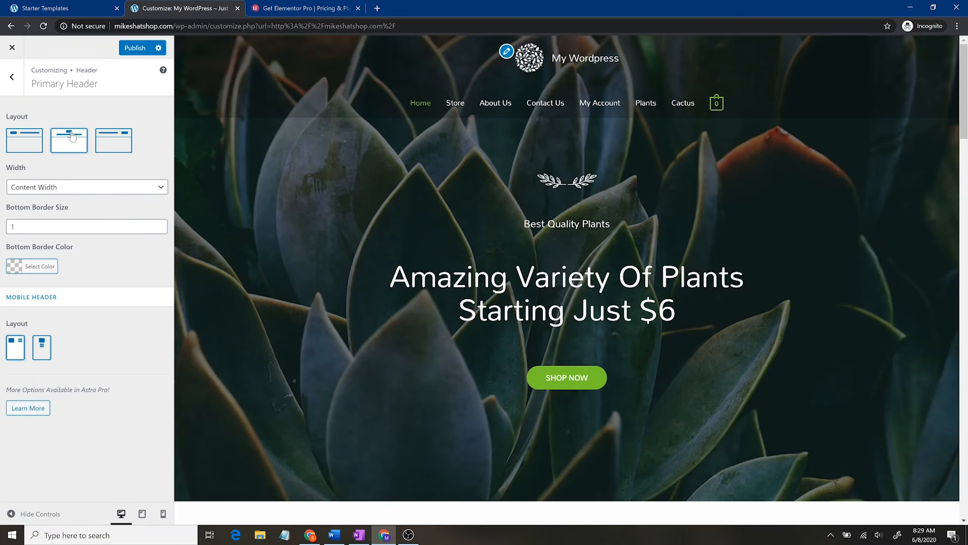
pyautogui.click(31, 143)
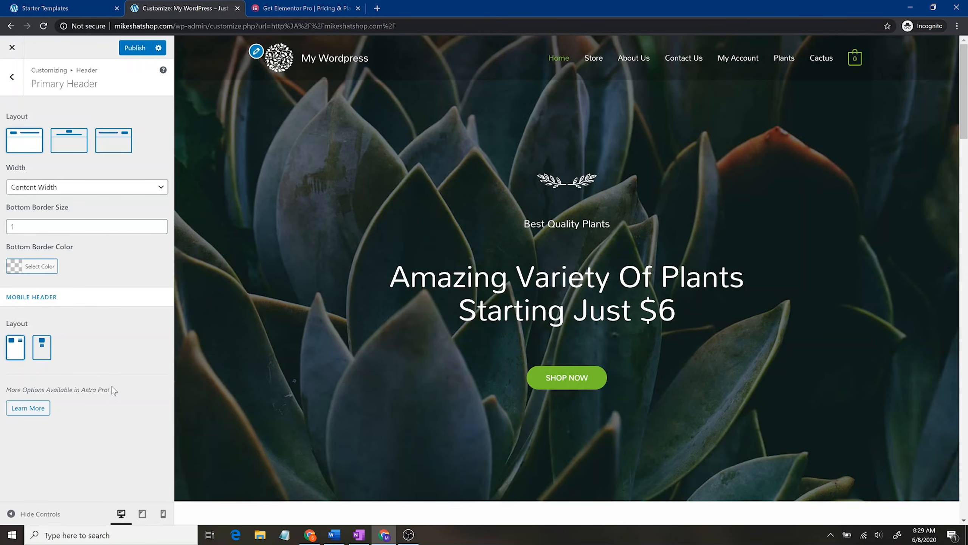
# Step: Return to the main Customizer list and open the WooCommerce settings
pyautogui.click(7, 85)
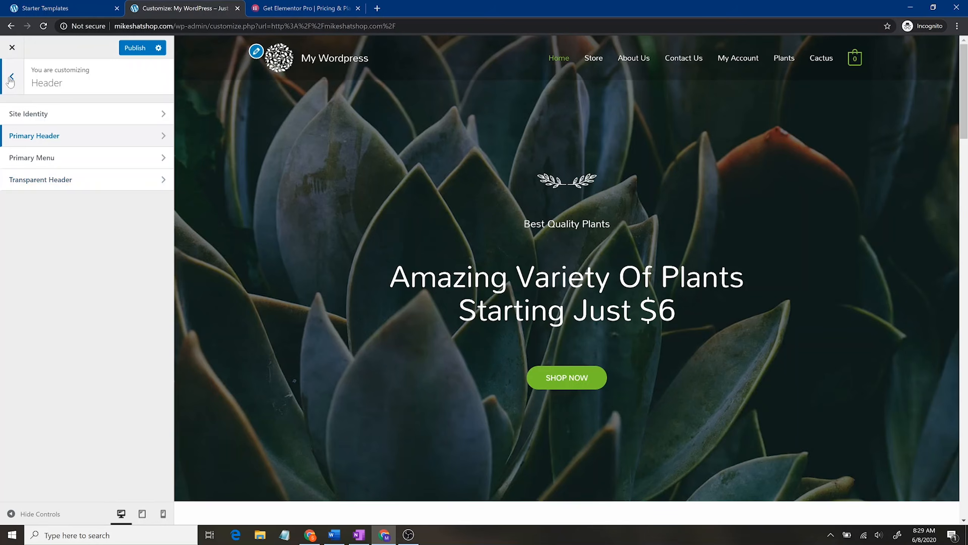
pyautogui.click(8, 87)
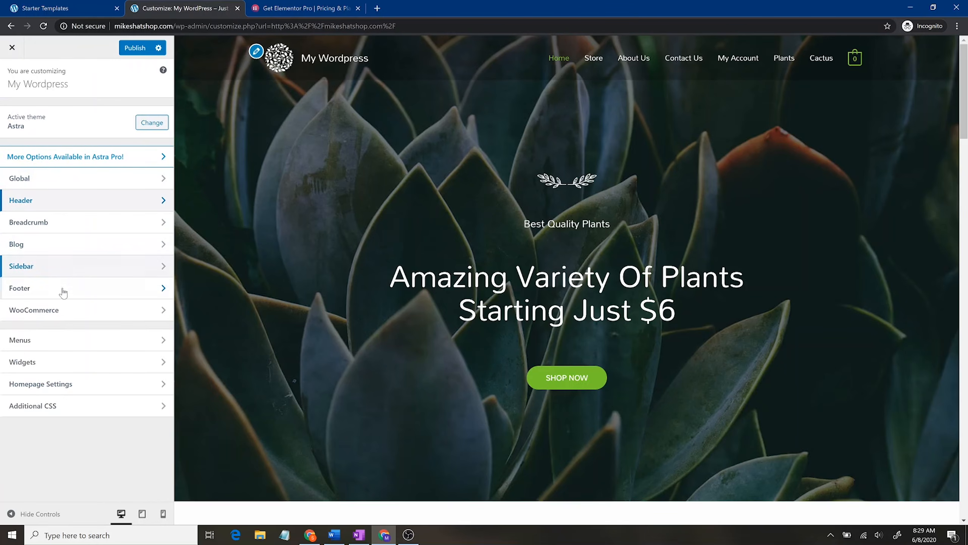
pyautogui.click(65, 311)
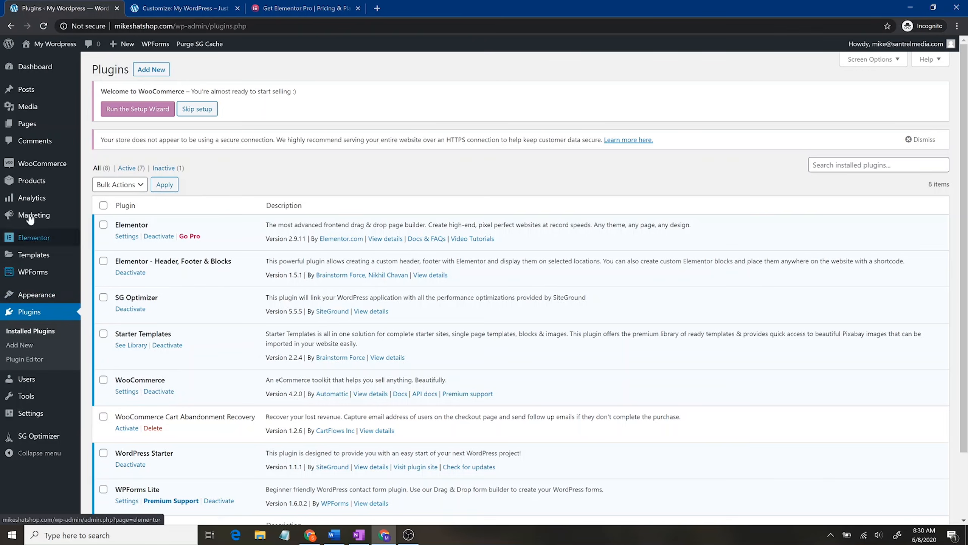
# Step: Search installed plugins for 'woocommerce' to confirm it is active, then clear the search
pyautogui.moveTo(54, 164)
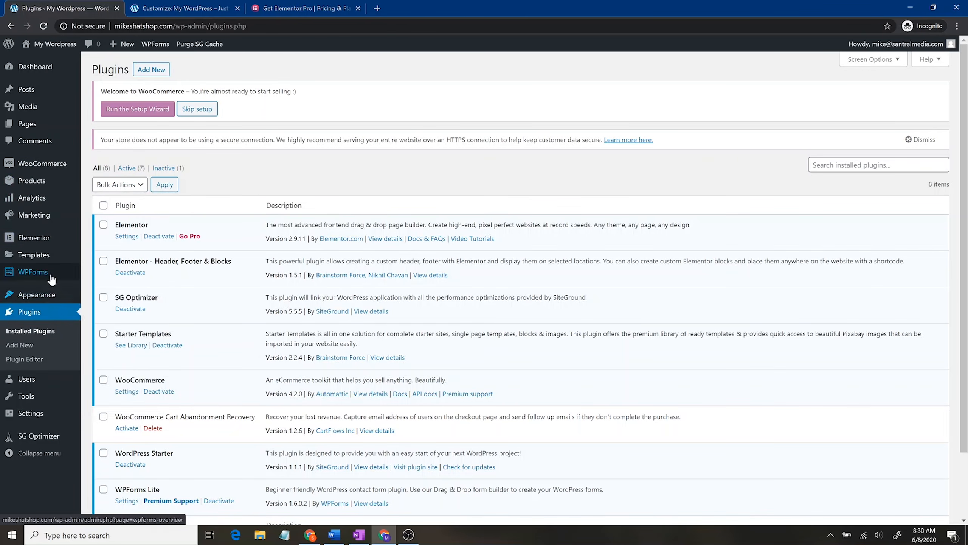
pyautogui.moveTo(52, 279)
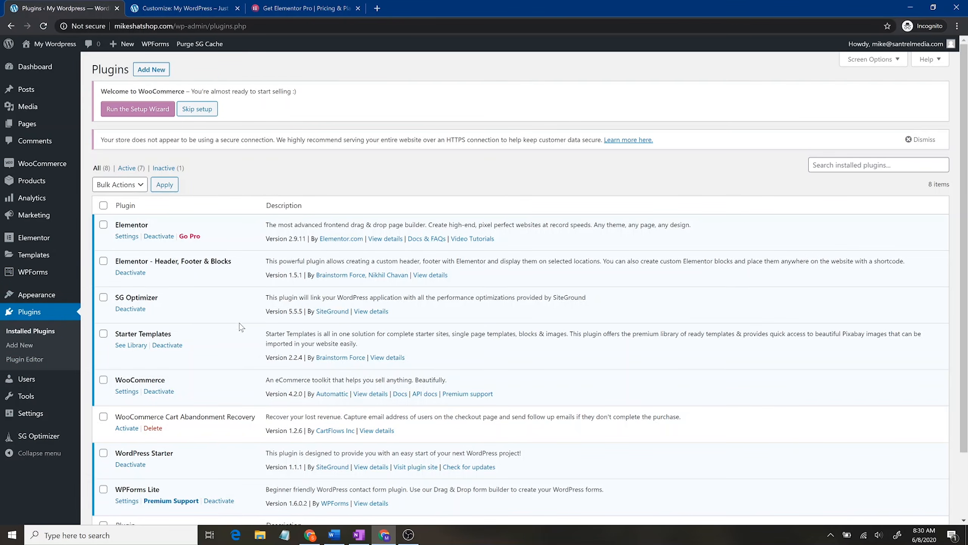
pyautogui.scroll(-3, 239, 319)
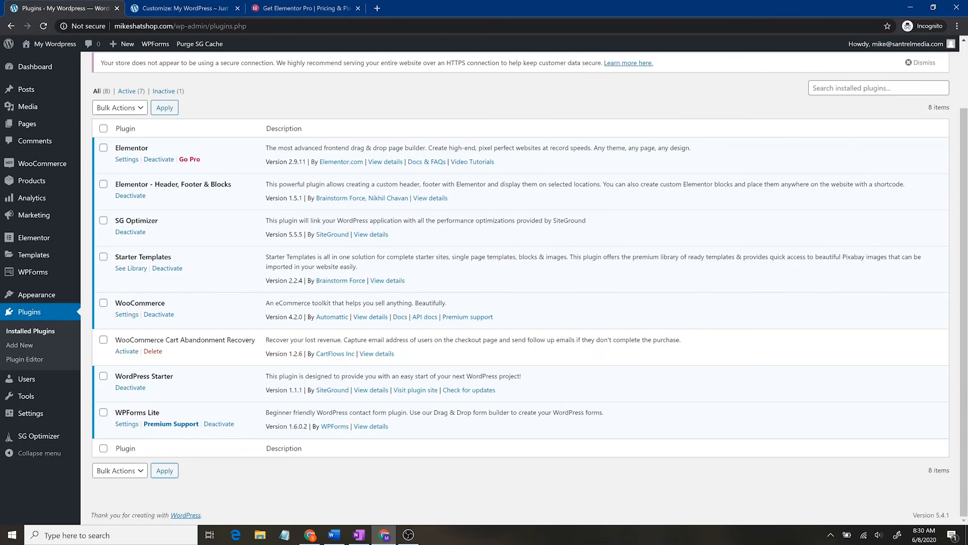
pyautogui.click(915, 87)
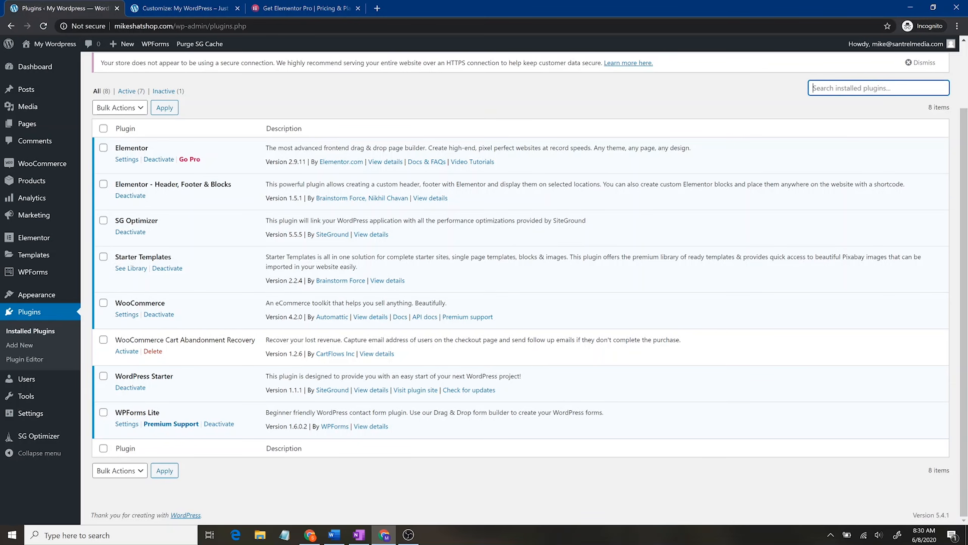
pyautogui.write('woocommerce')
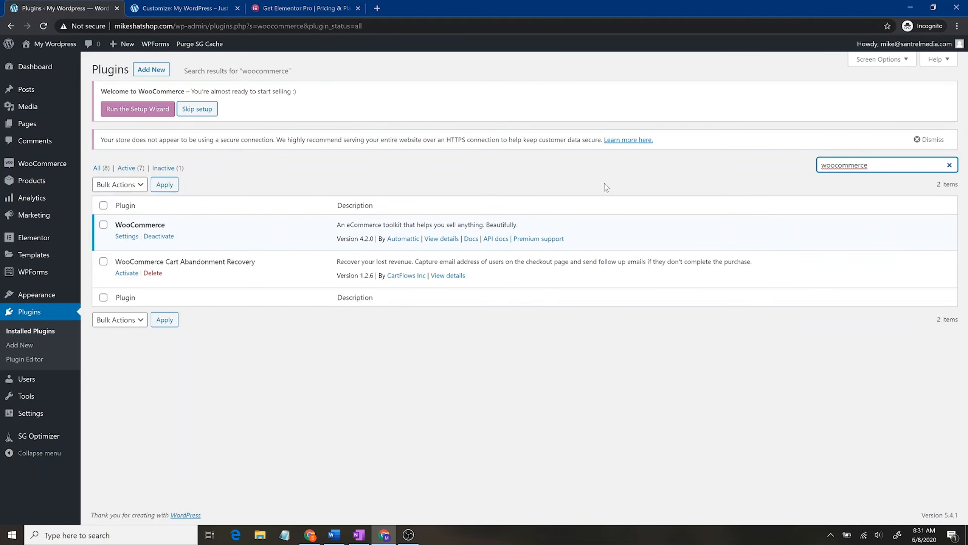
pyautogui.click(950, 165)
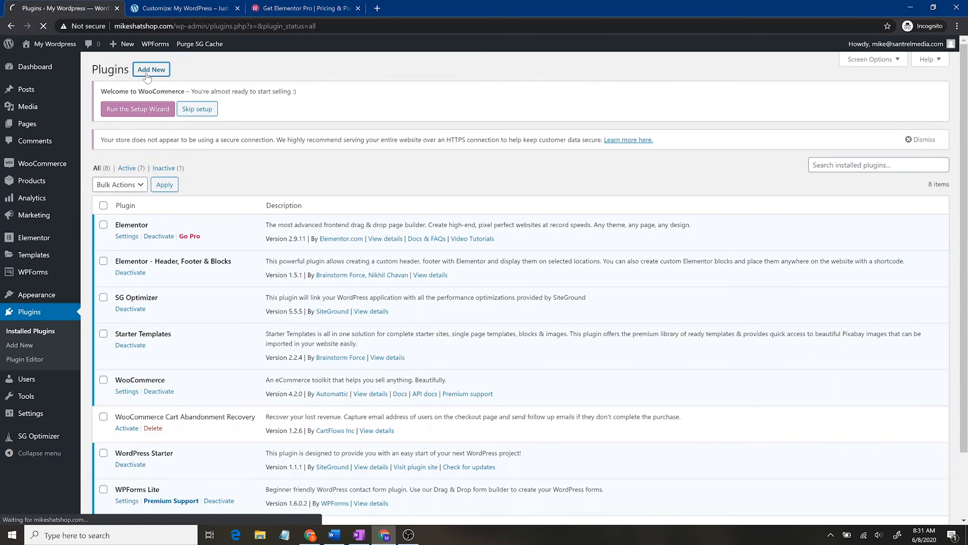
# Step: Search the plugin directory for 'woocommerce', then go to the WooCommerce dashboard
pyautogui.click(147, 74)
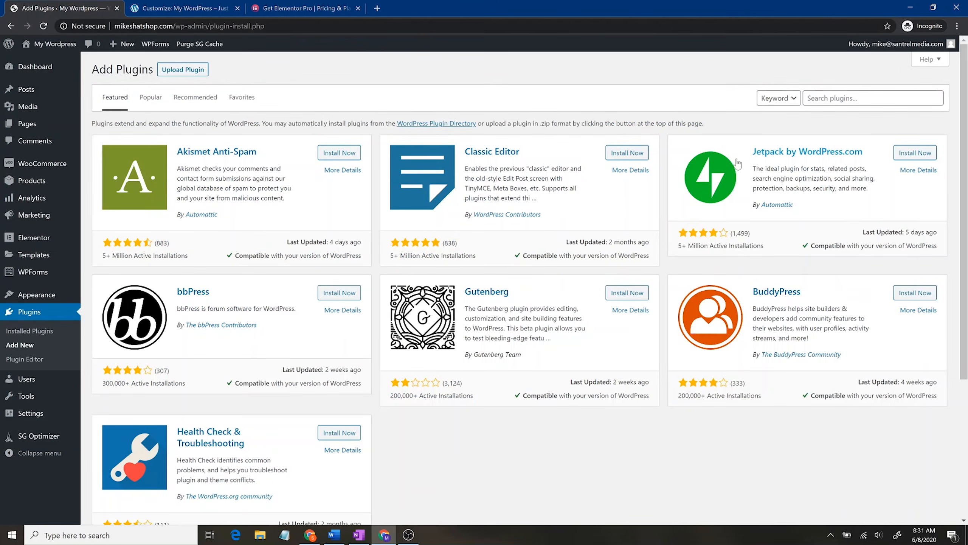
pyautogui.click(873, 98)
pyautogui.write('woocommerce')
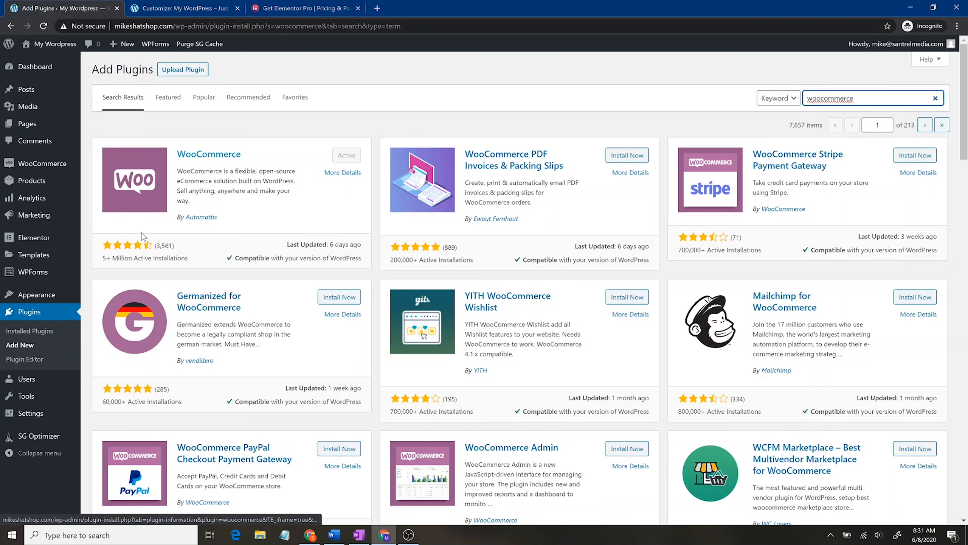
pyautogui.click(42, 170)
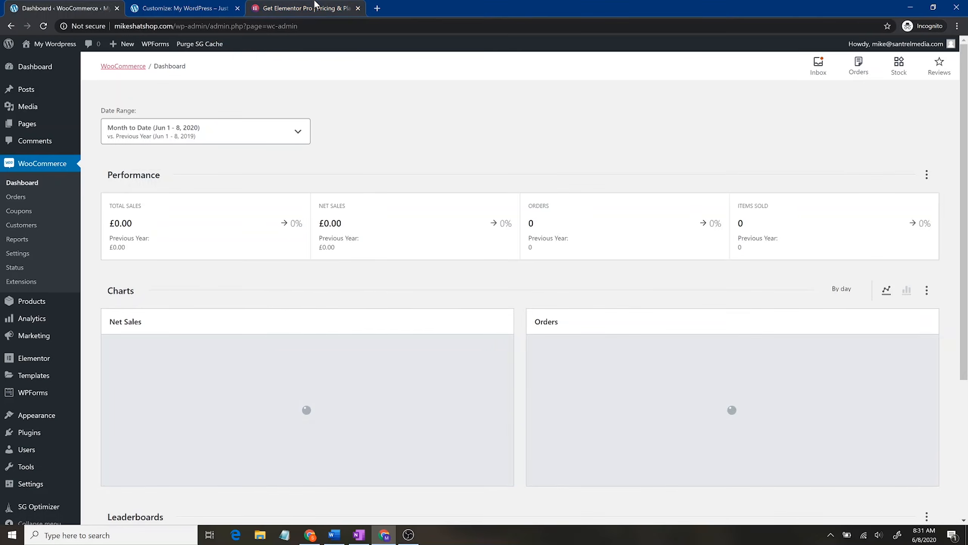
# Step: Close the Elementor Pro pricing tab and show the WooCommerce Products list
pyautogui.click(303, 8)
pyautogui.click(179, 8)
pyautogui.click(358, 8)
pyautogui.click(88, 8)
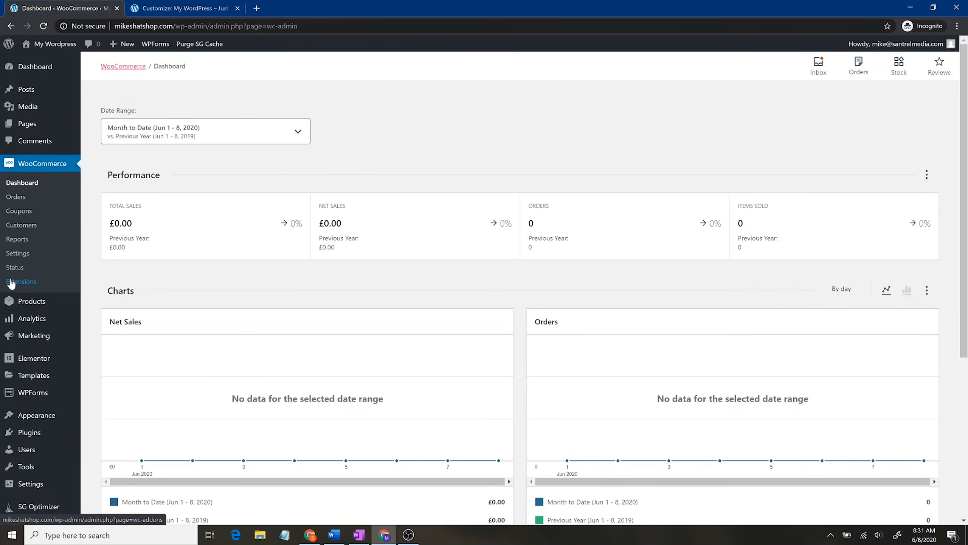
pyautogui.click(62, 310)
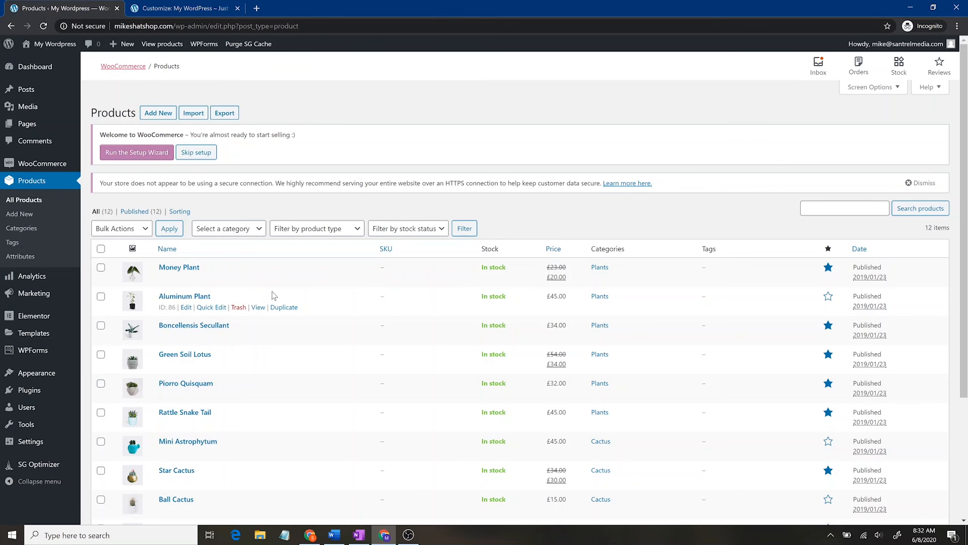
# Step: Add a new product named 'Santrel Media T-Shirt', correcting the mistyped ending
pyautogui.click(160, 112)
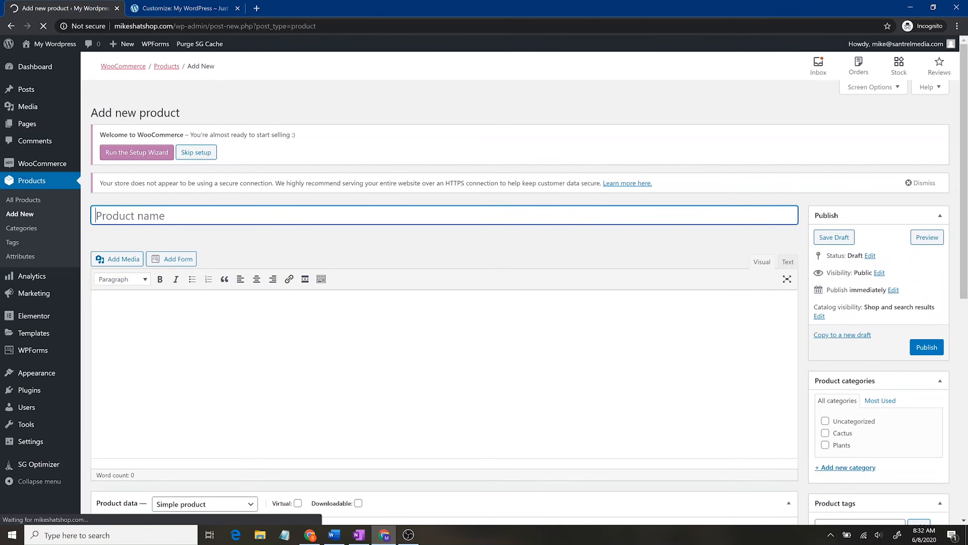
pyautogui.write('Sa')
pyautogui.write('ntrel Media T')
pyautogui.write('s')
pyautogui.write('-Shop')
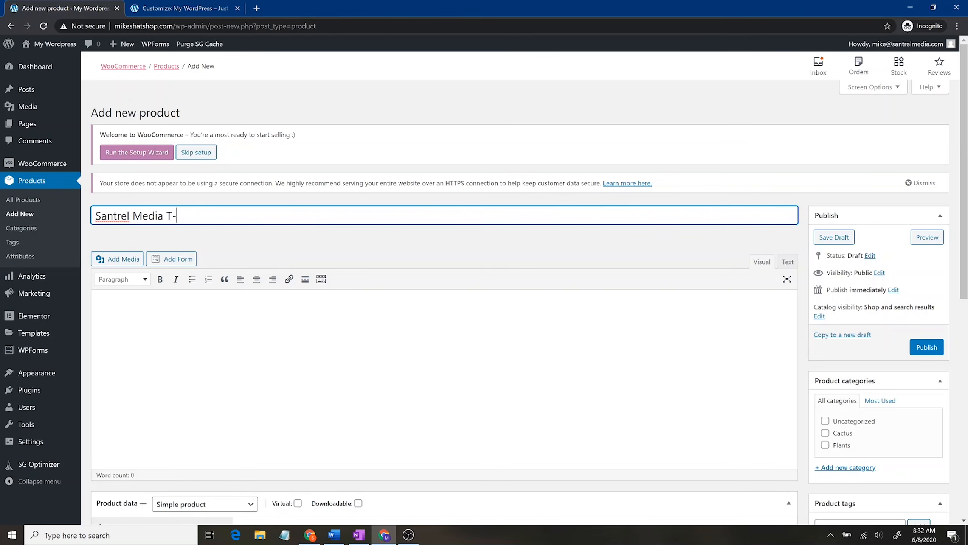
pyautogui.press('BackSpace')
pyautogui.press('BackSpace')
pyautogui.write('irt')
pyautogui.scroll(-8, 396, 374)
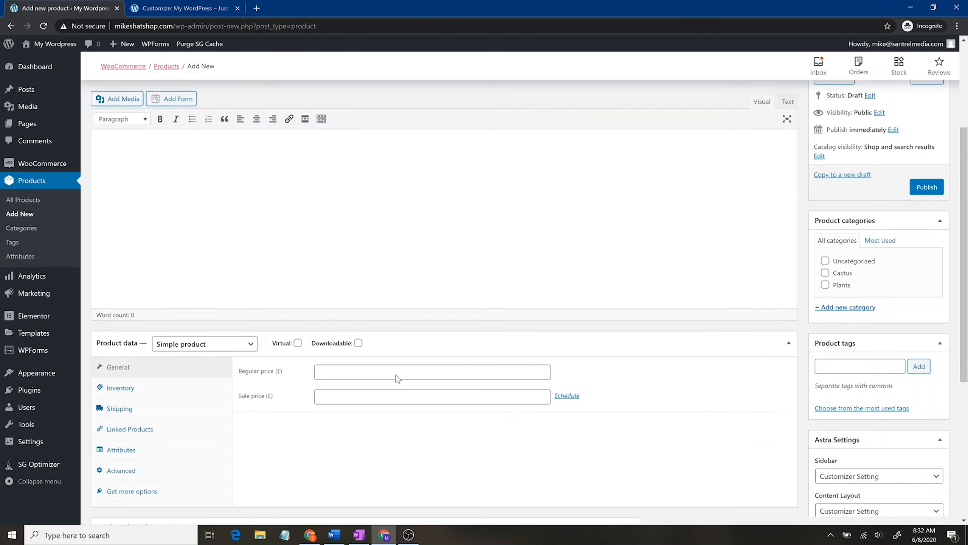
pyautogui.scroll(4, 395, 375)
pyautogui.scroll(6, 396, 376)
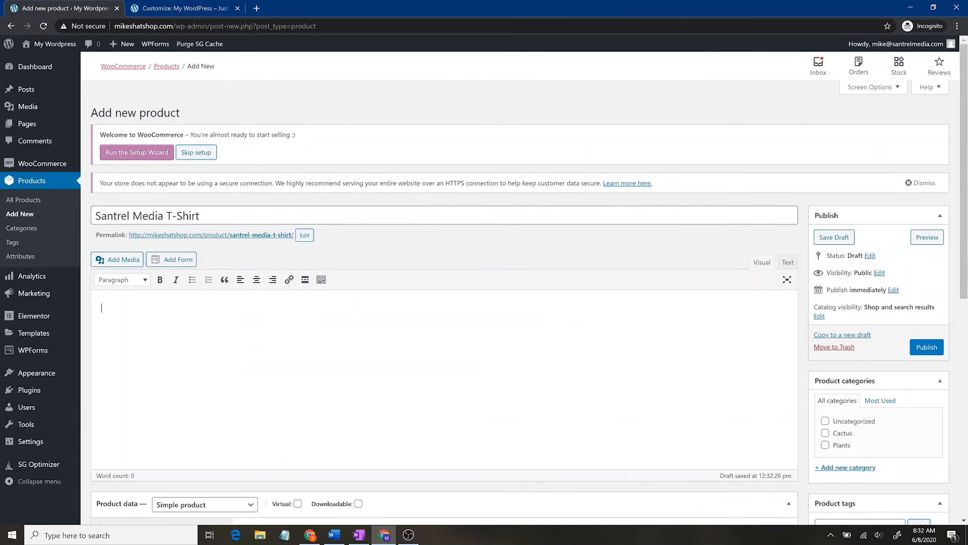
# Step: Type 'sadfasdfasdfasdfasdfasdf' in the description and paste it to make six lines
pyautogui.write('sadfasdfasdfasdfasdfasdf')
pyautogui.hotkey('ctrl', 'a')
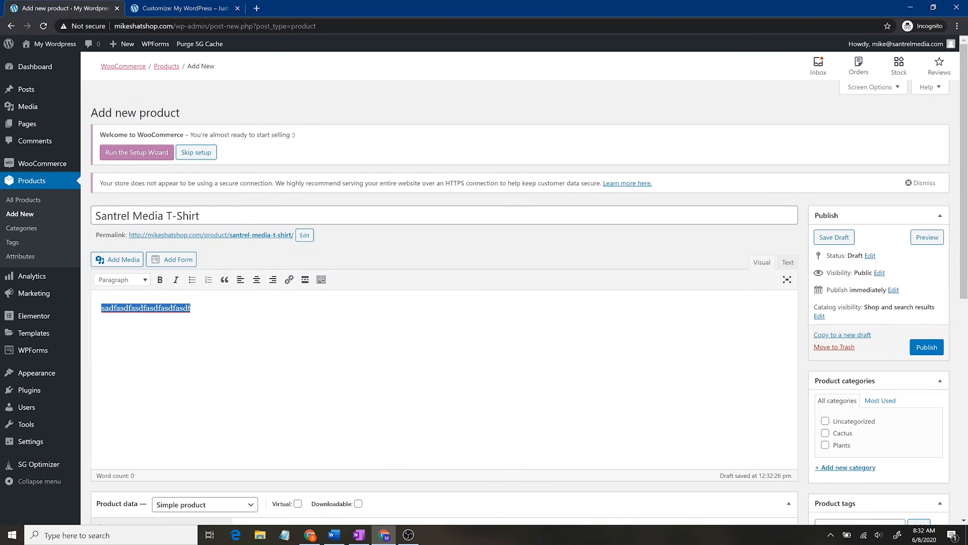
pyautogui.hotkey('ctrl', 'v')
pyautogui.hotkey('ctrl', 'v')
pyautogui.hotkey('ctrl', 'v')
pyautogui.hotkey('ctrl', 'v')
pyautogui.hotkey('ctrl', 'v')
pyautogui.hotkey('ctrl', 'v')
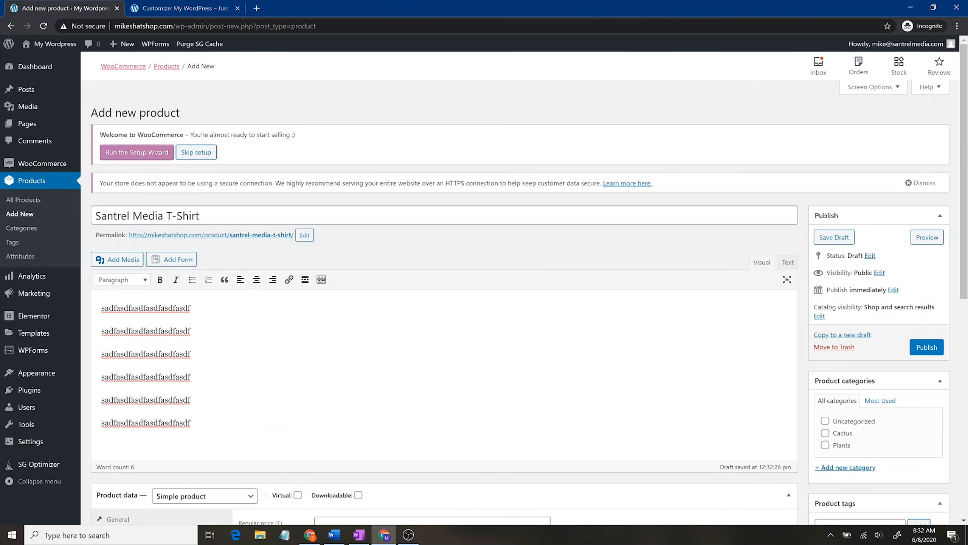
pyautogui.scroll(-3, 484, 286)
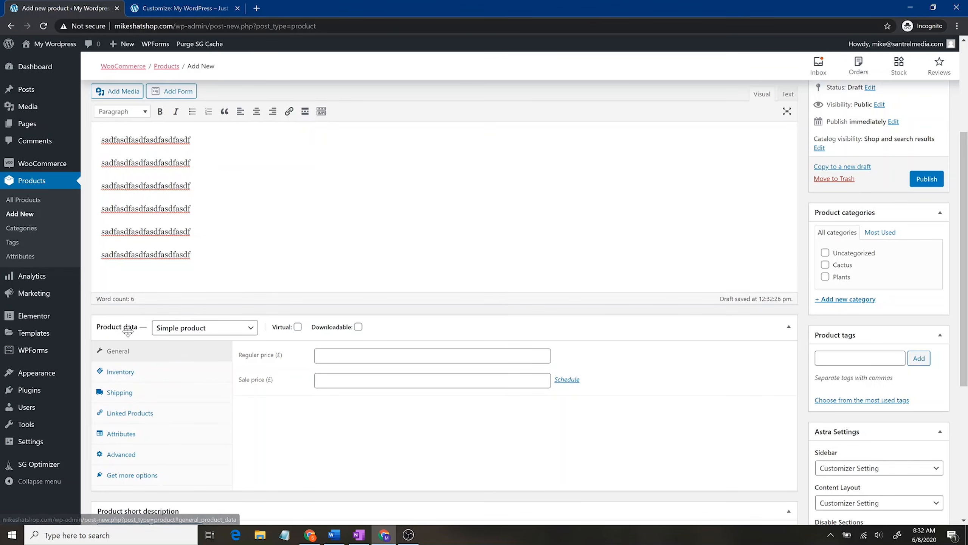
pyautogui.click(194, 334)
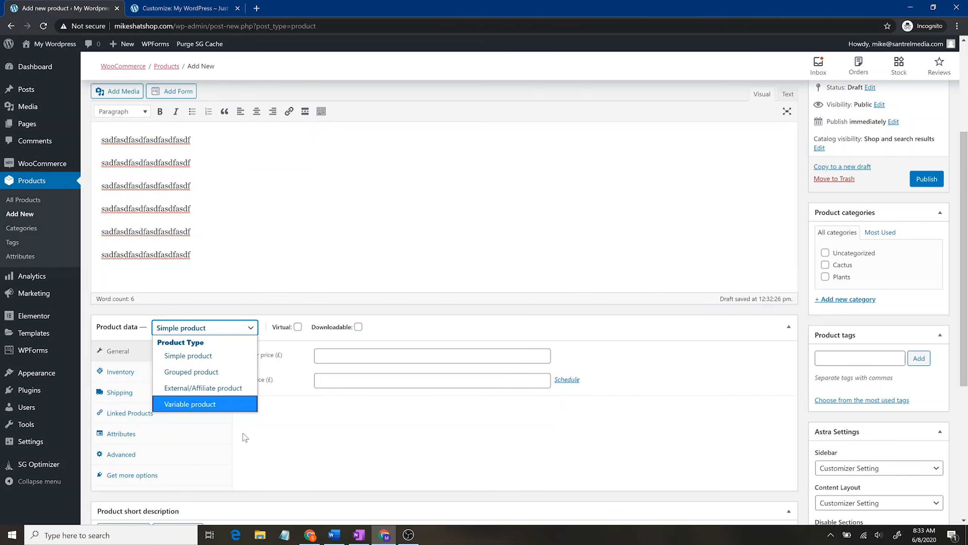
# Step: Keep Simple product and set regular price 25 and sale price 22
pyautogui.click(241, 359)
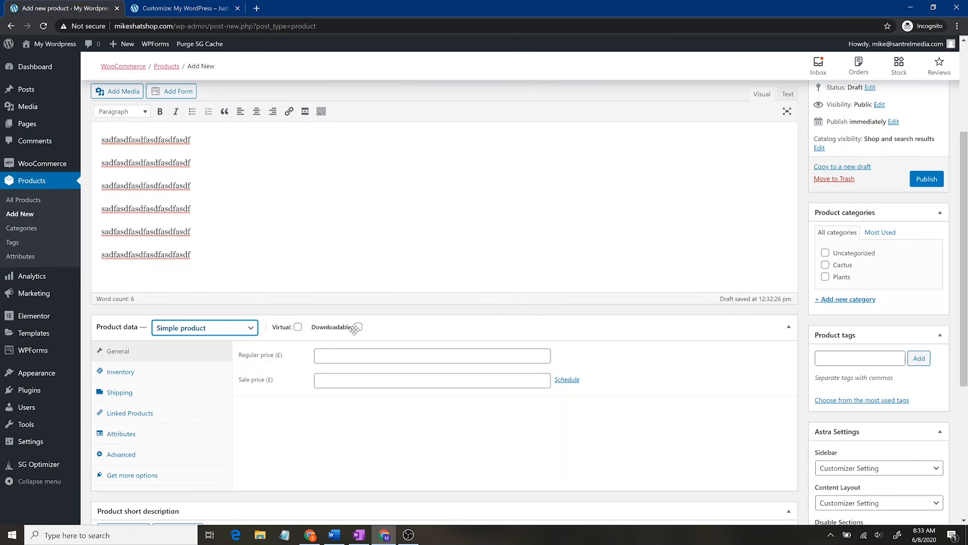
pyautogui.click(328, 355)
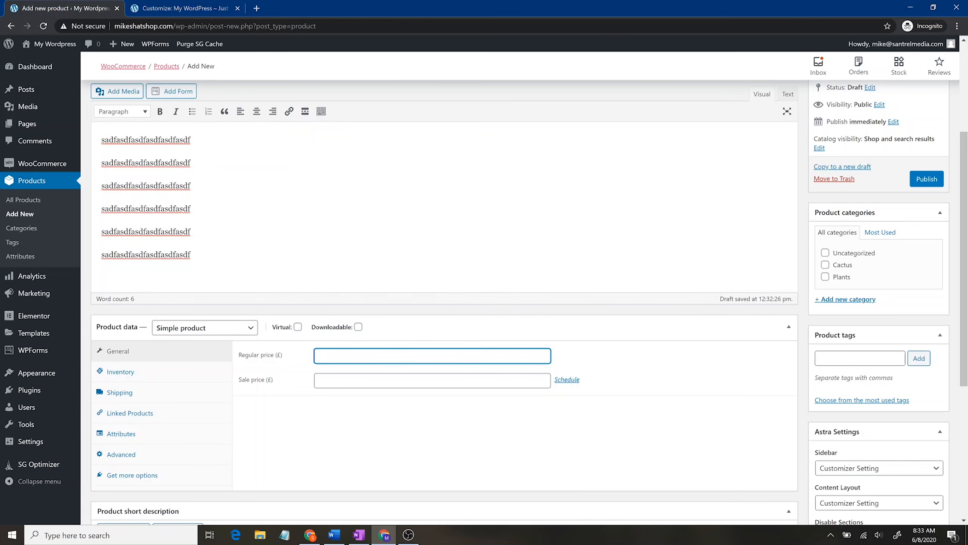
pyautogui.write('25')
pyautogui.click(432, 380)
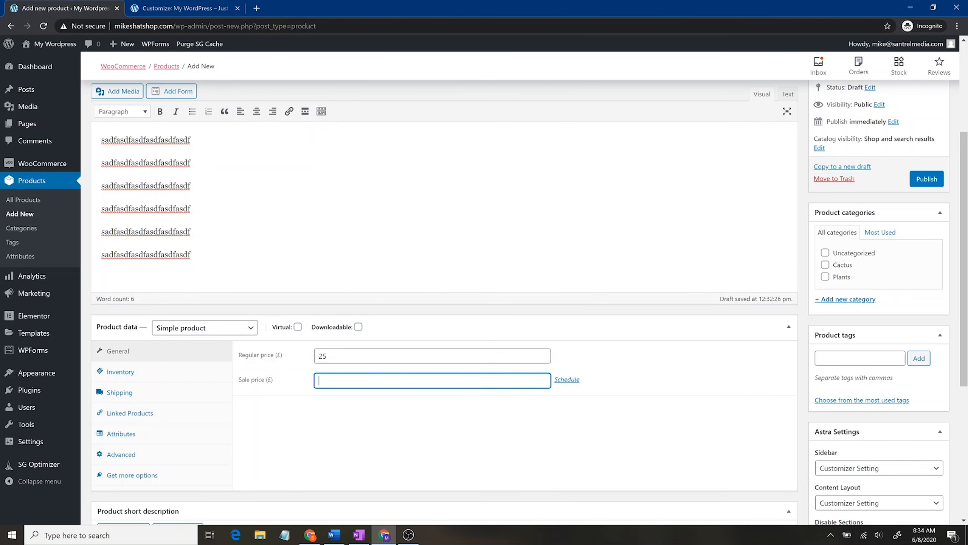
pyautogui.write('22')
# Step: Schedule the sale to run from June 11 to June 30, 2020
pyautogui.click(567, 379)
pyautogui.click(404, 406)
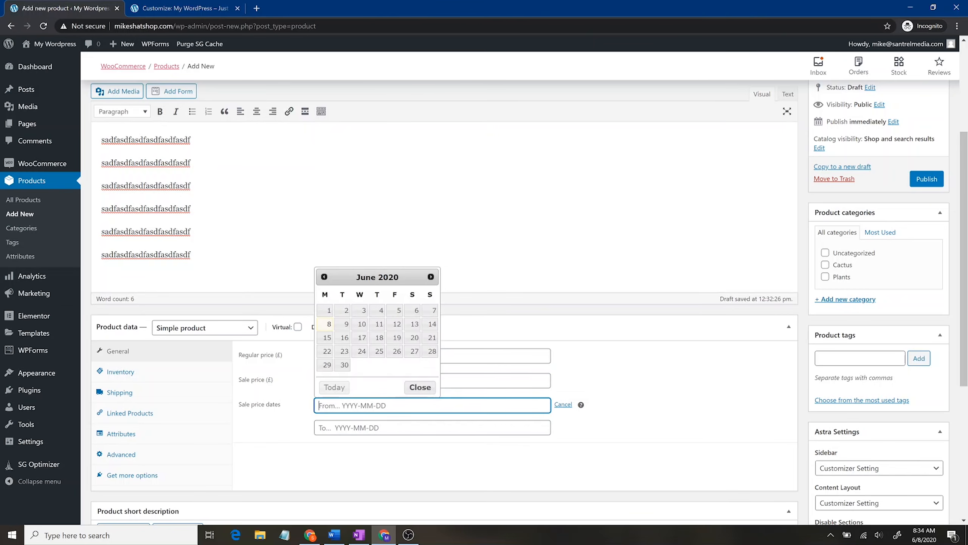
pyautogui.click(368, 327)
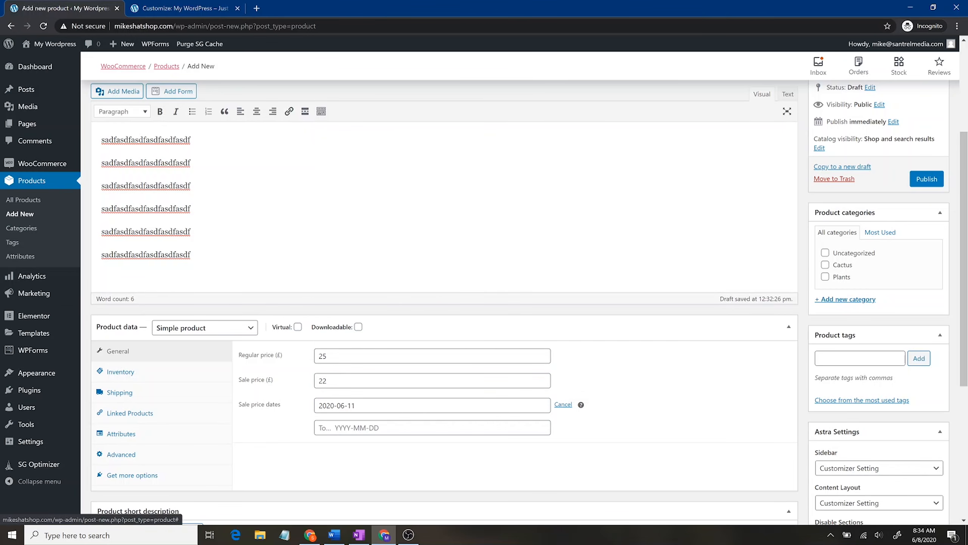
pyautogui.press('Tab')
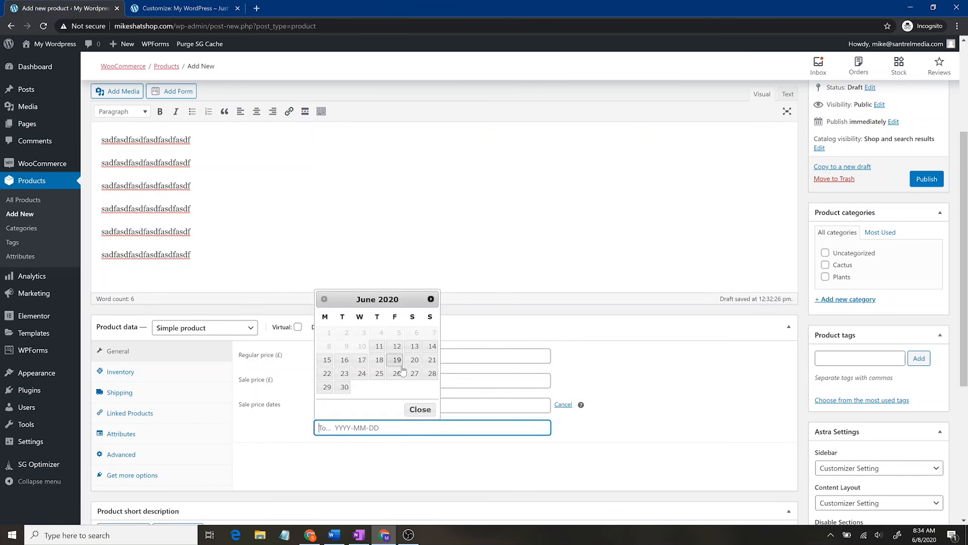
pyautogui.click(344, 387)
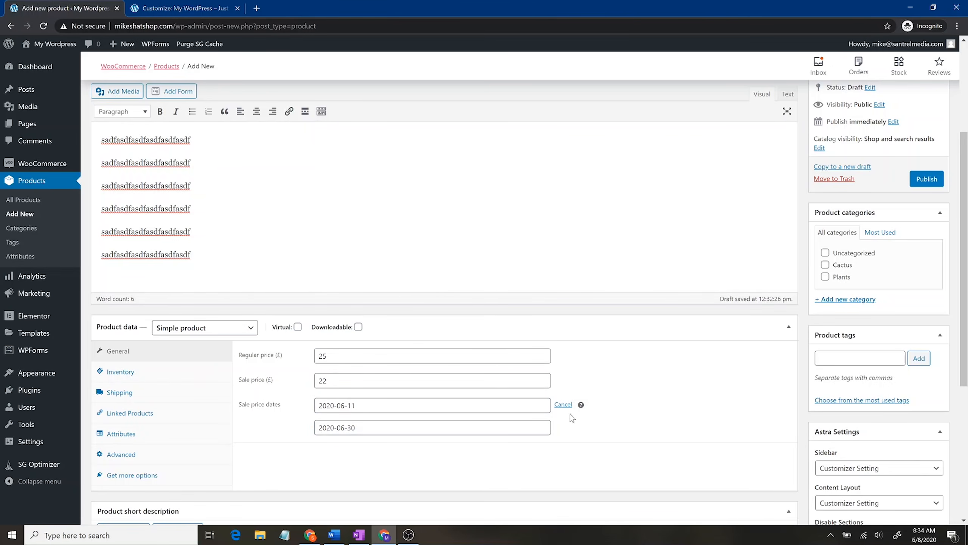
pyautogui.click(194, 375)
# Step: Set SKU 100001, enable stock management with 200 in stock, and disallow backorders
pyautogui.click(320, 355)
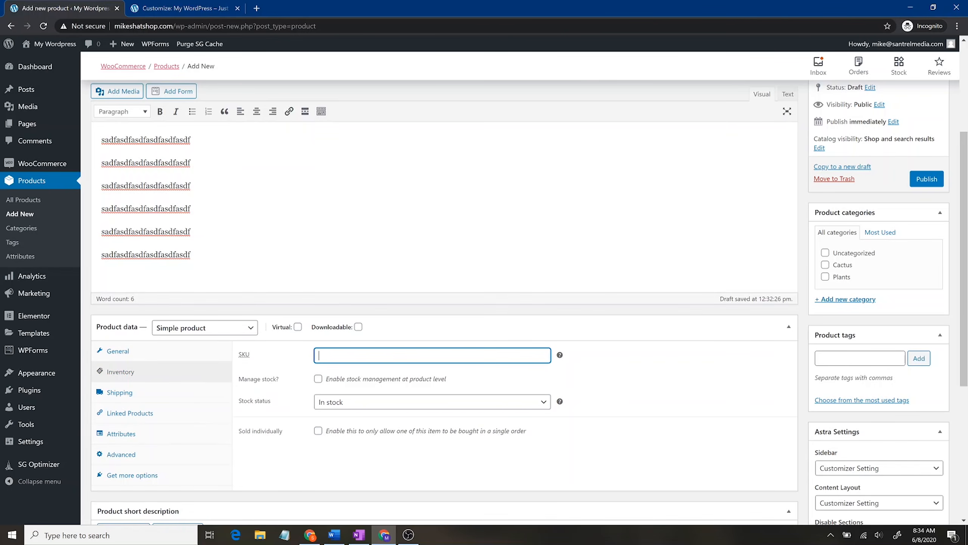
pyautogui.write('100001')
pyautogui.click(318, 379)
pyautogui.press('Tab')
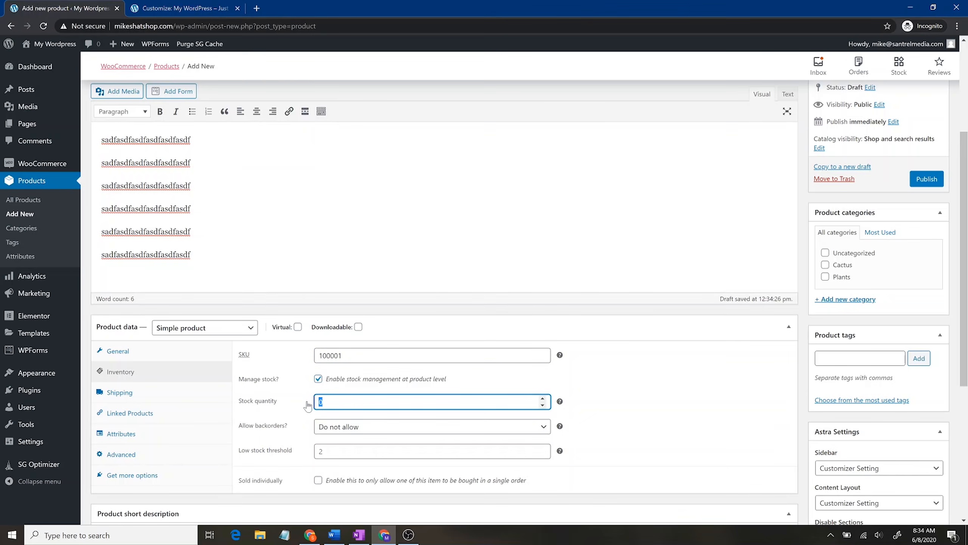
pyautogui.write('200')
pyautogui.click(366, 428)
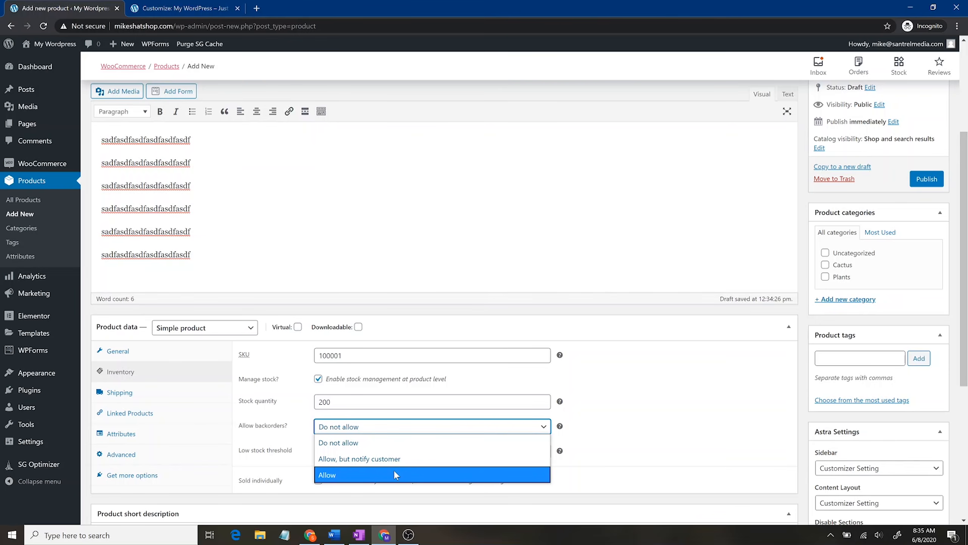
pyautogui.click(624, 439)
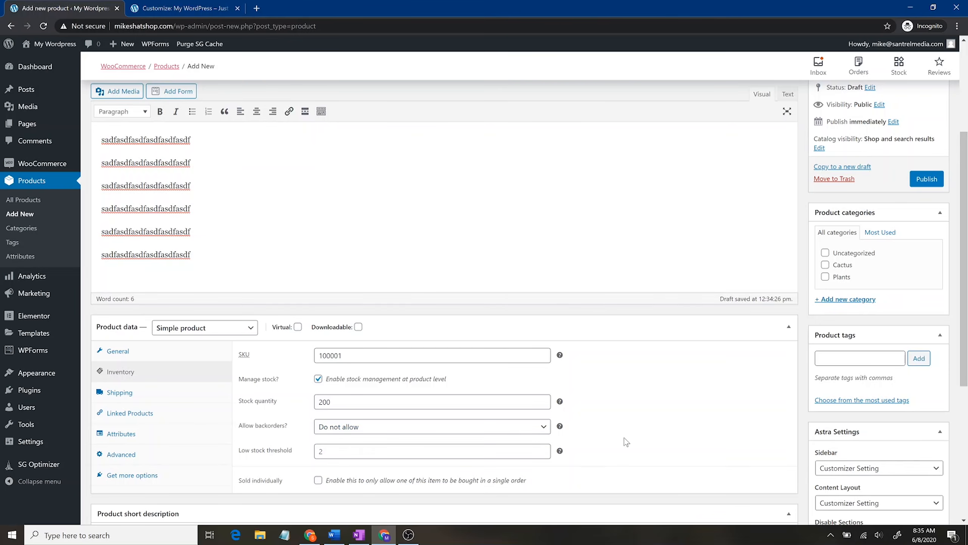
# Step: Set the low stock threshold to 25 and leave Sold individually unchecked
pyautogui.click(320, 450)
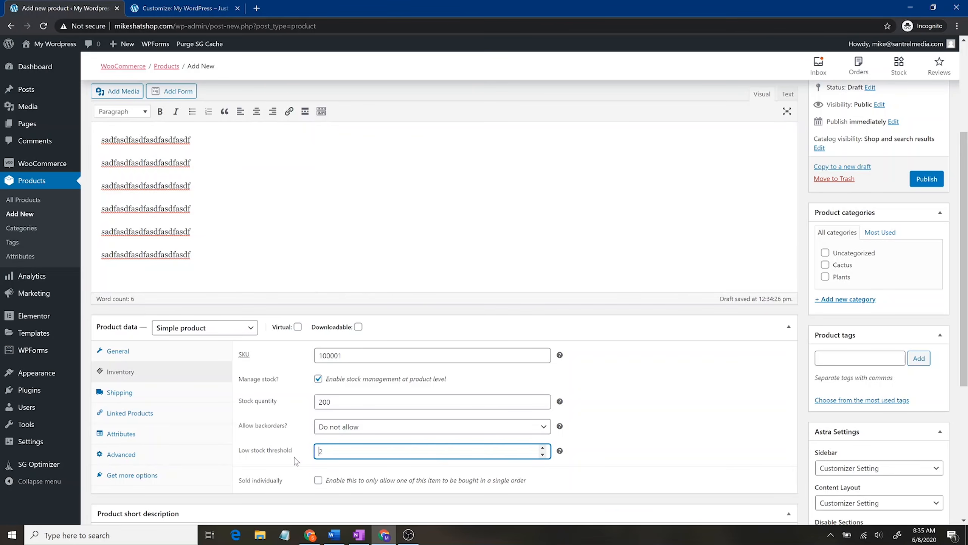
pyautogui.write('25')
pyautogui.scroll(-4, 677, 413)
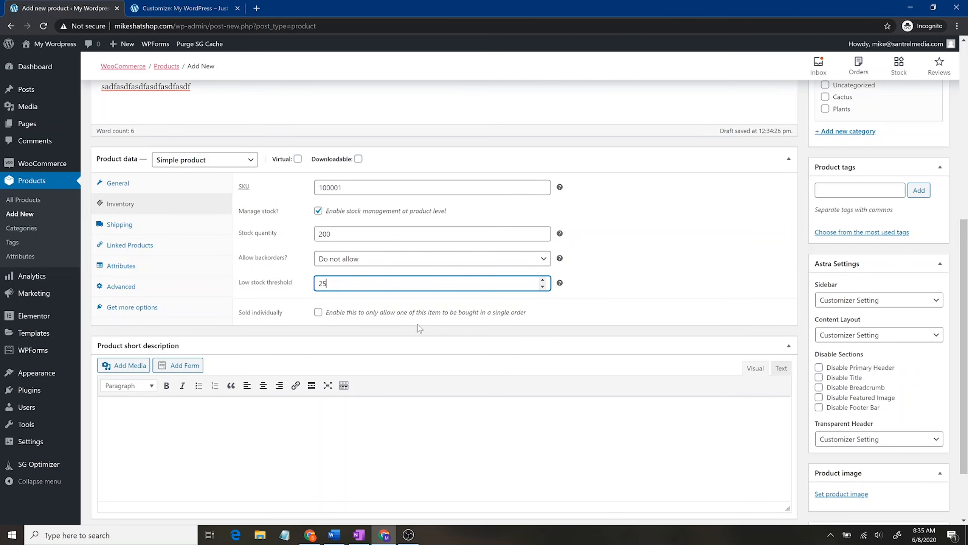
pyautogui.click(319, 313)
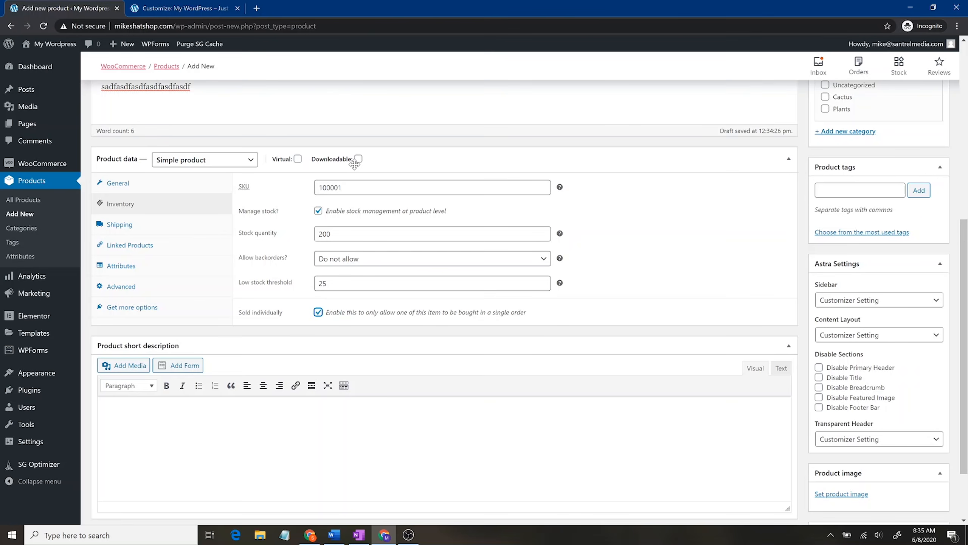
pyautogui.click(318, 312)
pyautogui.click(196, 226)
pyautogui.click(368, 190)
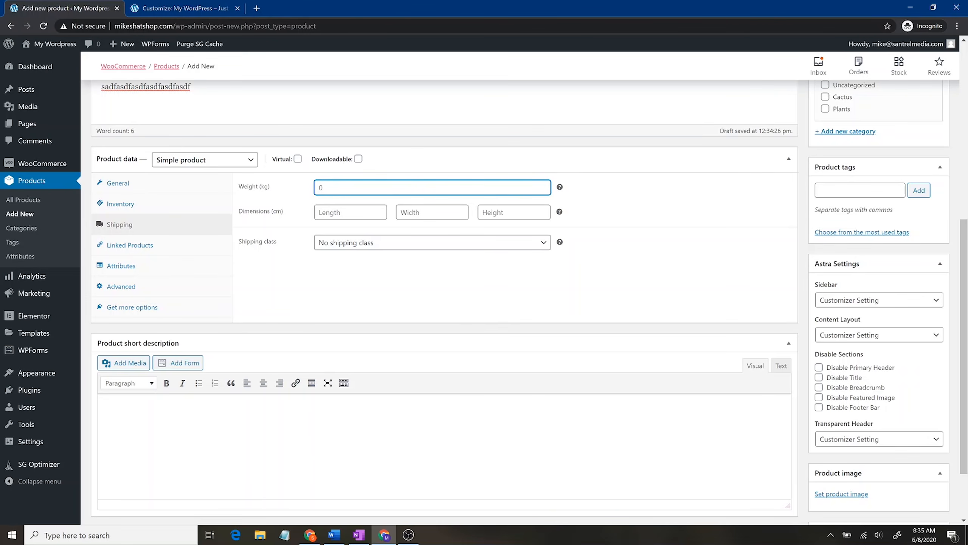
# Step: Set the T-shirt's weight to 2 kg and its dimensions to 12 × 6 × 2 cm
pyautogui.write('2')
pyautogui.press('Tab')
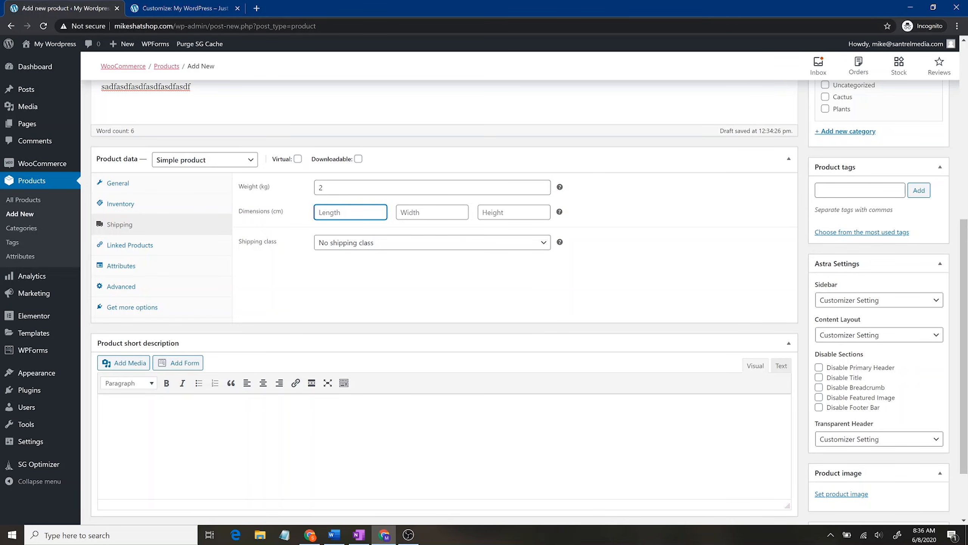
pyautogui.write('12')
pyautogui.press('Tab')
pyautogui.write('2')
pyautogui.press('Tab')
pyautogui.write('4')
pyautogui.press('BackSpace')
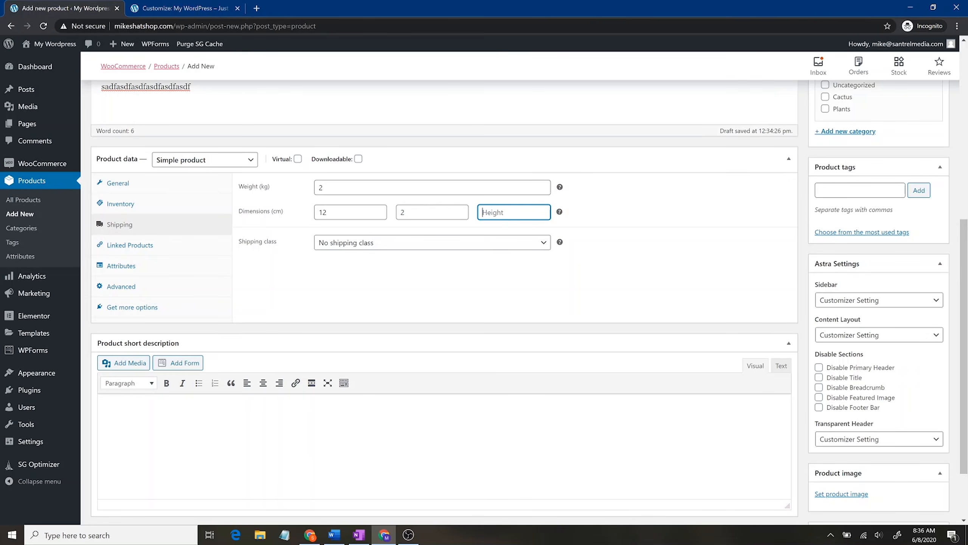
pyautogui.hotkey('shift', 'Tab')
pyautogui.write('6')
pyautogui.press('Tab')
pyautogui.write('2')
# Step: Keep No shipping class and show the empty Linked Products upsells and cross-sells
pyautogui.click(356, 245)
pyautogui.click(357, 246)
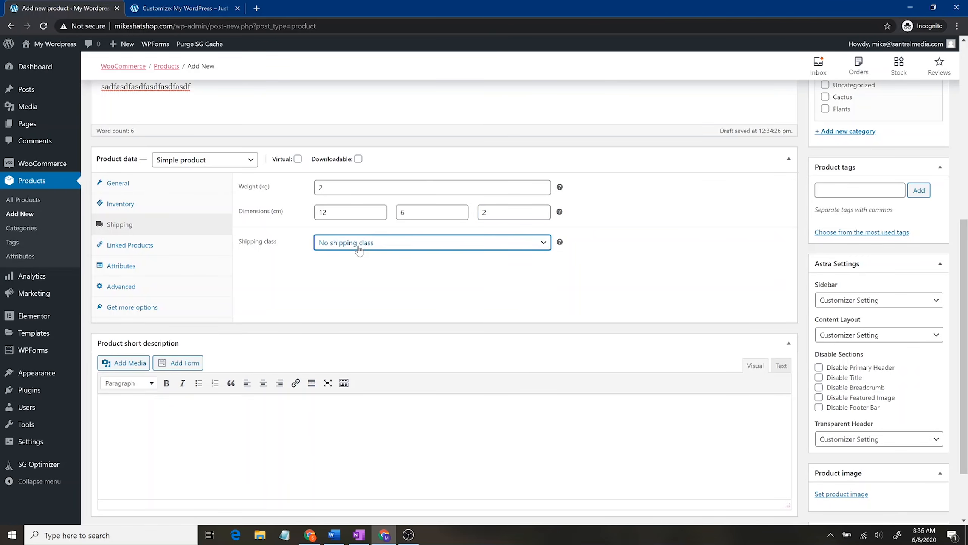
pyautogui.click(211, 252)
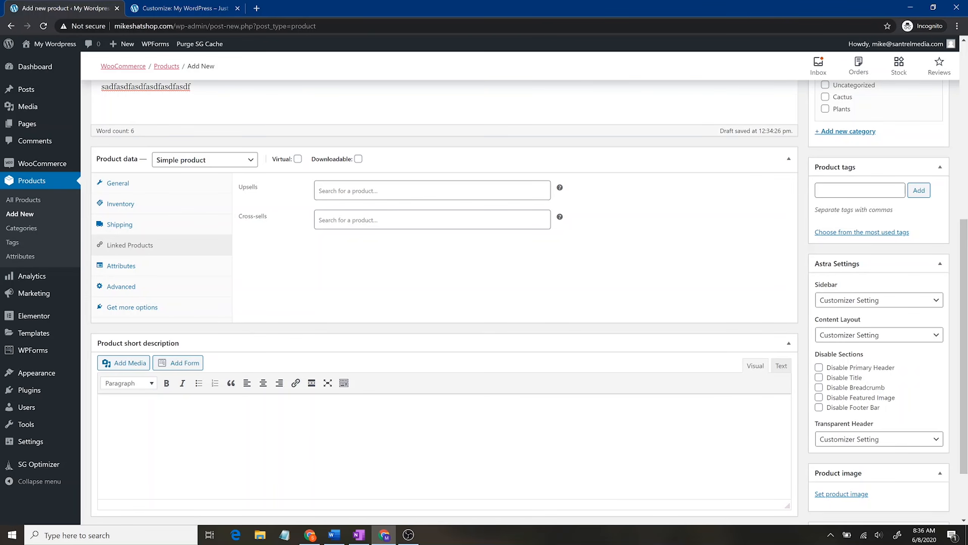
# Step: Add and save a custom Color attribute with values Black | White | Blue | Grey, then open Advanced
pyautogui.click(200, 273)
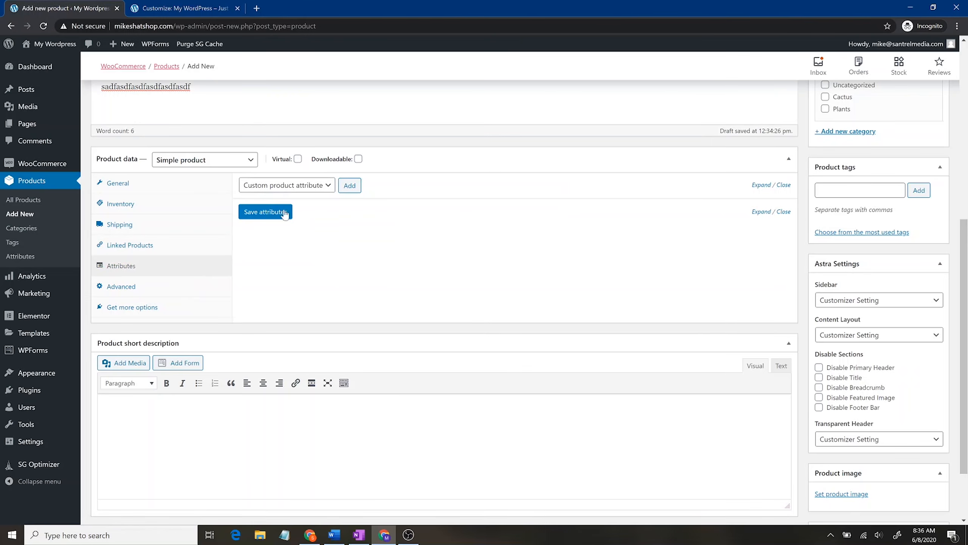
pyautogui.click(305, 186)
pyautogui.click(394, 188)
pyautogui.click(350, 187)
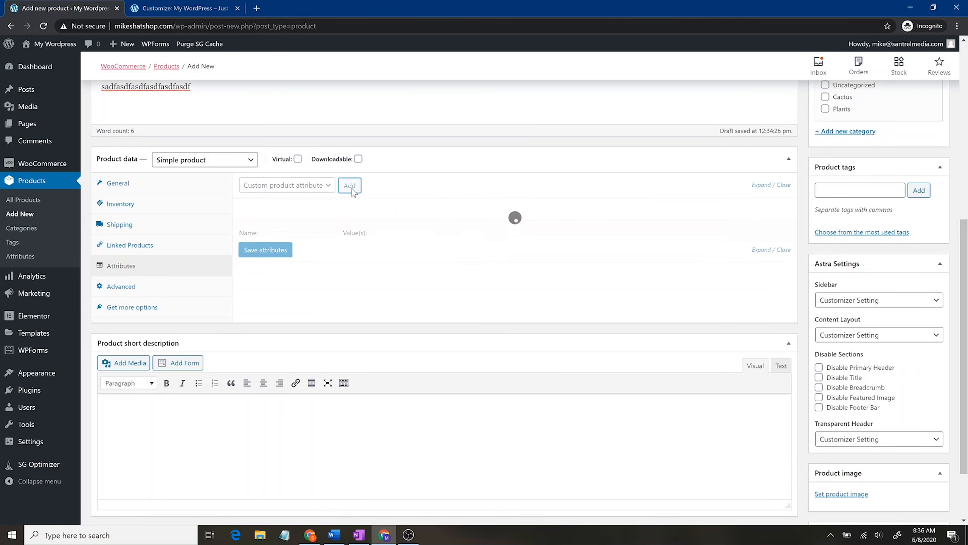
pyautogui.click(286, 247)
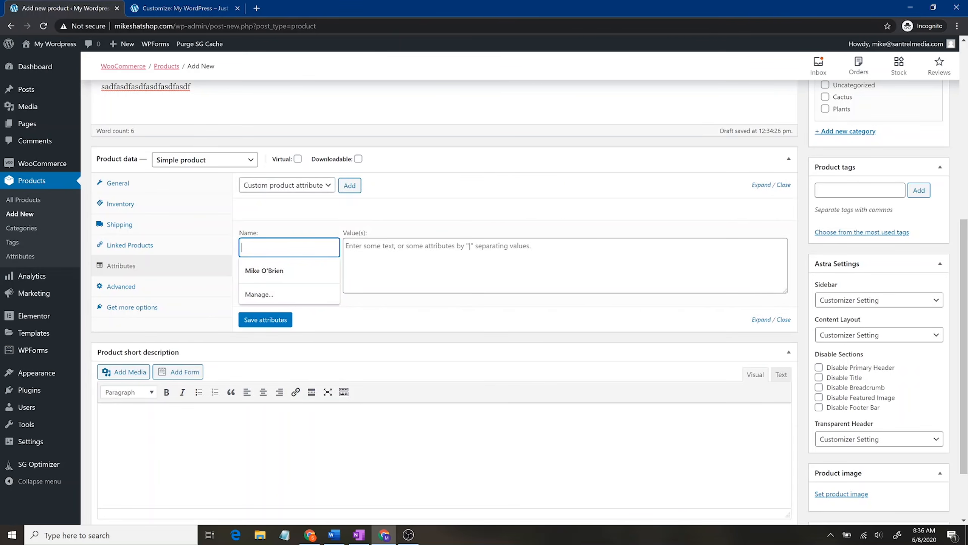
pyautogui.write('Color')
pyautogui.press('Tab')
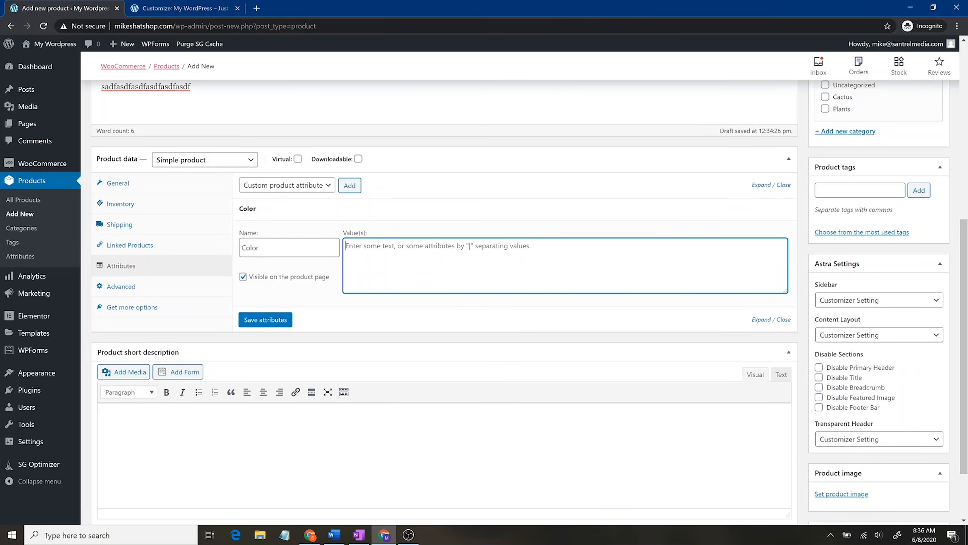
pyautogui.write('Black | White |')
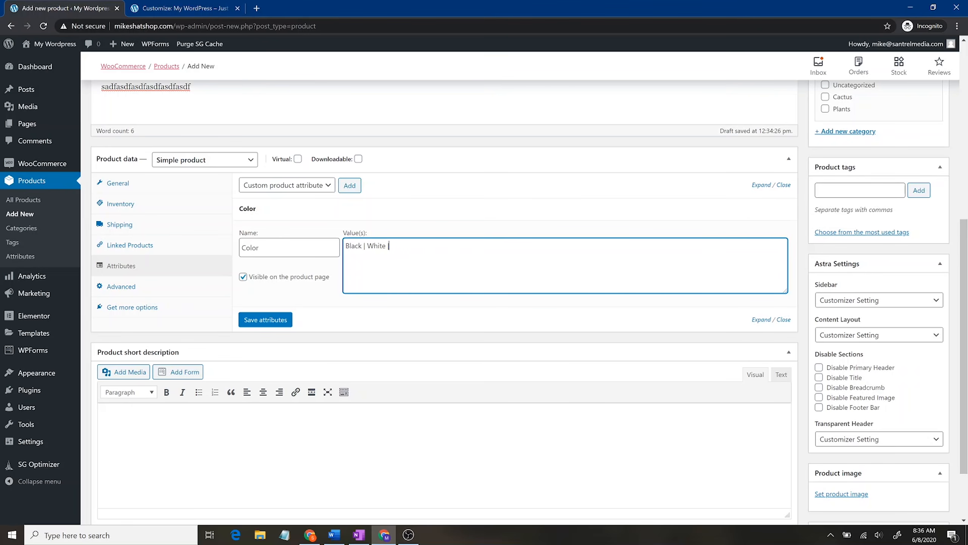
pyautogui.write(' Bluw')
pyautogui.write('e')
pyautogui.write(' | Gra')
pyautogui.press('BackSpace')
pyautogui.press('BackSpace')
pyautogui.press('BackSpace')
pyautogui.write('Grey')
pyautogui.click(277, 319)
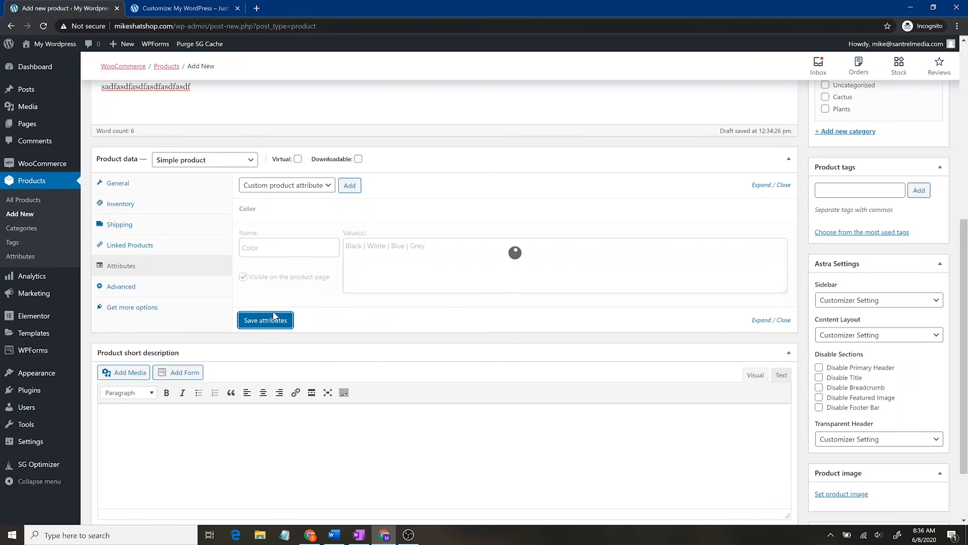
pyautogui.click(183, 290)
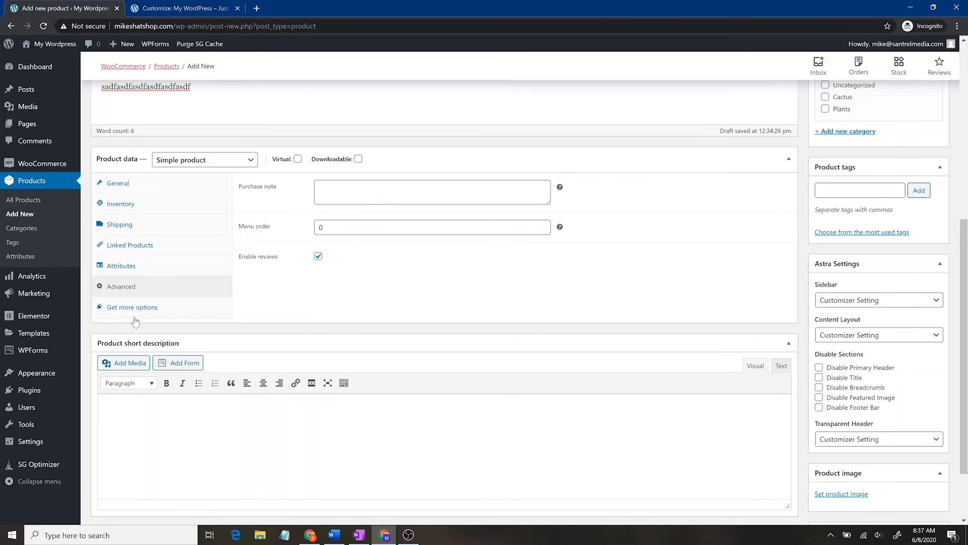
# Step: Show Get more options with extensions like Name Your Price and One Page Checkout
pyautogui.click(149, 309)
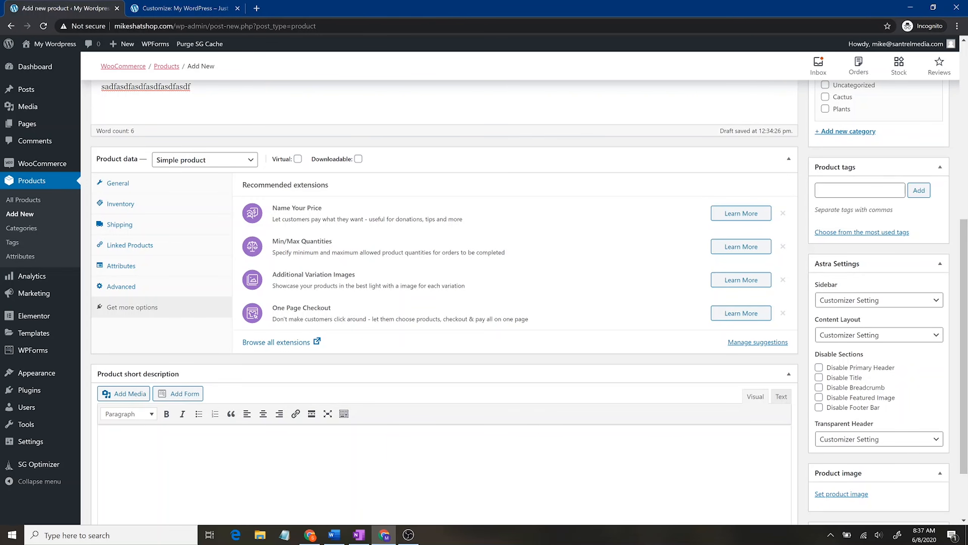
pyautogui.scroll(-2, 364, 357)
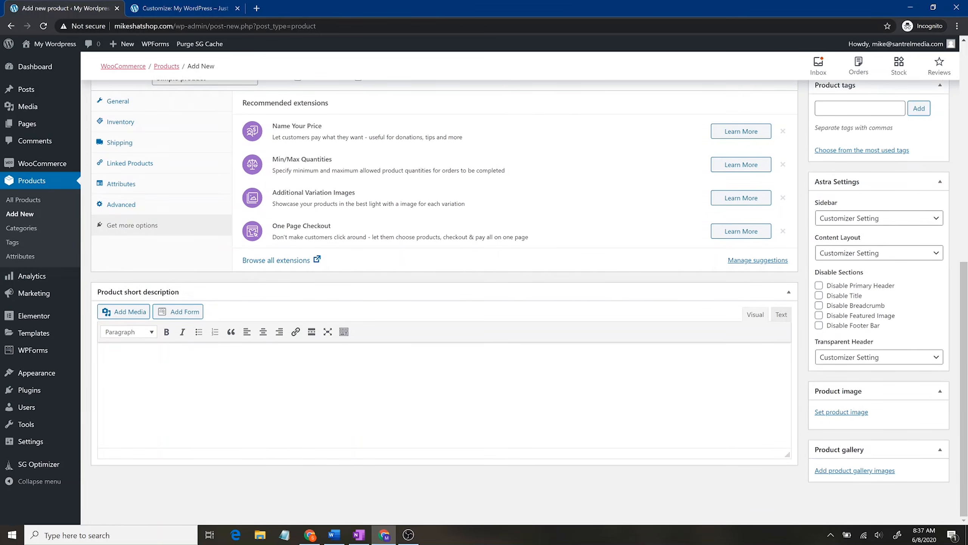
pyautogui.scroll(10, 445, 306)
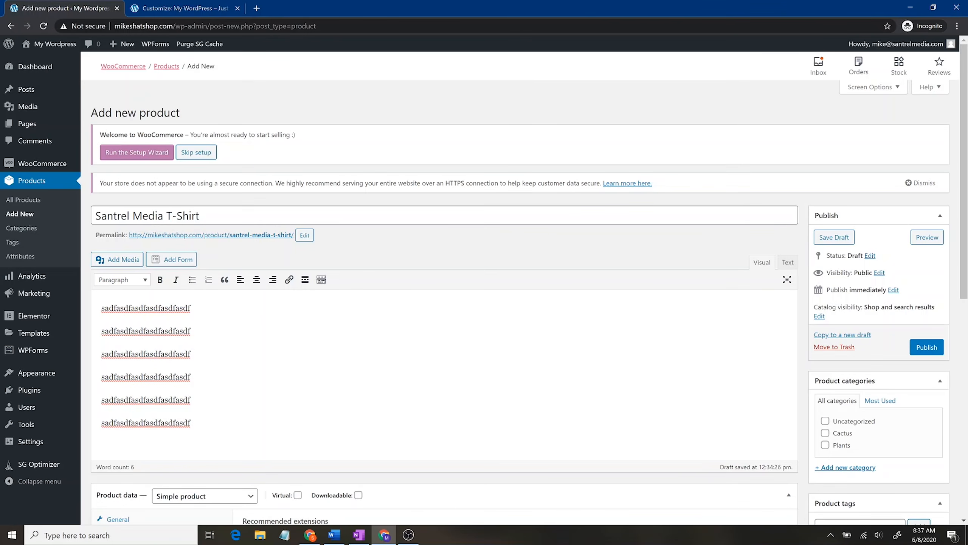
pyautogui.scroll(-4, 592, 399)
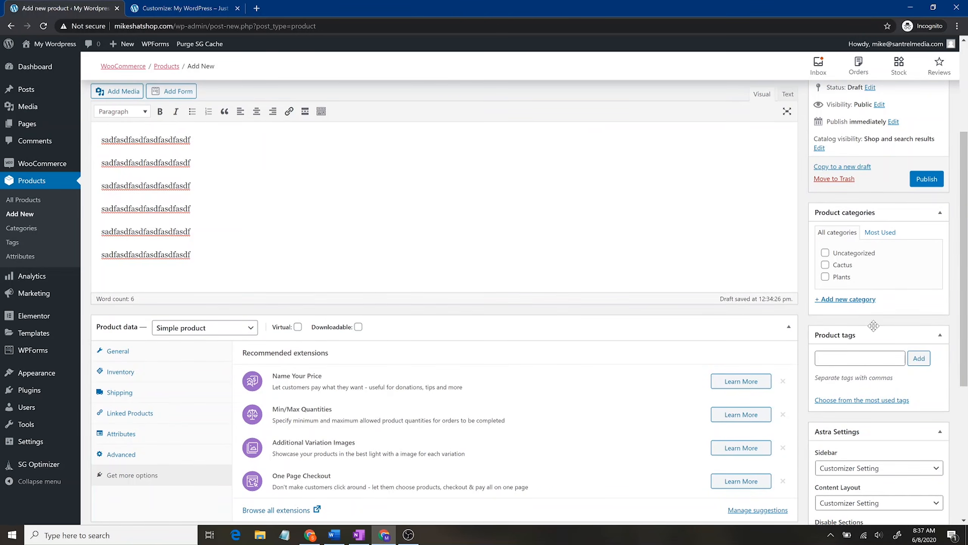
pyautogui.scroll(4, 875, 327)
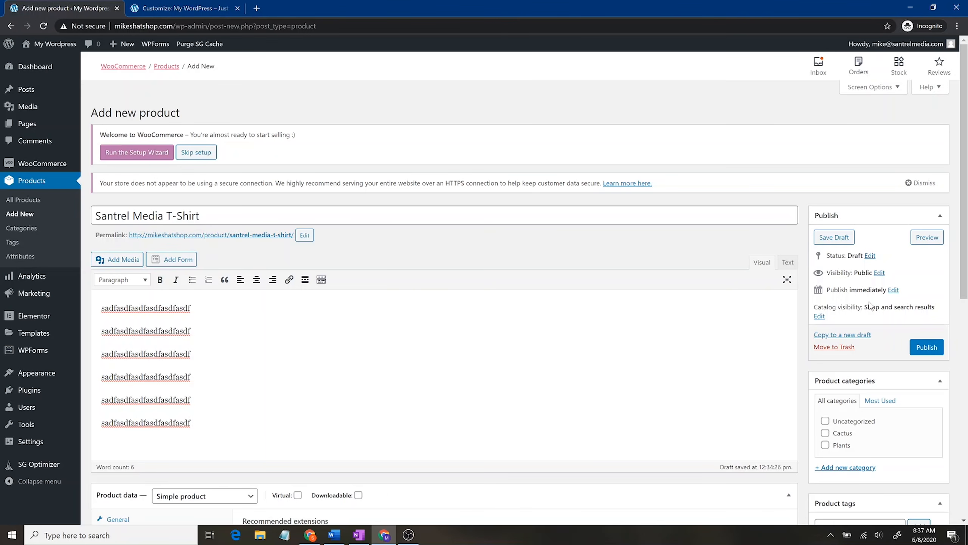
pyautogui.scroll(-4, 869, 330)
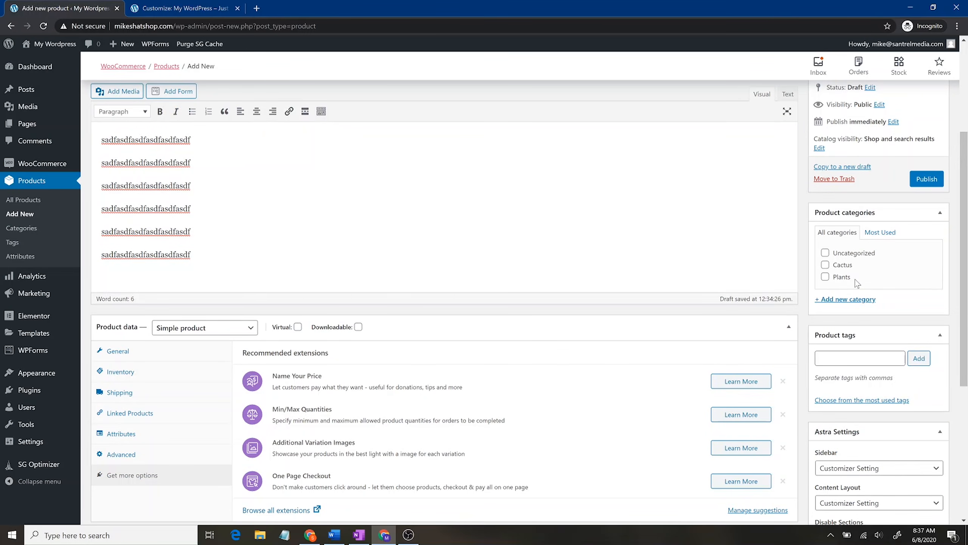
# Step: Add a new top-level Clothing product category, checked for the T-shirt
pyautogui.click(854, 301)
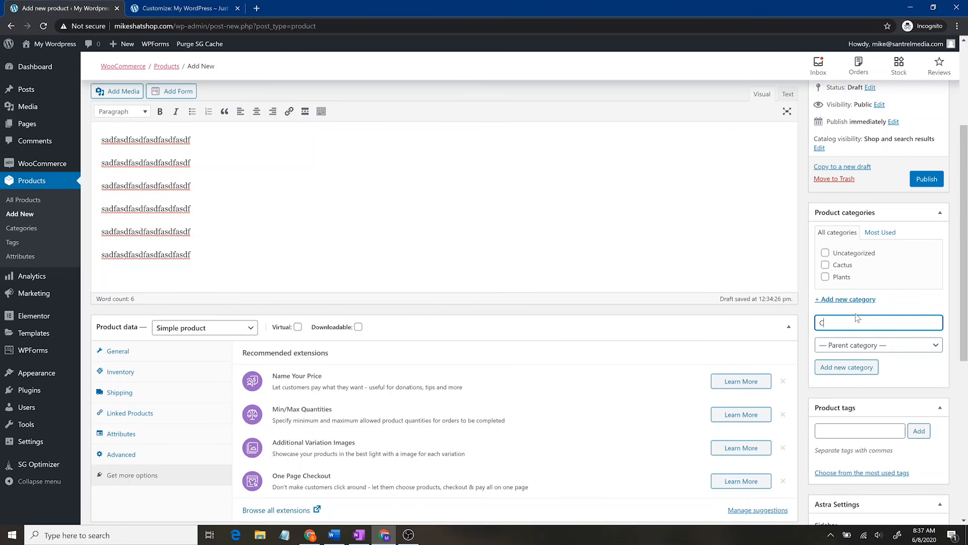
pyautogui.write('Clothing')
pyautogui.click(862, 345)
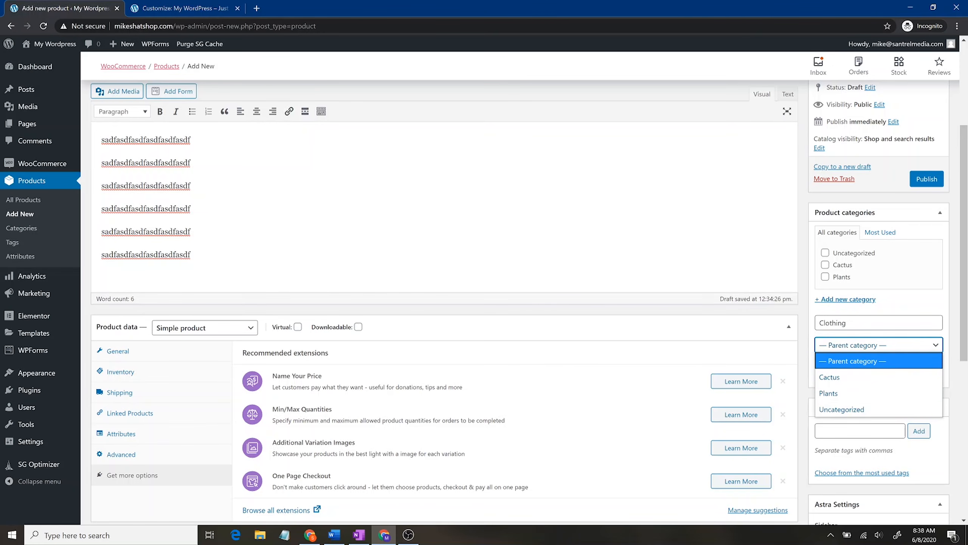
pyautogui.click(870, 326)
pyautogui.click(851, 370)
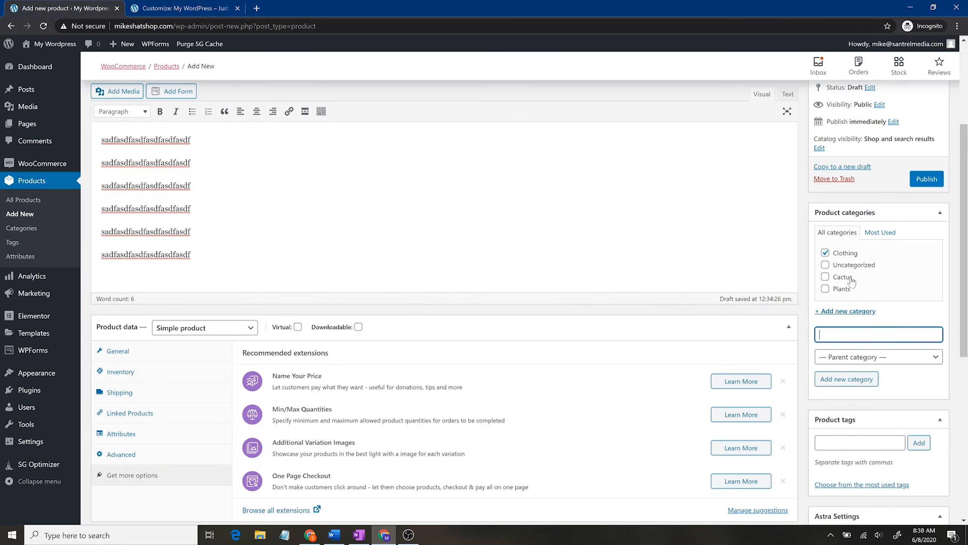
# Step: Review the Astra sidebar options, leaving the sidebar at Customizer Setting
pyautogui.scroll(-7, 858, 288)
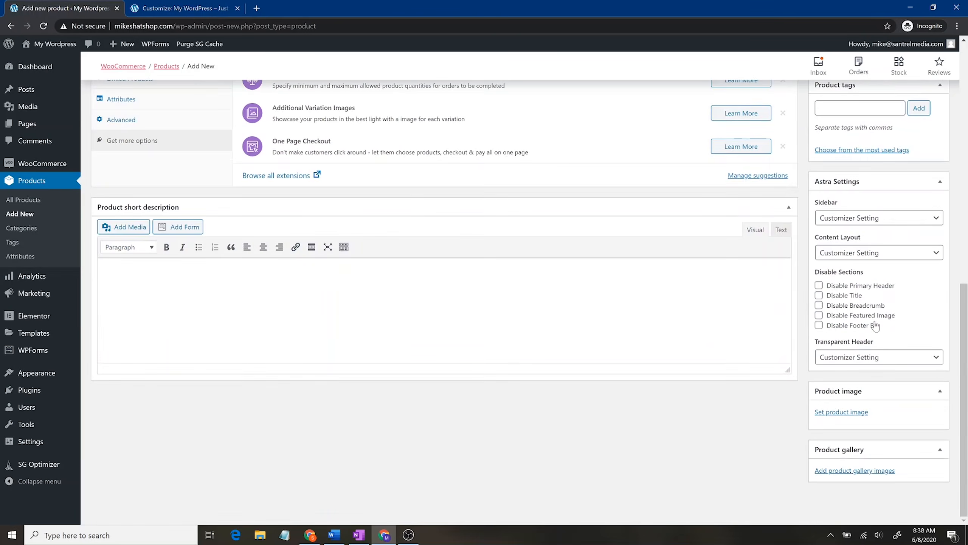
pyautogui.click(887, 221)
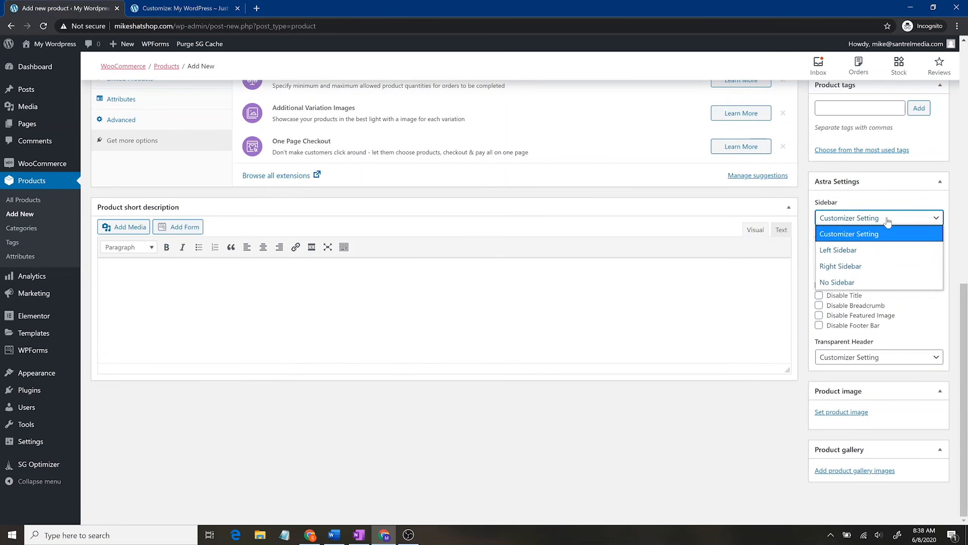
pyautogui.click(835, 182)
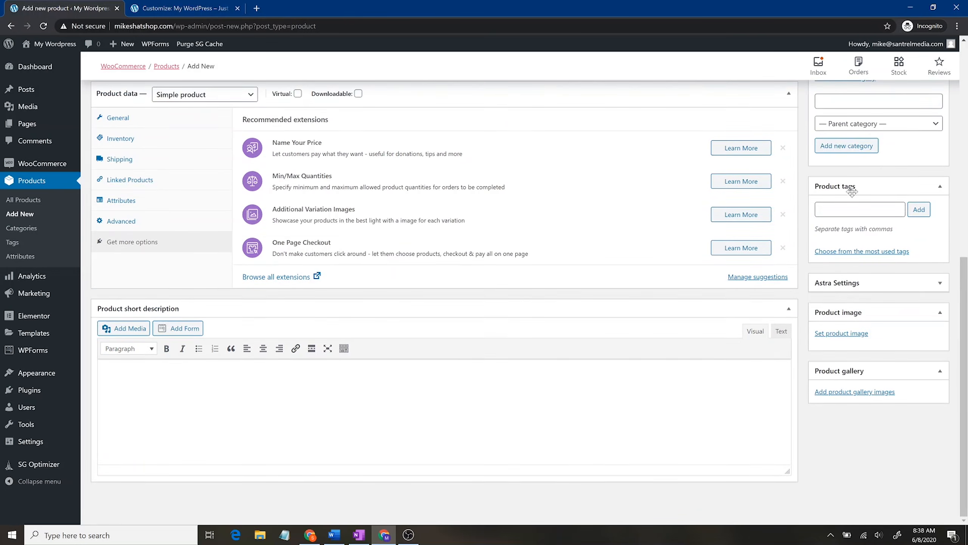
pyautogui.scroll(4, 871, 199)
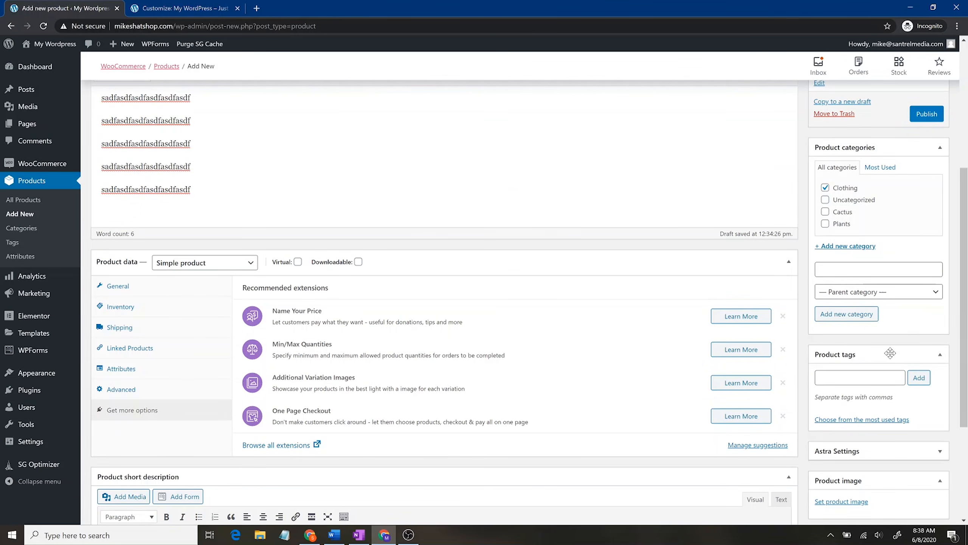
pyautogui.click(869, 454)
pyautogui.scroll(-6, 884, 307)
# Step: Add the tags tshirt, t-shirt, t shirt, santrel shirt and shirt to the T-shirt
pyautogui.click(860, 108)
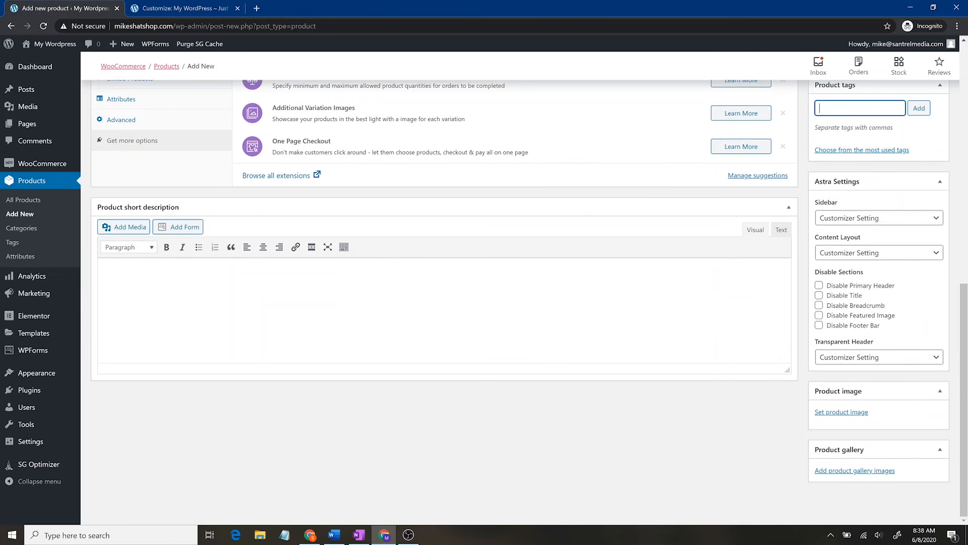
pyautogui.write('tshirt, t')
pyautogui.write('-shirt, ')
pyautogui.write('t s')
pyautogui.write('hirt, ')
pyautogui.write('s')
pyautogui.write('antrel shirt, ')
pyautogui.write('shirt')
pyautogui.click(919, 111)
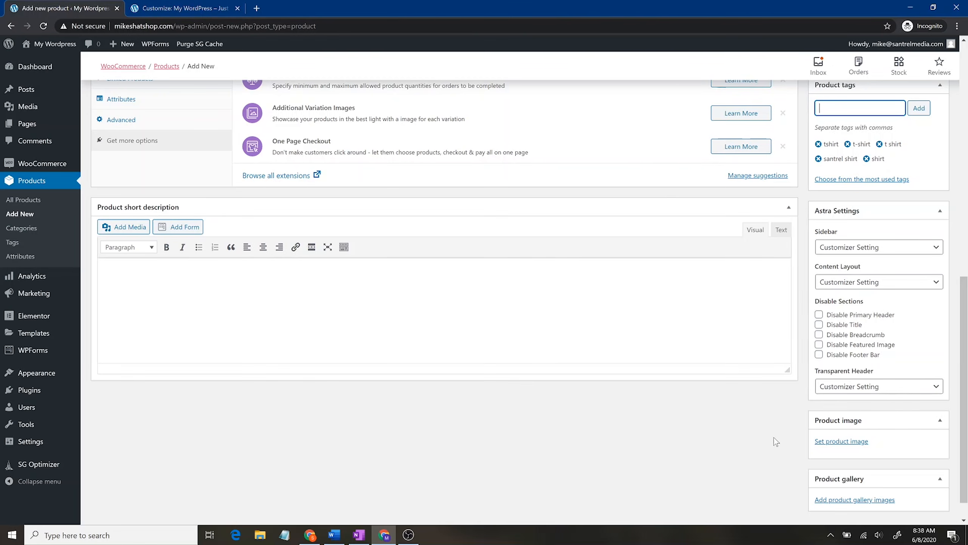
pyautogui.scroll(-1, 785, 438)
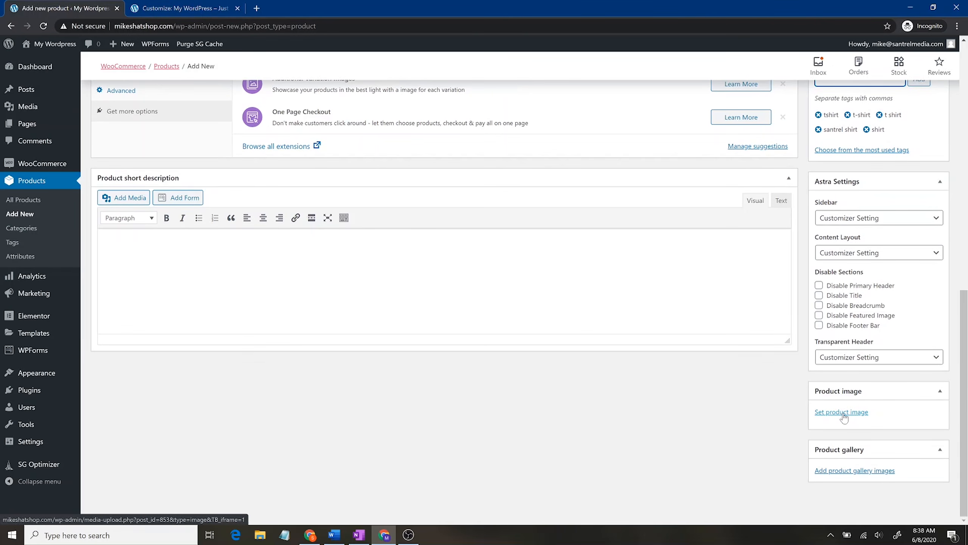
# Step: Upload the 'I love Santrel' image from the Video 036 Santrel Store folder as the product image
pyautogui.click(843, 413)
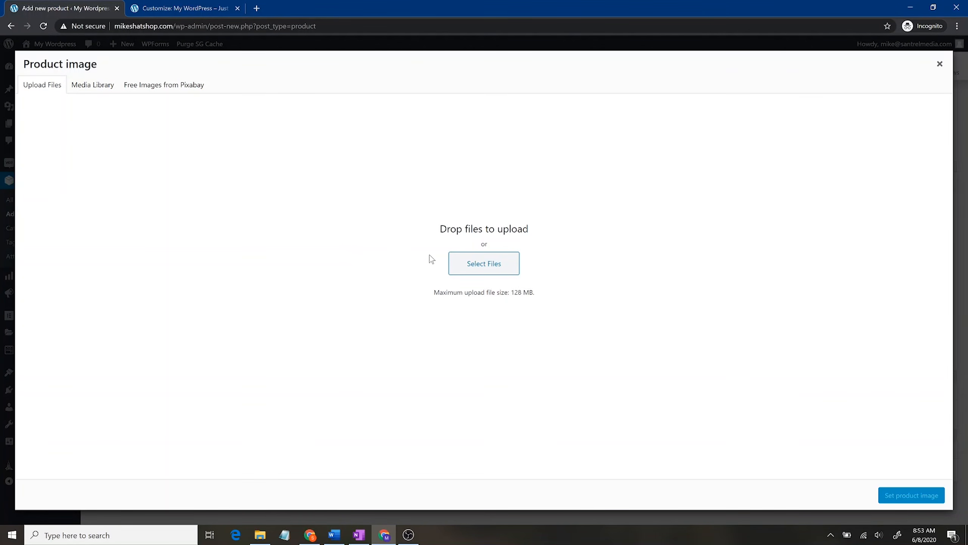
pyautogui.click(460, 254)
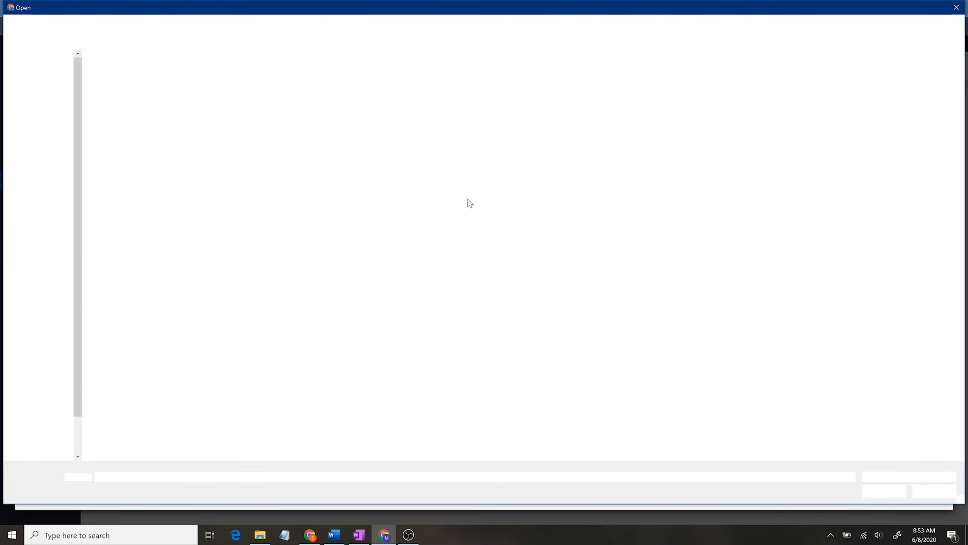
pyautogui.click(363, 26)
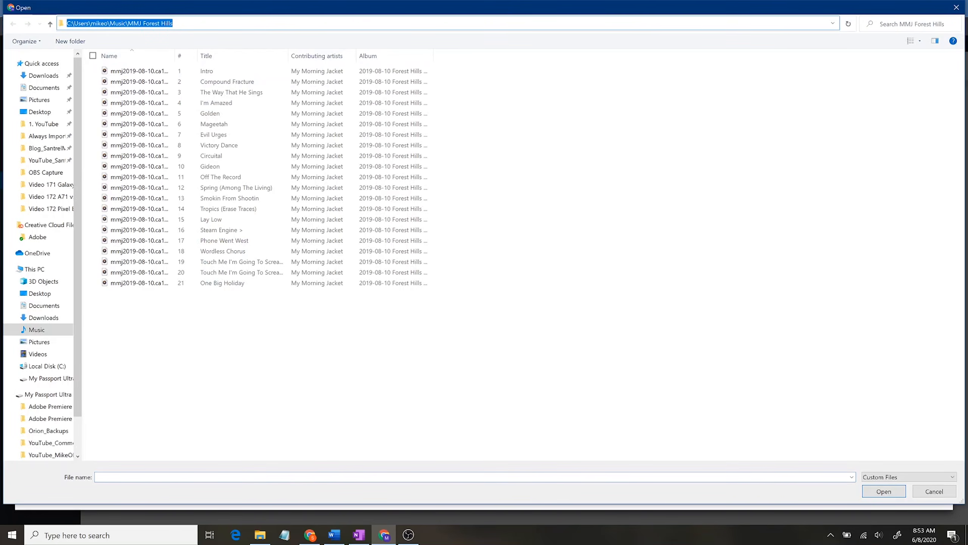
pyautogui.write('C:\\Users\\mikeo\\Documents\\3. Santrel Media\\YT_SantrelMedia\\Video 036 Santrel Store')
pyautogui.press('Return')
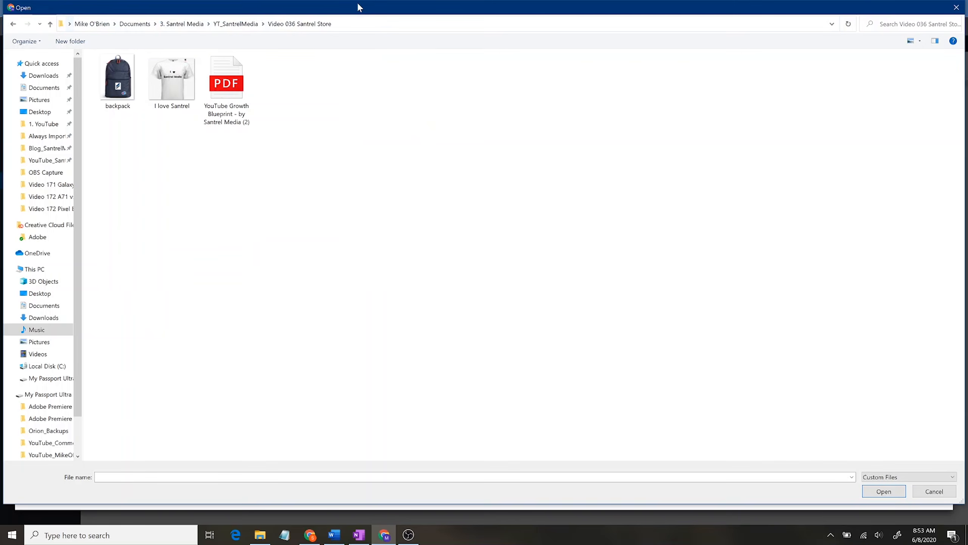
pyautogui.doubleClick(173, 82)
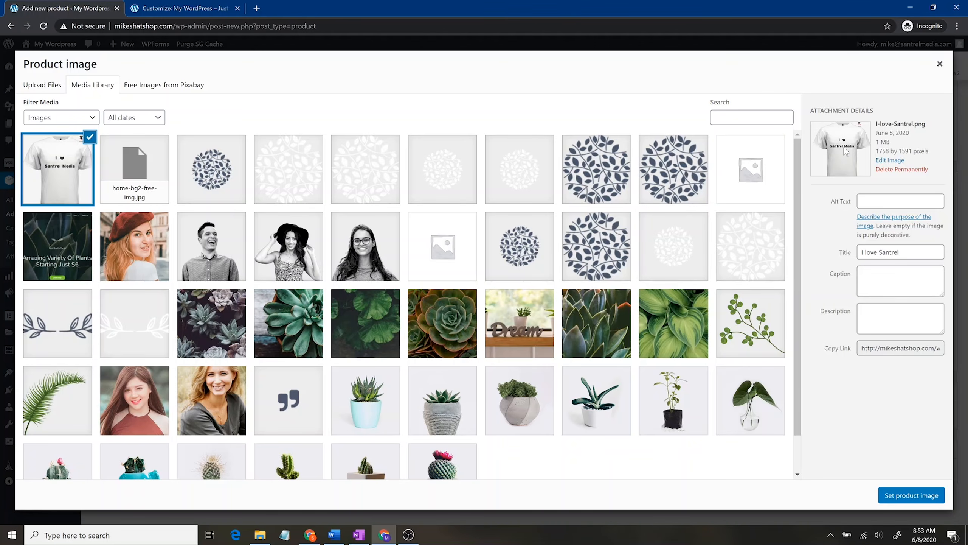
# Step: Fill in the image's alt text and set its title to "I Love Santrel"
pyautogui.click(900, 201)
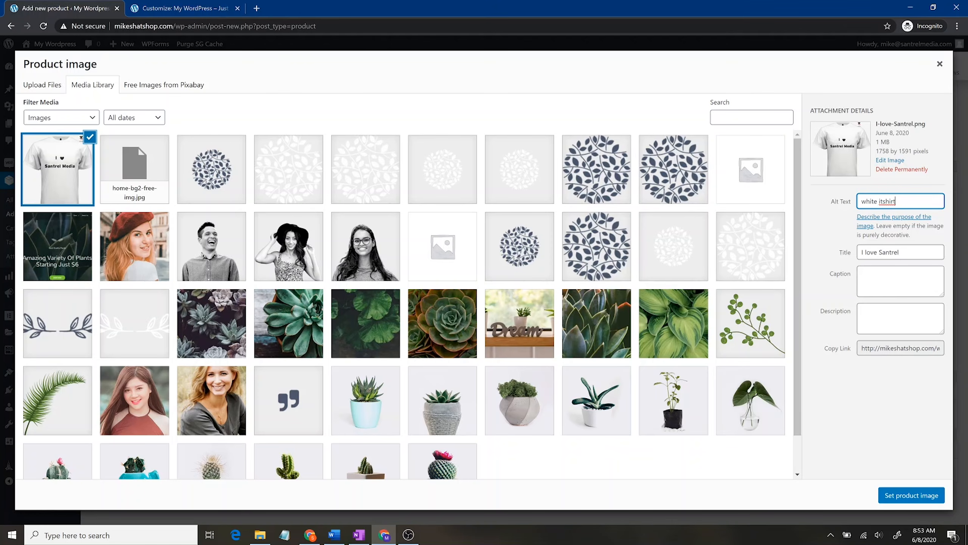
pyautogui.press('Tab')
pyautogui.press('Tab')
pyautogui.write('White ')
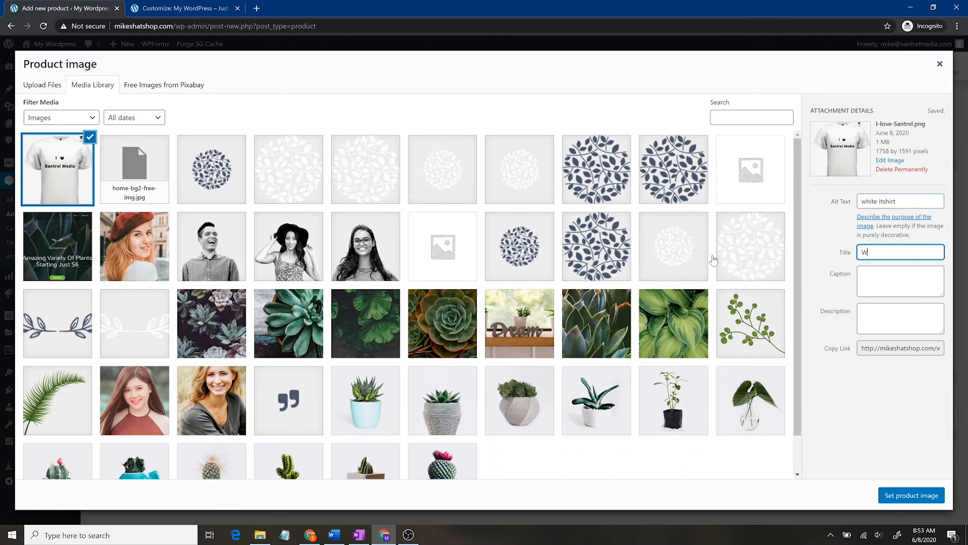
pyautogui.write('"')
pyautogui.hotkey('ctrl', 'a')
pyautogui.press('BackSpace')
pyautogui.write('"I Love Santrel"')
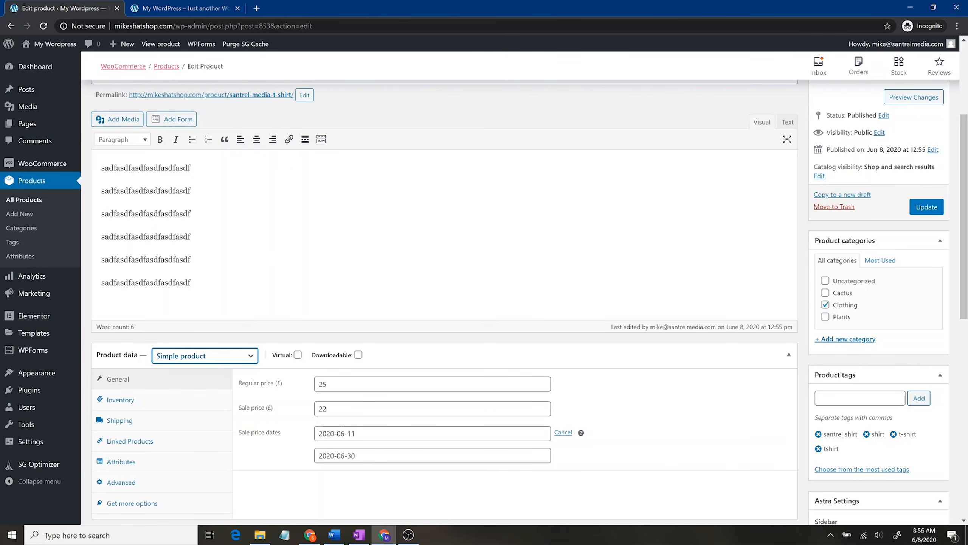
pyautogui.click(183, 8)
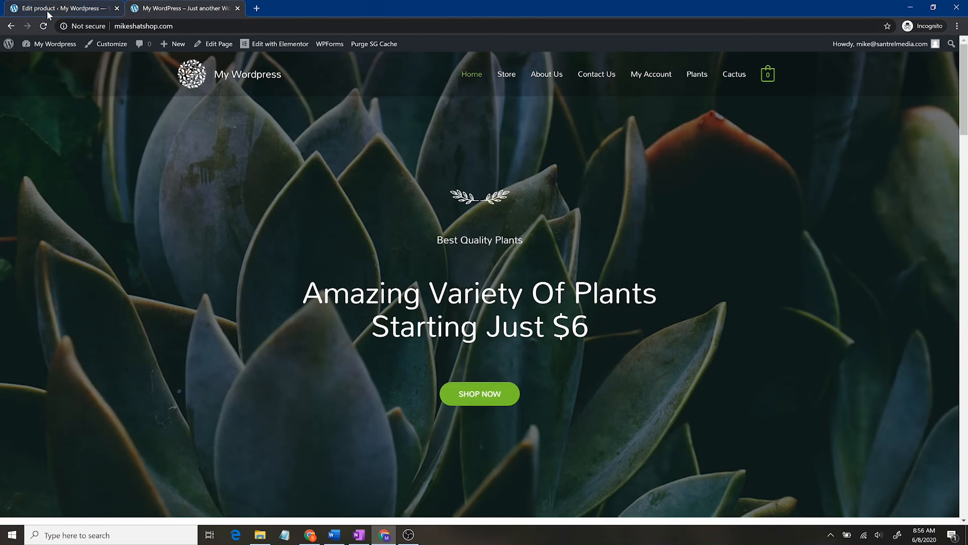
pyautogui.click(43, 26)
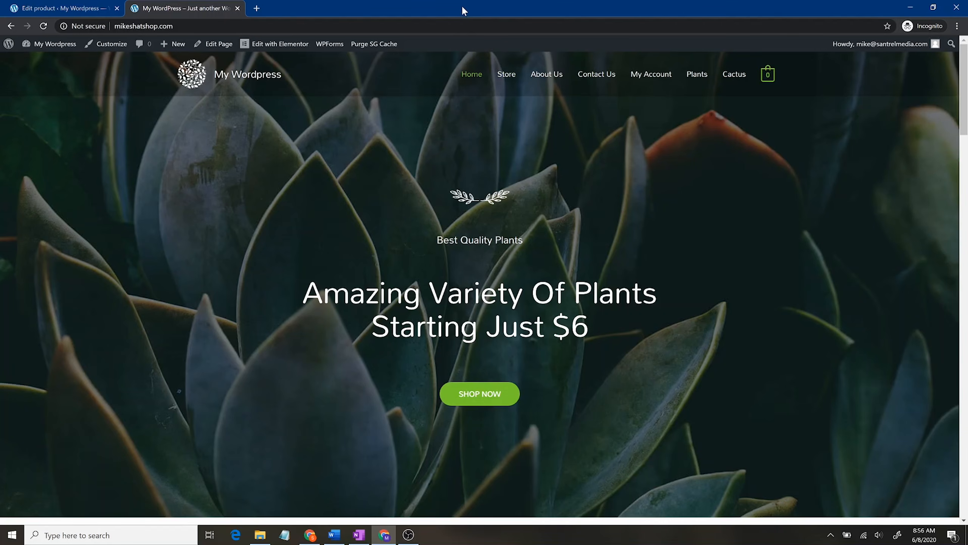
pyautogui.click(509, 75)
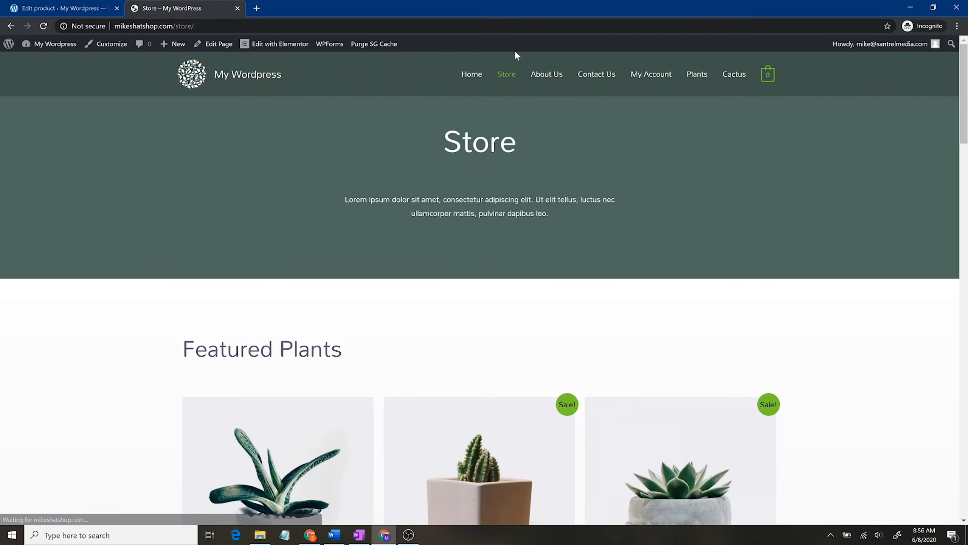
pyautogui.scroll(-15, 750, 329)
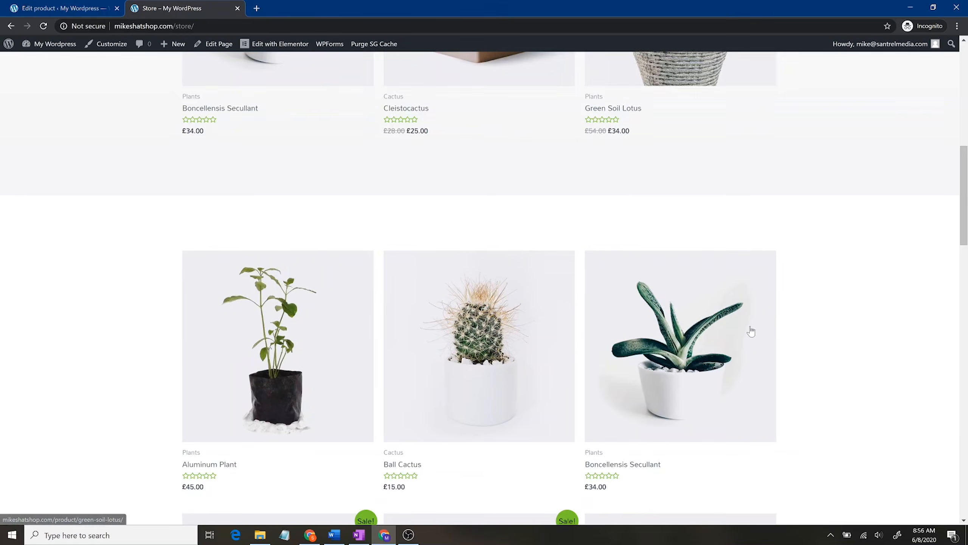
pyautogui.scroll(-10, 752, 328)
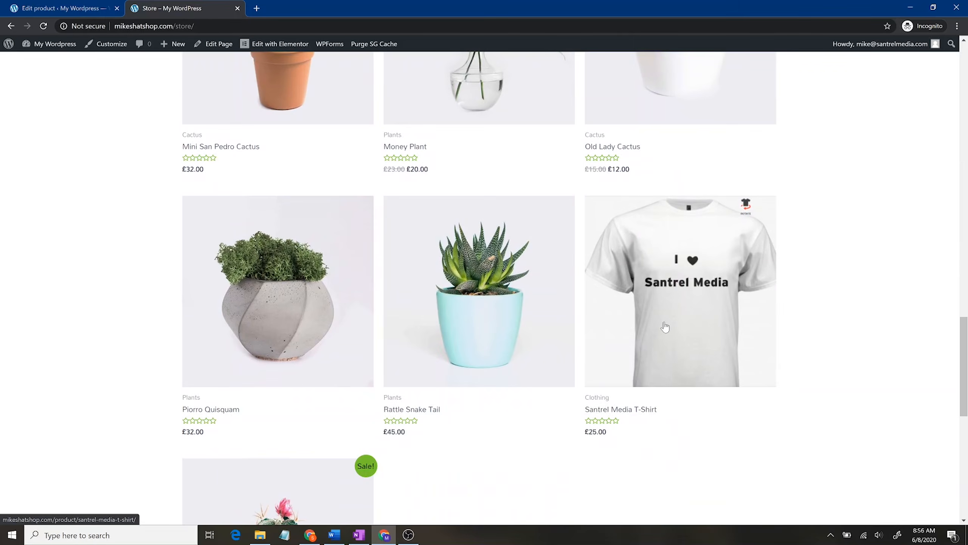
pyautogui.click(748, 224)
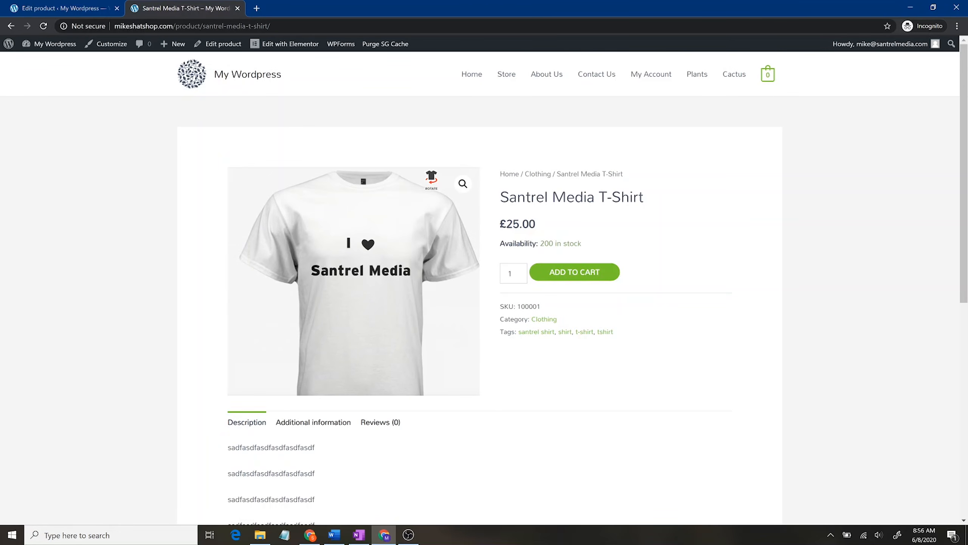
pyautogui.moveTo(500, 224); pyautogui.dragTo(555, 222)
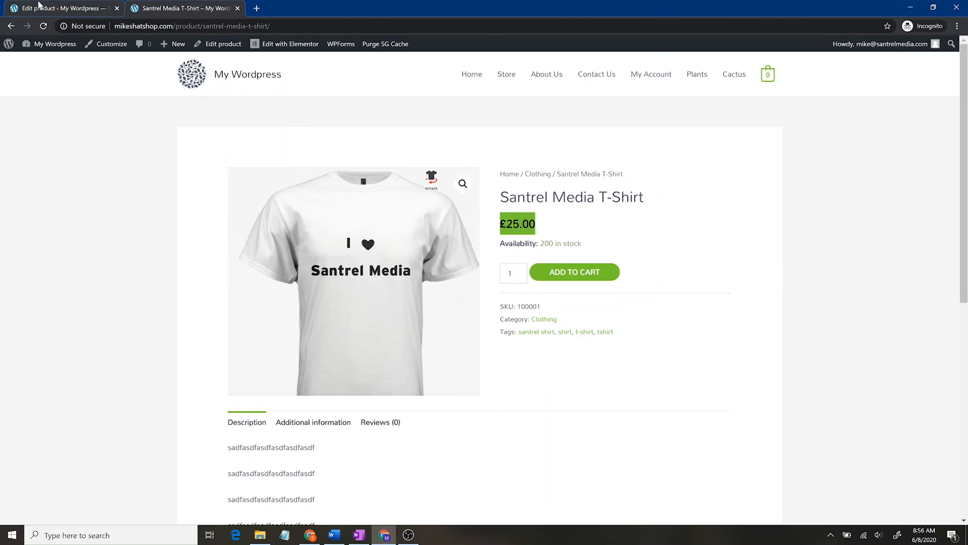
pyautogui.scroll(-4, 563, 351)
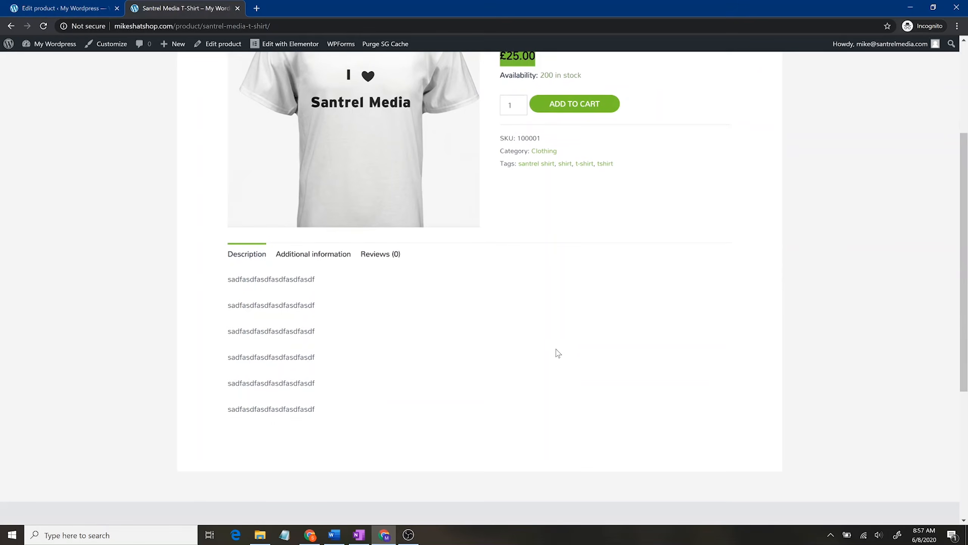
pyautogui.scroll(4, 600, 351)
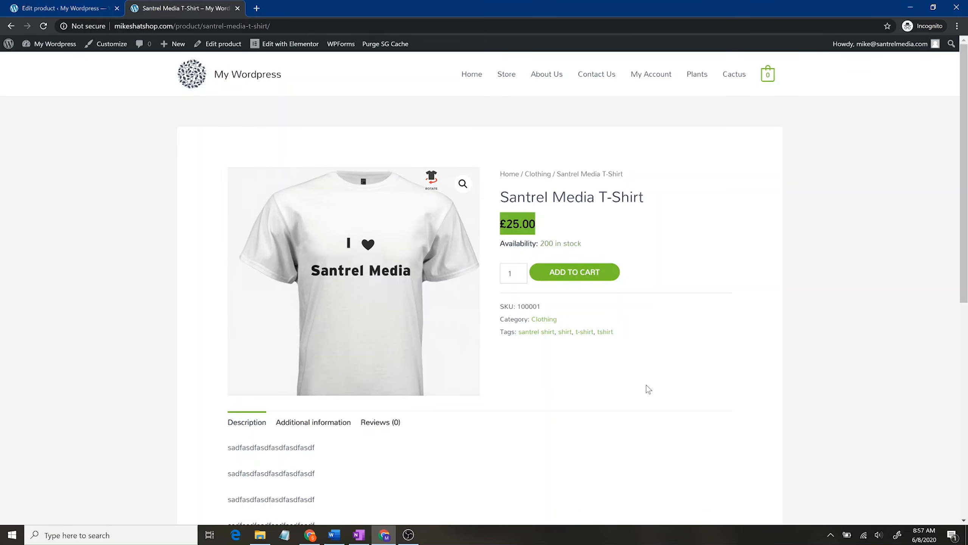
pyautogui.scroll(-4, 633, 435)
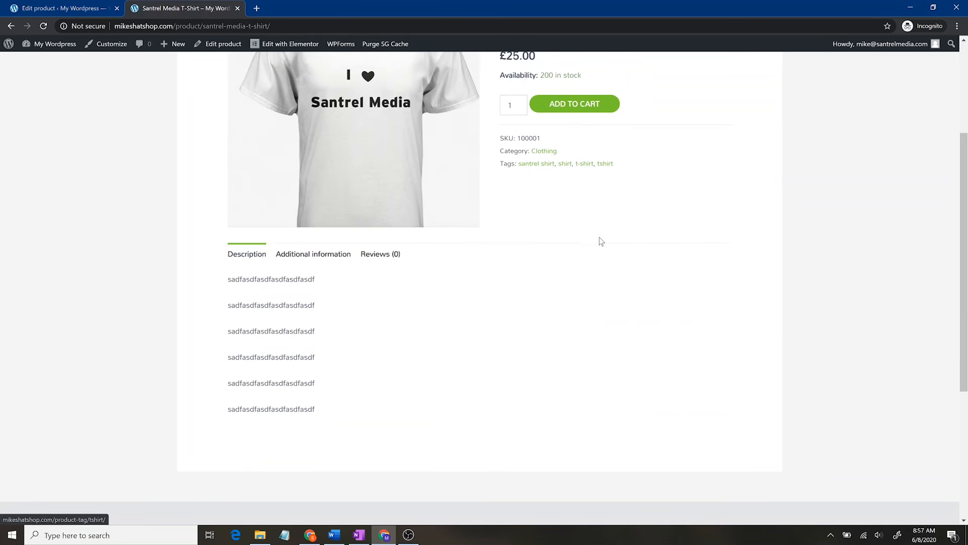
pyautogui.click(582, 166)
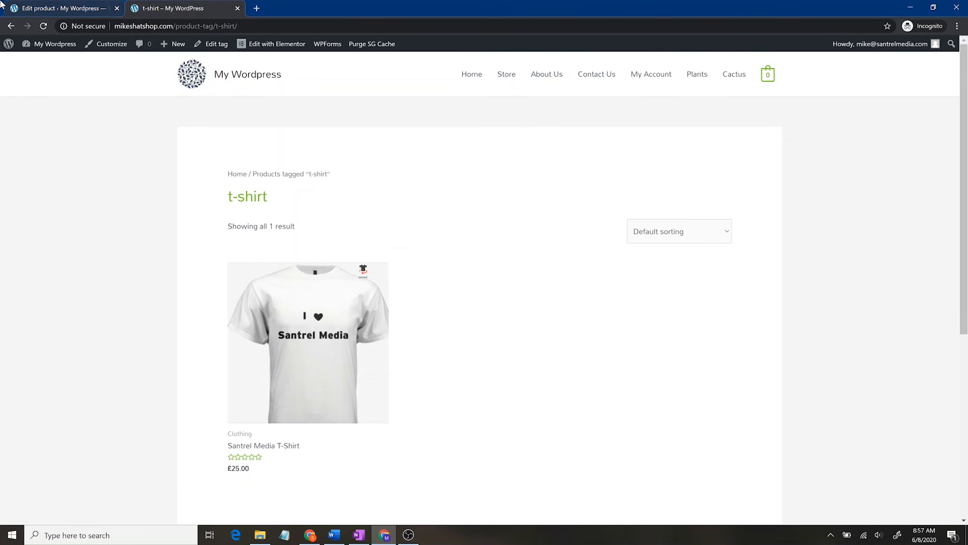
pyautogui.click(11, 26)
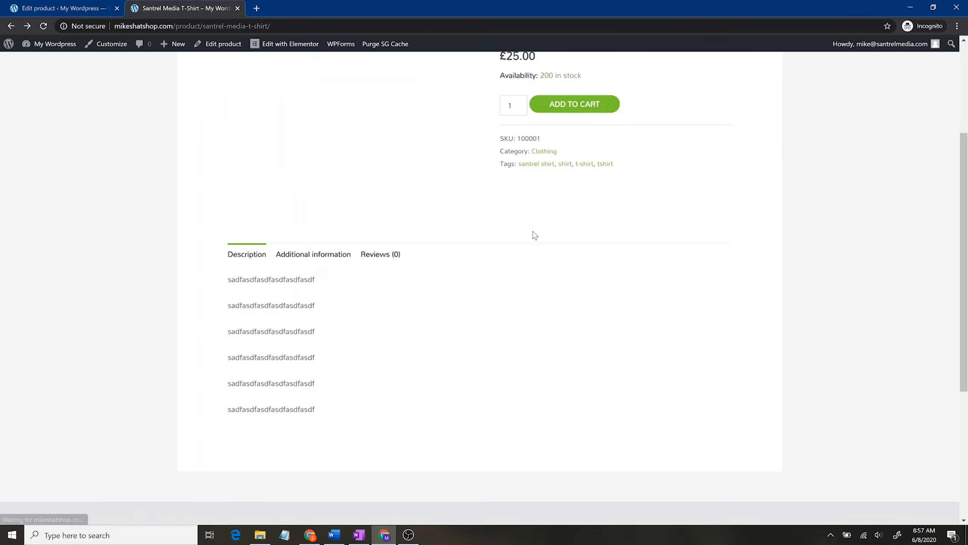
pyautogui.scroll(5, 536, 259)
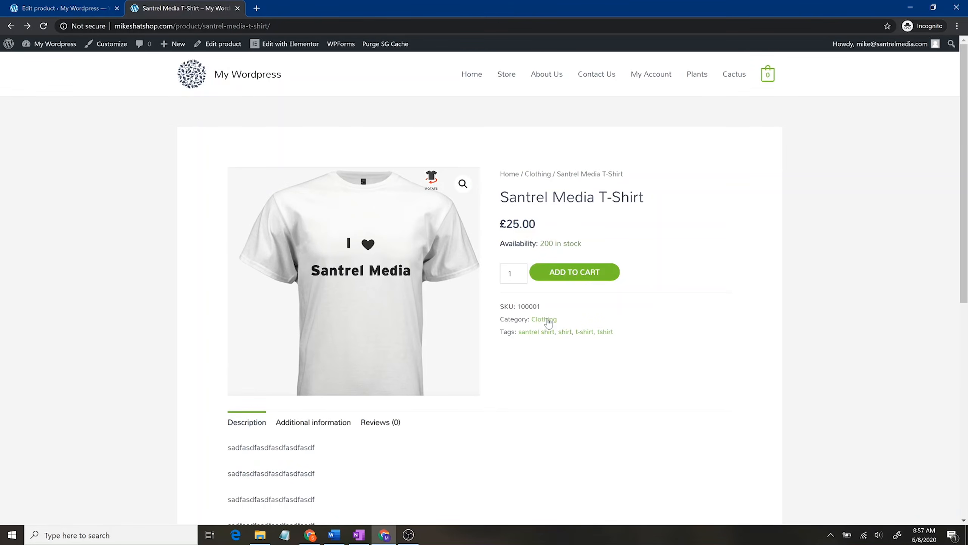
pyautogui.click(546, 320)
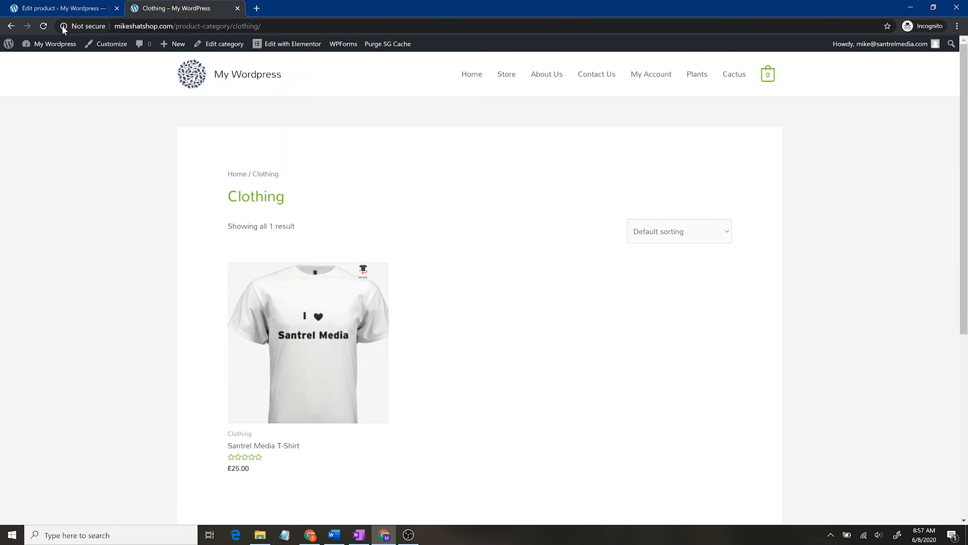
pyautogui.click(11, 26)
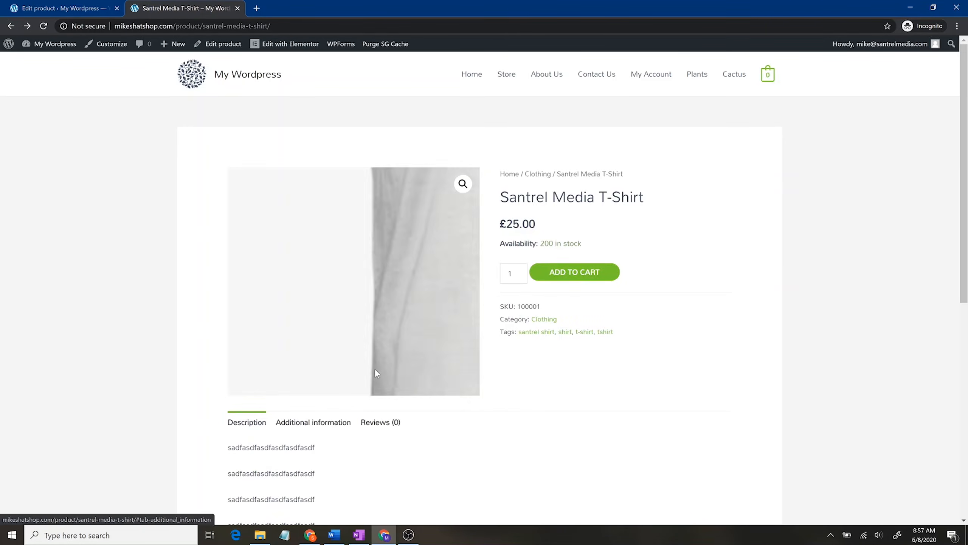
pyautogui.scroll(-4, 298, 456)
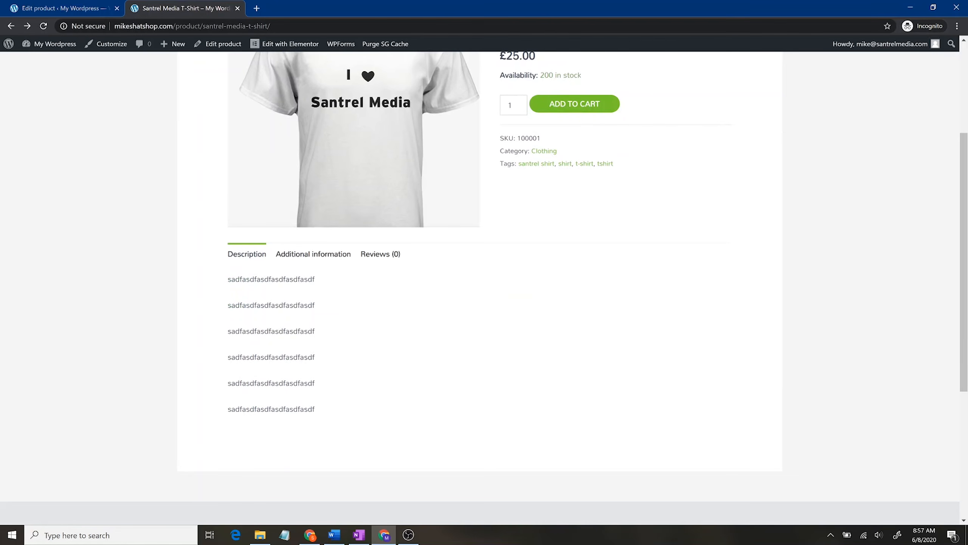
pyautogui.click(41, 4)
pyautogui.moveTo(206, 216); pyautogui.dragTo(72, 128)
pyautogui.click(213, 288)
pyautogui.scroll(4, 300, 305)
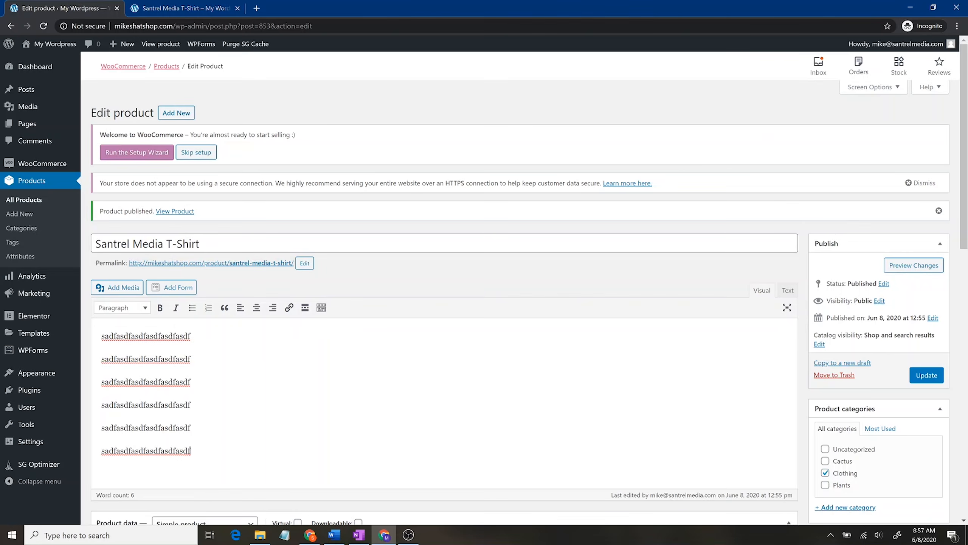
# Step: Insert Contact Form 1, without its form name, on a new line below the description
pyautogui.click(223, 4)
pyautogui.click(64, 8)
pyautogui.press('Return')
pyautogui.click(172, 287)
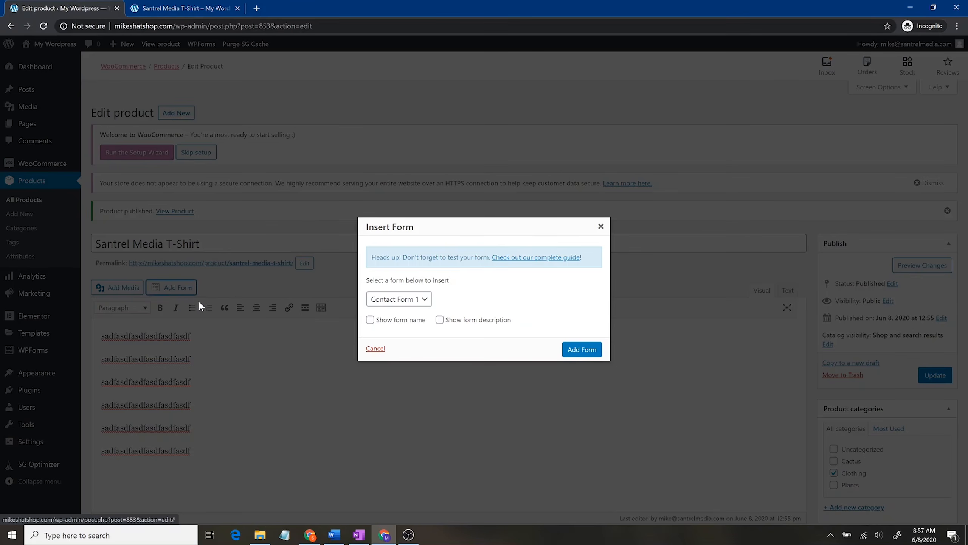
pyautogui.click(418, 303)
pyautogui.click(419, 304)
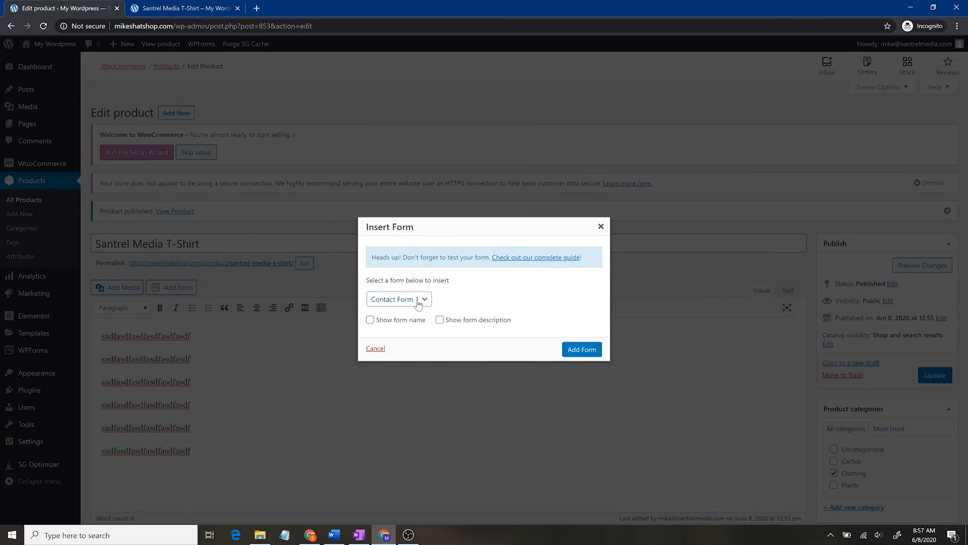
pyautogui.click(398, 321)
pyautogui.click(411, 320)
pyautogui.click(562, 349)
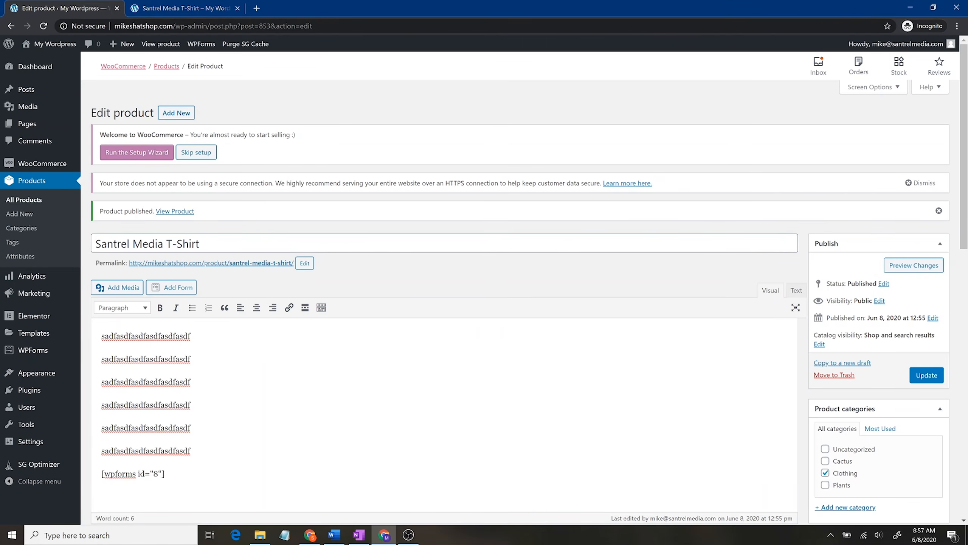
# Step: Update the product and reload its live storefront page
pyautogui.scroll(-4, 352, 372)
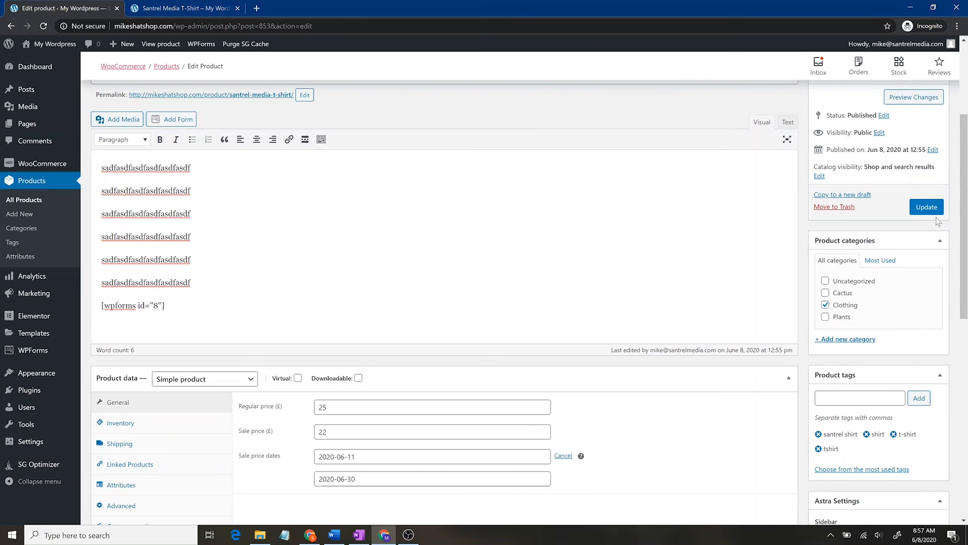
pyautogui.click(927, 208)
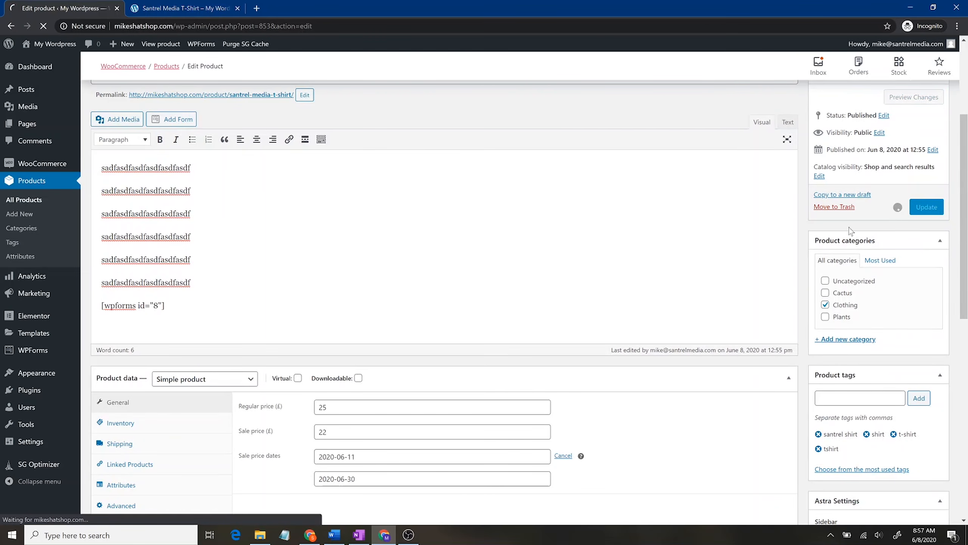
pyautogui.click(174, 3)
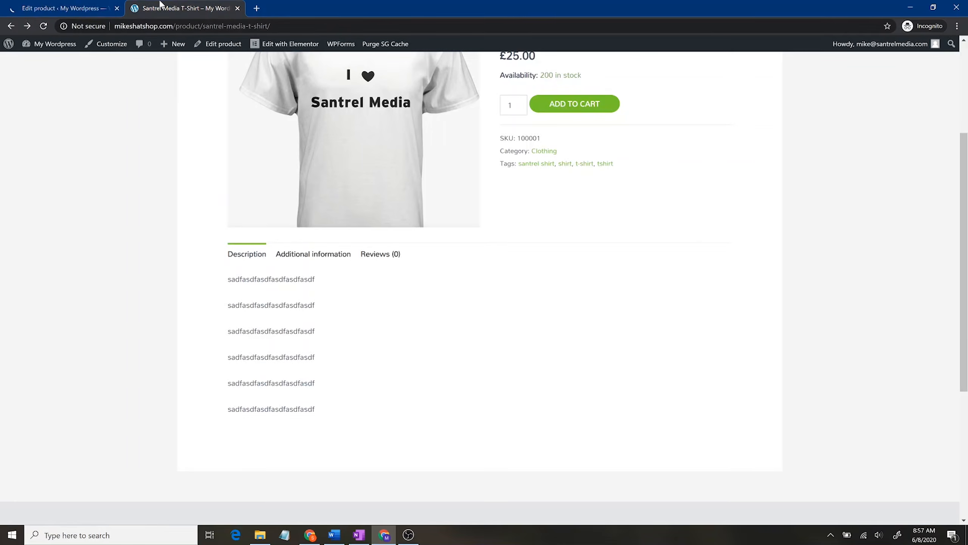
# Step: Delete the [wpforms id="8"] shortcode line from the description and update the product
pyautogui.click(44, 26)
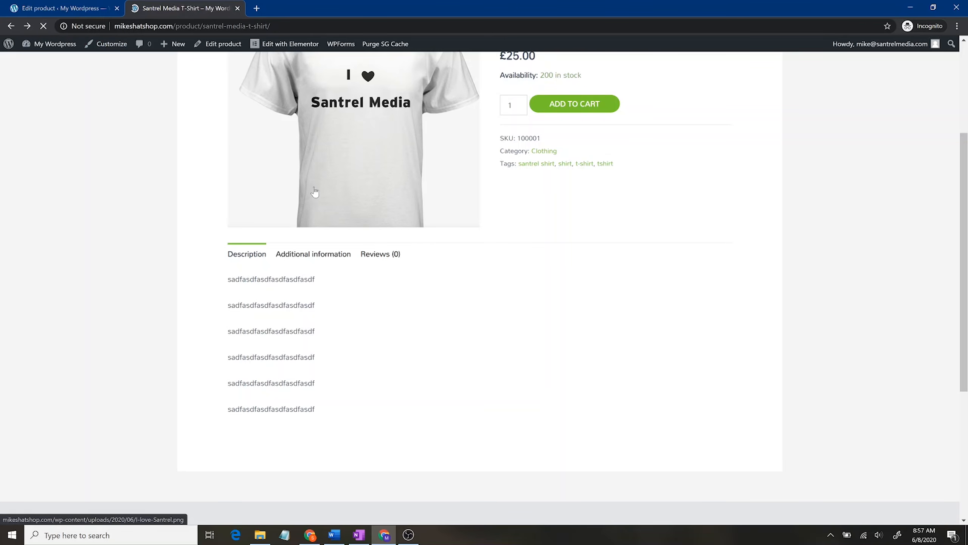
pyautogui.scroll(-4, 419, 384)
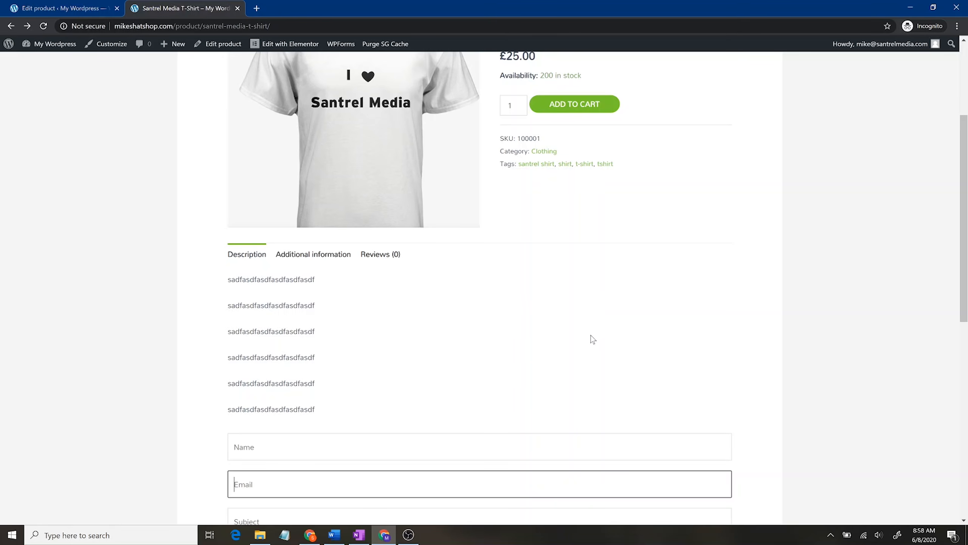
pyautogui.scroll(-4, 346, 370)
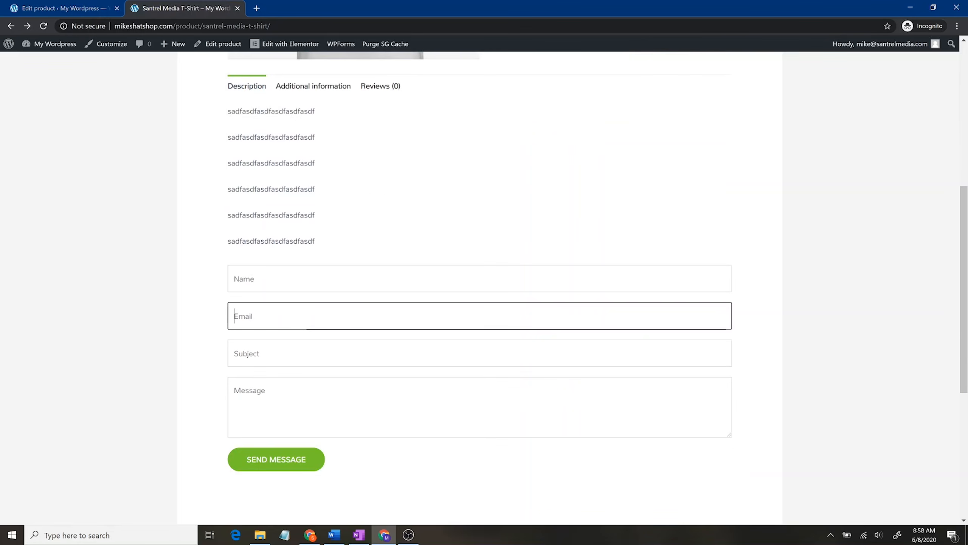
pyautogui.click(69, 5)
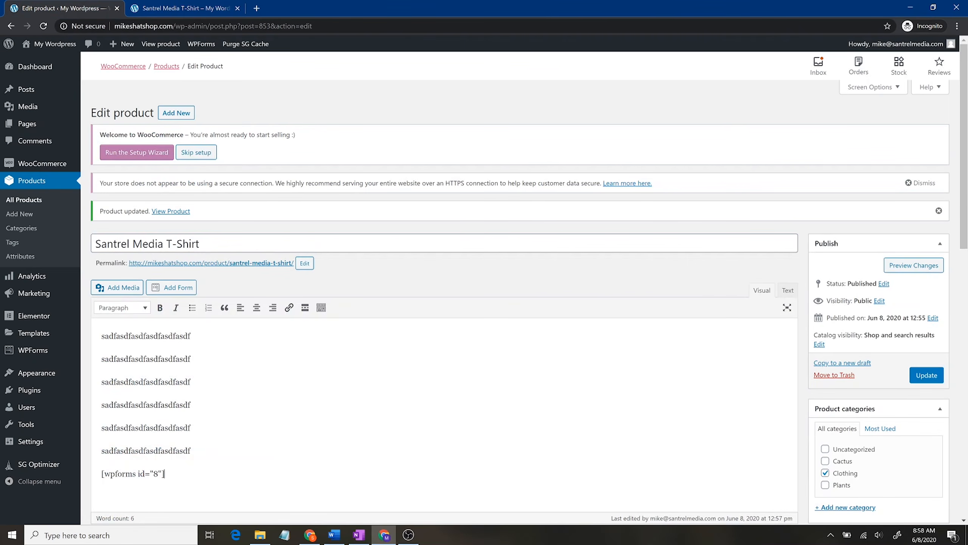
pyautogui.moveTo(164, 473); pyautogui.dragTo(42, 477)
pyautogui.press('BackSpace')
pyautogui.press('BackSpace')
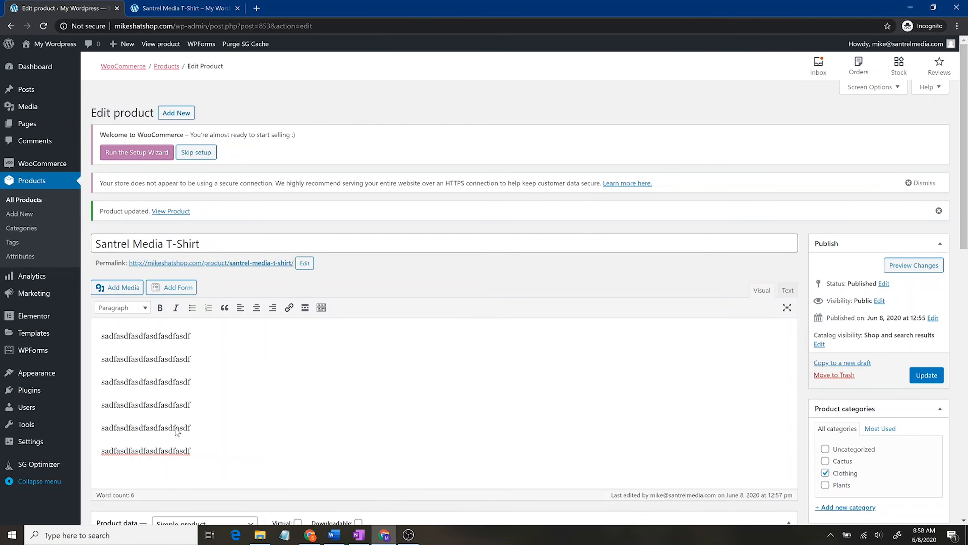
pyautogui.click(932, 374)
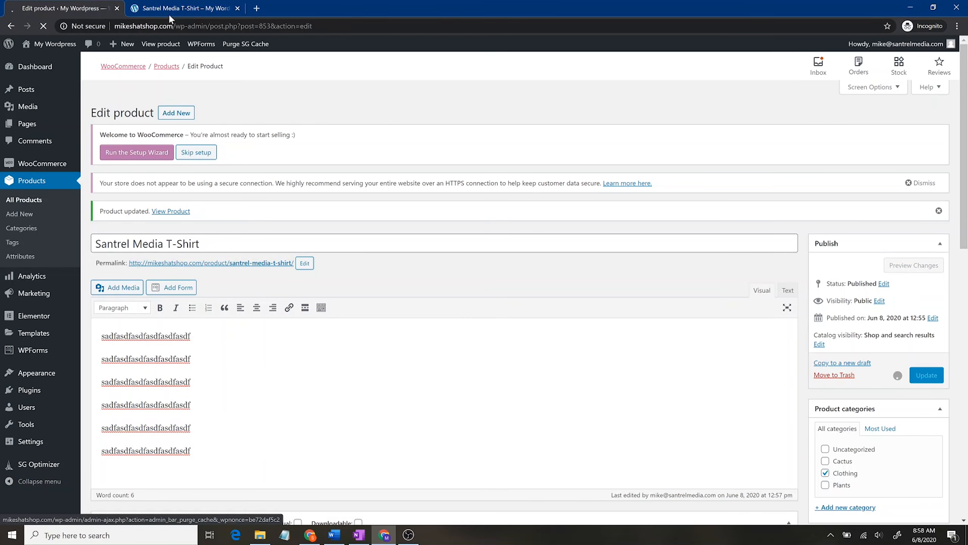
# Step: Reload the storefront page to confirm the form is gone, checking Additional information
pyautogui.click(185, 8)
pyautogui.scroll(-3, 480, 267)
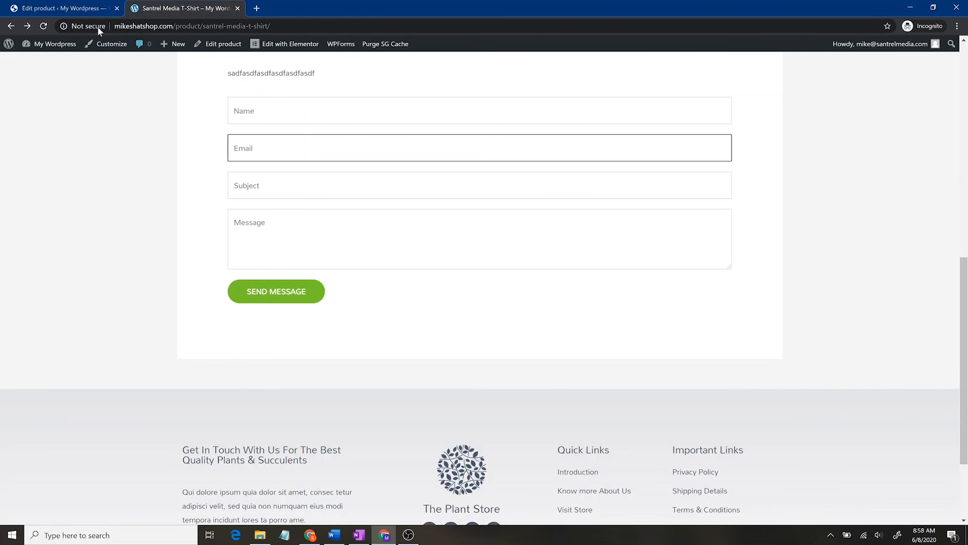
pyautogui.click(42, 26)
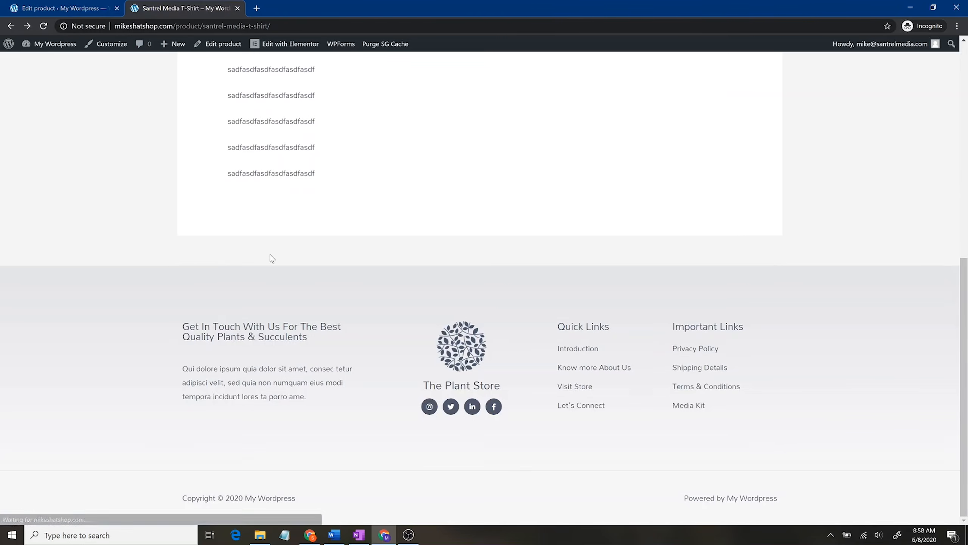
pyautogui.scroll(6, 339, 276)
pyautogui.click(318, 362)
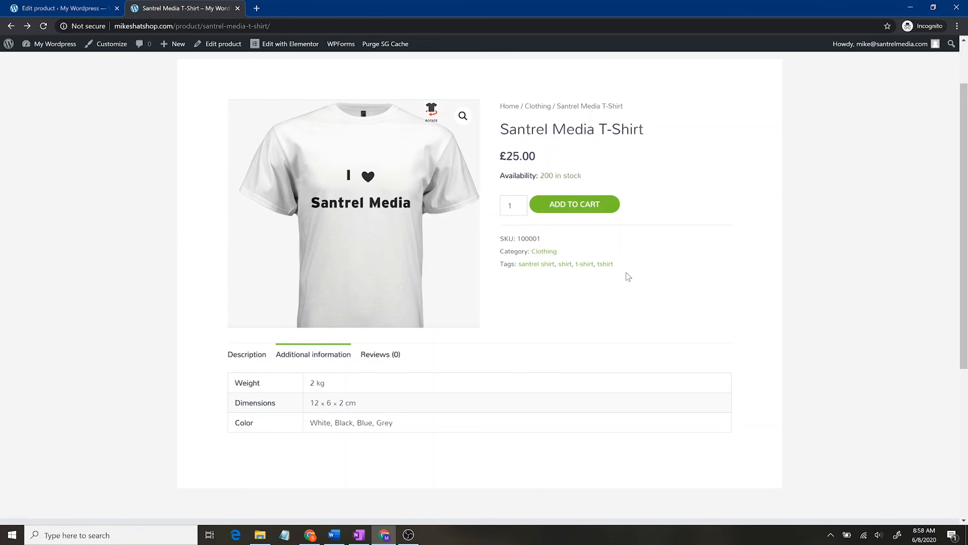
pyautogui.click(97, 7)
pyautogui.scroll(-7, 259, 279)
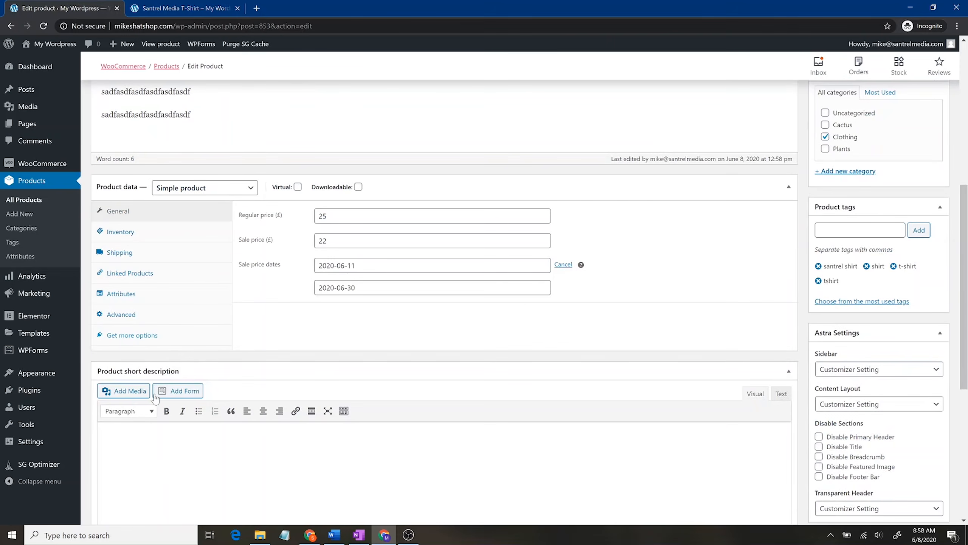
pyautogui.scroll(-5, 304, 374)
# Step: Enlarge the T-shirt photo on the storefront page, zoom in and out, then close it
pyautogui.scroll(8, 222, 343)
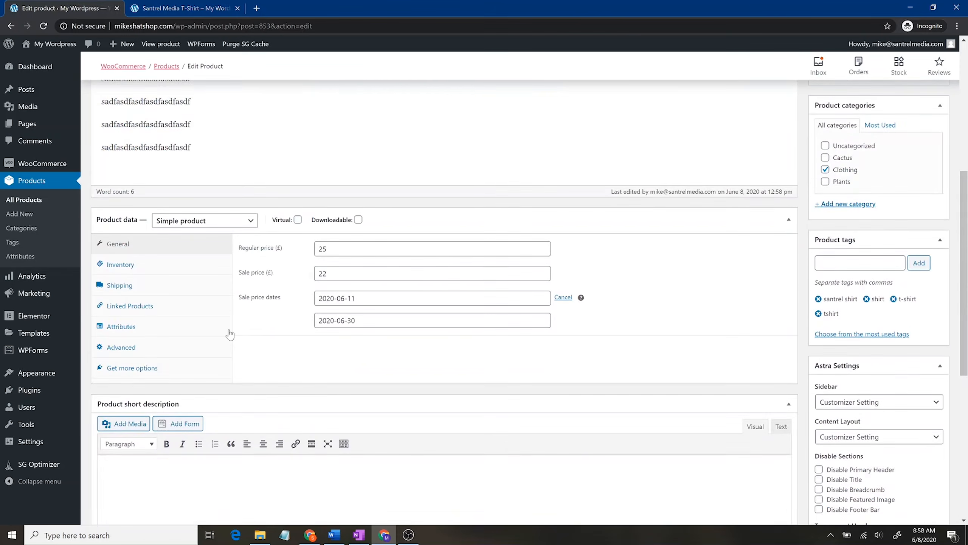
pyautogui.click(235, 226)
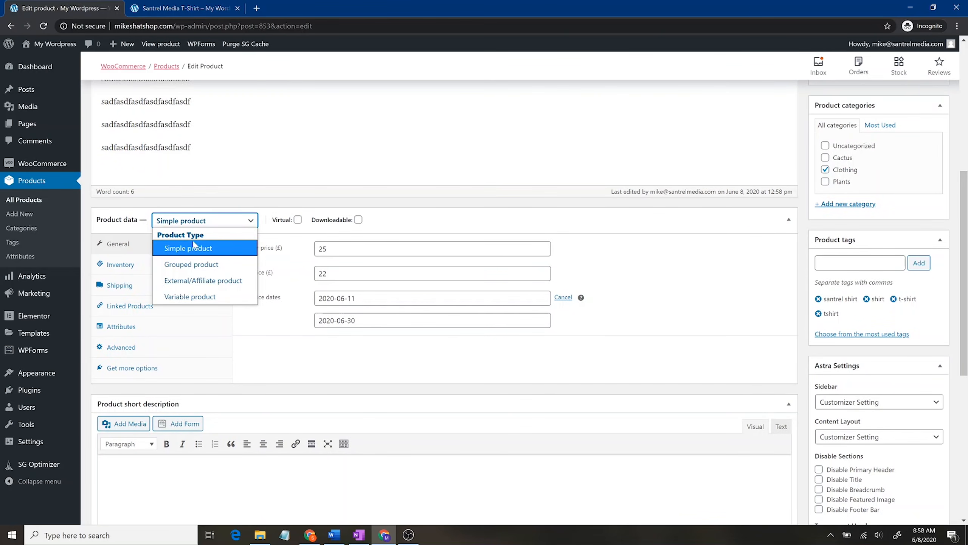
pyautogui.click(205, 3)
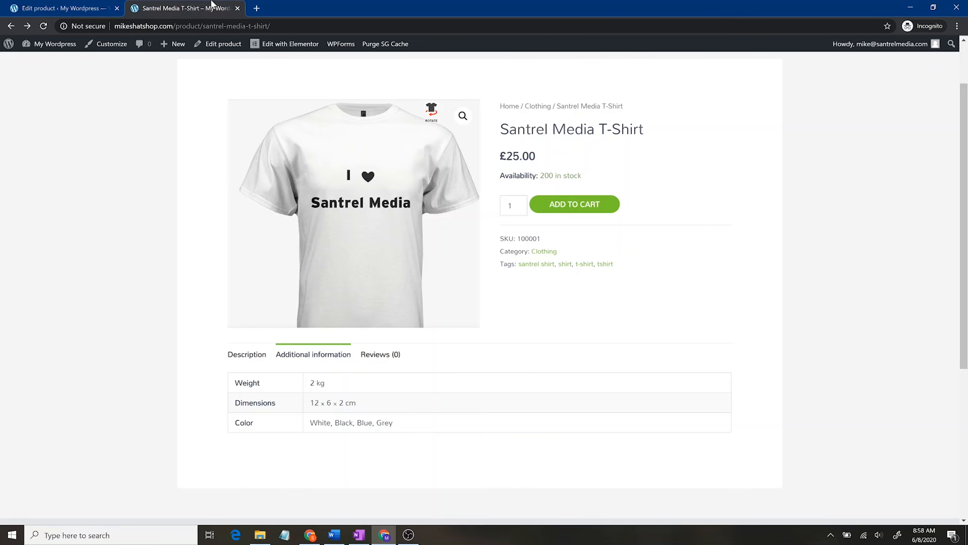
pyautogui.click(454, 119)
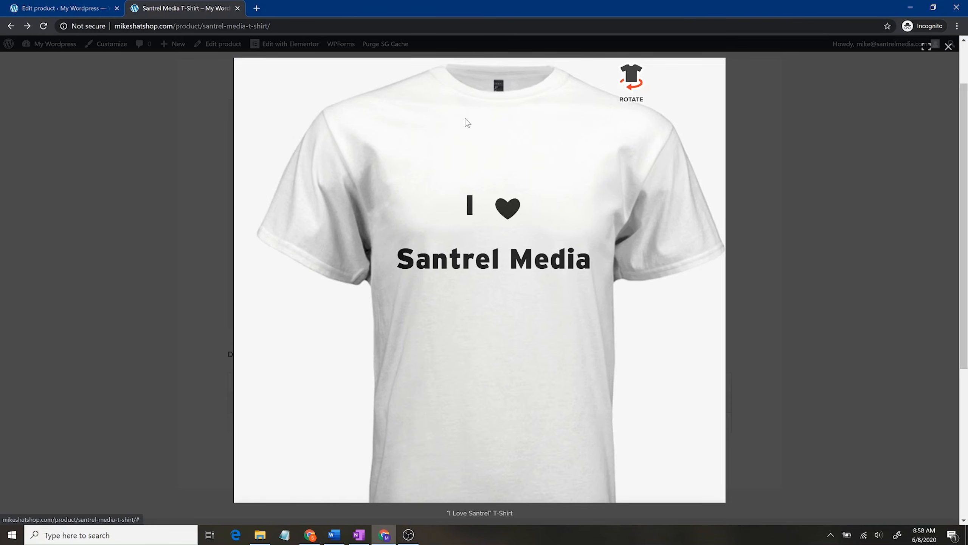
pyautogui.click(481, 267)
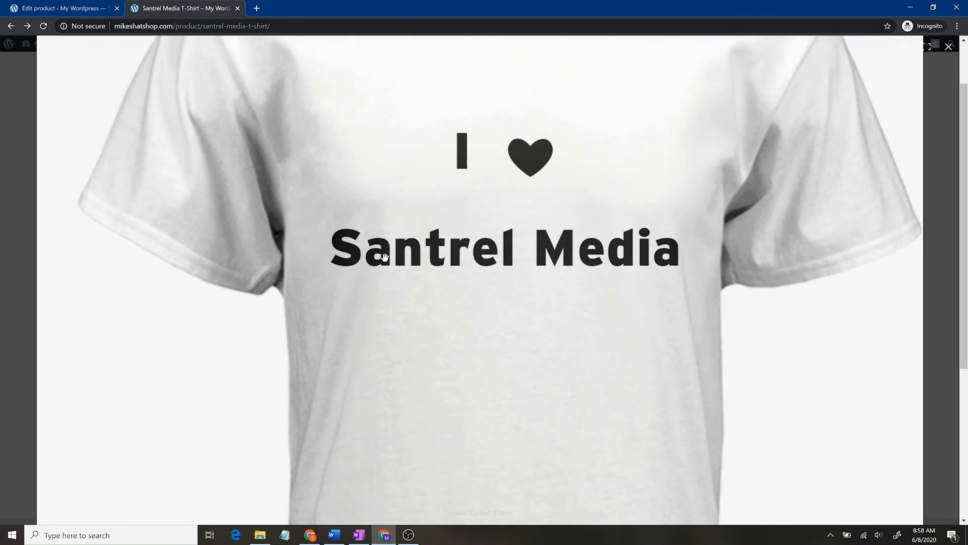
pyautogui.click(448, 349)
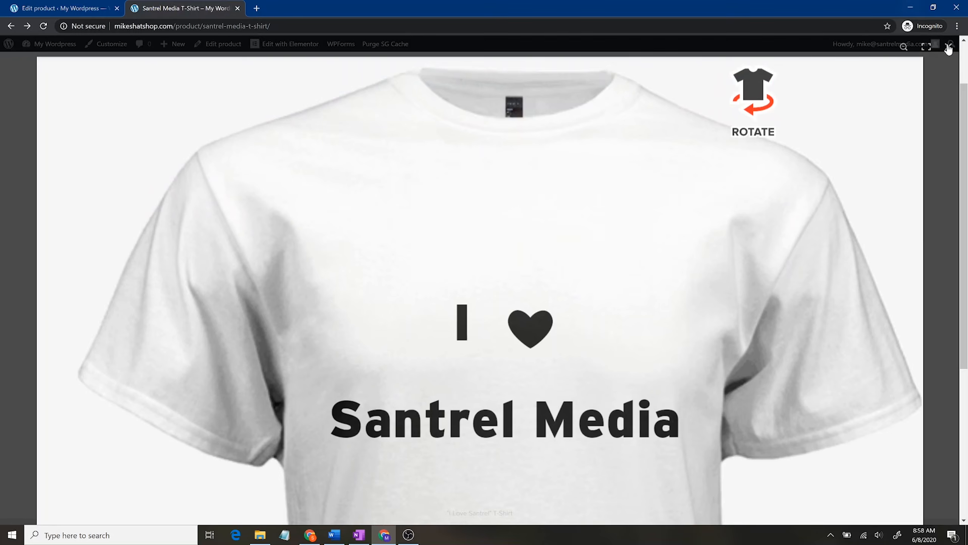
pyautogui.click(949, 47)
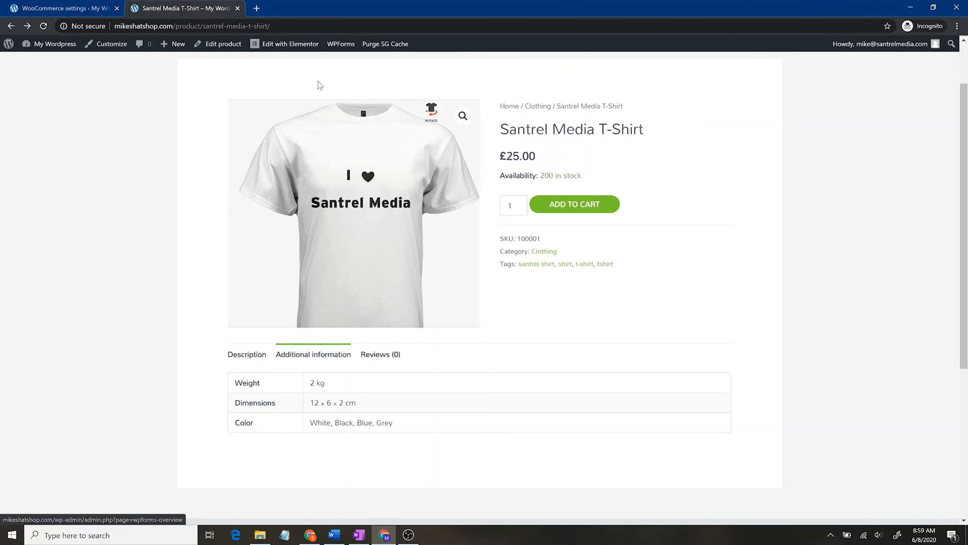
pyautogui.click(49, 7)
# Step: Open the WooCommerce General settings and scroll to the currency options
pyautogui.click(39, 162)
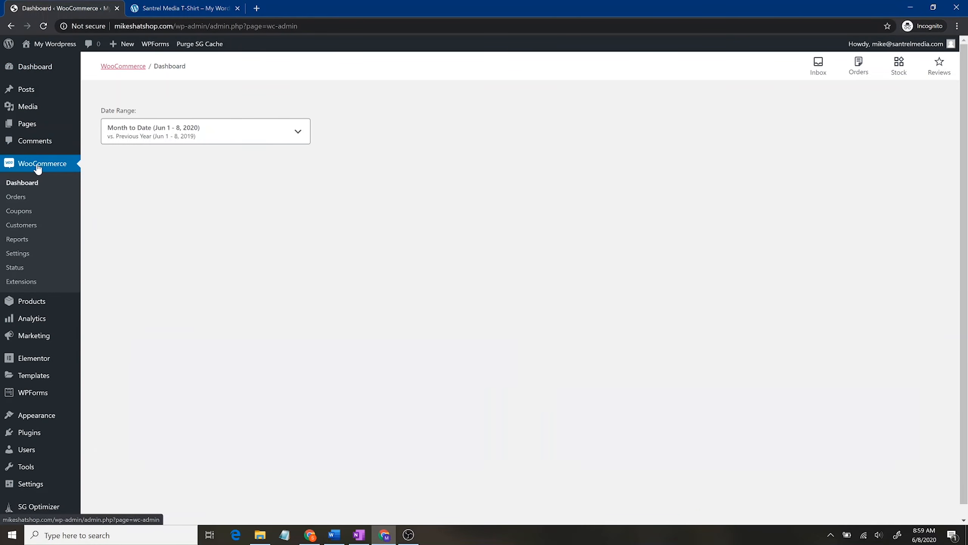
pyautogui.click(27, 254)
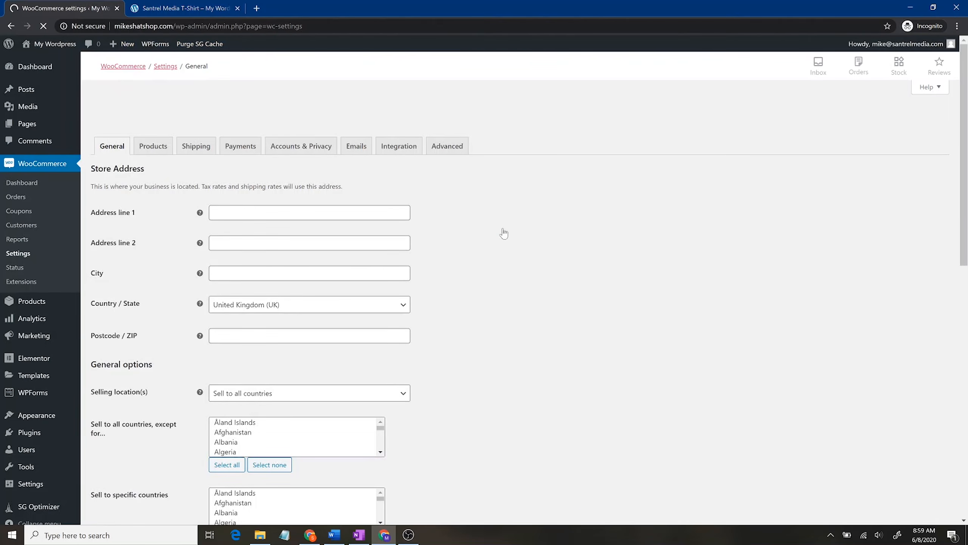
pyautogui.scroll(-8, 452, 359)
pyautogui.scroll(8, 452, 359)
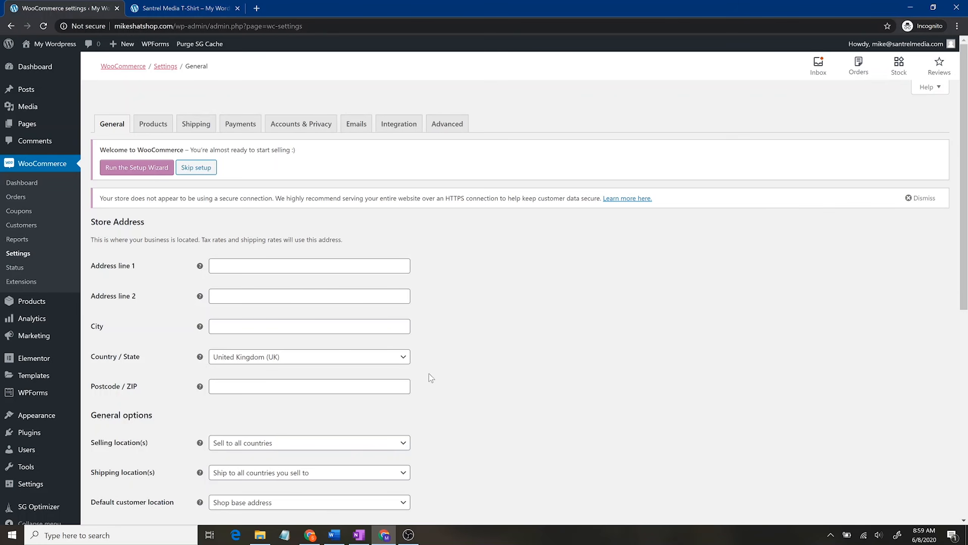
pyautogui.scroll(-8, 448, 405)
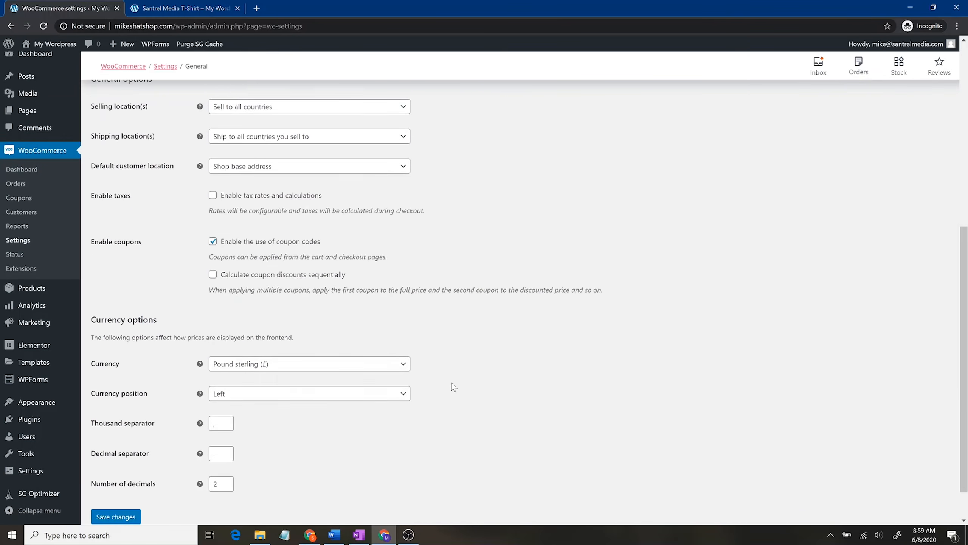
pyautogui.scroll(-1, 453, 386)
# Step: Switch the currency from Pound sterling to United States (US) dollar ($) and save
pyautogui.click(355, 324)
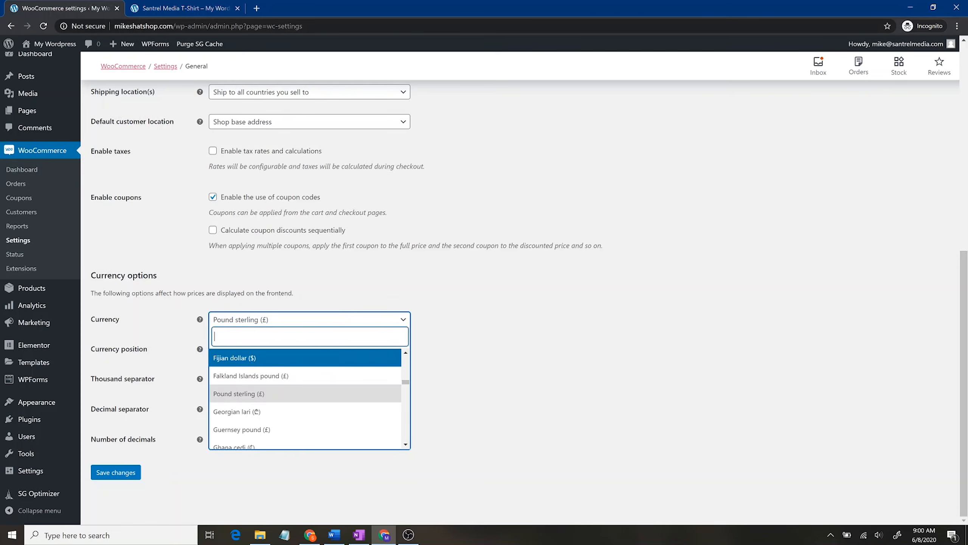
pyautogui.write('usd')
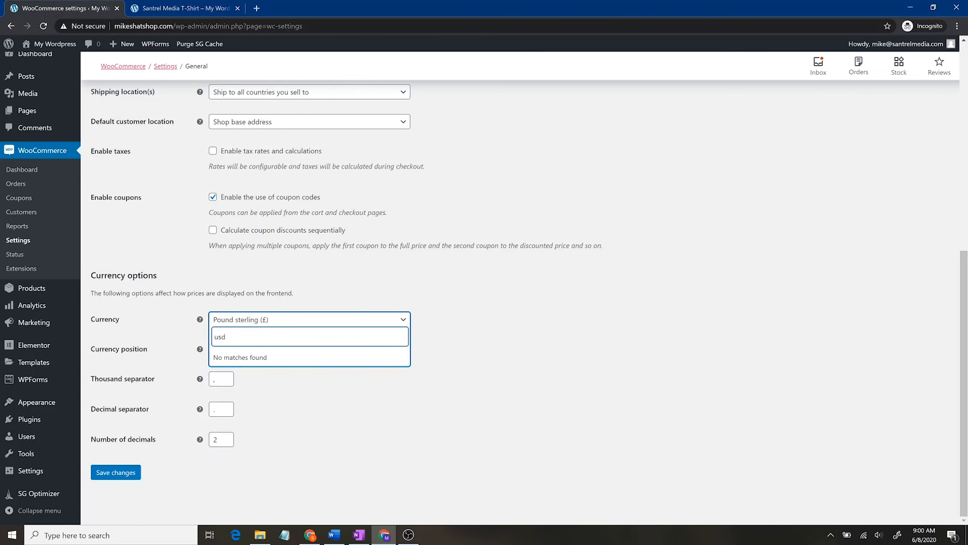
pyautogui.press('BackSpace')
pyautogui.press('BackSpace')
pyautogui.press('BackSpace')
pyautogui.write('dollar')
pyautogui.scroll(-5, 345, 422)
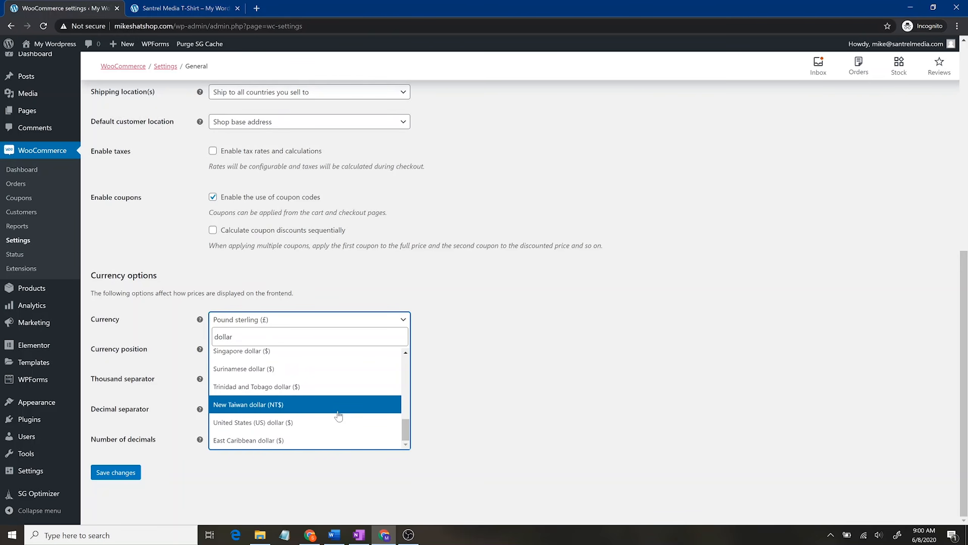
pyautogui.scroll(4, 338, 415)
pyautogui.moveTo(404, 388); pyautogui.dragTo(412, 429)
pyautogui.click(356, 427)
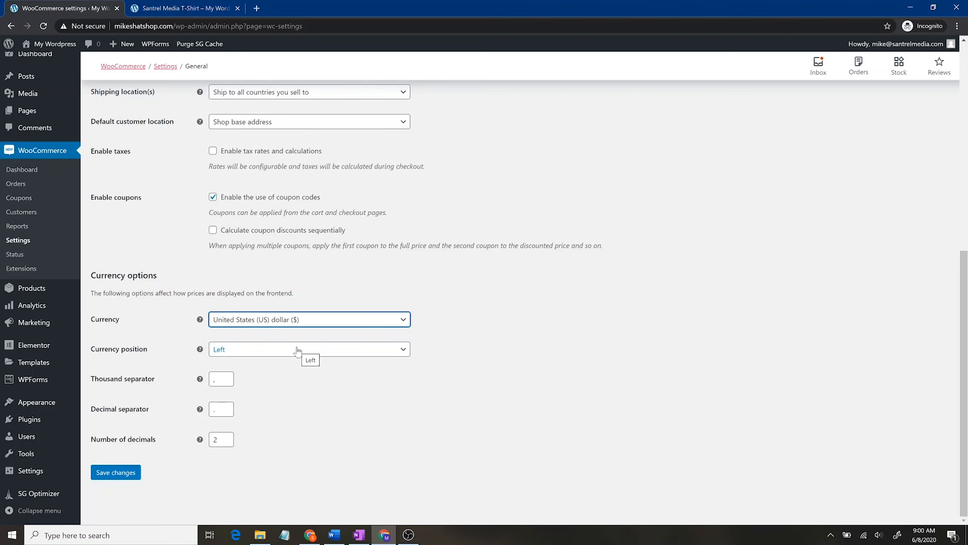
pyautogui.moveTo(223, 378); pyautogui.dragTo(185, 372)
pyautogui.moveTo(222, 410); pyautogui.dragTo(196, 416)
pyautogui.click(338, 436)
pyautogui.click(123, 476)
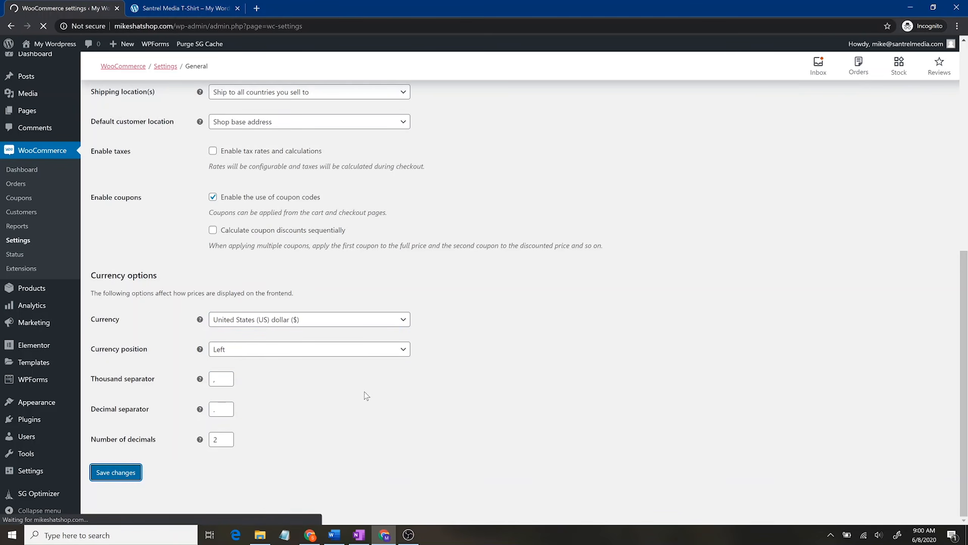
# Step: On the Products settings, set the weight unit to lbs and dimensions unit to inches
pyautogui.click(154, 124)
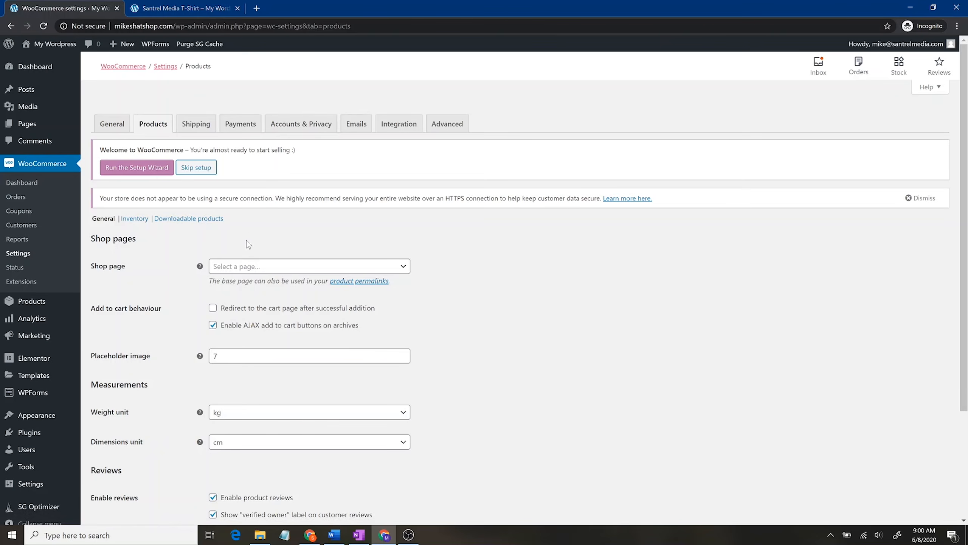
pyautogui.click(303, 413)
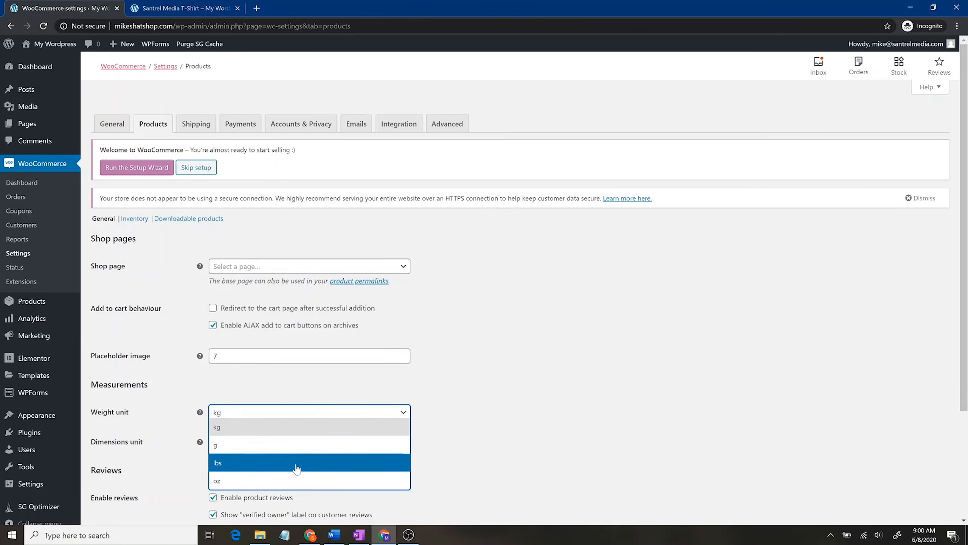
pyautogui.click(296, 462)
pyautogui.click(289, 442)
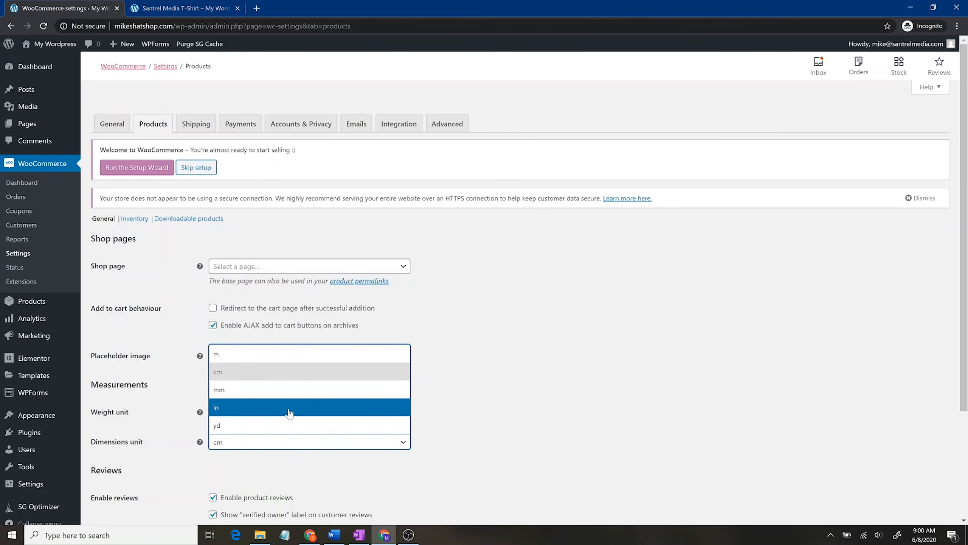
pyautogui.click(299, 411)
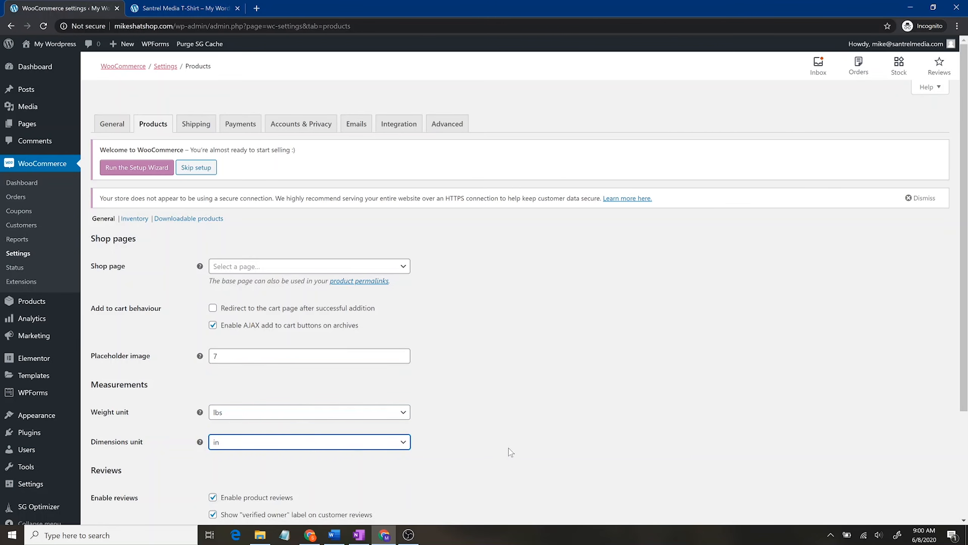
# Step: Allow reviews only from verified owners and save the product settings
pyautogui.scroll(-4, 496, 416)
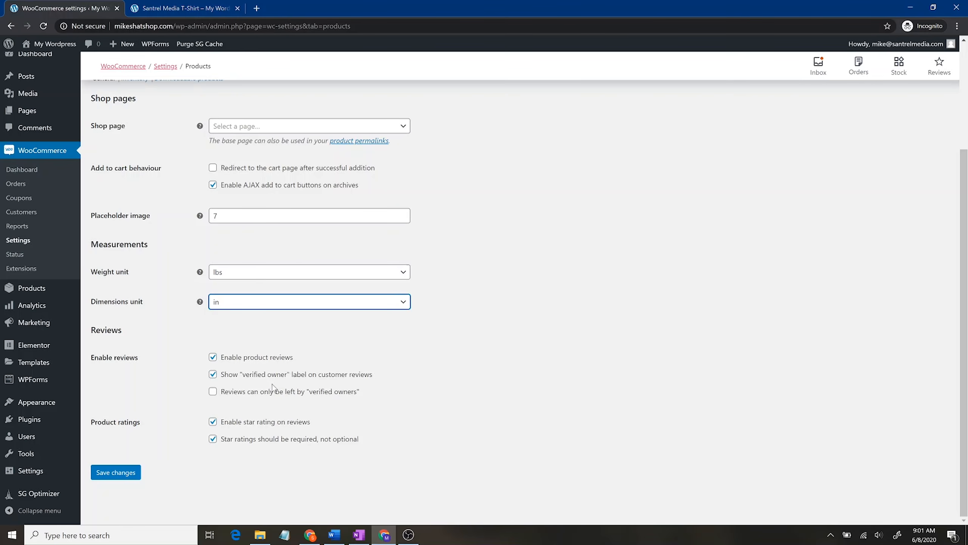
pyautogui.click(213, 391)
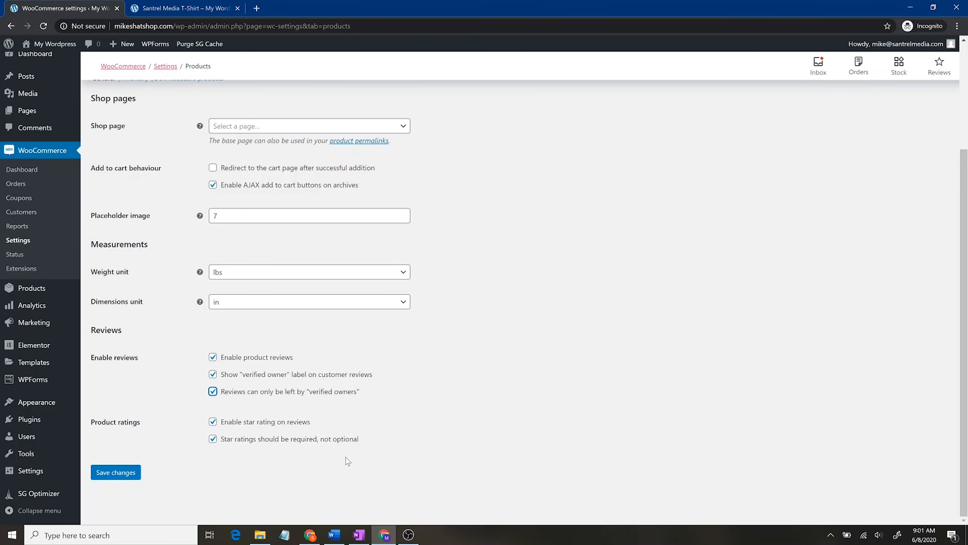
pyautogui.click(129, 475)
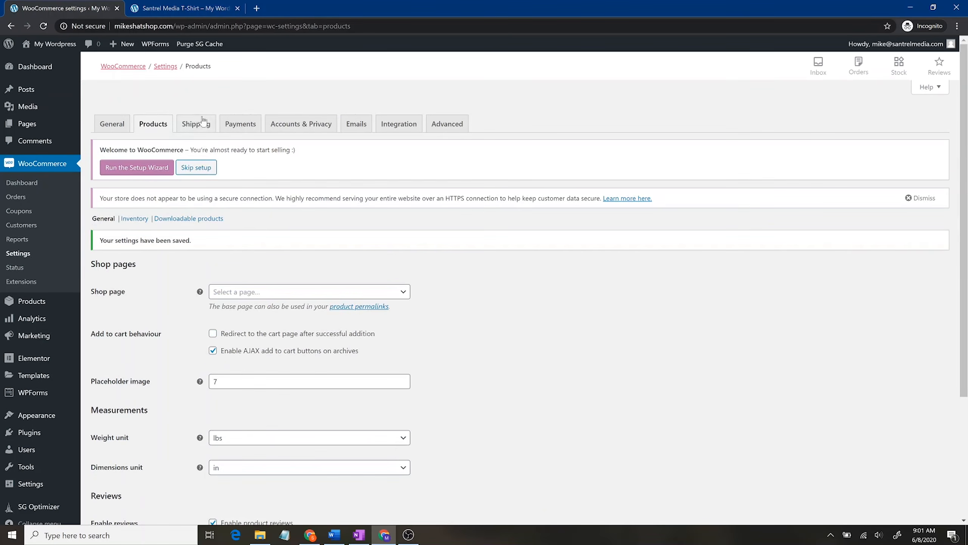
# Step: Toggle PayPal to Enabled under Payments, save, view its settings, then go to Accounts & Privacy
pyautogui.click(197, 125)
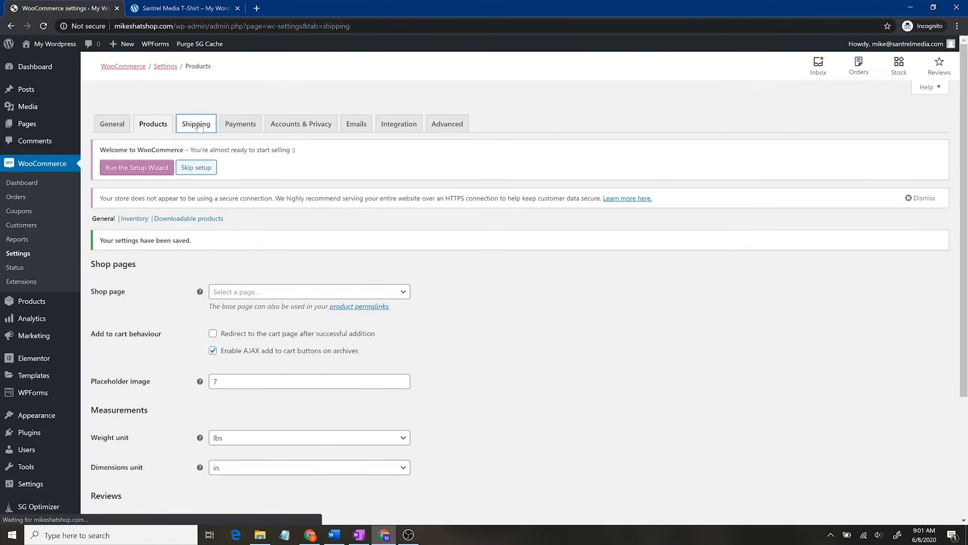
pyautogui.scroll(-4, 409, 360)
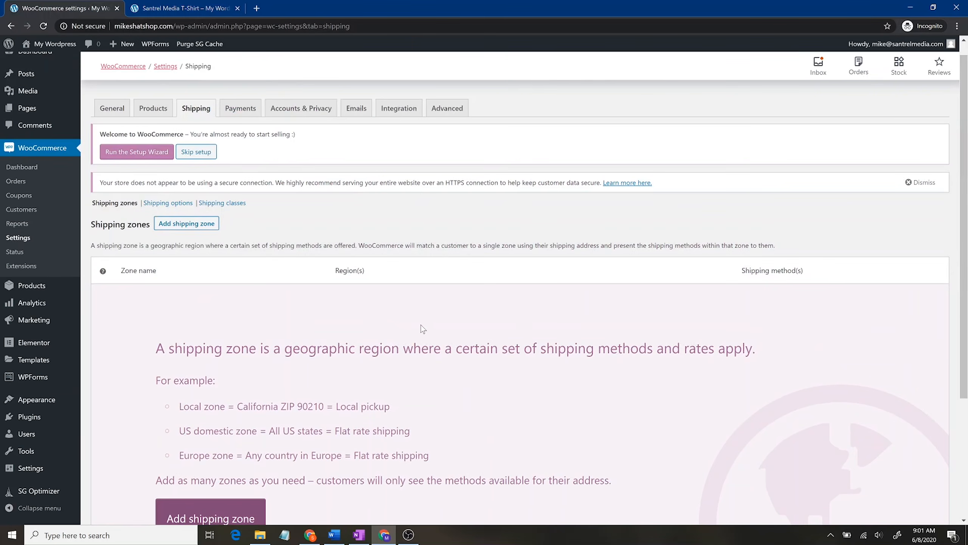
pyautogui.click(250, 109)
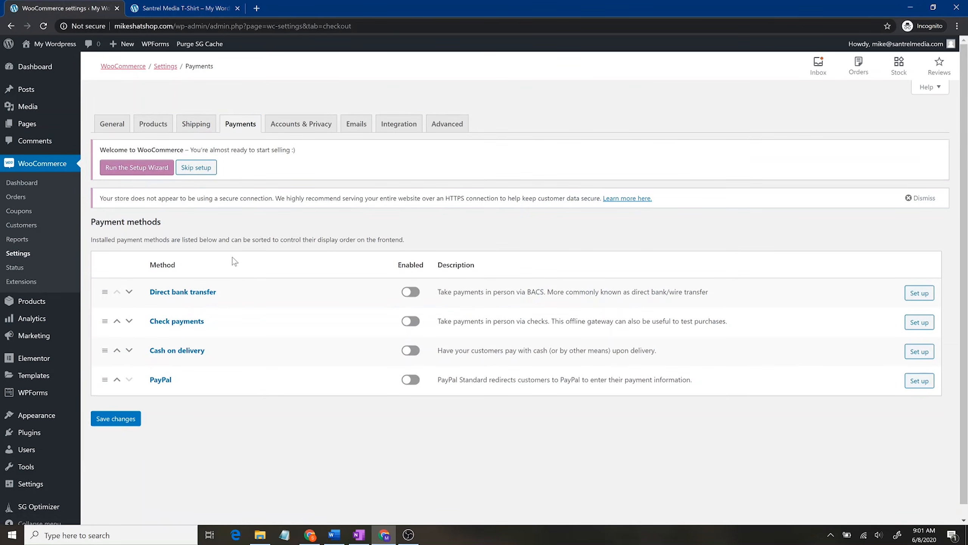
pyautogui.click(408, 381)
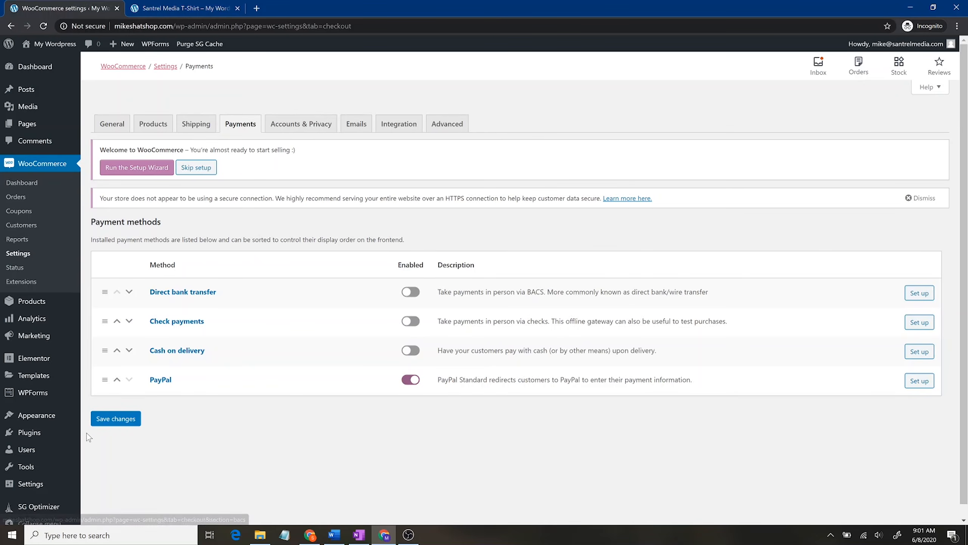
pyautogui.click(123, 426)
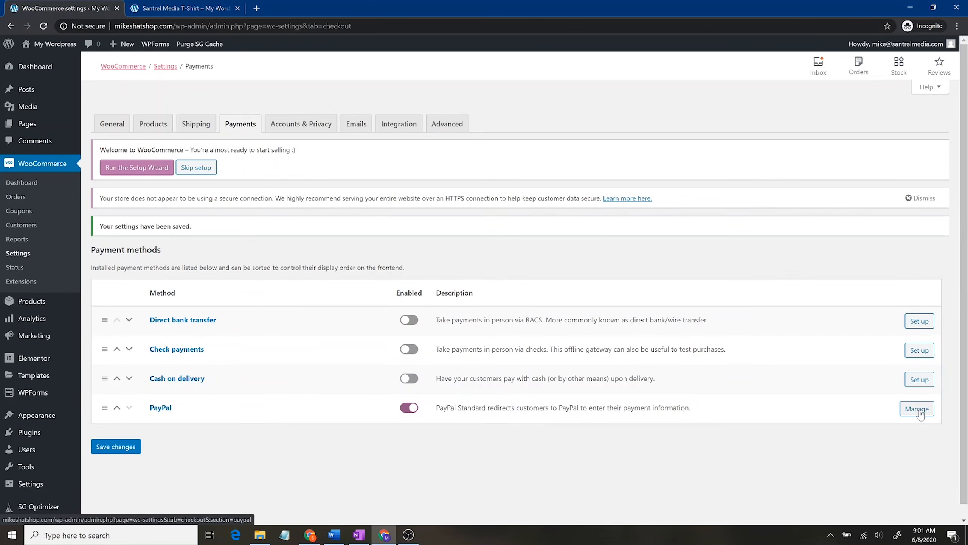
pyautogui.click(918, 412)
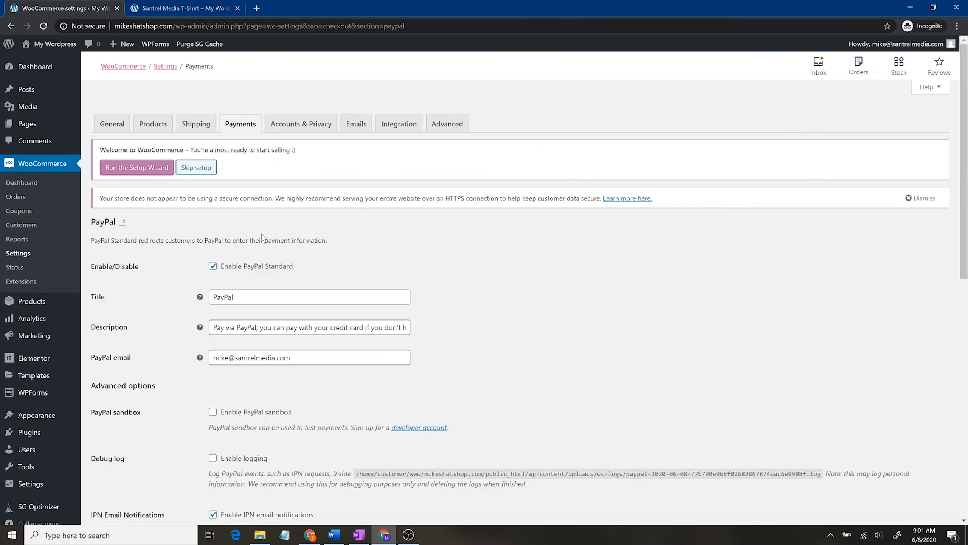
pyautogui.click(283, 128)
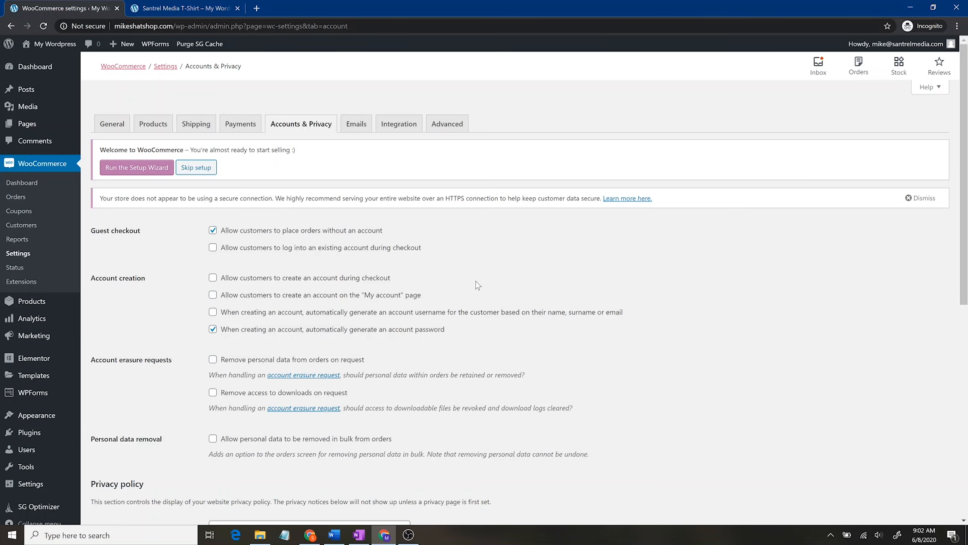
# Step: Check the Privacy page dropdown options and close it without choosing a page
pyautogui.scroll(-3, 472, 294)
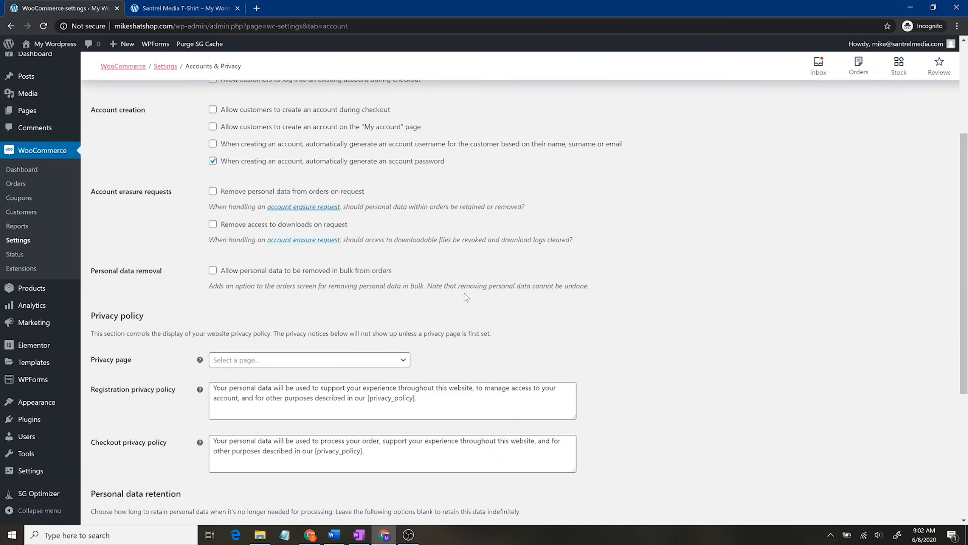
pyautogui.scroll(-3, 458, 313)
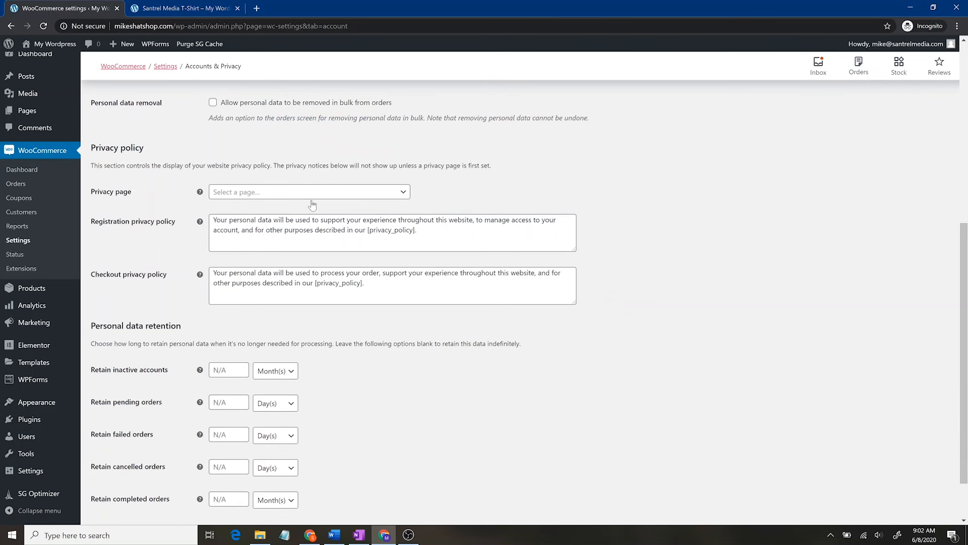
pyautogui.click(307, 198)
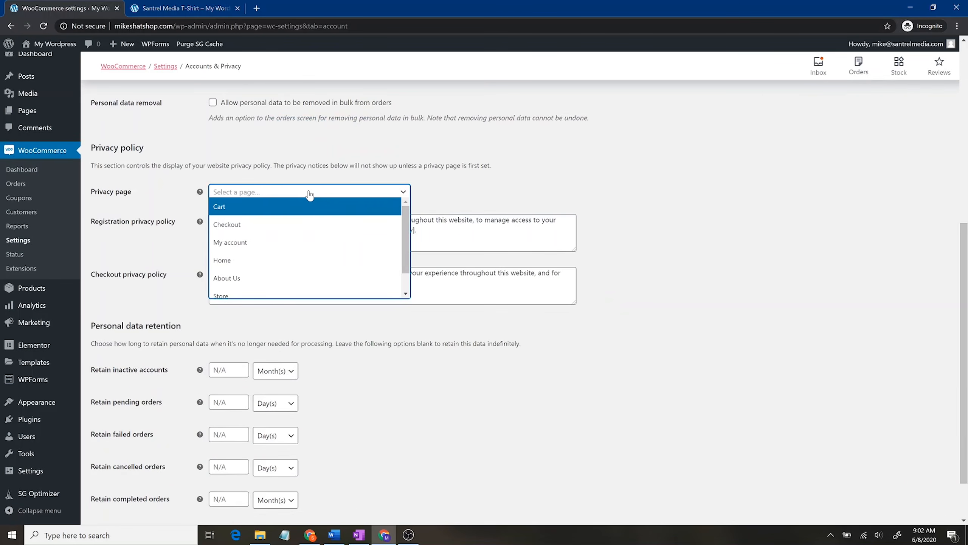
pyautogui.click(600, 174)
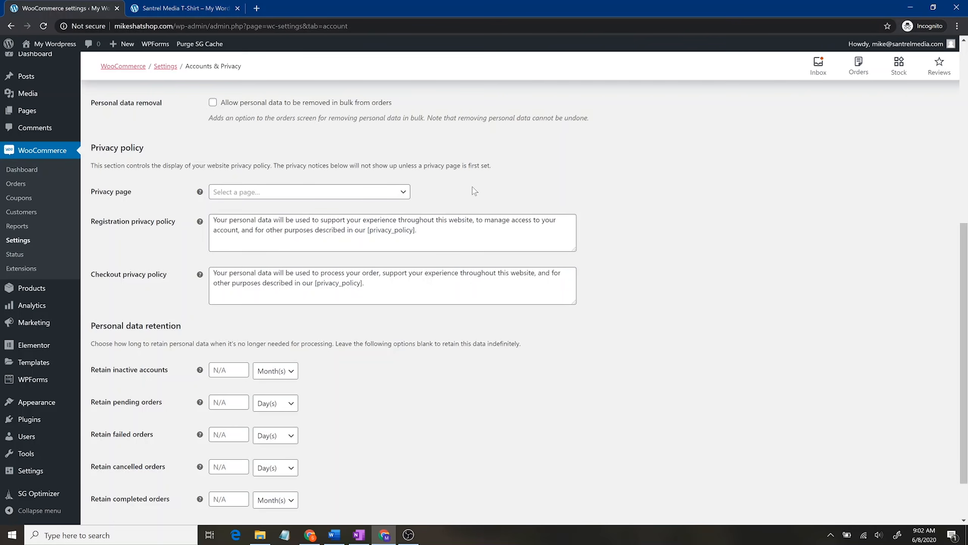
# Step: Look over the Emails and Integration settings, then switch to the T-Shirt product page
pyautogui.scroll(8, 515, 395)
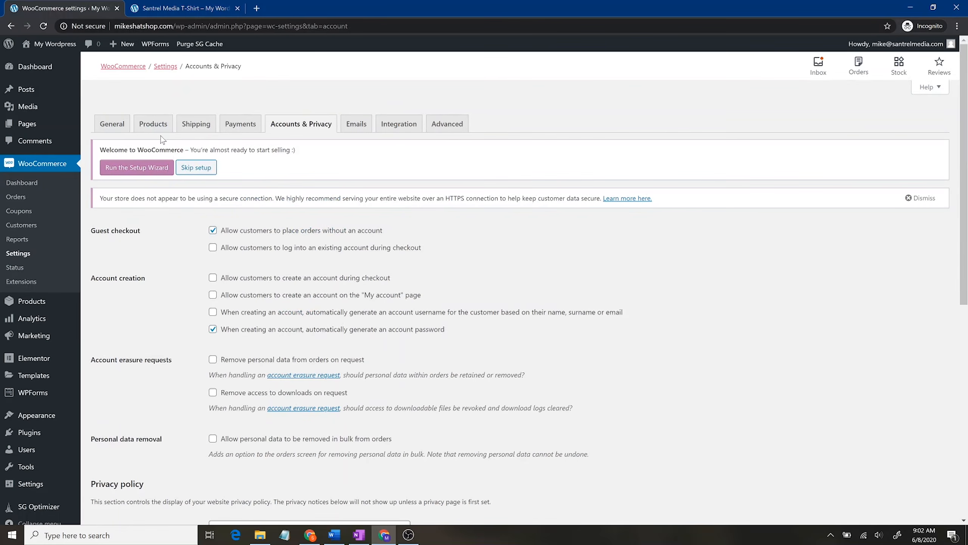
pyautogui.click(358, 123)
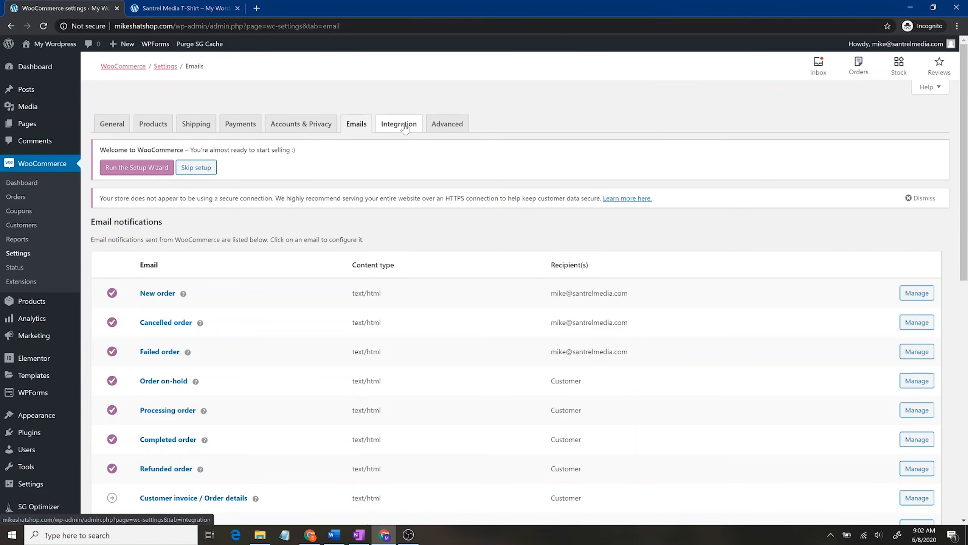
pyautogui.click(404, 123)
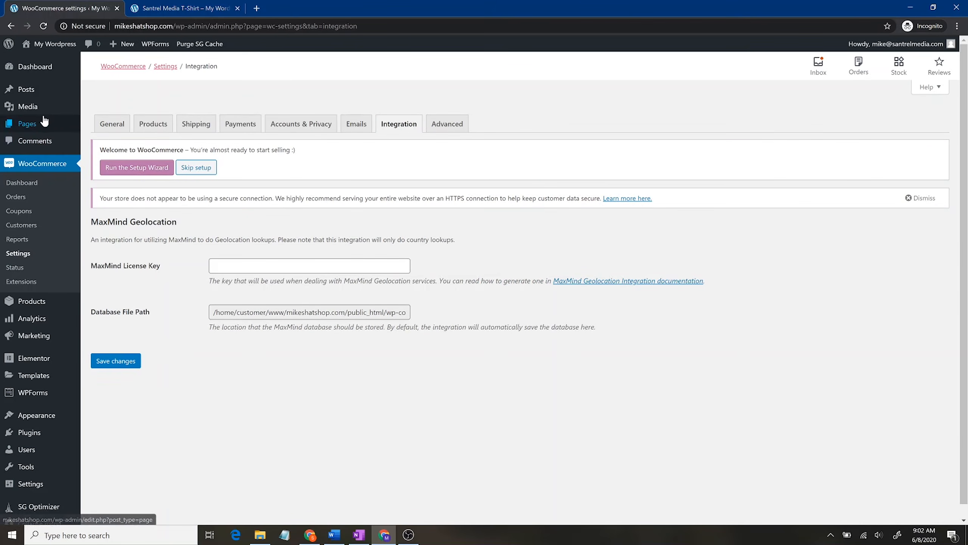
pyautogui.click(176, 8)
# Step: Reload the T-Shirt page, confirm $25.00, 2 lbs and 12 × 6 × 2 in, and return to settings
pyautogui.click(44, 26)
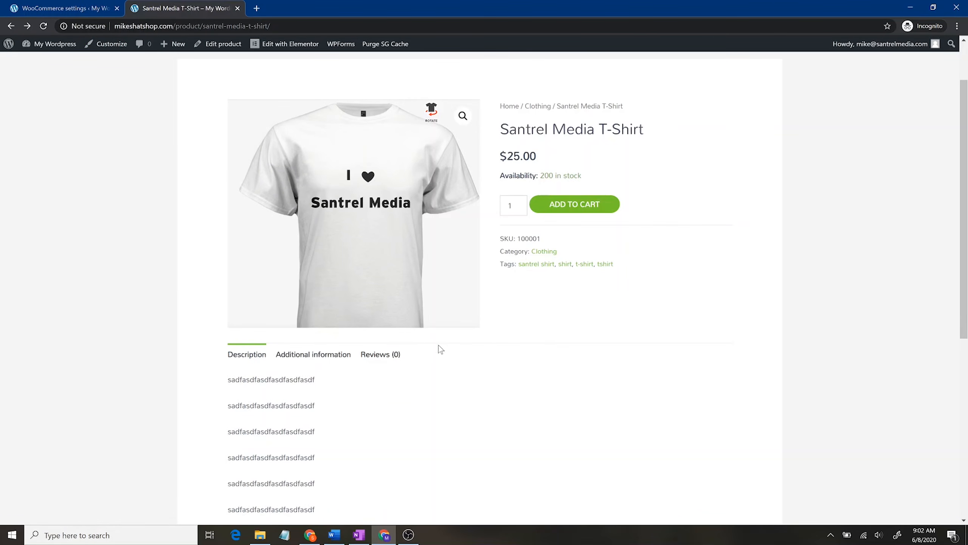
pyautogui.click(327, 357)
pyautogui.moveTo(361, 412); pyautogui.dragTo(305, 412)
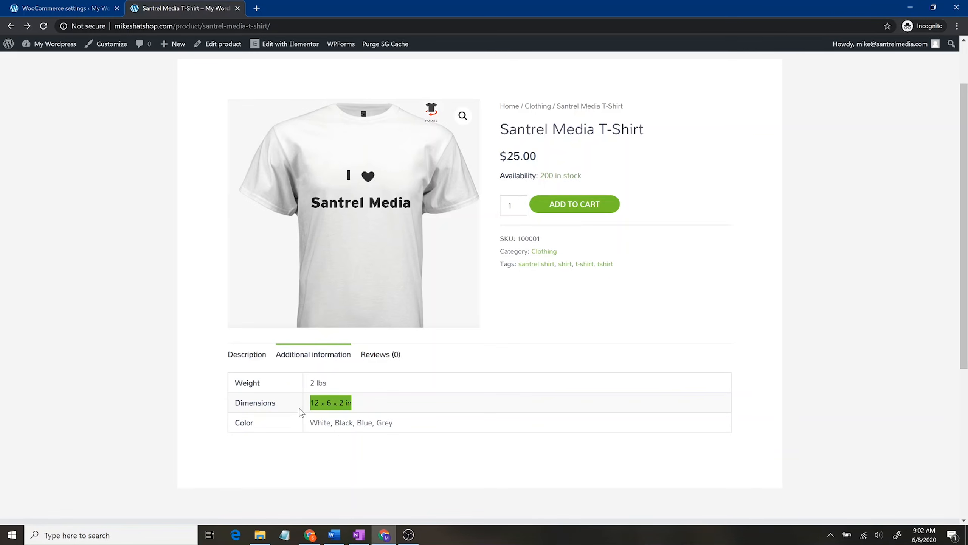
pyautogui.click(372, 450)
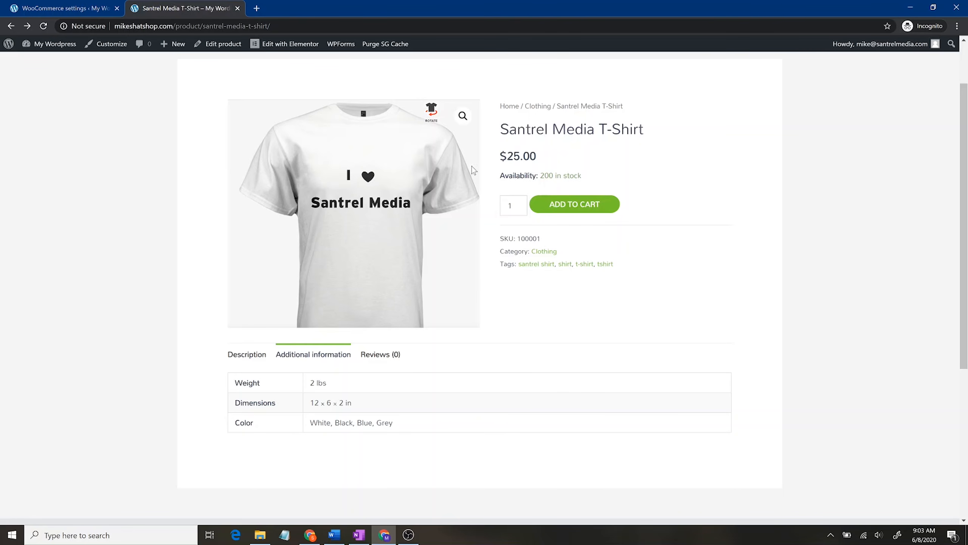
pyautogui.click(44, 4)
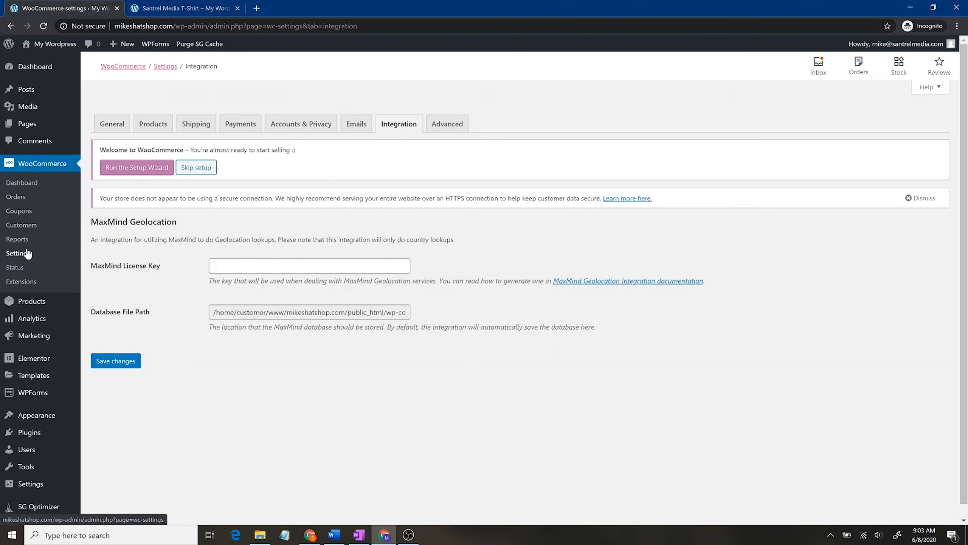
# Step: Visit the WooCommerce Dashboard, the empty Orders list, and then the Coupons page
pyautogui.click(32, 182)
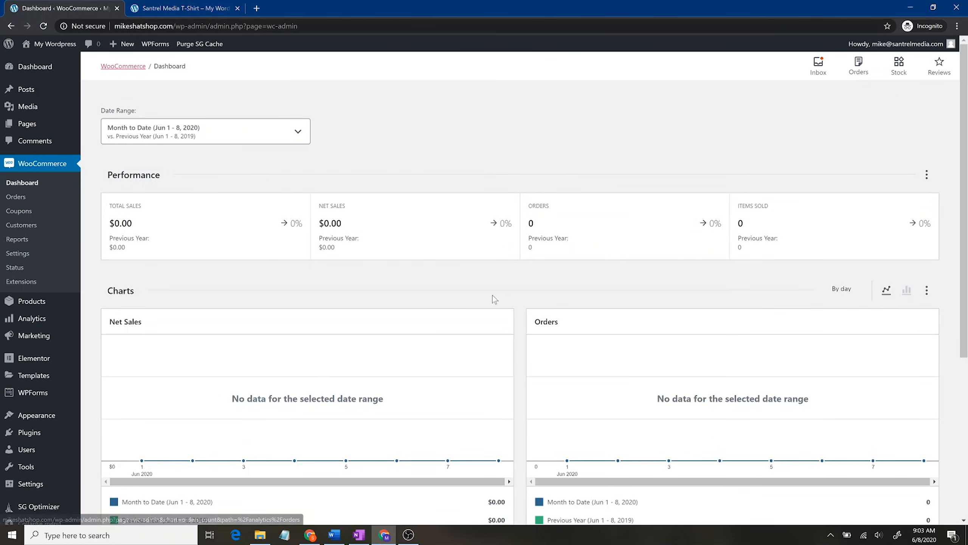
pyautogui.click(25, 201)
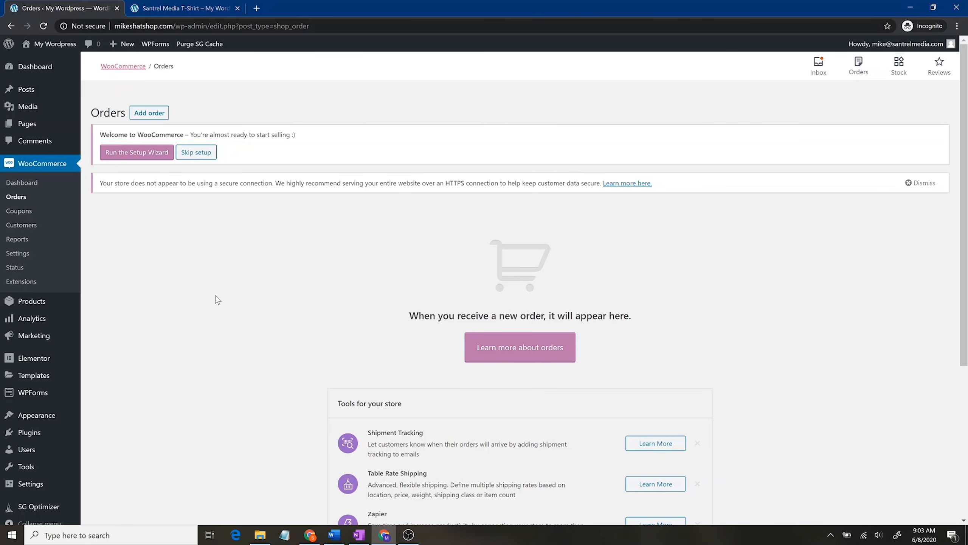
pyautogui.click(22, 212)
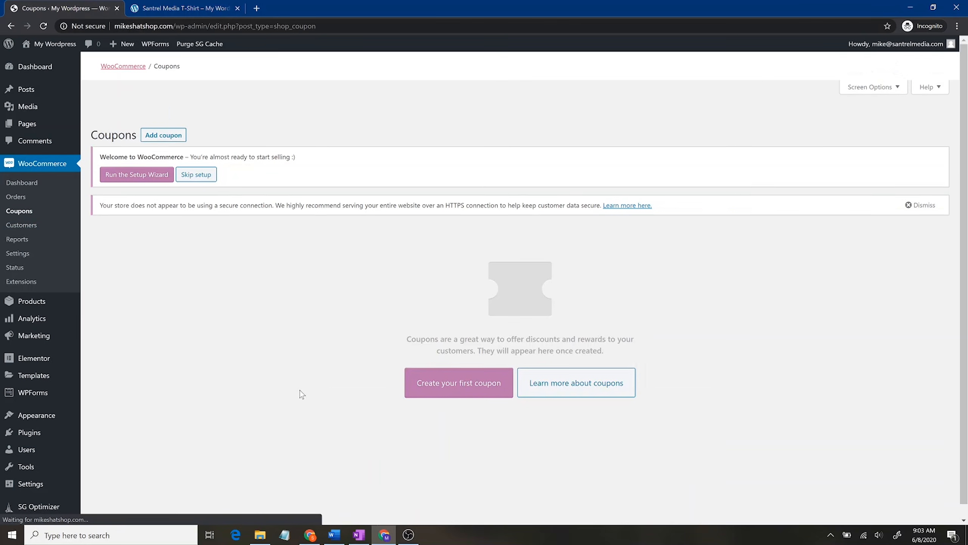
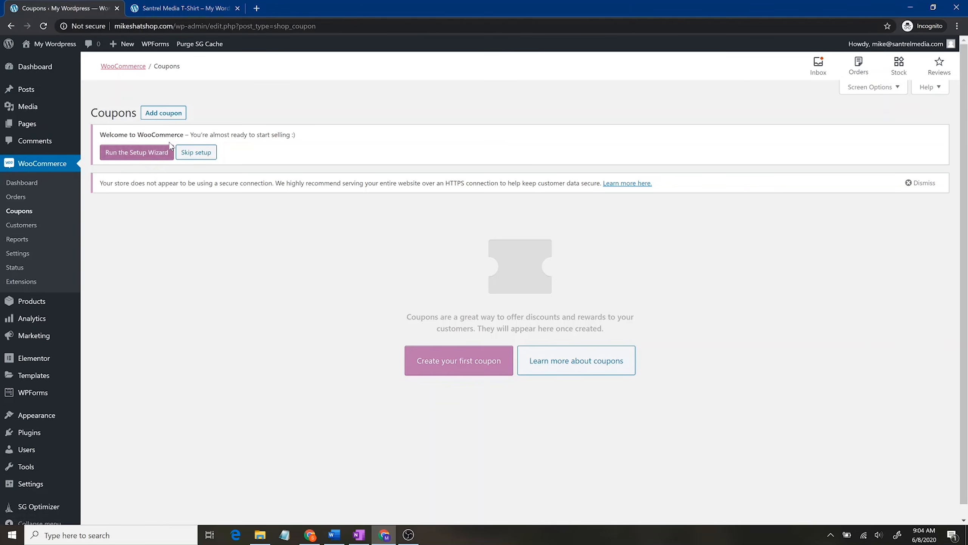
# Step: Create coupon discount20, described 'Save 20% on anything in the store!', as a 20% percentage discount
pyautogui.click(174, 114)
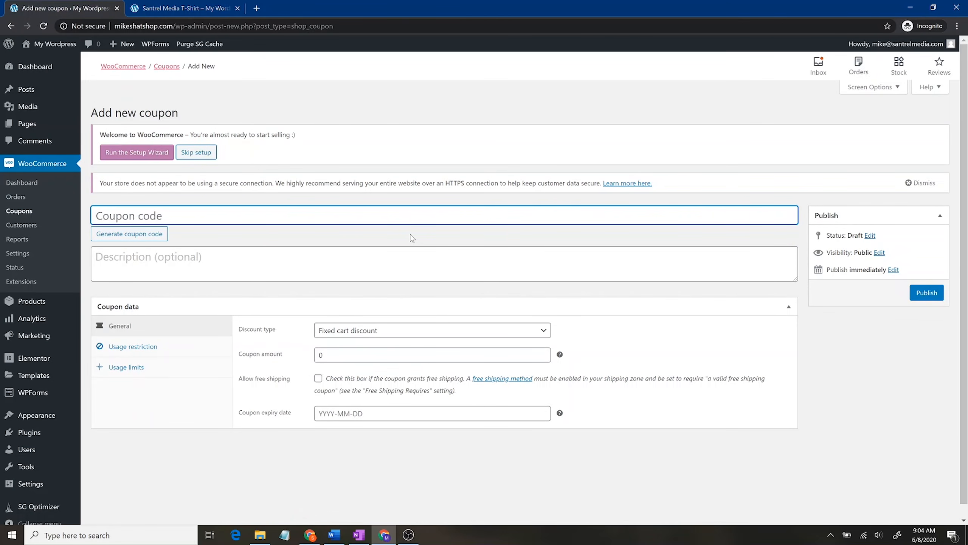
pyautogui.write('discount20')
pyautogui.press('Tab')
pyautogui.press('Tab')
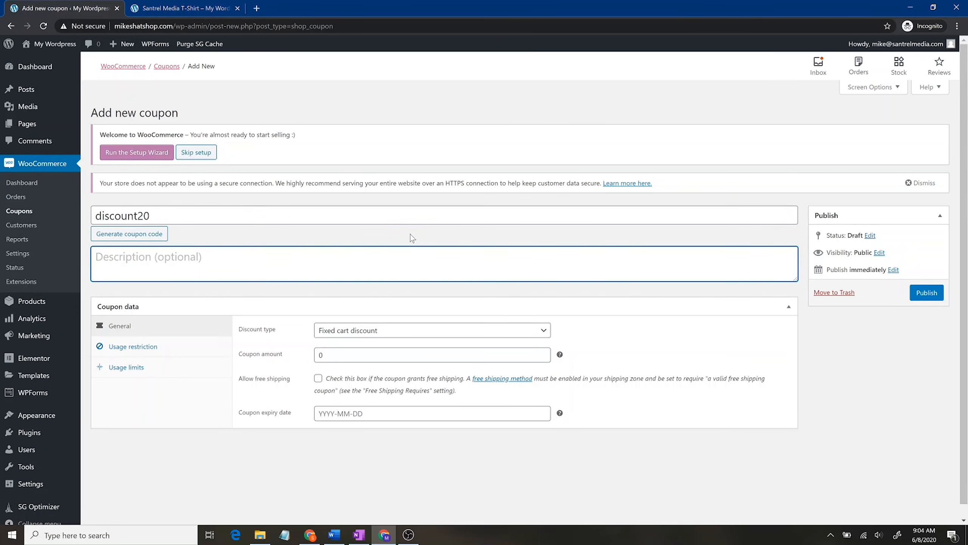
pyautogui.write('Save')
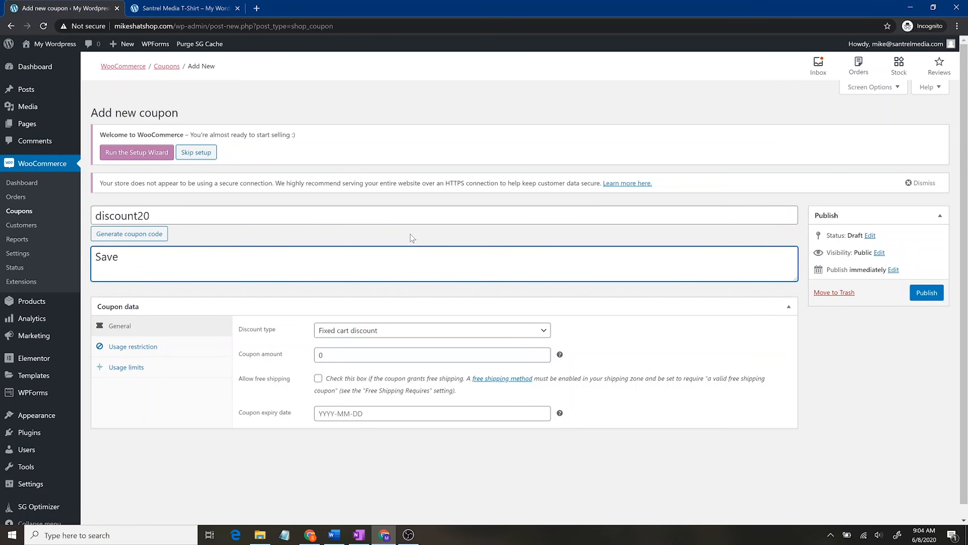
pyautogui.write(' 20% on anything in the store!')
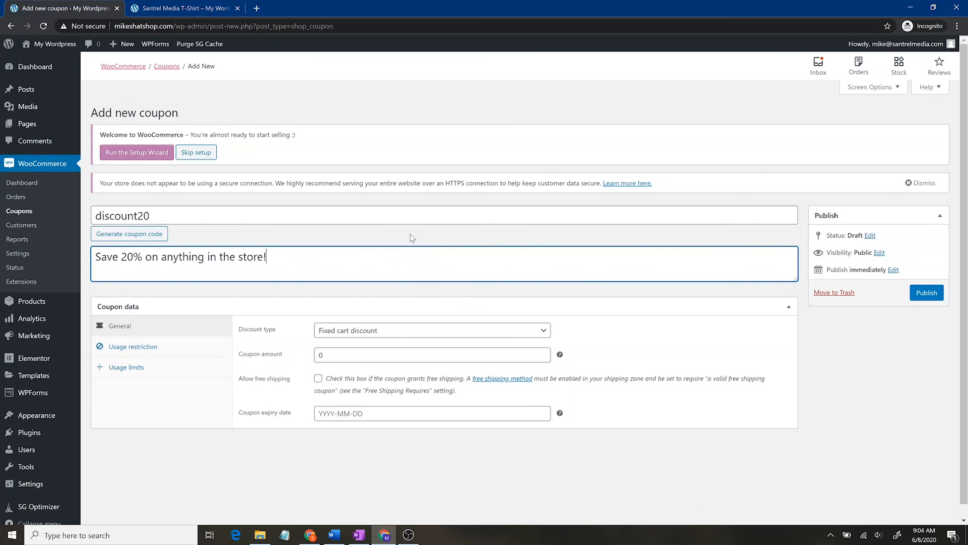
pyautogui.click(384, 331)
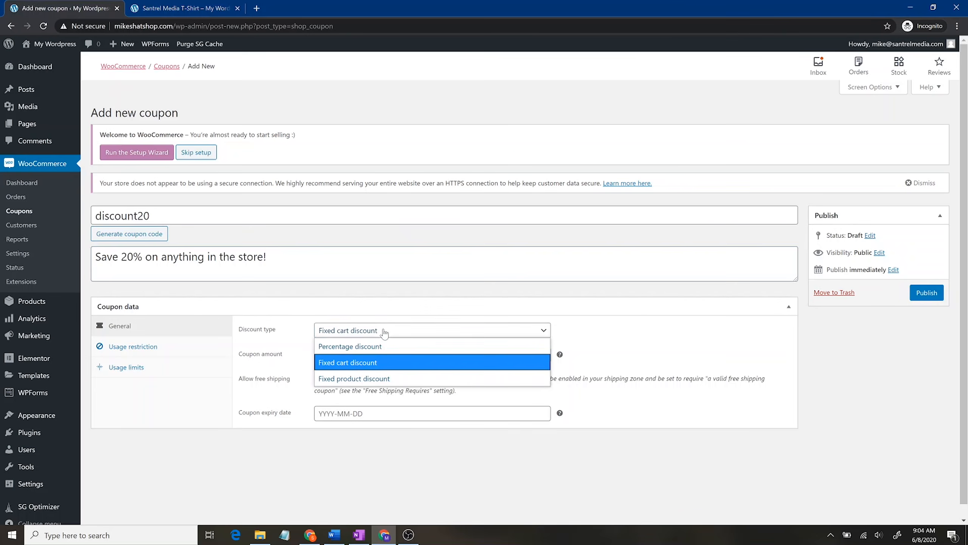
pyautogui.click(387, 346)
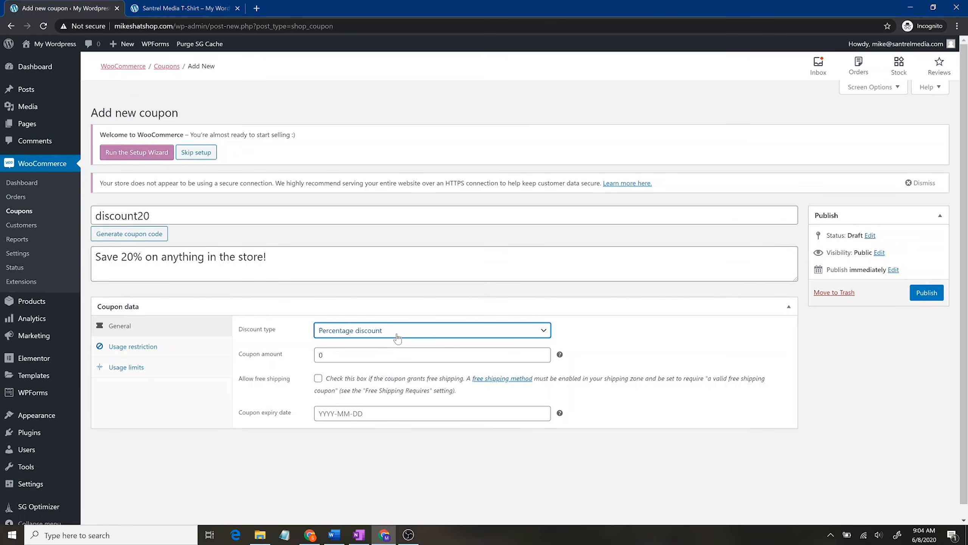
pyautogui.click(399, 334)
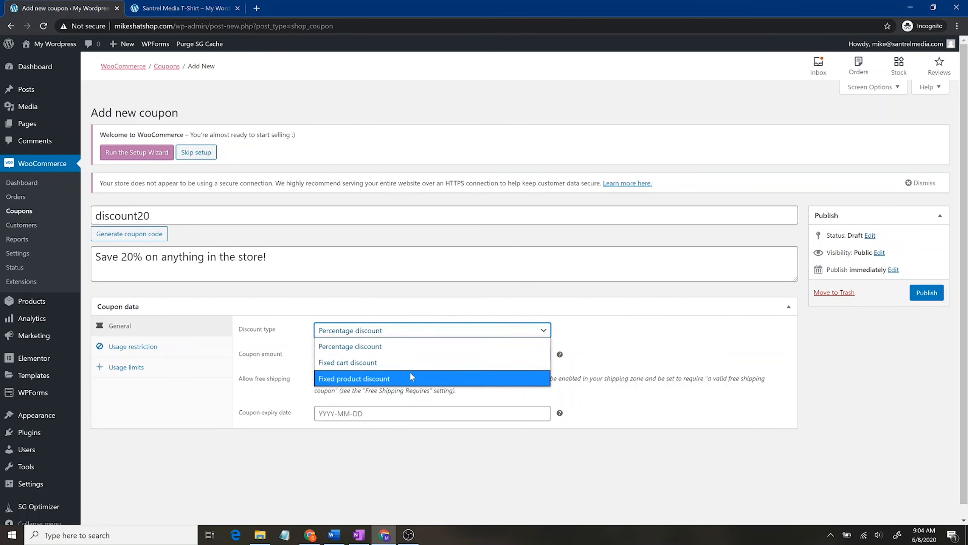
pyautogui.click(419, 351)
pyautogui.moveTo(335, 356); pyautogui.dragTo(302, 357)
pyautogui.write('20%')
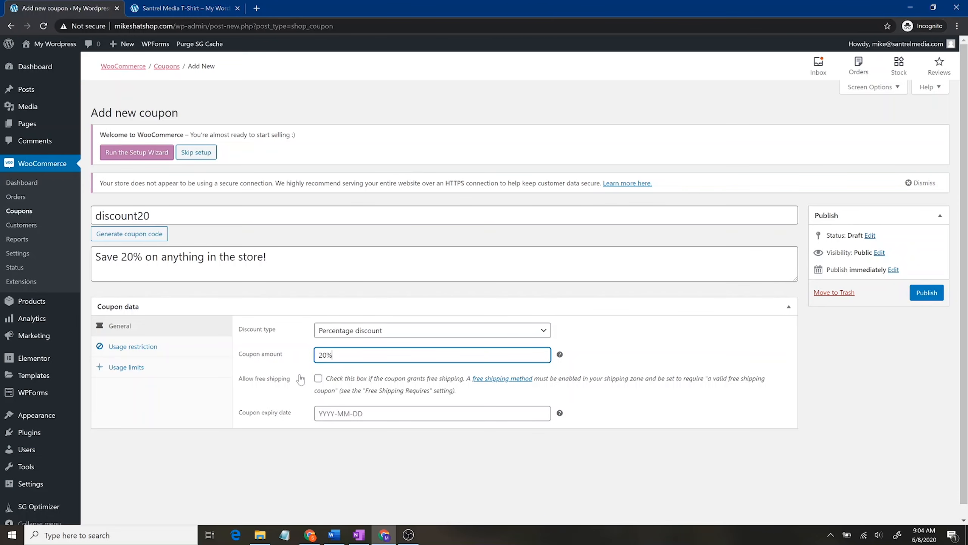
# Step: Grant free shipping, leave no expiry date and unlimited usage, then publish the coupon
pyautogui.click(318, 378)
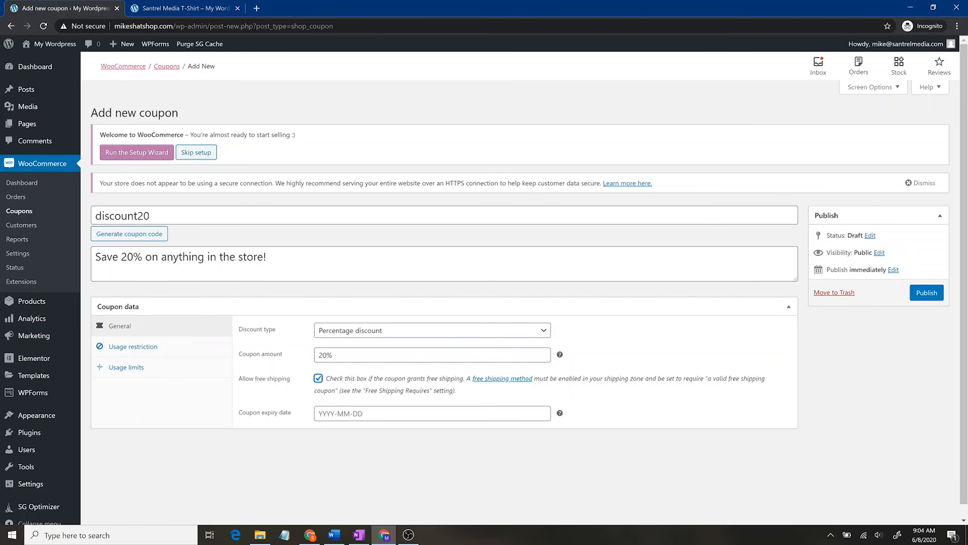
pyautogui.click(419, 413)
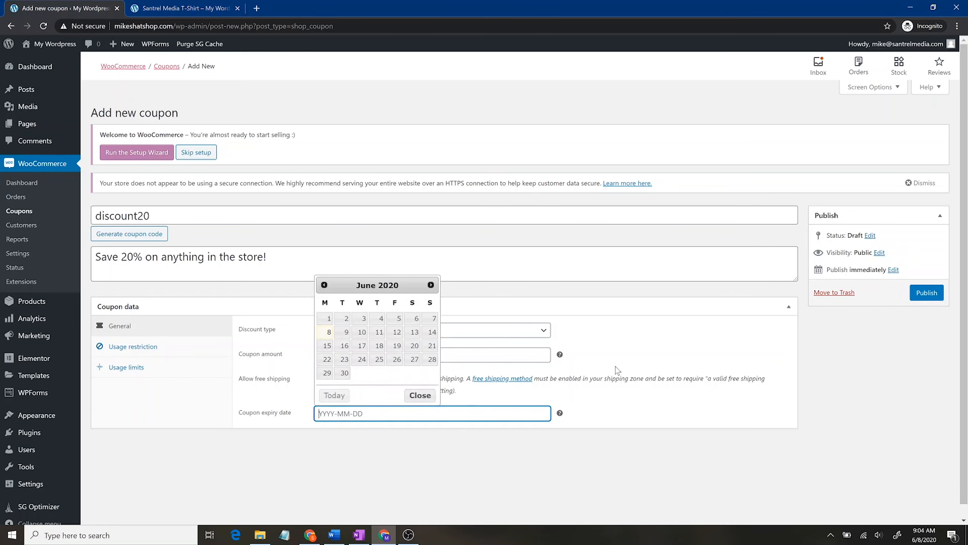
pyautogui.click(702, 394)
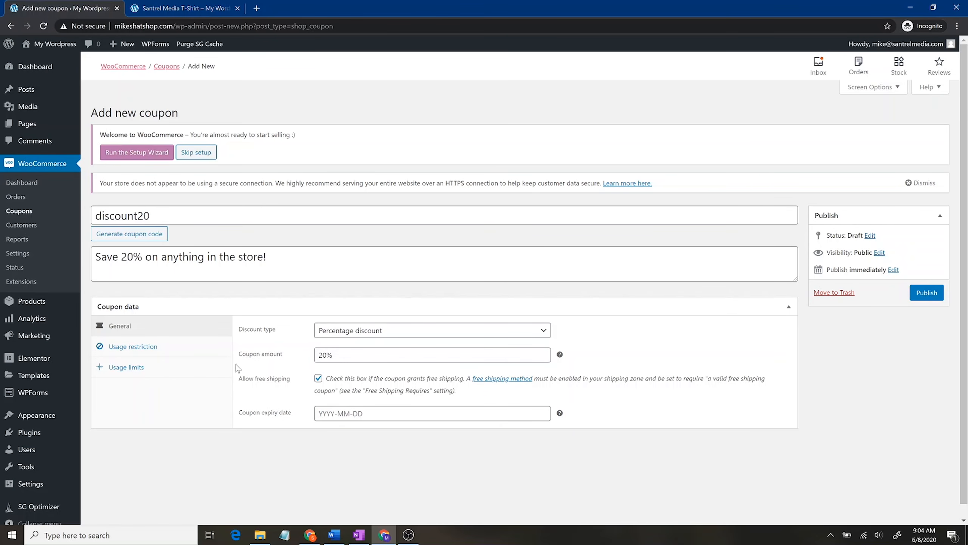
pyautogui.click(212, 345)
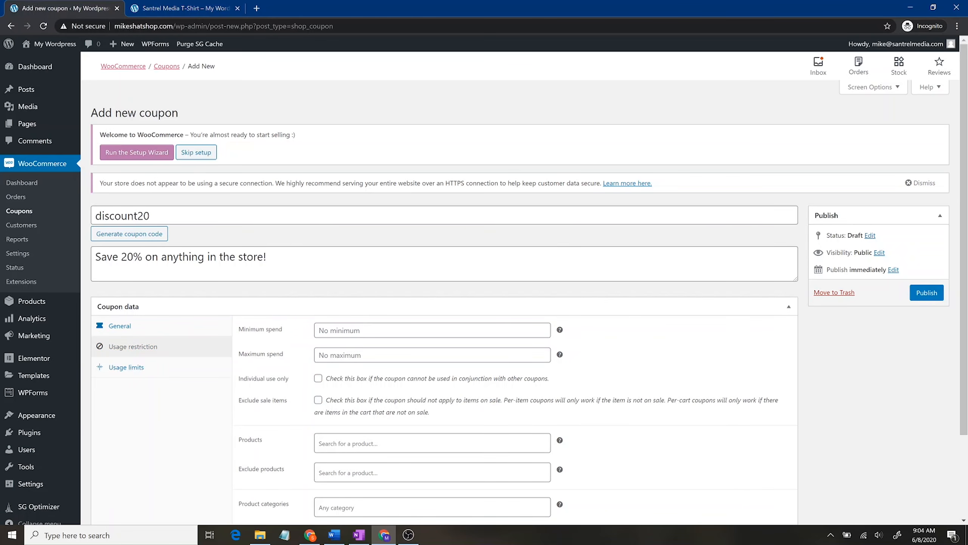
pyautogui.scroll(-3, 422, 375)
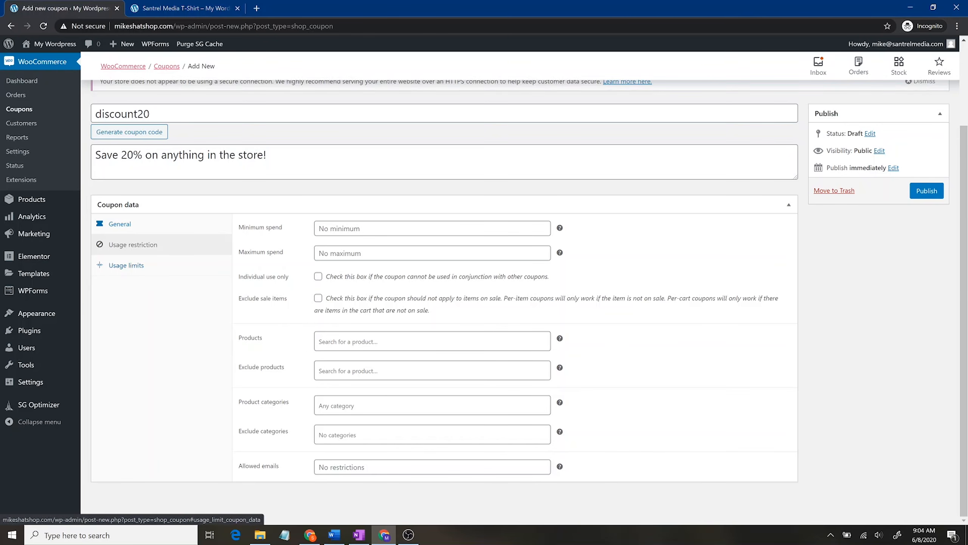
pyautogui.click(163, 266)
pyautogui.click(341, 318)
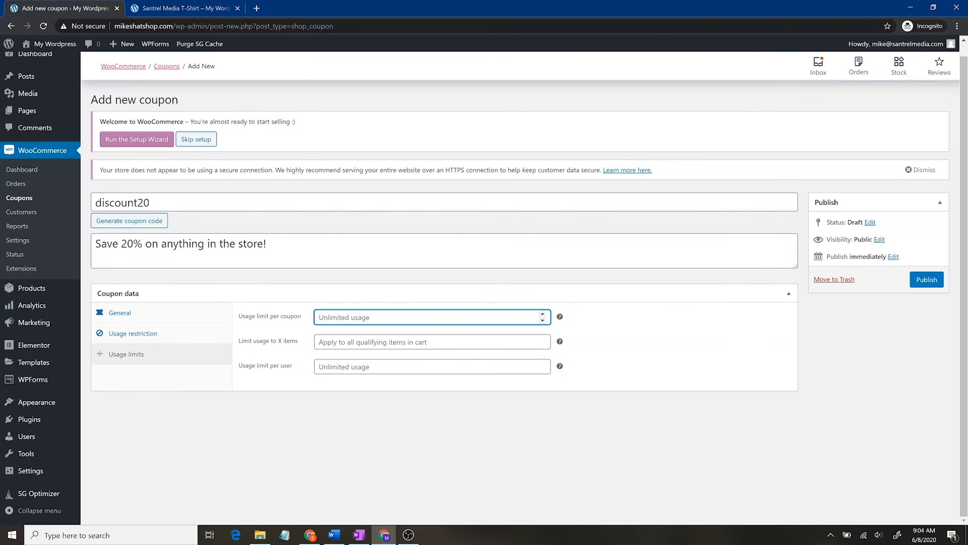
pyautogui.click(543, 316)
pyautogui.press('BackSpace')
pyautogui.click(926, 280)
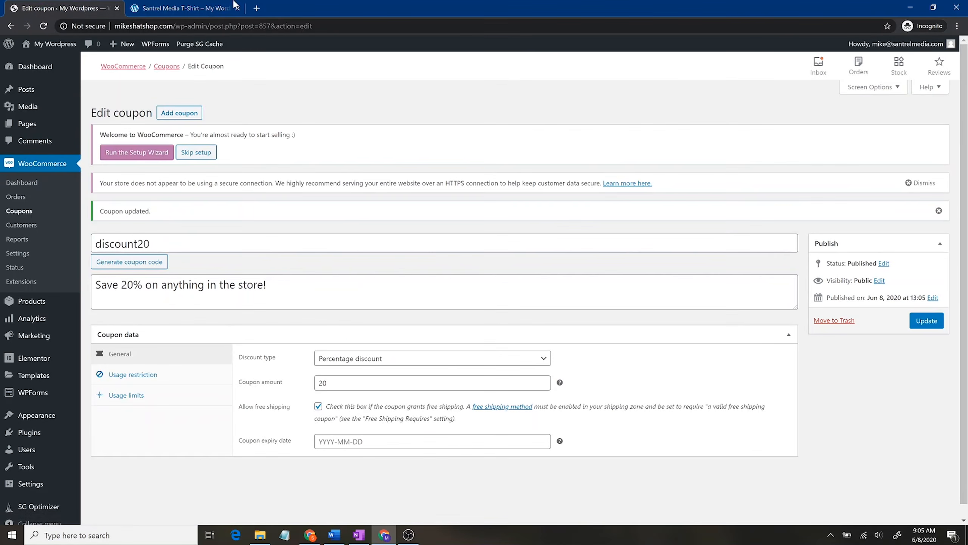
# Step: Add the Santrel Media T-Shirt to the cart from its product page and view the cart
pyautogui.click(183, 8)
pyautogui.click(582, 207)
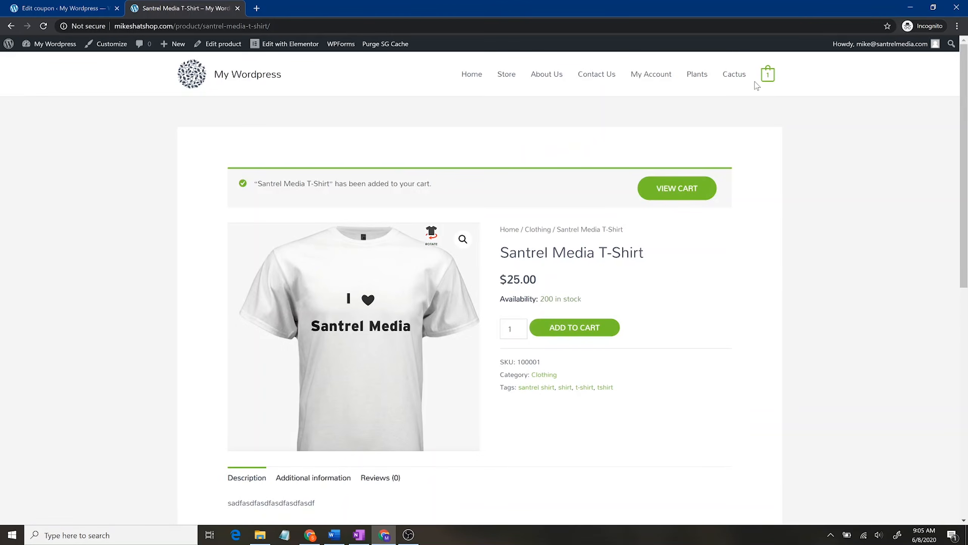
pyautogui.click(769, 75)
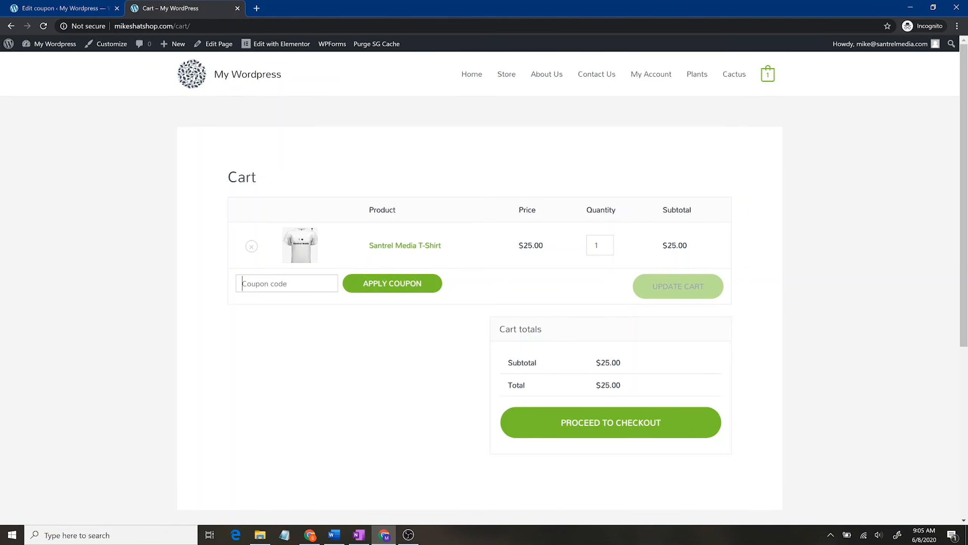
# Step: Apply coupon discount20, taking $5.00 off the $25.00 T-shirt for a $20.00 total
pyautogui.write('discount20')
pyautogui.click(365, 285)
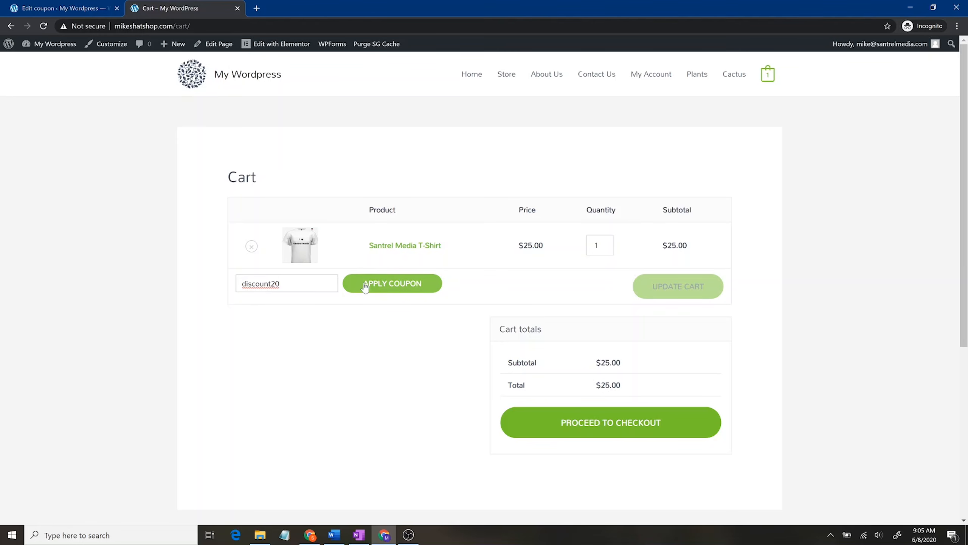
pyautogui.scroll(-3, 723, 414)
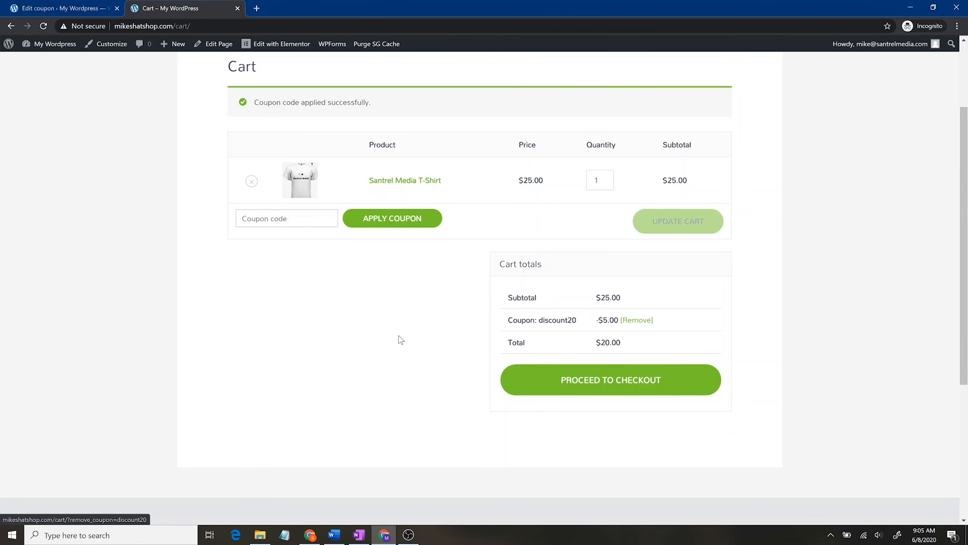
pyautogui.scroll(3, 399, 336)
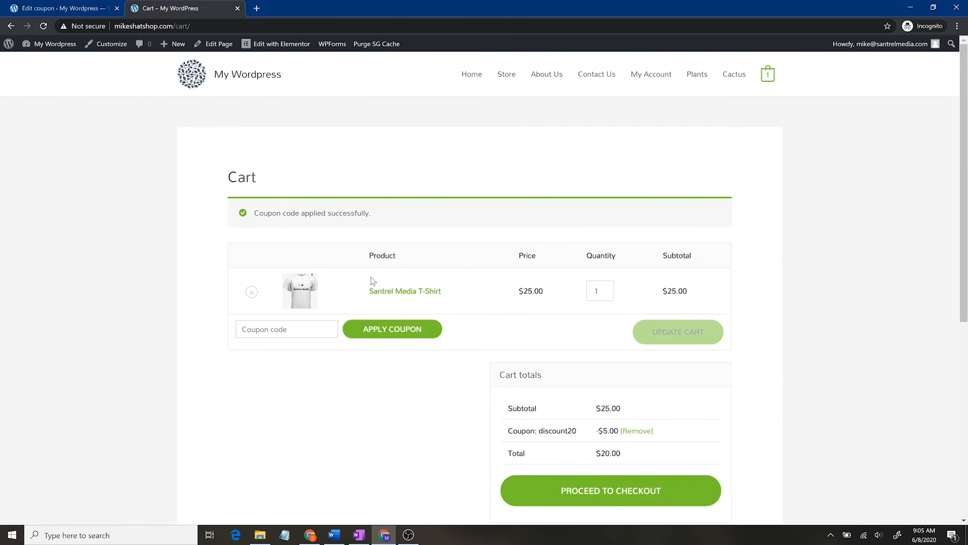
pyautogui.scroll(-4, 405, 305)
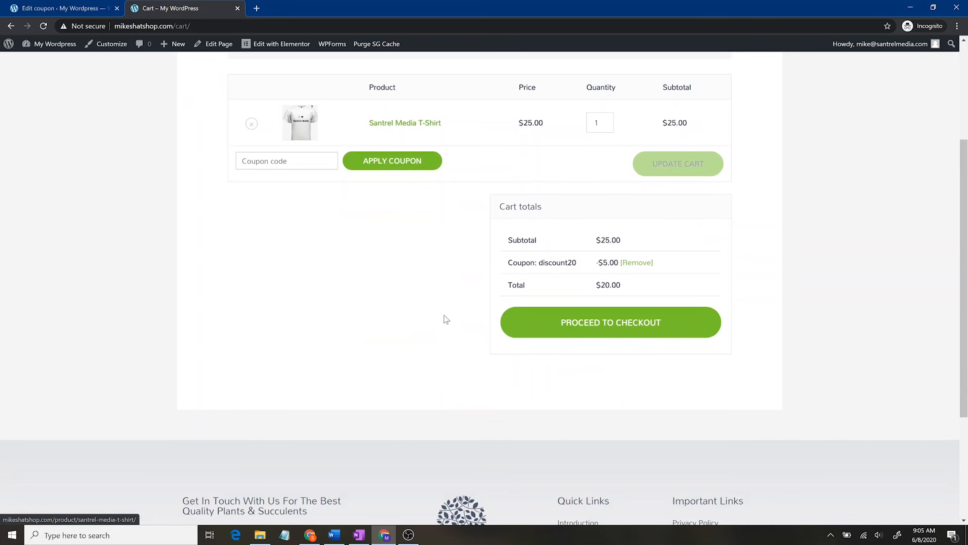
pyautogui.scroll(4, 750, 362)
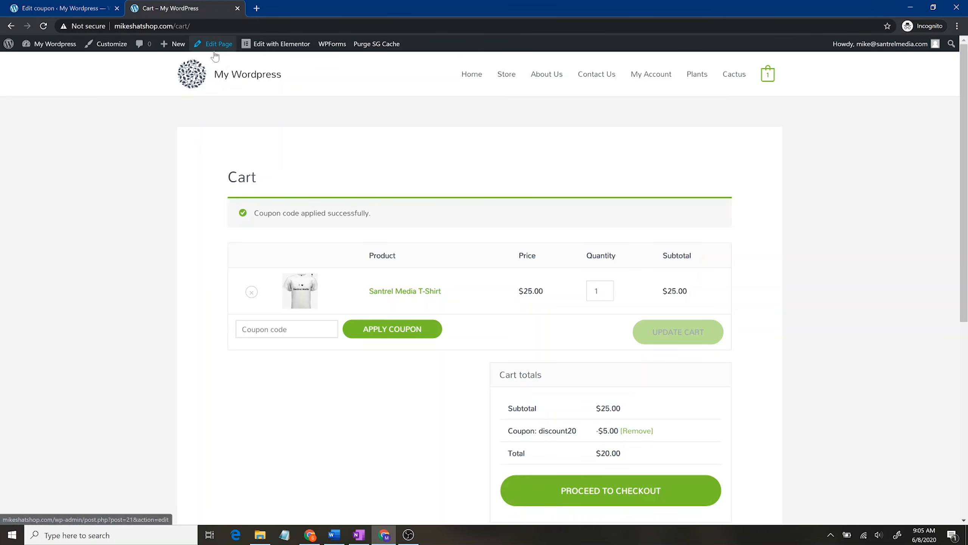
# Step: Check the admin Customers, Reports and Analytics Revenue pages, ending on the 13-item Products list
pyautogui.click(62, 8)
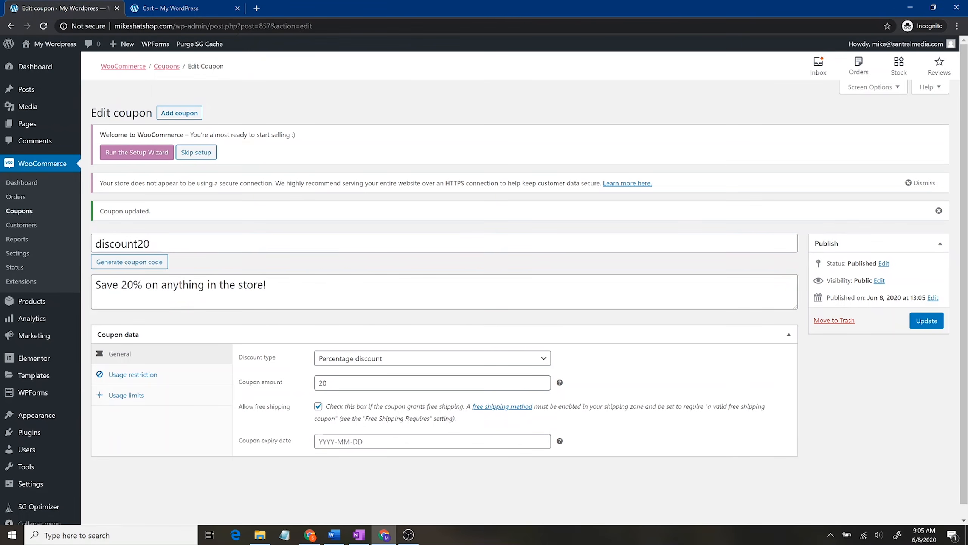
pyautogui.click(34, 227)
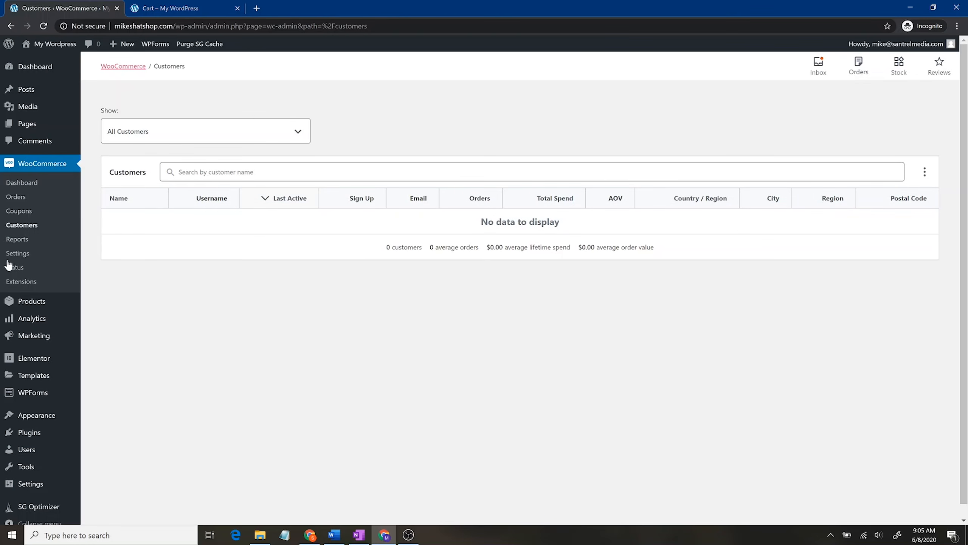
pyautogui.click(38, 226)
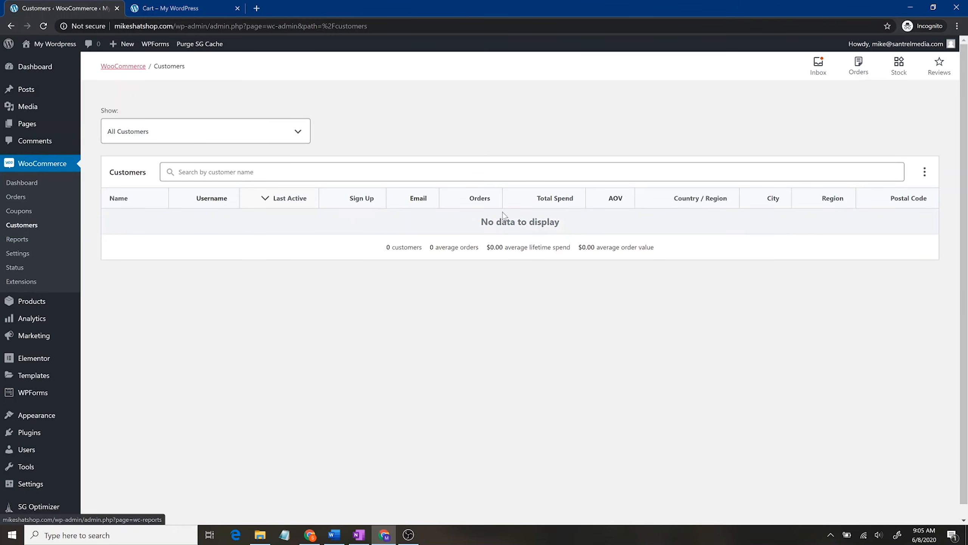
pyautogui.click(23, 238)
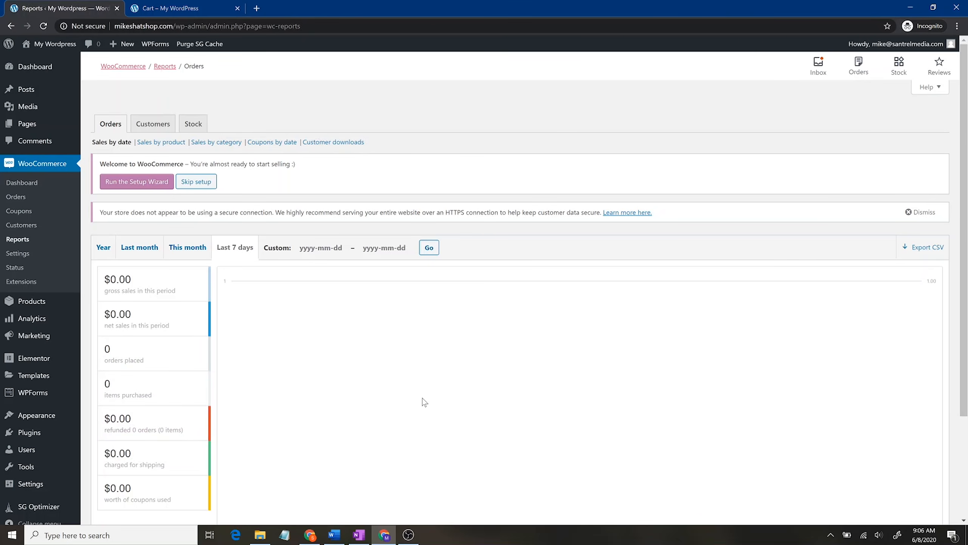
pyautogui.scroll(-3, 515, 378)
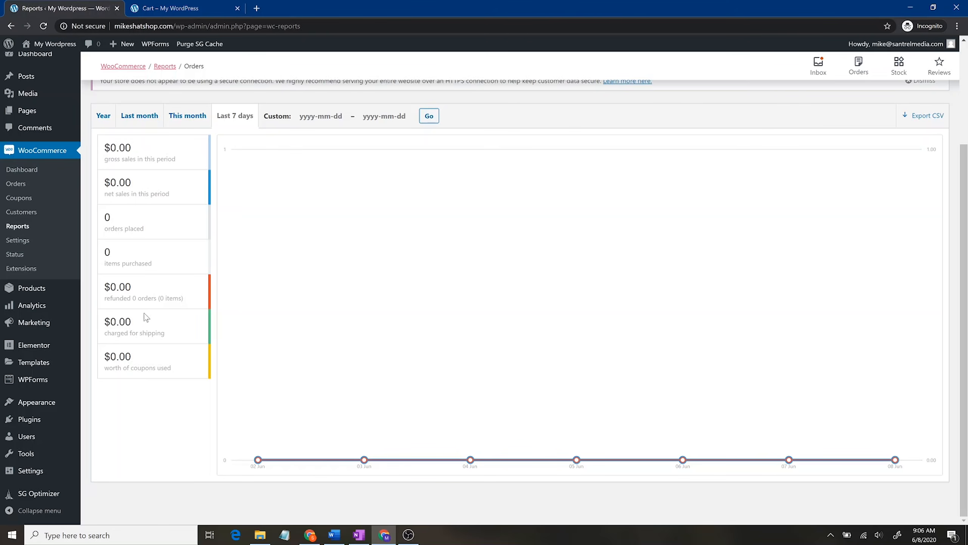
pyautogui.click(45, 311)
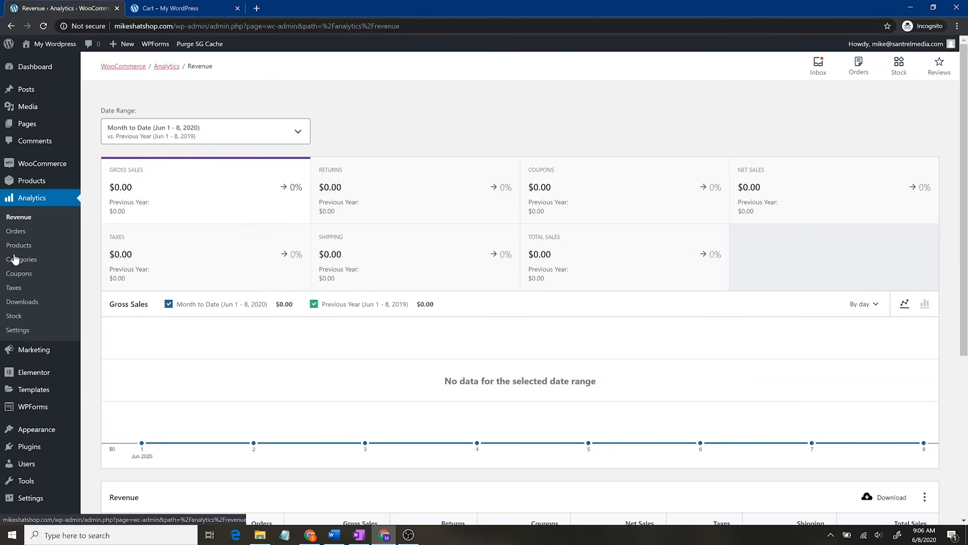
pyautogui.click(30, 188)
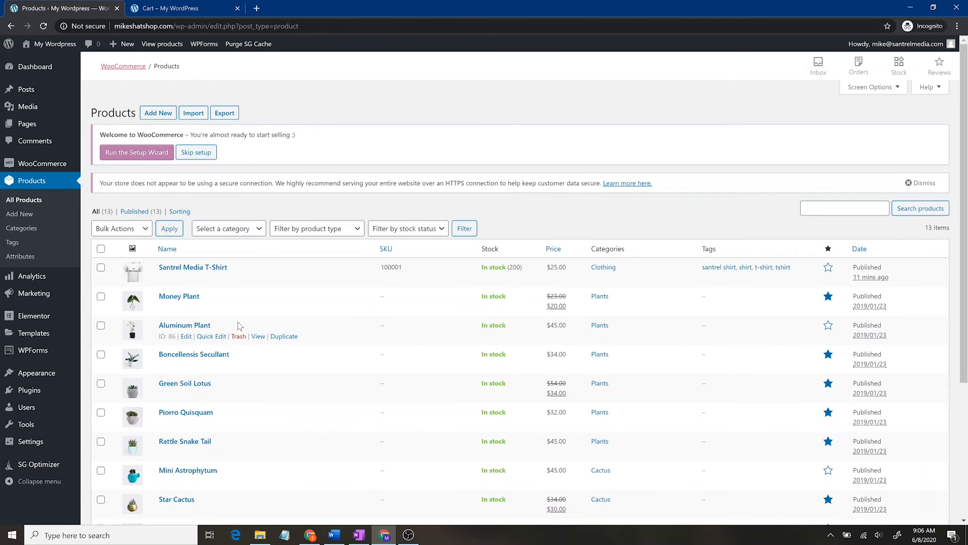
# Step: Move the eight cactus and plant products, Old Lady Cactus through Cleistocactus, to the trash
pyautogui.scroll(-5, 237, 316)
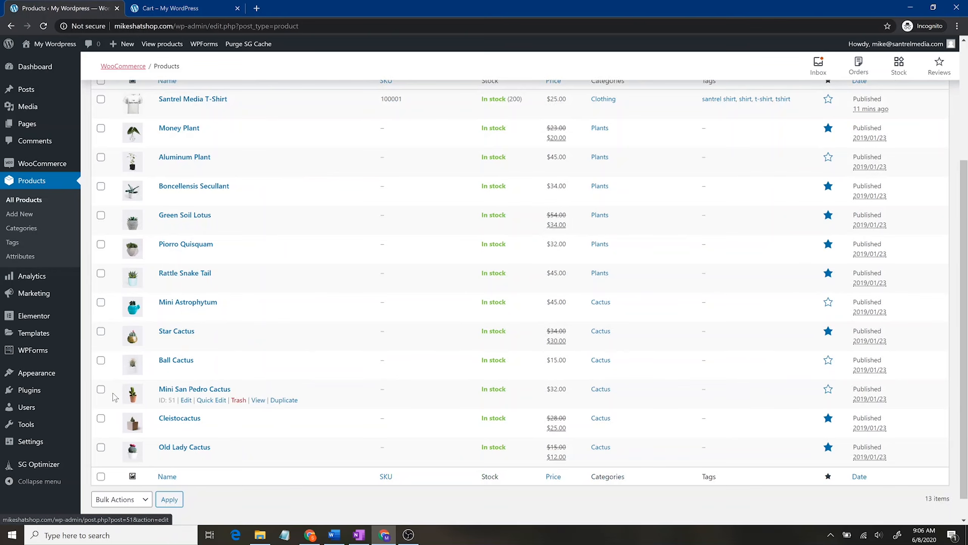
pyautogui.click(101, 447)
pyautogui.click(101, 244)
pyautogui.click(101, 273)
pyautogui.click(101, 302)
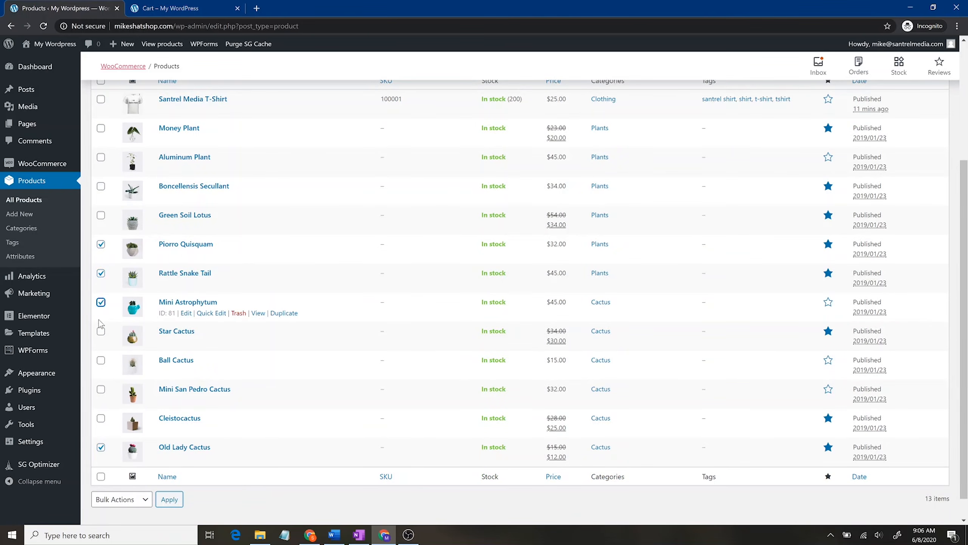
pyautogui.click(101, 331)
pyautogui.click(101, 360)
pyautogui.click(101, 390)
pyautogui.click(100, 418)
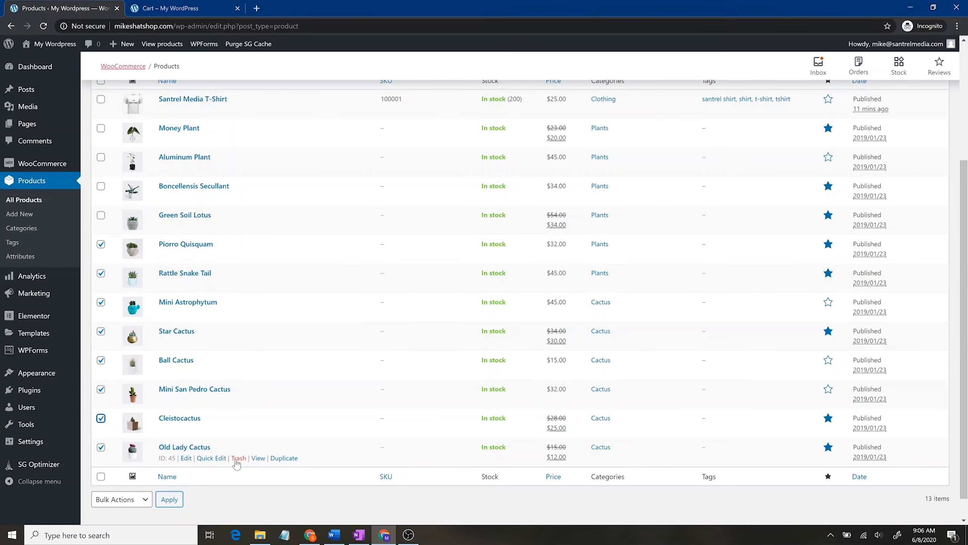
pyautogui.scroll(5, 266, 277)
pyautogui.click(131, 228)
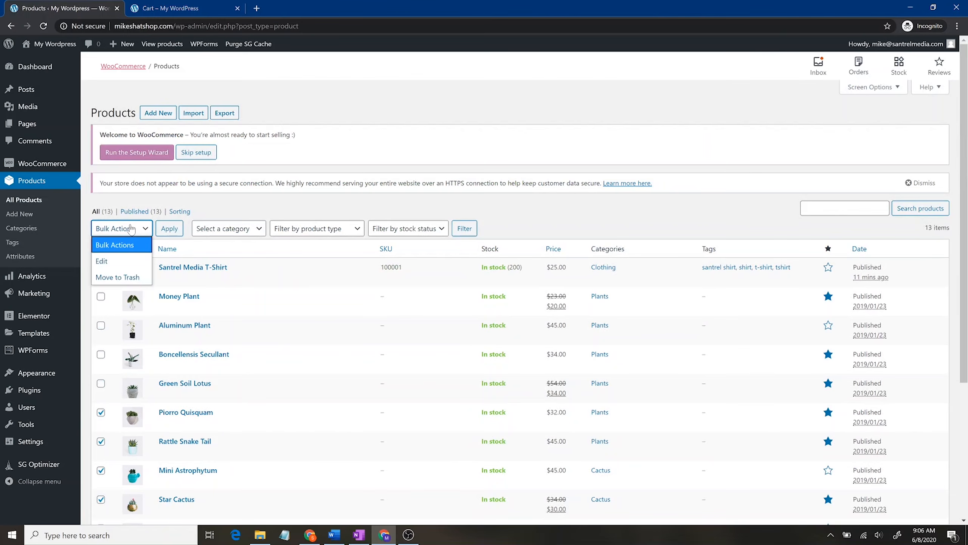
pyautogui.click(117, 277)
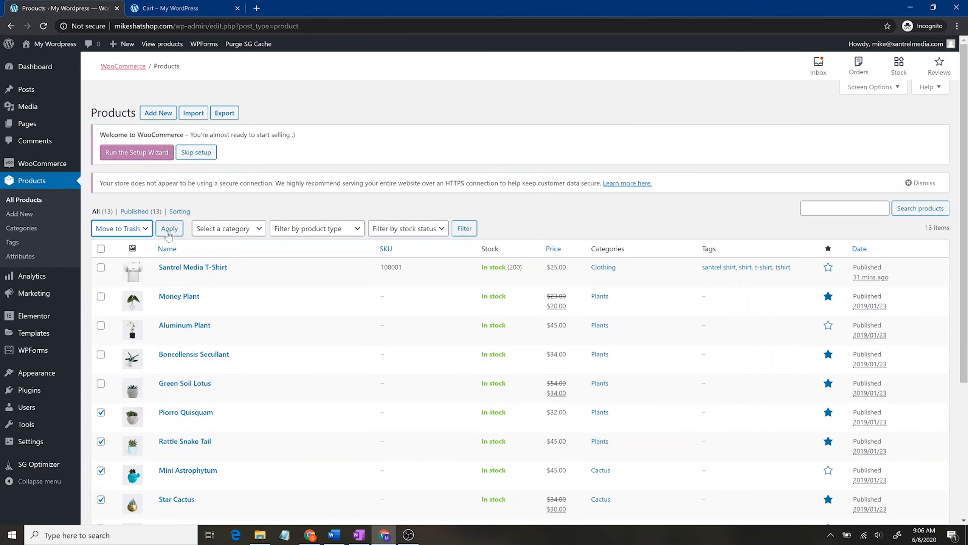
pyautogui.click(169, 233)
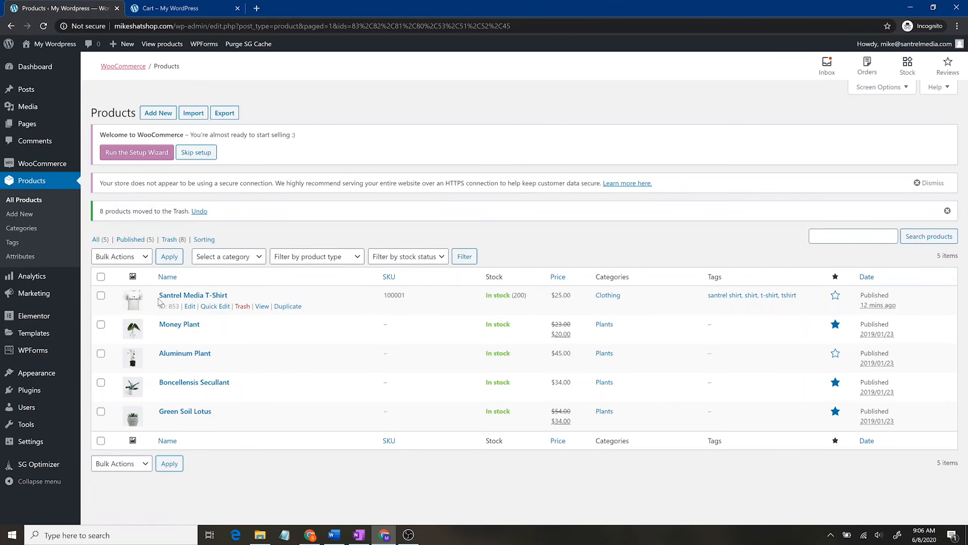
# Step: Empty the trash to delete them permanently and reload the remaining five-product list
pyautogui.click(167, 238)
pyautogui.click(126, 230)
pyautogui.click(103, 248)
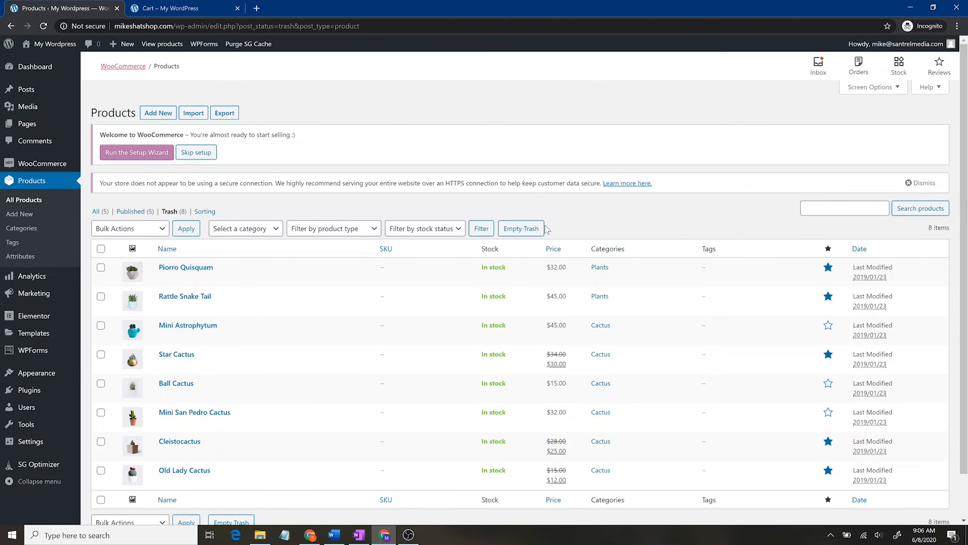
pyautogui.click(537, 233)
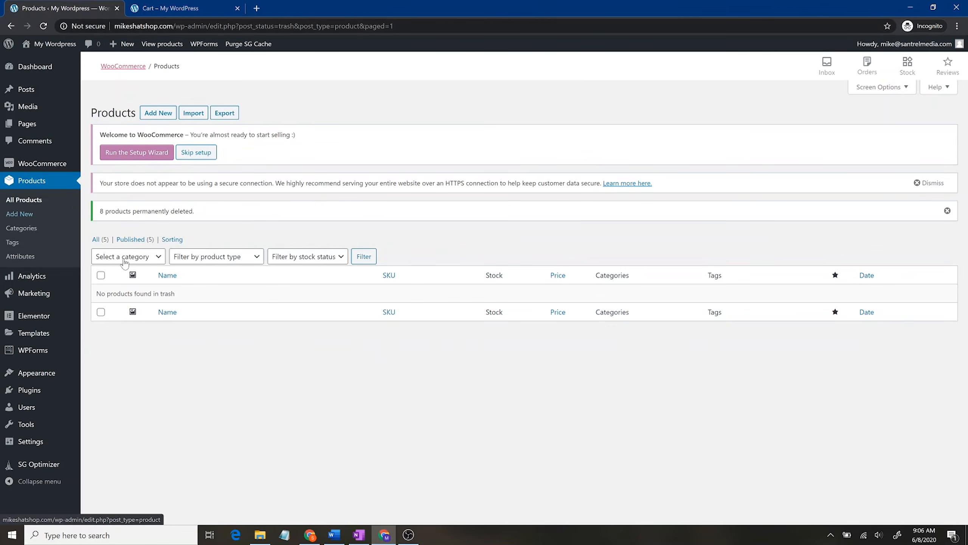
pyautogui.click(96, 242)
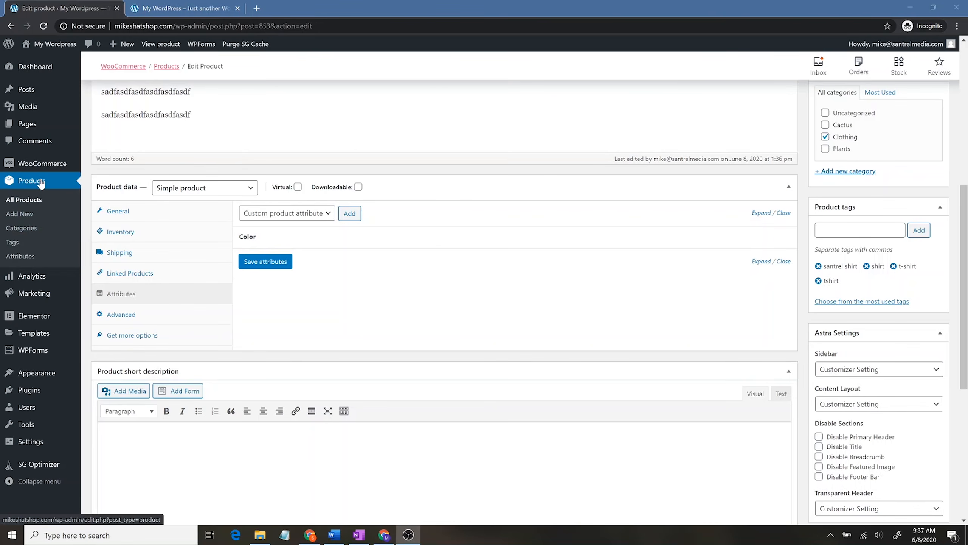
pyautogui.click(41, 184)
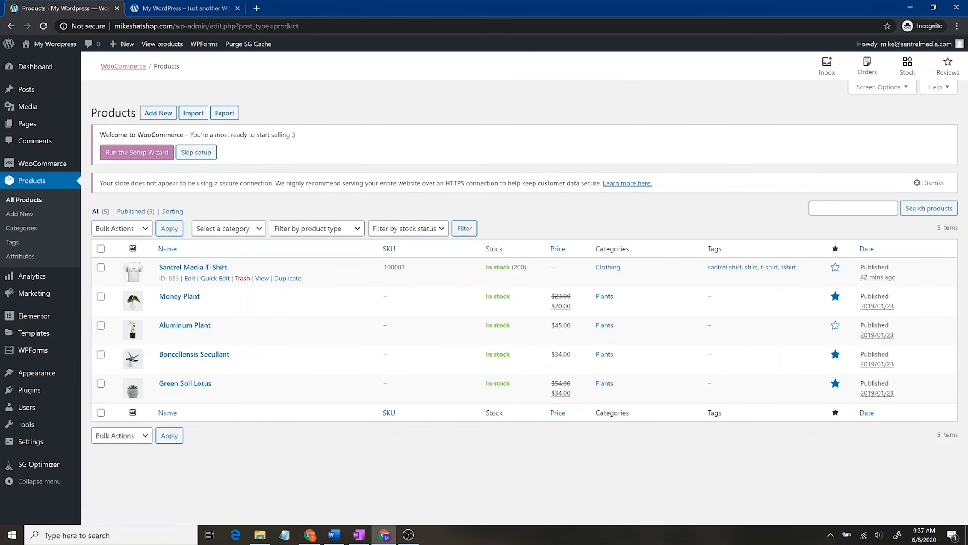
# Step: Open the Santrel Media T-Shirt product page from the storefront Store page
pyautogui.click(190, 5)
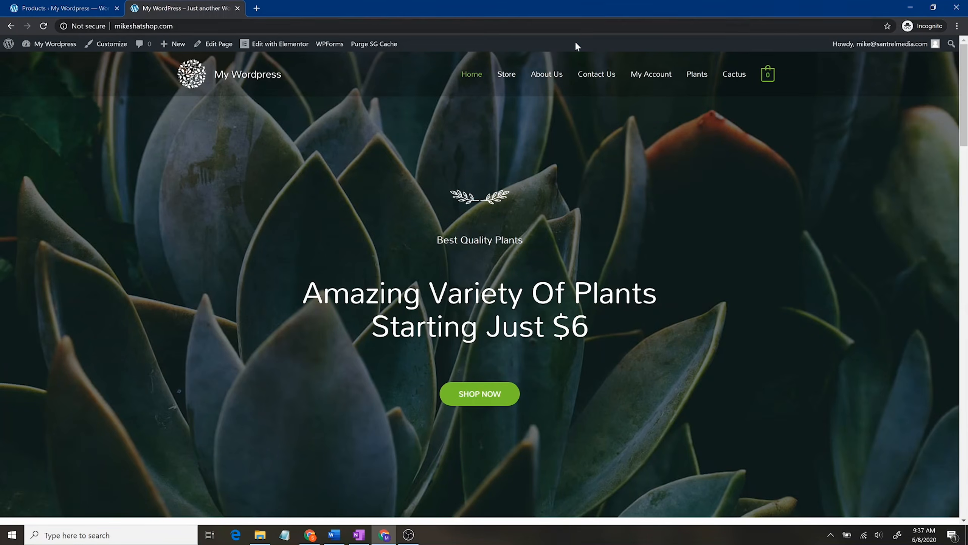
pyautogui.click(509, 75)
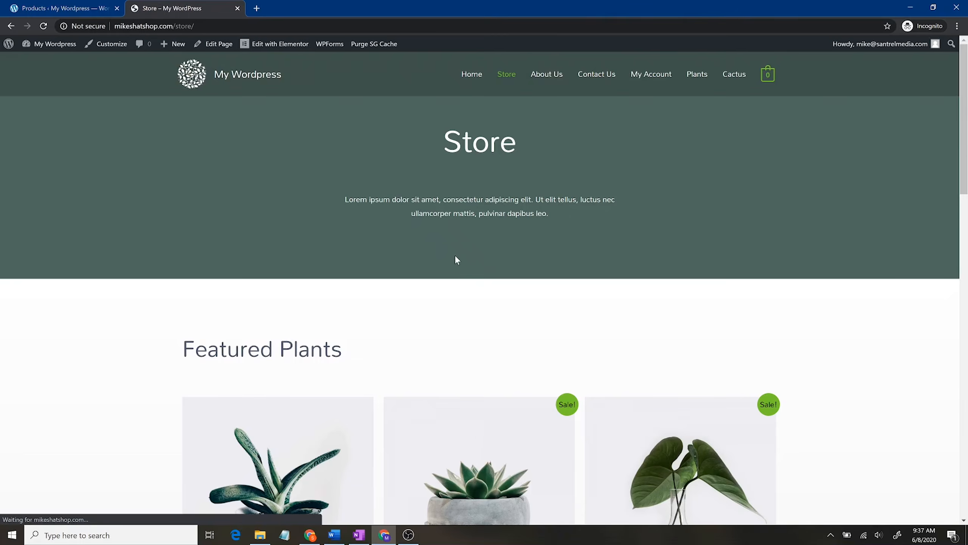
pyautogui.scroll(-20, 457, 258)
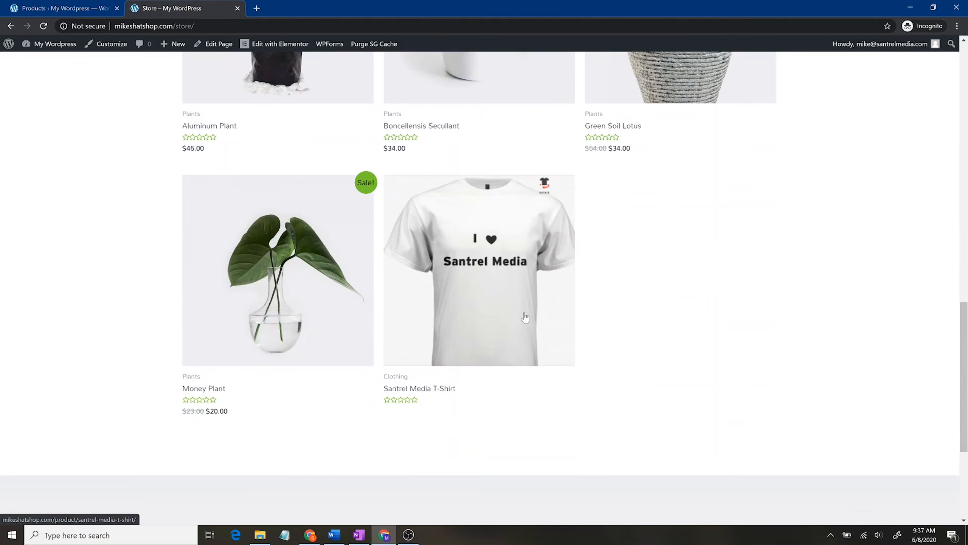
pyautogui.click(525, 318)
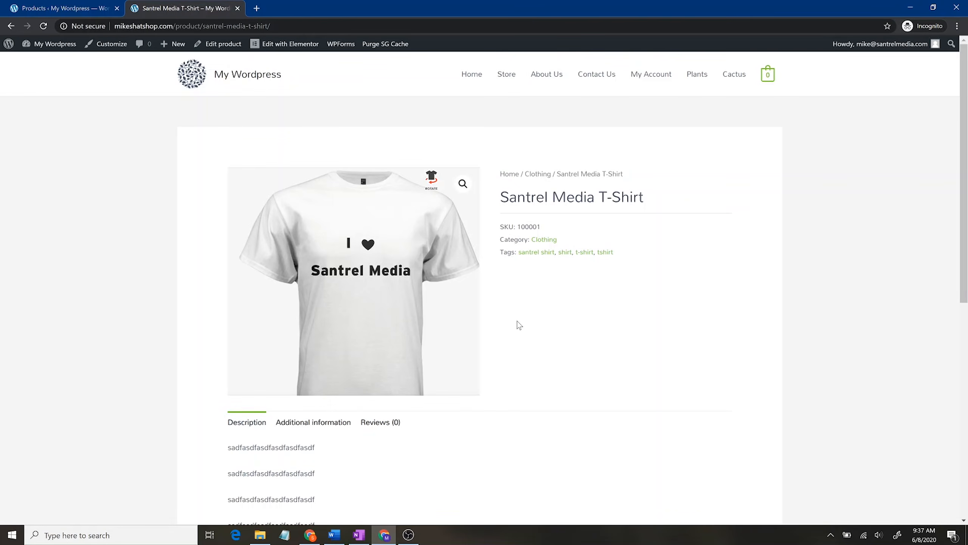
pyautogui.scroll(-4, 518, 321)
pyautogui.scroll(4, 534, 267)
# Step: View its Additional information: 2 lbs, 12 × 6 × 2 in, and White, Black, Blue, Grey colours
pyautogui.click(319, 424)
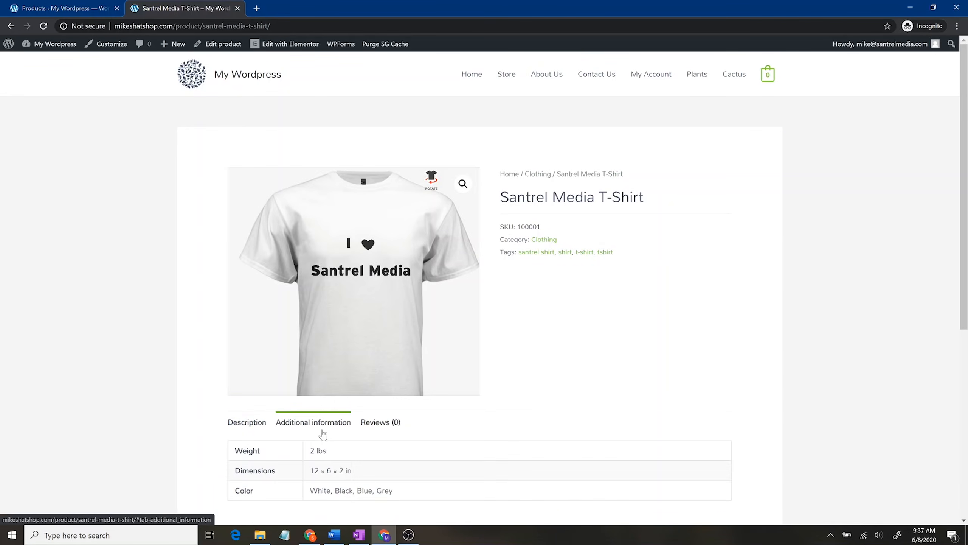
pyautogui.scroll(-2, 248, 449)
pyautogui.scroll(-2, 247, 448)
pyautogui.moveTo(416, 327); pyautogui.dragTo(311, 323)
pyautogui.click(331, 368)
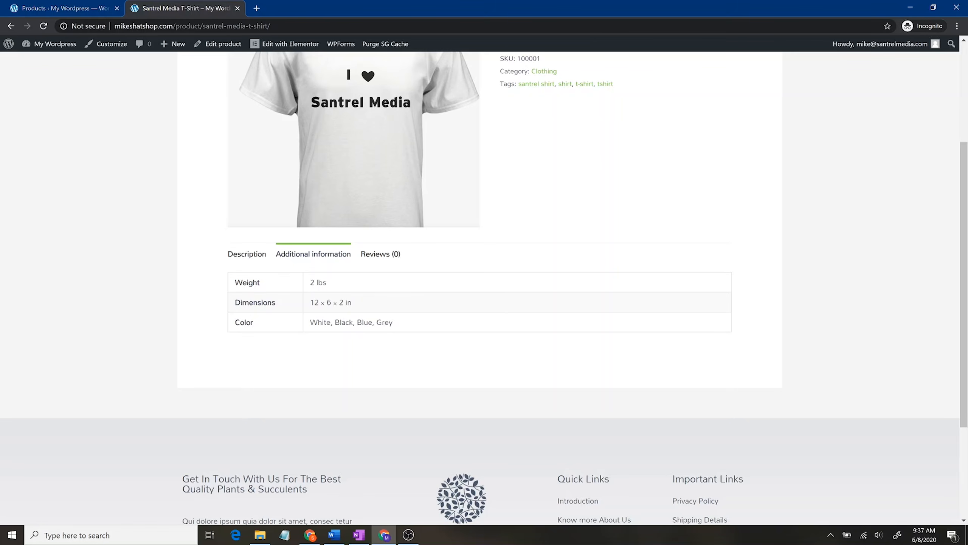
pyautogui.scroll(4, 373, 304)
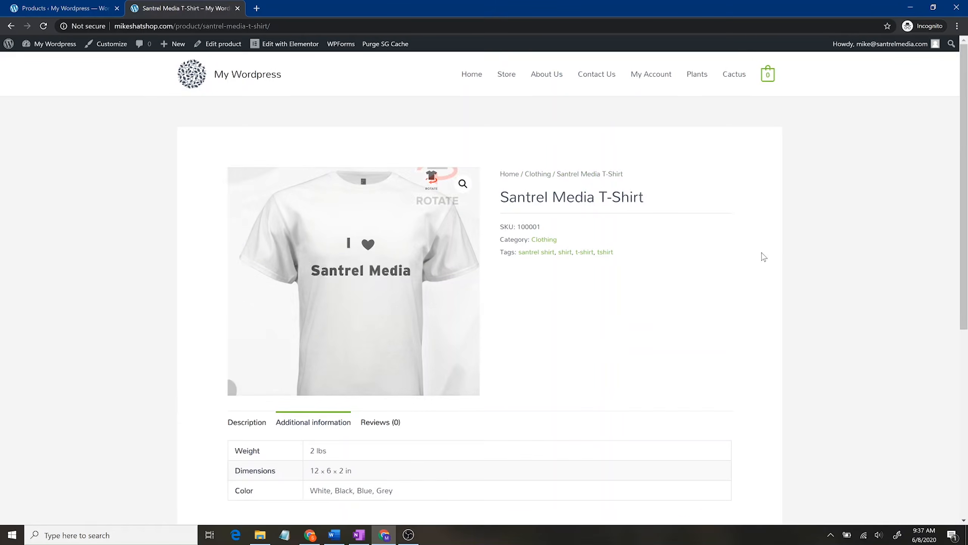
# Step: Edit the Santrel Media T-Shirt and change its product type from Simple to Variable product
pyautogui.click(92, 8)
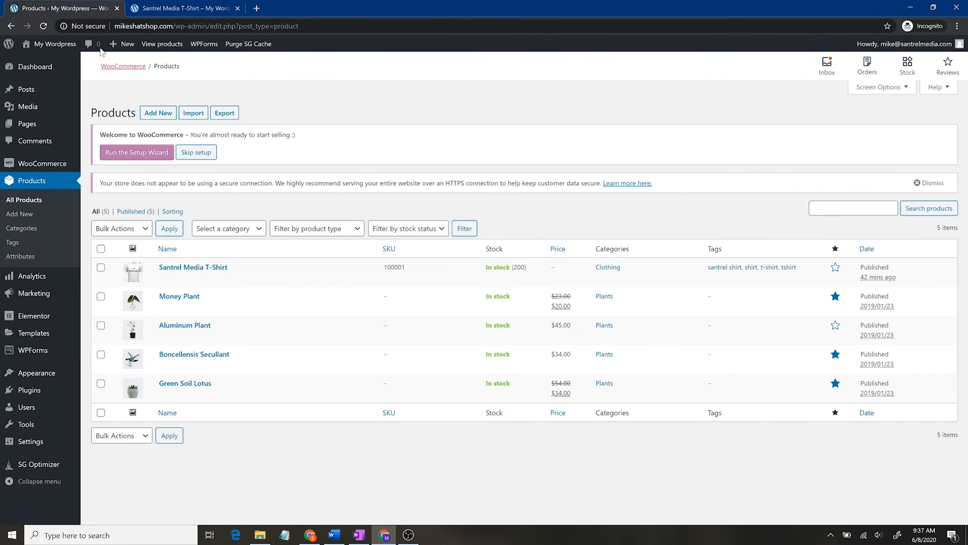
pyautogui.moveTo(193, 267)
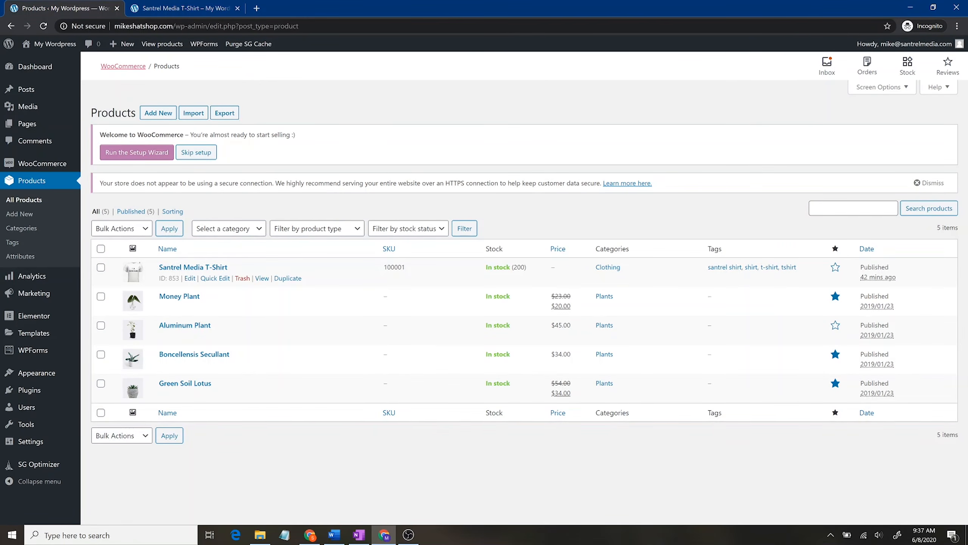
pyautogui.click(189, 279)
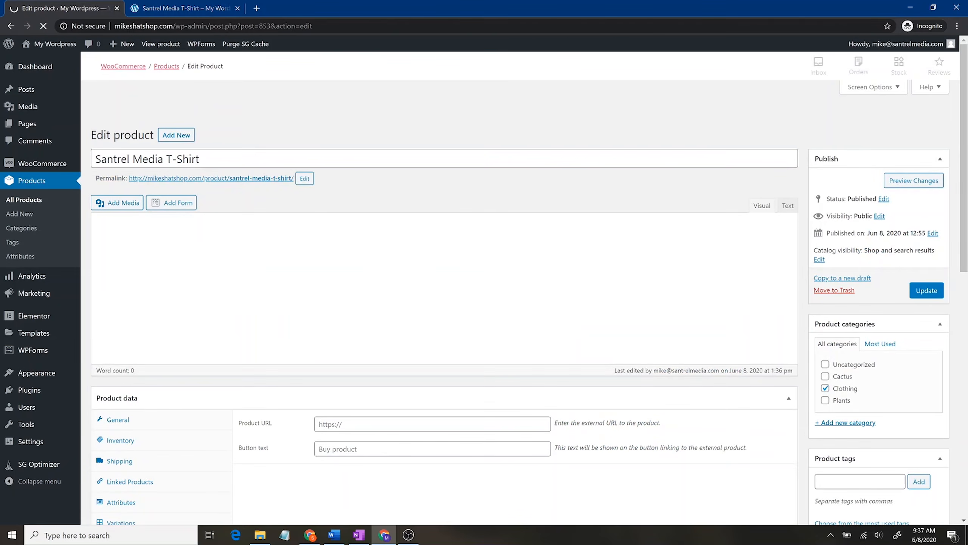
pyautogui.scroll(-2, 205, 295)
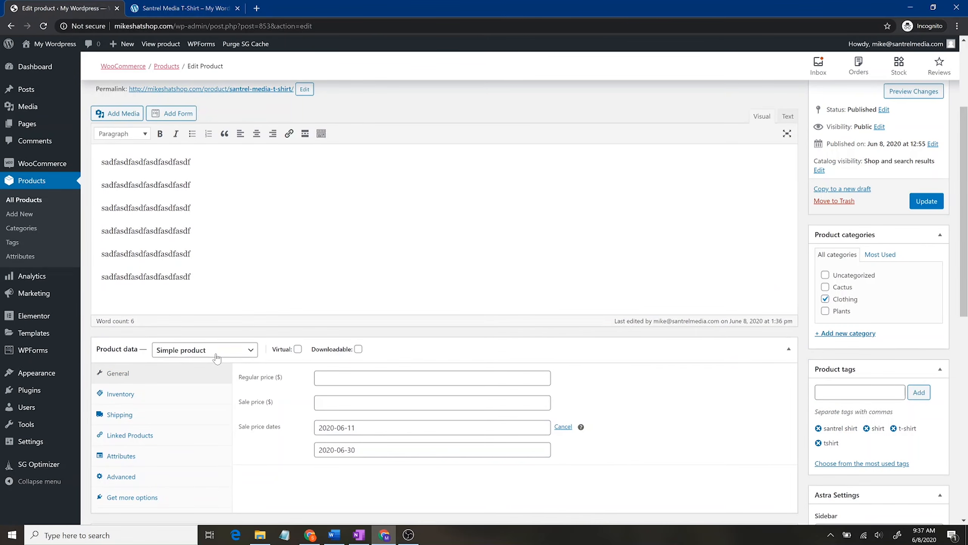
pyautogui.click(216, 358)
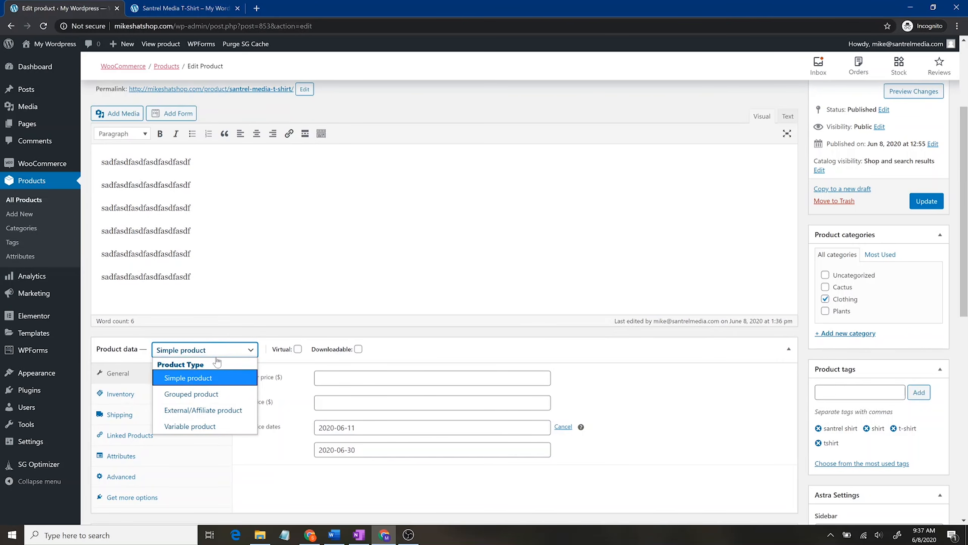
pyautogui.click(212, 426)
pyautogui.scroll(-4, 274, 370)
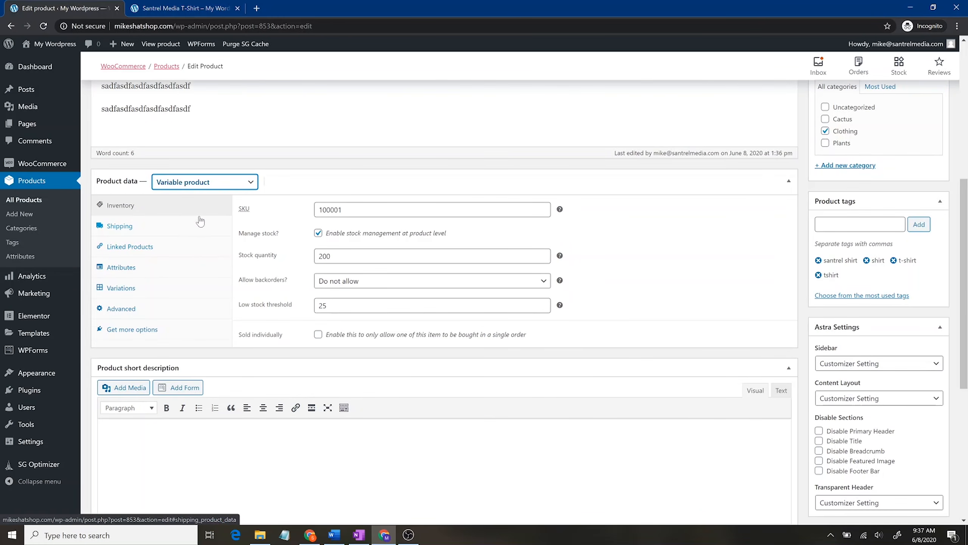
# Step: Mark the existing Color attribute as used for variations and save the attributes
pyautogui.click(172, 276)
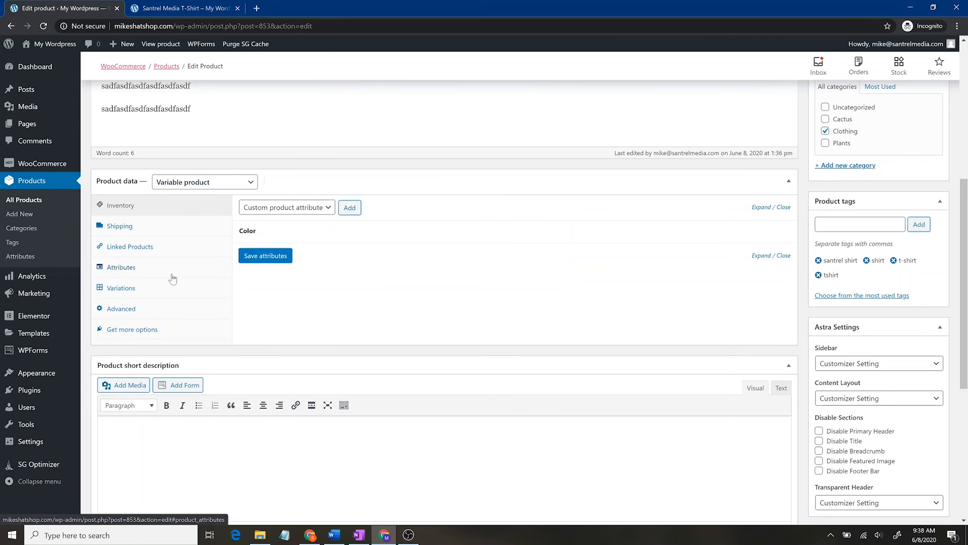
pyautogui.click(309, 238)
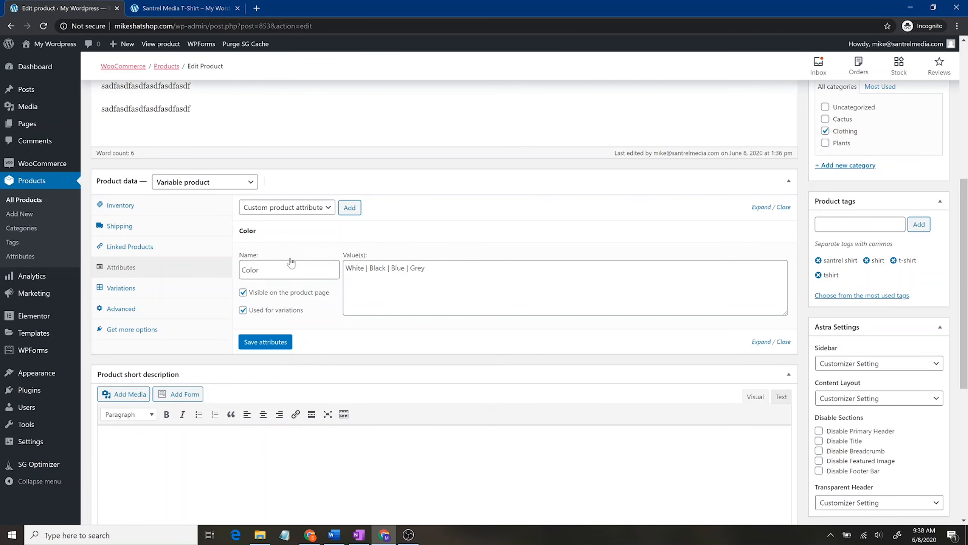
pyautogui.click(242, 310)
pyautogui.click(262, 342)
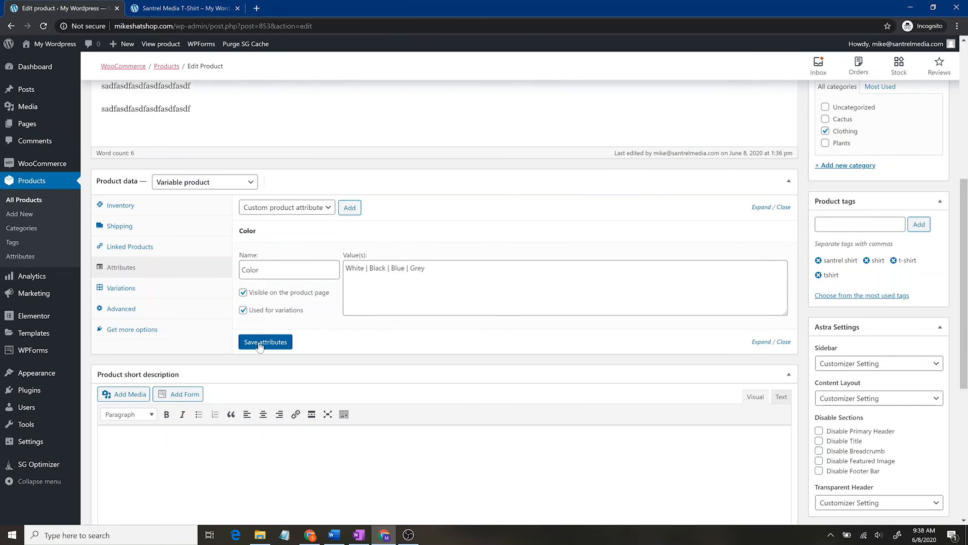
# Step: Add a Size attribute with Small, Medium, Large values, used for variations, and save
pyautogui.click(353, 215)
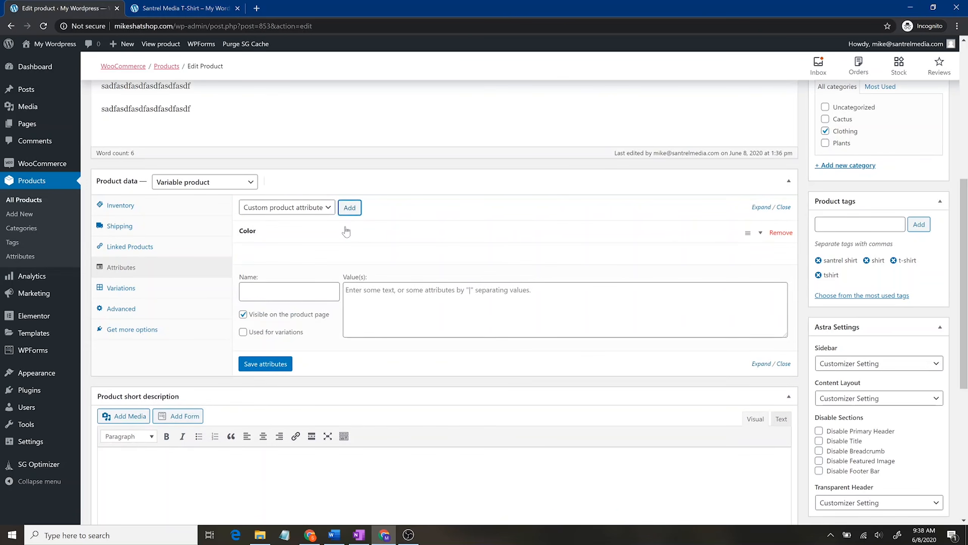
pyautogui.click(299, 290)
pyautogui.write('Size')
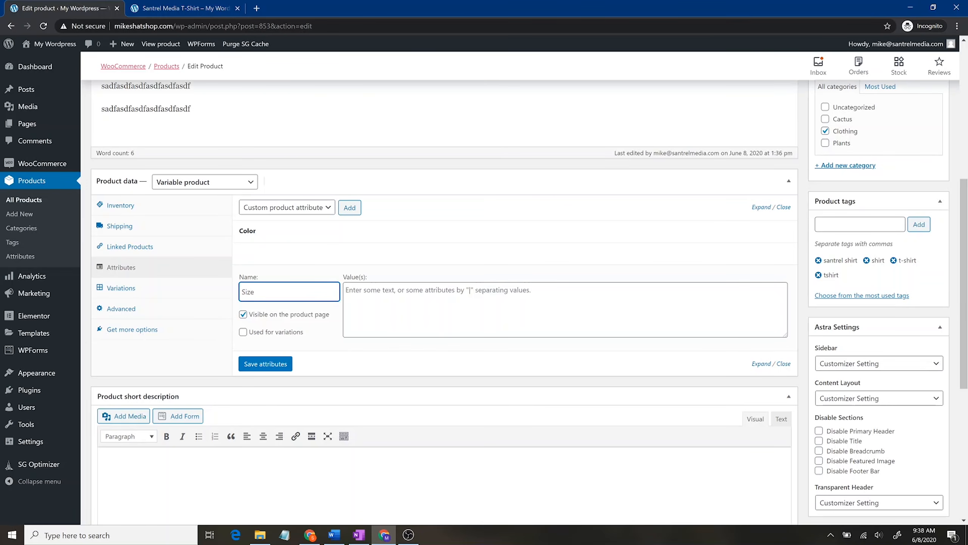
pyautogui.press('Tab')
pyautogui.write('sMA')
pyautogui.press('BackSpace')
pyautogui.write('Small | Medium | Large')
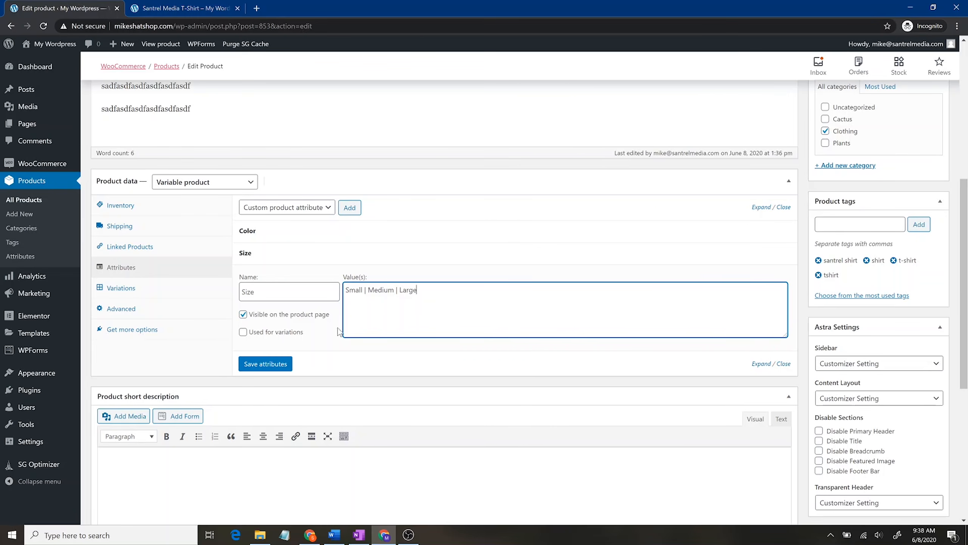
pyautogui.click(243, 331)
pyautogui.click(265, 364)
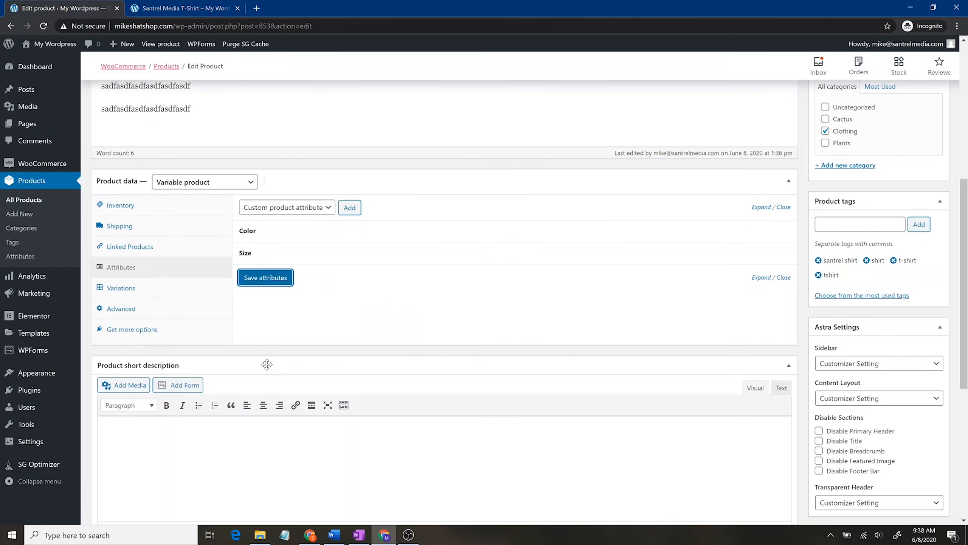
# Step: Add a Fit attribute with values Slim Fit | Casual Fit, used for variations, and save
pyautogui.click(355, 210)
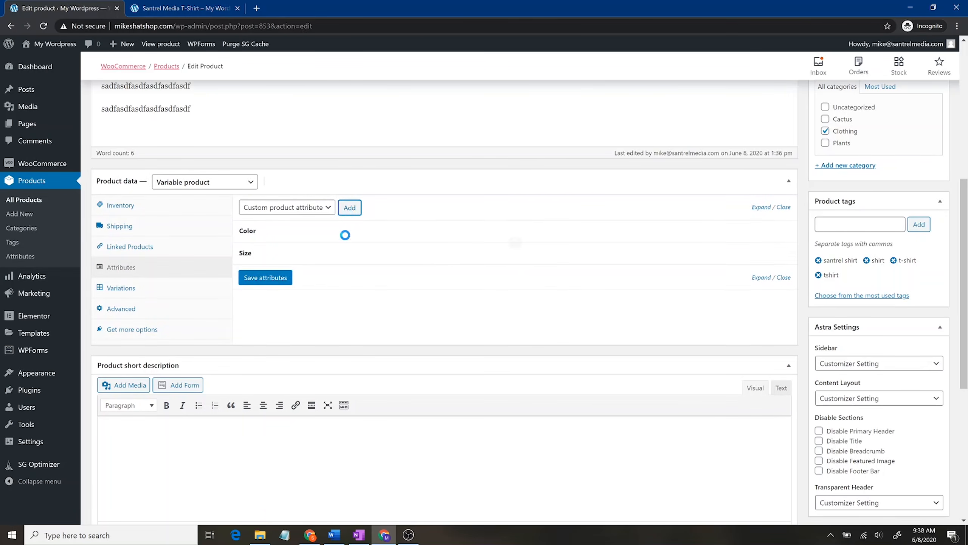
pyautogui.click(299, 314)
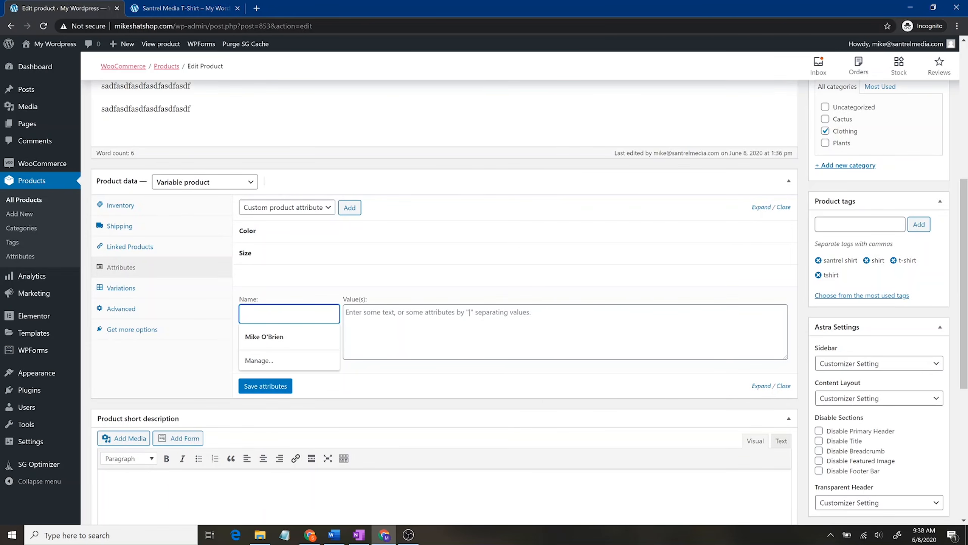
pyautogui.write('Fit')
pyautogui.press('Tab')
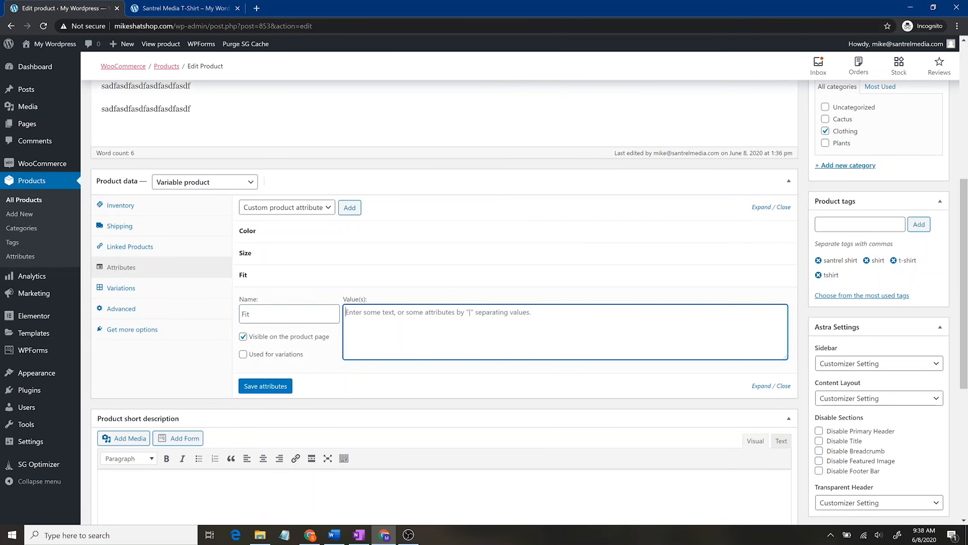
pyautogui.write('Slim Fit | Casual Fit')
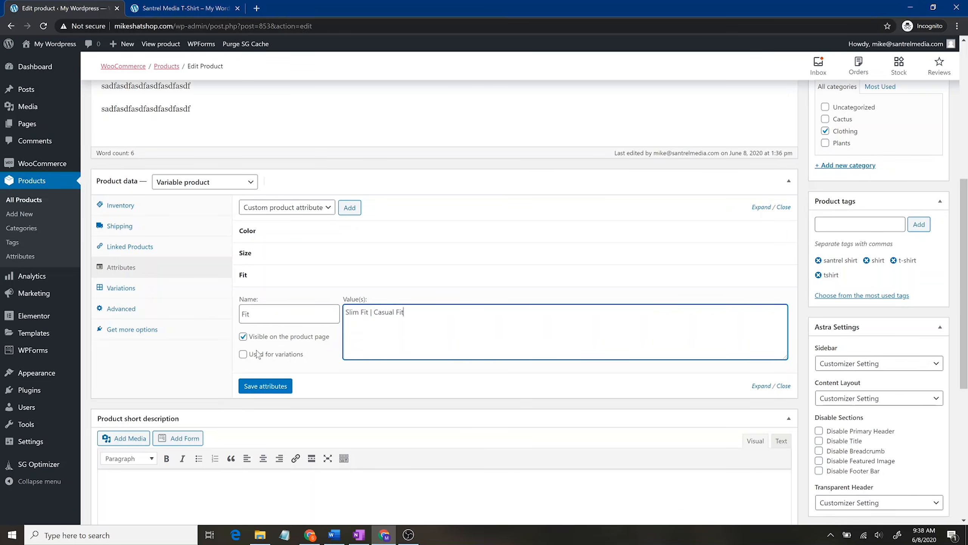
pyautogui.click(257, 355)
pyautogui.click(265, 387)
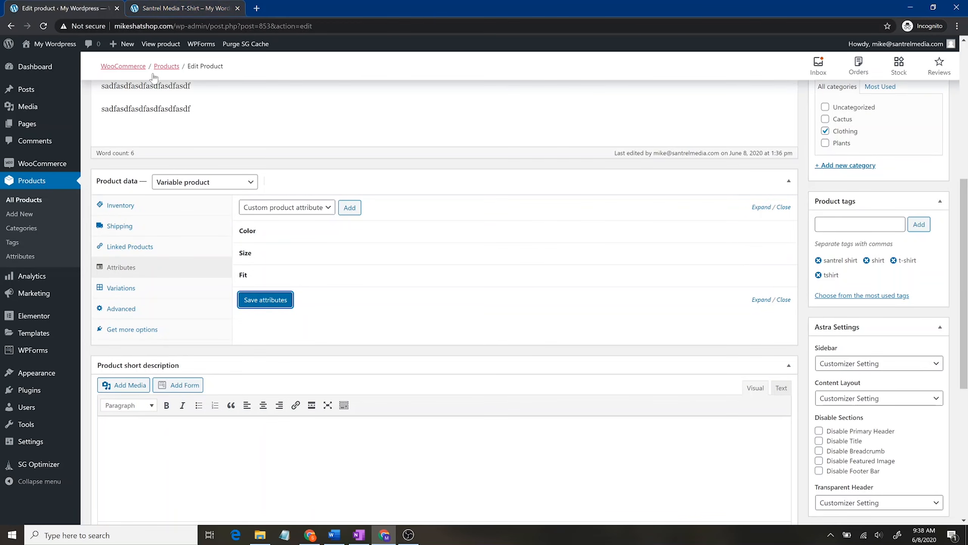
# Step: Run 'Create variations from all attributes' in the Variations section and confirm, producing 24 variations
pyautogui.click(155, 287)
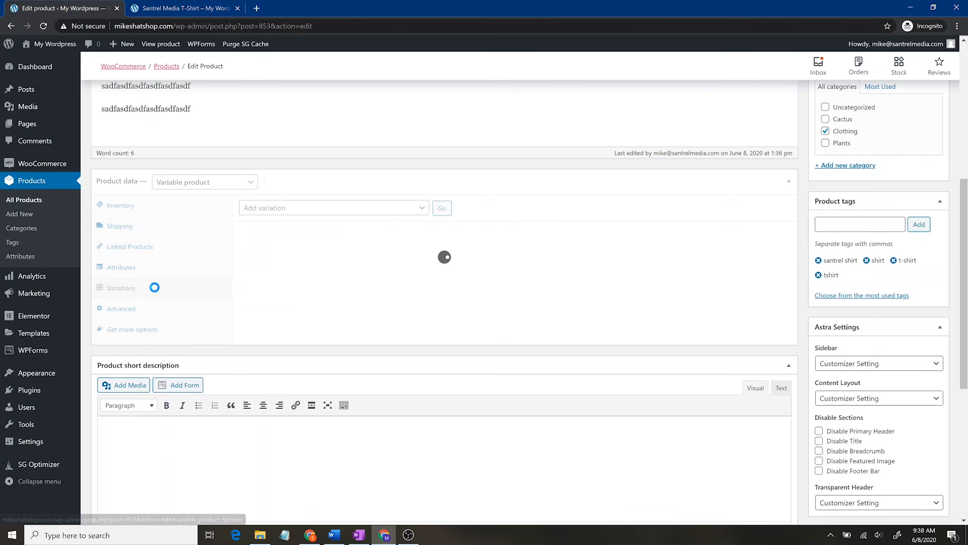
pyautogui.click(375, 210)
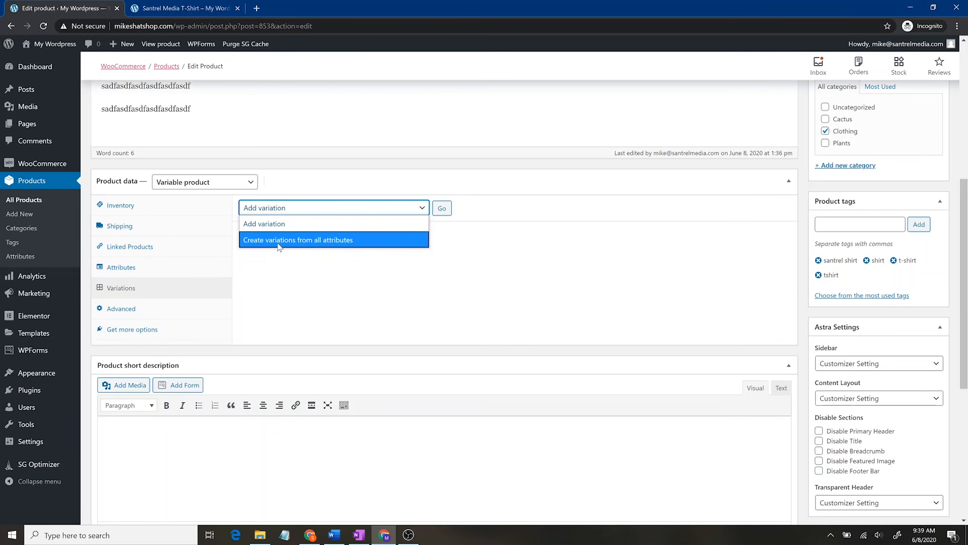
pyautogui.click(382, 241)
pyautogui.click(442, 209)
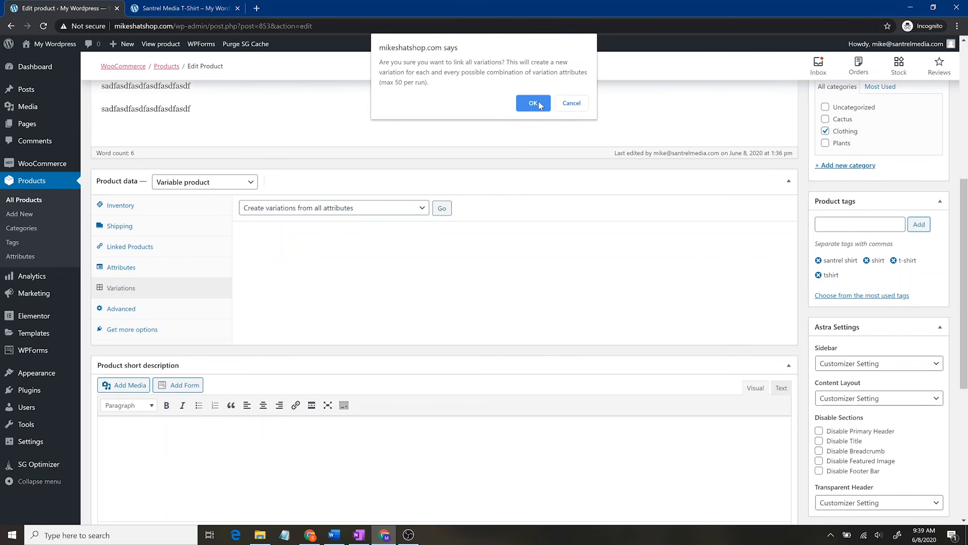
pyautogui.click(540, 106)
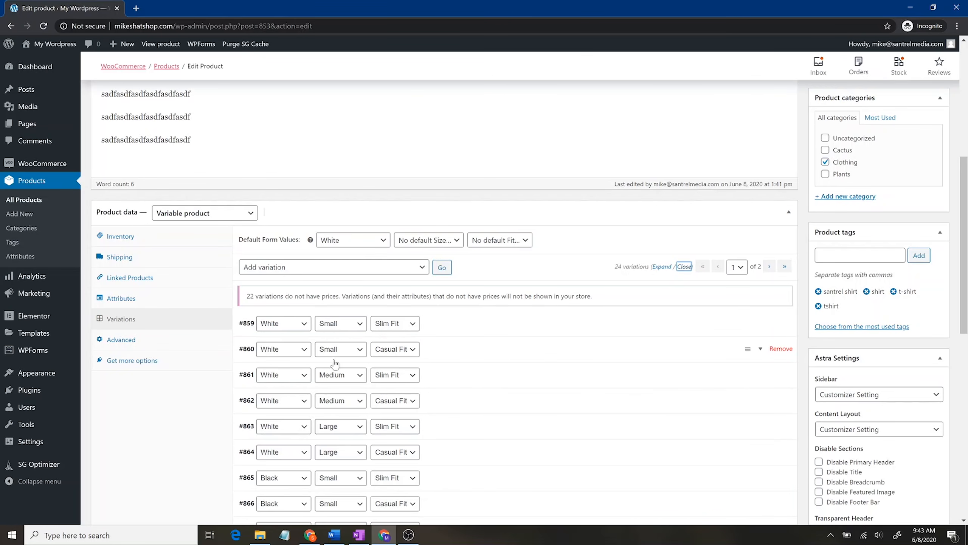
# Step: Give variation #859 the white T-shirt image and SKU 10001
pyautogui.click(565, 325)
pyautogui.scroll(-1, 508, 357)
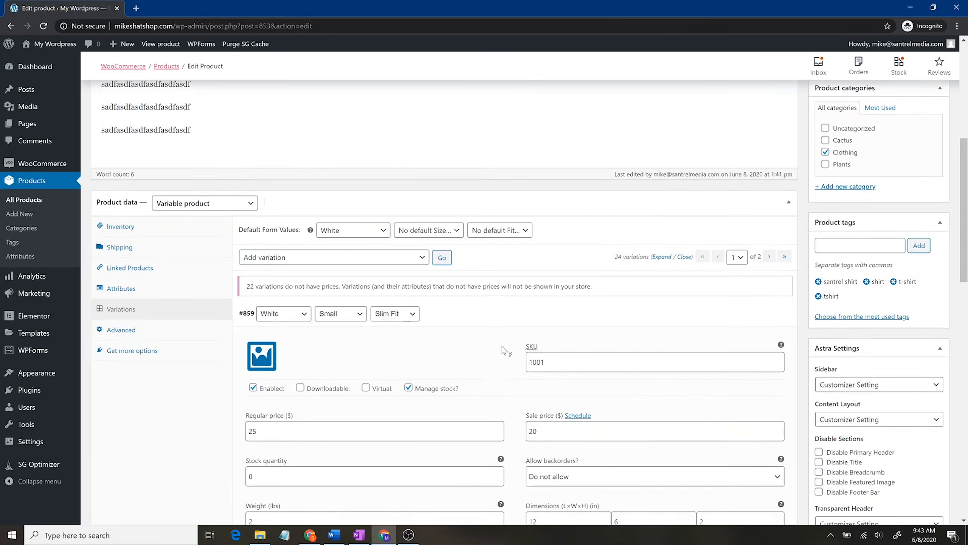
pyautogui.scroll(-4, 444, 297)
pyautogui.click(253, 205)
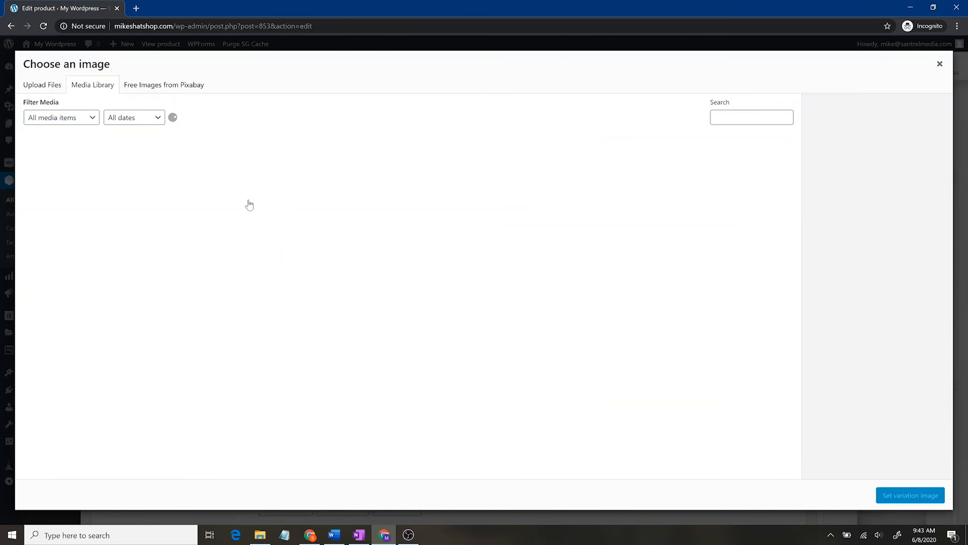
pyautogui.click(55, 170)
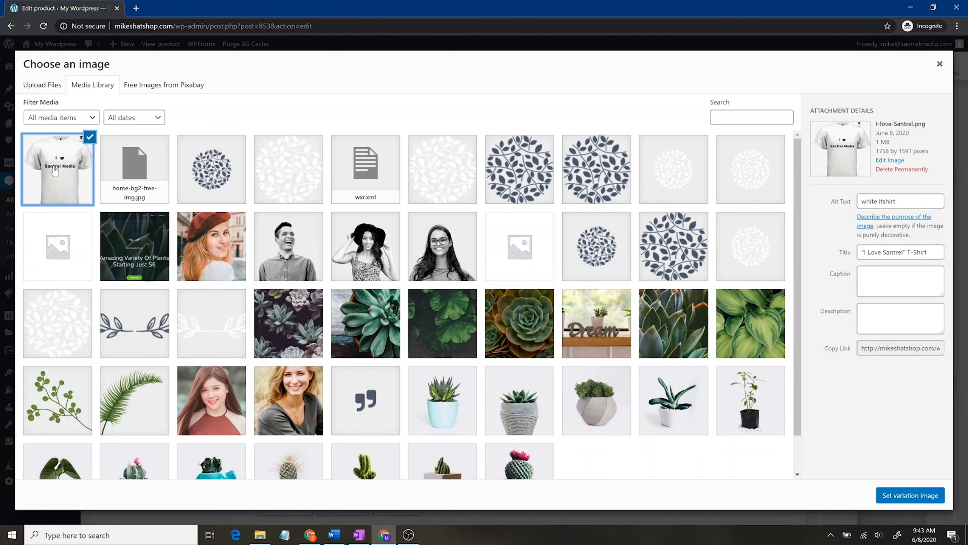
pyautogui.click(894, 497)
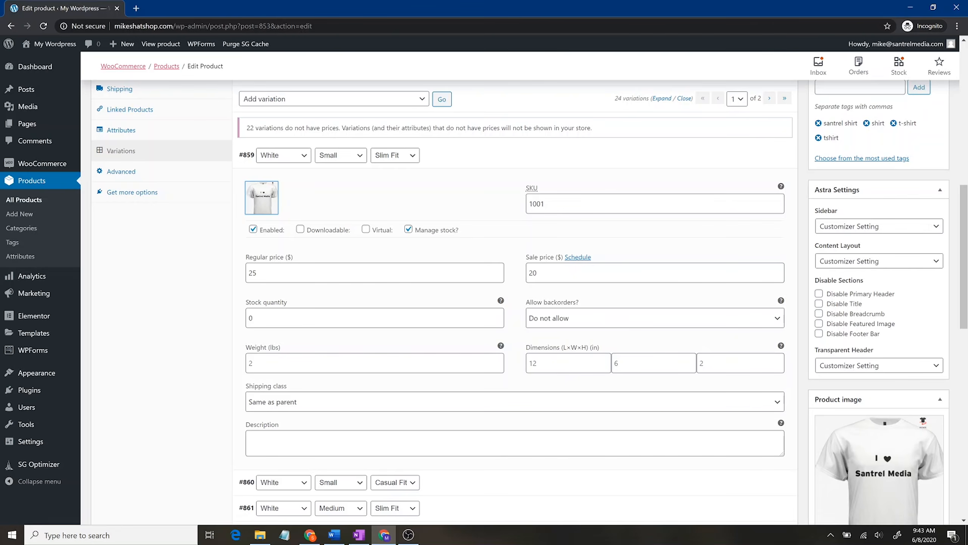
pyautogui.click(611, 203)
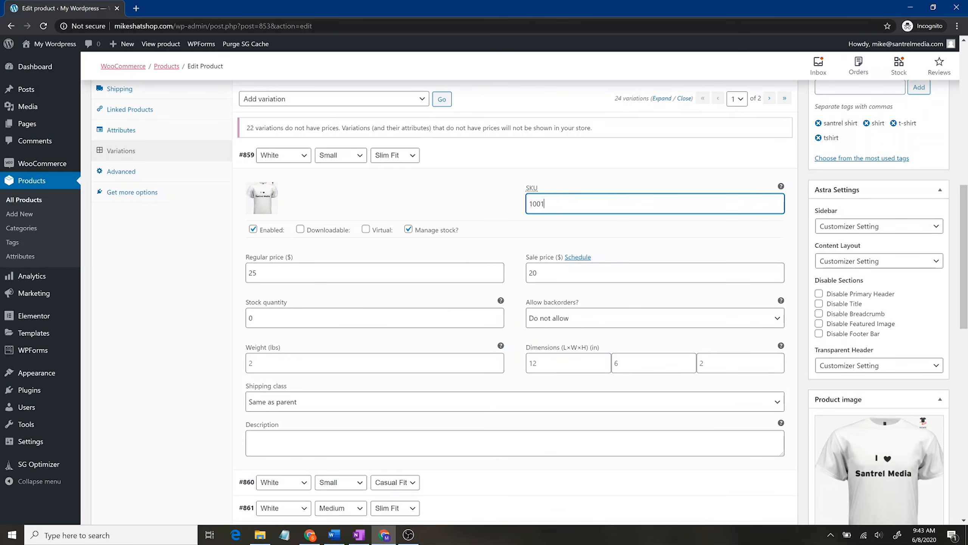
pyautogui.hotkey('ctrl', 'a')
pyautogui.write('10001')
pyautogui.scroll(-8, 578, 381)
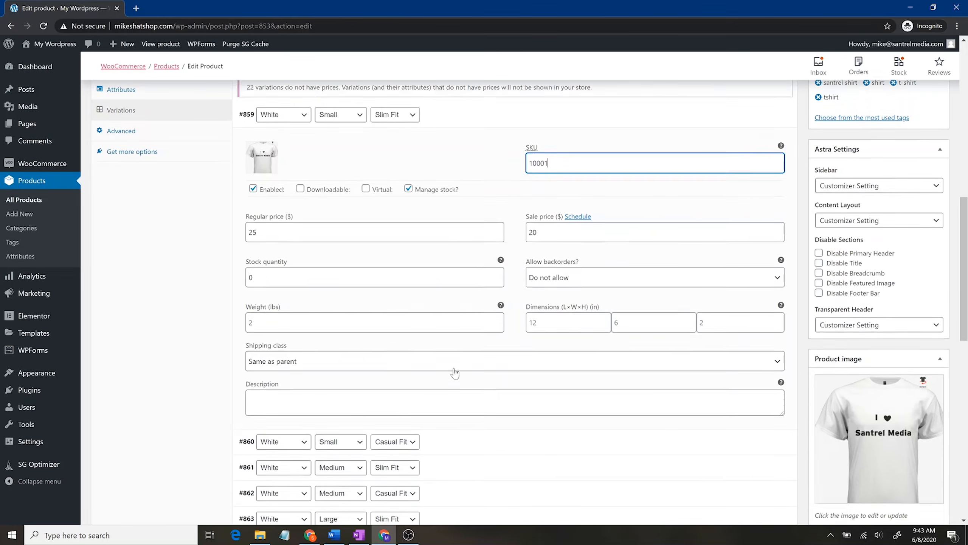
pyautogui.scroll(8, 444, 288)
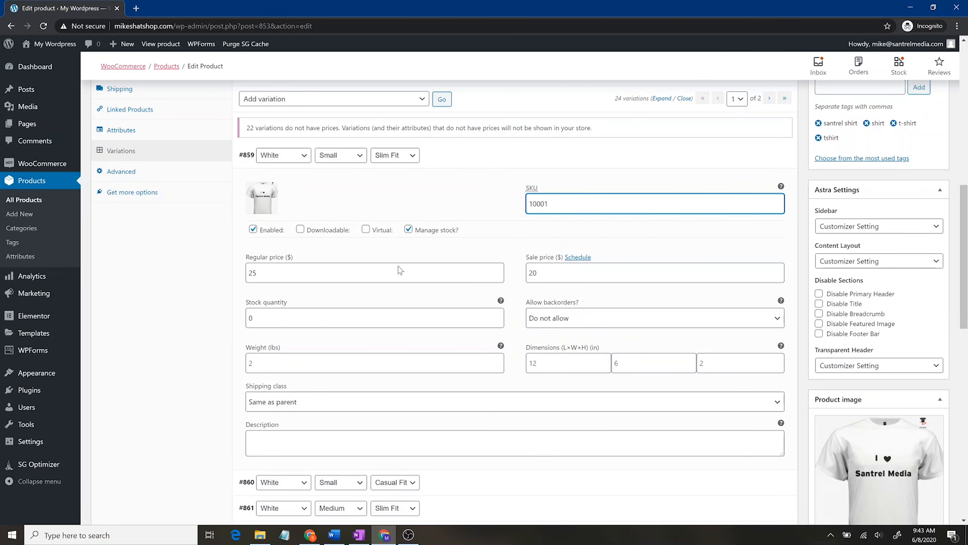
# Step: Edit variation #860's SKU, enable its stock management, and set #859's stock to 150
pyautogui.click(591, 486)
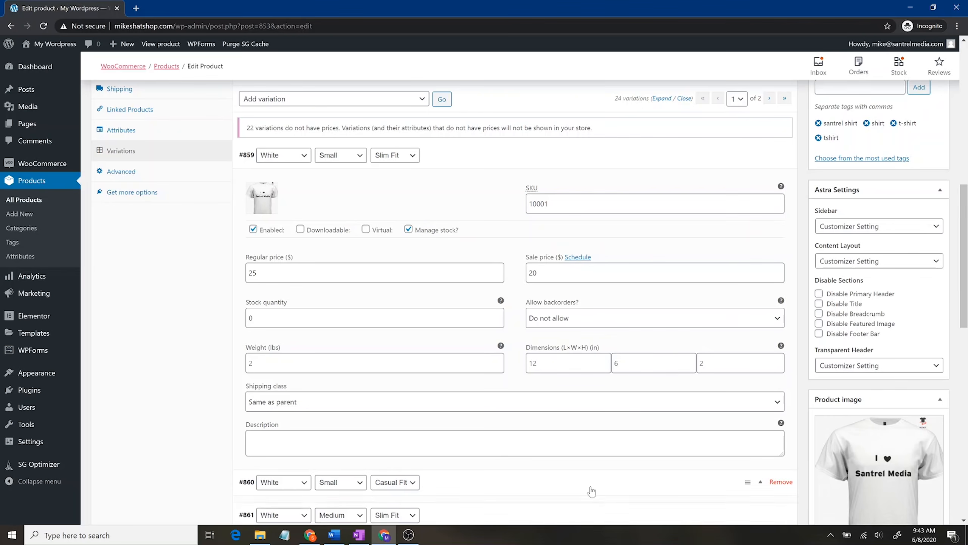
pyautogui.scroll(-4, 588, 372)
pyautogui.click(613, 357)
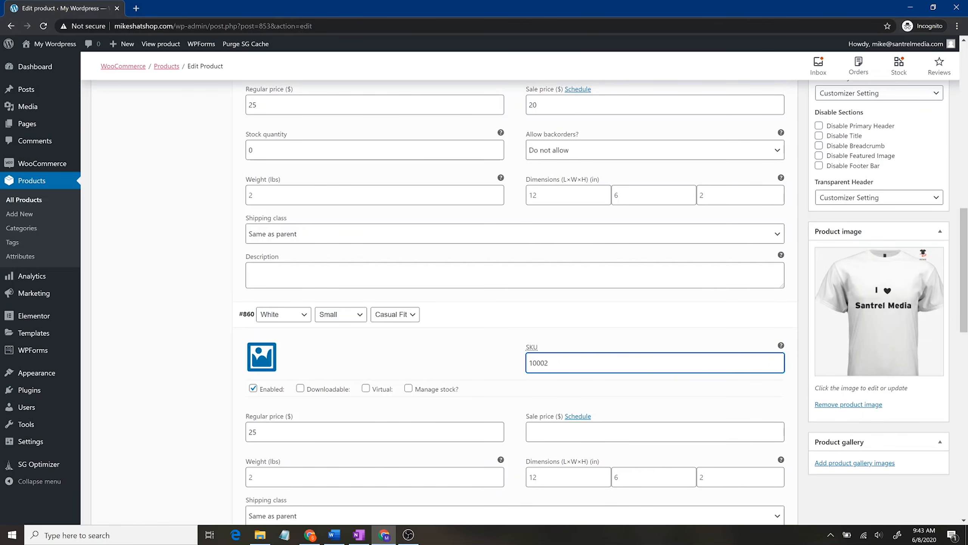
pyautogui.click(409, 389)
pyautogui.scroll(-1, 479, 408)
pyautogui.scroll(-3, 479, 409)
pyautogui.doubleClick(251, 309)
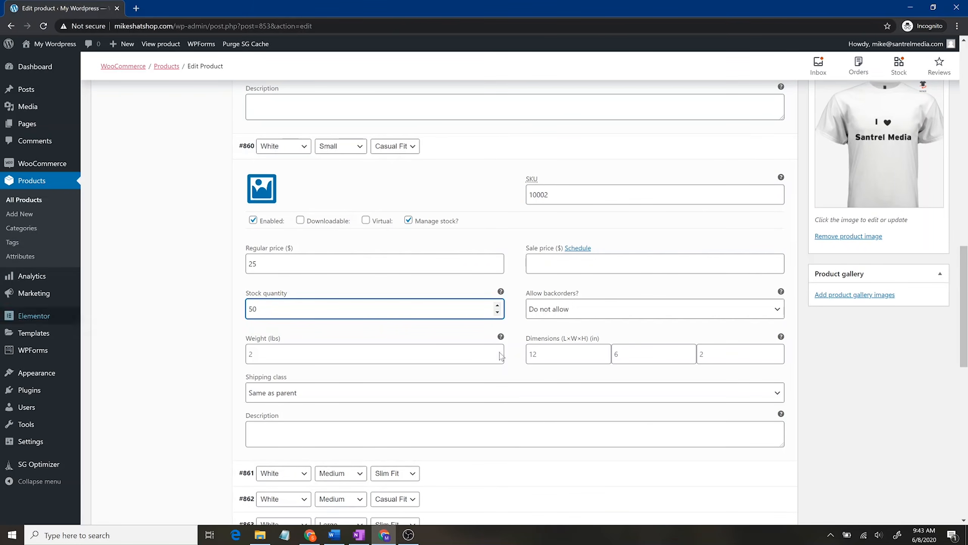
pyautogui.scroll(7, 469, 287)
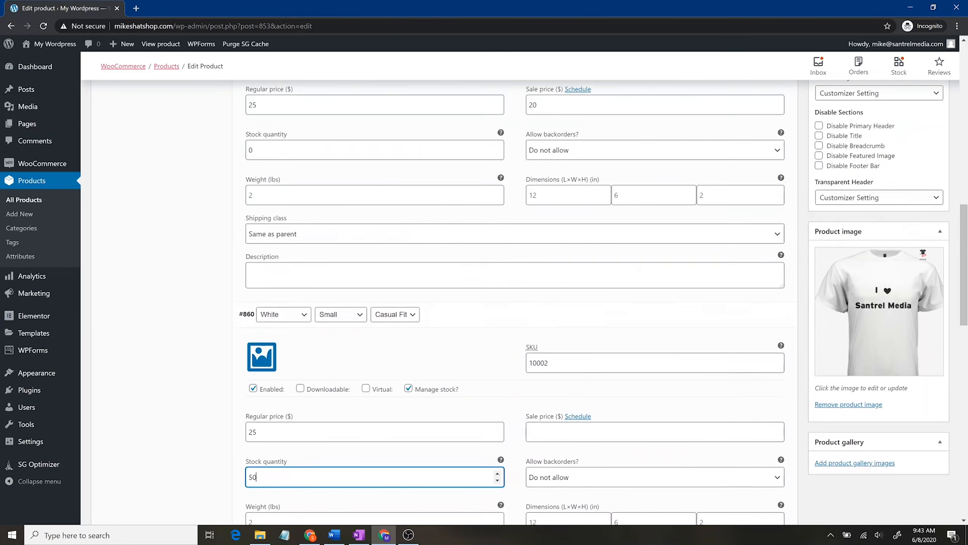
pyautogui.doubleClick(381, 319)
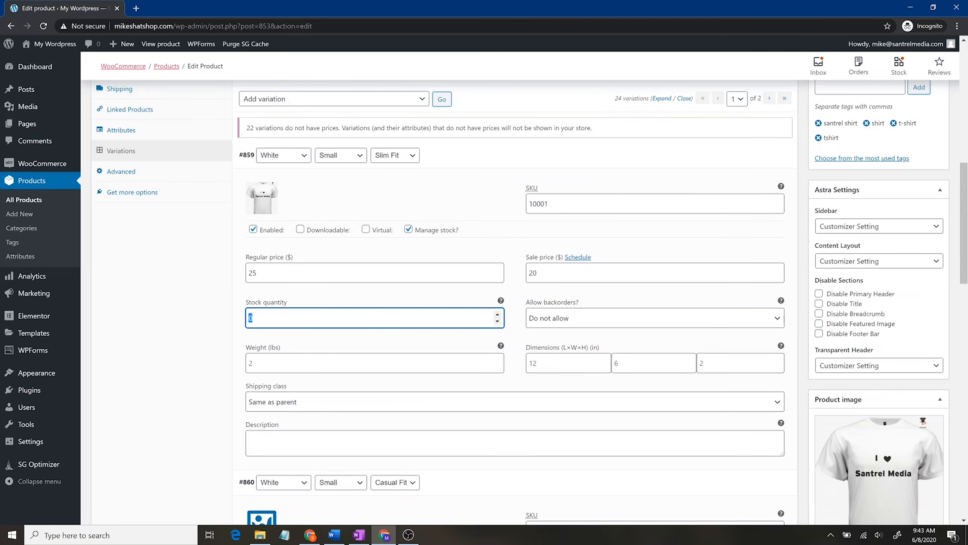
pyautogui.write('150')
pyautogui.scroll(-7, 354, 398)
pyautogui.scroll(-4, 443, 322)
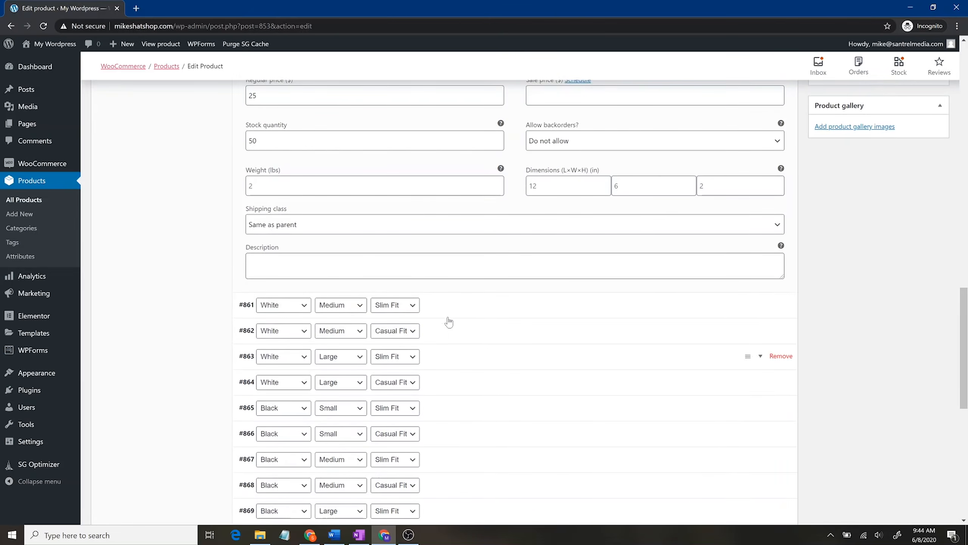
# Step: Start entering variation #861's regular price, then return to the first page of variations
pyautogui.click(491, 310)
pyautogui.scroll(-4, 508, 450)
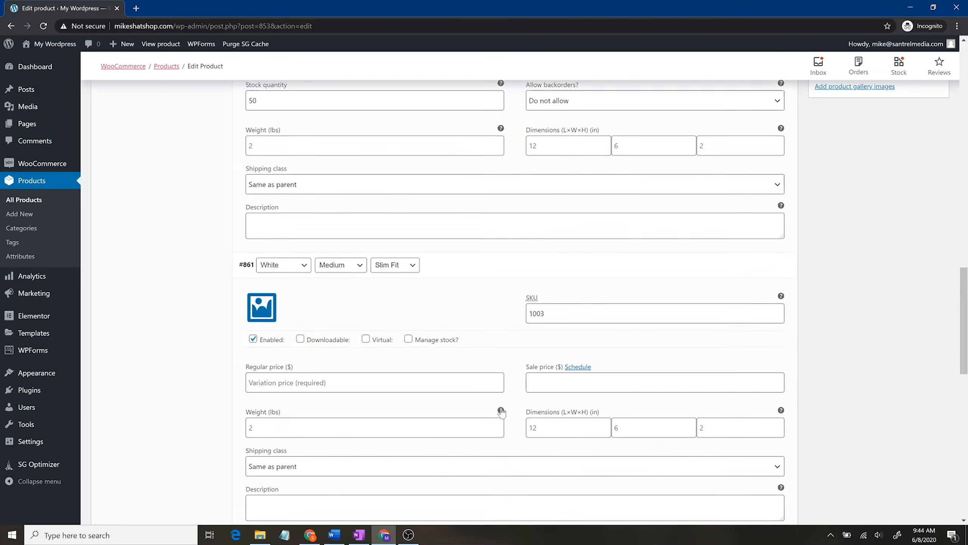
pyautogui.click(476, 255)
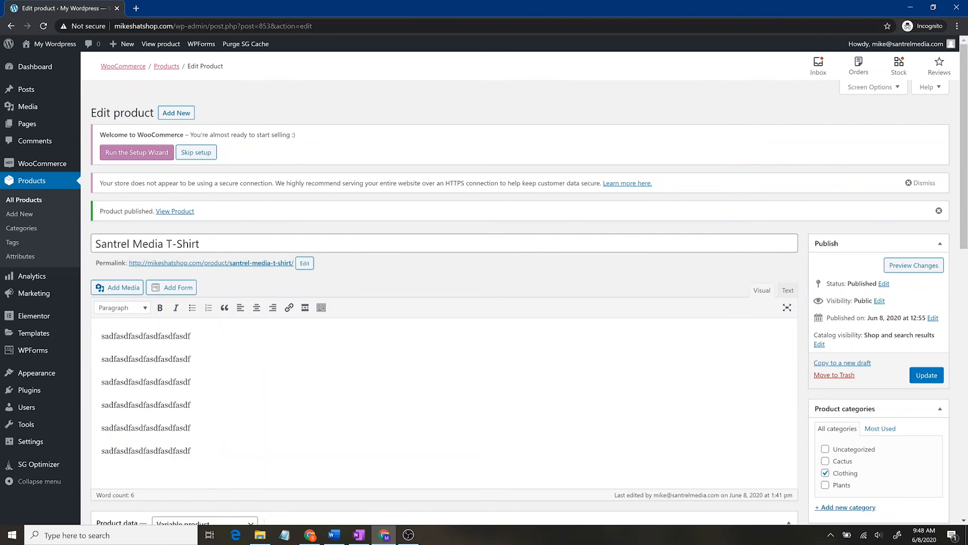
pyautogui.scroll(-6, 546, 321)
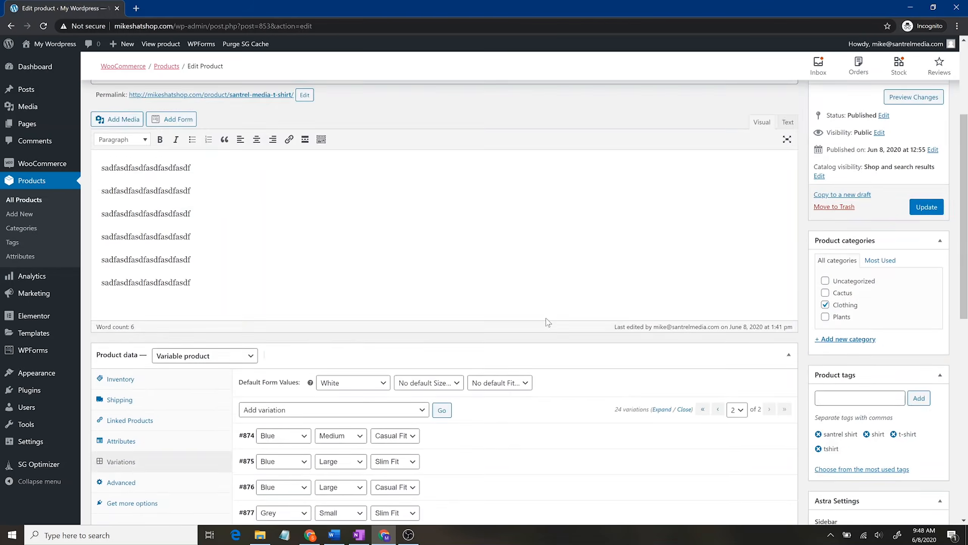
pyautogui.click(718, 241)
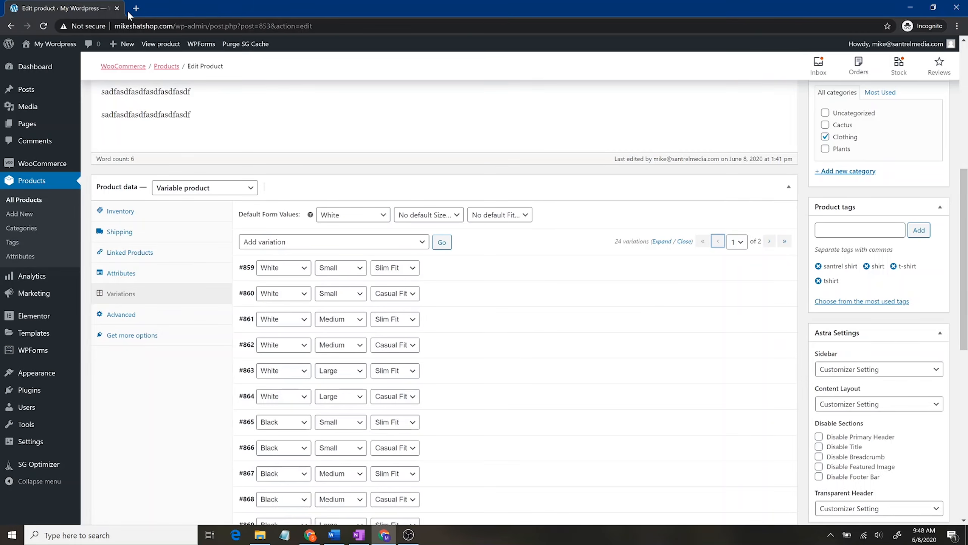
# Step: Enter the shop address mikeshatshop.com in the new incognito tab's address bar
pyautogui.click(140, 9)
pyautogui.write('mikeshop')
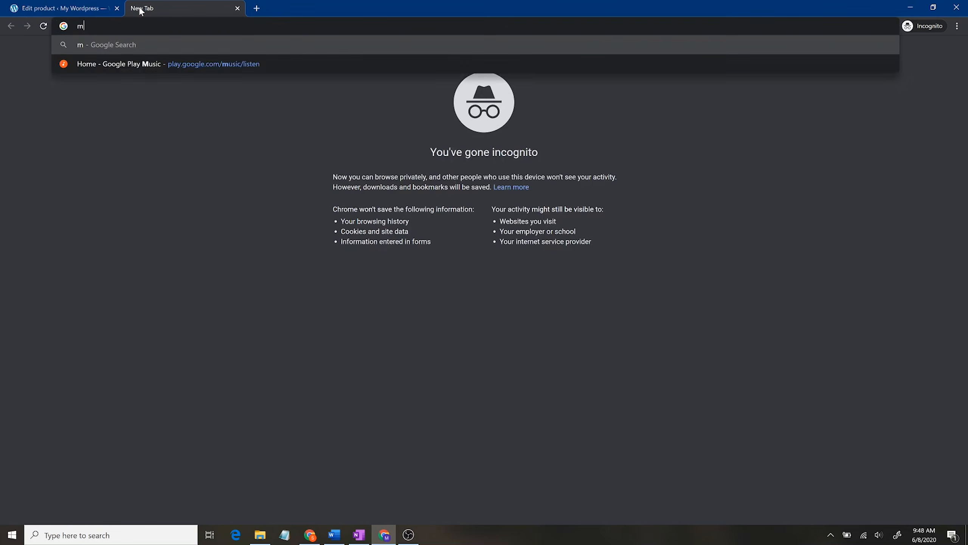
pyautogui.press('BackSpace')
pyautogui.press('BackSpace')
pyautogui.press('BackSpace')
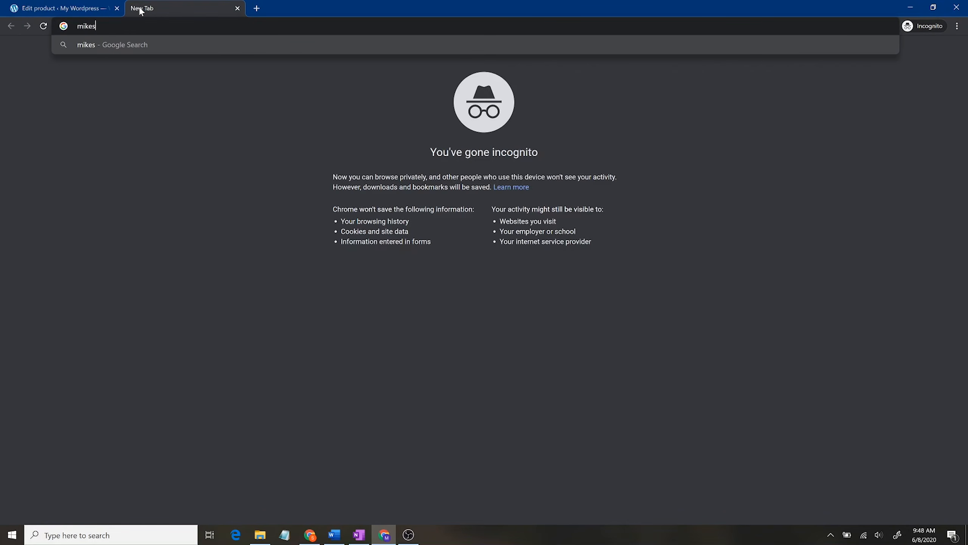
pyautogui.write('har')
pyautogui.write('shop.com')
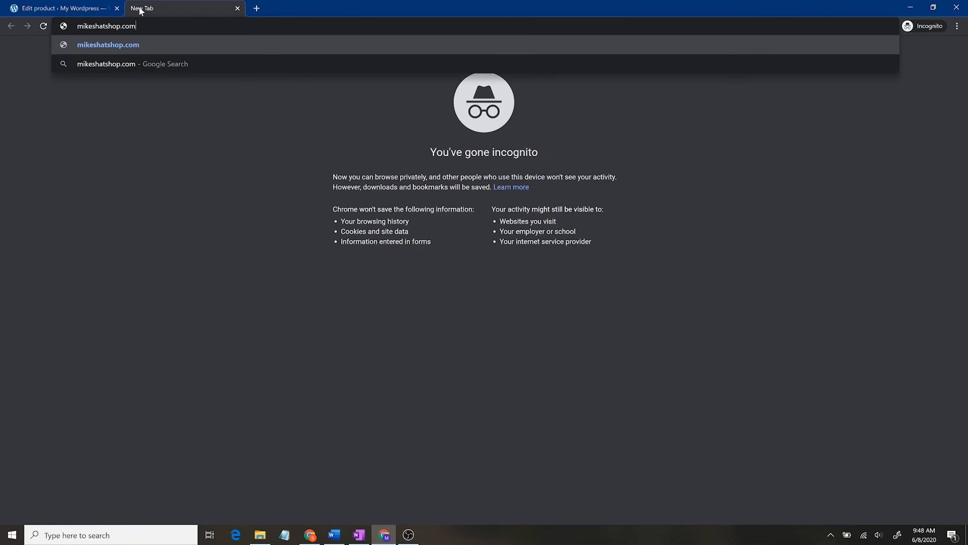
pyautogui.click(61, 8)
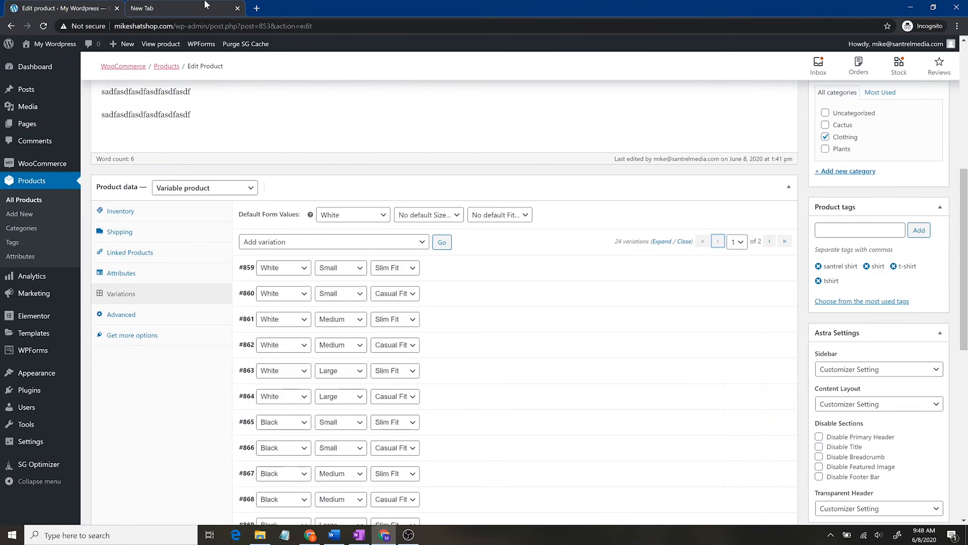
pyautogui.click(183, 8)
# Step: Load the site and open the Santrel Media T-Shirt page from the store to see its price range
pyautogui.press('Return')
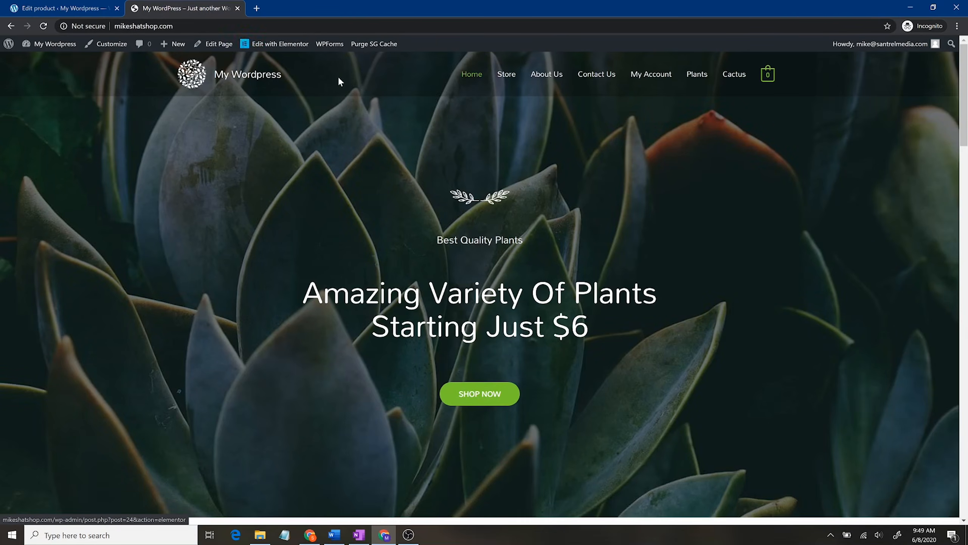
pyautogui.click(515, 76)
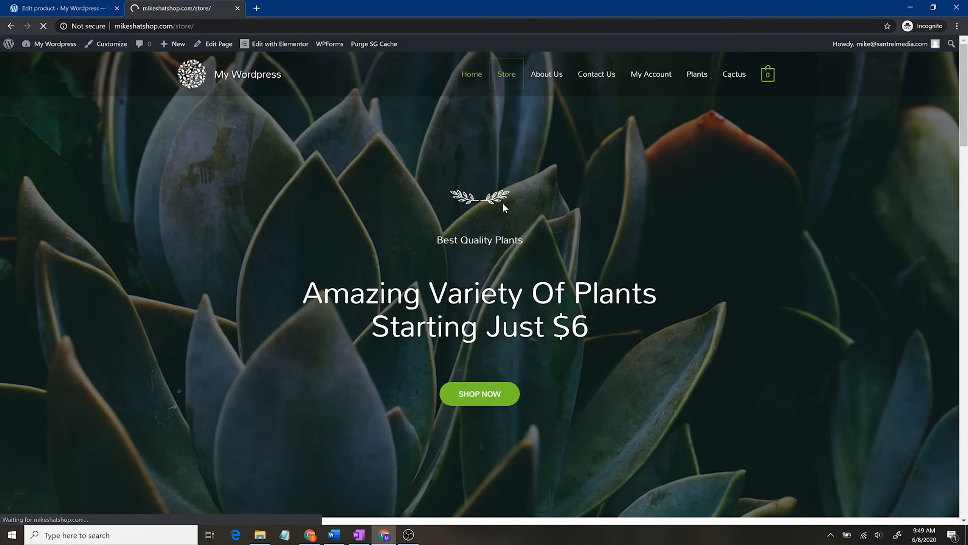
pyautogui.scroll(-10, 525, 281)
pyautogui.click(458, 304)
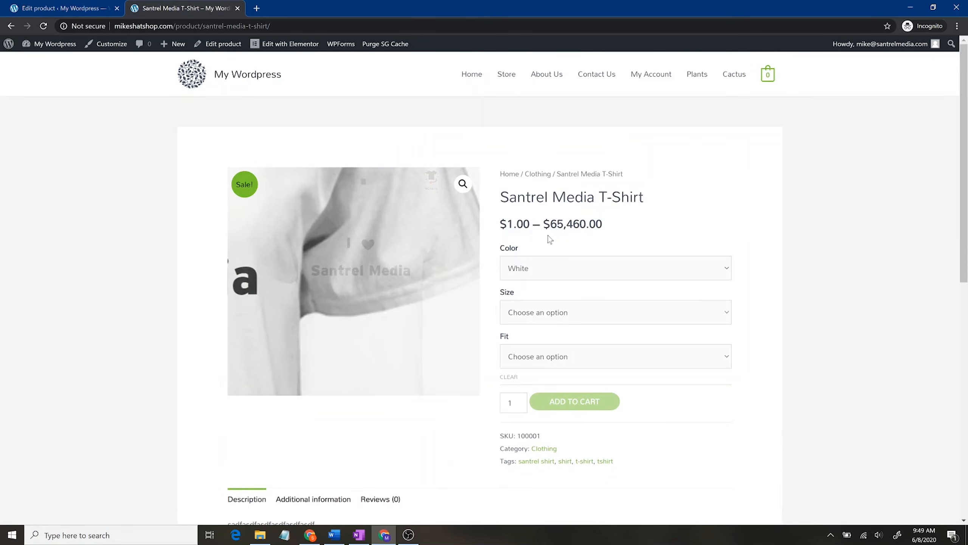
pyautogui.moveTo(497, 225); pyautogui.dragTo(610, 227)
pyautogui.click(609, 225)
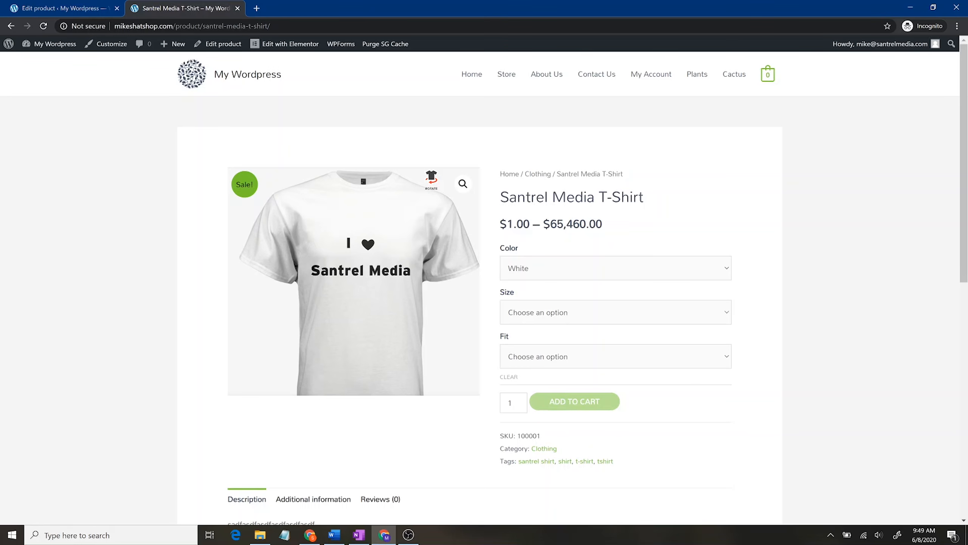
# Step: Choose White and Small, then compare the Slim Fit and Casual Fit prices before returning to Slim Fit
pyautogui.click(537, 271)
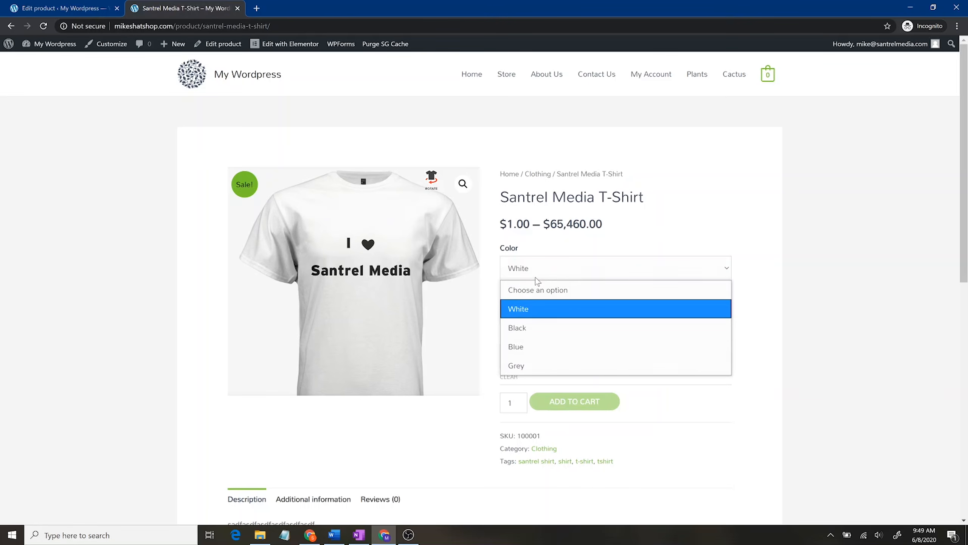
pyautogui.click(546, 310)
pyautogui.click(556, 311)
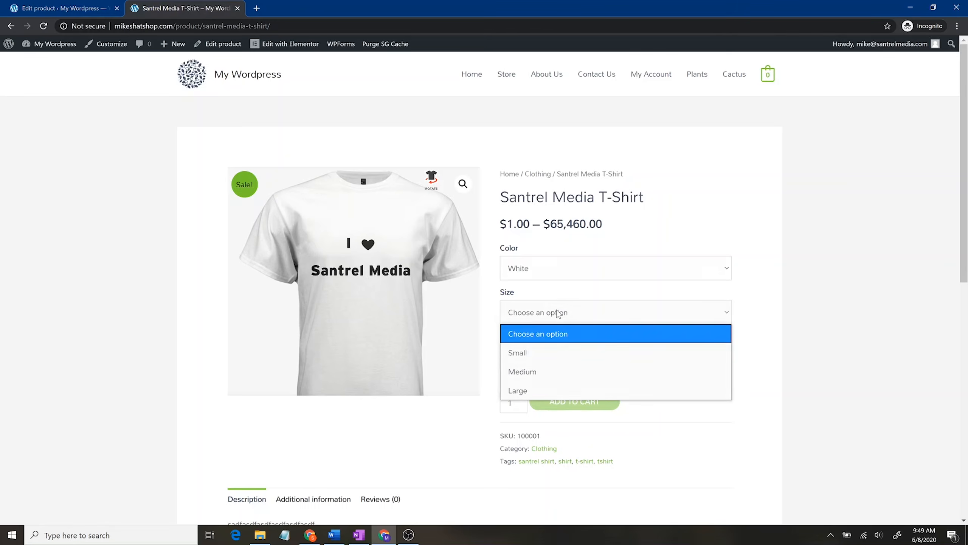
pyautogui.click(557, 358)
pyautogui.click(557, 359)
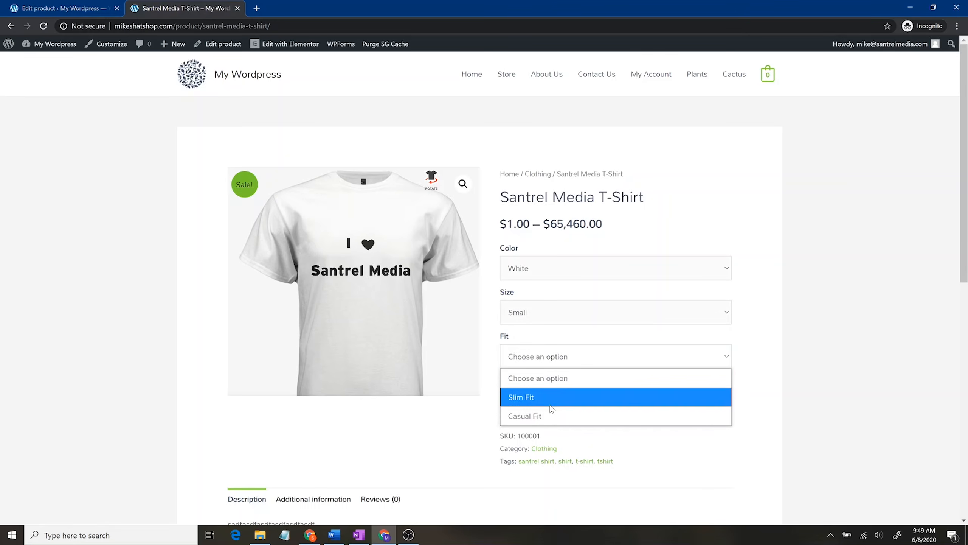
pyautogui.click(556, 396)
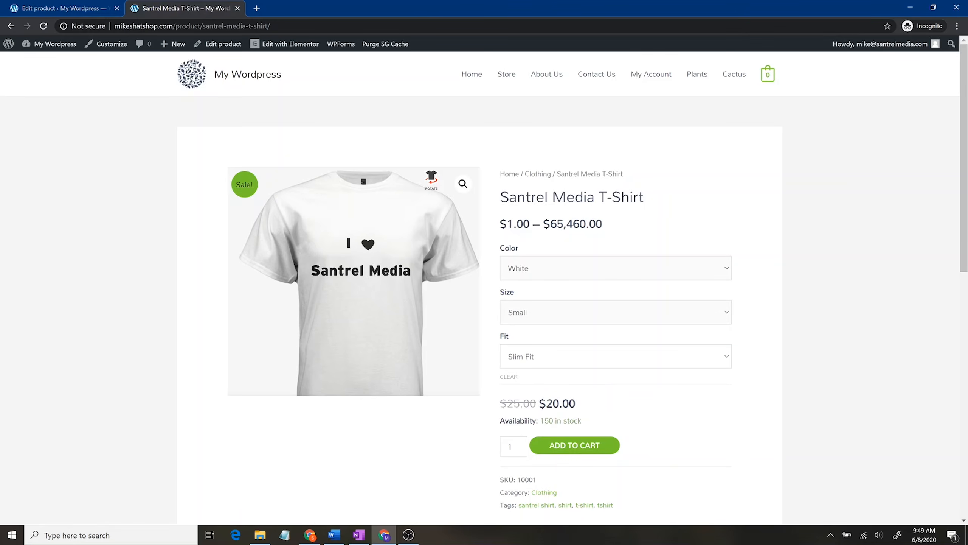
pyautogui.click(555, 351)
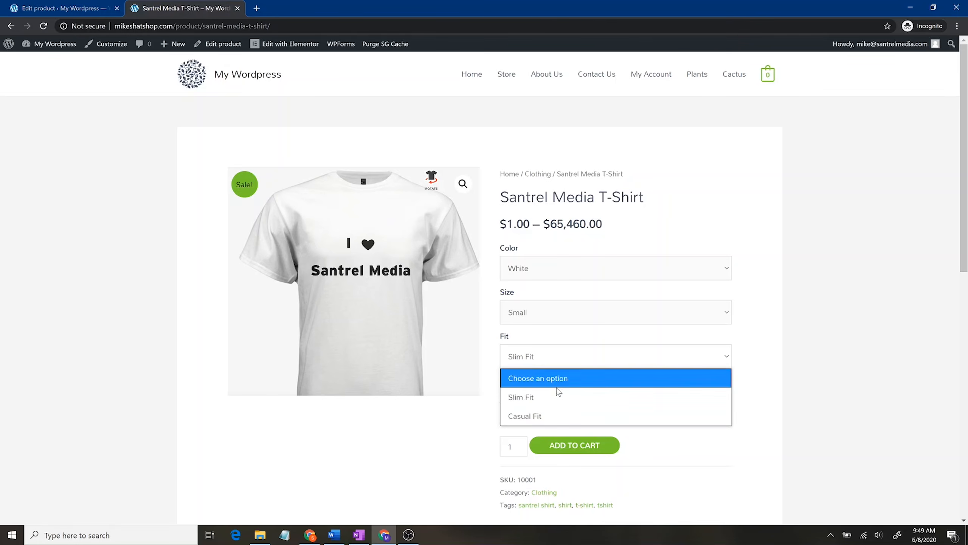
pyautogui.click(549, 414)
pyautogui.click(587, 358)
pyautogui.click(564, 393)
# Step: Switch the colour to Blue to show Small, Slim Fit at $23.00 with 123123 in stock
pyautogui.click(612, 267)
pyautogui.click(585, 346)
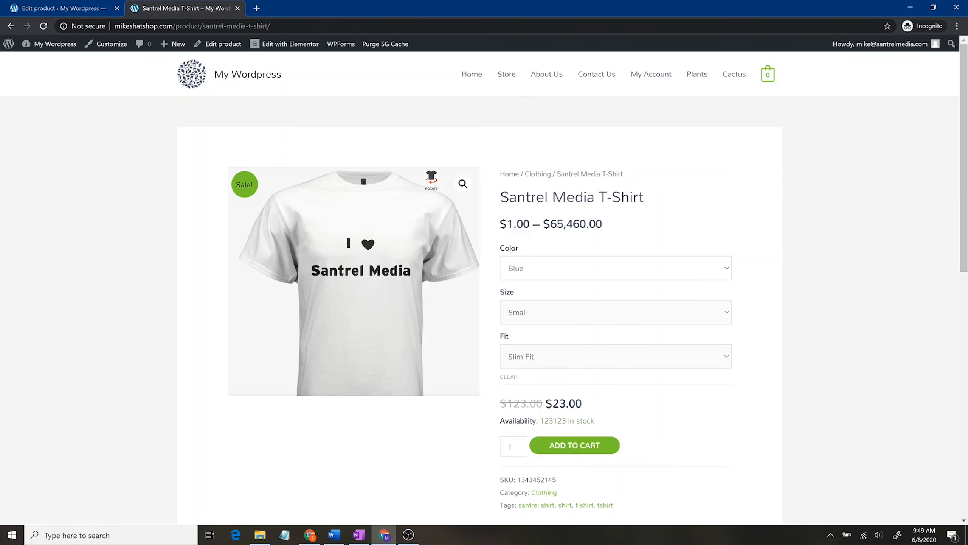
pyautogui.scroll(-4, 613, 395)
pyautogui.moveTo(545, 253); pyautogui.dragTo(601, 257)
pyautogui.click(584, 258)
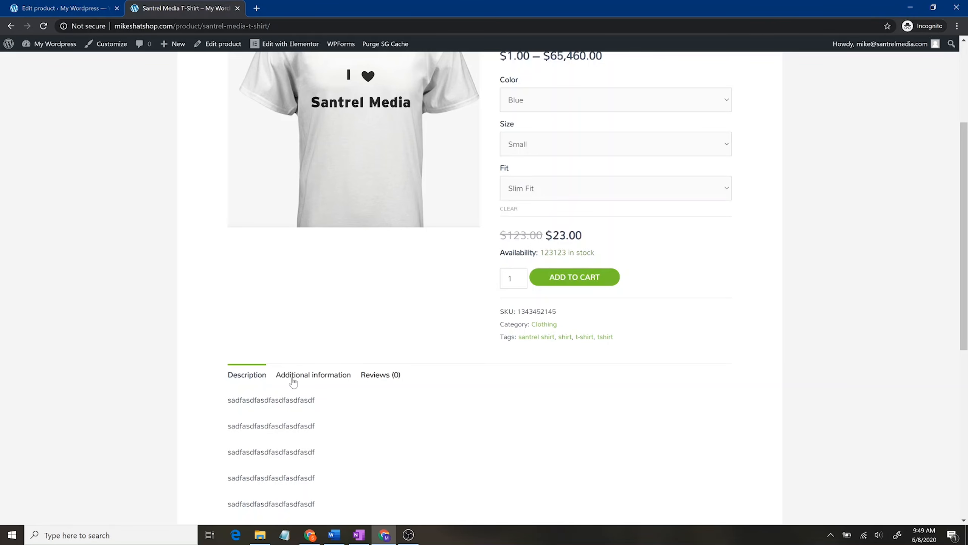
# Step: Check the T-shirt's colour, size and fit values under Additional information, then see that Reviews (0) is empty
pyautogui.scroll(-4, 448, 381)
pyautogui.click(321, 205)
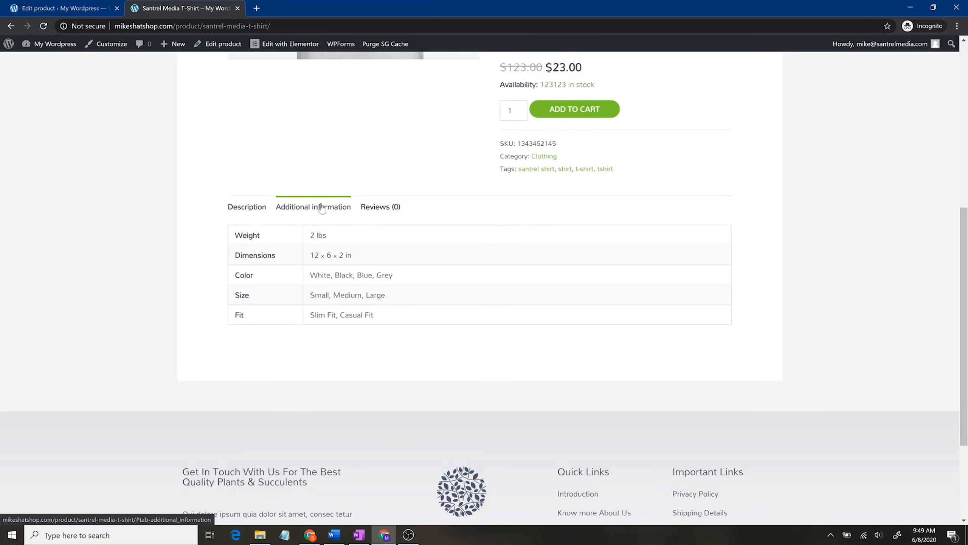
pyautogui.moveTo(310, 275); pyautogui.dragTo(363, 314)
pyautogui.click(386, 261)
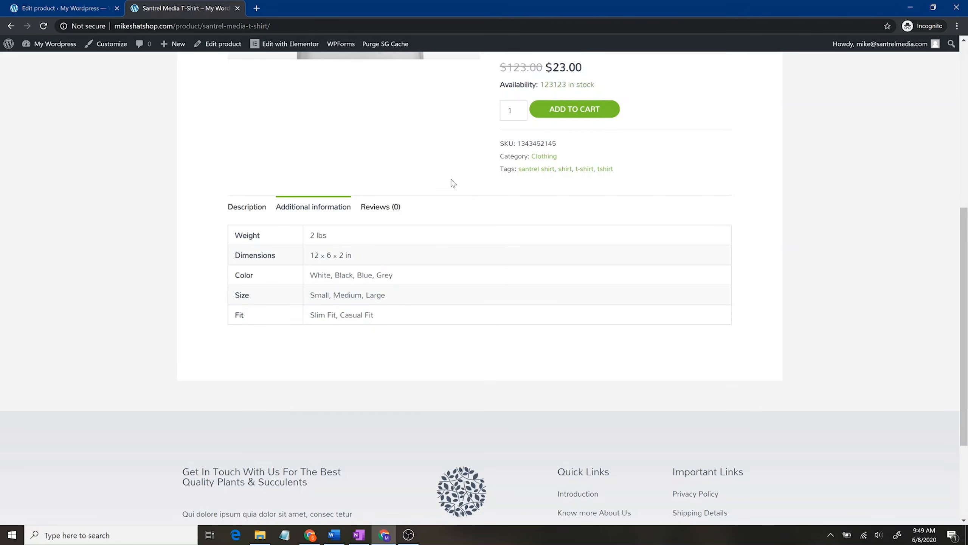
pyautogui.scroll(4, 446, 176)
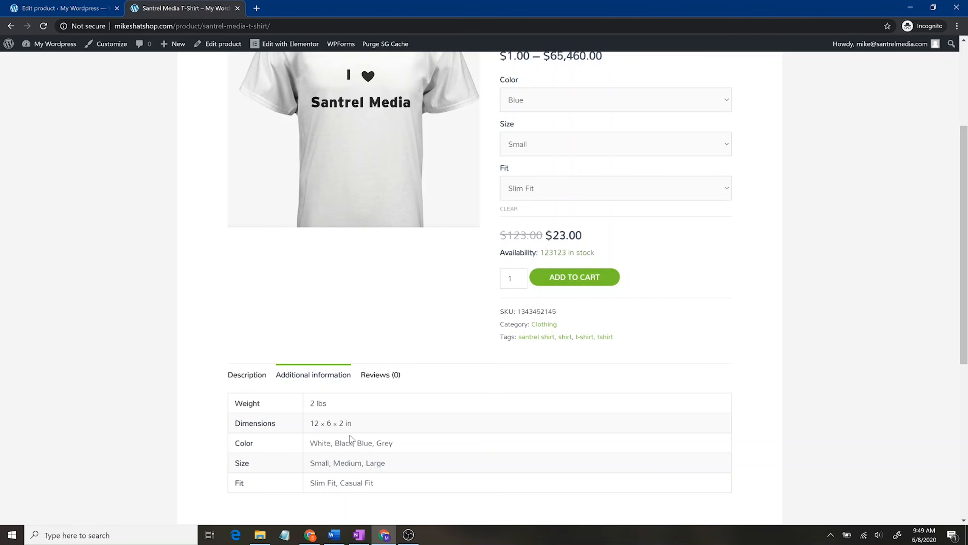
pyautogui.click(390, 375)
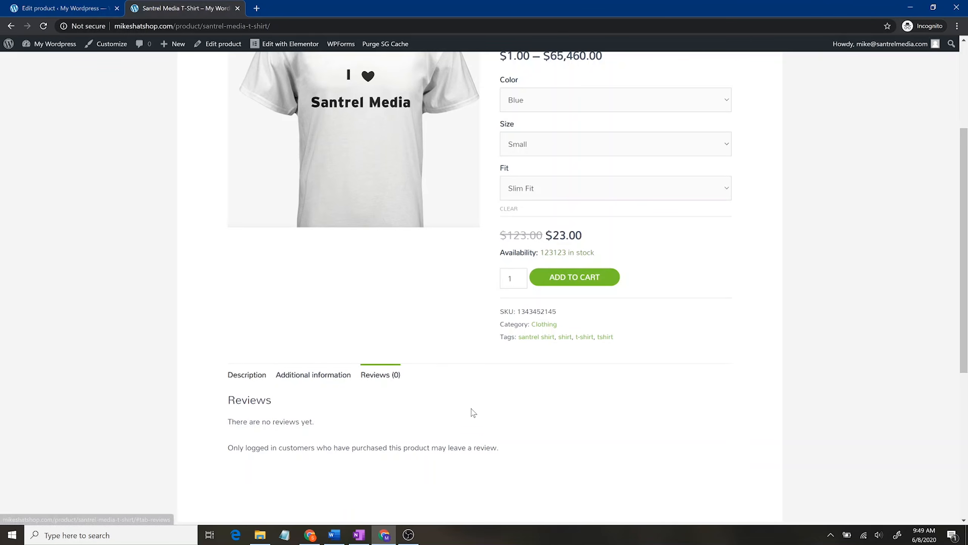
pyautogui.scroll(4, 471, 415)
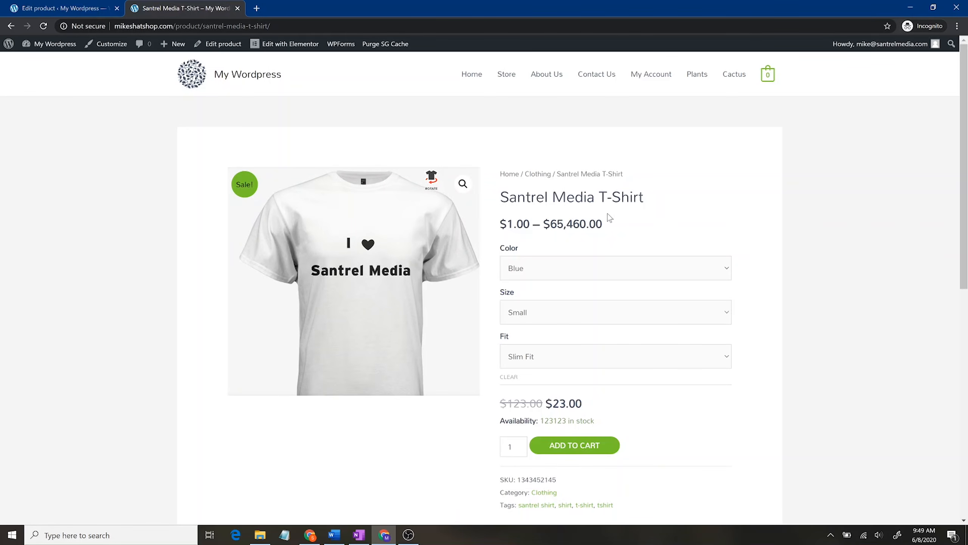
# Step: Return to the product editor and view the product type choices without changing them
pyautogui.click(61, 8)
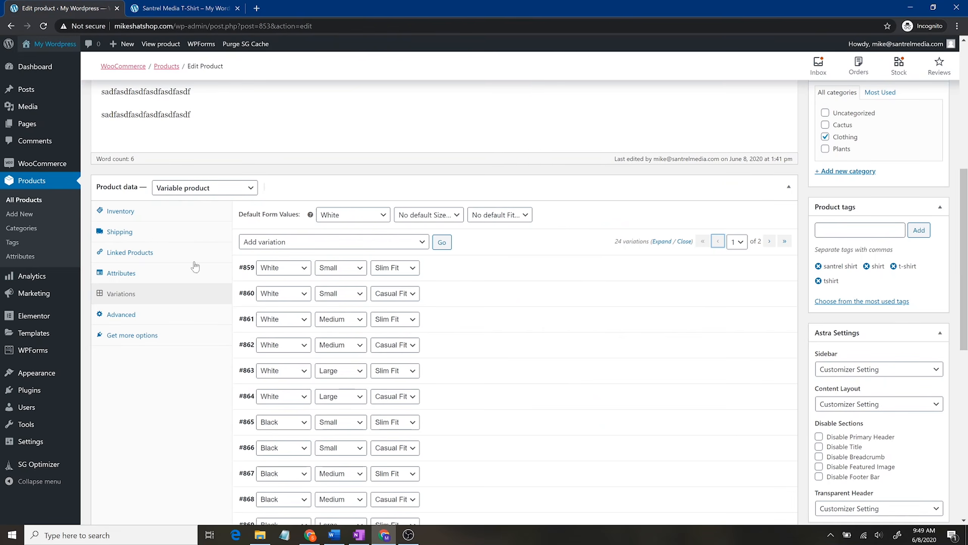
pyautogui.click(249, 192)
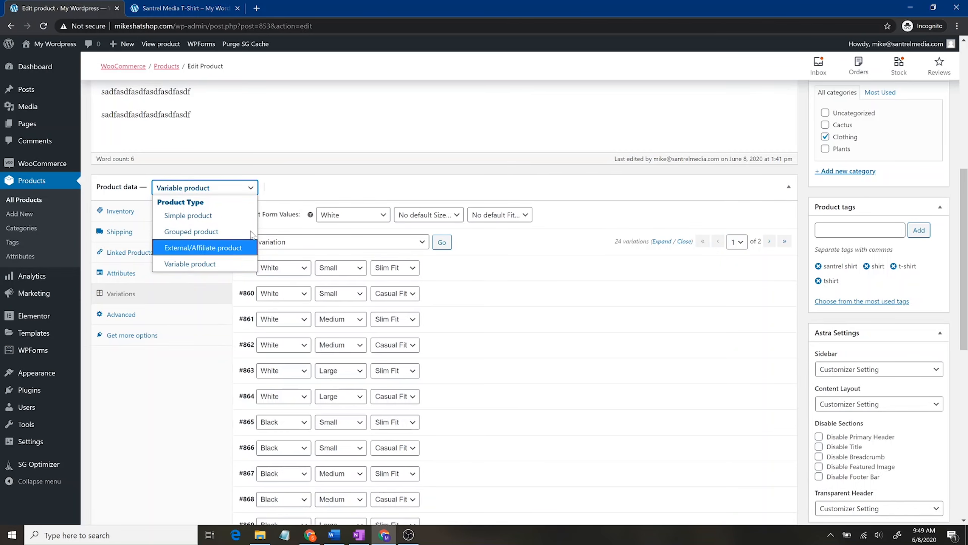
pyautogui.click(290, 184)
pyautogui.scroll(3, 341, 208)
pyautogui.scroll(5, 197, 166)
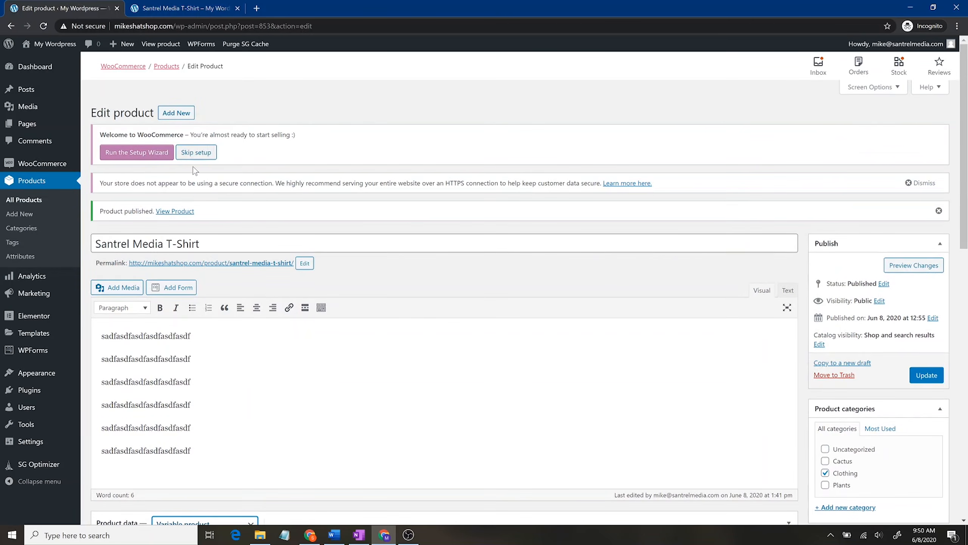
# Step: Start a new product titled 'Amazon Headphones' and open another browser tab
pyautogui.click(171, 113)
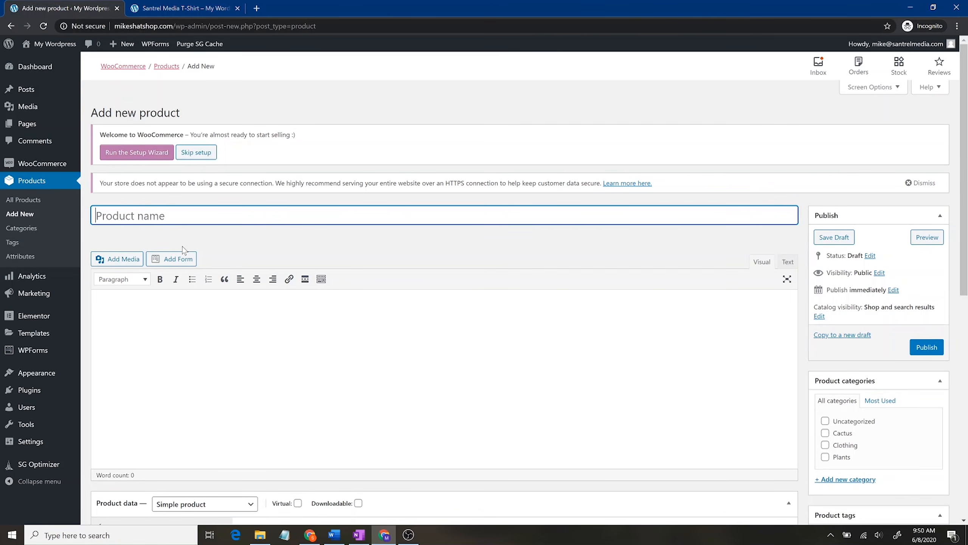
pyautogui.write('Amazon Headphones')
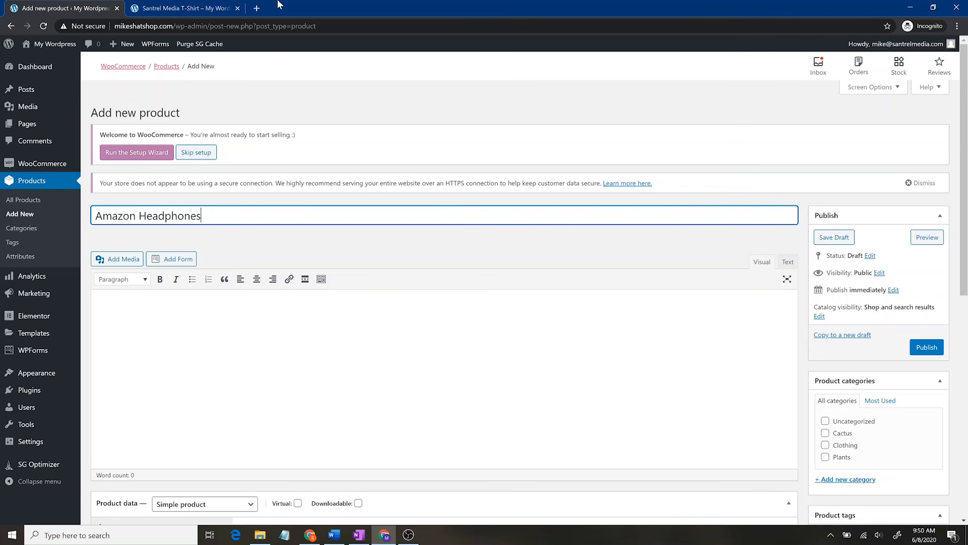
pyautogui.click(257, 8)
# Step: Search amazon.com for headphones and open the COWIN E7 noise-cancelling headphones page
pyautogui.write('amazon.com')
pyautogui.press('Return')
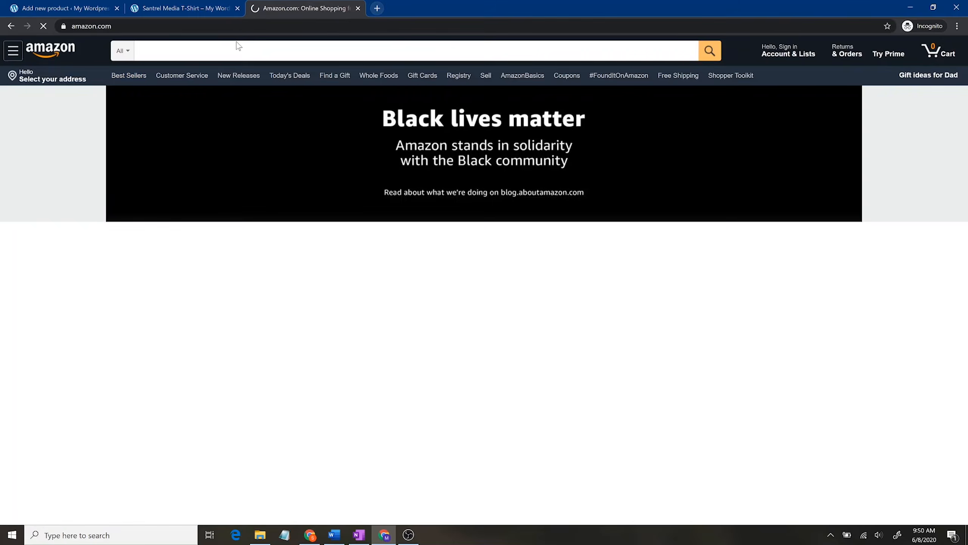
pyautogui.click(239, 47)
pyautogui.write('headphoens')
pyautogui.press('Return')
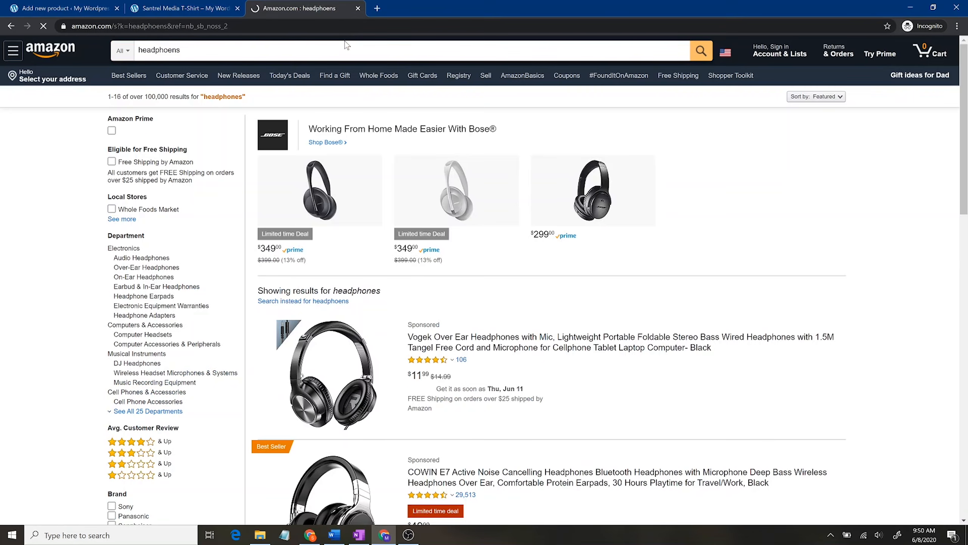
pyautogui.scroll(-3, 515, 313)
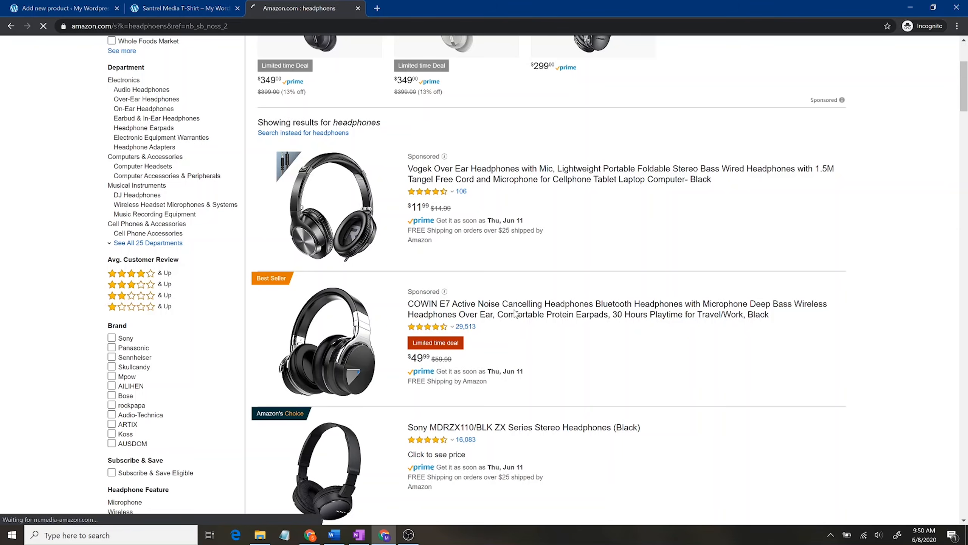
pyautogui.click(501, 308)
# Step: Select the COWIN E7 page's URL and go back to the Amazon Headphones draft
pyautogui.click(293, 24)
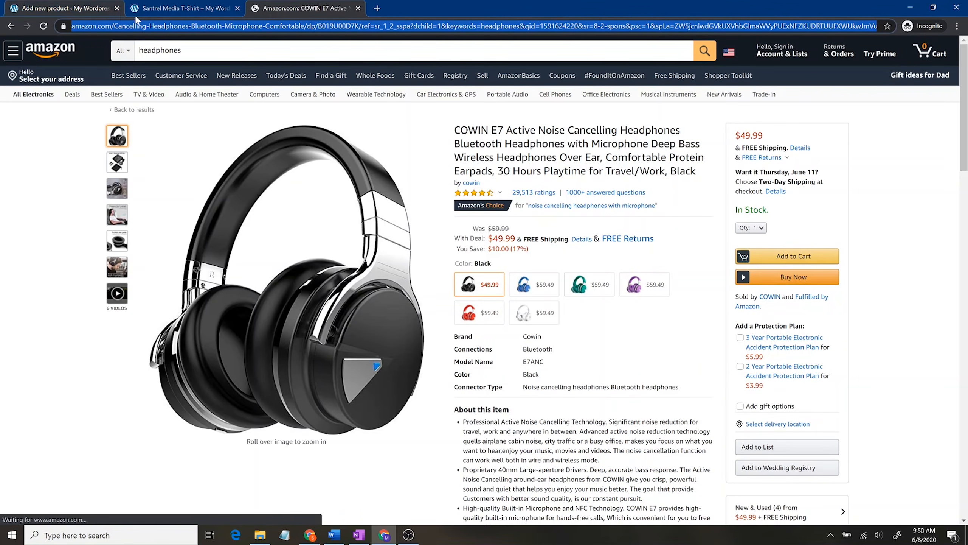
pyautogui.click(170, 4)
pyautogui.click(81, 6)
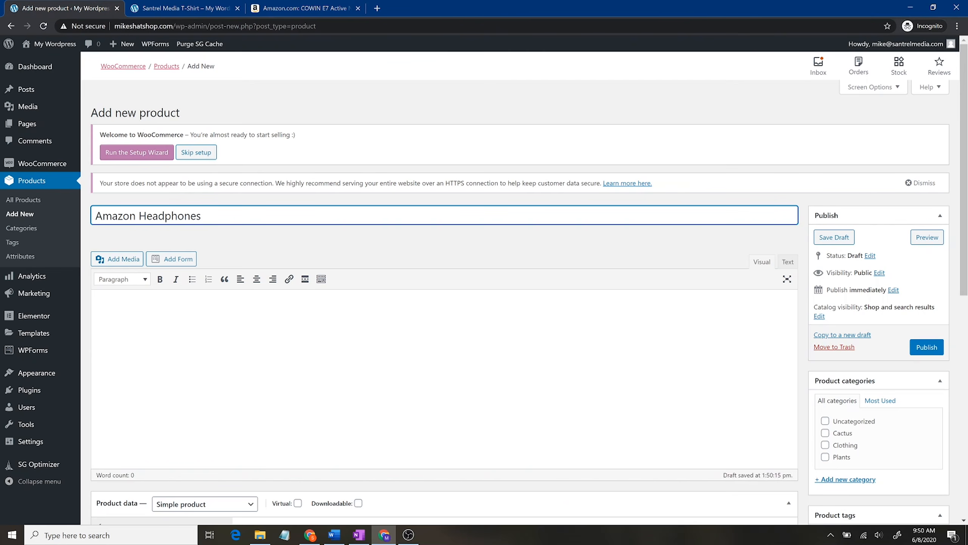
# Step: Make the product External/Affiliate and paste the Amazon COWIN E7 link as its product URL
pyautogui.scroll(-3, 219, 233)
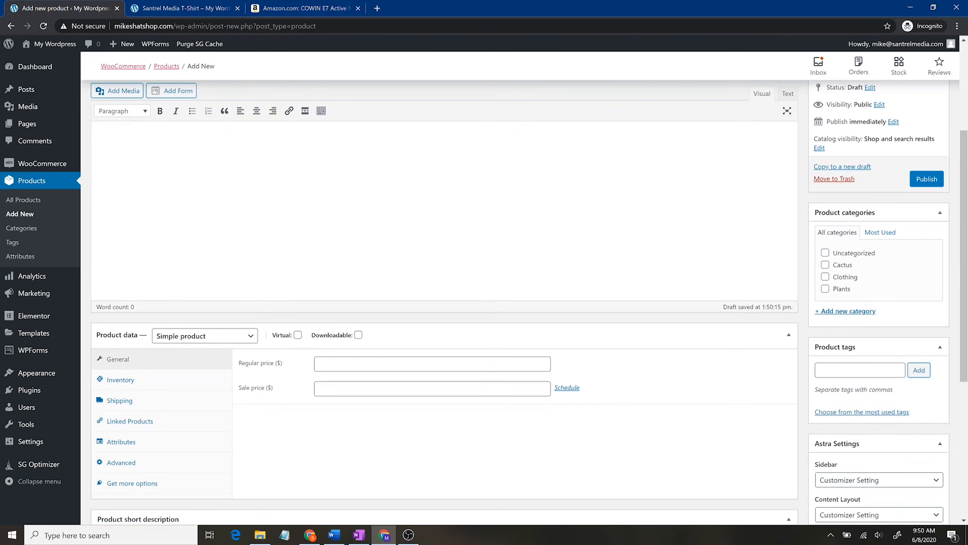
pyautogui.click(247, 341)
pyautogui.click(245, 394)
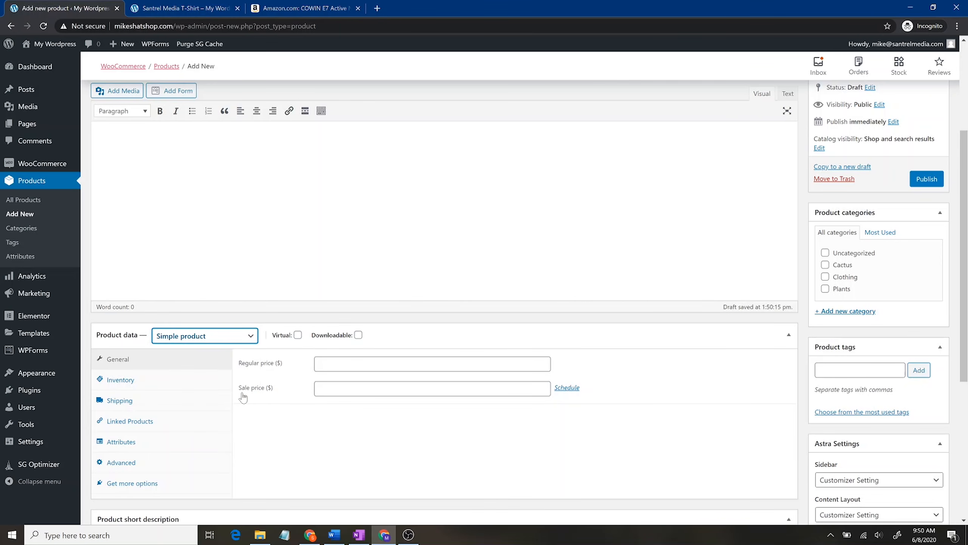
pyautogui.click(420, 364)
pyautogui.hotkey('ctrl', 'v')
pyautogui.click(420, 388)
# Step: Enter regular price 59.99 and sale price 49.99, checking them against the Amazon listing
pyautogui.click(419, 418)
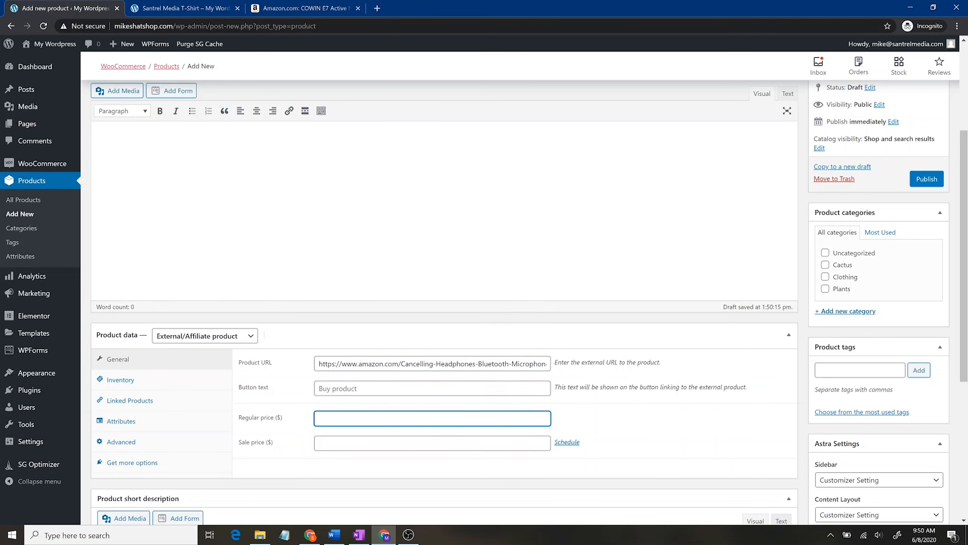
pyautogui.click(305, 8)
pyautogui.click(52, 5)
pyautogui.click(381, 443)
pyautogui.write('49.99')
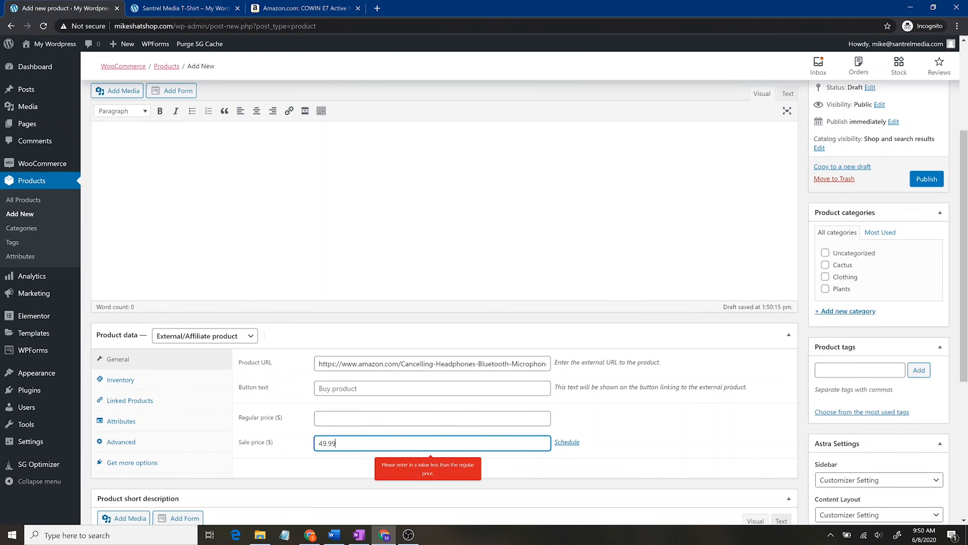
pyautogui.click(284, 9)
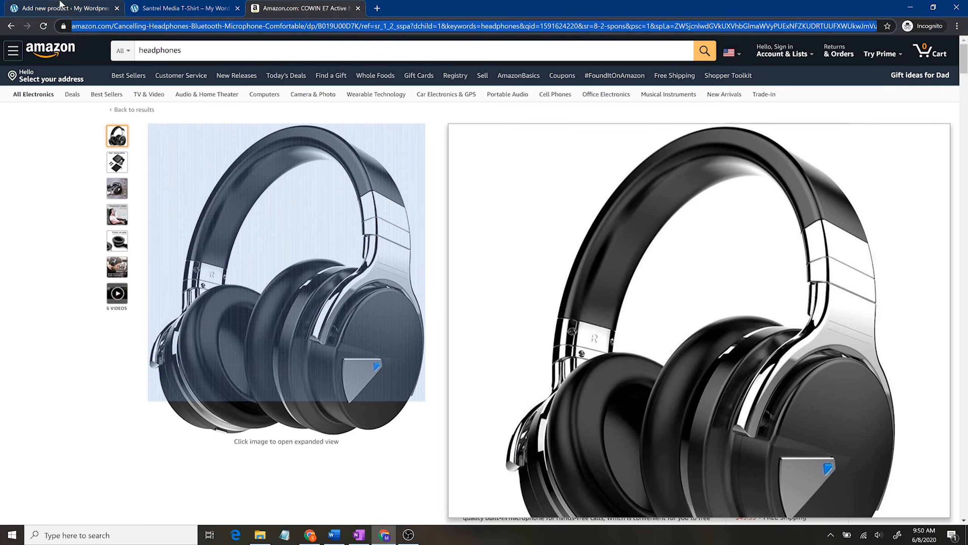
pyautogui.click(62, 7)
pyautogui.click(450, 410)
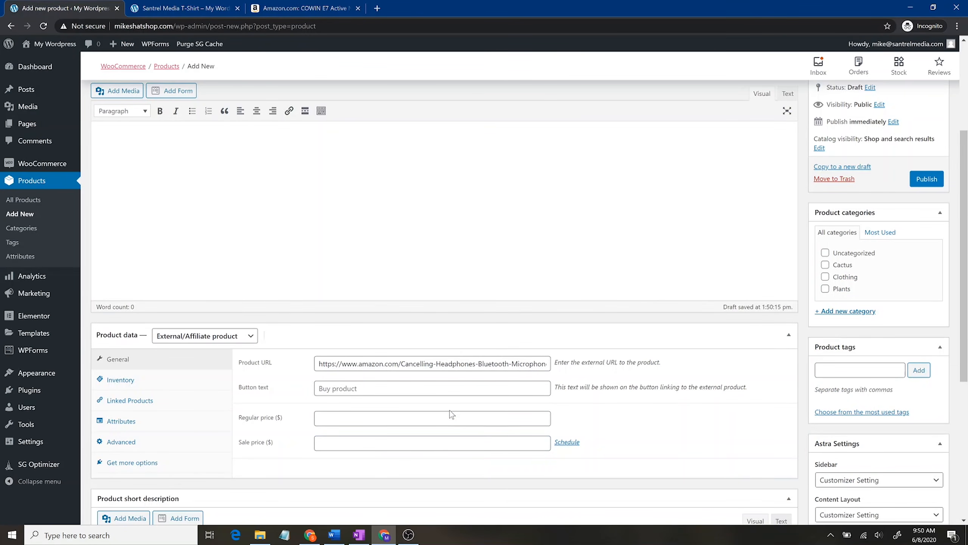
pyautogui.click(452, 416)
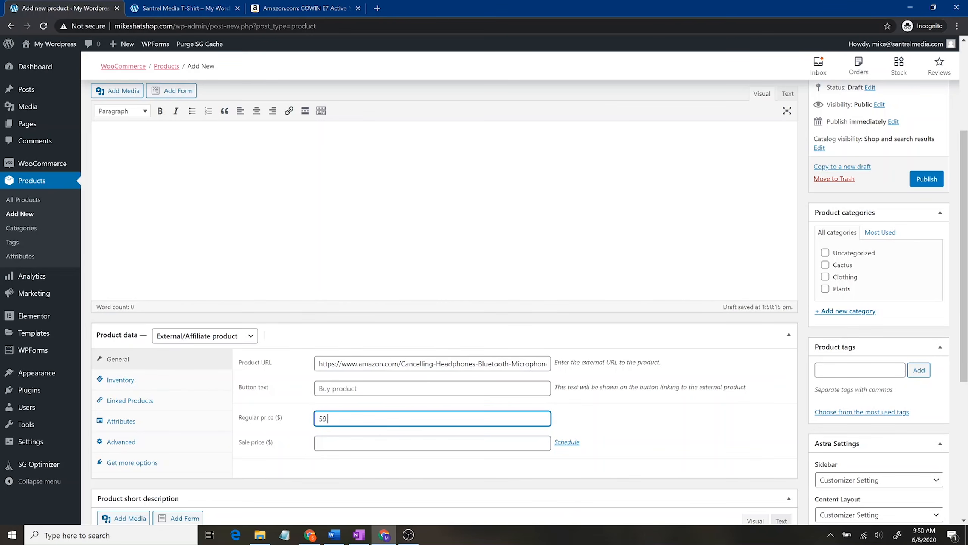
pyautogui.press('Tab')
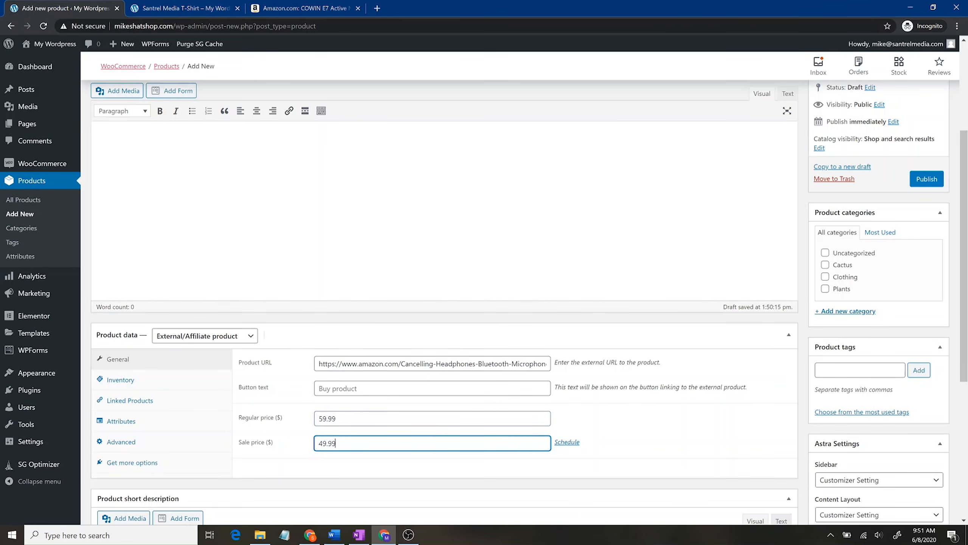
# Step: Review the Inventory, Linked Products and Attributes tabs of the product data
pyautogui.click(197, 382)
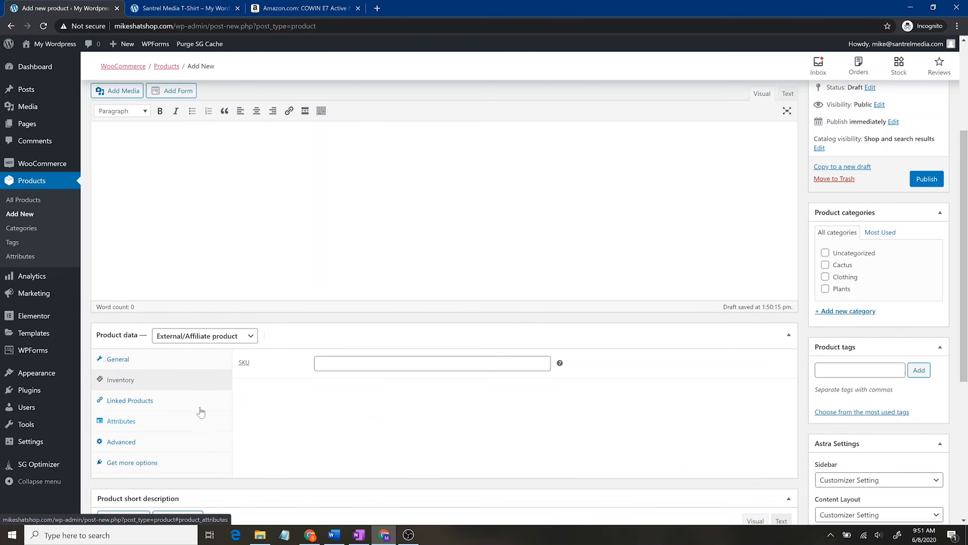
pyautogui.click(199, 406)
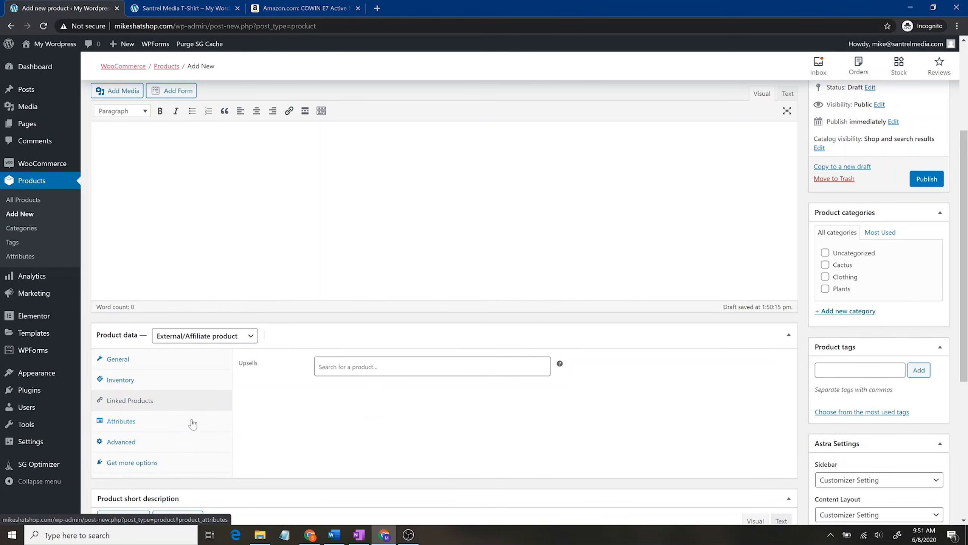
pyautogui.click(193, 424)
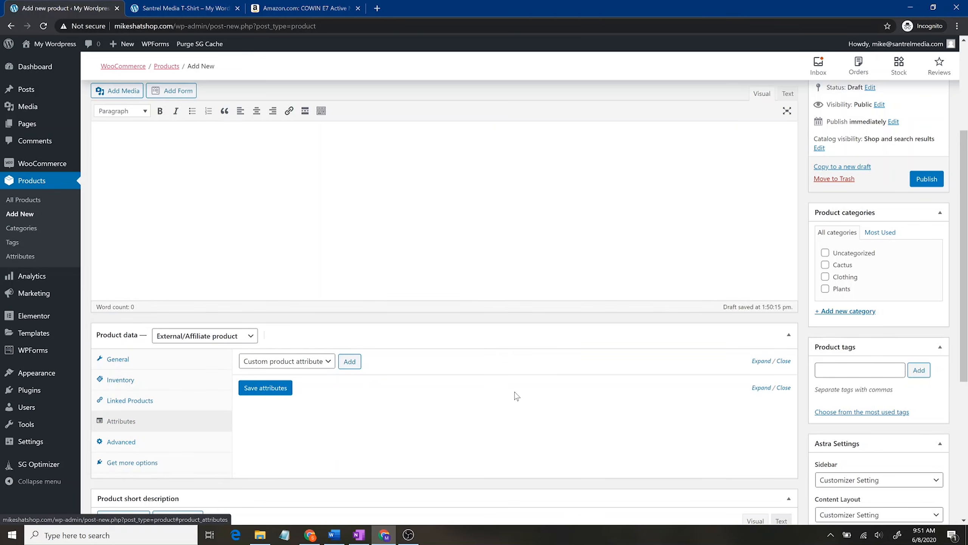
pyautogui.scroll(-5, 501, 397)
pyautogui.scroll(7, 495, 397)
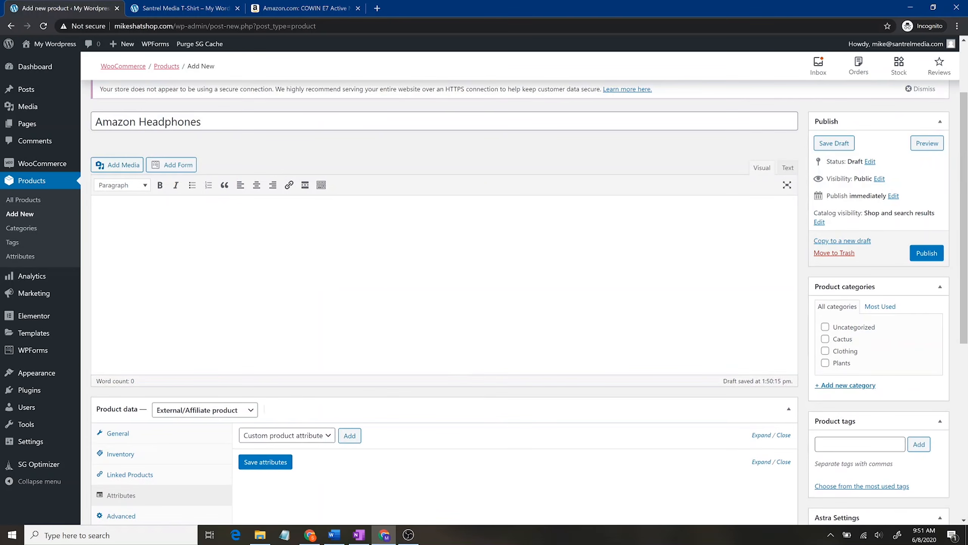
# Step: Copy Amazon's 'About this item' text and paste it into the product description
pyautogui.click(303, 8)
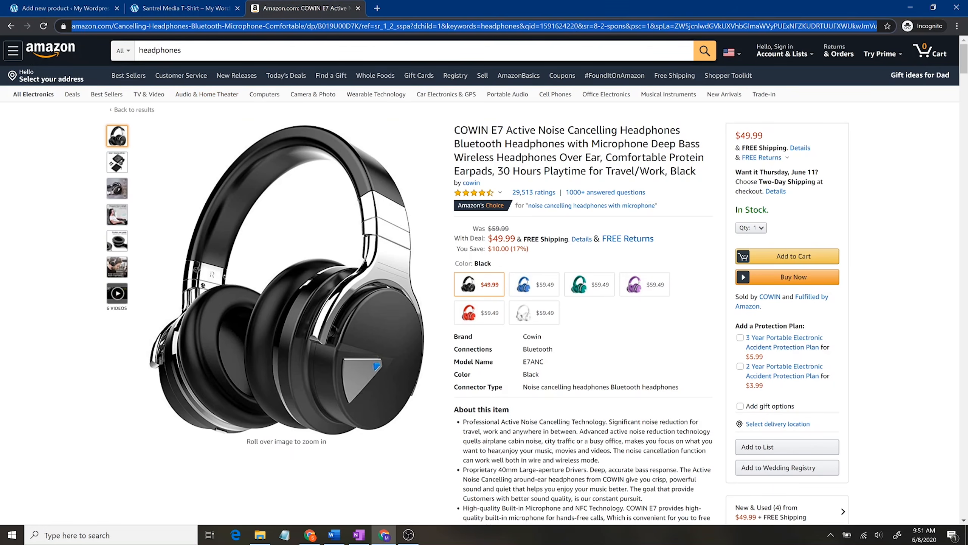
pyautogui.moveTo(454, 409); pyautogui.dragTo(591, 297)
pyautogui.hotkey('ctrl', 'c')
pyautogui.scroll(-12, 572, 435)
pyautogui.scroll(12, 585, 108)
pyautogui.scroll(-9, 648, 477)
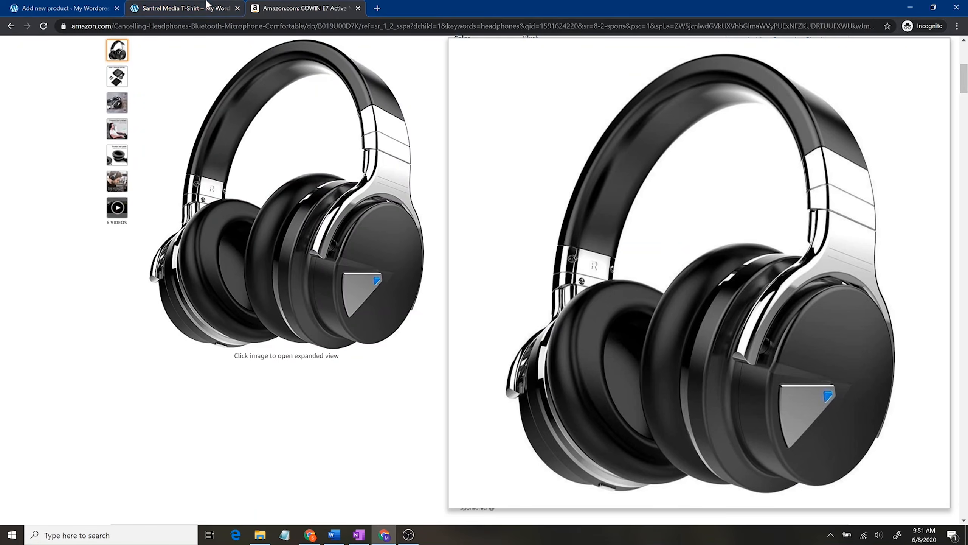
pyautogui.click(169, 3)
pyautogui.click(67, 10)
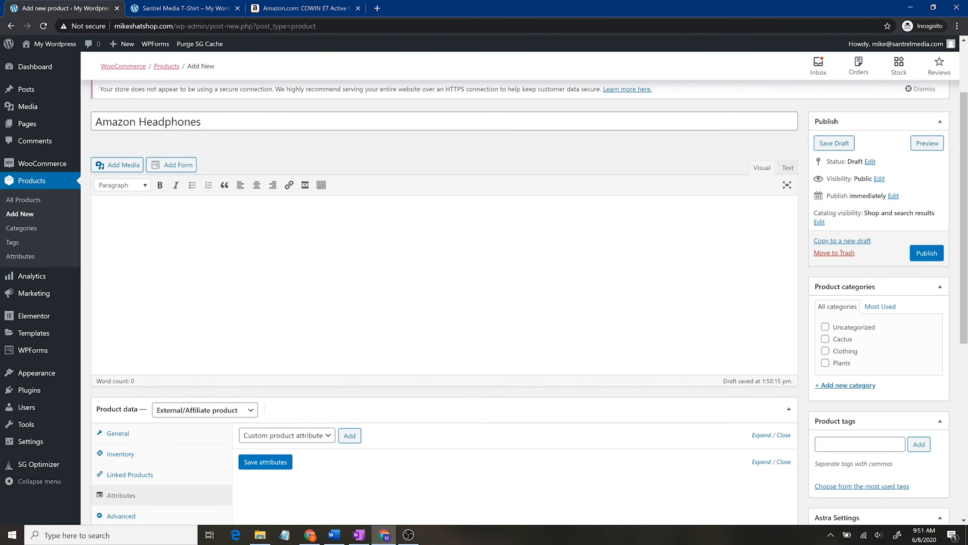
pyautogui.hotkey('ctrl', 'v')
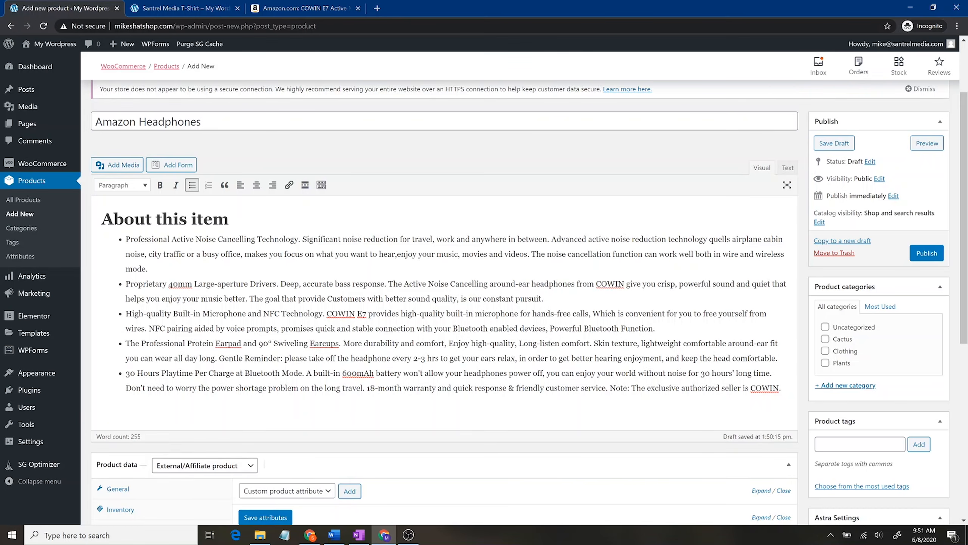
pyautogui.scroll(-8, 444, 301)
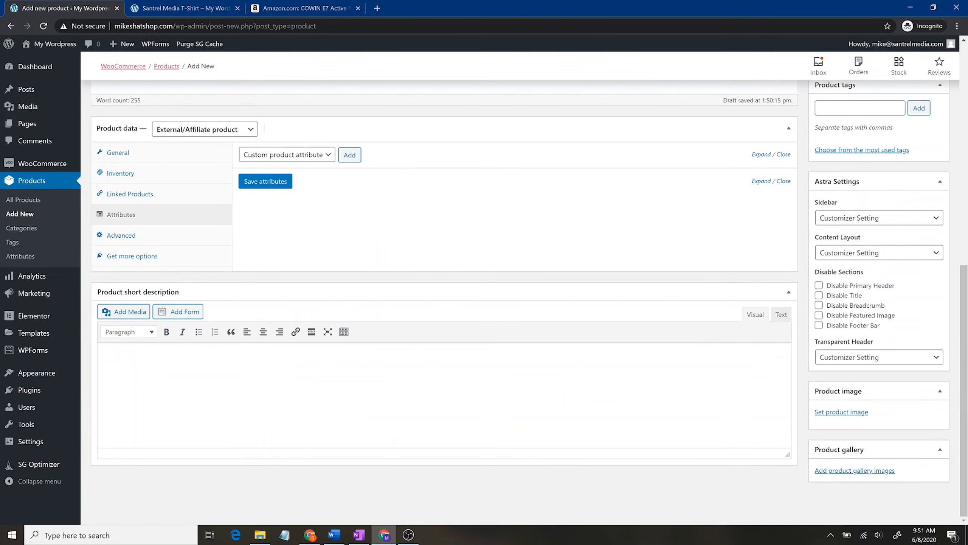
# Step: Launch the Windows Snipping Tool
pyautogui.press('super')
pyautogui.write('sni')
pyautogui.press('Return')
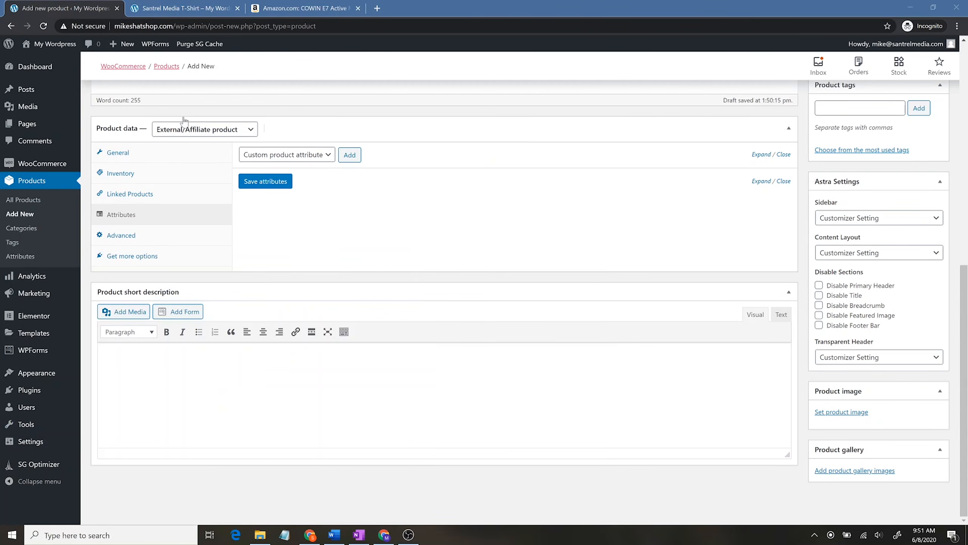
# Step: Snip a rectangle around the COWIN E7 headphones photo on the Amazon page
pyautogui.click(311, 8)
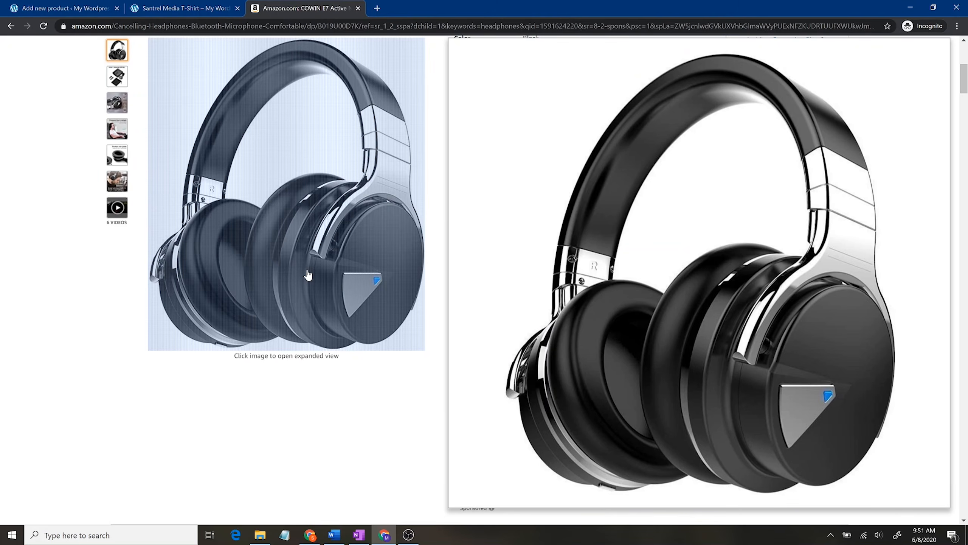
pyautogui.rightClick(308, 271)
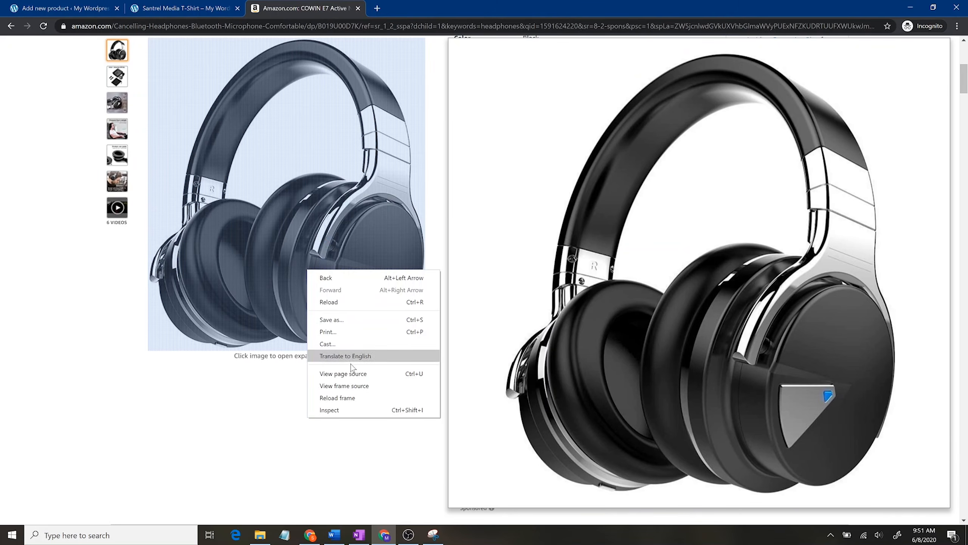
pyautogui.click(144, 385)
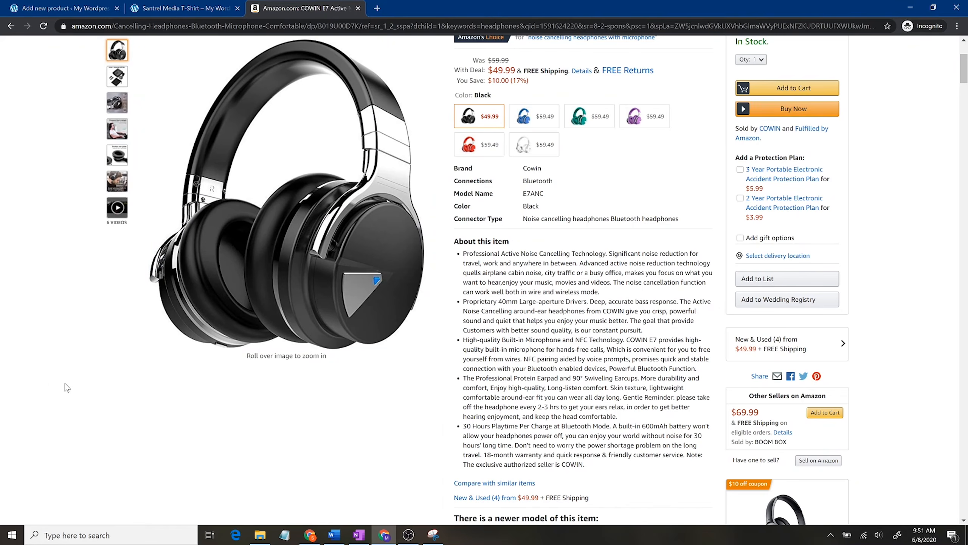
pyautogui.scroll(2, 49, 378)
pyautogui.click(433, 535)
pyautogui.moveTo(446, 432); pyautogui.dragTo(146, 116)
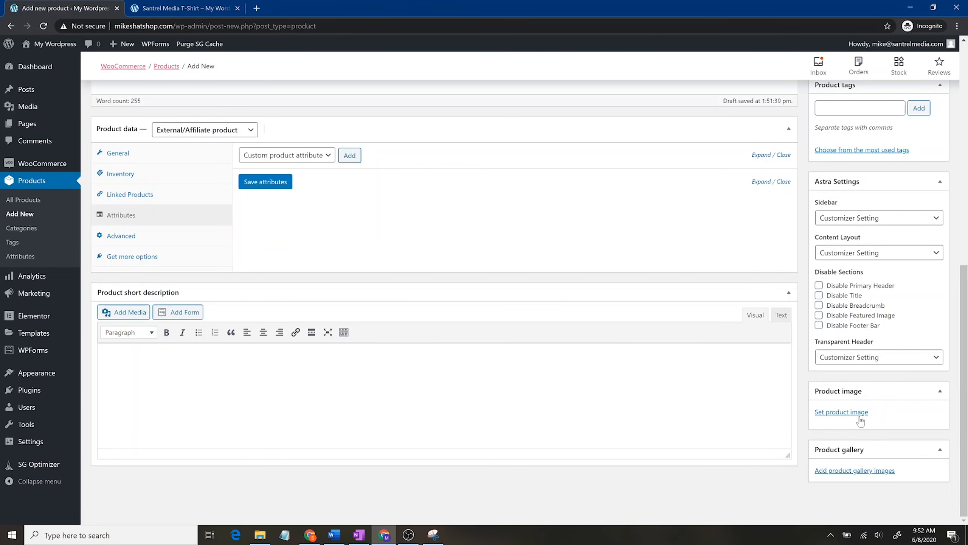
# Step: Upload the headphones screenshot from the 3. Santrel Media folder and set it as the product image
pyautogui.click(859, 412)
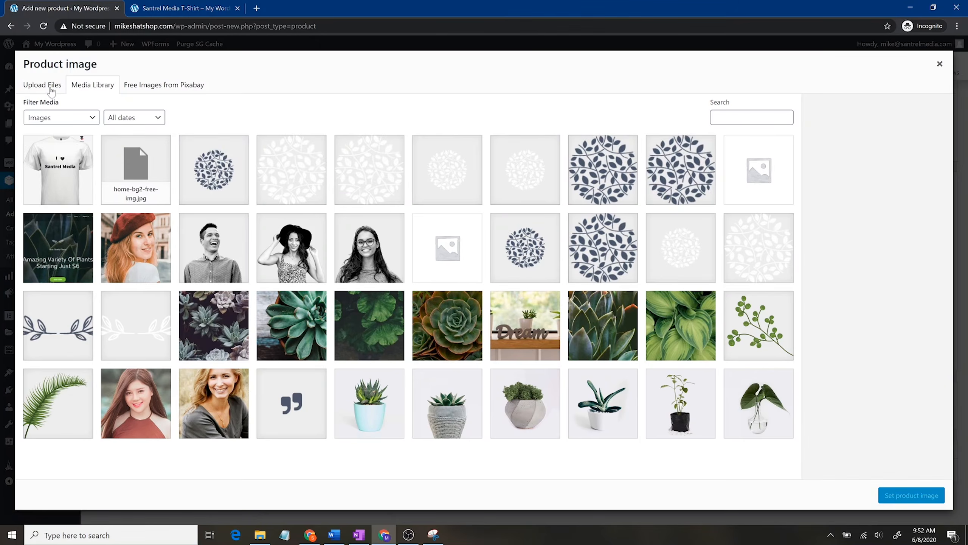
pyautogui.click(49, 86)
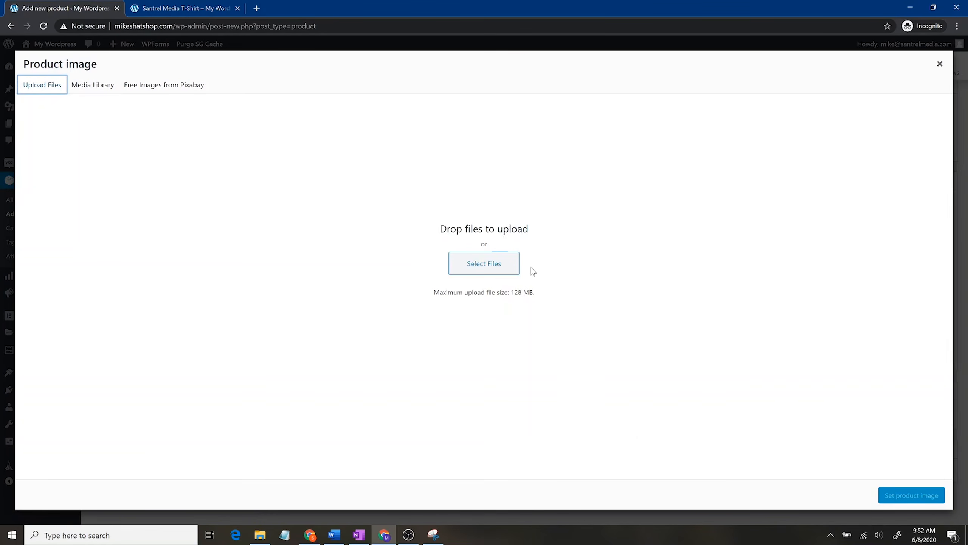
pyautogui.click(482, 263)
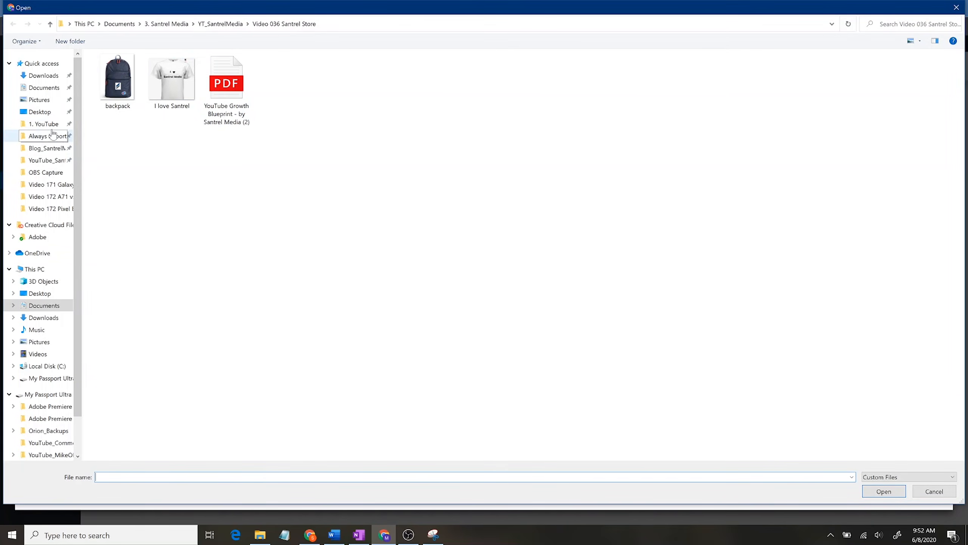
pyautogui.click(46, 148)
pyautogui.click(153, 26)
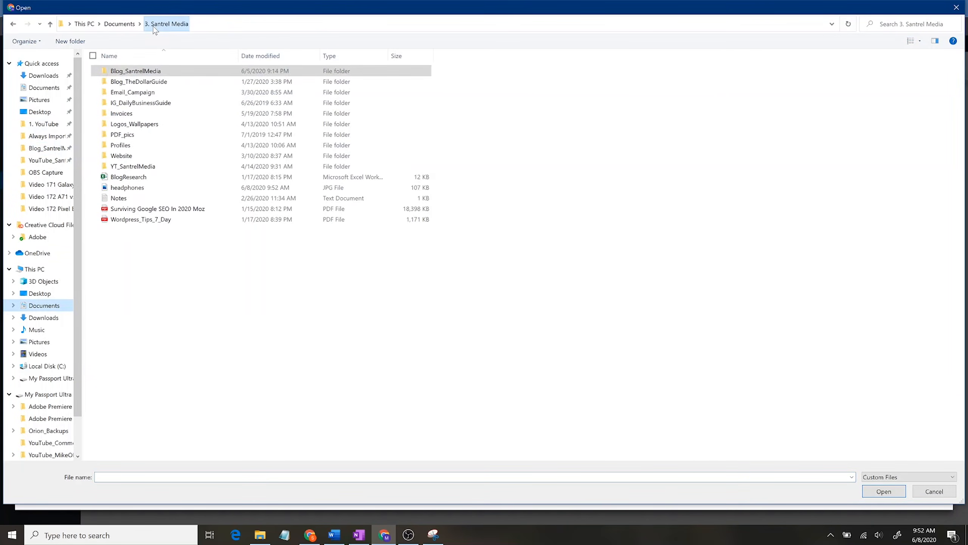
pyautogui.doubleClick(156, 188)
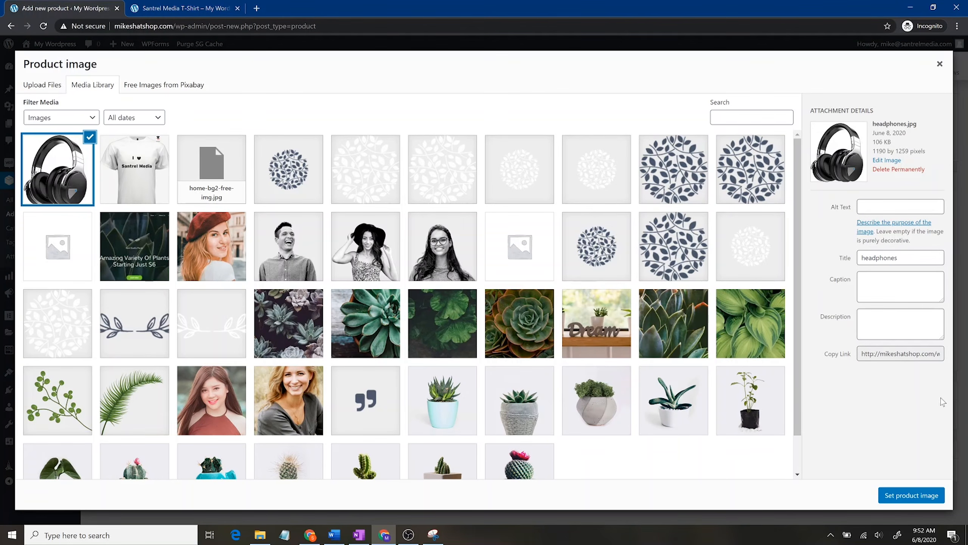
pyautogui.click(898, 495)
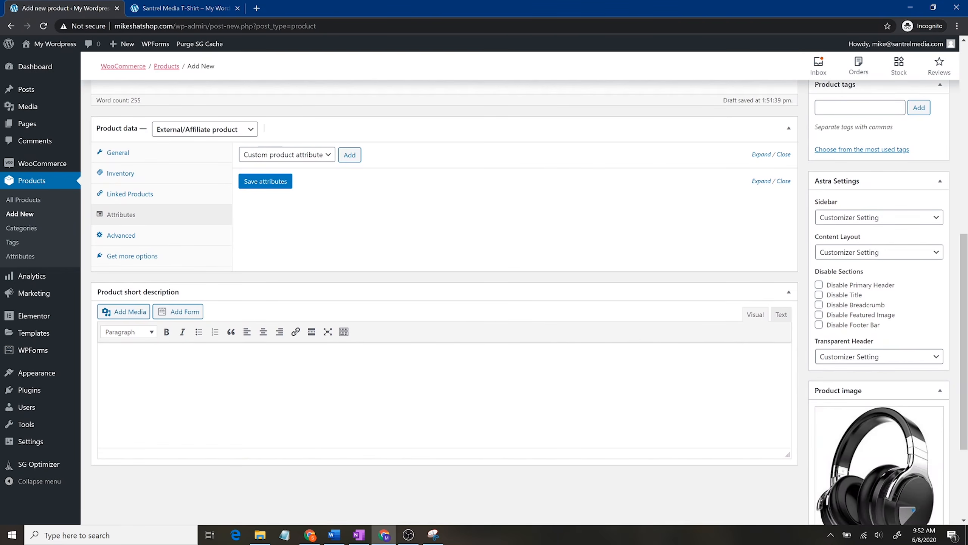
# Step: Publish the Amazon Headphones product and scroll down to its product data
pyautogui.scroll(-3, 791, 378)
pyautogui.scroll(10, 888, 221)
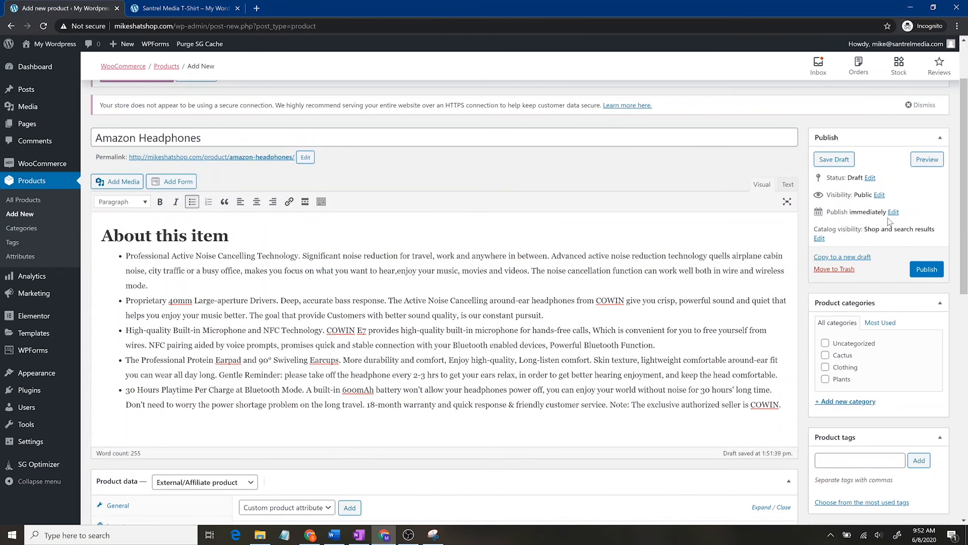
pyautogui.click(929, 275)
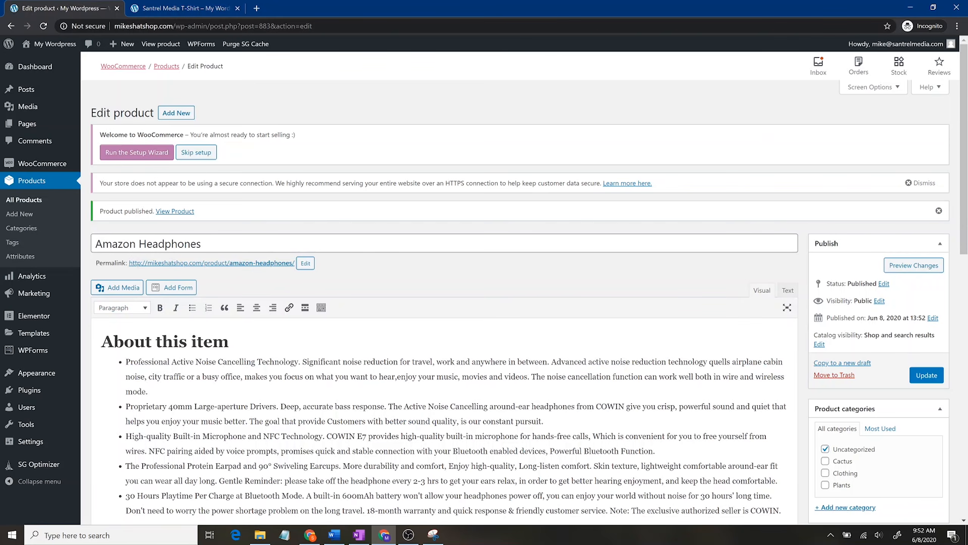
pyautogui.scroll(-3, 267, 343)
pyautogui.scroll(-1, 444, 301)
pyautogui.scroll(-4, 292, 433)
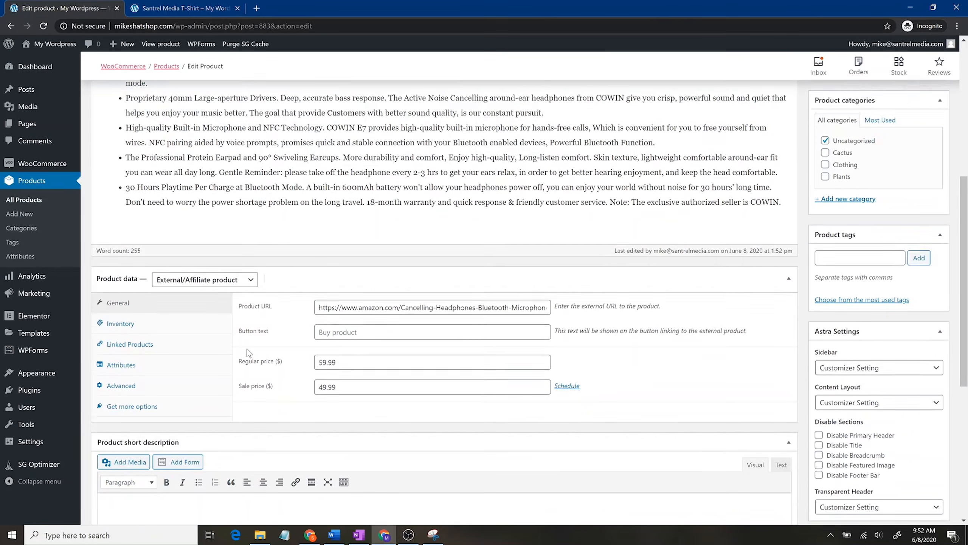
# Step: Open the store page in the storefront tab and update the Amazon Headphones product
pyautogui.click(180, 8)
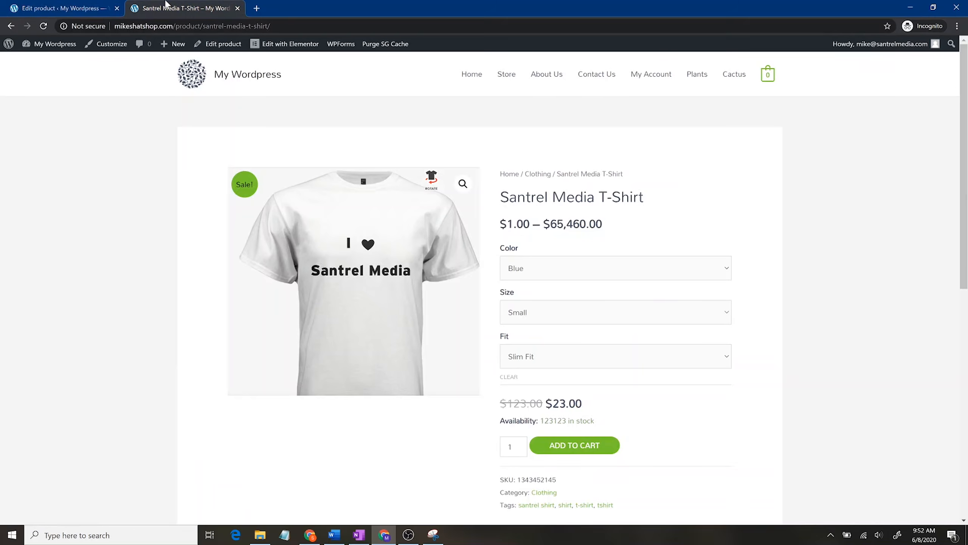
pyautogui.click(502, 78)
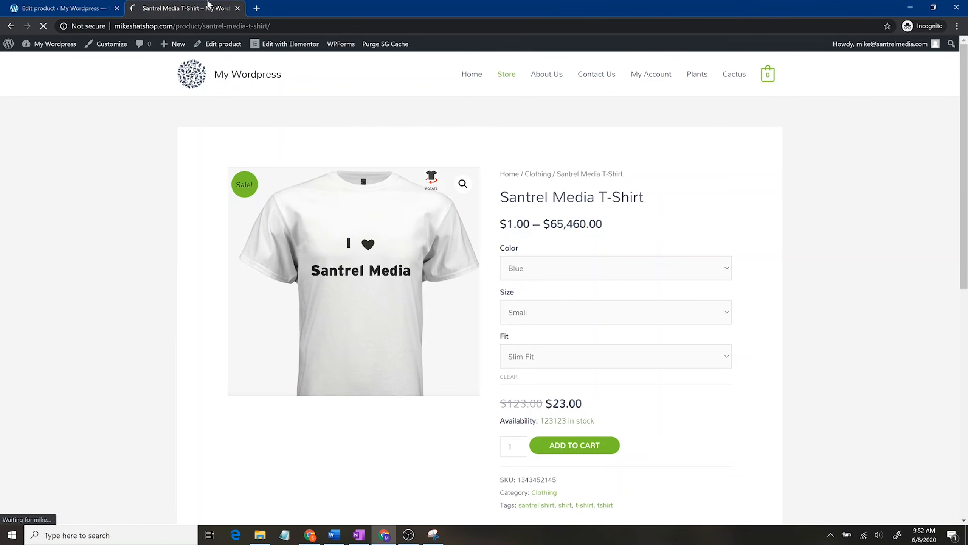
pyautogui.click(61, 8)
pyautogui.click(926, 207)
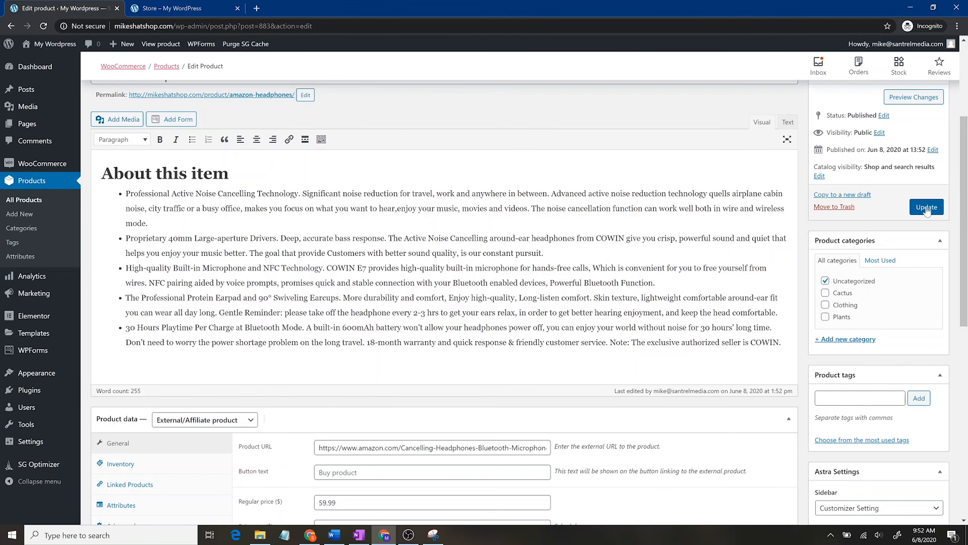
# Step: Reload the store and open the Amazon Headphones page to confirm its $49.99 price
pyautogui.click(179, 8)
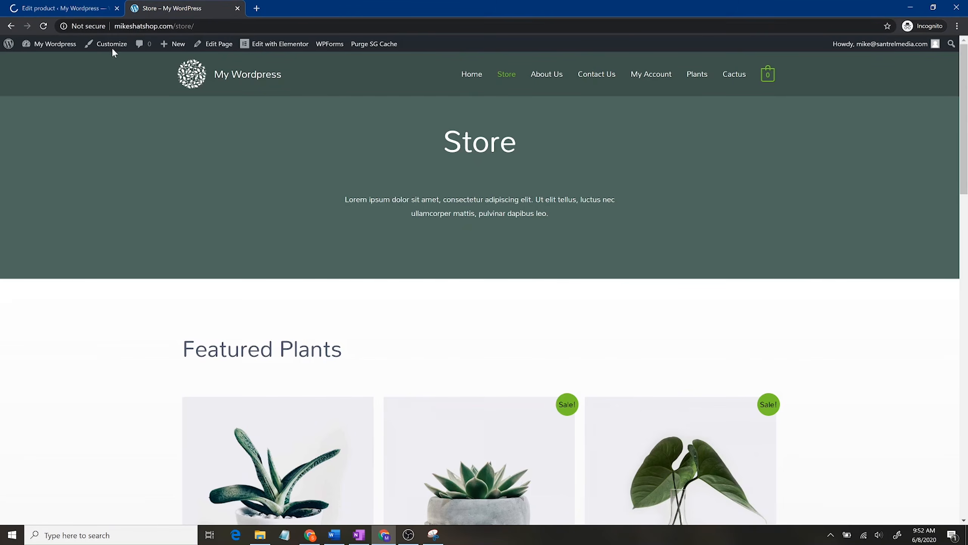
pyautogui.click(43, 26)
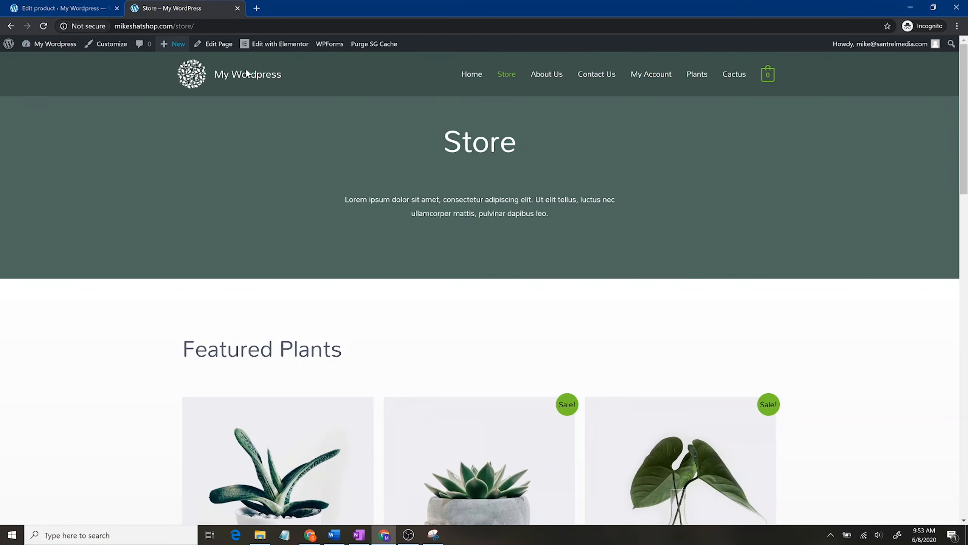
pyautogui.click(85, 5)
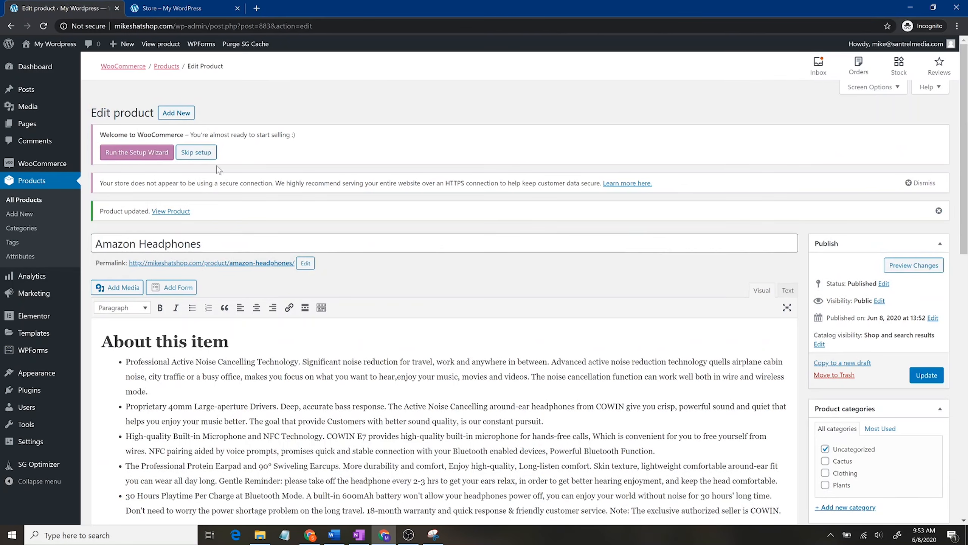
pyautogui.click(206, 5)
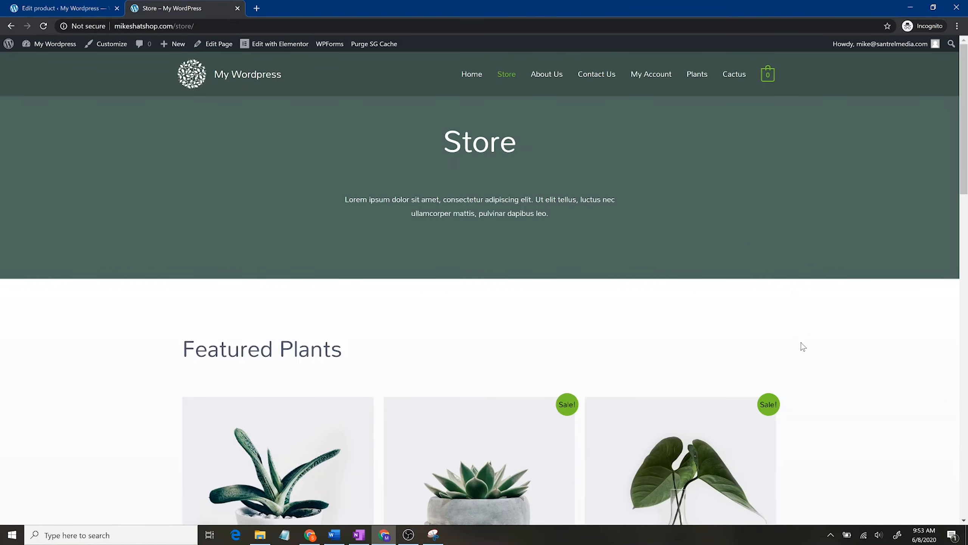
pyautogui.scroll(-12, 802, 347)
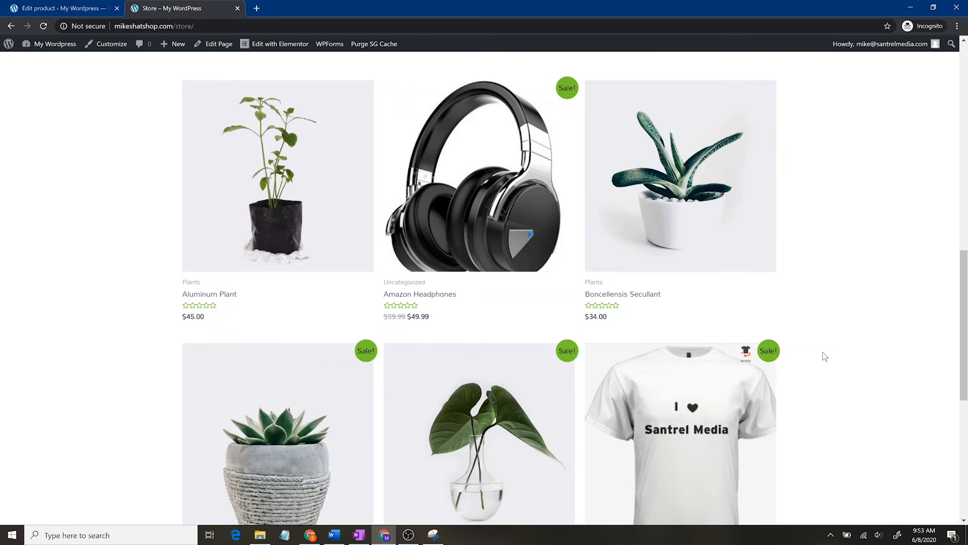
pyautogui.click(504, 220)
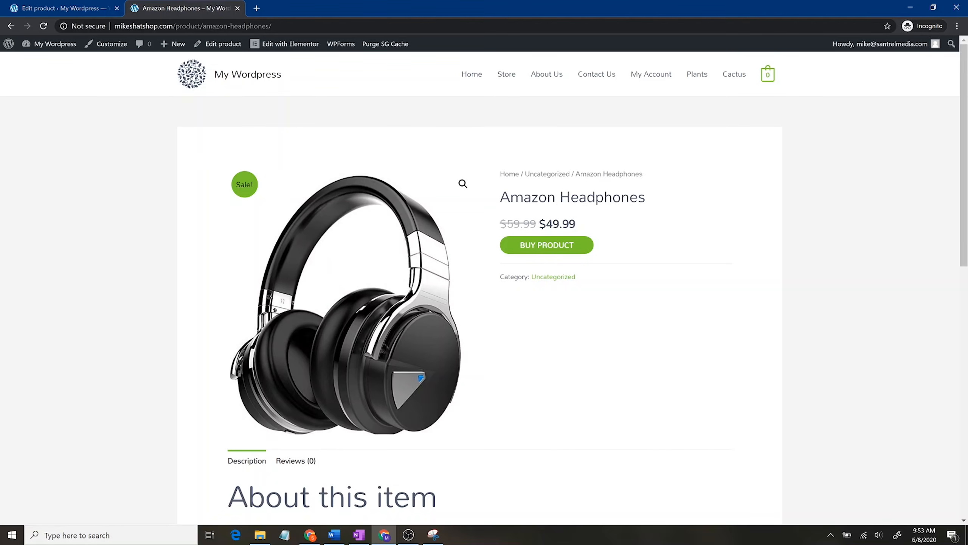
pyautogui.click(83, 6)
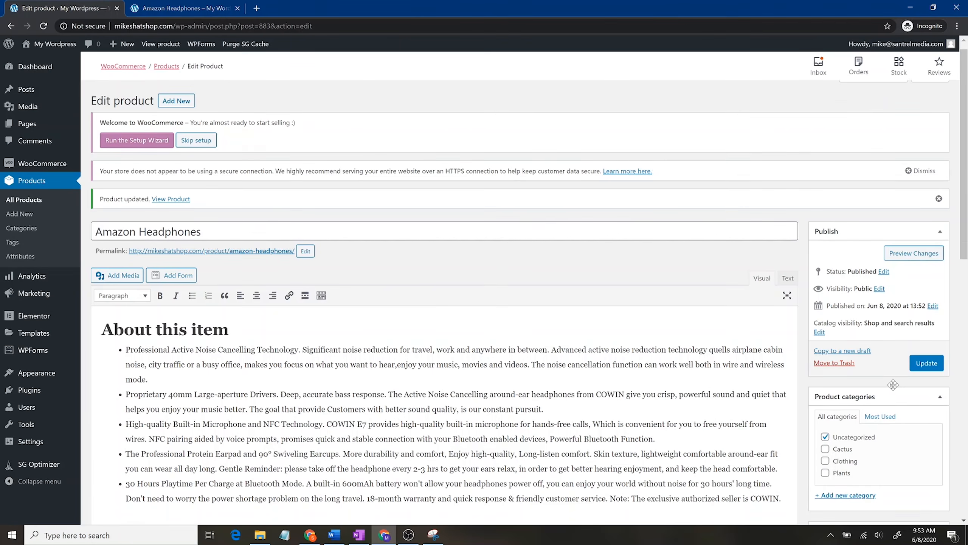
# Step: Add a Headphones category under Clothing, untick Uncategorized, and update the product
pyautogui.scroll(-4, 896, 383)
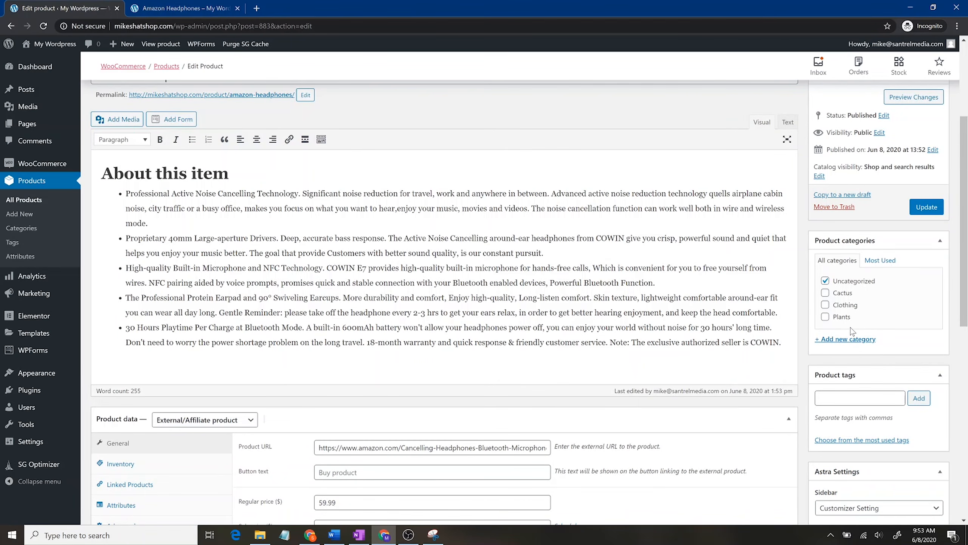
pyautogui.click(846, 338)
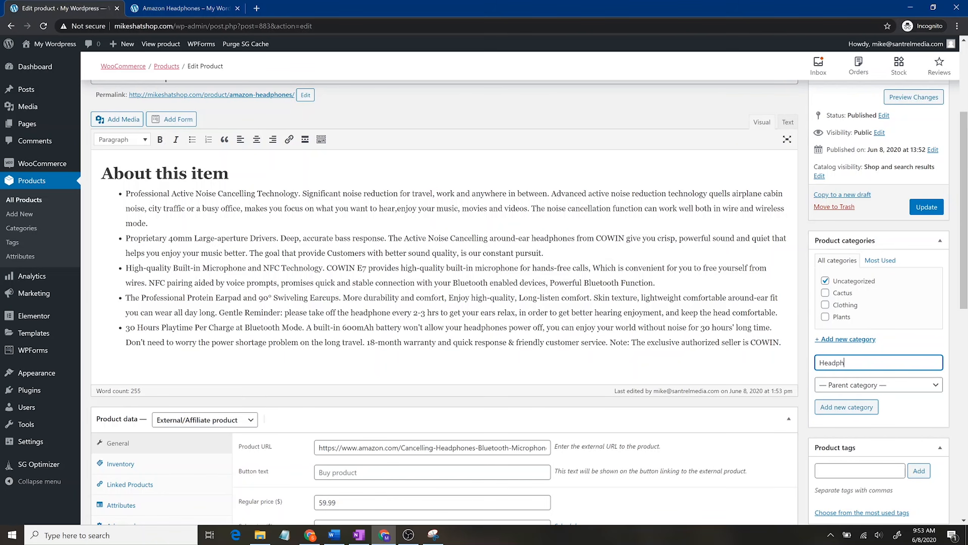
pyautogui.click(872, 391)
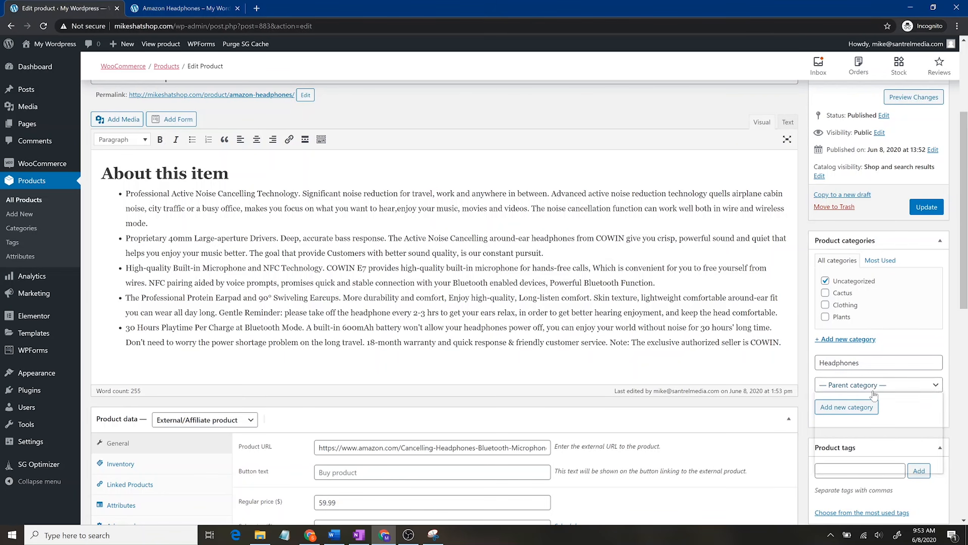
pyautogui.click(851, 434)
pyautogui.click(846, 407)
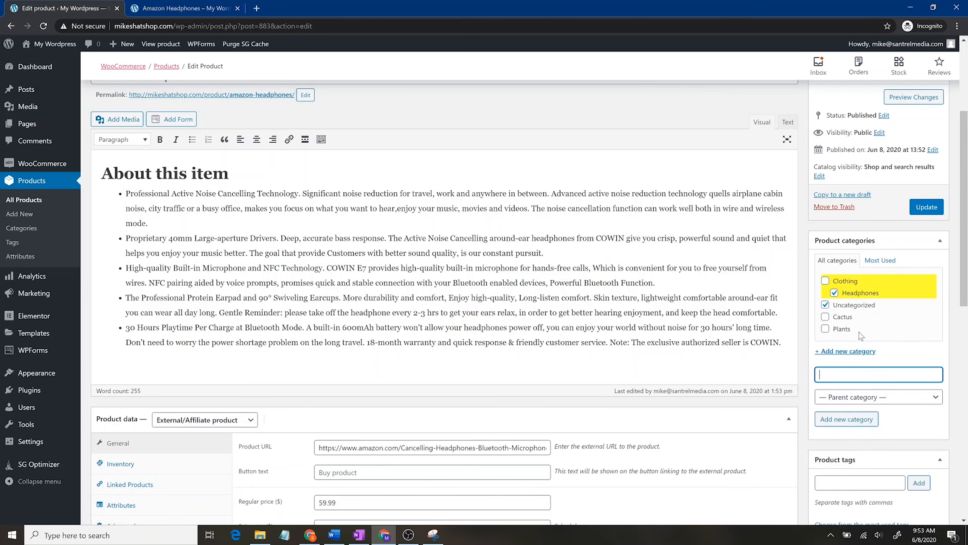
pyautogui.click(826, 306)
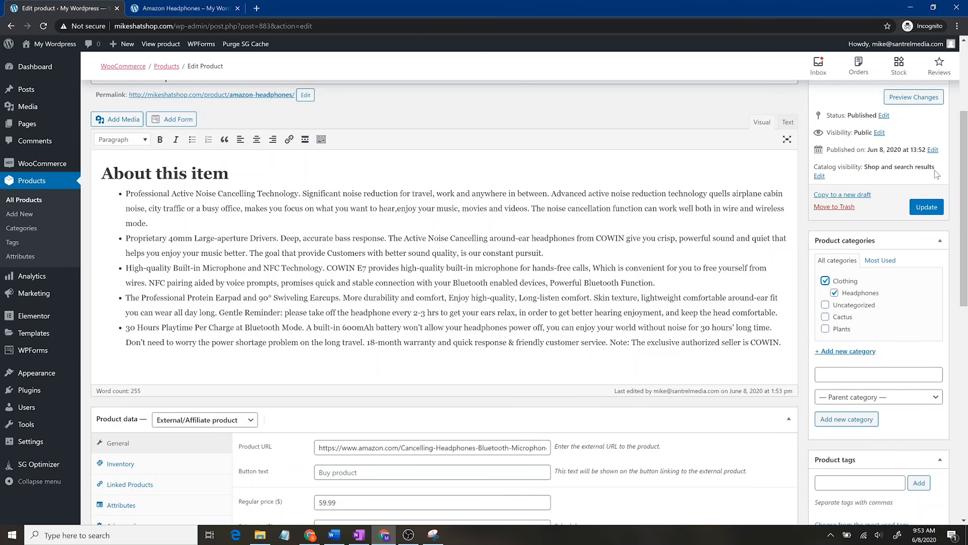
pyautogui.click(926, 206)
# Step: Reload the live headphones page to confirm the new category breadcrumb
pyautogui.click(185, 8)
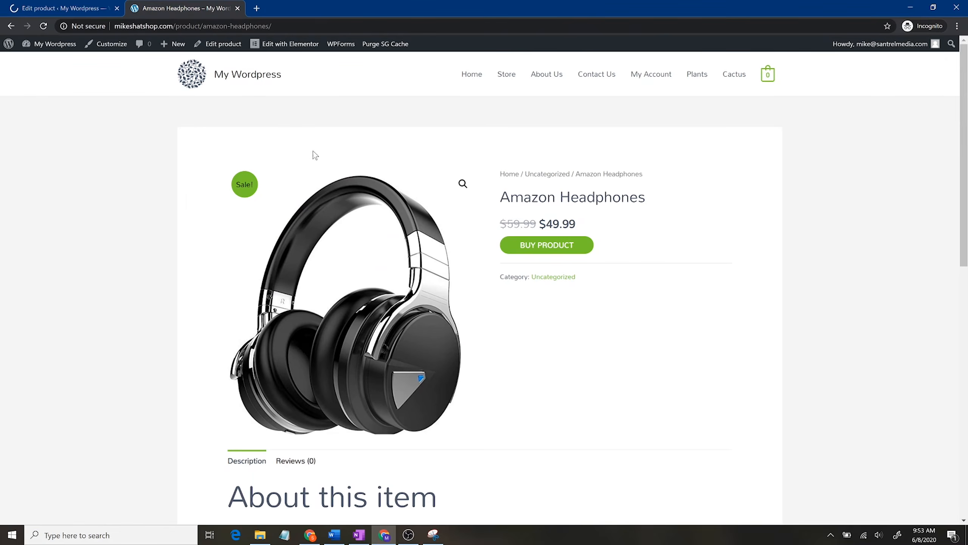
pyautogui.click(43, 26)
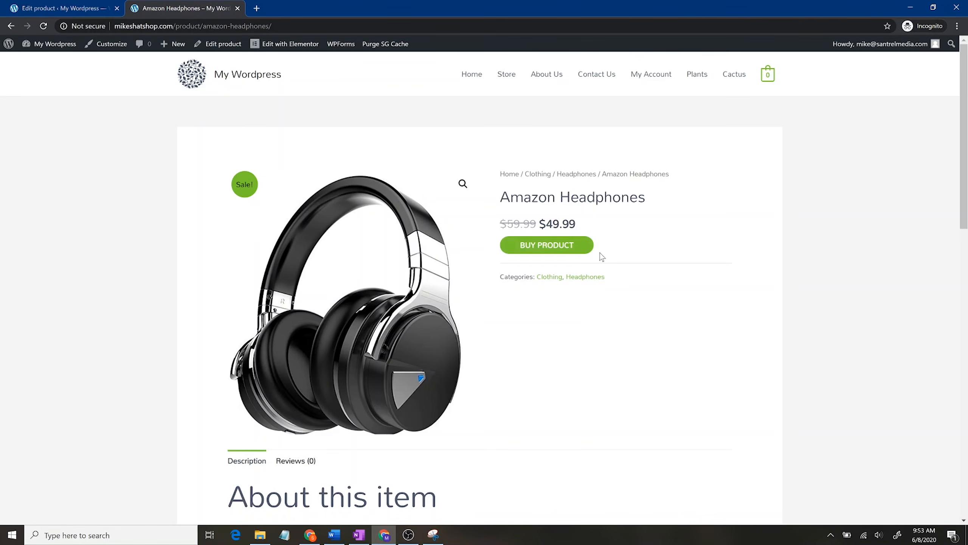
pyautogui.scroll(-7, 550, 404)
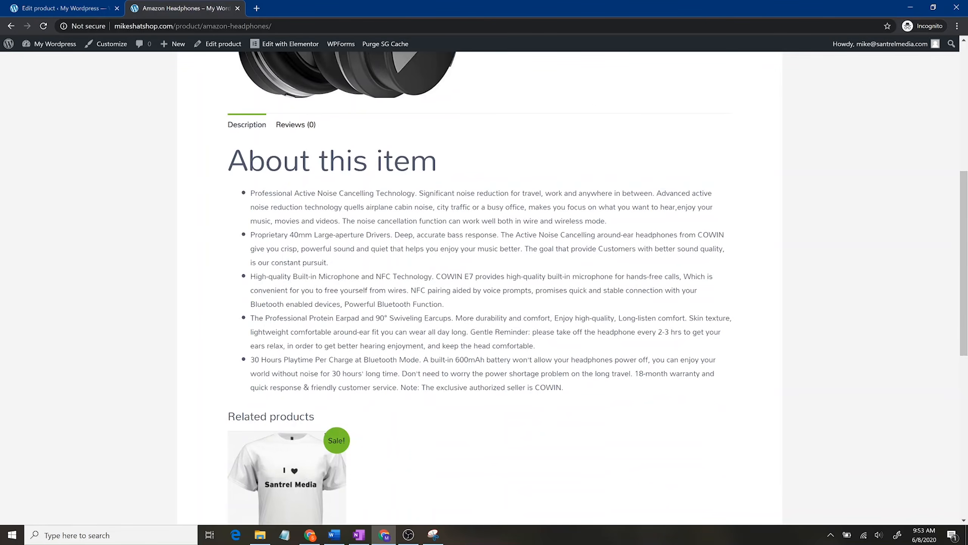
pyautogui.scroll(-4, 514, 359)
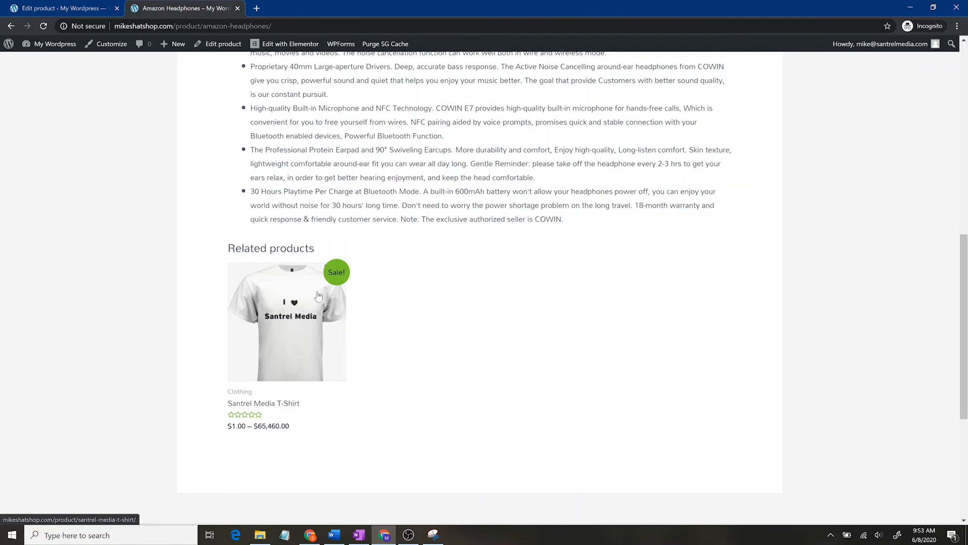
pyautogui.click(40, 6)
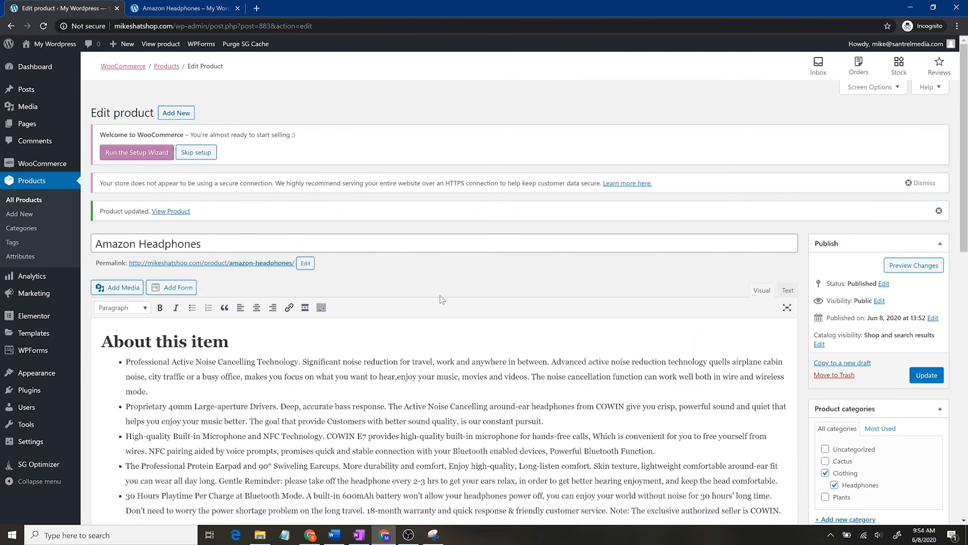
# Step: Add Aluminum Plant (#86) as an upsell in the headphones' Linked Products settings
pyautogui.scroll(-7, 431, 295)
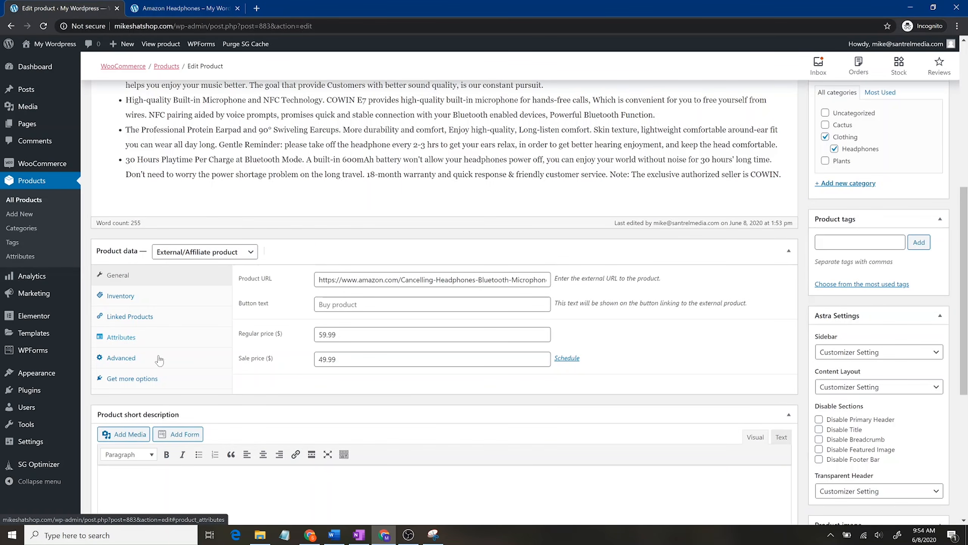
pyautogui.click(161, 358)
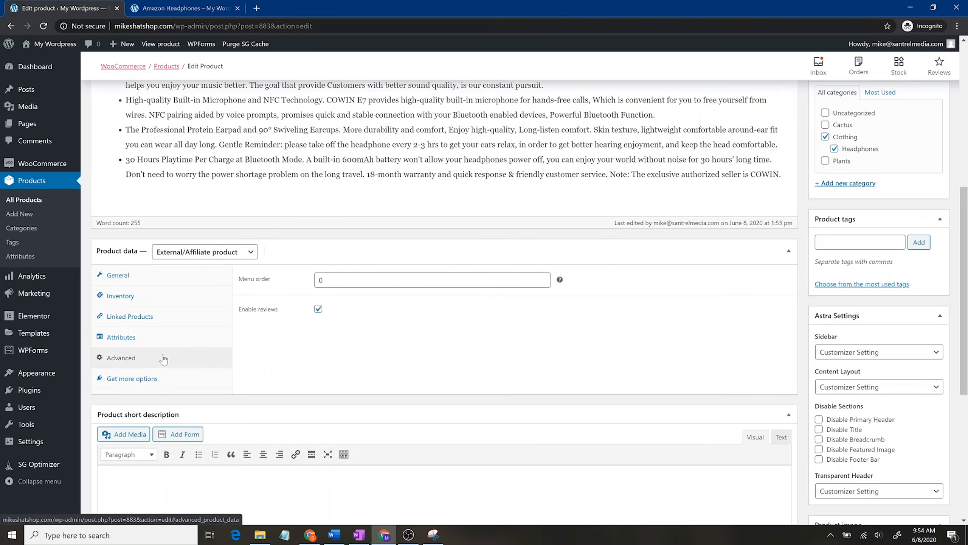
pyautogui.click(181, 315)
pyautogui.click(382, 282)
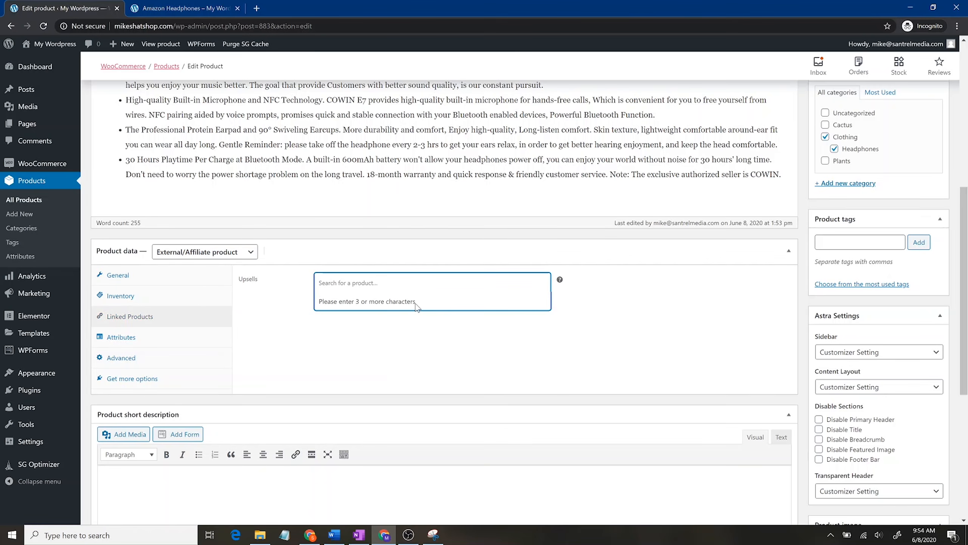
pyautogui.write('c')
pyautogui.press('BackSpace')
pyautogui.write('cac')
pyautogui.press('BackSpace')
pyautogui.press('BackSpace')
pyautogui.press('BackSpace')
pyautogui.write('plant')
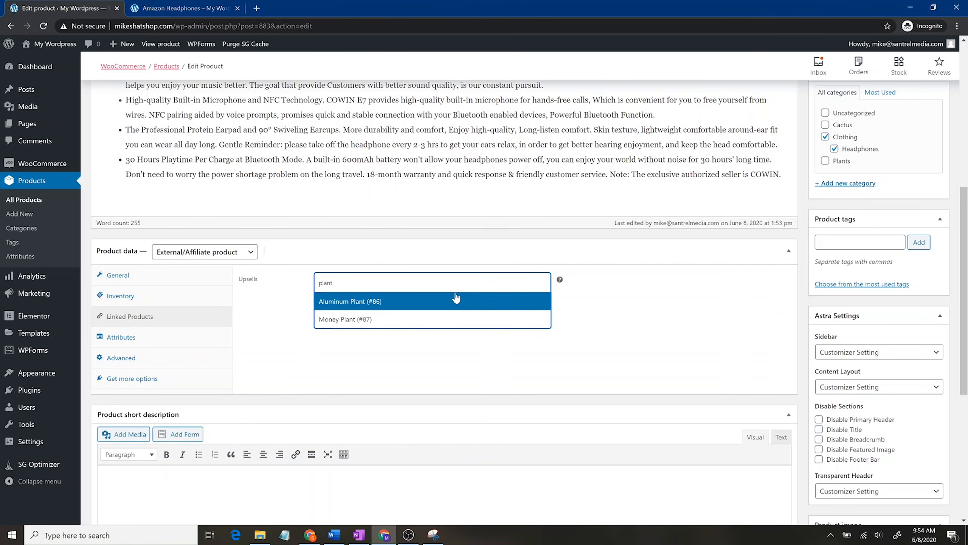
pyautogui.click(421, 307)
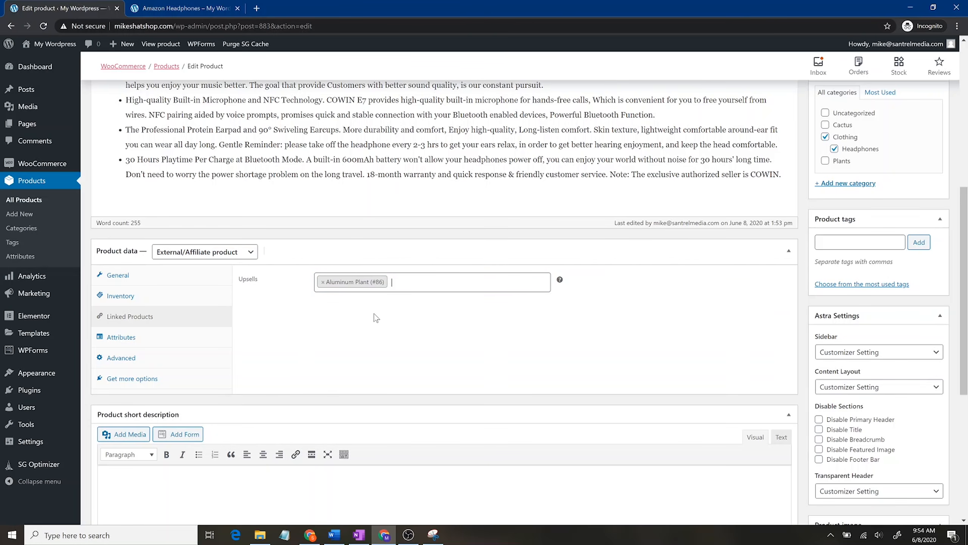
# Step: Update the Amazon Headphones product and go back to its storefront page
pyautogui.scroll(5, 421, 307)
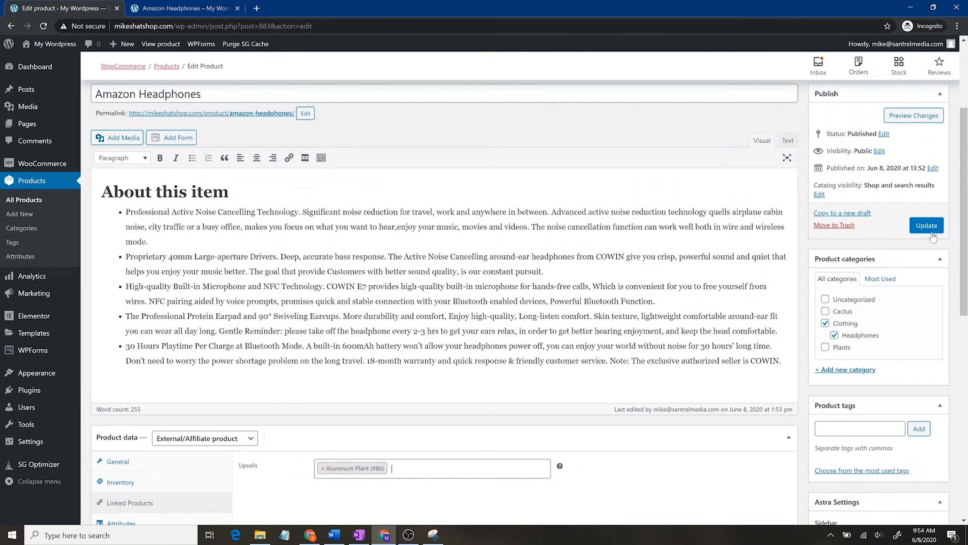
pyautogui.click(933, 228)
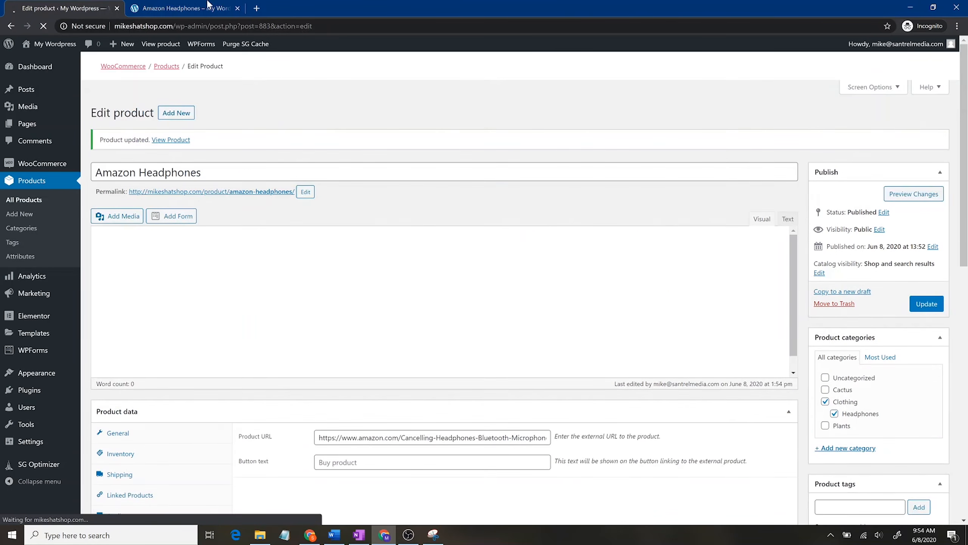
pyautogui.click(183, 8)
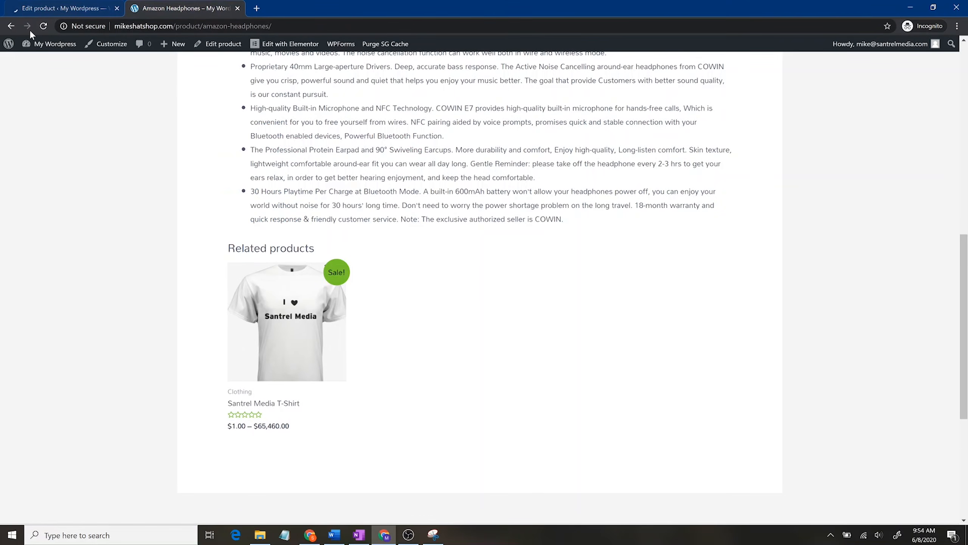
# Step: Reload the headphones page and scroll through it to check the 'You may also like' suggestions
pyautogui.click(43, 26)
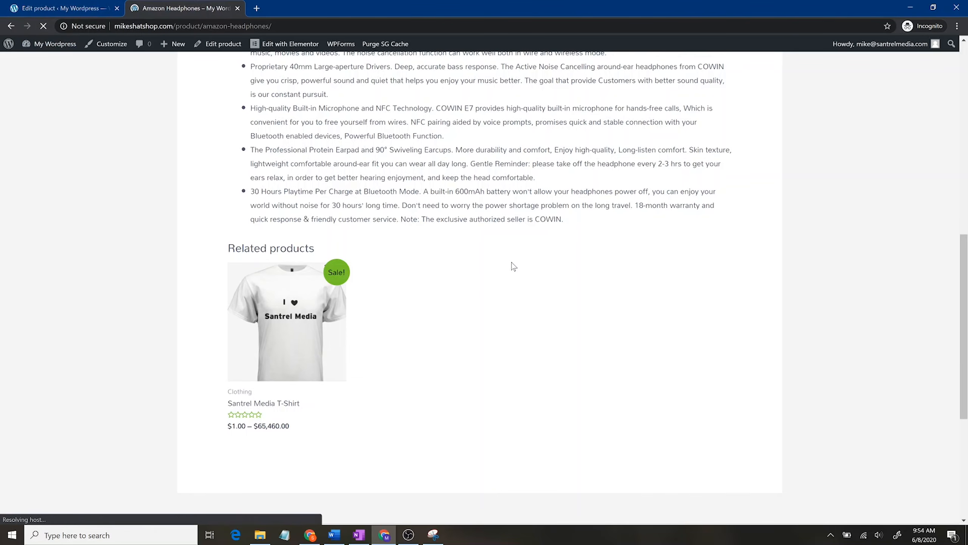
pyautogui.scroll(3, 542, 327)
pyautogui.scroll(-3, 542, 327)
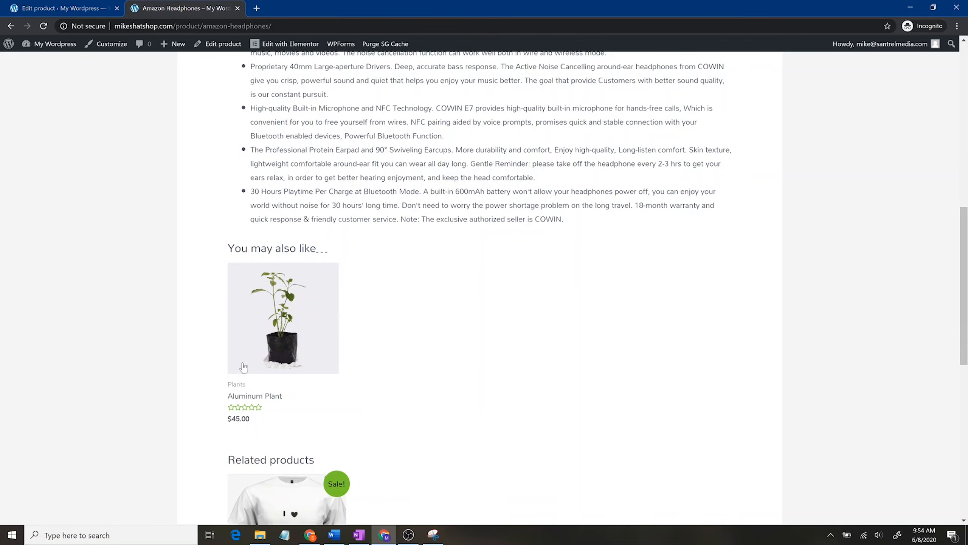
pyautogui.scroll(-4, 534, 376)
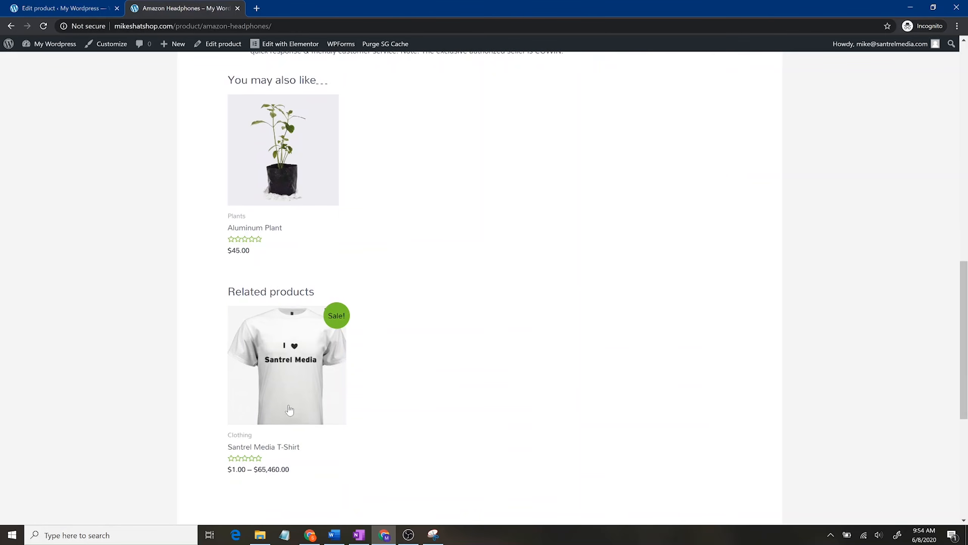
pyautogui.scroll(13, 474, 358)
pyautogui.scroll(4, 752, 296)
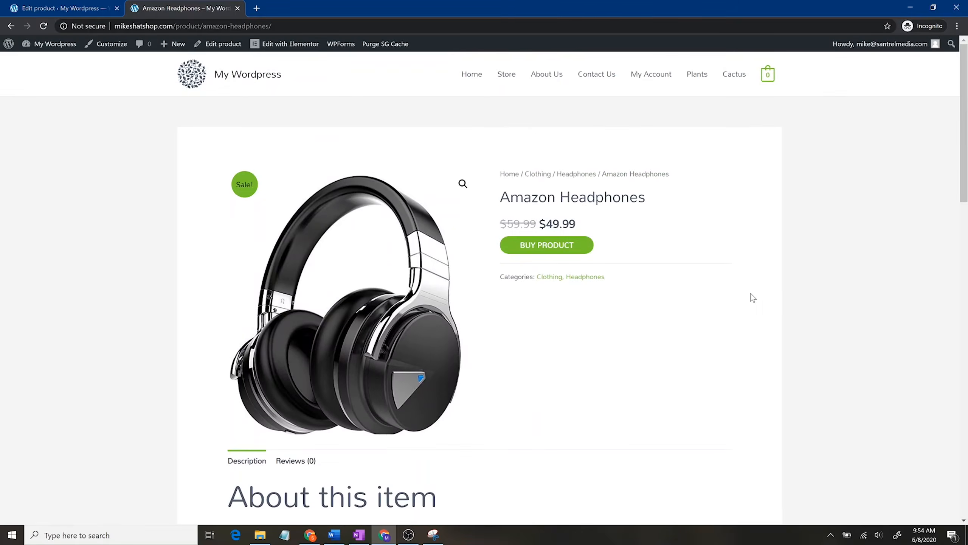
pyautogui.scroll(-20, 735, 303)
pyautogui.scroll(8, 519, 331)
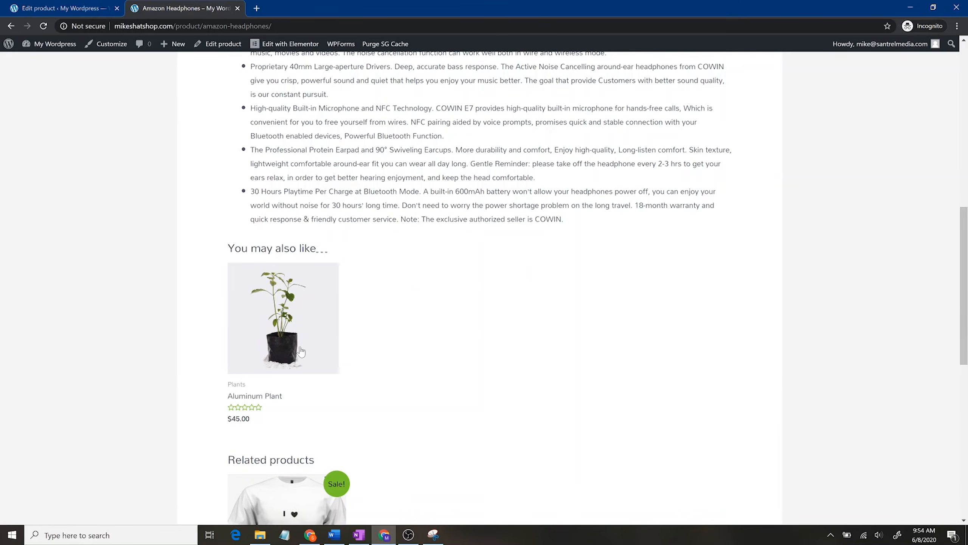
pyautogui.scroll(2, 530, 341)
pyautogui.scroll(10, 530, 341)
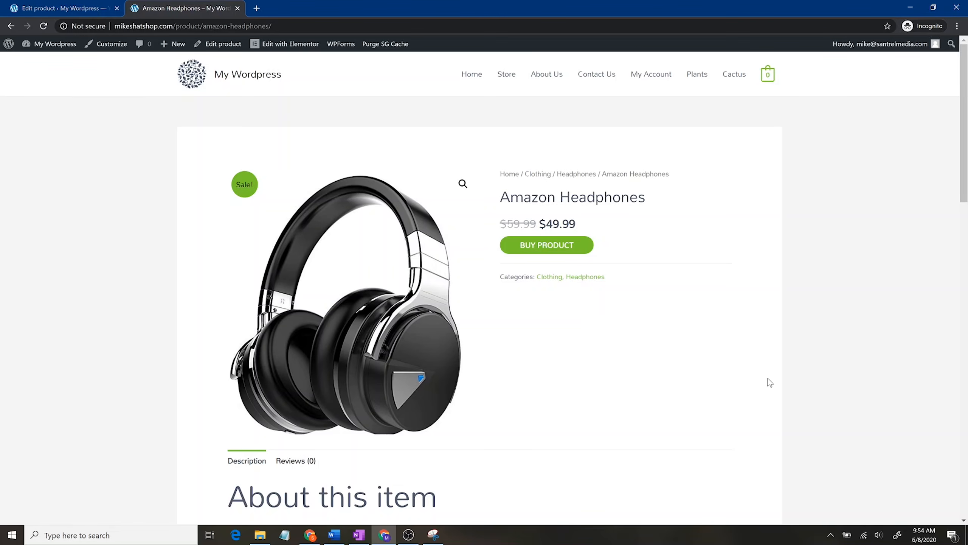
pyautogui.scroll(-10, 520, 400)
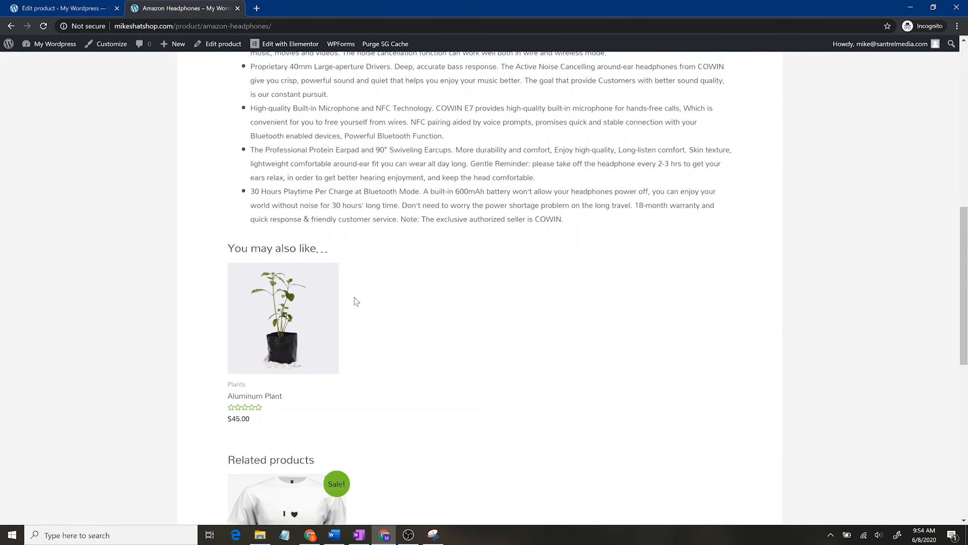
pyautogui.scroll(10, 561, 351)
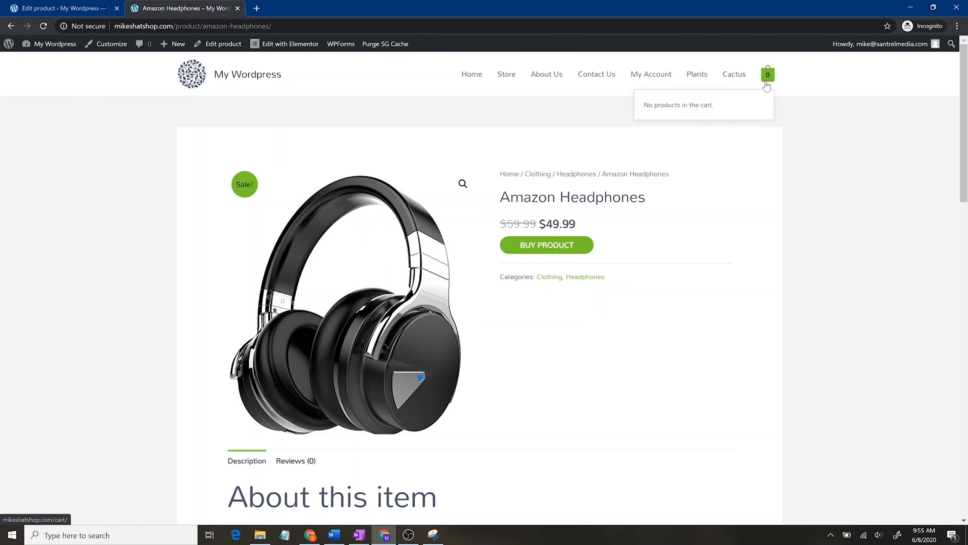
# Step: Follow the Buy Product link to Amazon, come back, and return to the product editor
pyautogui.click(562, 247)
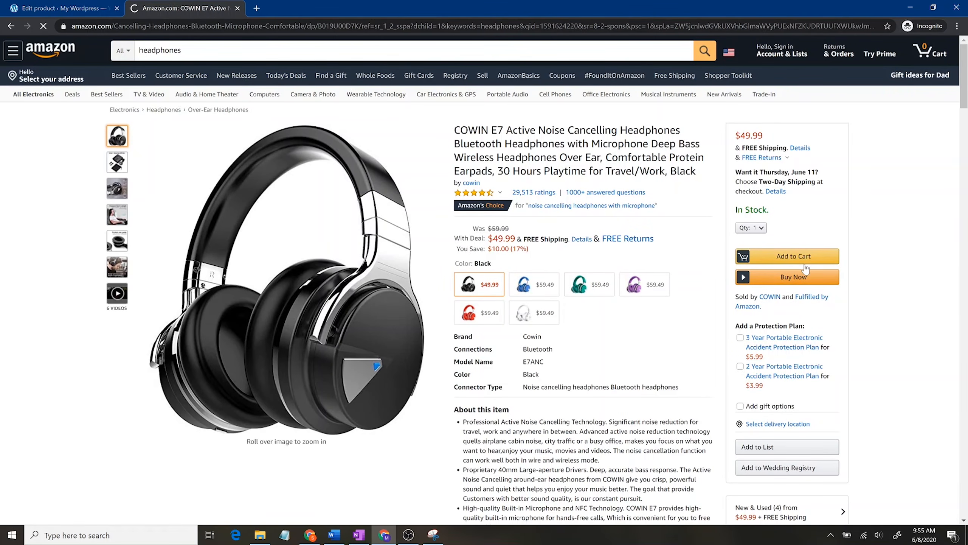
pyautogui.click(11, 26)
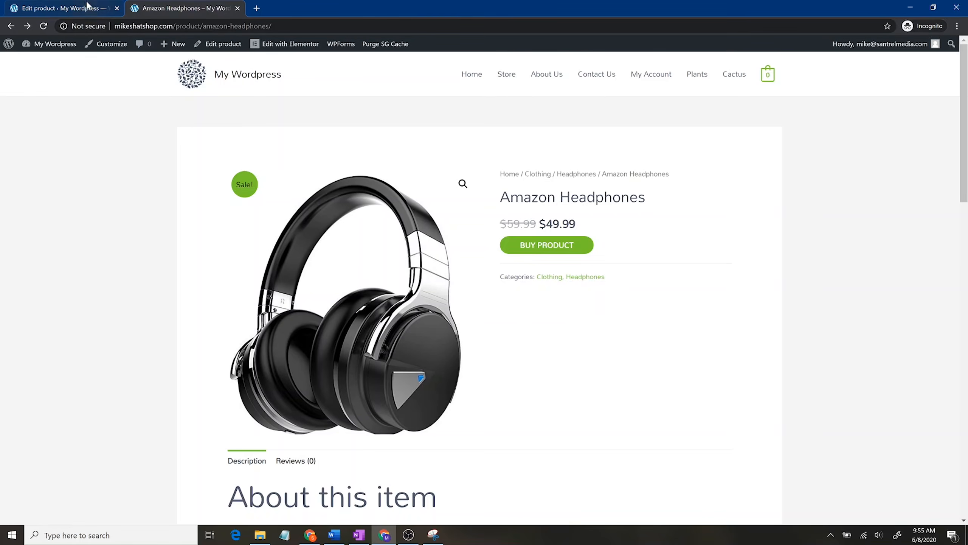
pyautogui.click(76, 8)
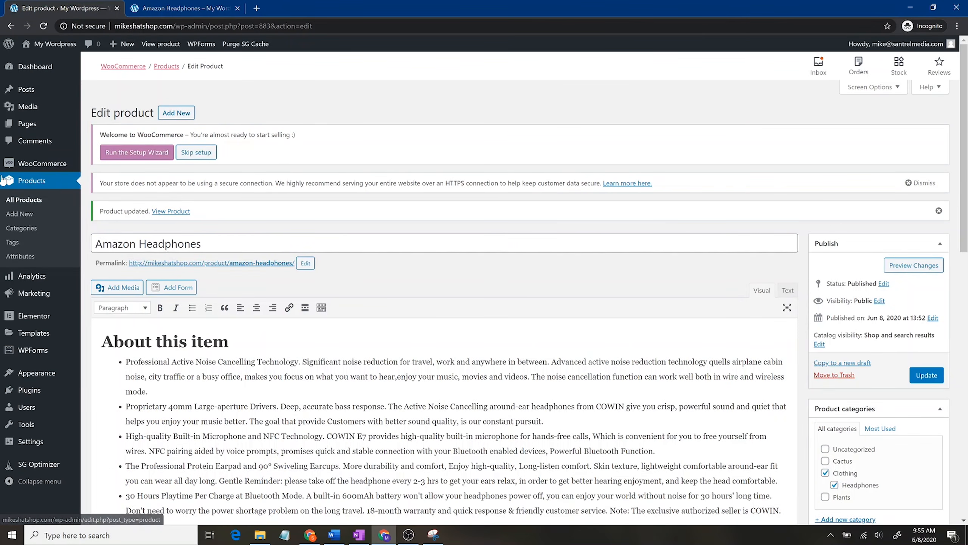
# Step: Create a new product titled 'YouTube Growth PDF' from All Products
pyautogui.click(37, 181)
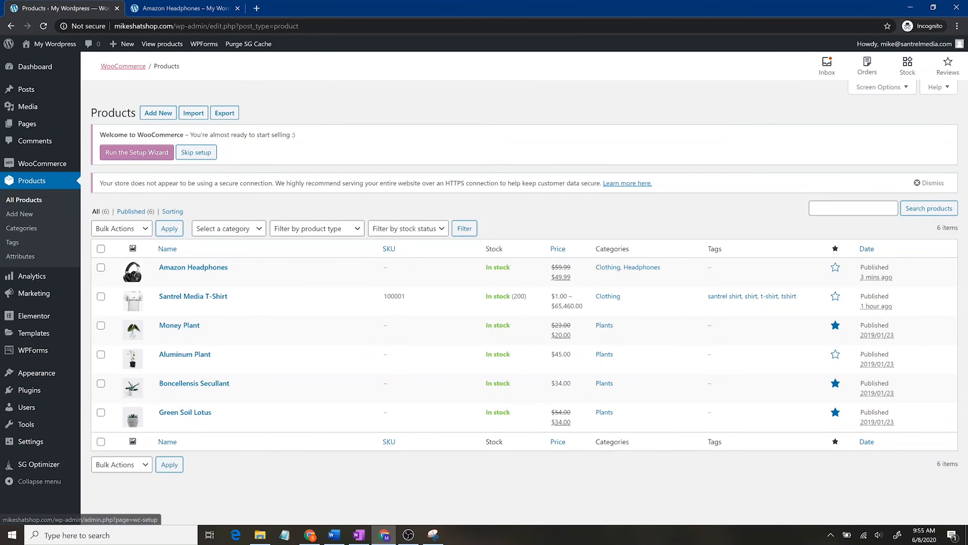
pyautogui.click(165, 114)
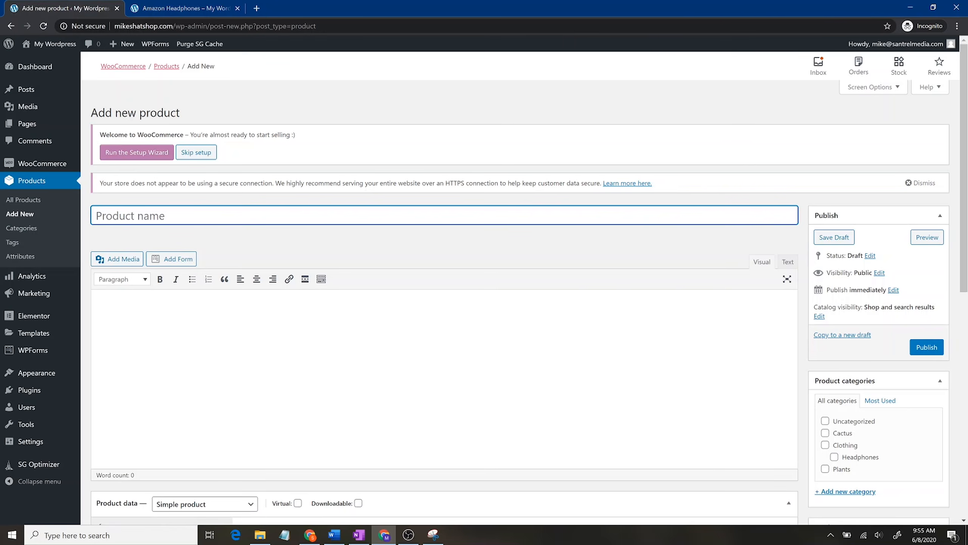
pyautogui.write('PSF')
pyautogui.press('BackSpace')
pyautogui.press('BackSpace')
pyautogui.write('DF')
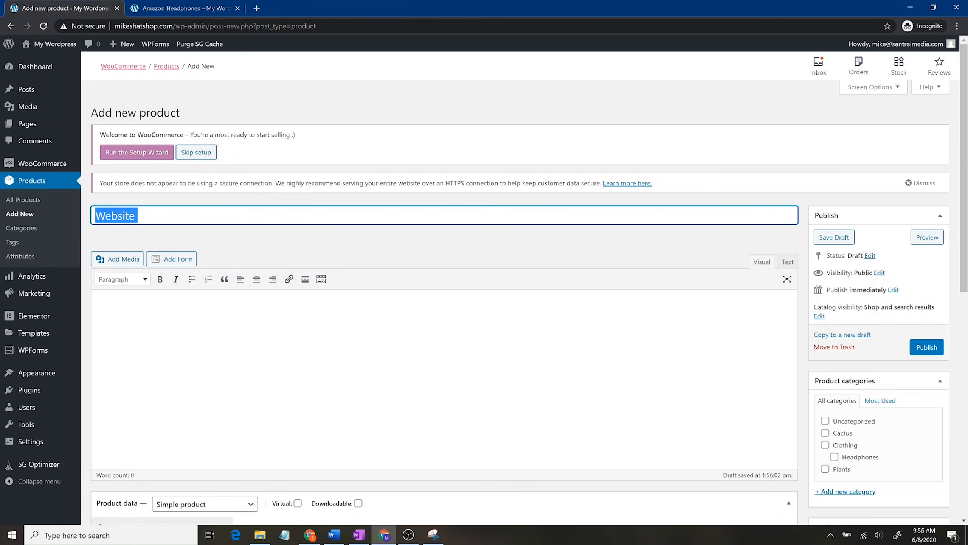
pyautogui.write('YouTube Gr')
pyautogui.write('owth PD')
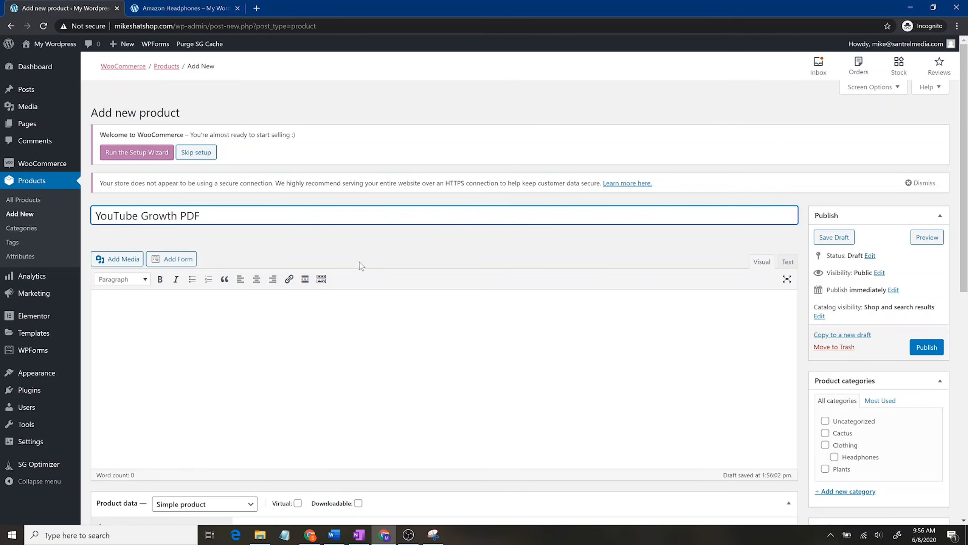
# Step: Write the description 'a pdf of how to grow on YouTube'
pyautogui.click(102, 308)
pyautogui.write('a pdf of')
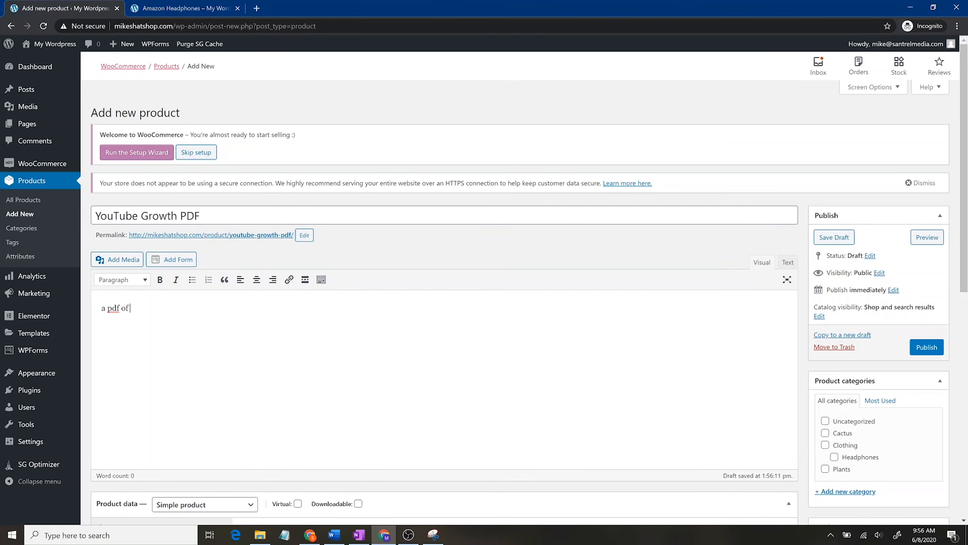
pyautogui.write(' how to grow on YoutubetubTube')
pyautogui.scroll(-4, 345, 329)
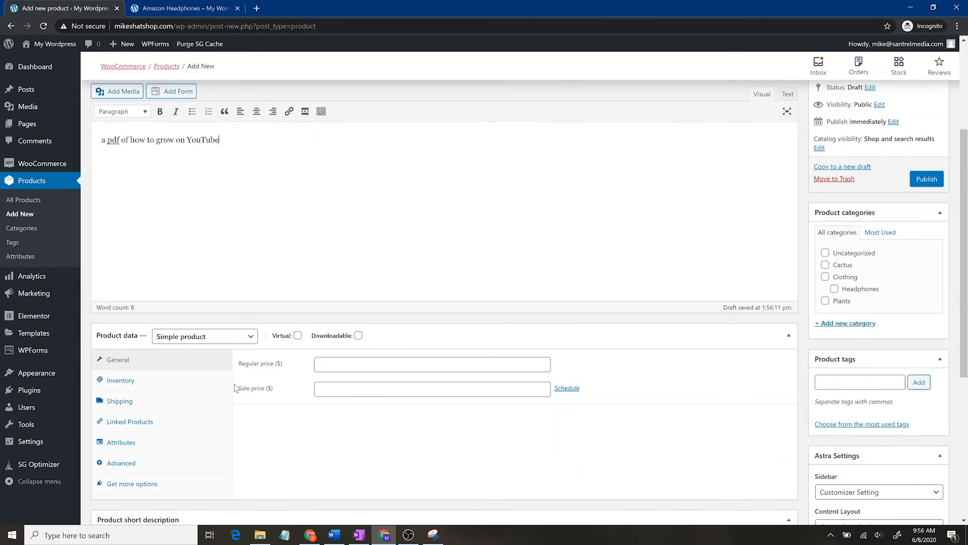
# Step: Mark the product as downloadable and add a downloadable file row
pyautogui.click(358, 335)
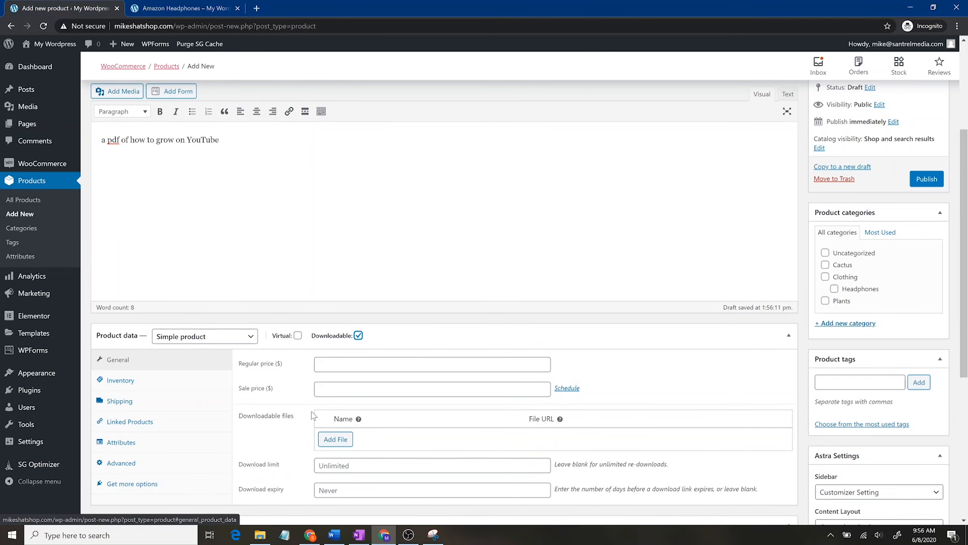
pyautogui.click(345, 442)
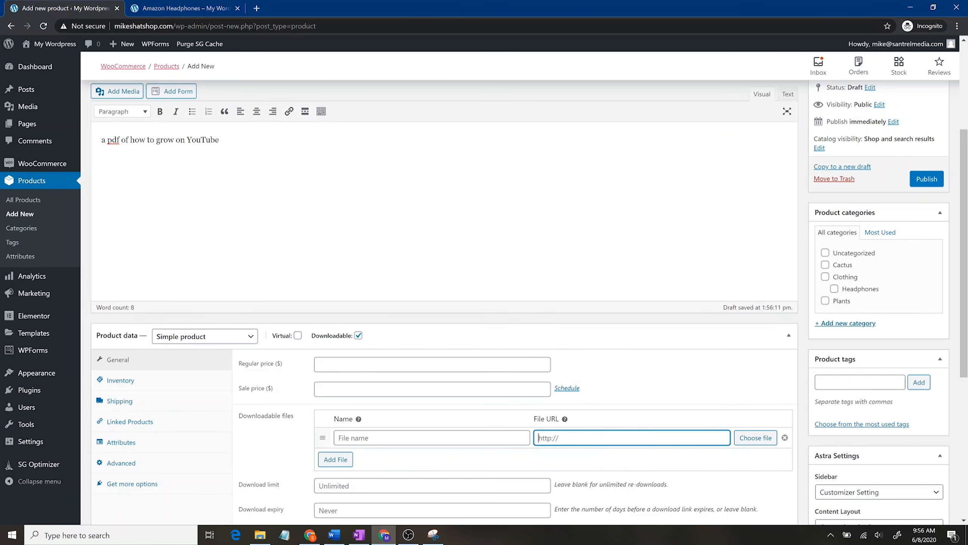
pyautogui.click(785, 438)
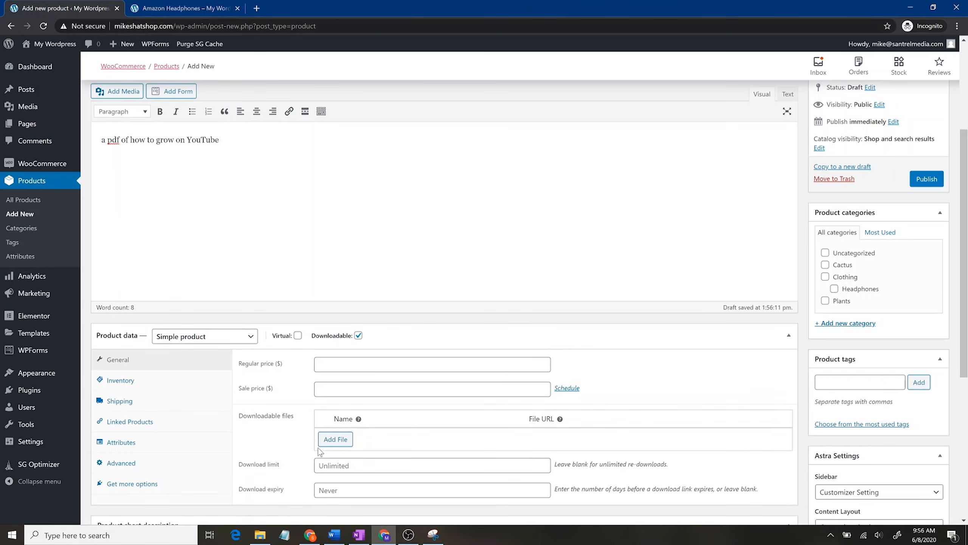
pyautogui.click(336, 439)
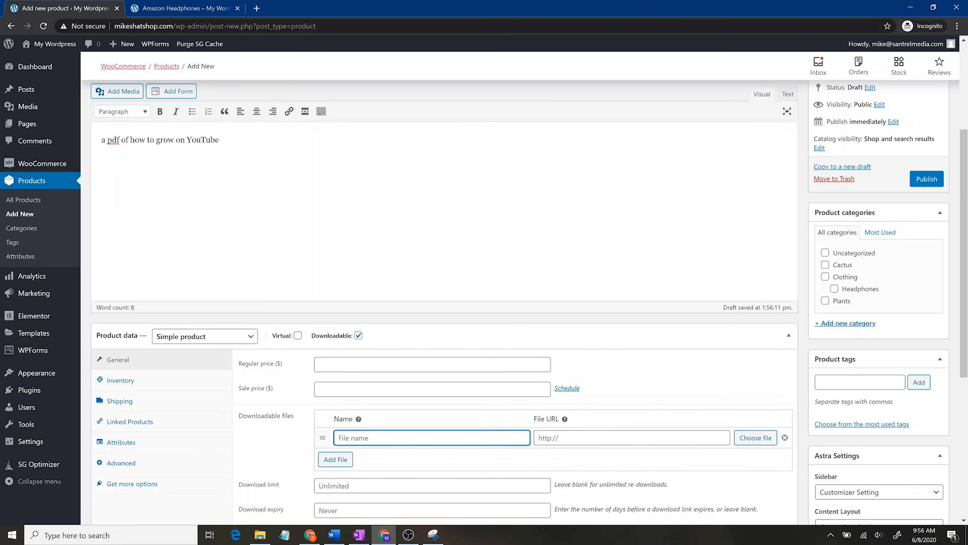
# Step: Upload the YouTube Growth Blueprint PDF and insert its URL as the download file
pyautogui.click(757, 439)
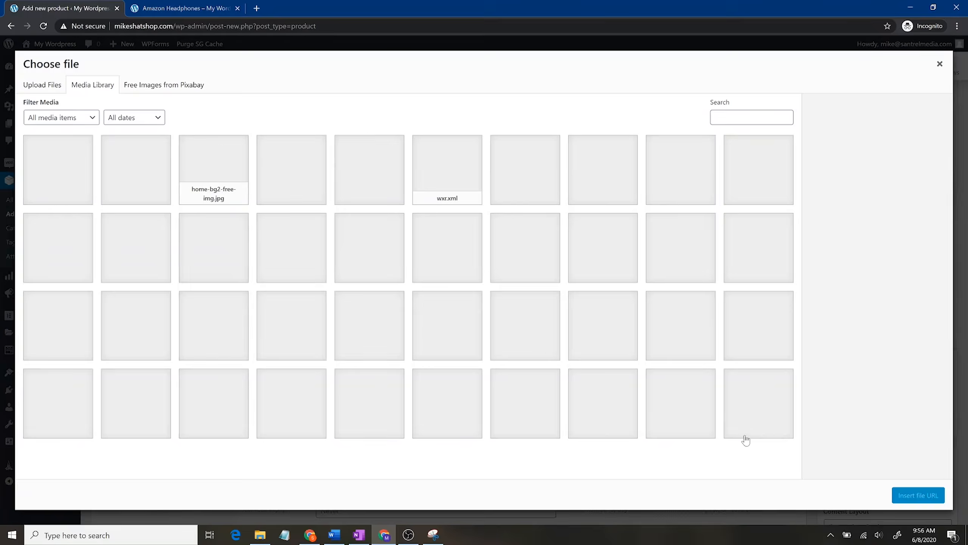
pyautogui.click(42, 85)
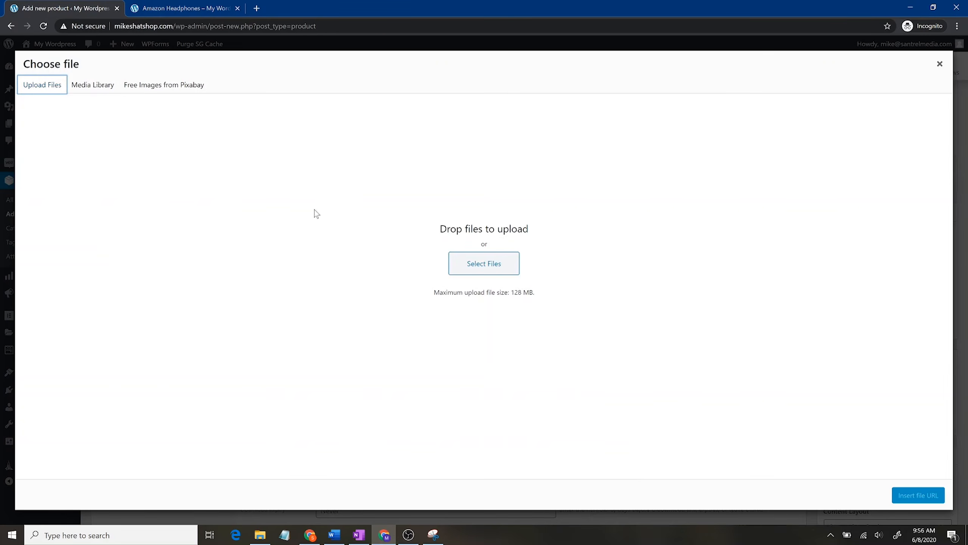
pyautogui.click(476, 263)
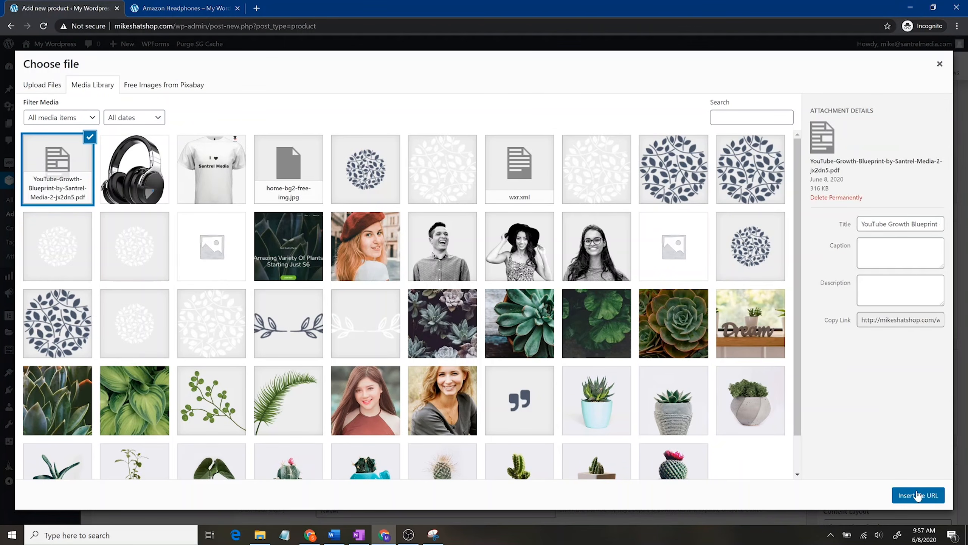
pyautogui.click(918, 496)
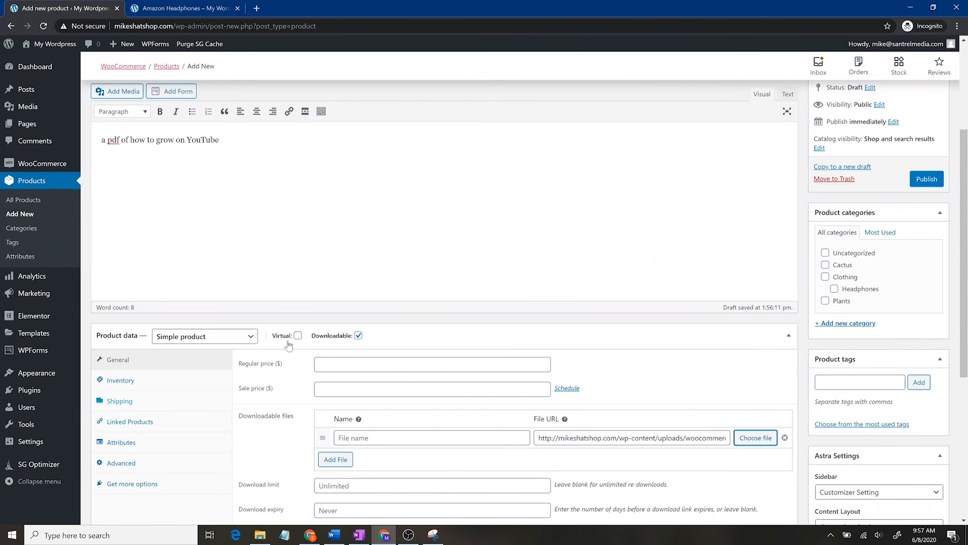
# Step: Set a 250 regular price with a 0 sale price, and name the file 'YouTube Growth Blueprint'
pyautogui.click(420, 364)
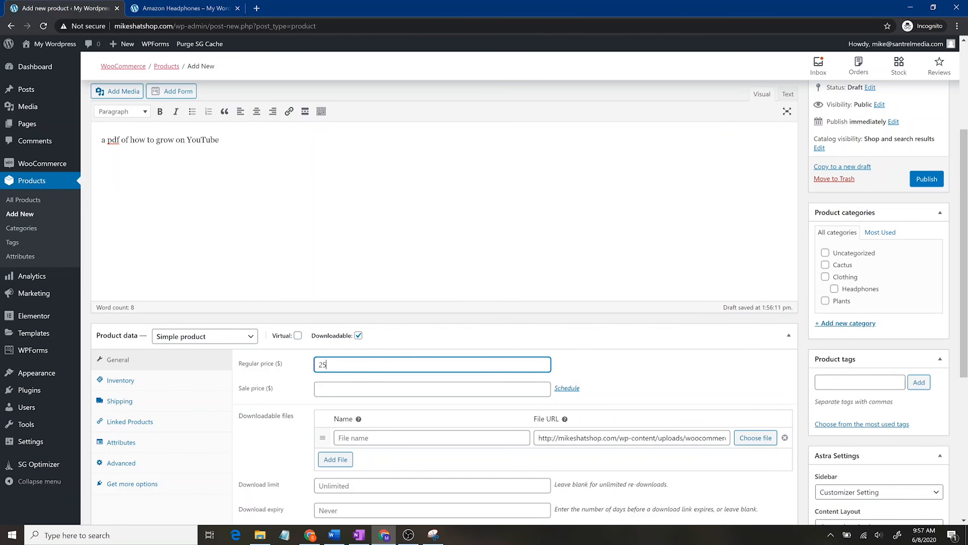
pyautogui.click(426, 388)
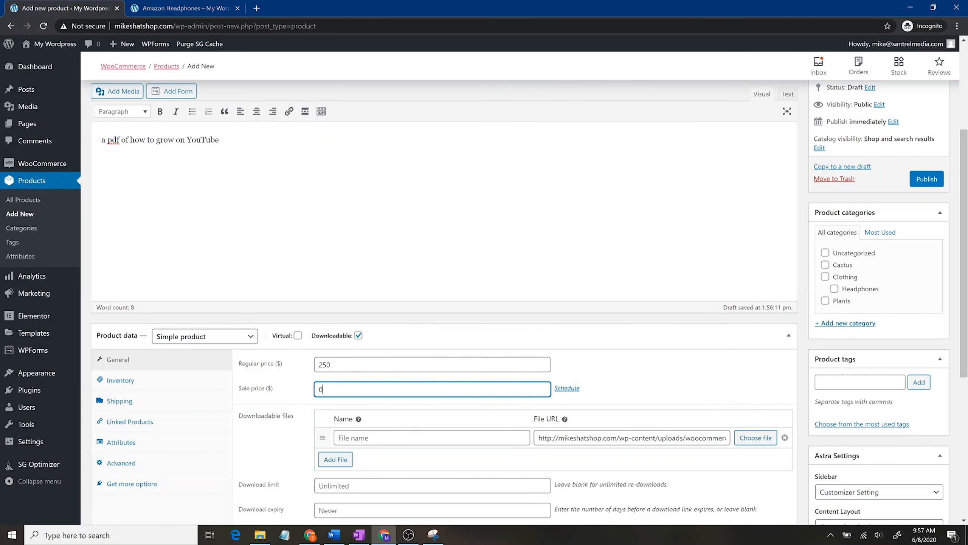
pyautogui.scroll(-3, 458, 428)
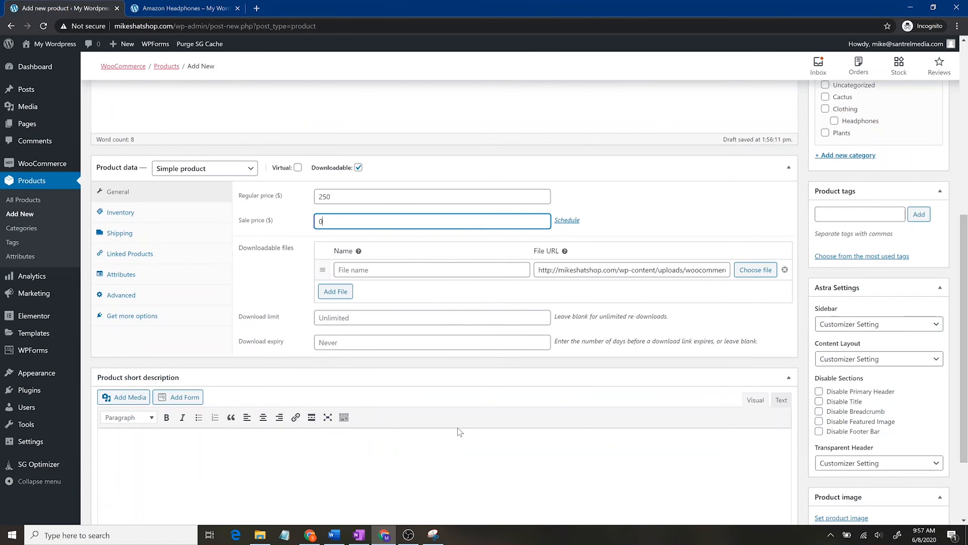
pyautogui.click(435, 271)
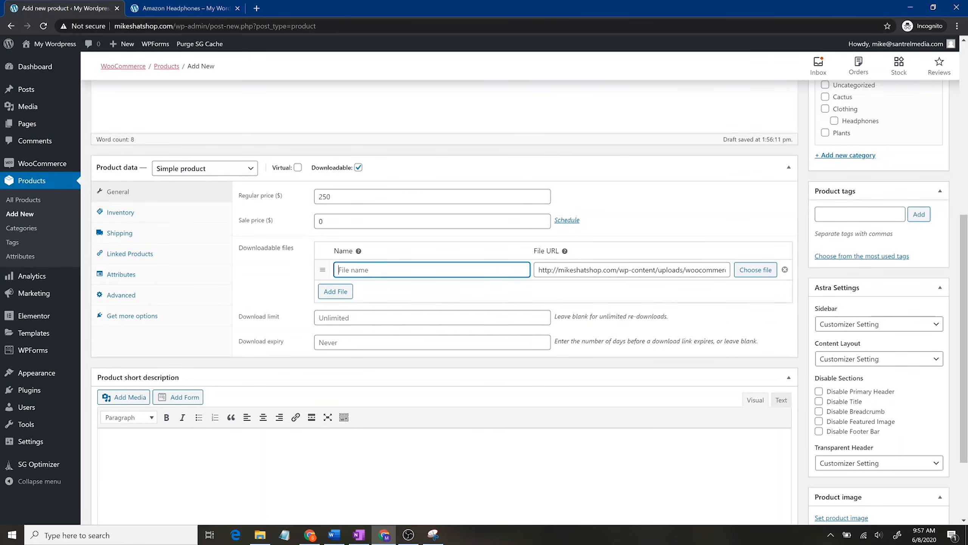
pyautogui.write('YouTube Growth Blueprint')
# Step: Set the download limit to 1 and a download expiry, then view the Inventory settings
pyautogui.click(432, 317)
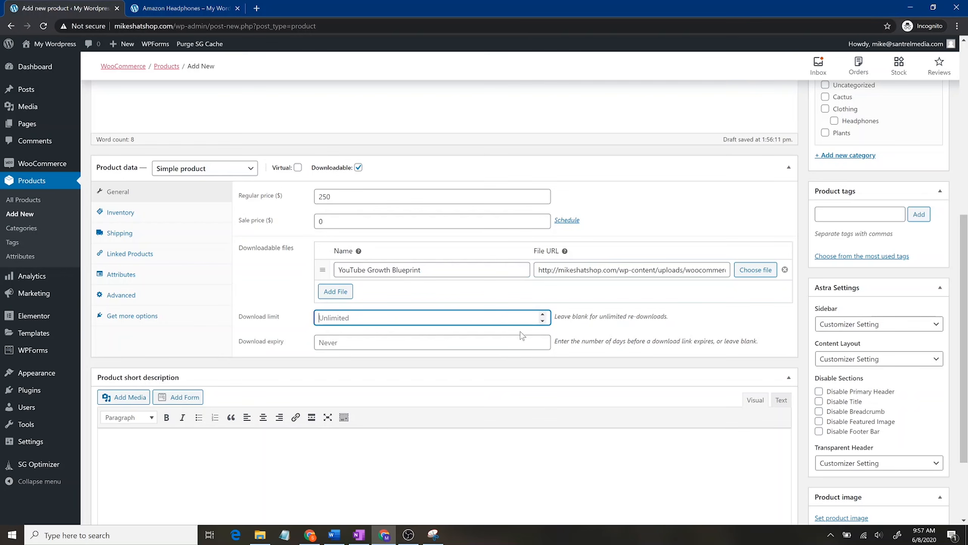
pyautogui.write('1')
pyautogui.click(431, 343)
pyautogui.write('1')
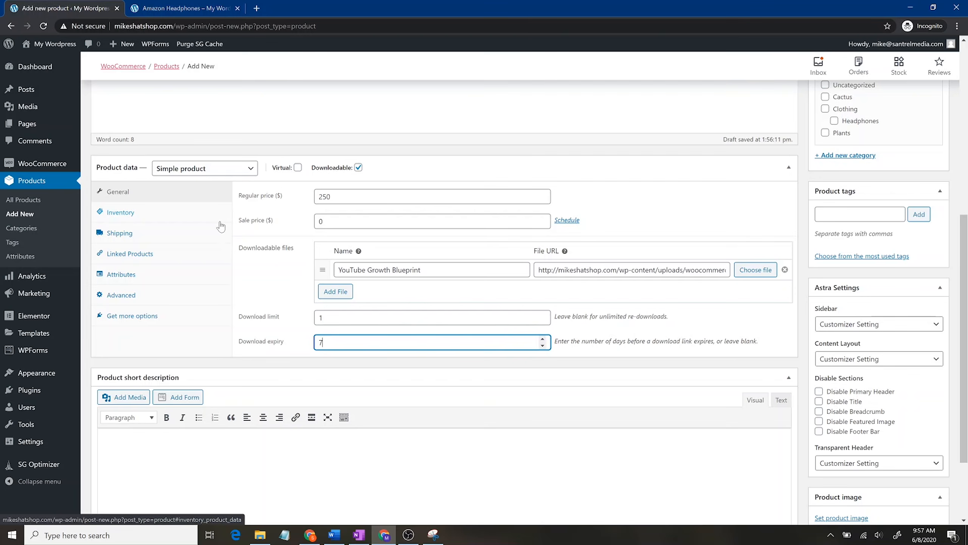
pyautogui.click(195, 212)
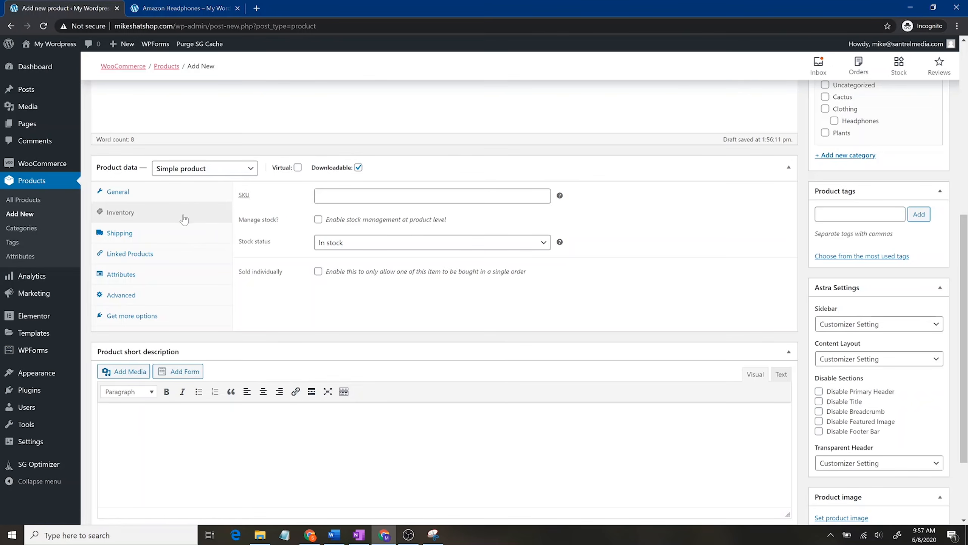
# Step: Add Amazon Headphones (#883) as a cross-sell in the product's Linked Products settings
pyautogui.click(167, 235)
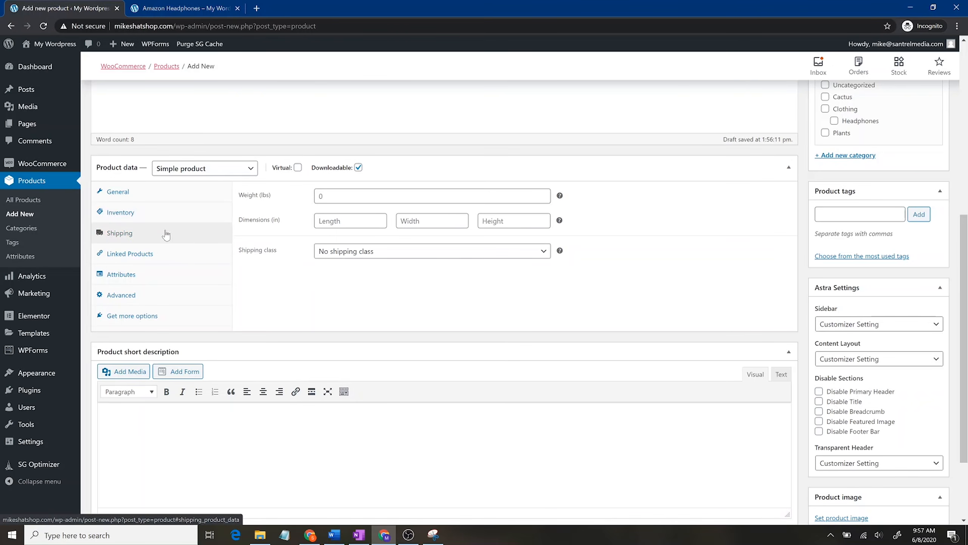
pyautogui.click(193, 256)
pyautogui.click(343, 199)
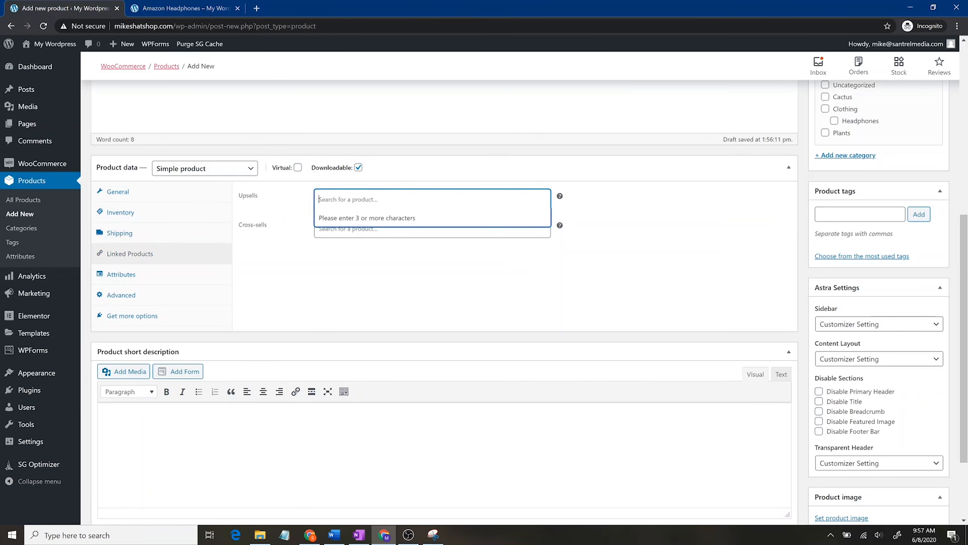
pyautogui.write('amazon head')
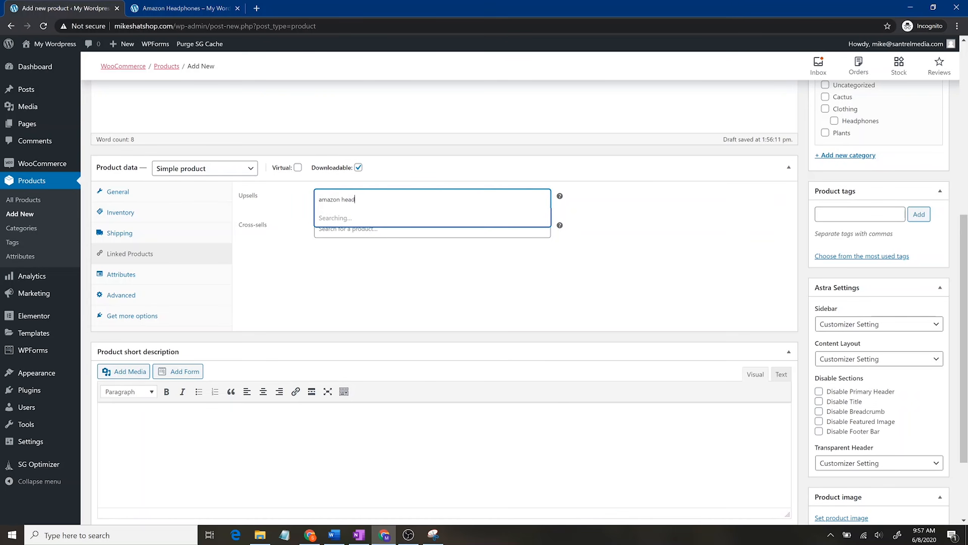
pyautogui.click(295, 310)
pyautogui.click(366, 229)
pyautogui.write('amazon headphones')
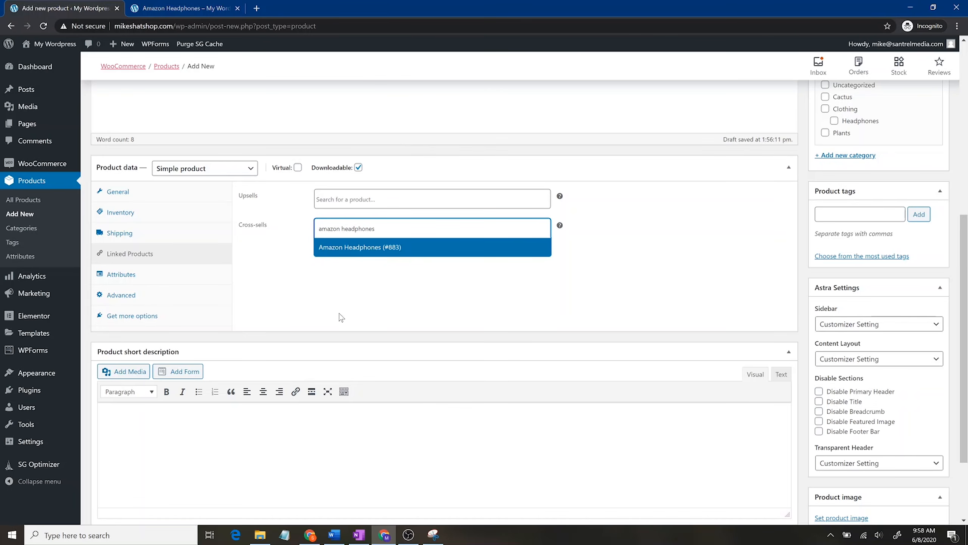
pyautogui.click(388, 247)
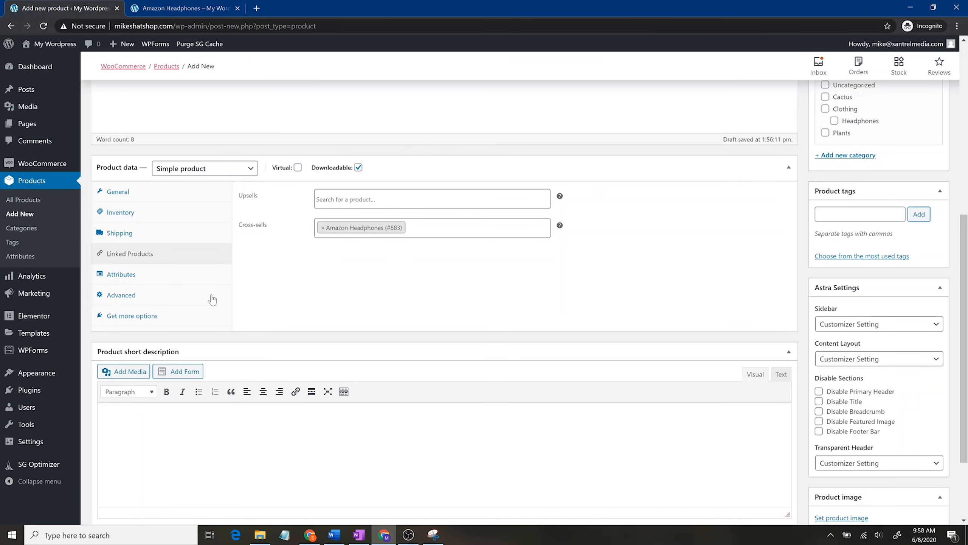
pyautogui.click(204, 275)
pyautogui.scroll(9, 636, 298)
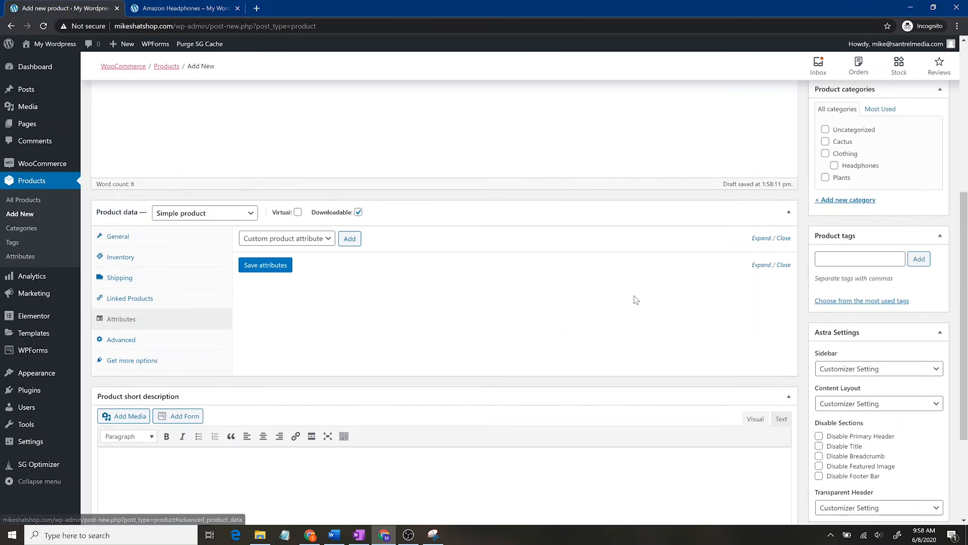
pyautogui.scroll(-10, 420, 277)
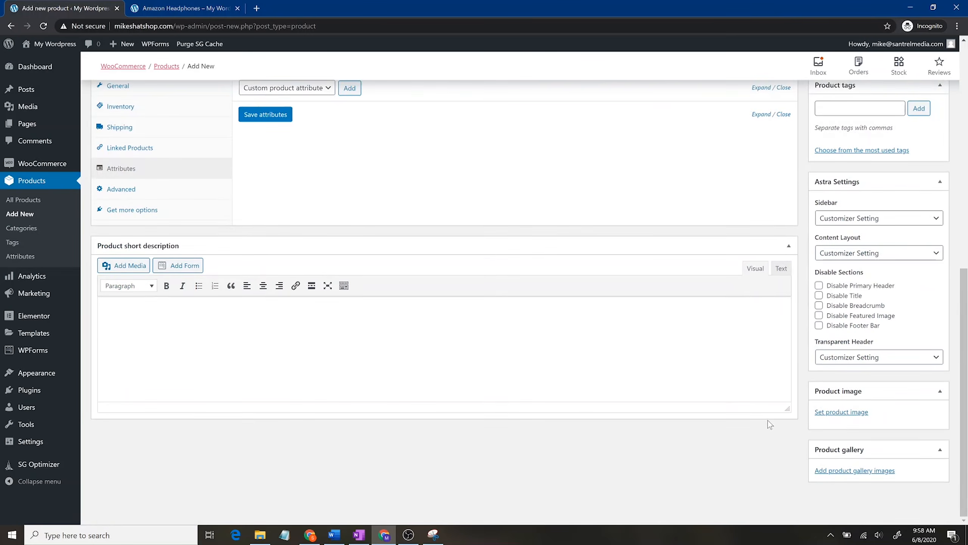
# Step: Set teammate-2.png, the laughing-man photo, as the YouTube Growth PDF product image
pyautogui.click(846, 415)
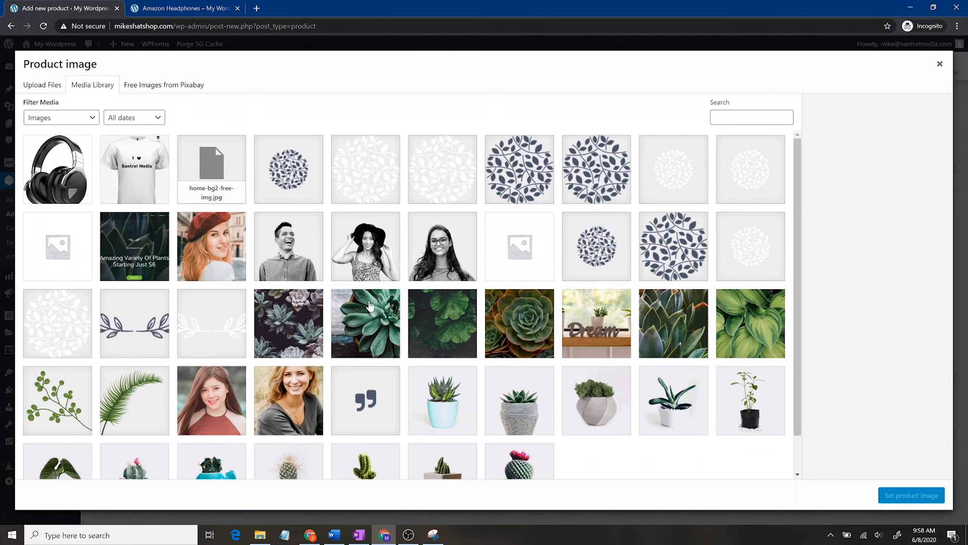
pyautogui.click(605, 331)
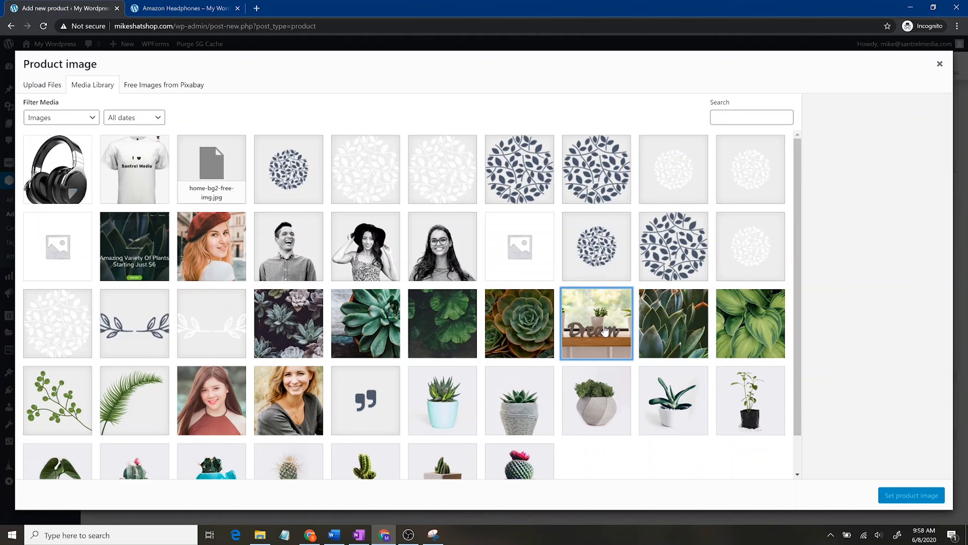
pyautogui.scroll(-1, 601, 389)
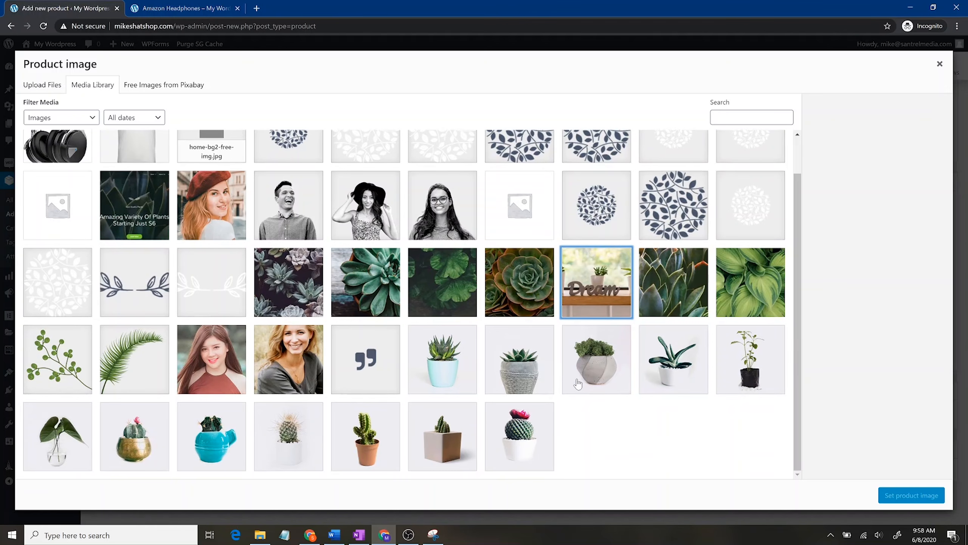
pyautogui.click(307, 216)
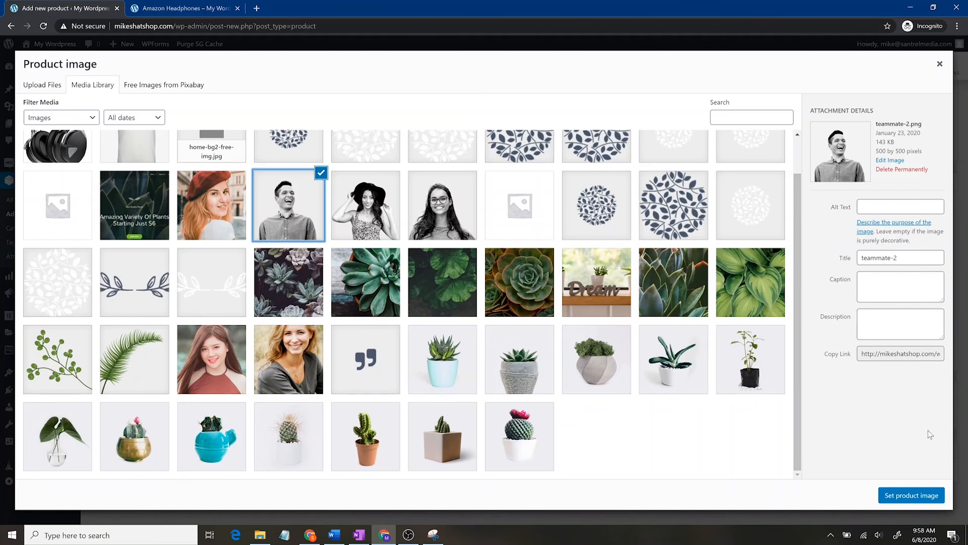
pyautogui.click(912, 495)
pyautogui.scroll(-4, 760, 442)
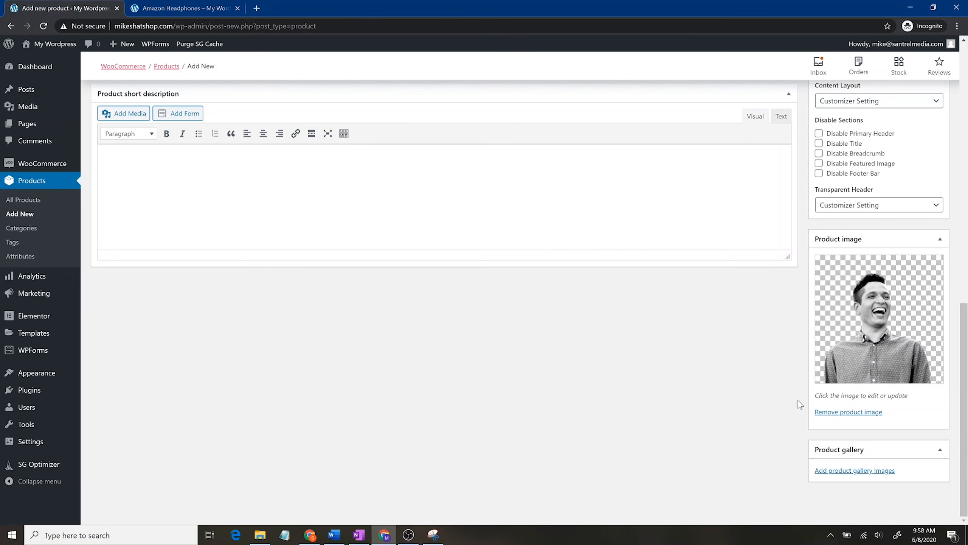
pyautogui.scroll(10, 756, 381)
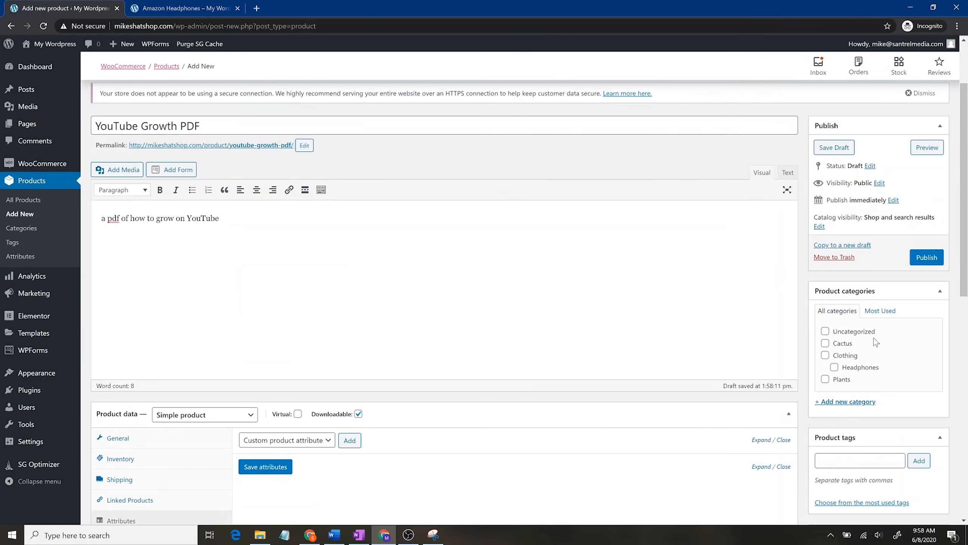
# Step: Add a new product category named 'Self-Help Downloads'
pyautogui.scroll(-8, 874, 337)
pyautogui.scroll(3, 844, 213)
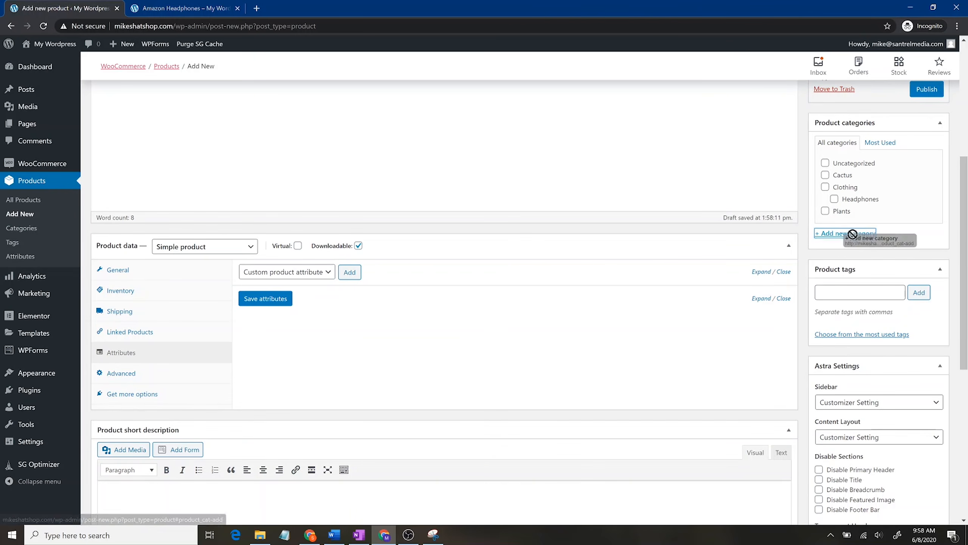
pyautogui.click(864, 237)
pyautogui.write('Self-Help Downloads')
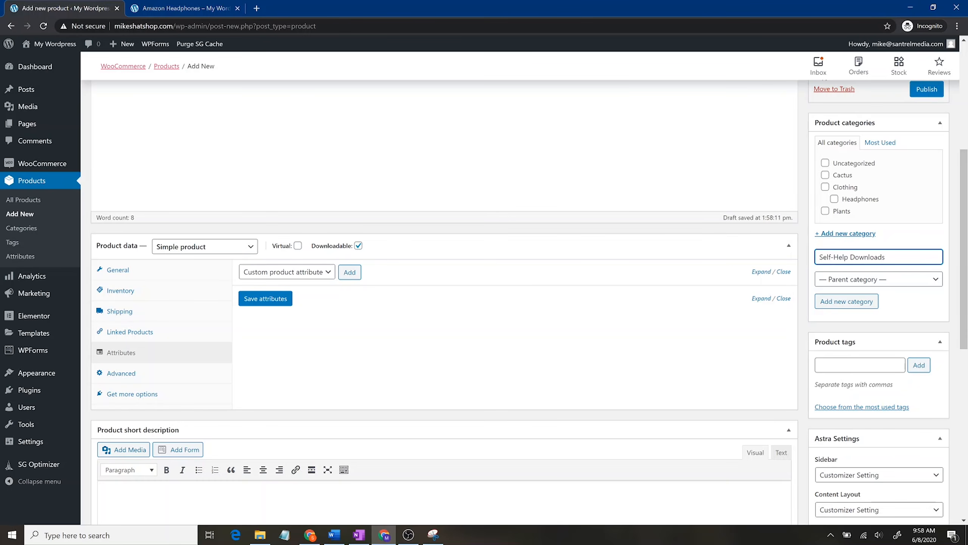
# Step: Publish the YouTube Growth PDF product and go to the storefront
pyautogui.scroll(4, 894, 305)
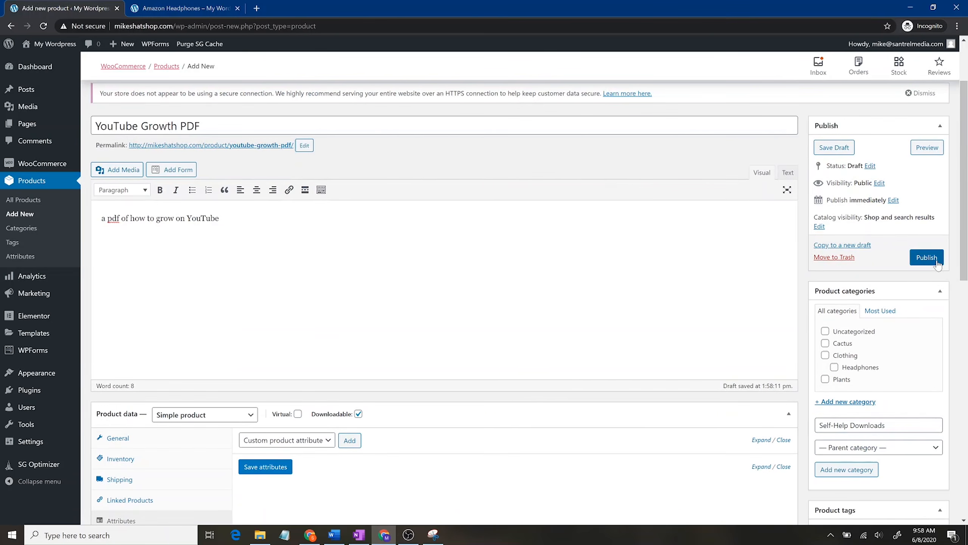
pyautogui.click(919, 259)
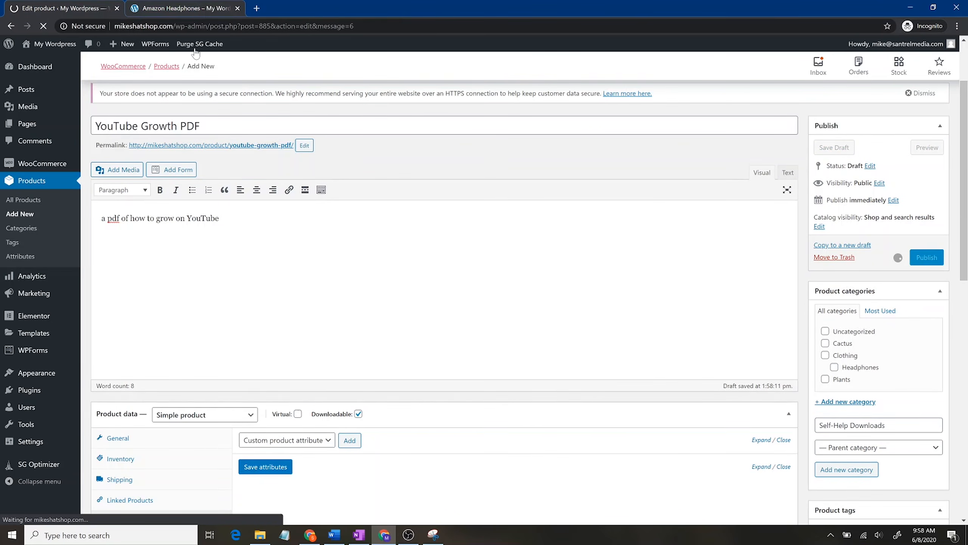
pyautogui.click(183, 8)
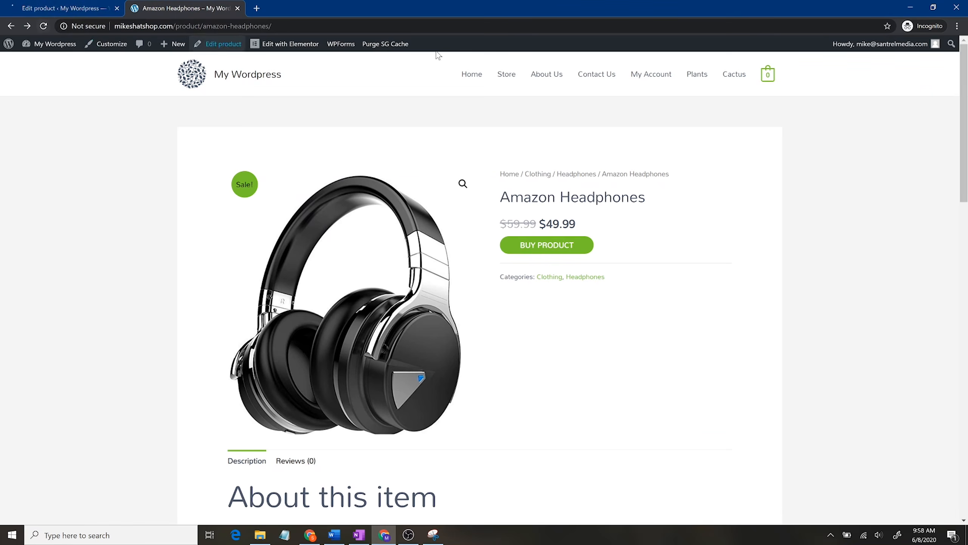
# Step: Open the YouTube Growth PDF product page from the Store listing
pyautogui.click(507, 78)
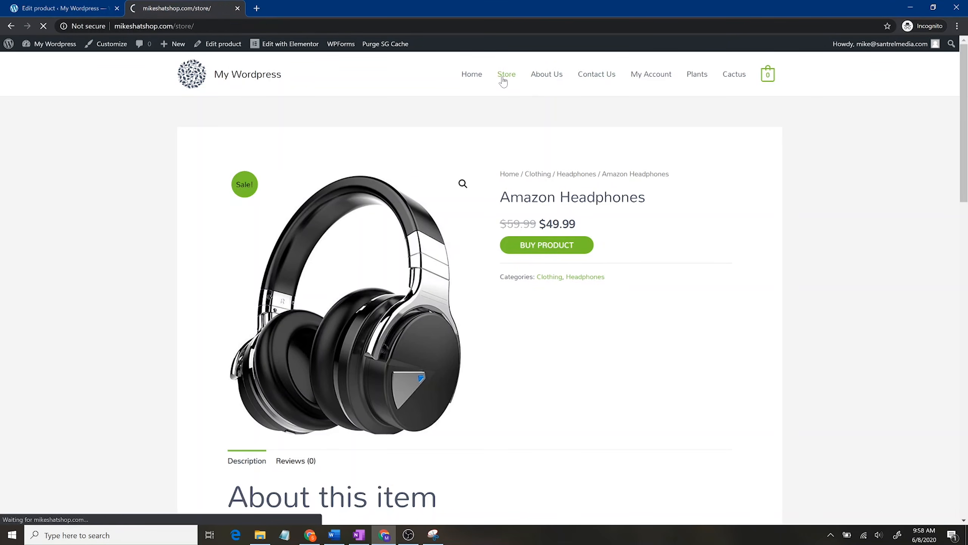
pyautogui.scroll(-10, 259, 271)
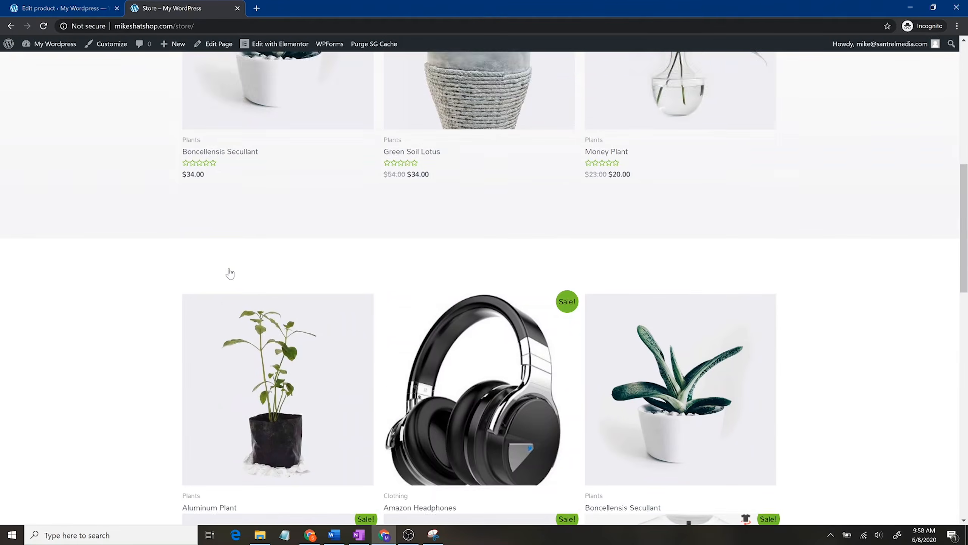
pyautogui.scroll(-15, 232, 274)
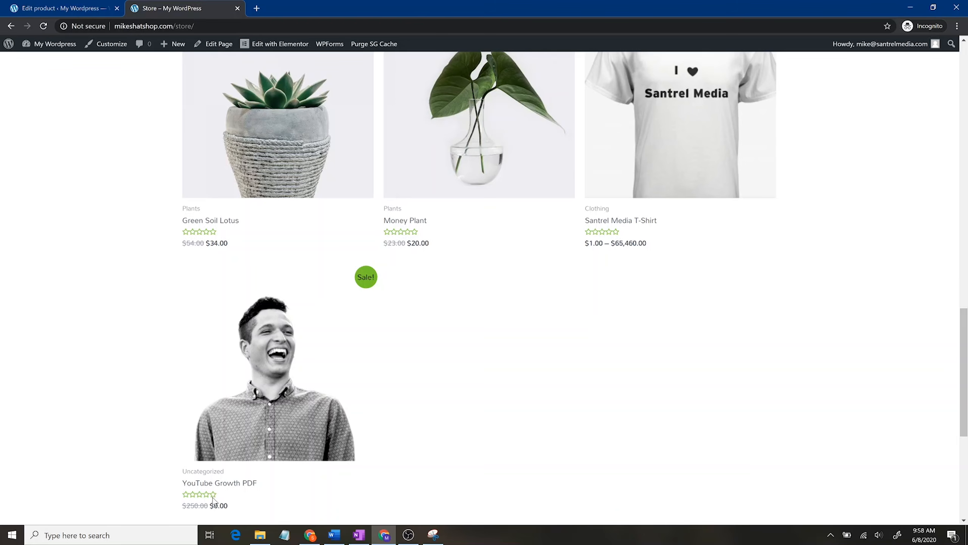
pyautogui.click(277, 408)
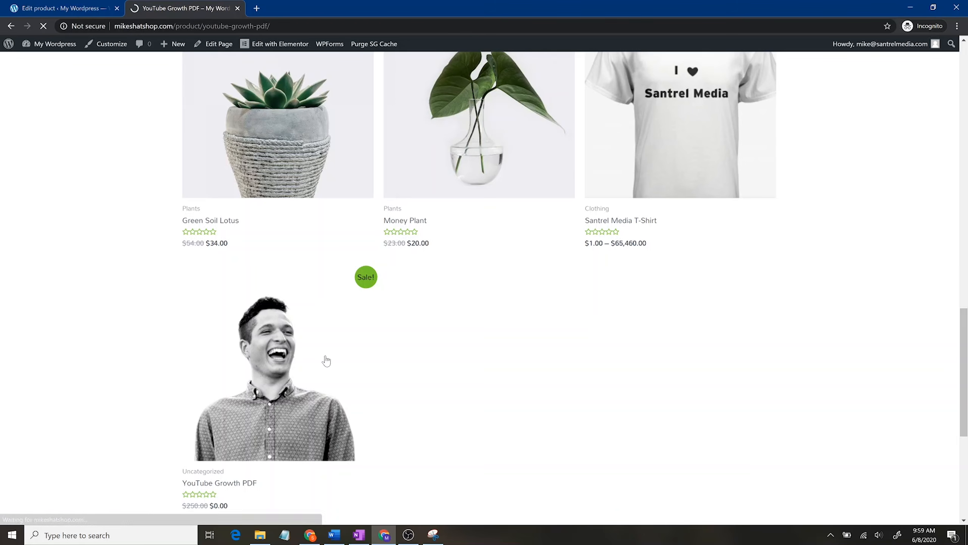
# Step: Check the $0.00 (was $250.00) price and view the product's Reviews tab
pyautogui.scroll(-8, 611, 343)
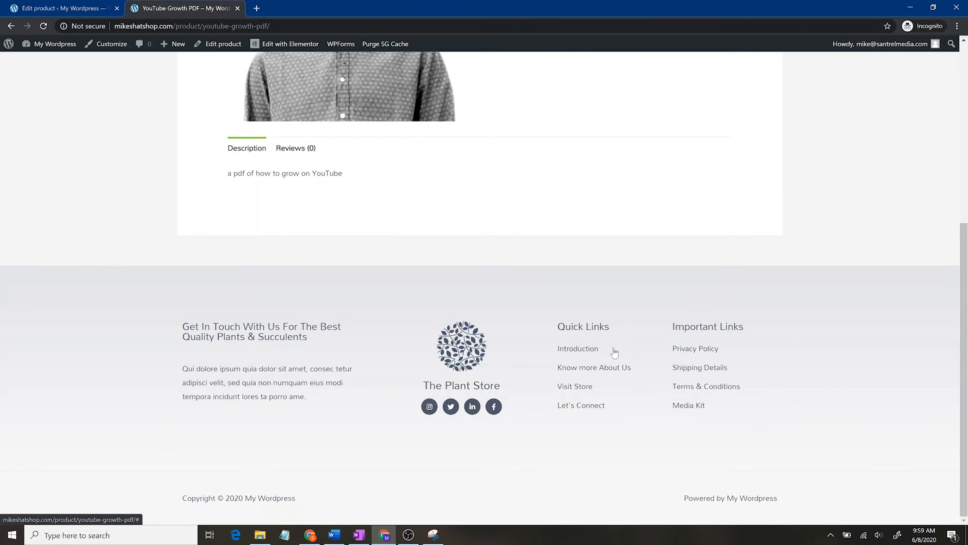
pyautogui.scroll(4, 383, 329)
pyautogui.click(296, 322)
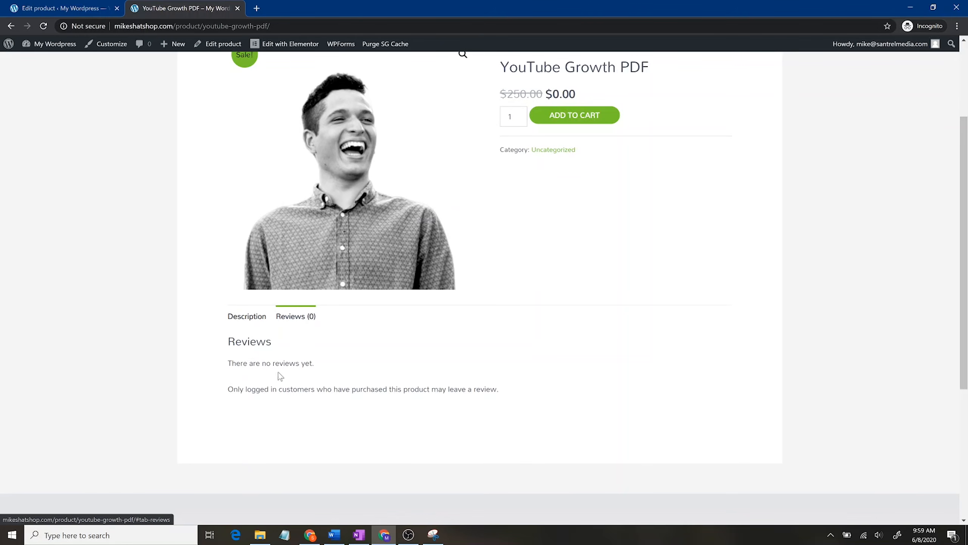
pyautogui.scroll(4, 704, 349)
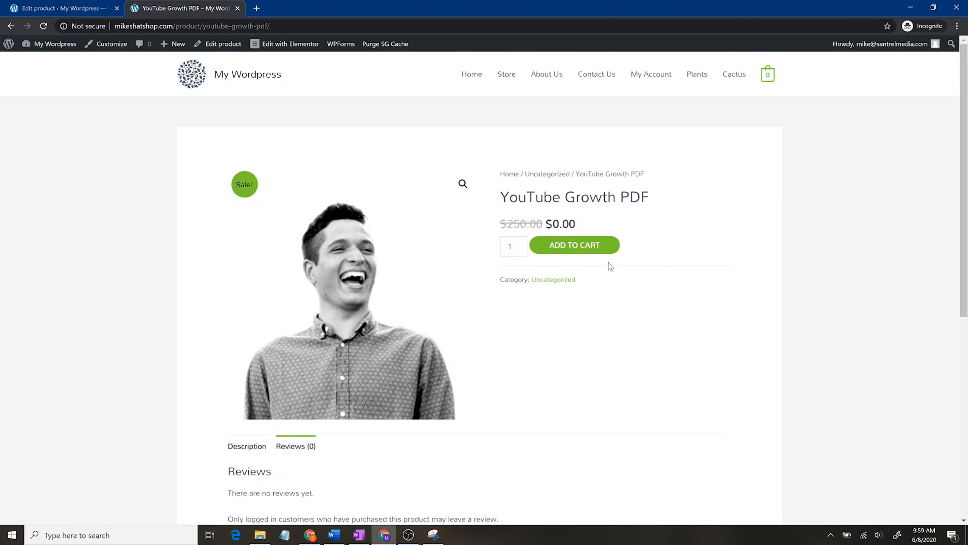
# Step: Add the YouTube Growth PDF to the cart and view it on the Cart page
pyautogui.click(550, 250)
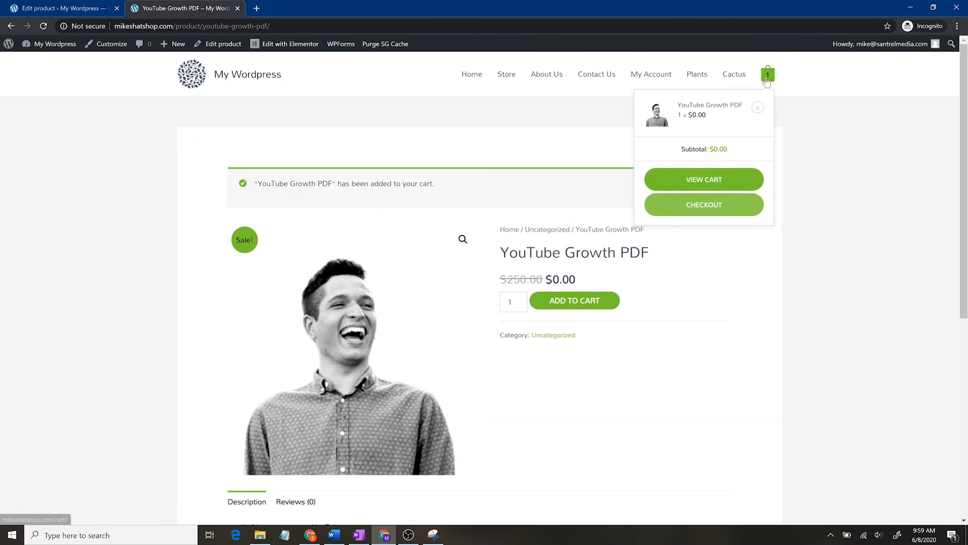
pyautogui.moveTo(769, 82)
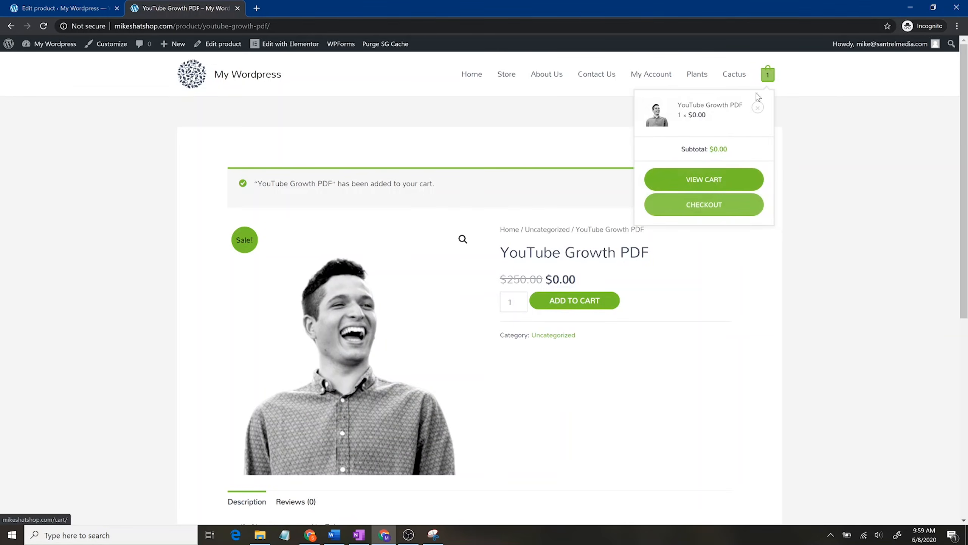
pyautogui.click(724, 178)
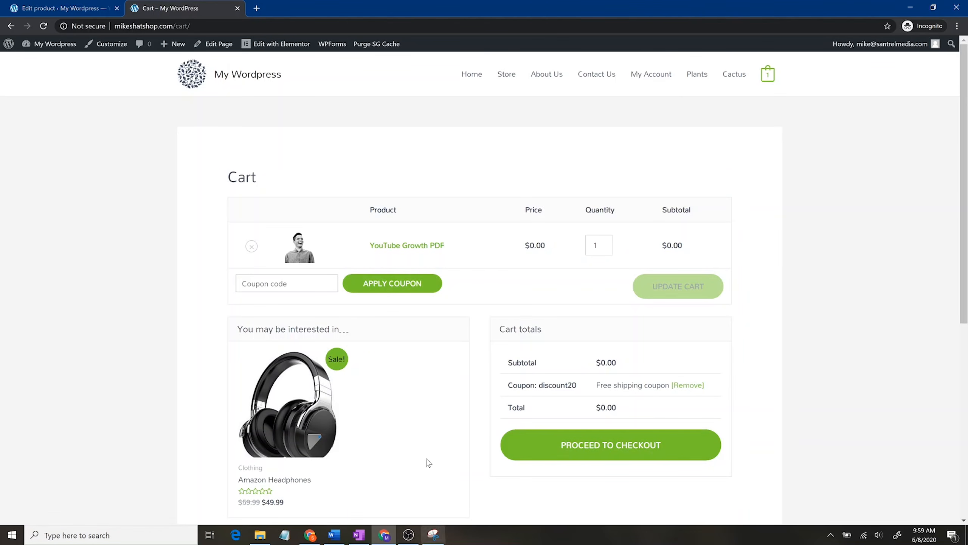
pyautogui.scroll(-1, 395, 426)
pyautogui.scroll(-3, 395, 426)
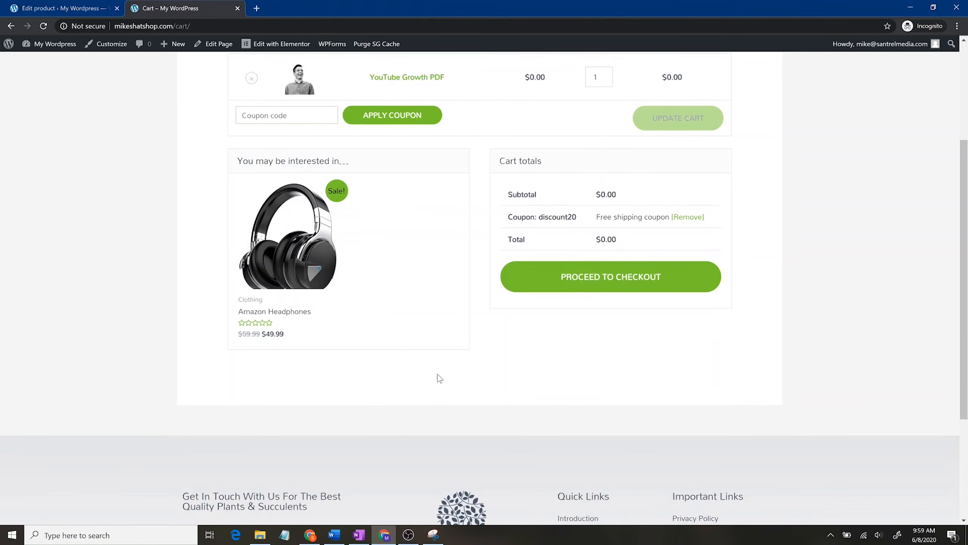
# Step: Glance at the product's admin tab, then reopen the YouTube Growth PDF product page from the cart
pyautogui.click(61, 8)
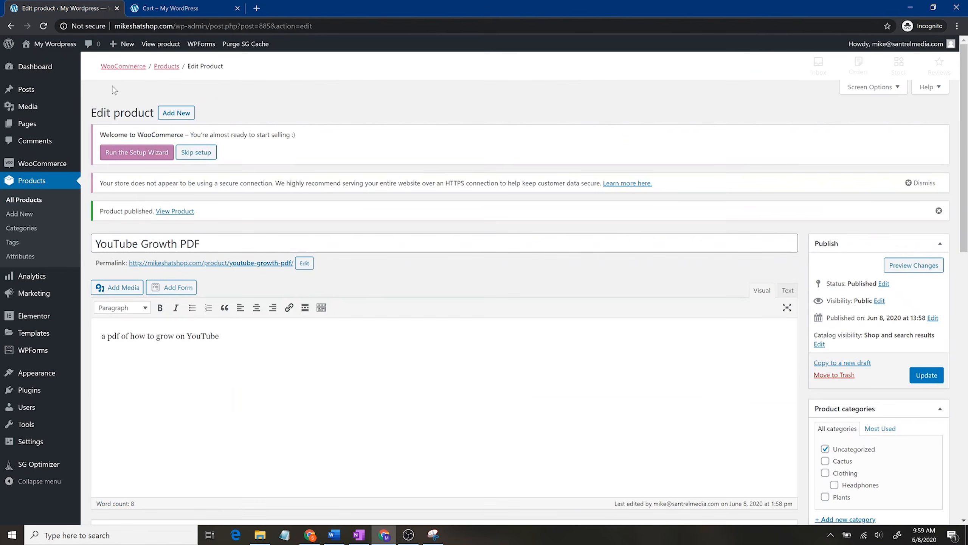
pyautogui.click(172, 8)
pyautogui.scroll(4, 356, 326)
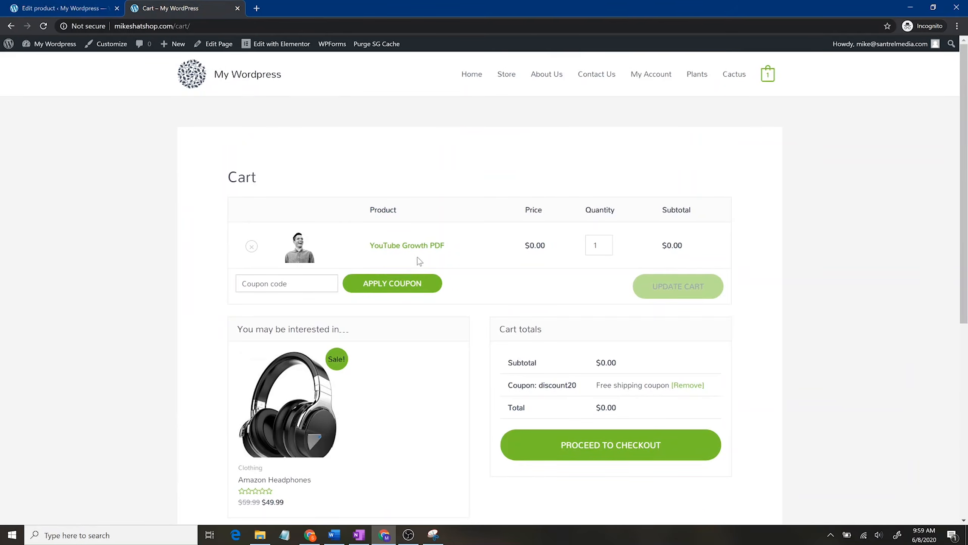
pyautogui.click(417, 245)
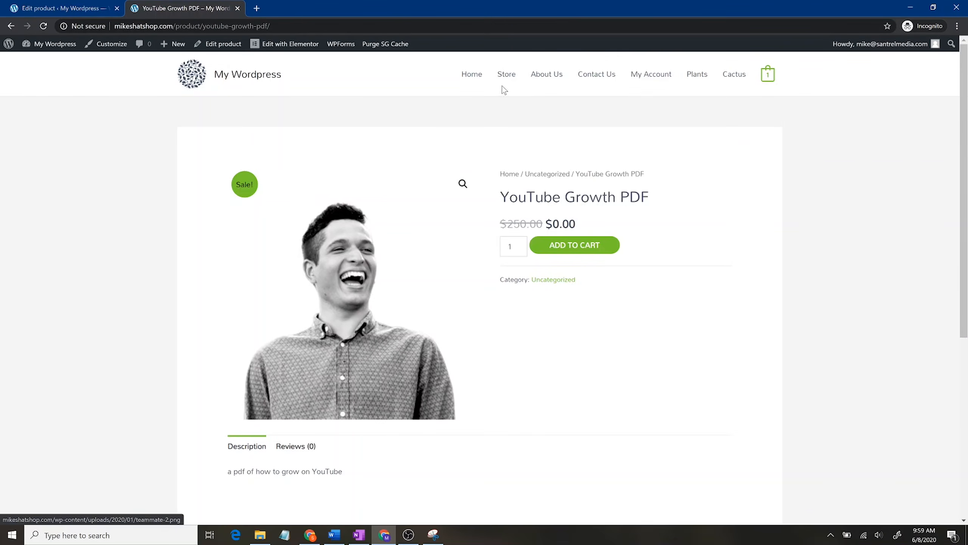
# Step: Browse the Store listing and open the Amazon Headphones product page, on sale at $49.99
pyautogui.click(511, 73)
pyautogui.scroll(-15, 698, 274)
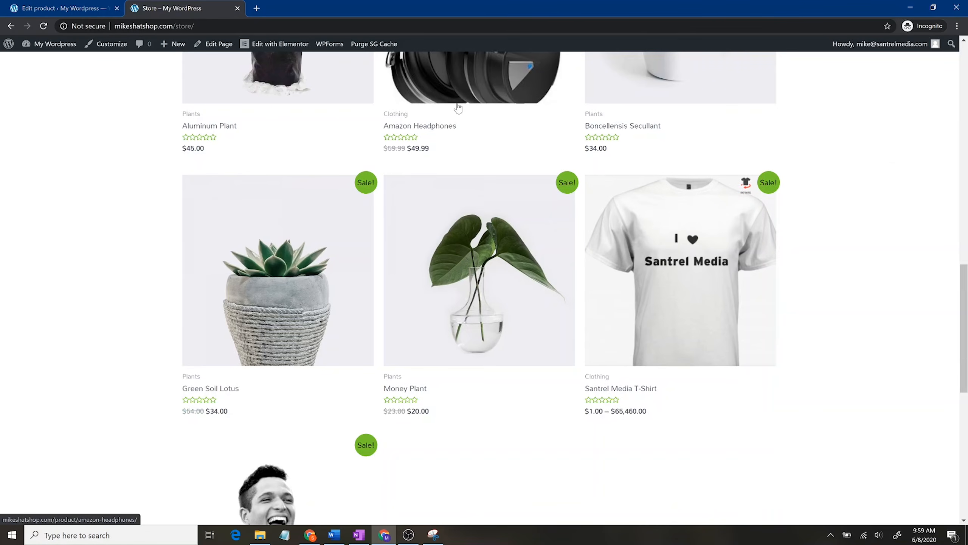
pyautogui.click(434, 129)
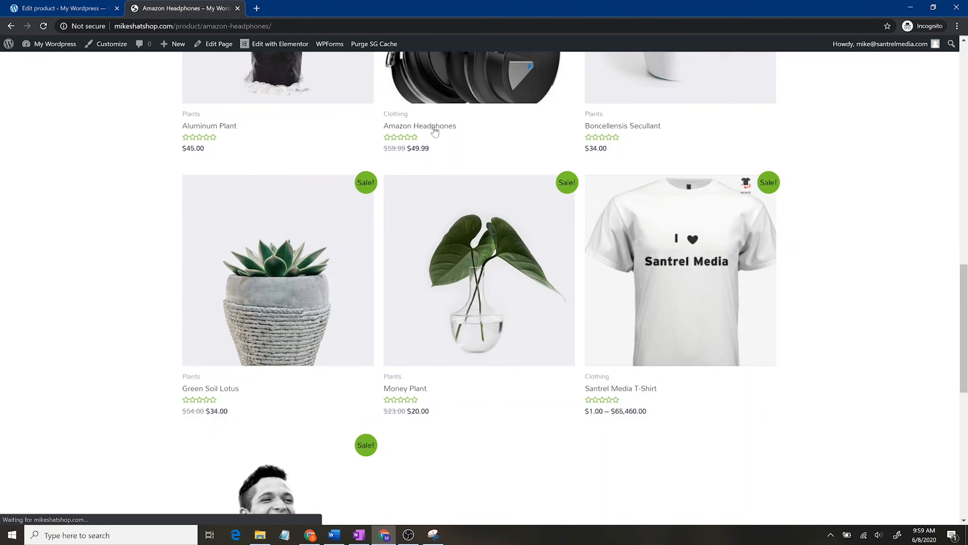
pyautogui.scroll(-10, 207, 330)
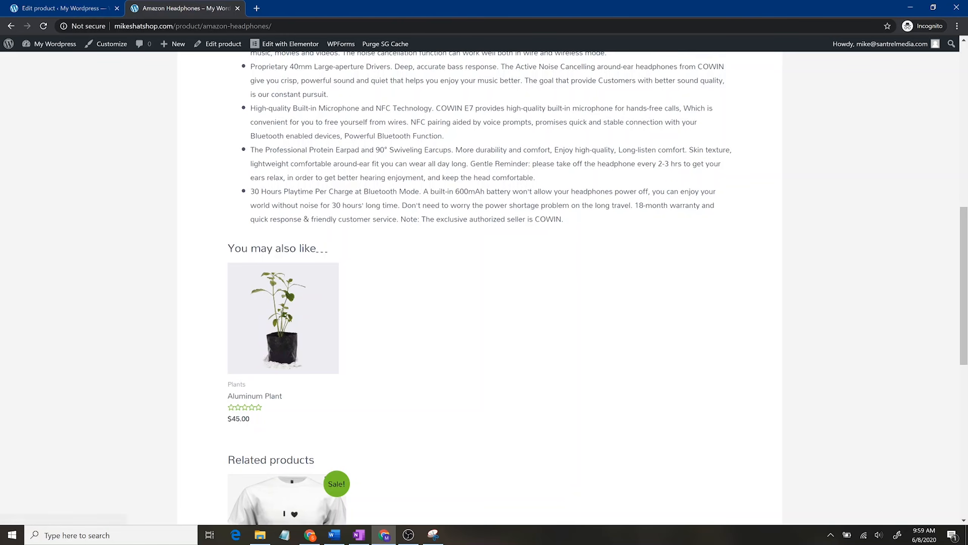
pyautogui.scroll(8, 380, 388)
pyautogui.scroll(3, 389, 239)
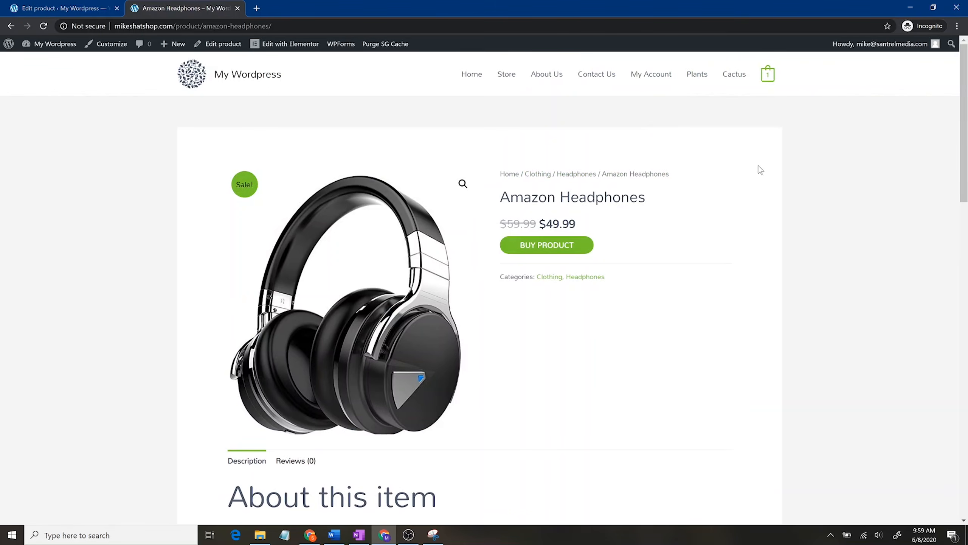
# Step: Return to the cart, open the suggested Amazon Headphones product, then go back to the cart
pyautogui.click(767, 75)
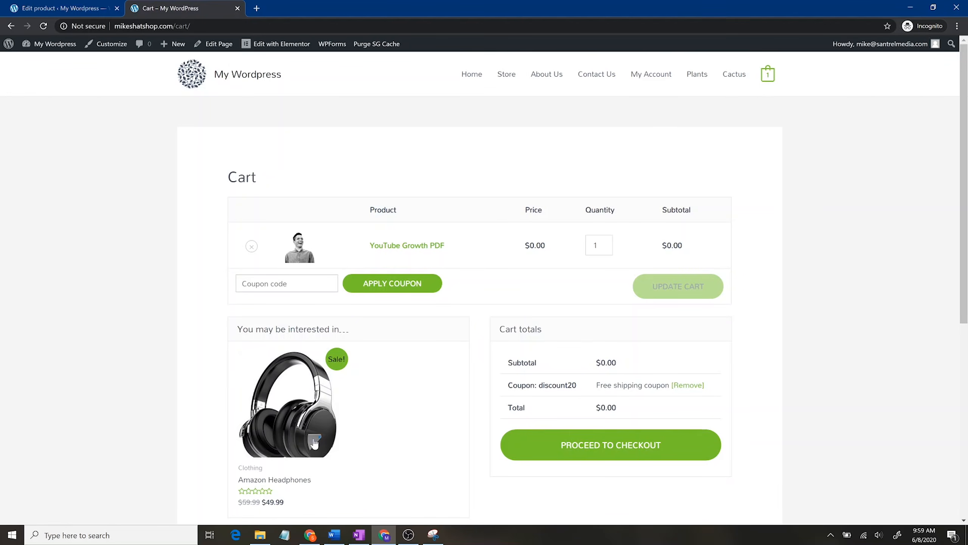
pyautogui.scroll(-1, 365, 404)
pyautogui.scroll(-3, 364, 401)
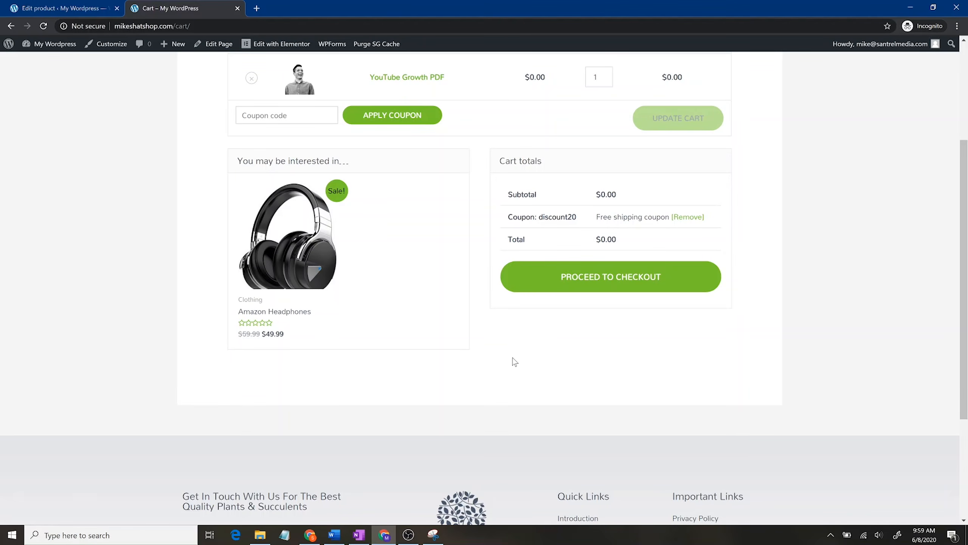
pyautogui.scroll(4, 513, 361)
pyautogui.click(295, 411)
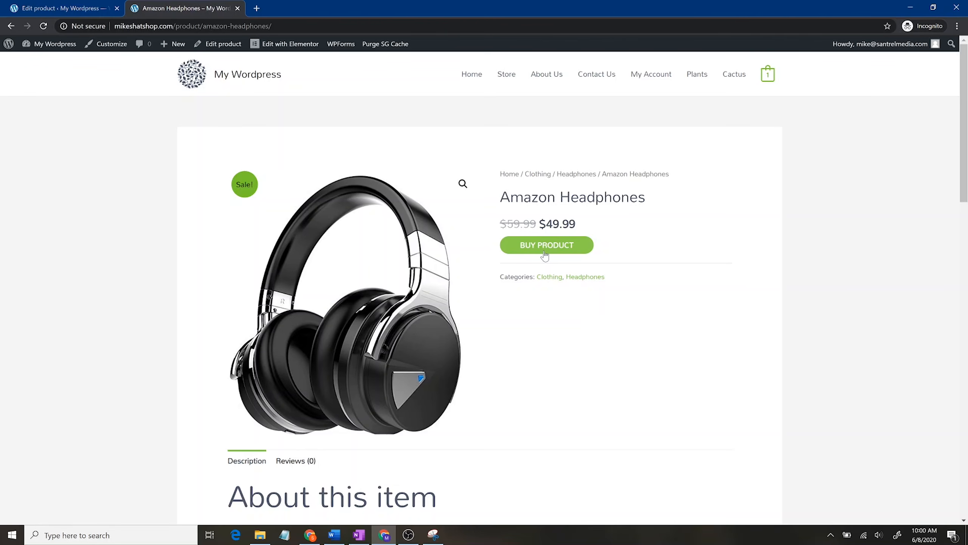
pyautogui.click(768, 76)
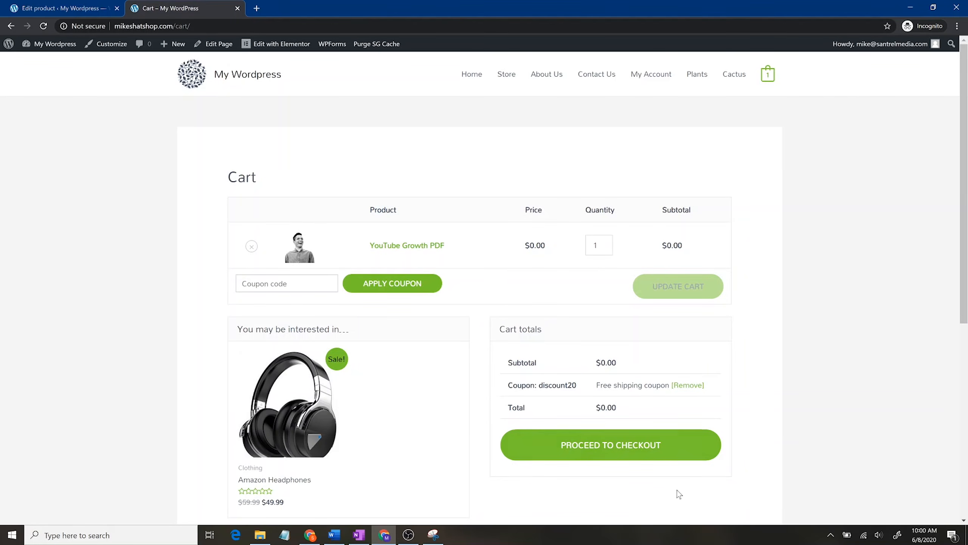
# Step: Review the checkout's billing form and $0.00 total with coupon discount20, then return to the product editor
pyautogui.click(665, 452)
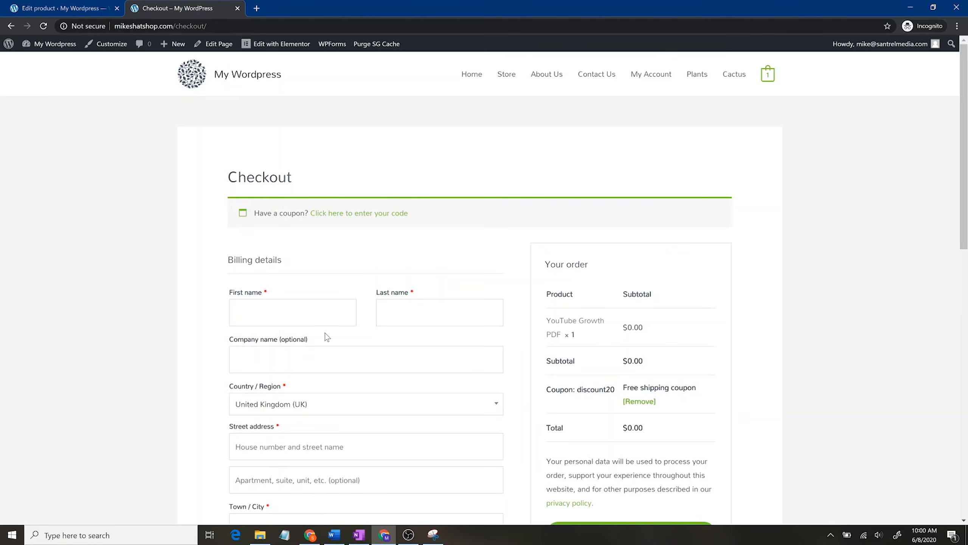
pyautogui.scroll(-9, 329, 337)
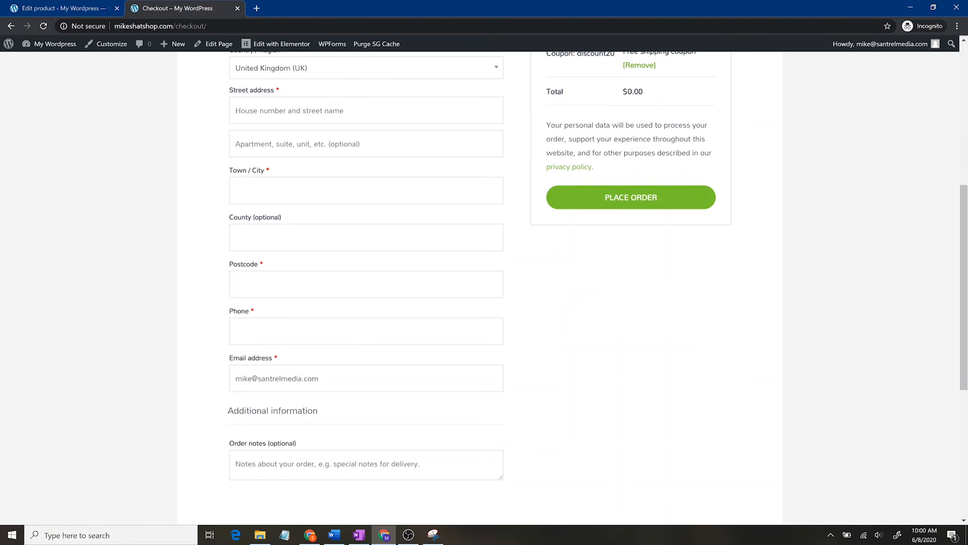
pyautogui.scroll(-4, 543, 392)
pyautogui.scroll(9, 553, 401)
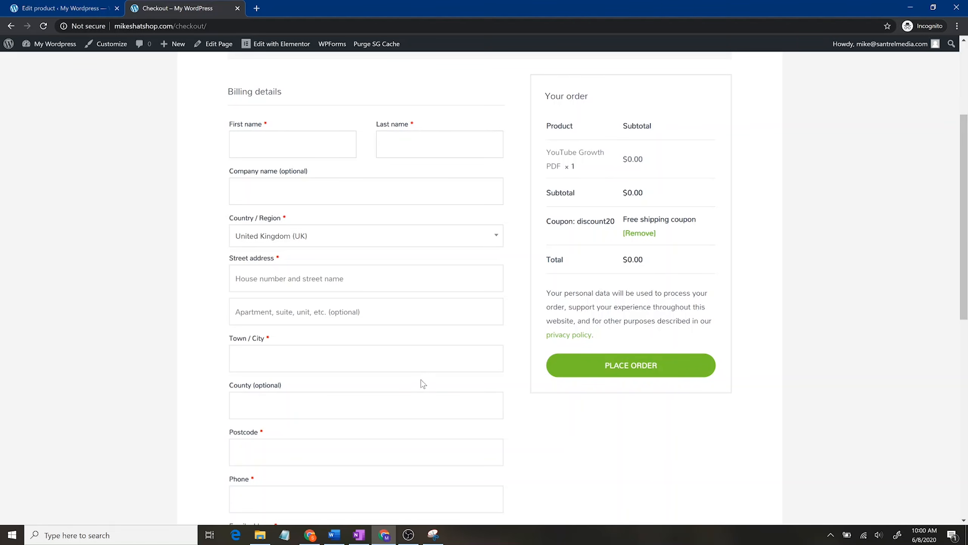
pyautogui.scroll(-8, 422, 383)
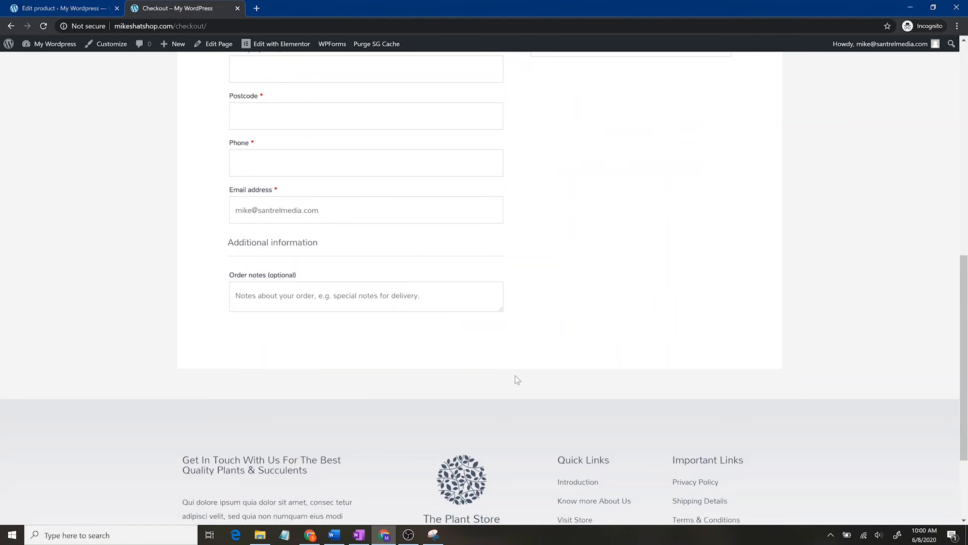
pyautogui.scroll(12, 515, 375)
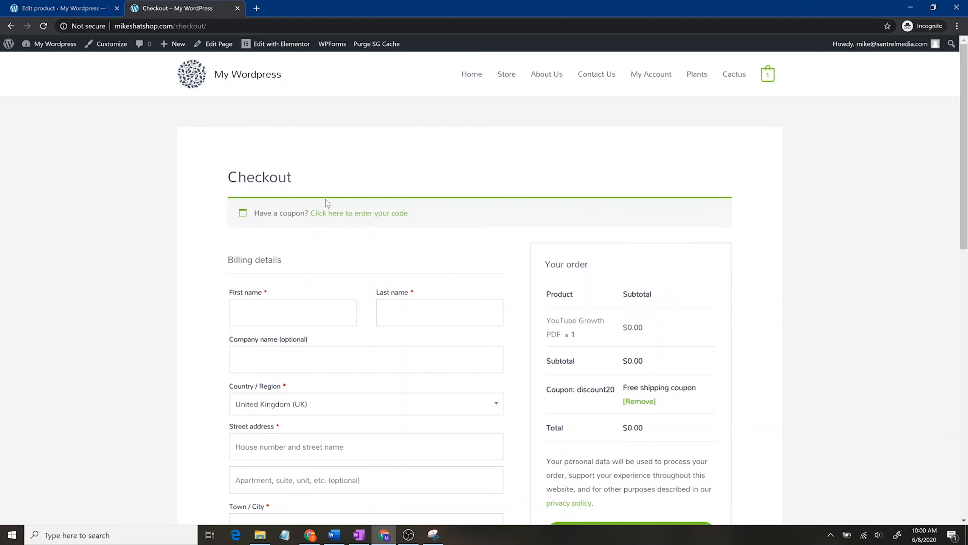
pyautogui.click(56, 6)
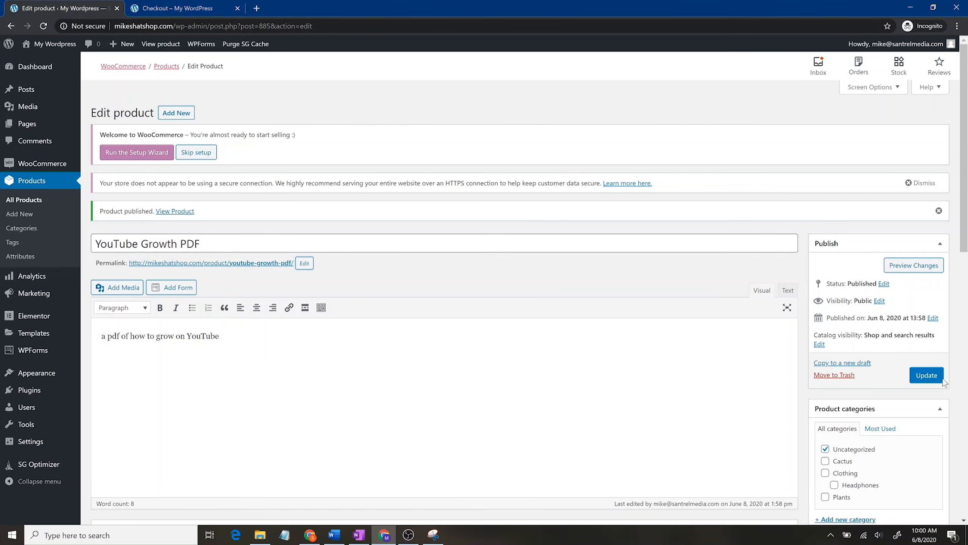
# Step: Update the YouTube Growth PDF product, then start a new product draft marked Virtual
pyautogui.click(917, 378)
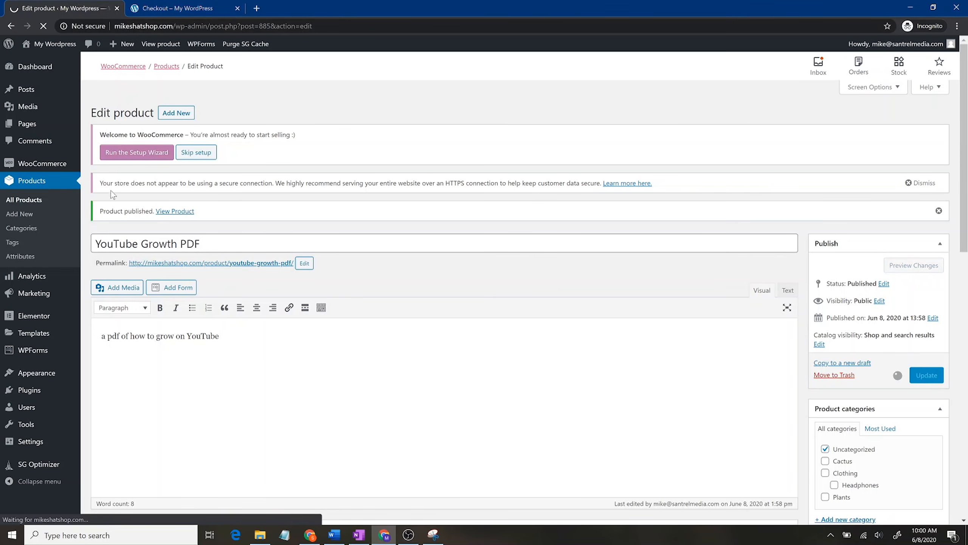
pyautogui.click(59, 185)
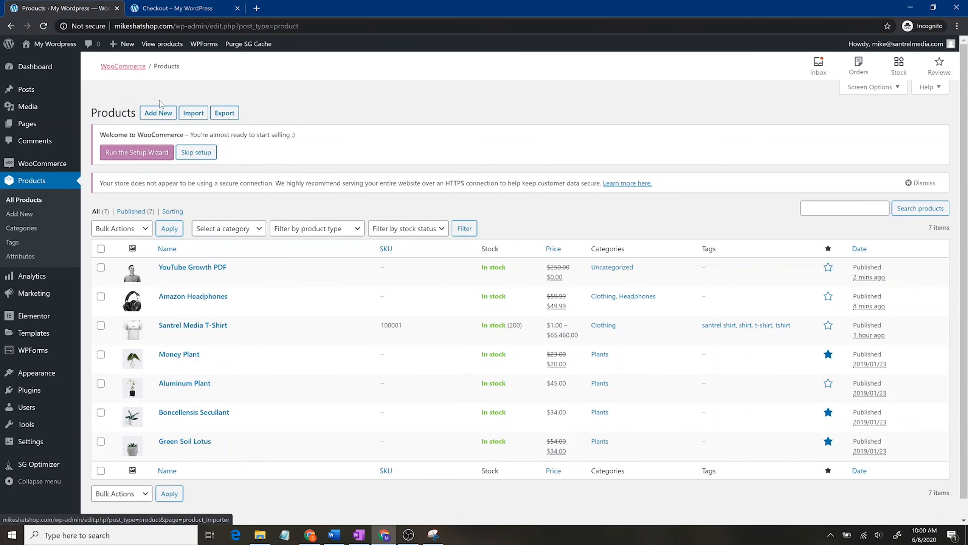
pyautogui.click(158, 115)
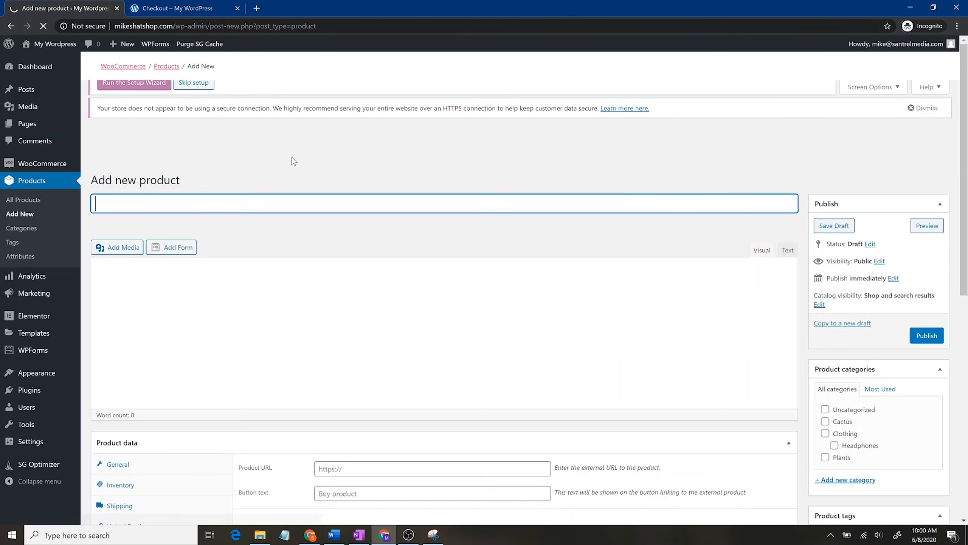
pyautogui.scroll(-10, 290, 301)
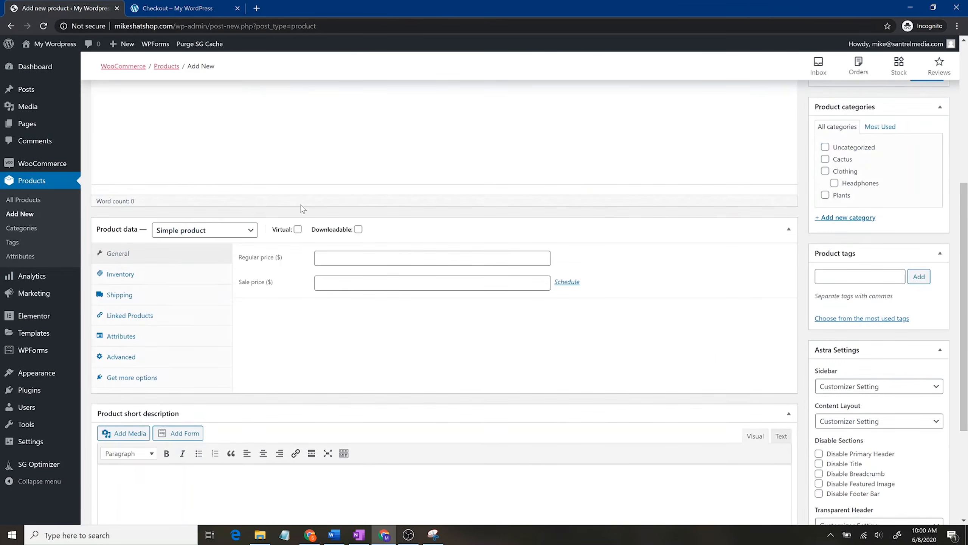
pyautogui.click(298, 398)
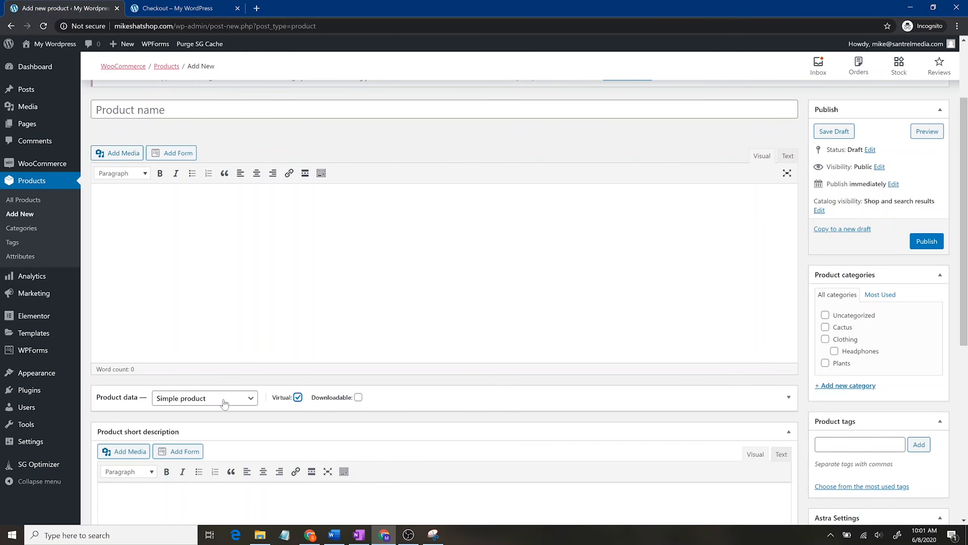
pyautogui.click(131, 110)
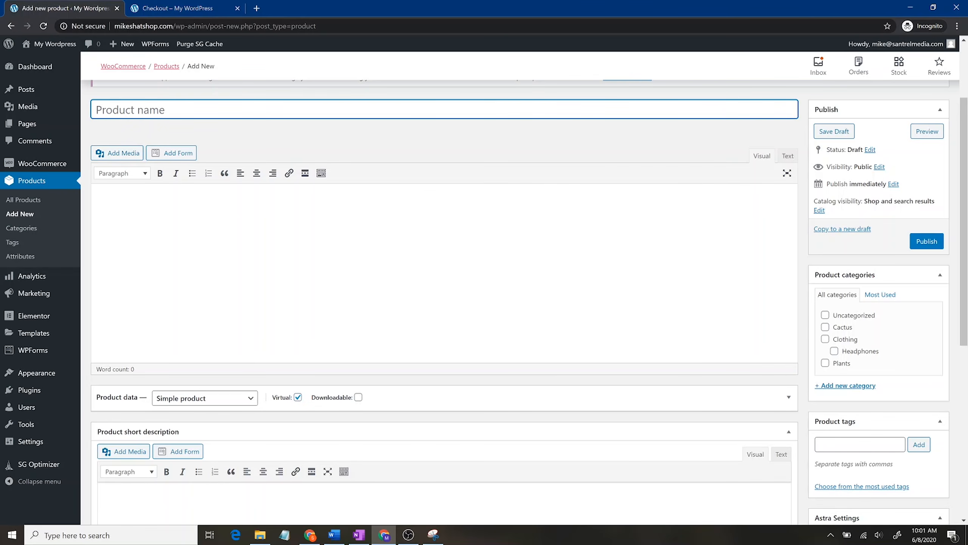
# Step: Title the new product 'I make a logo for you'
pyautogui.write('Comsul')
pyautogui.press('BackSpace')
pyautogui.press('BackSpace')
pyautogui.press('BackSpace')
pyautogui.write('n')
pyautogui.press('BackSpace')
pyautogui.press('BackSpace')
pyautogui.write('n')
pyautogui.hotkey('ctrl', 'a')
pyautogui.press('BackSpace')
pyautogui.write('I make a lo')
pyautogui.write('go g')
pyautogui.press('BackSpace')
pyautogui.write('fot yo')
pyautogui.press('BackSpace')
pyautogui.press('BackSpace')
pyautogui.press('BackSpace')
pyautogui.press('BackSpace')
pyautogui.write('r you')
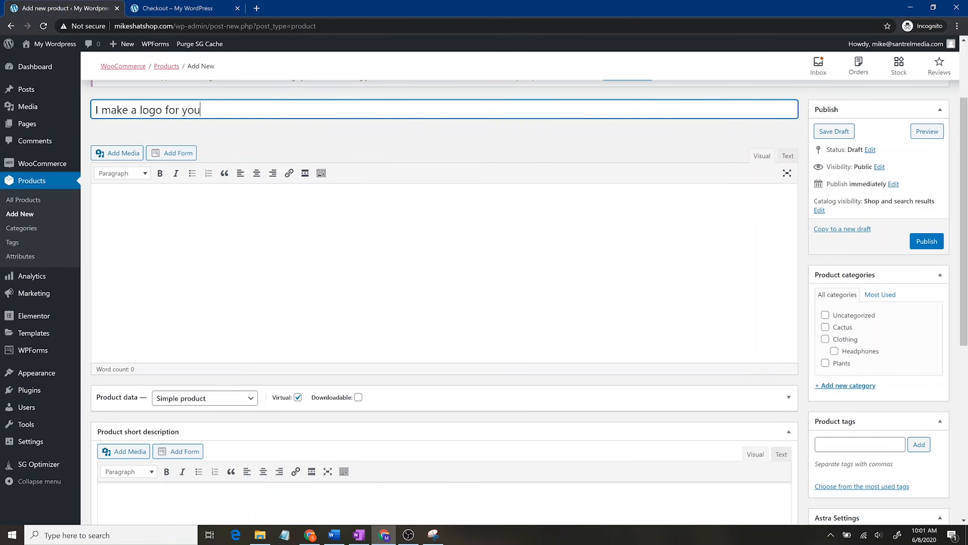
pyautogui.scroll(-4, 348, 315)
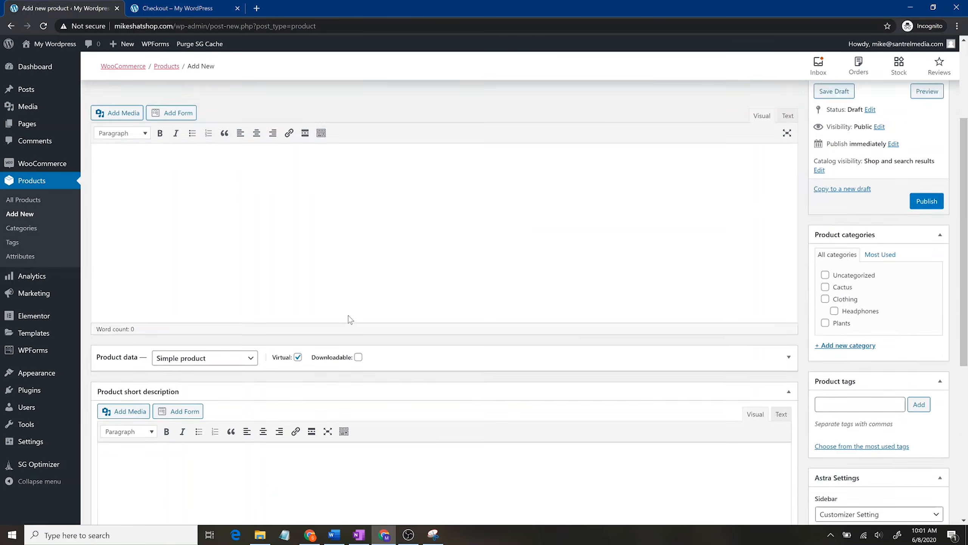
pyautogui.scroll(-4, 235, 270)
pyautogui.scroll(8, 274, 279)
pyautogui.scroll(-4, 324, 440)
# Step: Write the short description 'I will make a logo for you within a week, for $10'
pyautogui.click(244, 366)
pyautogui.write('I will ')
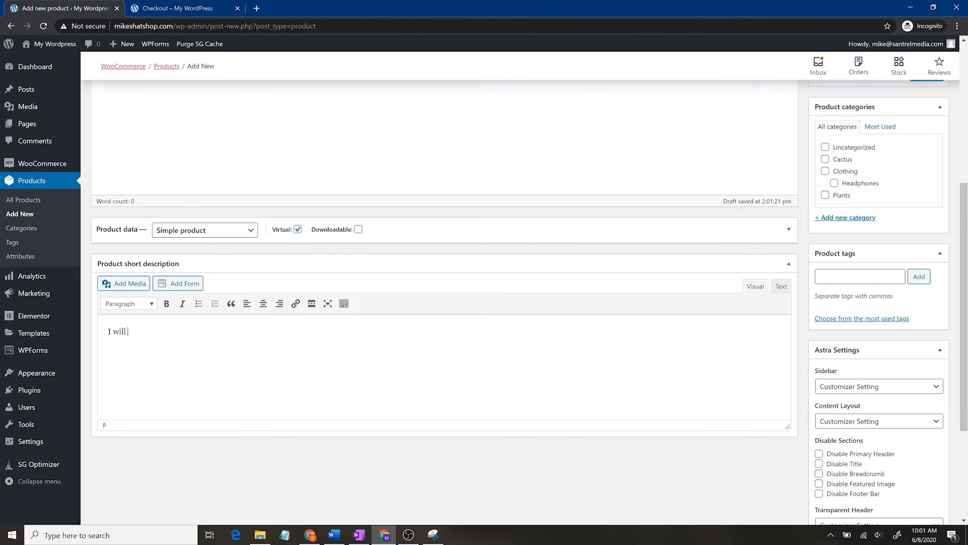
pyautogui.write('make a logo for you')
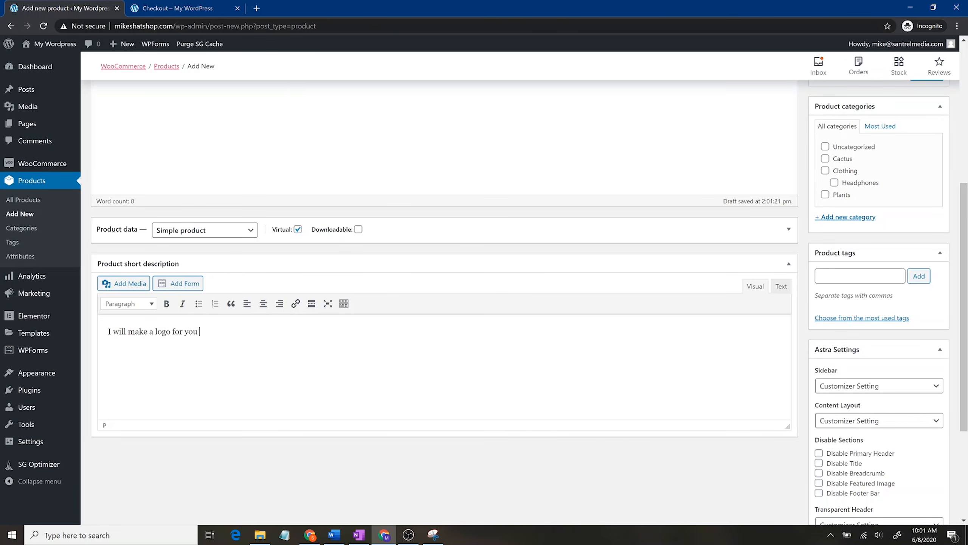
pyautogui.write(' fo')
pyautogui.press('BackSpace')
pyautogui.write('within ')
pyautogui.write('a week f')
pyautogui.write('for')
pyautogui.write(' $10')
pyautogui.scroll(-4, 761, 370)
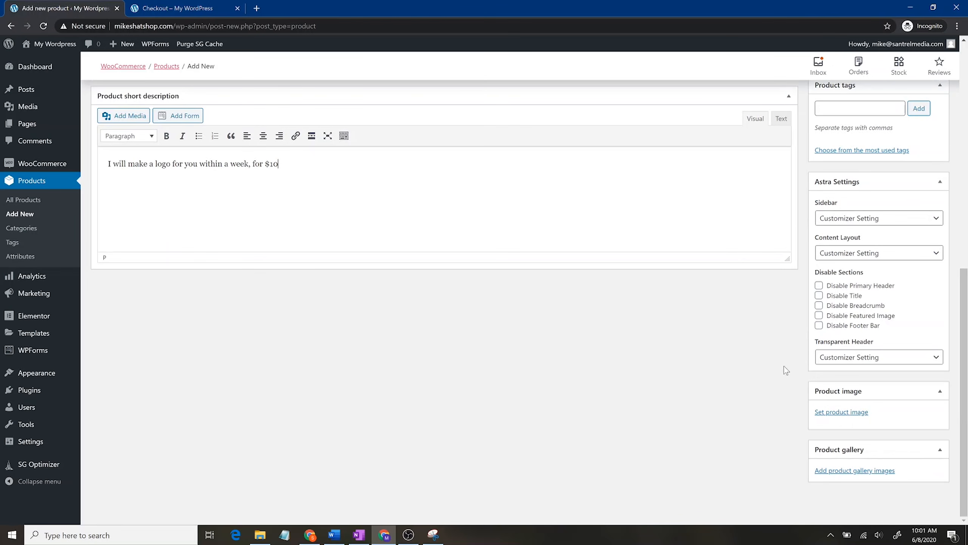
pyautogui.scroll(8, 629, 370)
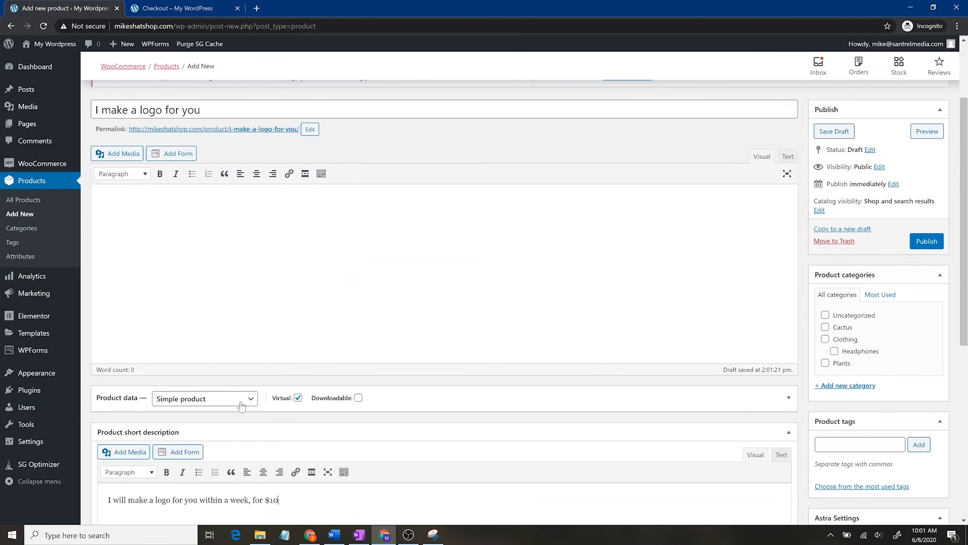
# Step: Set the product's regular price to 20 and sale price to 10
pyautogui.click(466, 399)
pyautogui.scroll(-4, 466, 398)
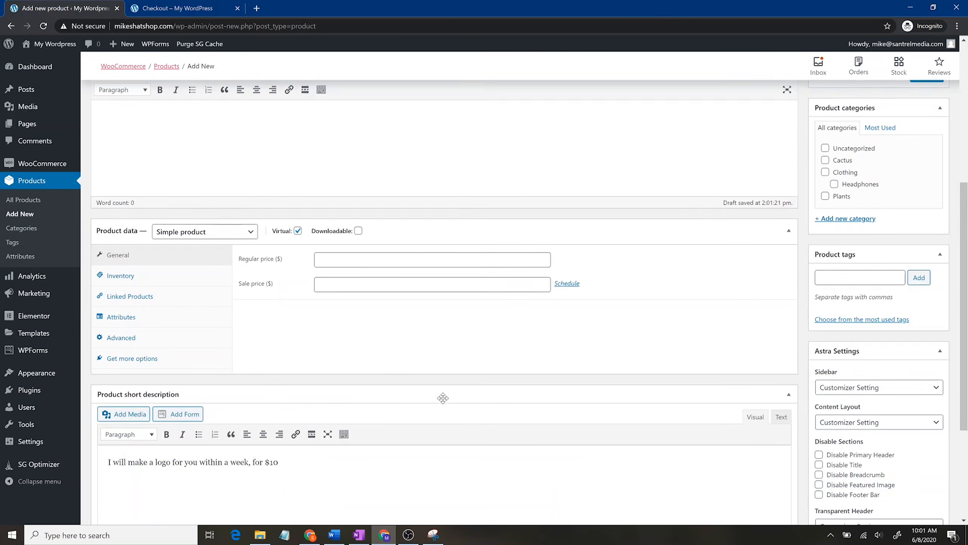
pyautogui.click(351, 258)
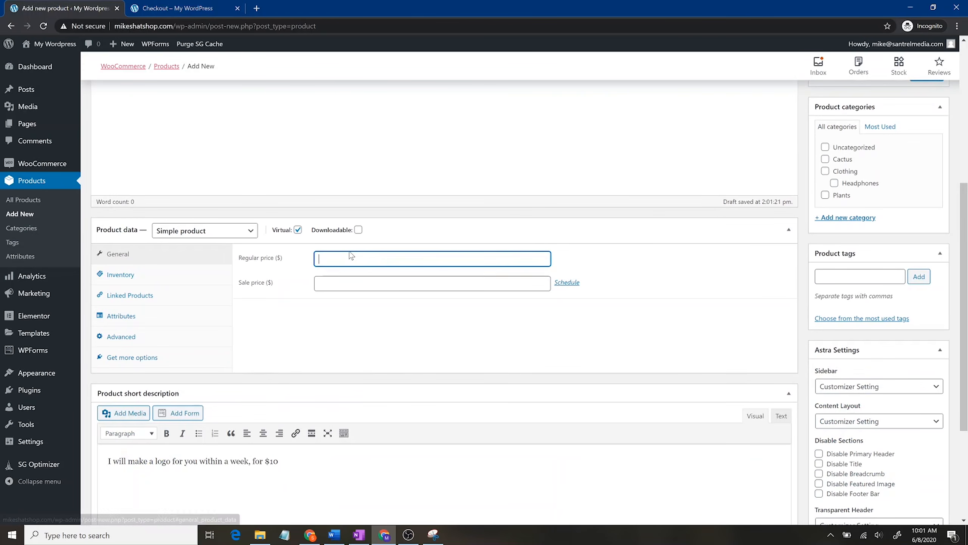
pyautogui.write('10')
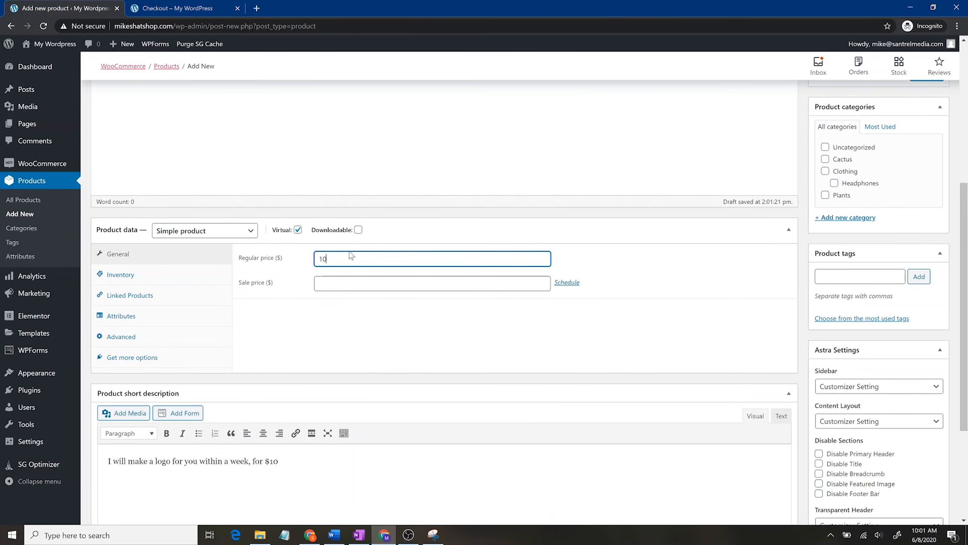
pyautogui.press('BackSpace')
pyautogui.press('BackSpace')
pyautogui.press('Tab')
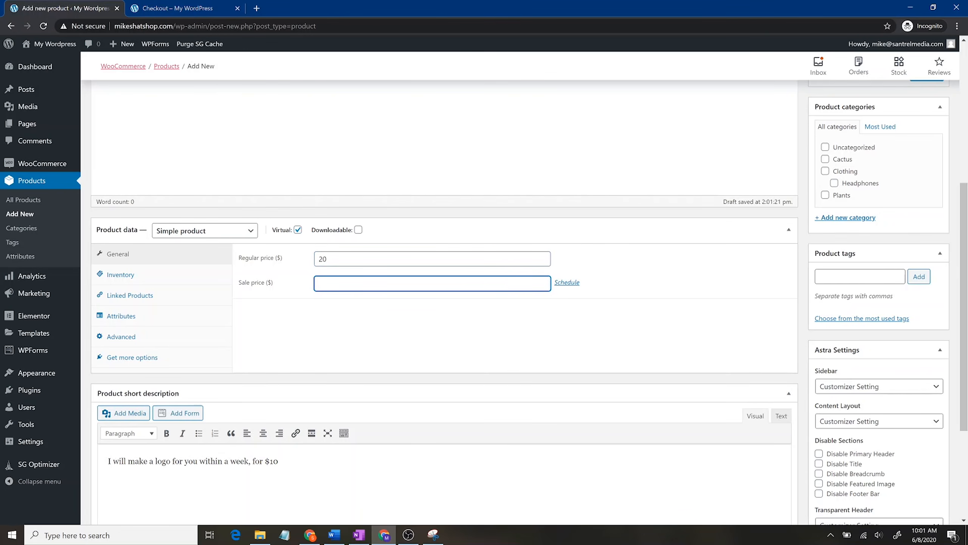
# Step: Remove ', for $10' from the short description and publish the product
pyautogui.moveTo(279, 461); pyautogui.dragTo(249, 461)
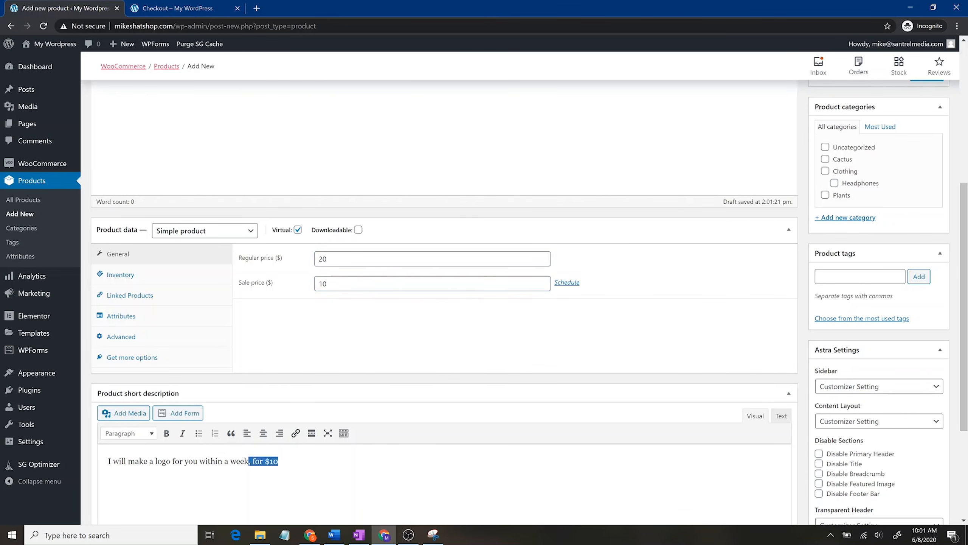
pyautogui.press('BackSpace')
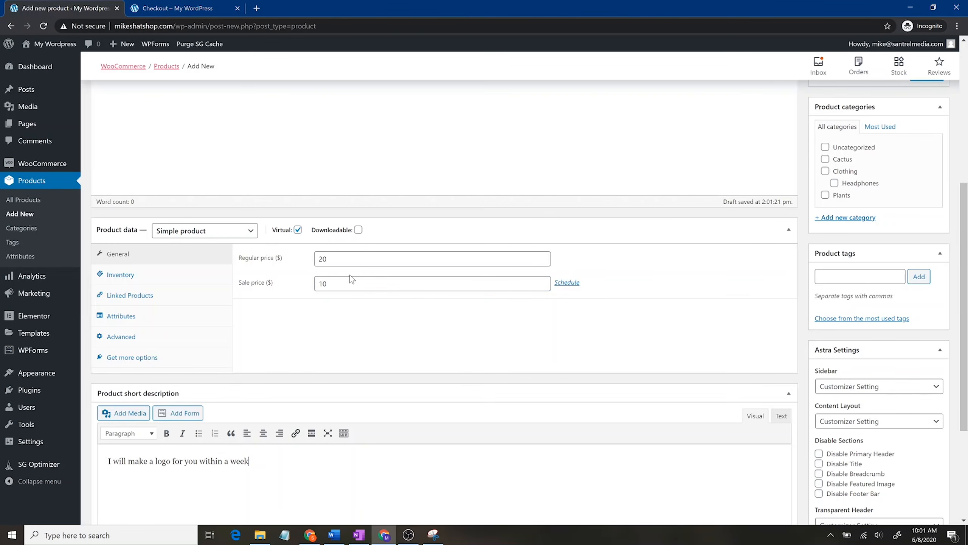
pyautogui.scroll(-4, 749, 367)
pyautogui.scroll(10, 854, 443)
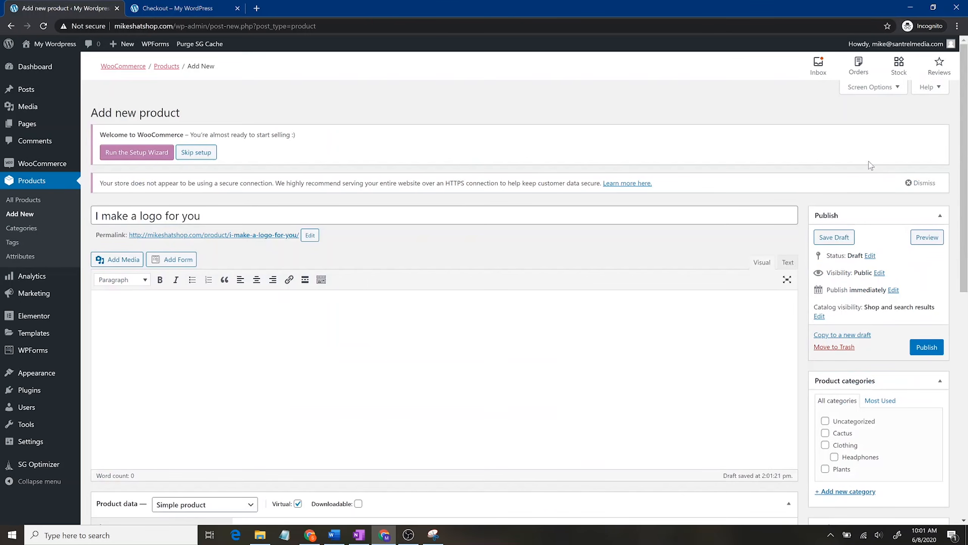
pyautogui.click(940, 349)
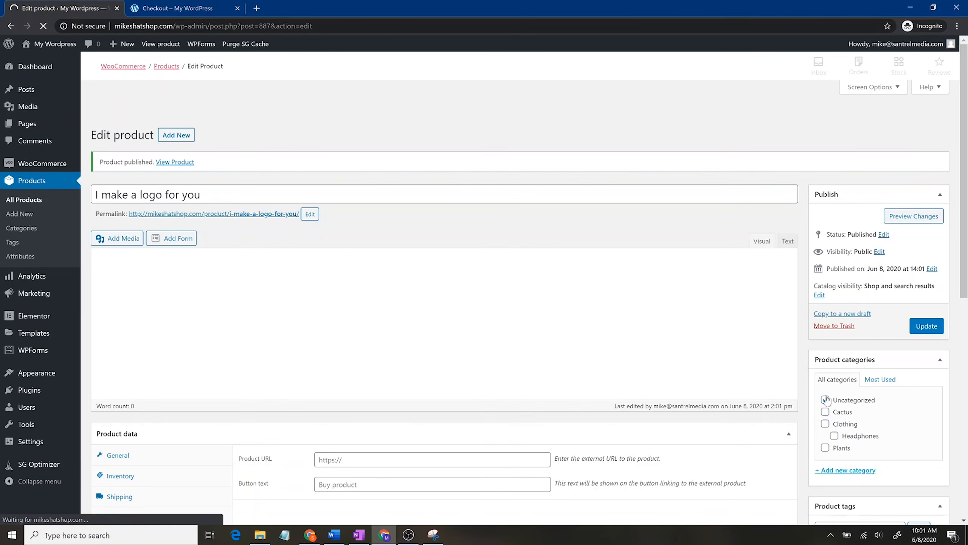
pyautogui.scroll(-8, 888, 474)
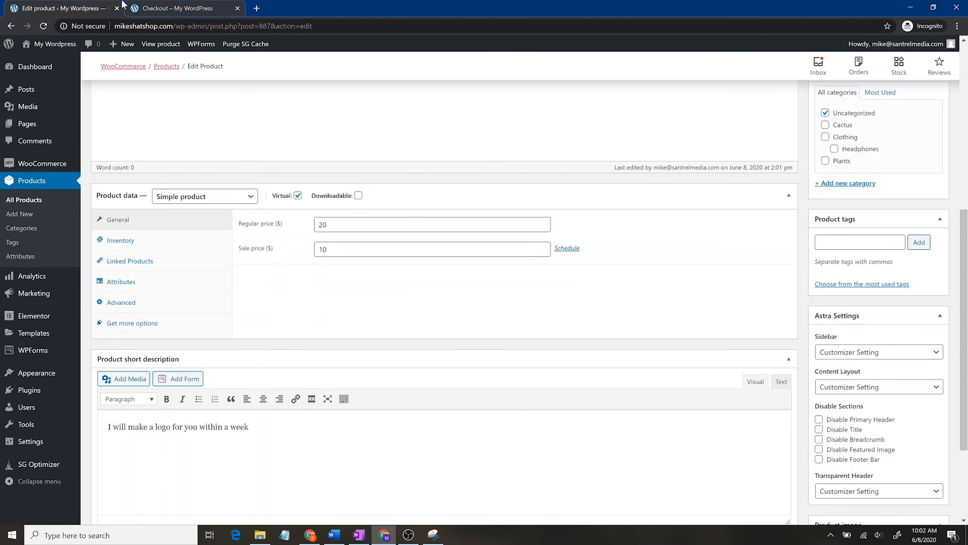
# Step: Open the I make a logo for you page from Store, showing $20 reduced to $10
pyautogui.click(178, 6)
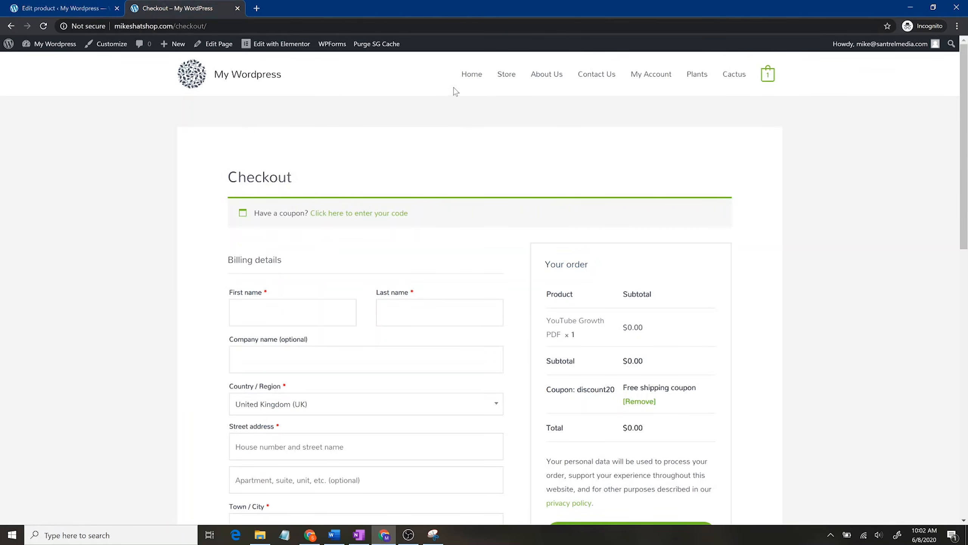
pyautogui.click(510, 75)
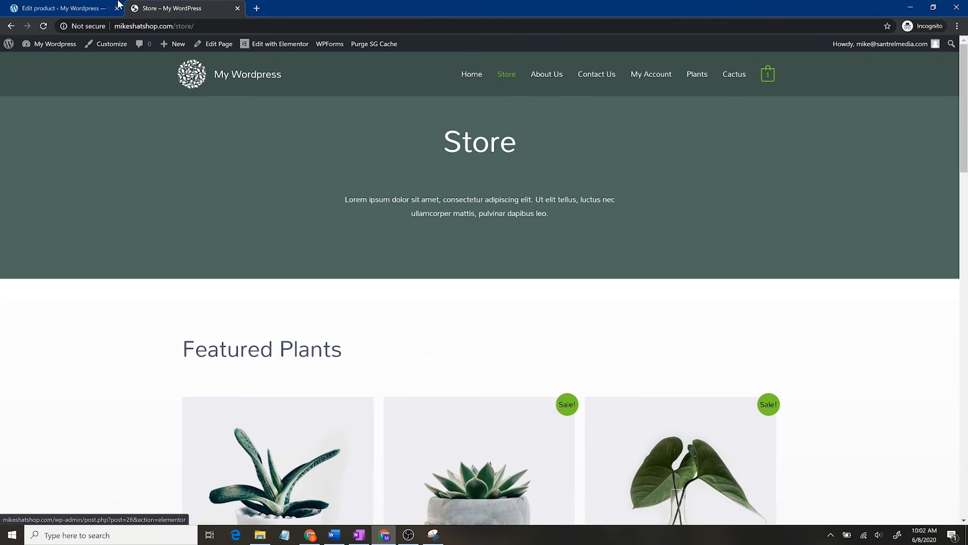
pyautogui.scroll(-20, 368, 329)
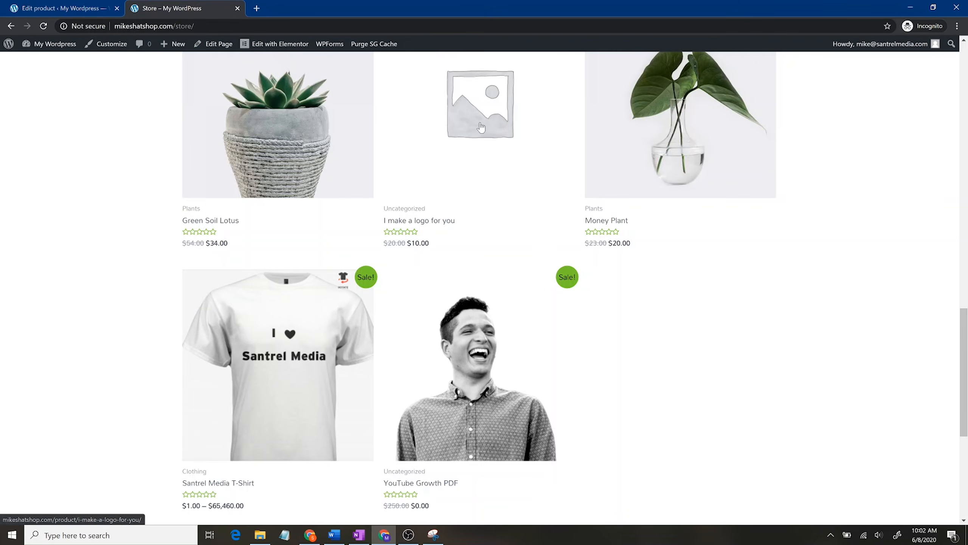
pyautogui.click(481, 127)
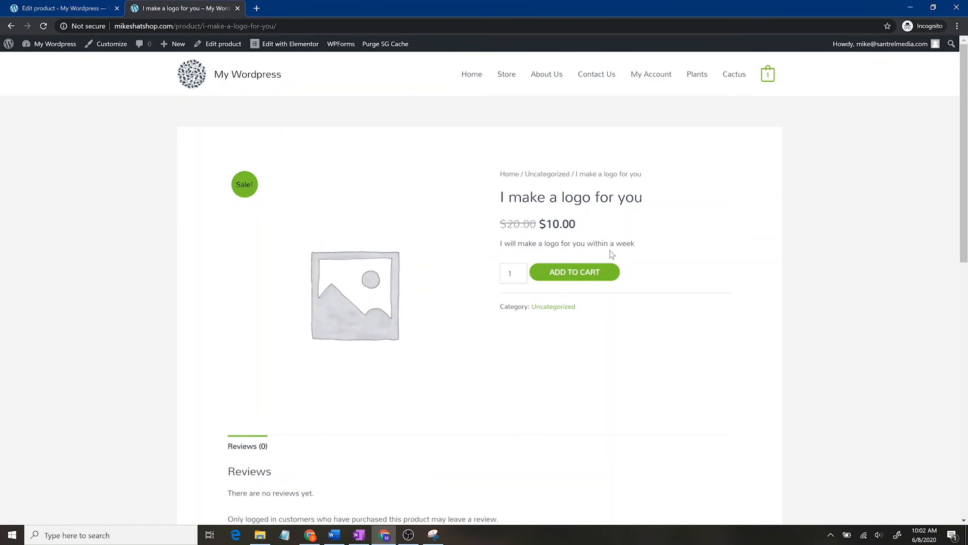
pyautogui.scroll(-8, 402, 335)
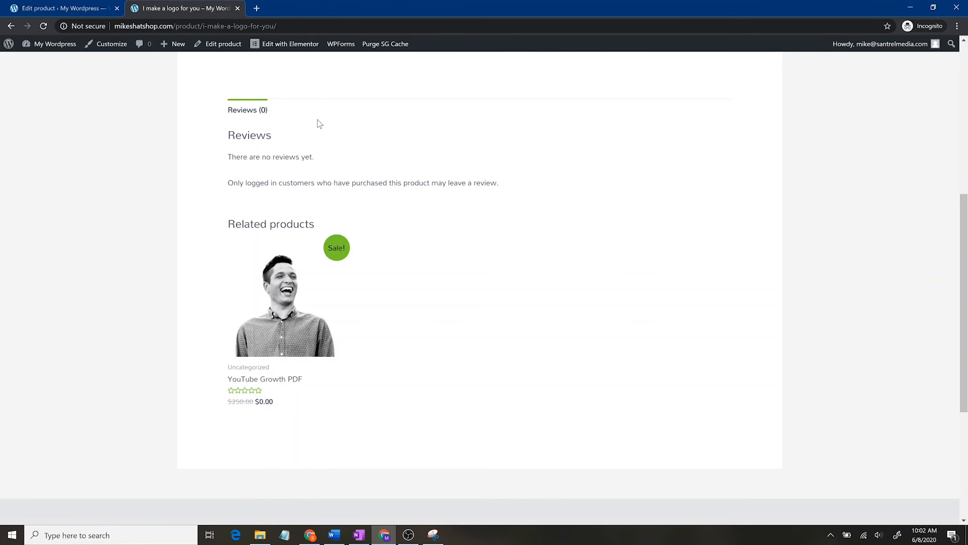
pyautogui.scroll(8, 482, 254)
pyautogui.scroll(-4, 381, 376)
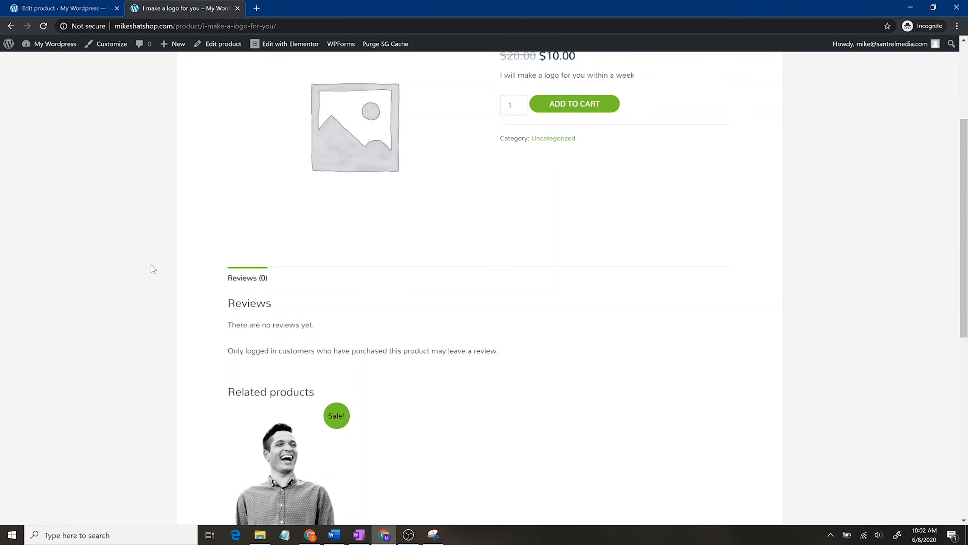
pyautogui.scroll(4, 407, 200)
pyautogui.moveTo(500, 244); pyautogui.dragTo(644, 250)
pyautogui.click(652, 261)
# Step: Change the logo product's Product data type to Grouped product
pyautogui.click(63, 8)
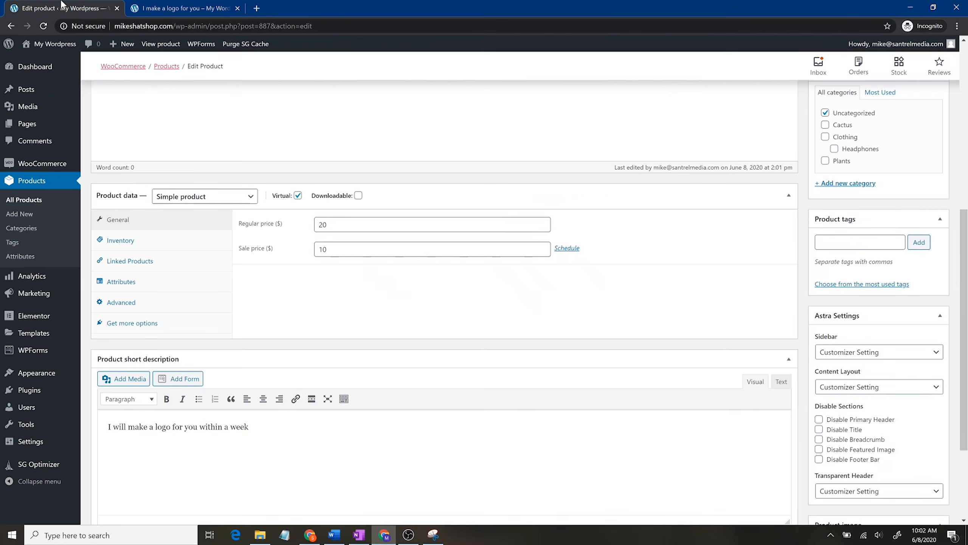
pyautogui.click(250, 197)
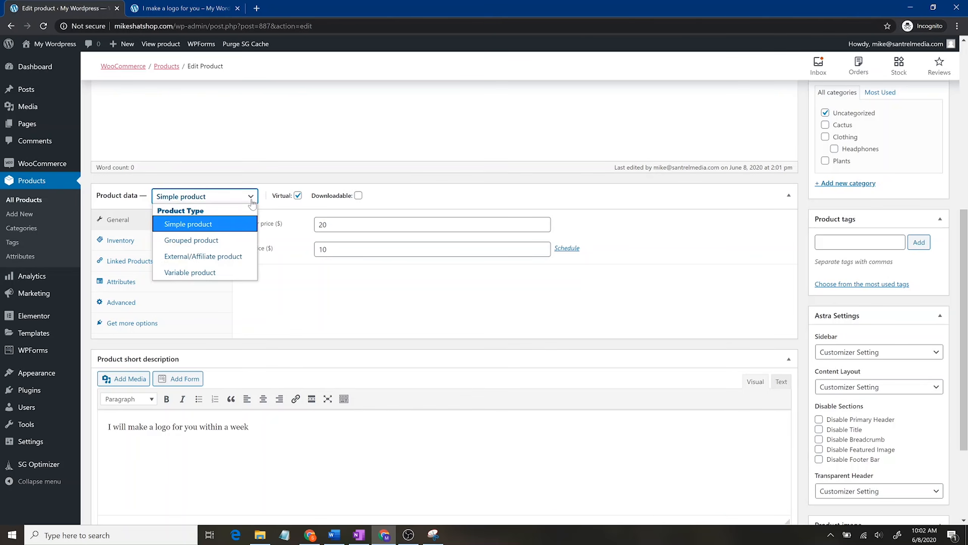
pyautogui.click(244, 244)
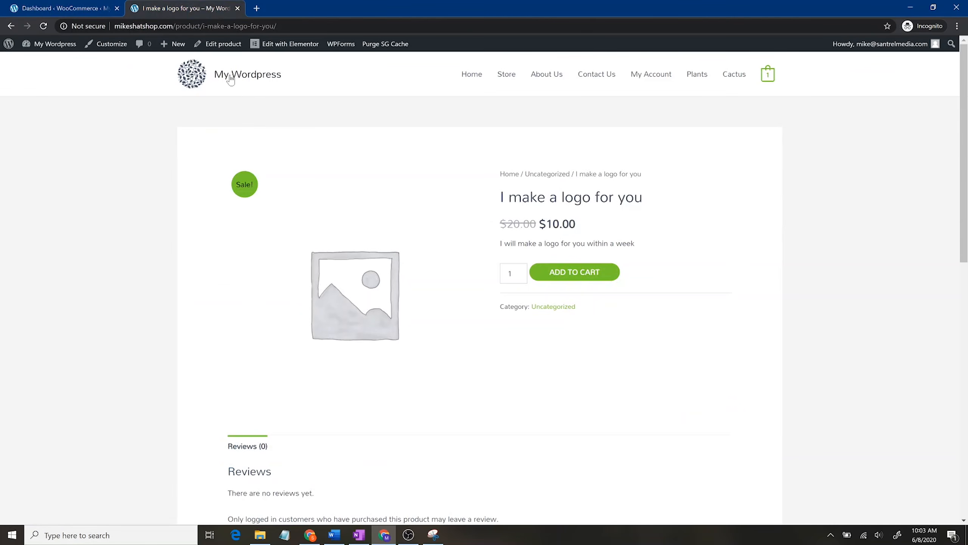
# Step: Load the My Wordpress homepage, then open WooCommerce Marketing and the WooCommerce dashboard in admin
pyautogui.click(231, 75)
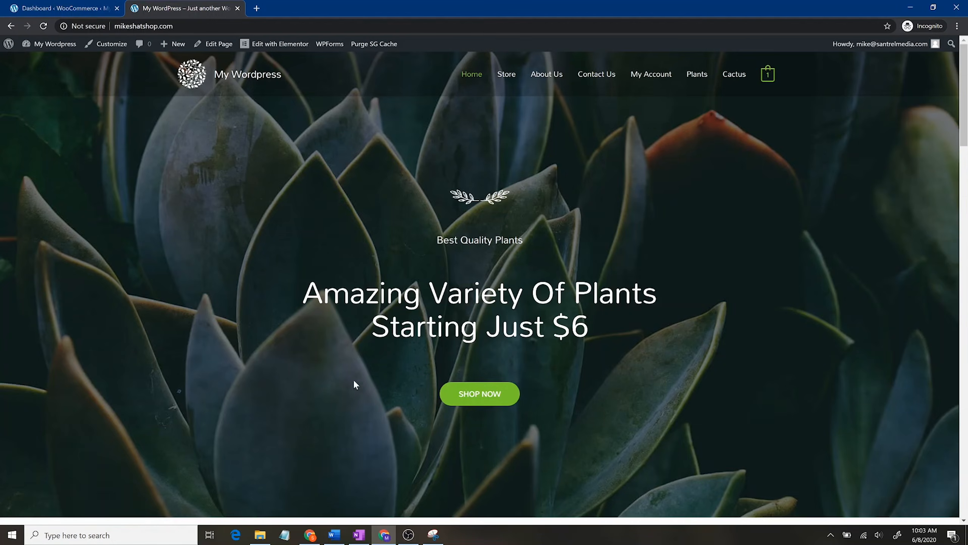
pyautogui.click(71, 5)
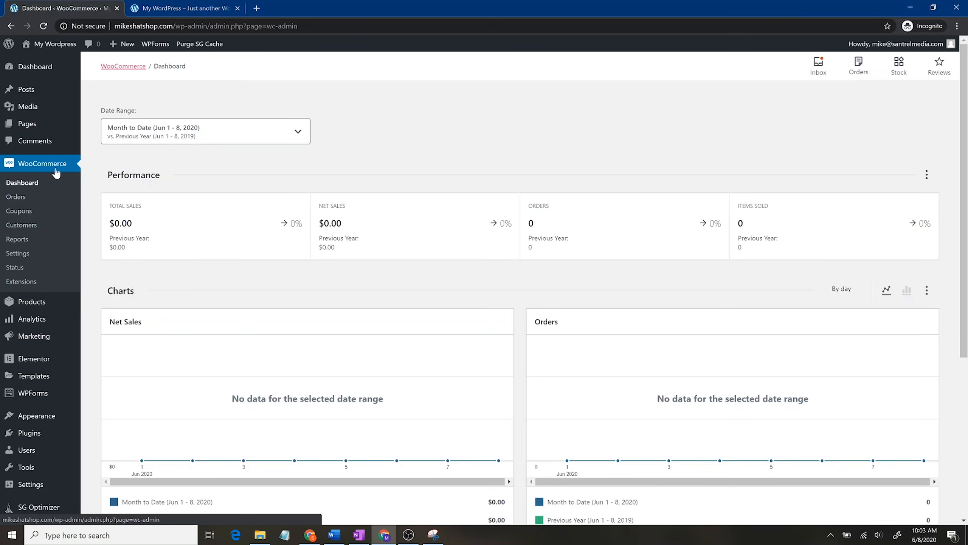
pyautogui.moveTo(30, 302)
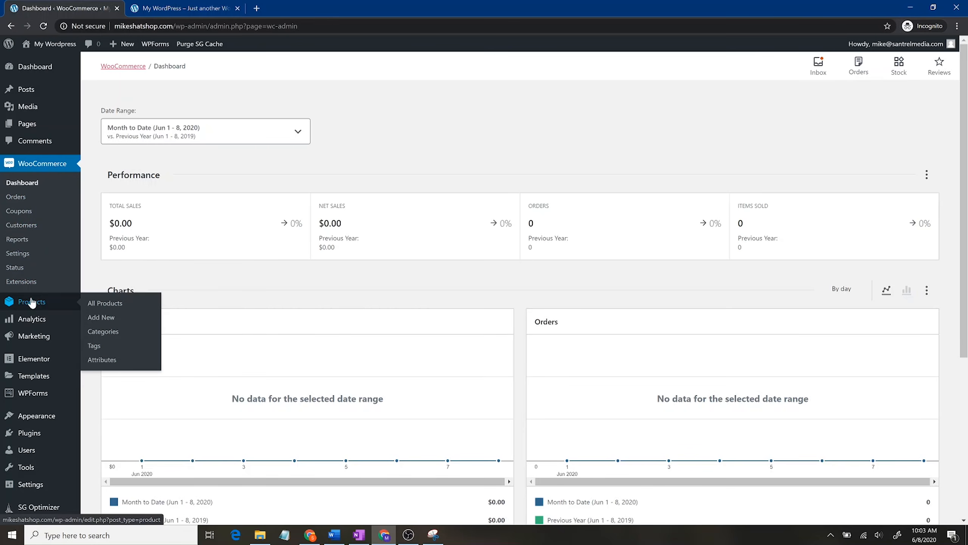
pyautogui.click(31, 336)
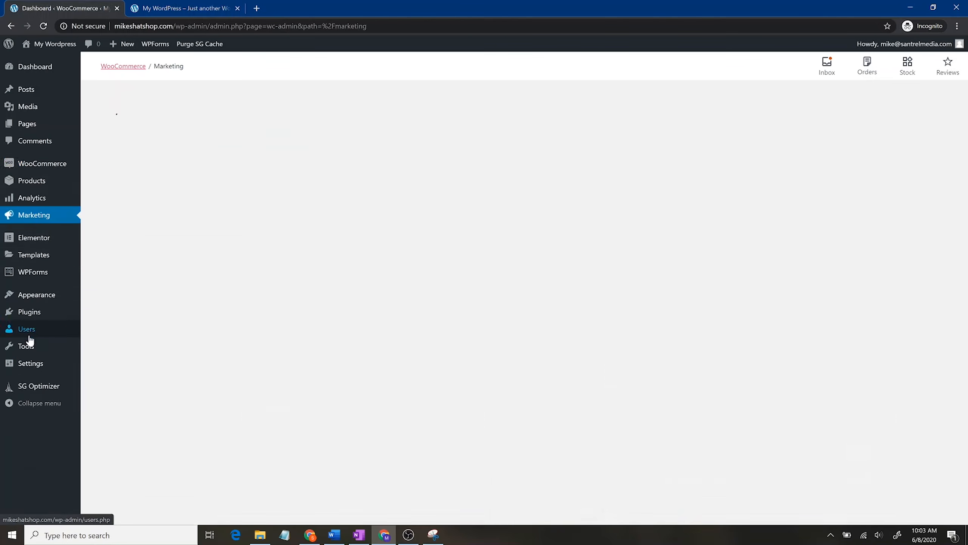
pyautogui.moveTo(30, 340)
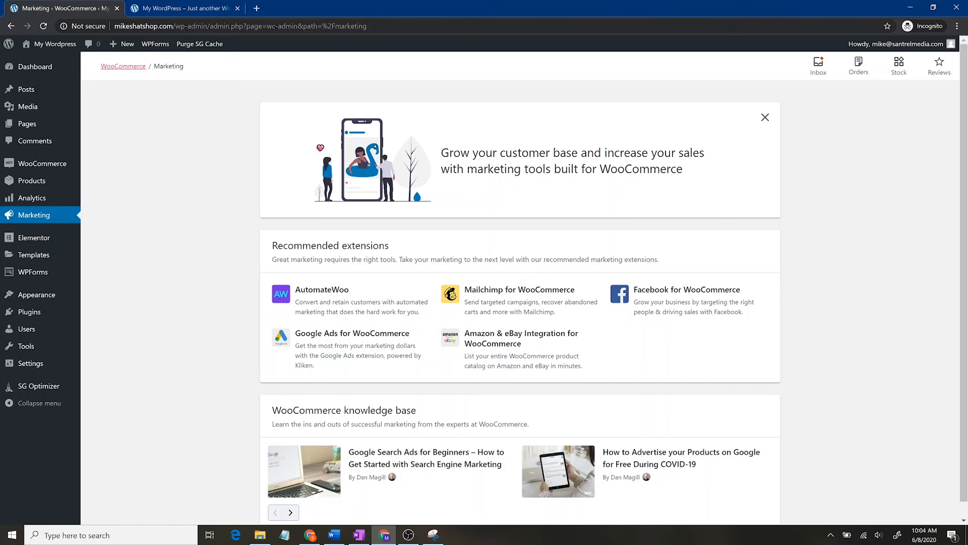
pyautogui.click(52, 163)
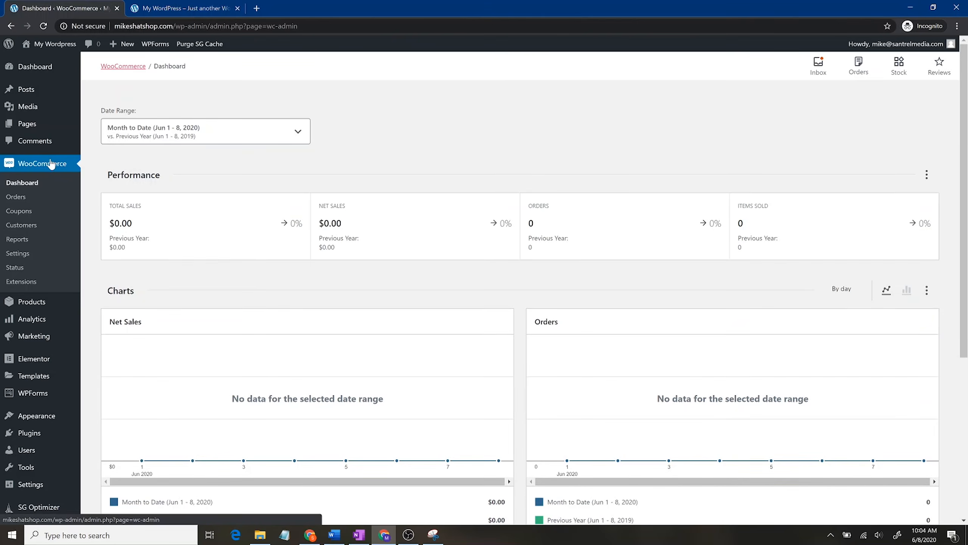
# Step: Scroll the storefront homepage past Testimonials and click the GO TO SHOP banner link
pyautogui.click(171, 9)
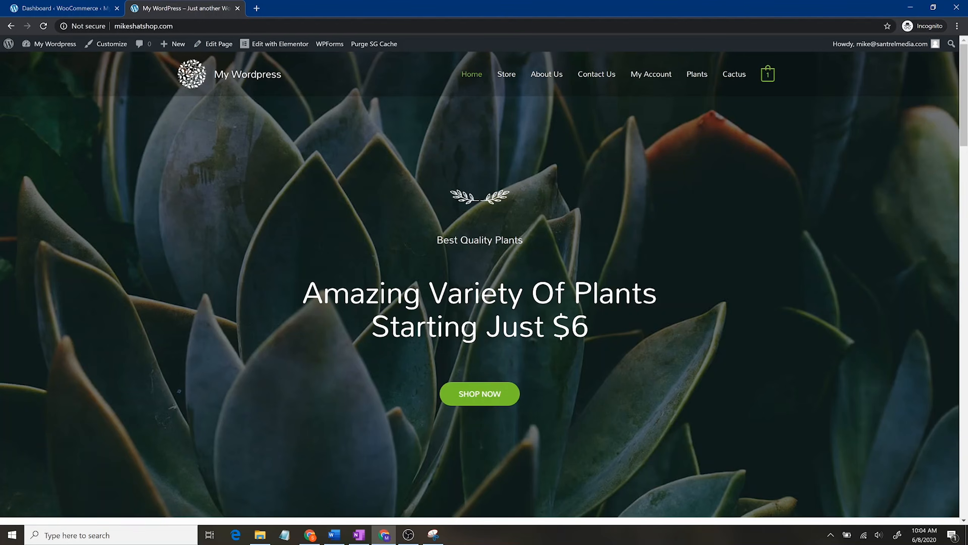
pyautogui.scroll(-15, 751, 301)
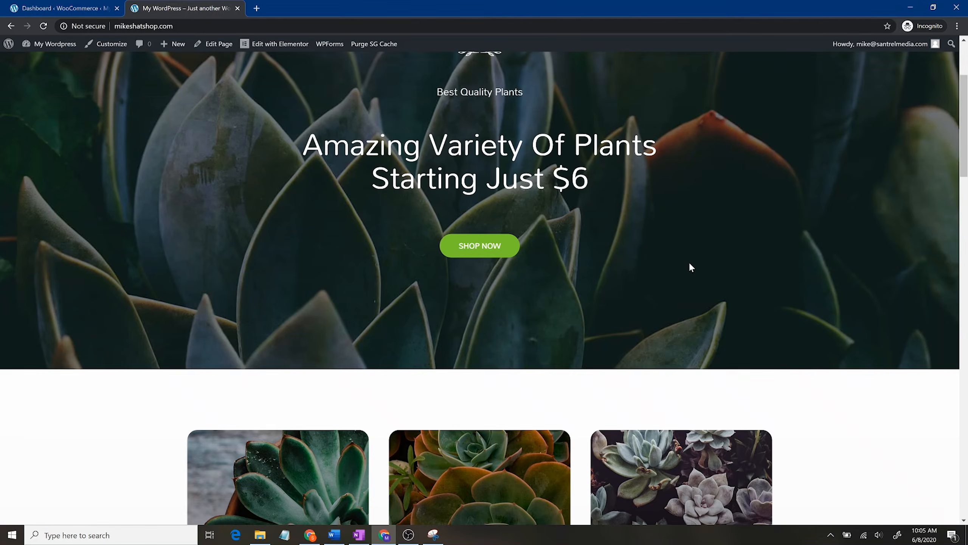
pyautogui.scroll(-4, 660, 289)
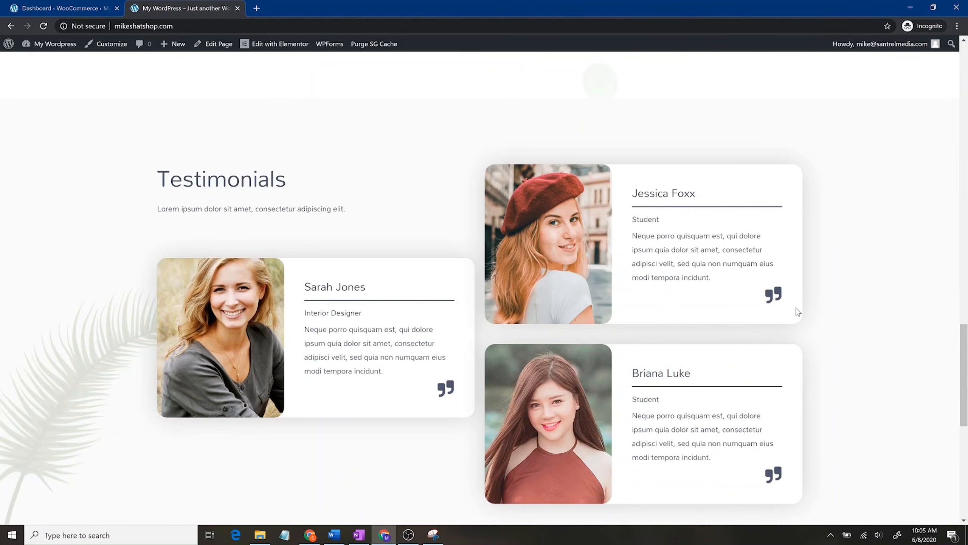
pyautogui.scroll(-8, 723, 390)
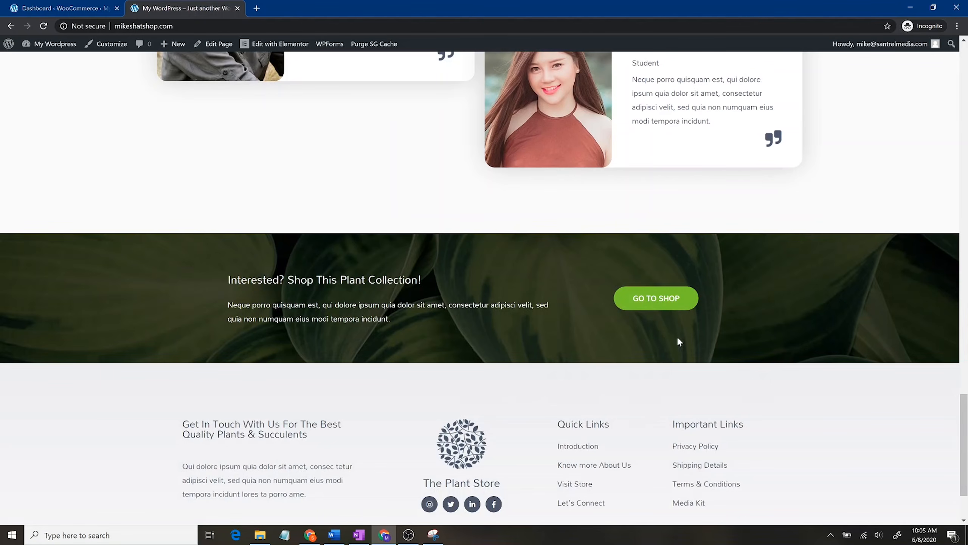
pyautogui.click(685, 296)
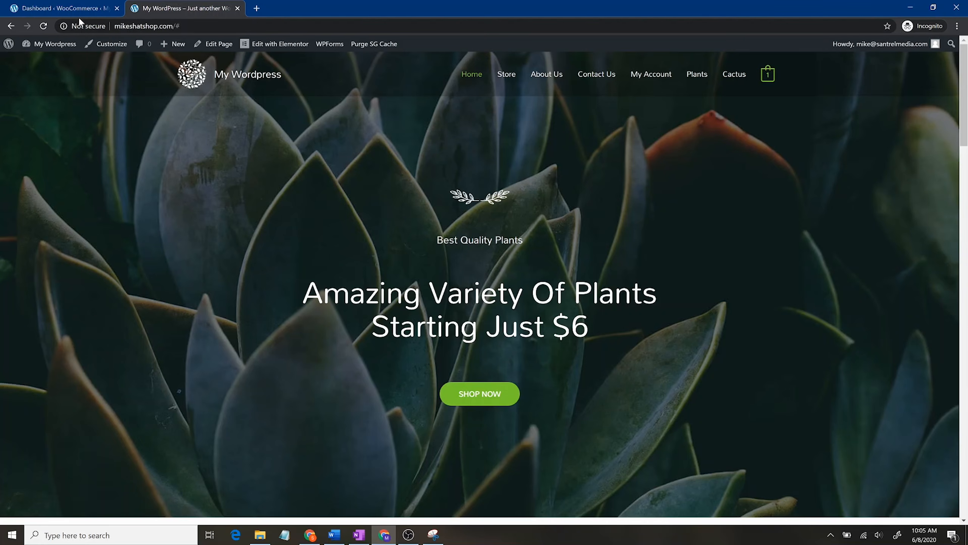
# Step: Go to Settings > Permalinks in the admin, where the /%postname%/ structure is set
pyautogui.click(88, 4)
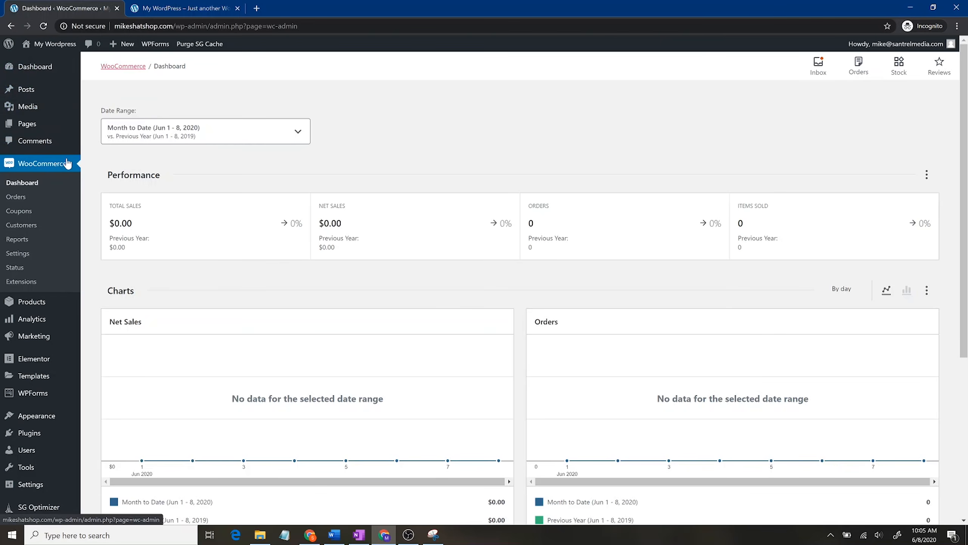
pyautogui.click(42, 336)
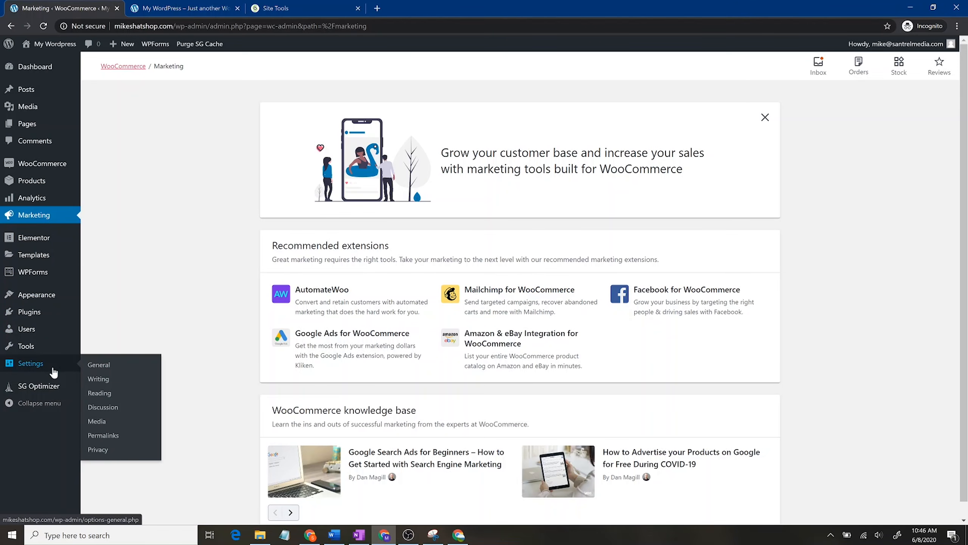
pyautogui.click(53, 372)
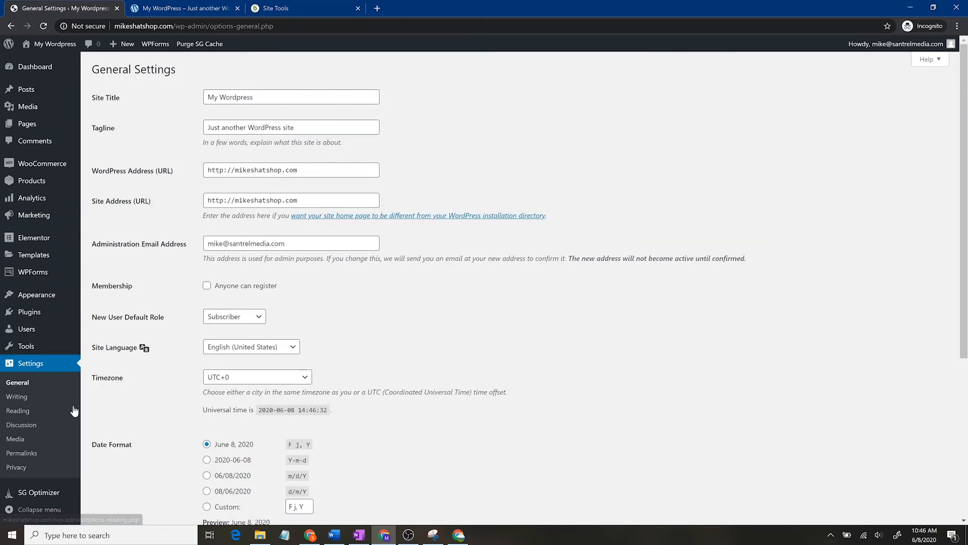
pyautogui.click(35, 453)
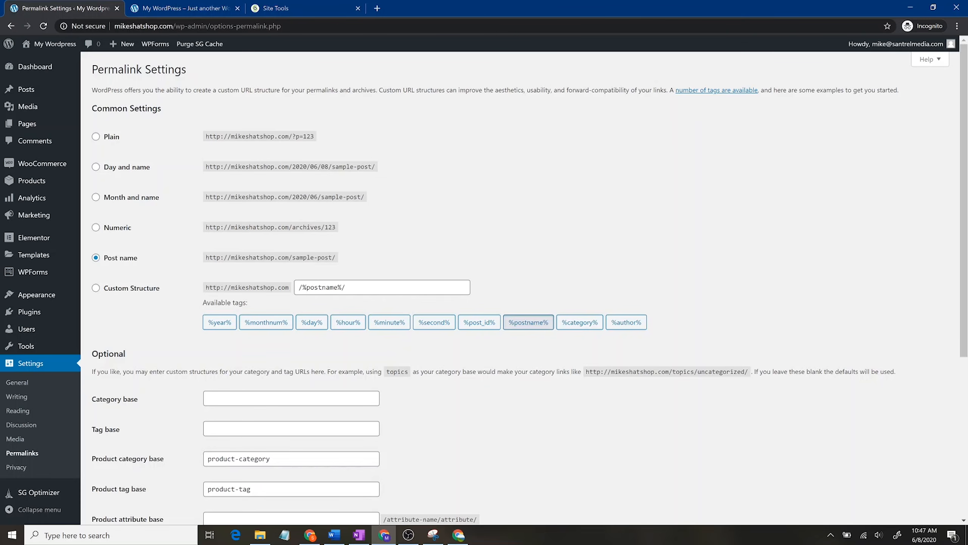
# Step: Highlight the domain and the post slug in the Post name example URL
pyautogui.moveTo(289, 258); pyautogui.dragTo(231, 258)
pyautogui.moveTo(296, 258); pyautogui.dragTo(322, 257)
pyautogui.click(368, 255)
# Step: Switch product permalinks to the Shop base (/shop/sample-product/) and save the changes
pyautogui.scroll(-6, 188, 184)
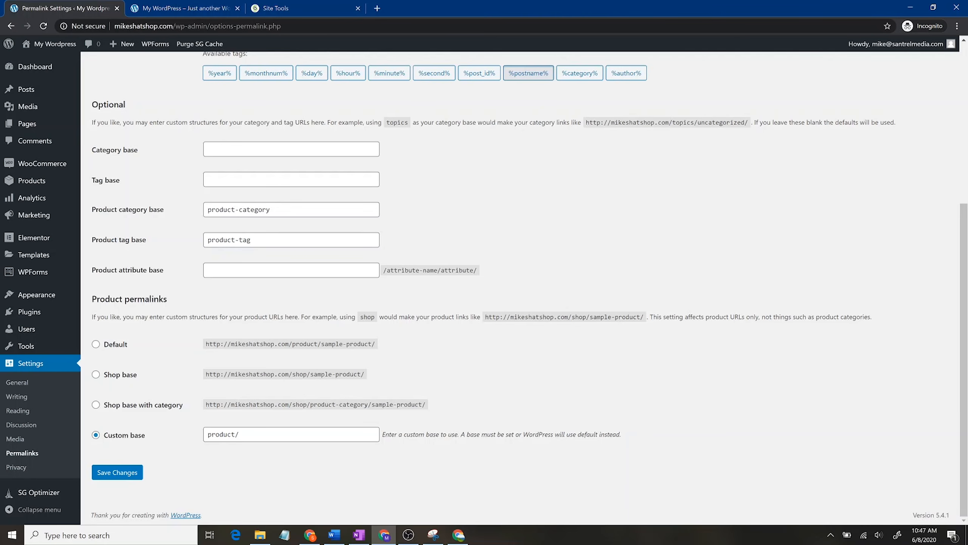
pyautogui.click(109, 376)
pyautogui.click(117, 472)
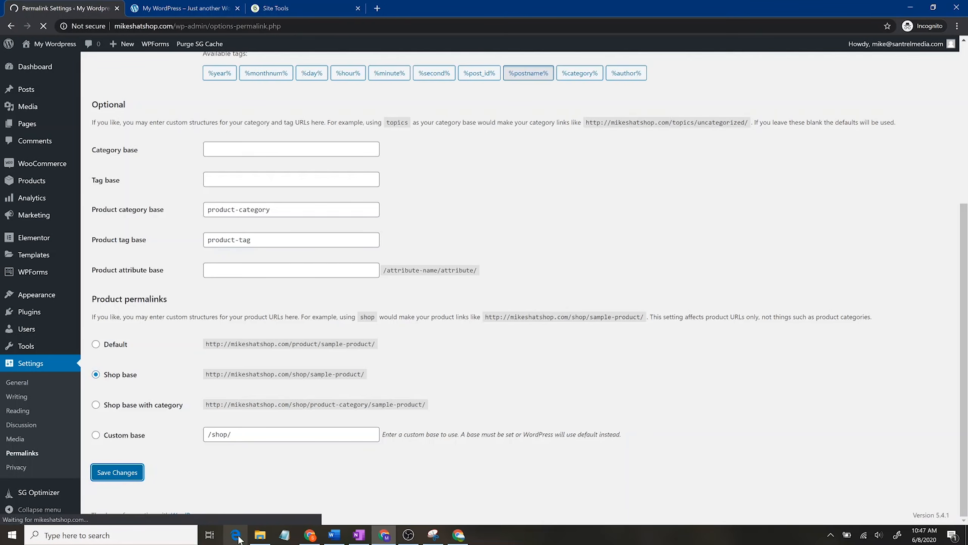
pyautogui.click(38, 385)
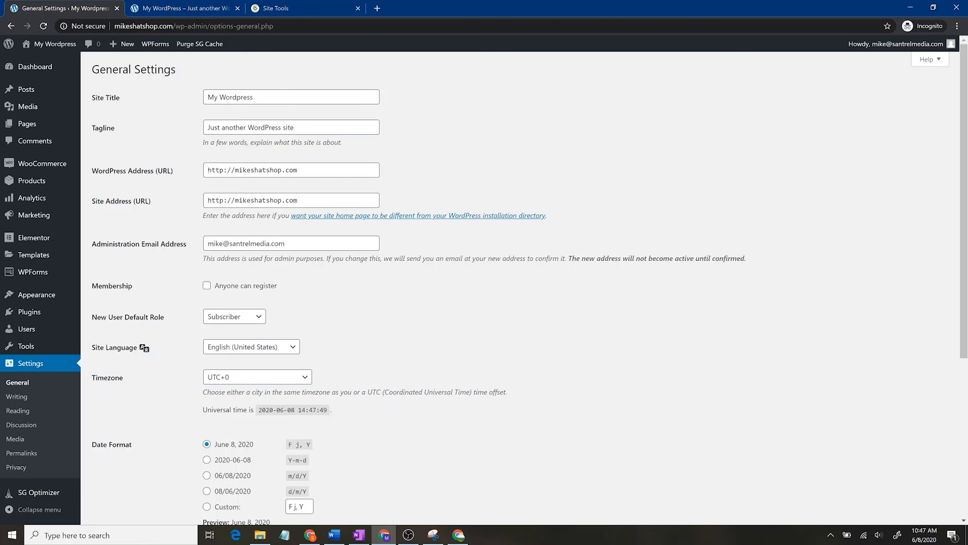
# Step: Rename the site to 'Mike's Hat Shop' with the tagline 'The best hats on the internet'
pyautogui.moveTo(208, 97); pyautogui.dragTo(254, 97)
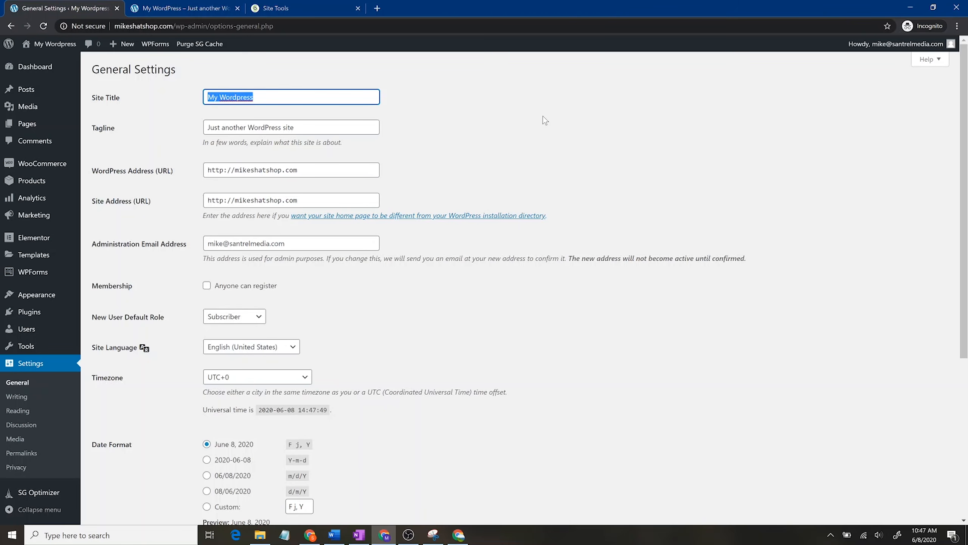
pyautogui.write("Mike's Hat Shop")
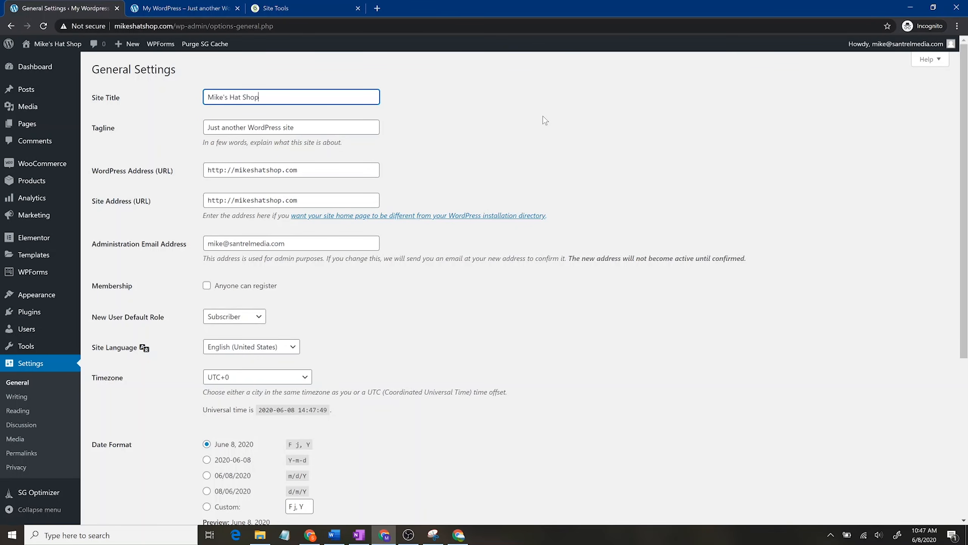
pyautogui.press('Tab')
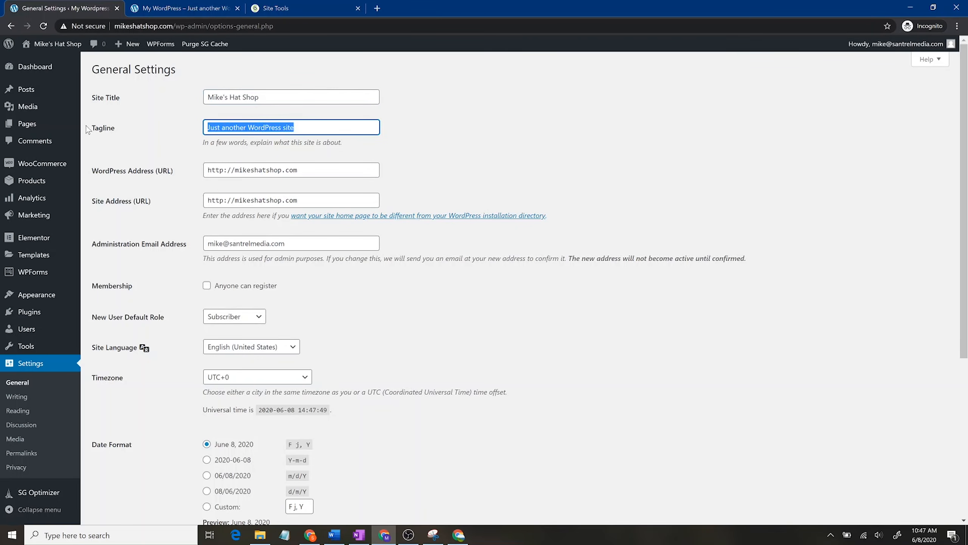
pyautogui.press('BackSpace')
pyautogui.write('The ')
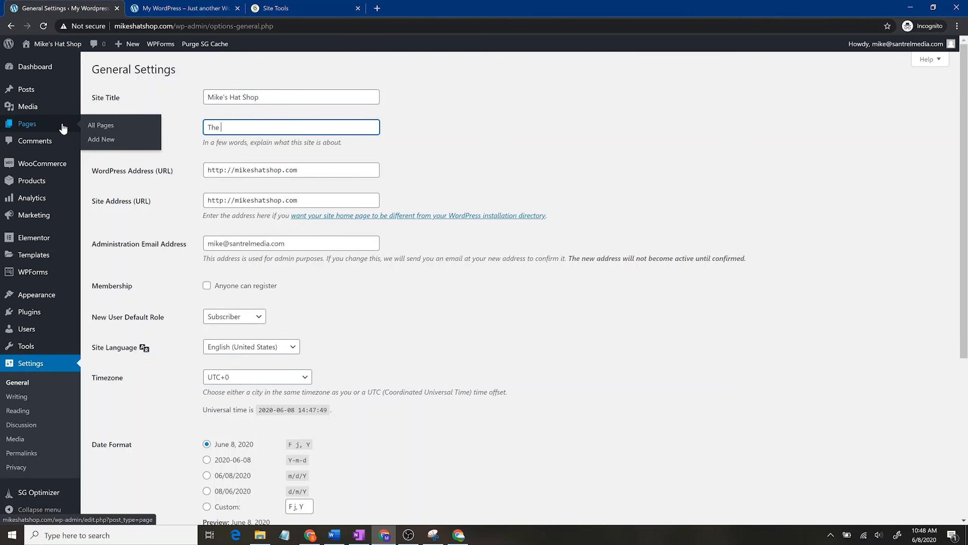
pyautogui.write('best hats on the internet')
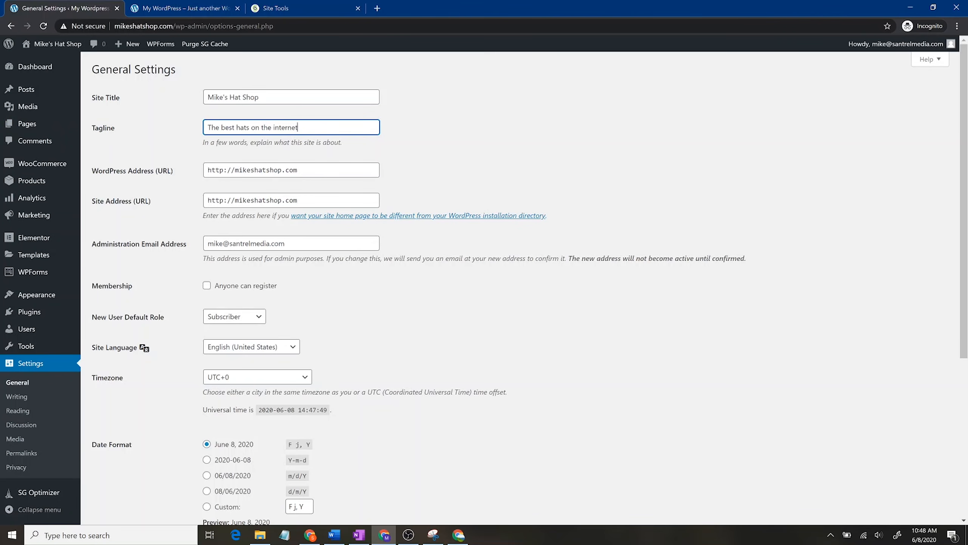
# Step: Switch both WordPress and site addresses to https and let anyone register as Subscriber
pyautogui.click(299, 170)
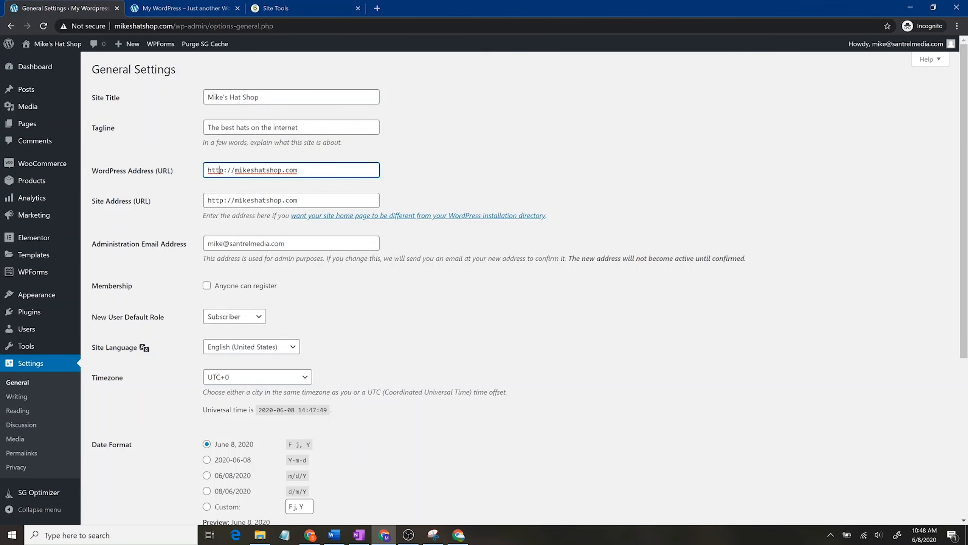
pyautogui.write('s')
pyautogui.click(224, 200)
pyautogui.write('s')
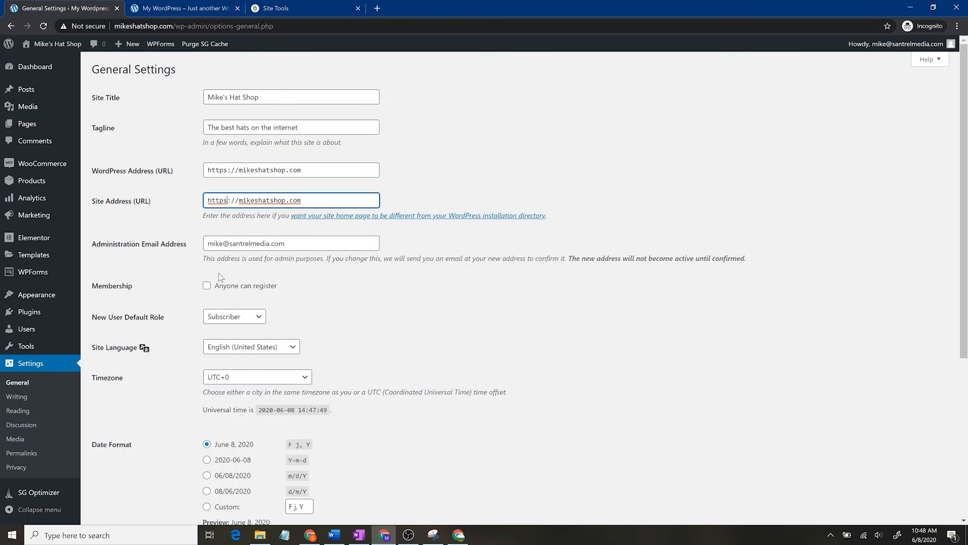
pyautogui.click(207, 287)
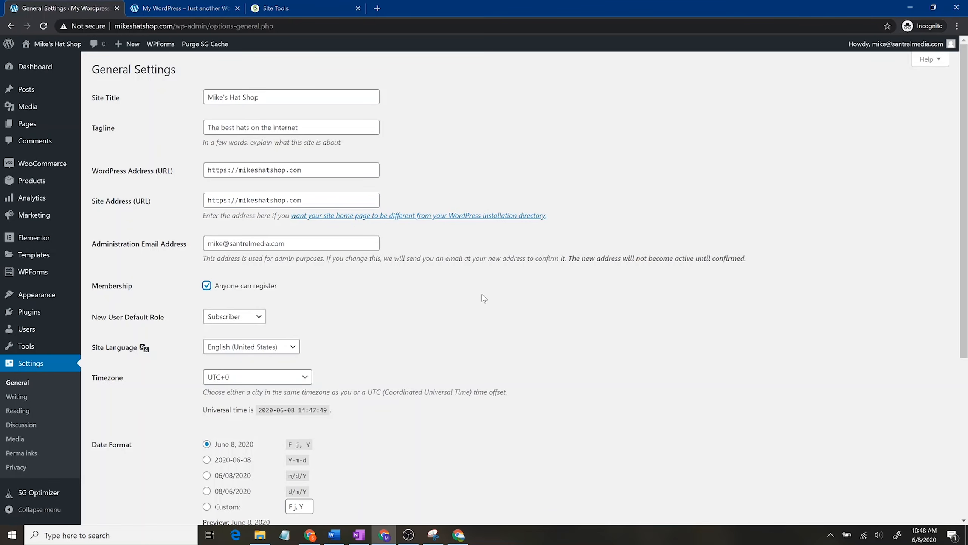
pyautogui.click(254, 316)
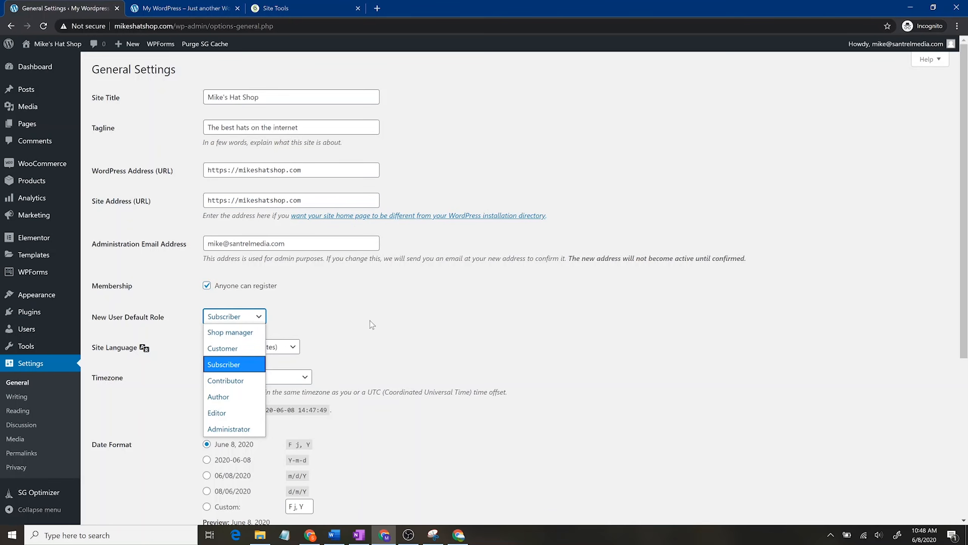
pyautogui.click(421, 319)
# Step: Keep the June 8, 2020 date format and Monday week start, use 2:47 PM times, and save
pyautogui.scroll(-3, 422, 320)
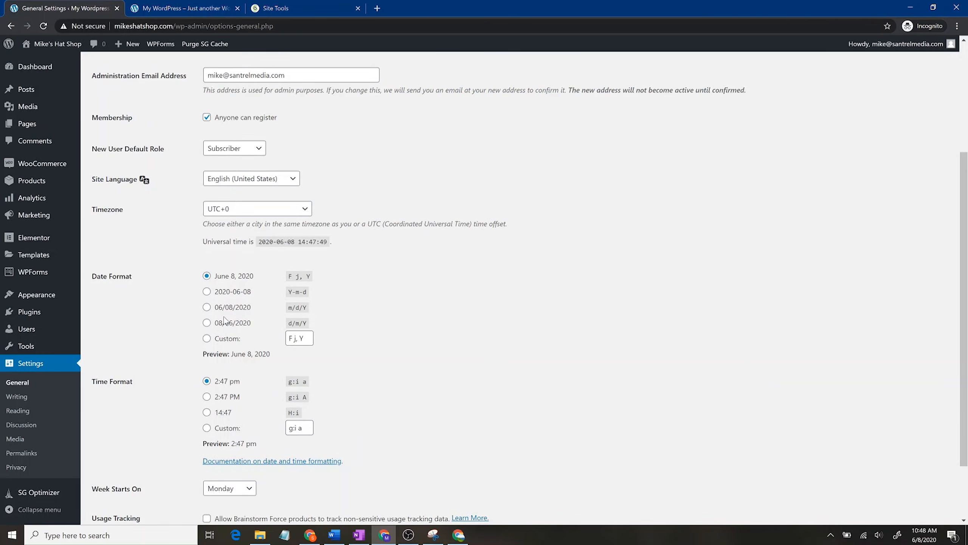
pyautogui.click(206, 307)
pyautogui.click(233, 277)
pyautogui.scroll(-2, 400, 382)
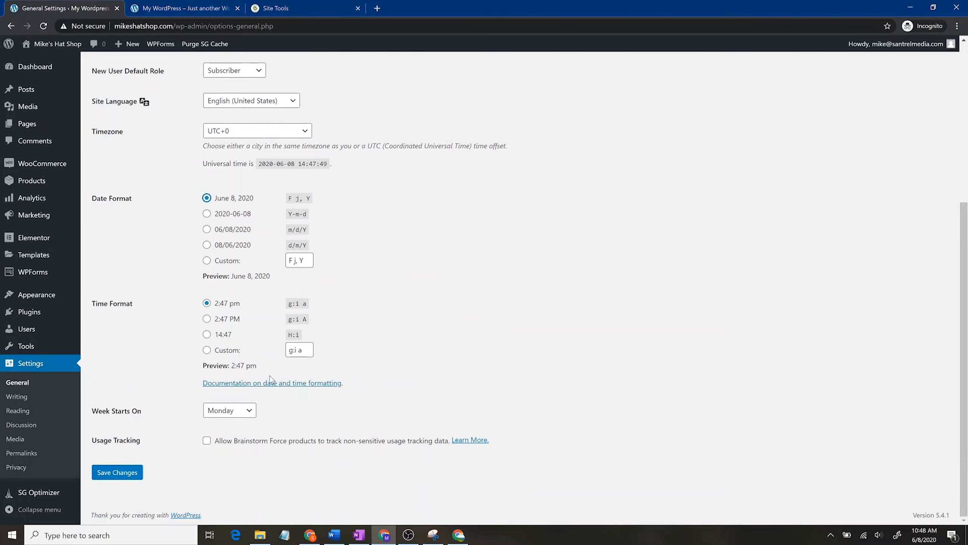
pyautogui.click(210, 320)
pyautogui.click(248, 411)
pyautogui.click(451, 398)
pyautogui.click(118, 472)
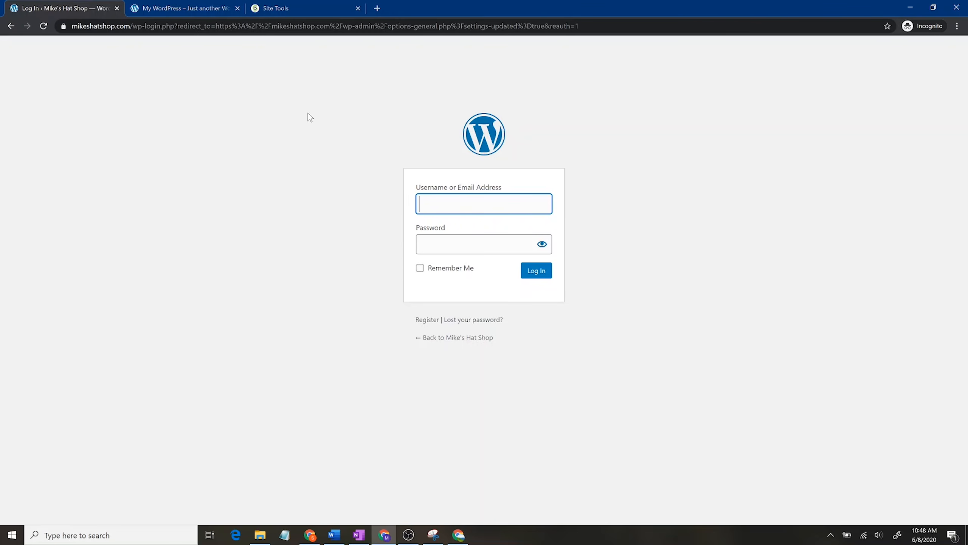
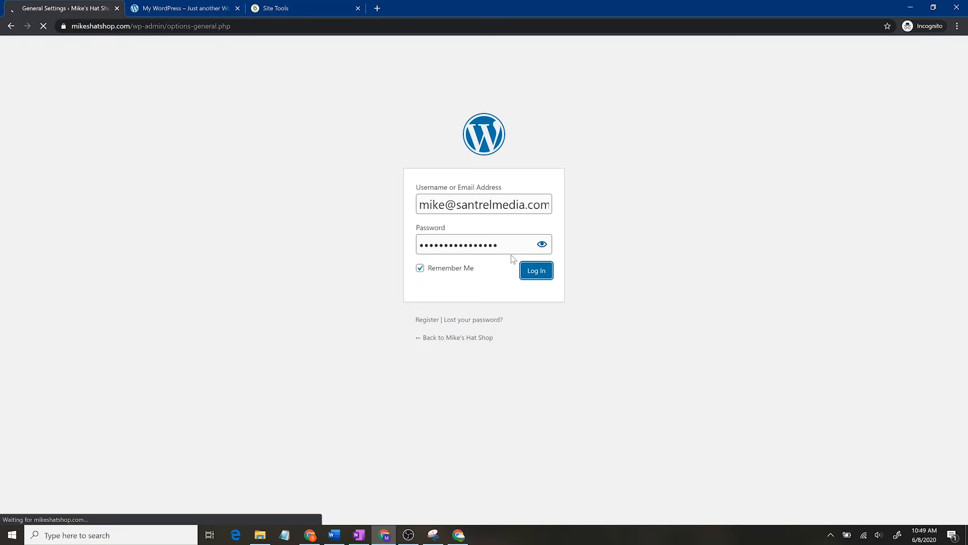
# Step: Log back in with the account credentials and open Writing Settings, leaving the default category unchanged
pyautogui.click(535, 270)
pyautogui.click(26, 401)
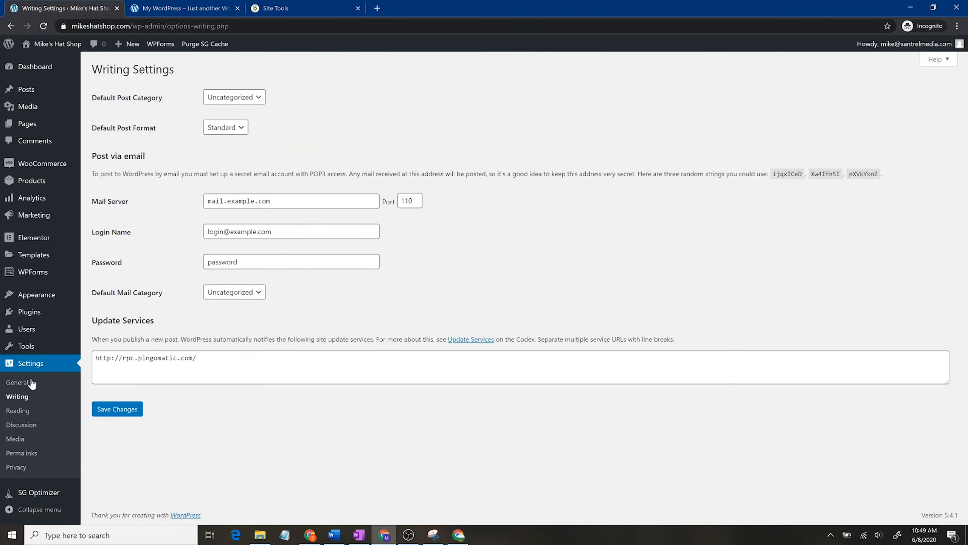
pyautogui.click(236, 100)
pyautogui.click(281, 96)
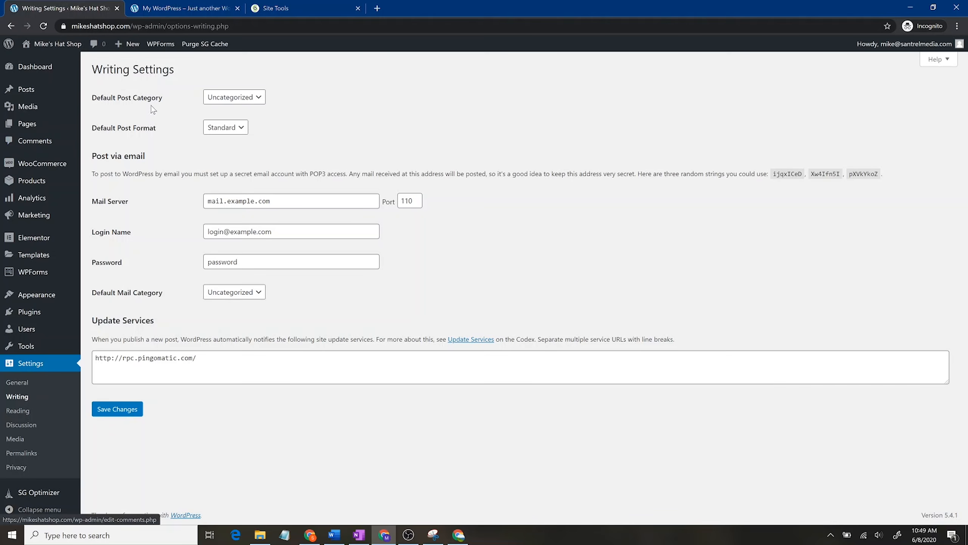
# Step: Create a post category named 'Hat Stuff' with the slug hat-stuff
pyautogui.moveTo(22, 90)
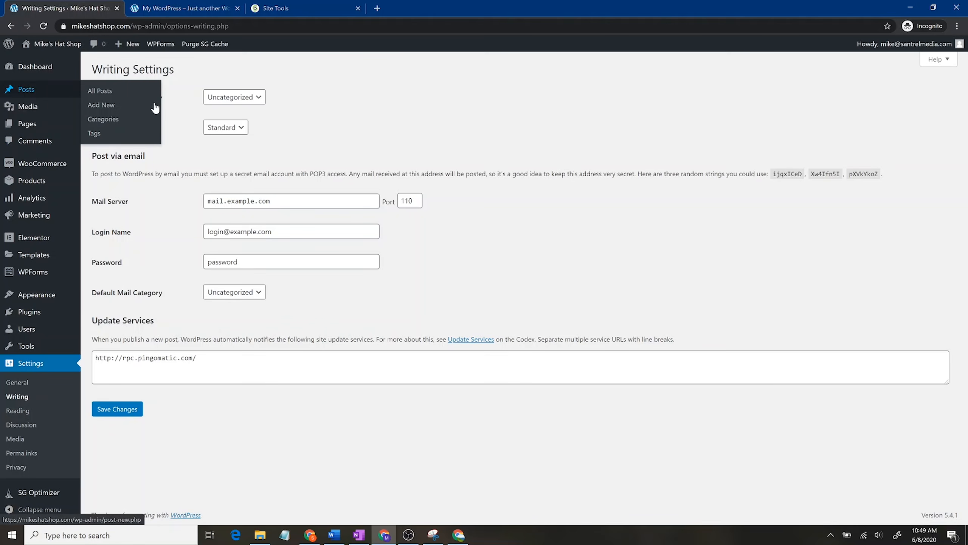
pyautogui.click(119, 119)
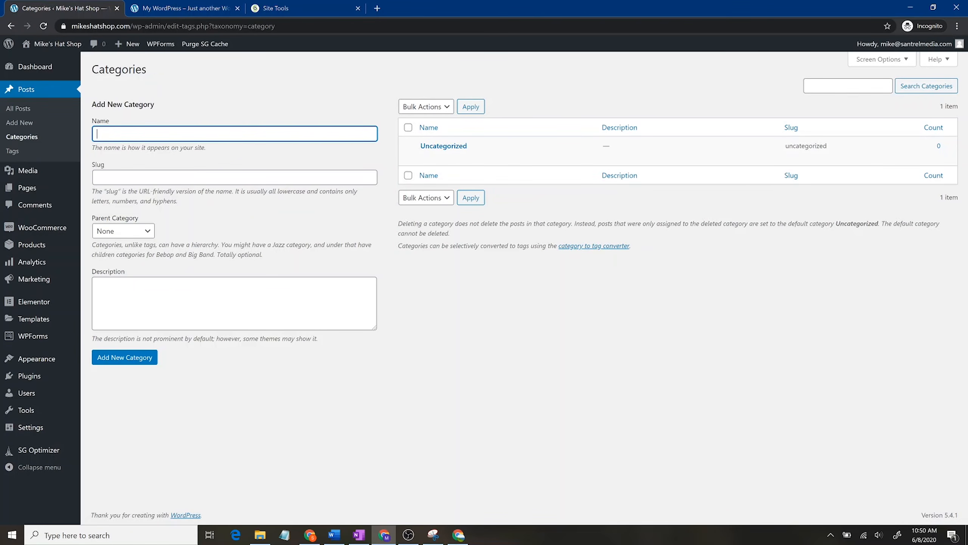
pyautogui.write('Hat Stuff')
pyautogui.click(273, 177)
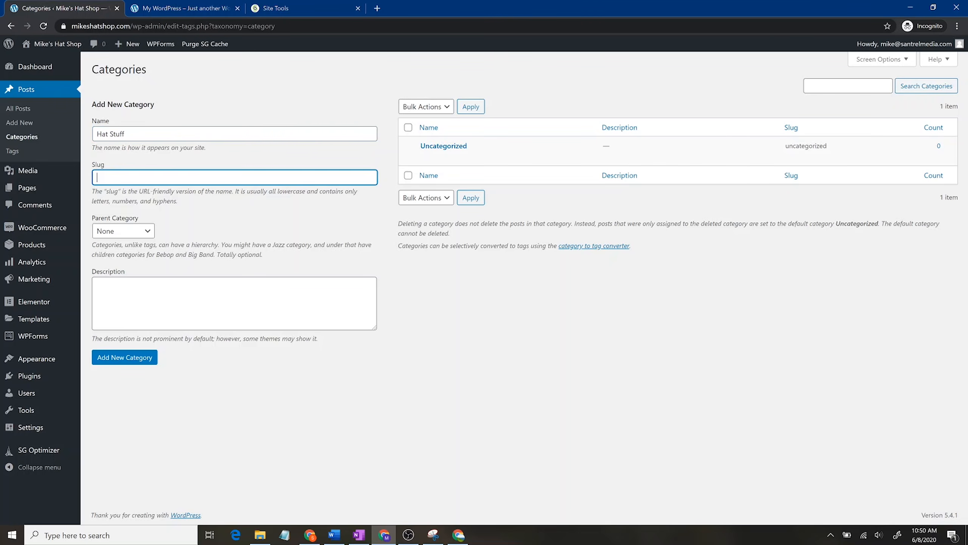
pyautogui.write('hat-stuff')
pyautogui.click(146, 366)
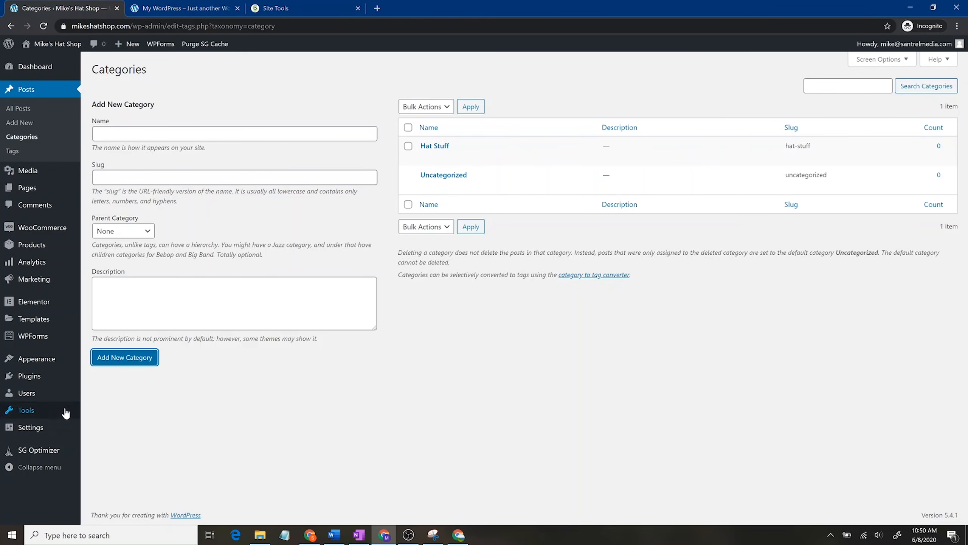
pyautogui.click(48, 428)
# Step: Make Hat Stuff the default category, keep Standard post format, and show latest posts on the homepage
pyautogui.click(26, 399)
pyautogui.click(247, 97)
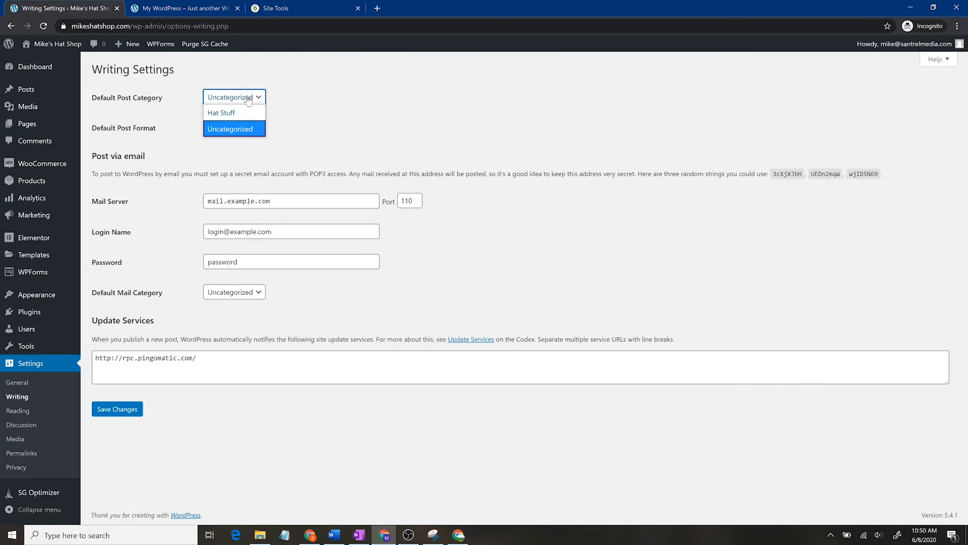
pyautogui.click(242, 110)
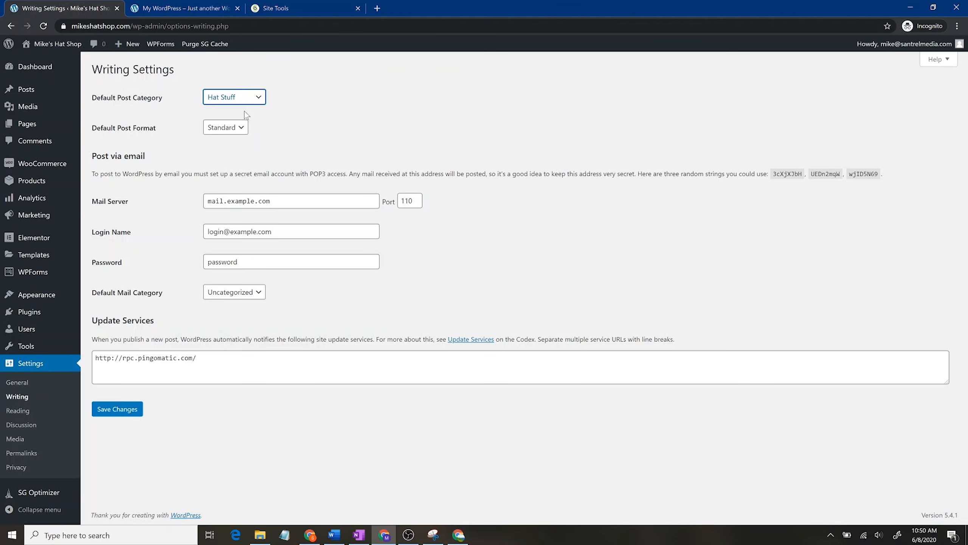
pyautogui.click(240, 130)
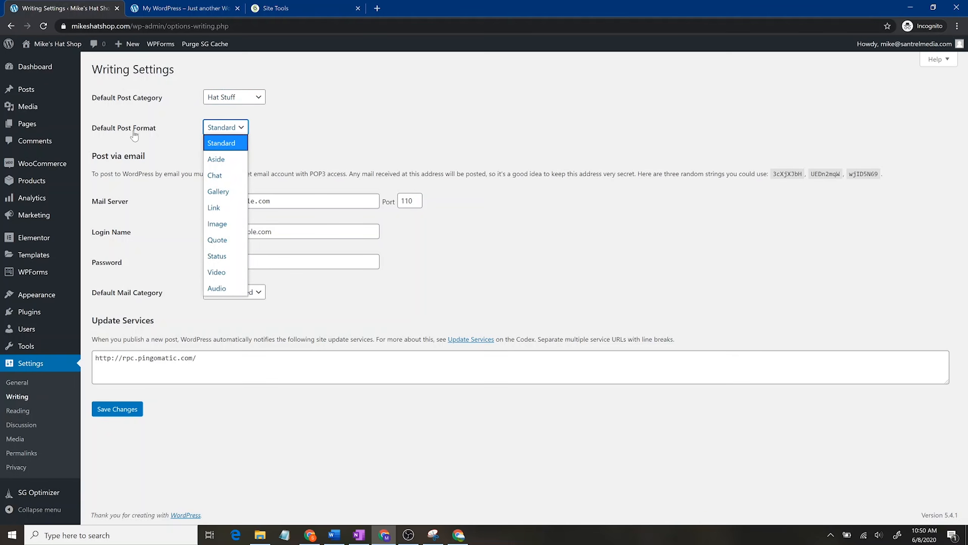
pyautogui.click(283, 123)
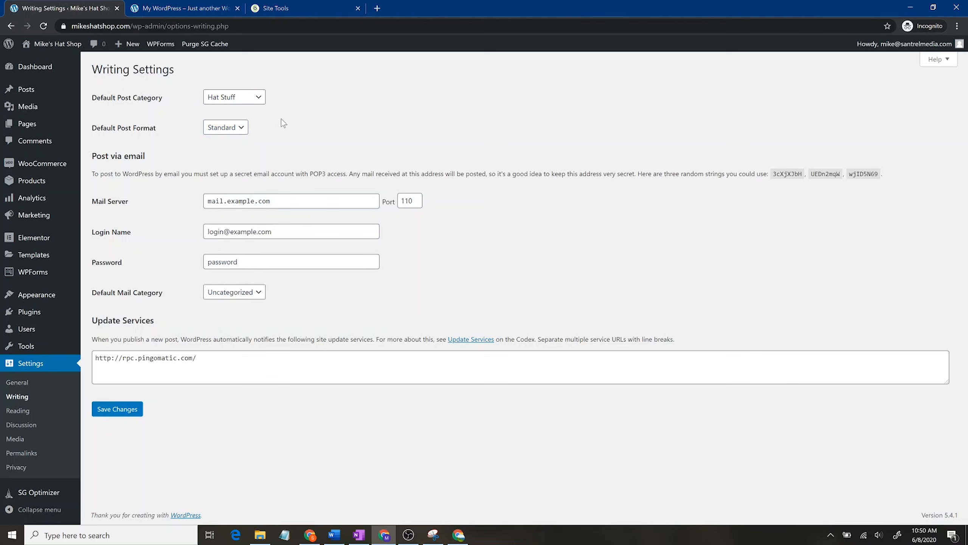
pyautogui.click(20, 410)
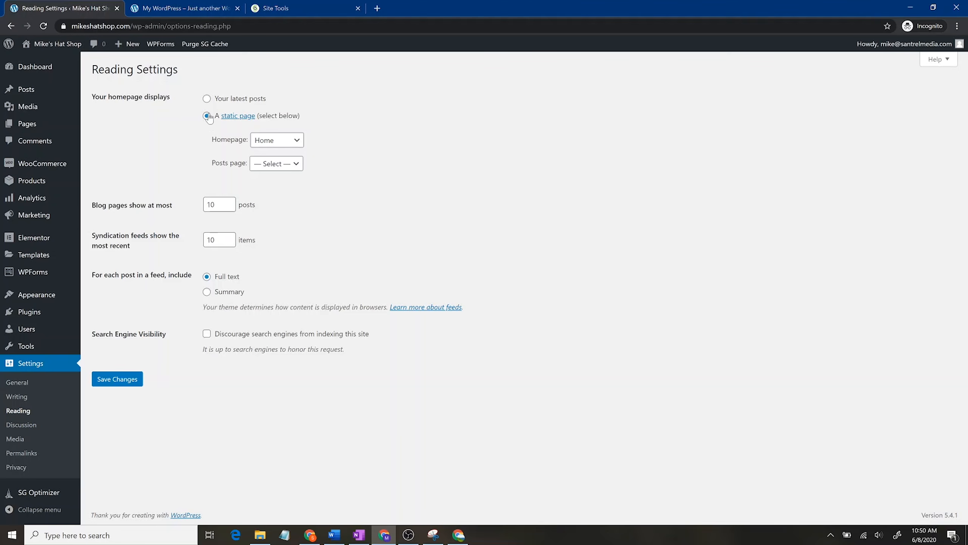
pyautogui.click(206, 100)
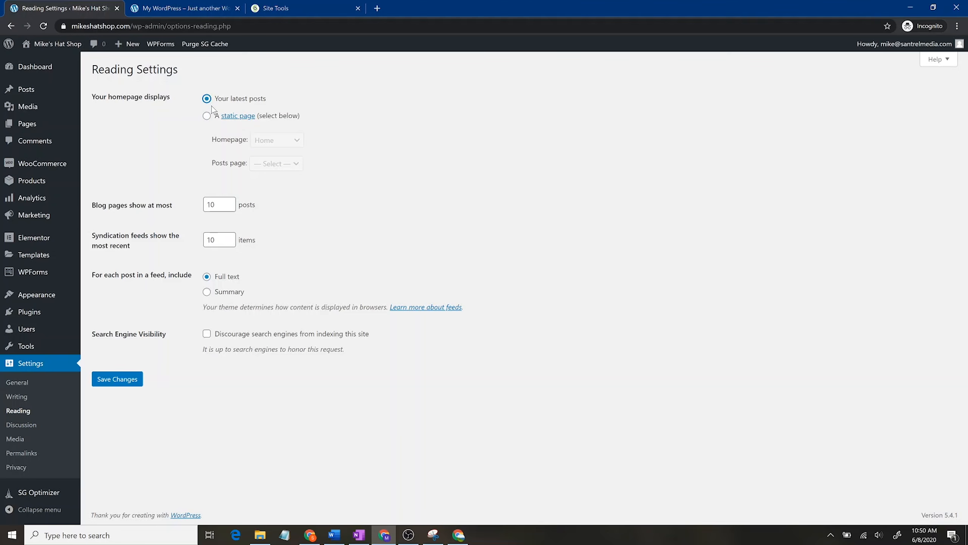
pyautogui.click(206, 116)
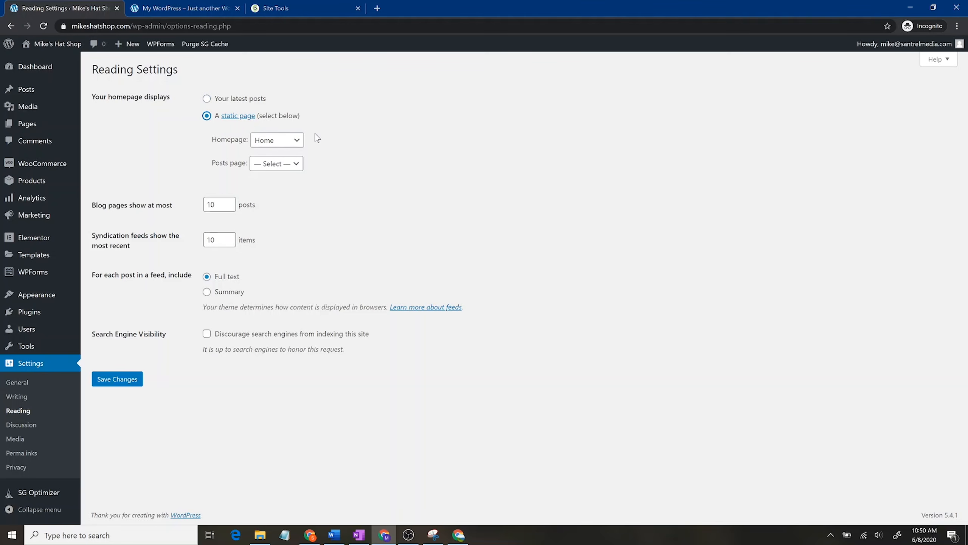
pyautogui.click(290, 140)
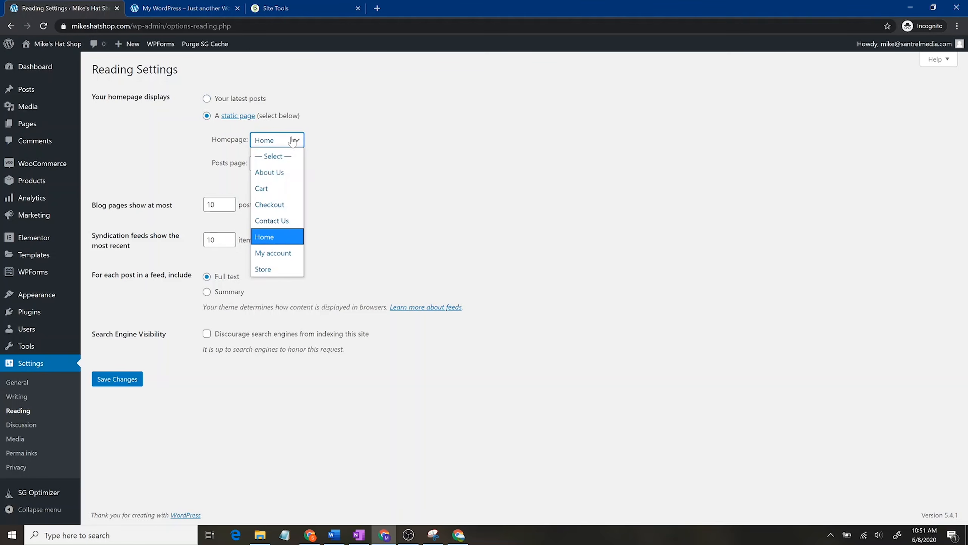
pyautogui.click(344, 150)
pyautogui.click(290, 163)
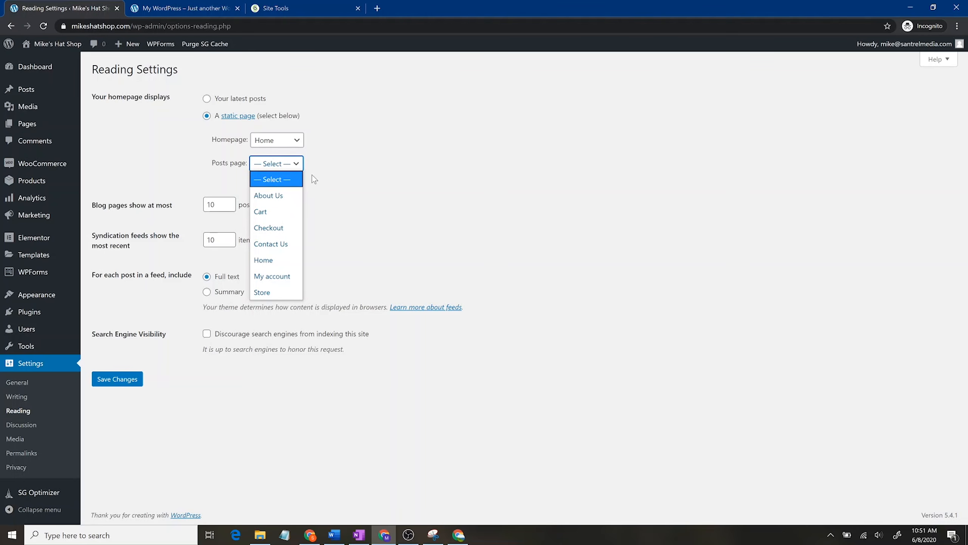
pyautogui.click(340, 177)
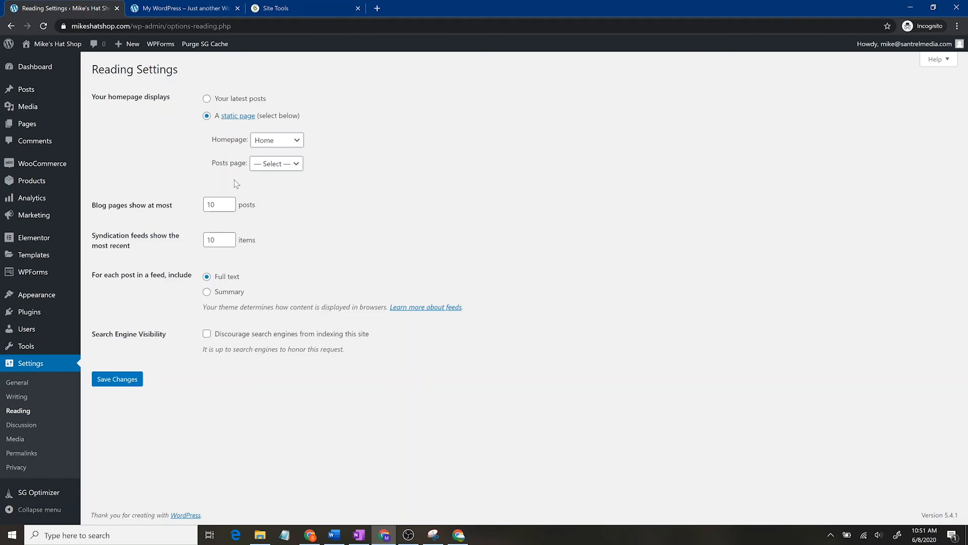
# Step: Browse the Discussion, Media and Privacy settings without changing the privacy policy page, then return to General
pyautogui.click(25, 430)
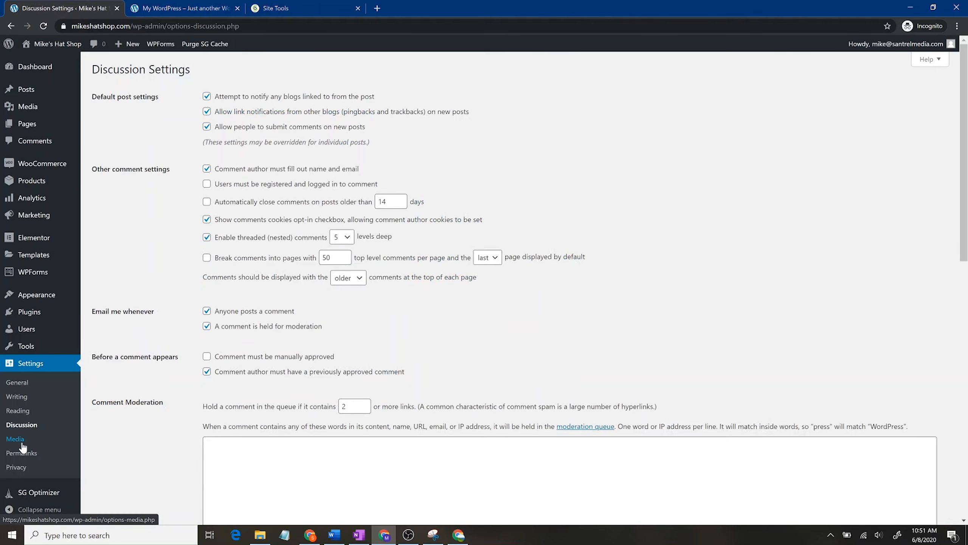
pyautogui.click(15, 468)
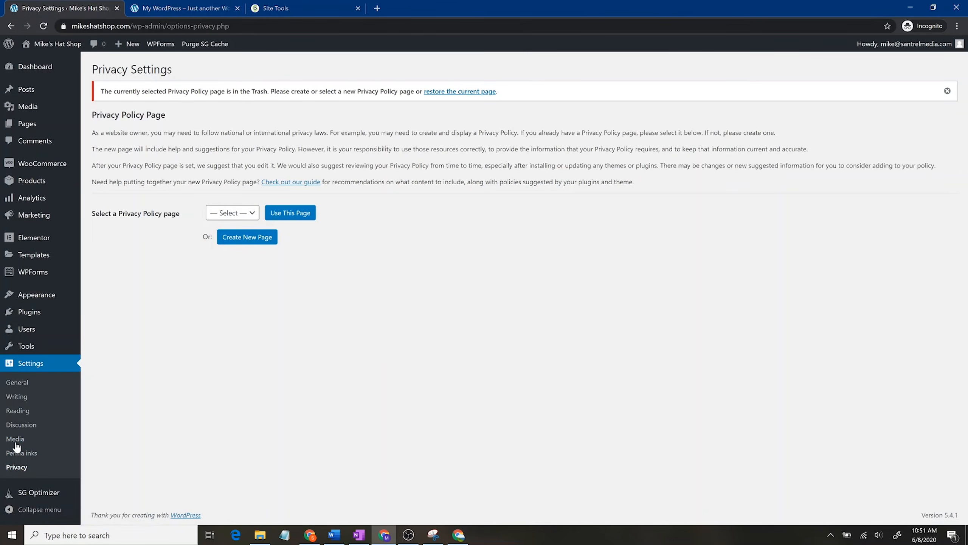
pyautogui.click(15, 442)
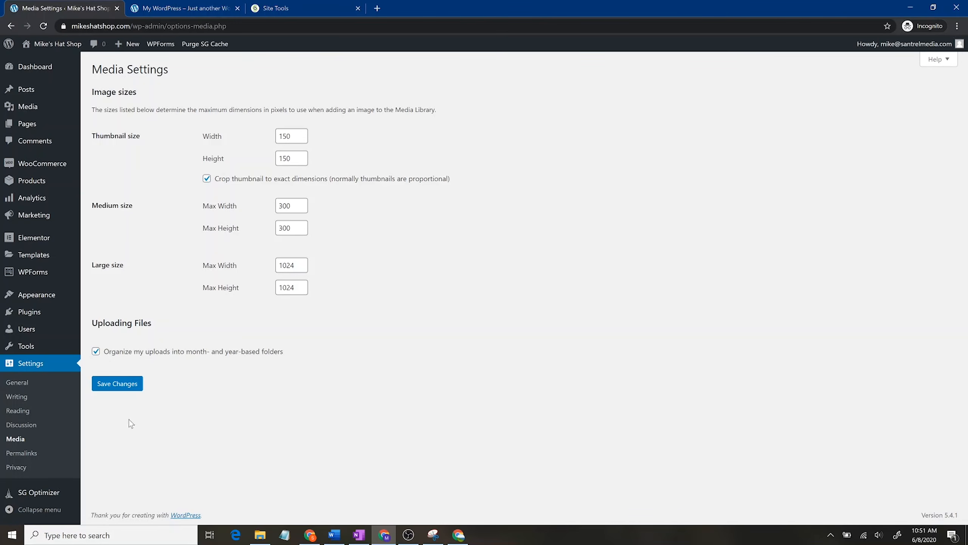
pyautogui.click(21, 466)
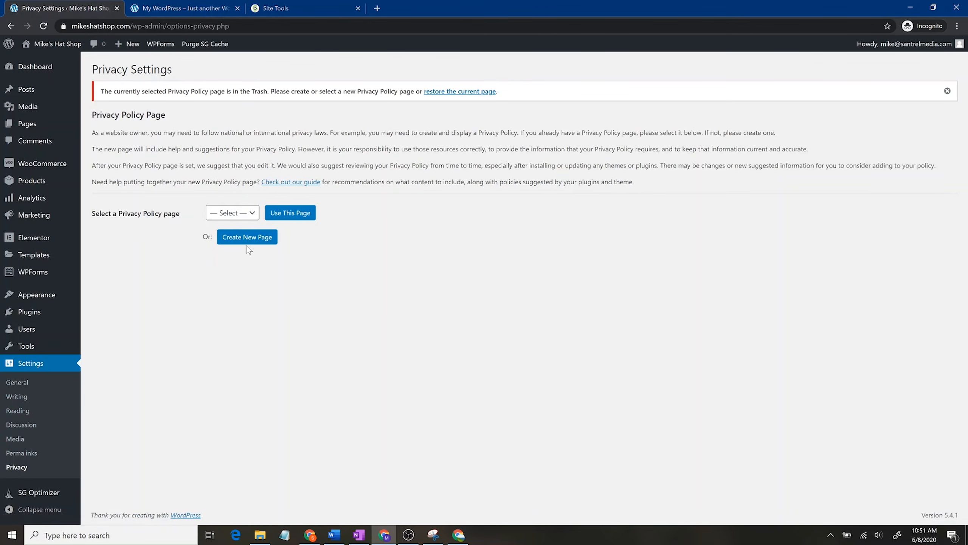
pyautogui.click(252, 214)
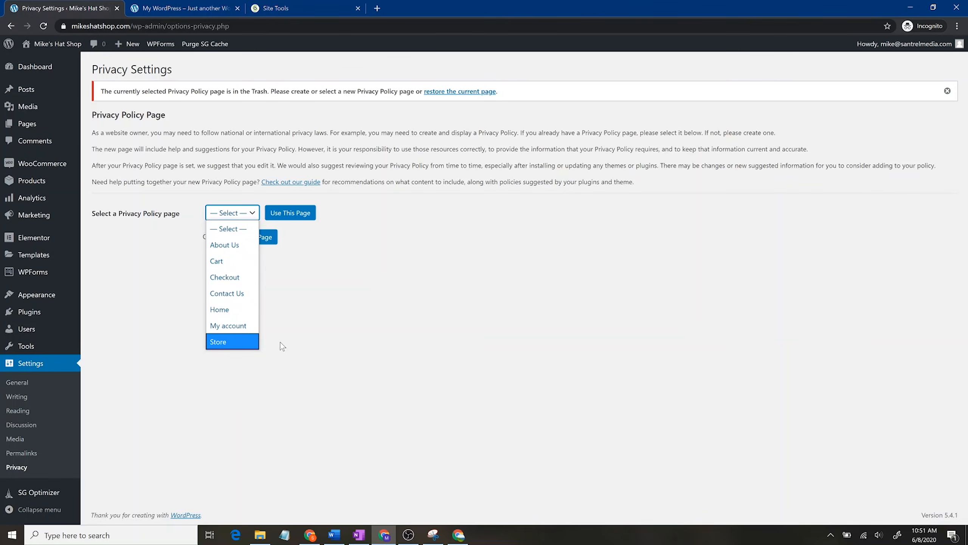
pyautogui.click(358, 355)
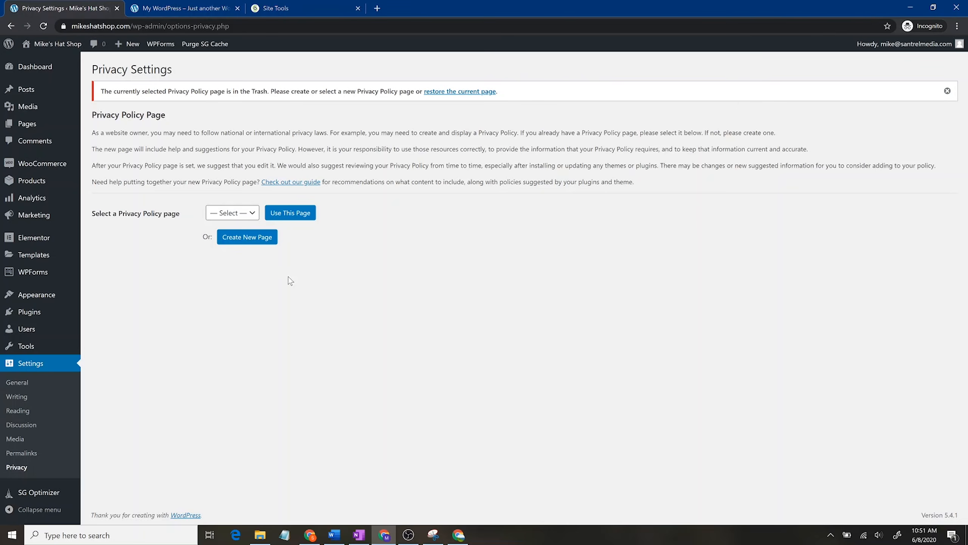
pyautogui.click(39, 368)
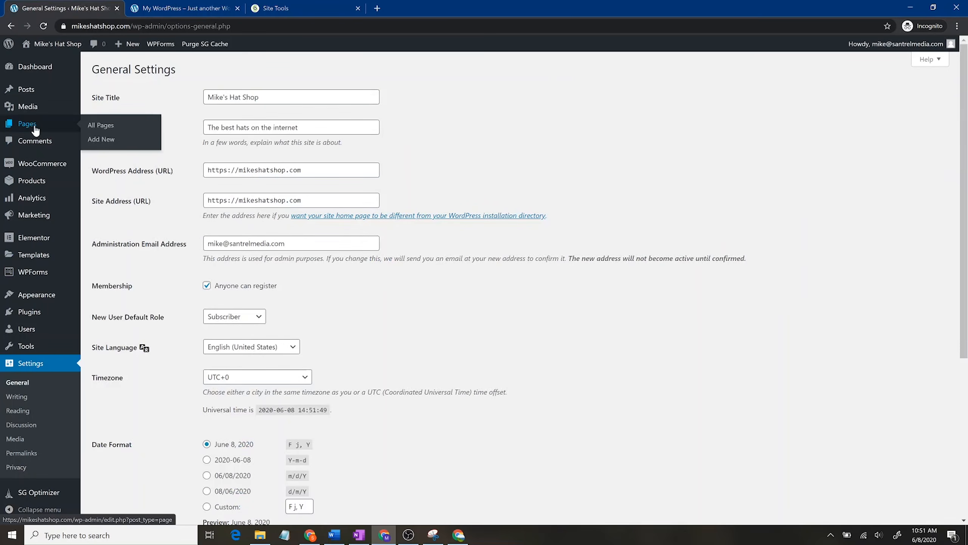
# Step: Show the All Pages list and close the SiteGround Site Tools tab
pyautogui.click(53, 124)
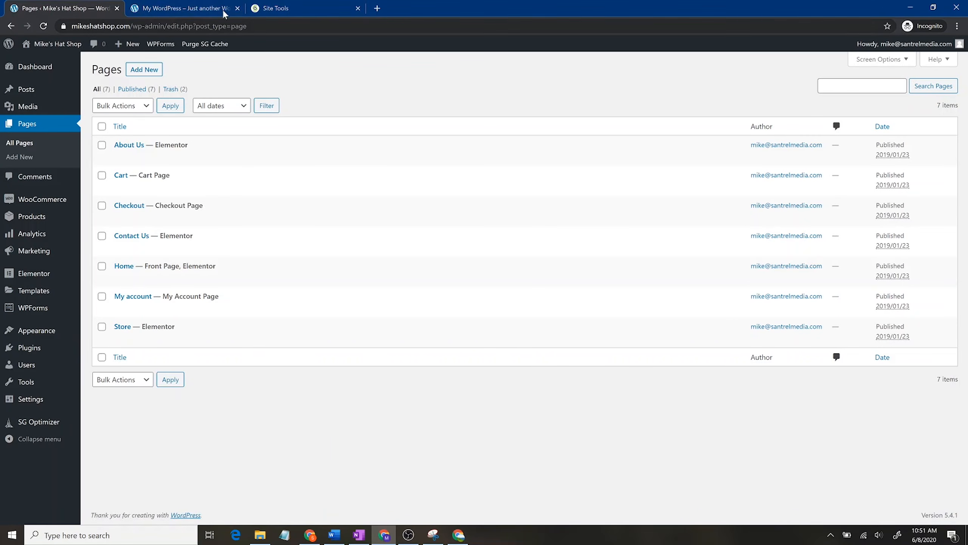
pyautogui.click(358, 5)
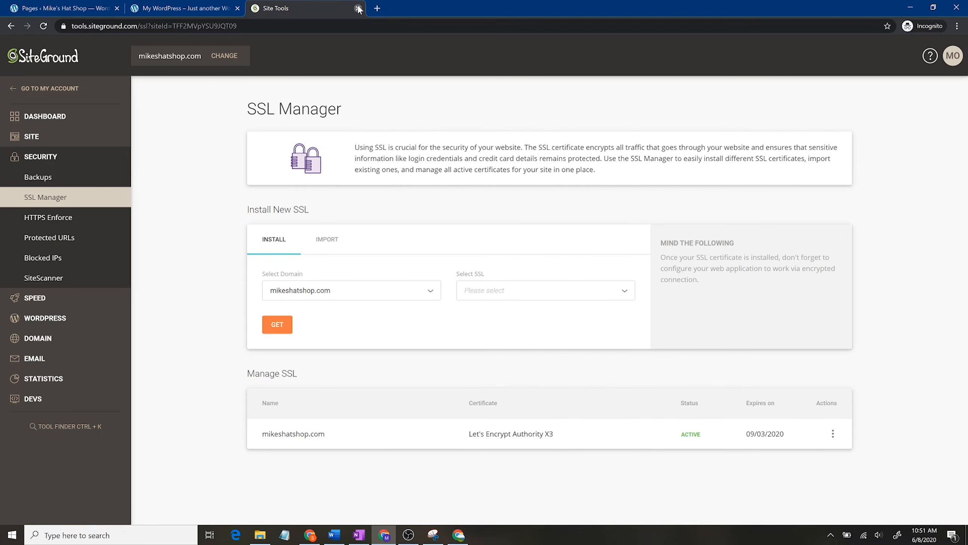
pyautogui.click(358, 9)
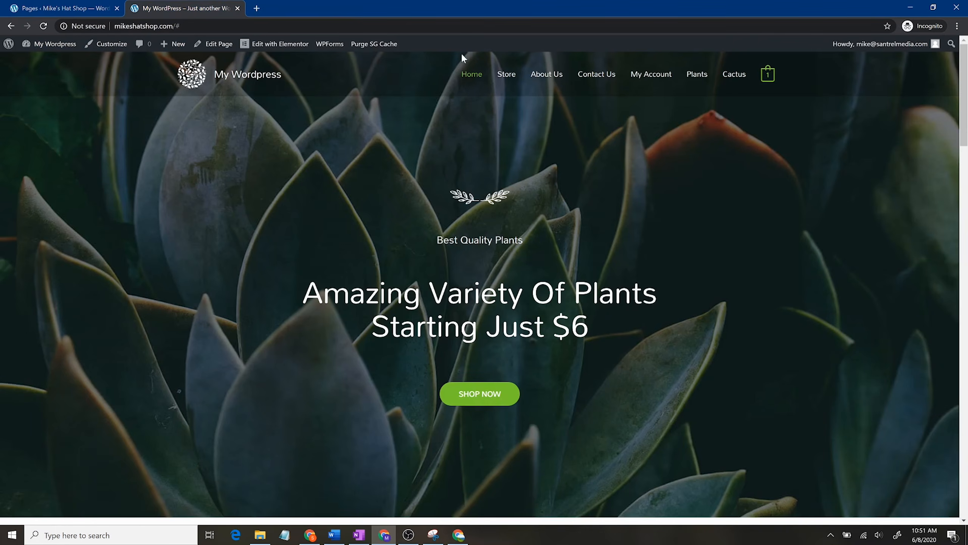
# Step: Reload the storefront to confirm it reads Mike's Hat Shop, then return to the Pages list
pyautogui.click(44, 27)
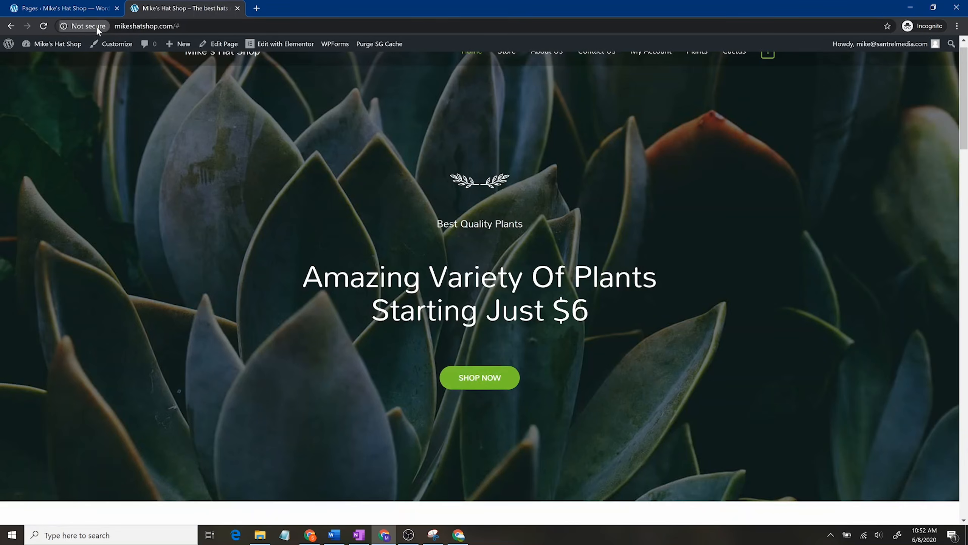
pyautogui.click(98, 30)
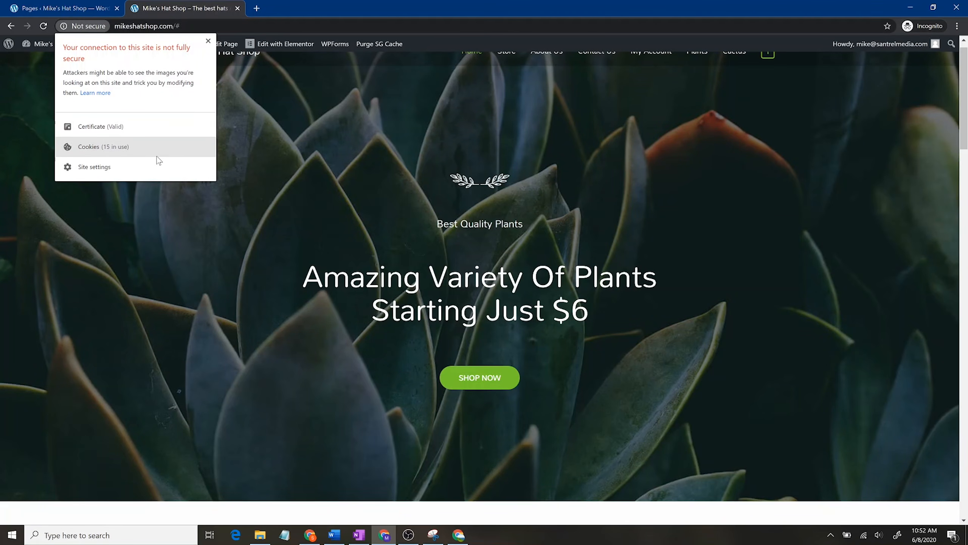
pyautogui.click(208, 41)
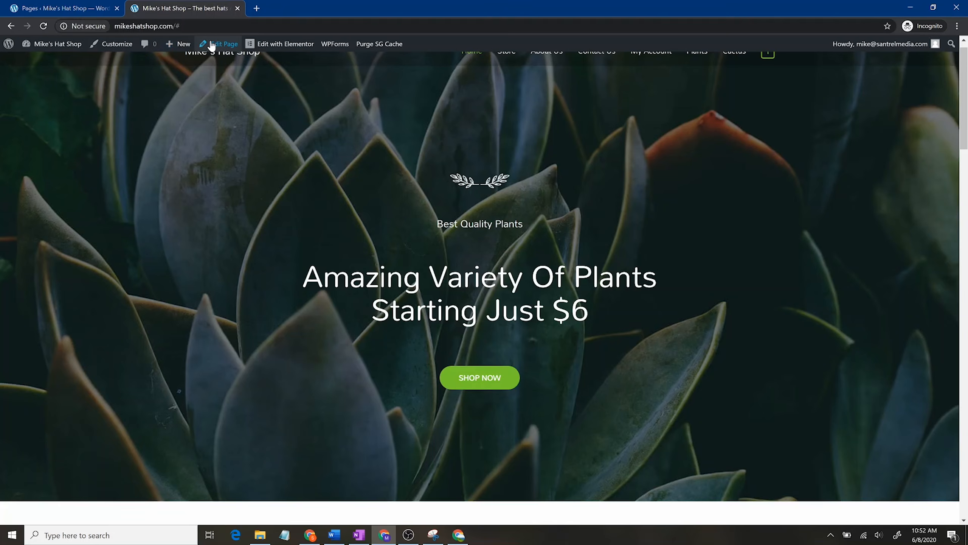
pyautogui.scroll(1, 174, 242)
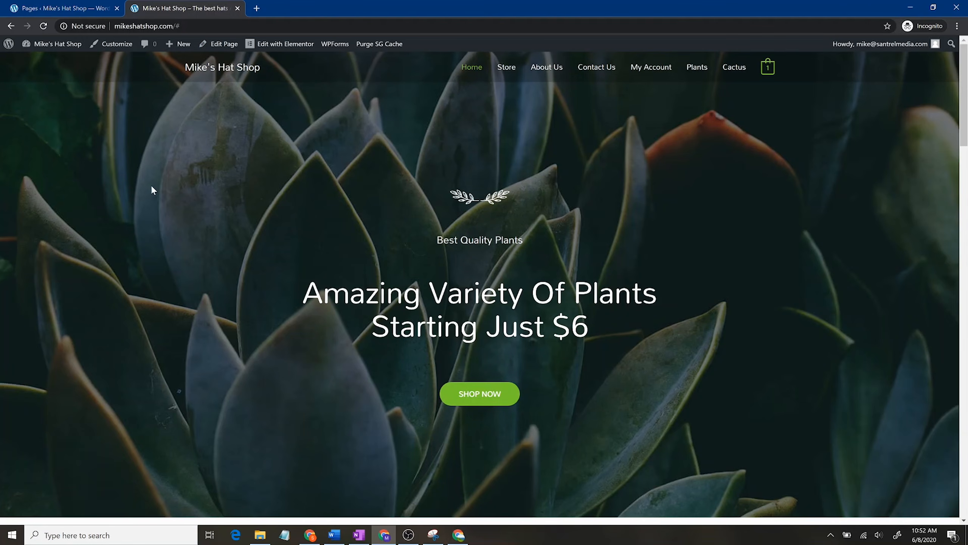
pyautogui.click(100, 6)
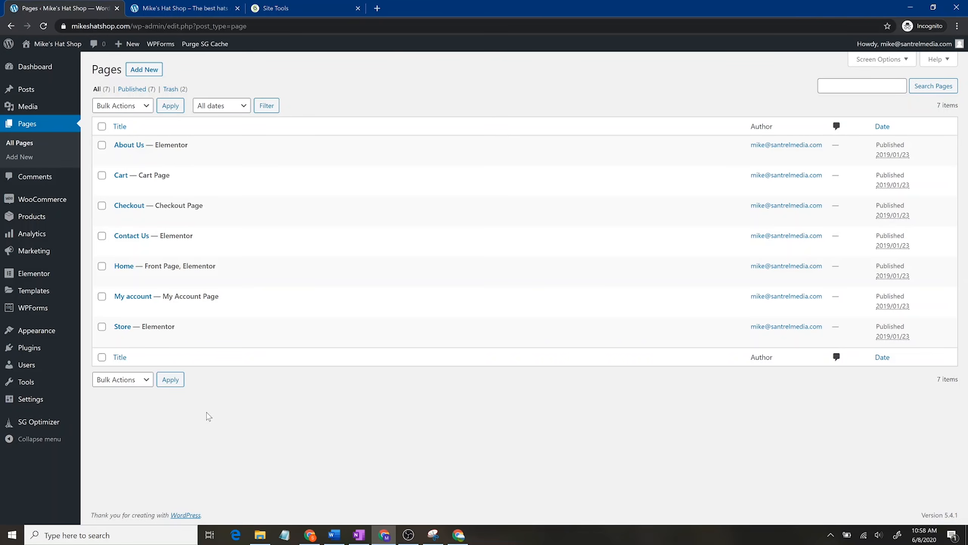
pyautogui.click(179, 8)
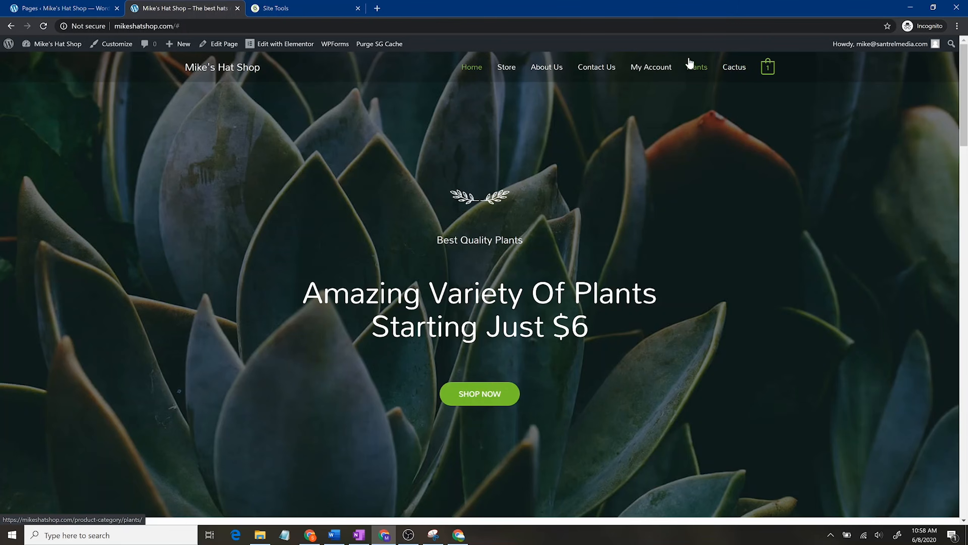
pyautogui.click(69, 4)
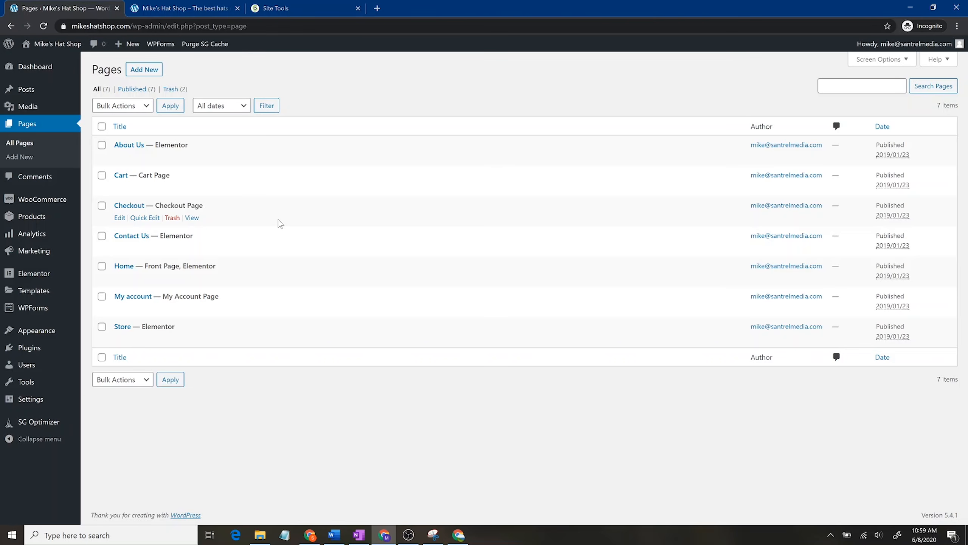
pyautogui.moveTo(64, 203)
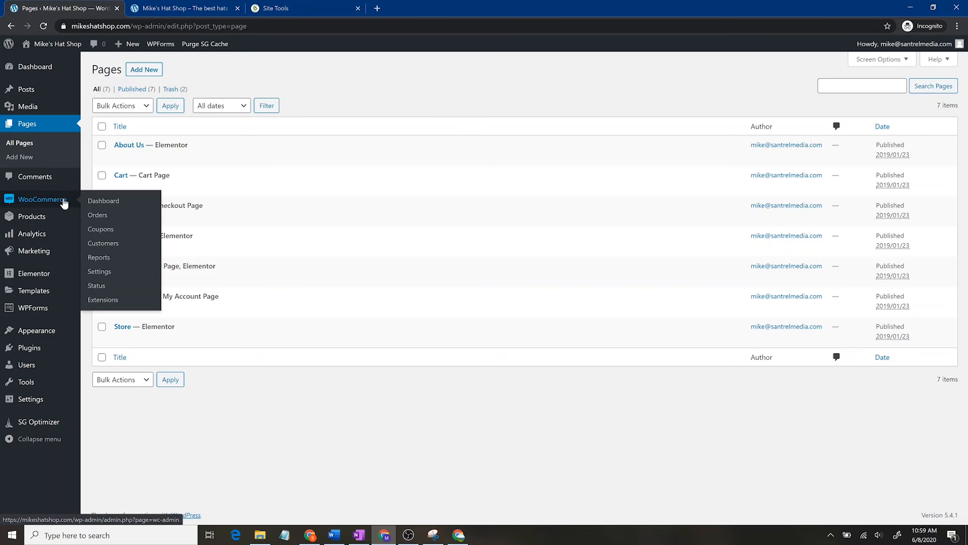
pyautogui.click(102, 286)
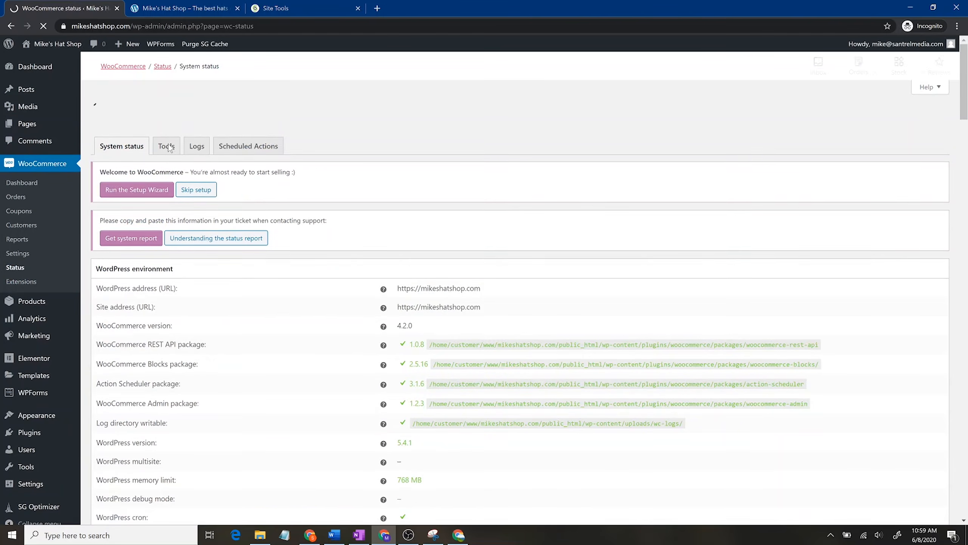
pyautogui.click(167, 124)
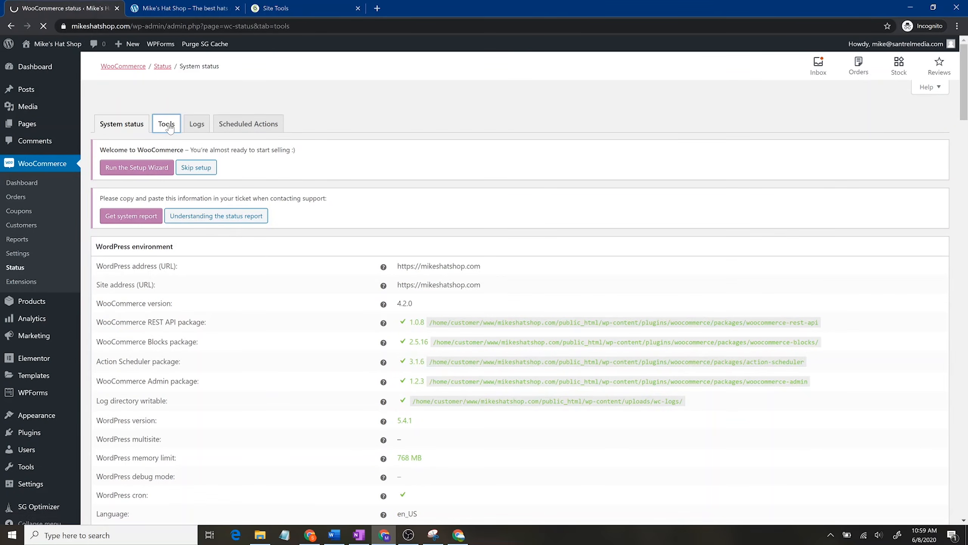
pyautogui.scroll(-4, 540, 377)
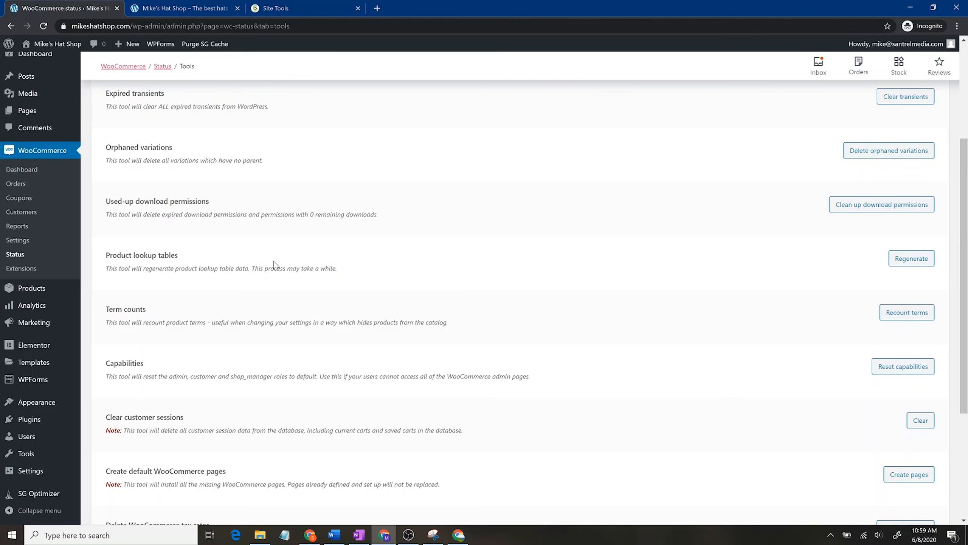
pyautogui.click(45, 109)
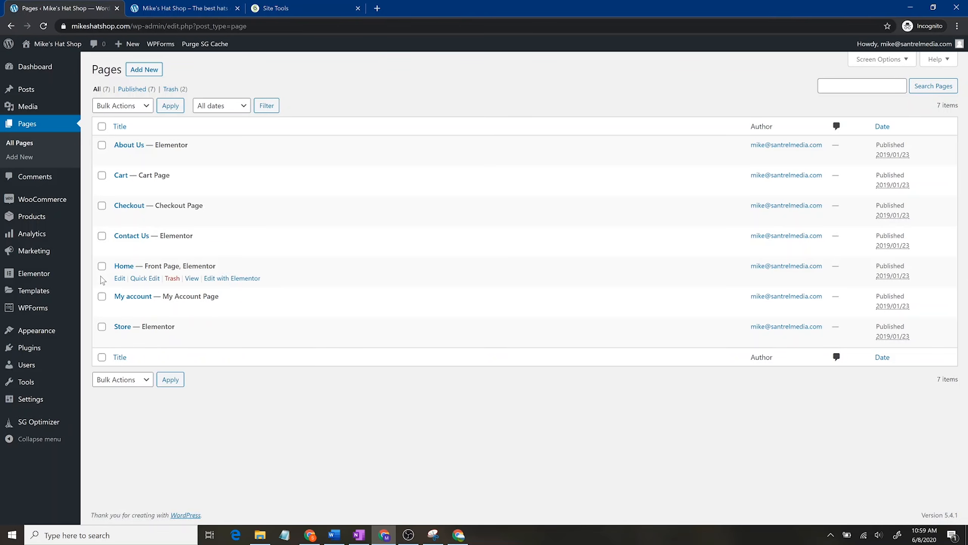
# Step: Trash the About Us page, then open and cancel Quick Edit on Contact Us
pyautogui.click(102, 145)
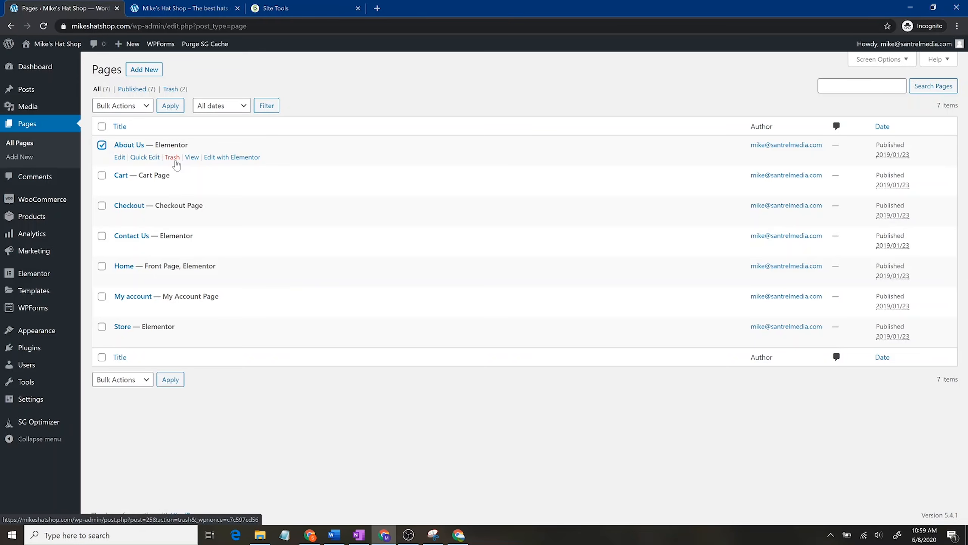
pyautogui.click(172, 157)
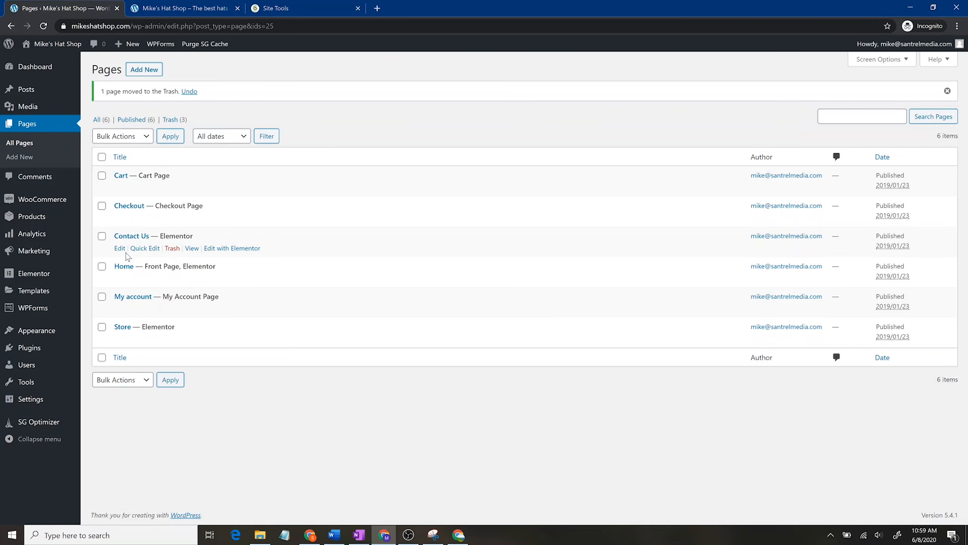
pyautogui.click(144, 248)
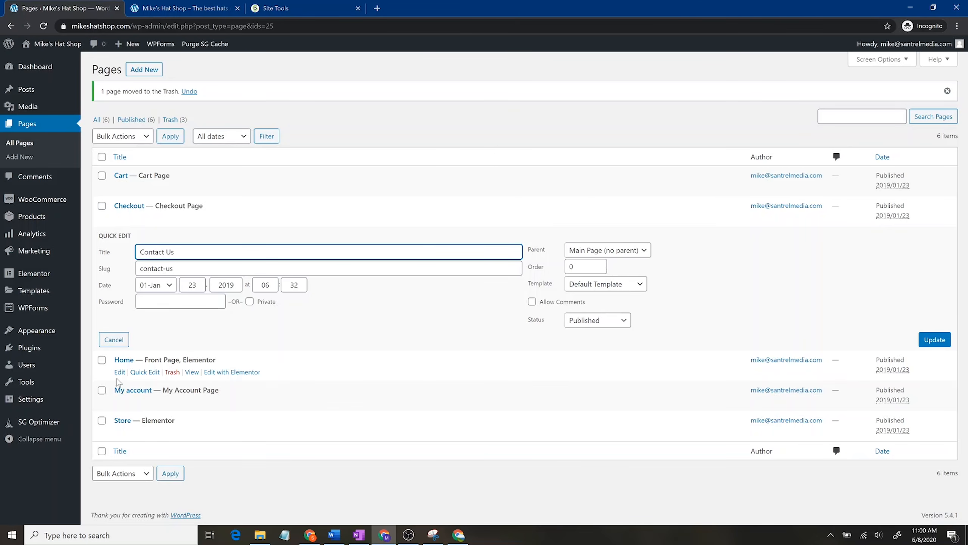
pyautogui.click(119, 339)
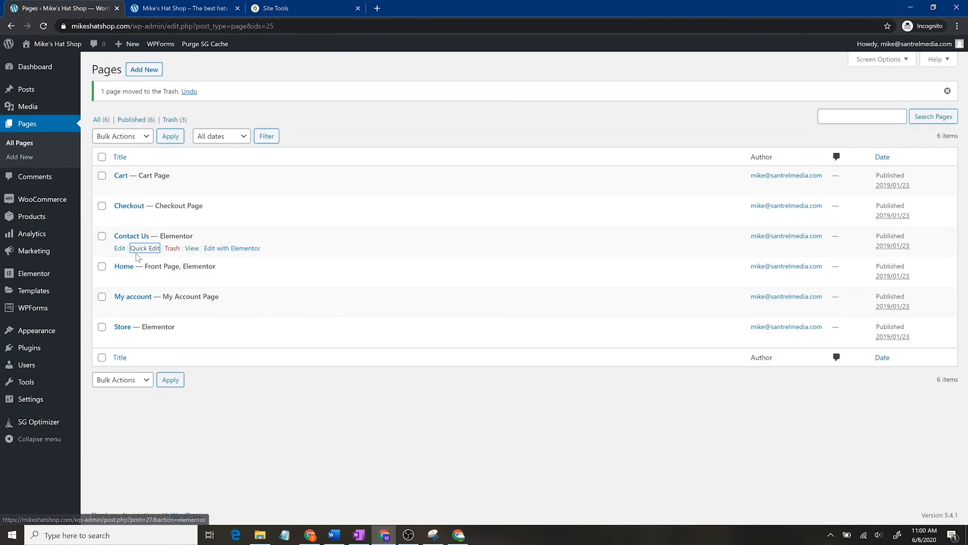
# Step: Edit the Contact Us page, dismiss the block editor welcome tour, check its slug, and launch Elementor
pyautogui.click(121, 248)
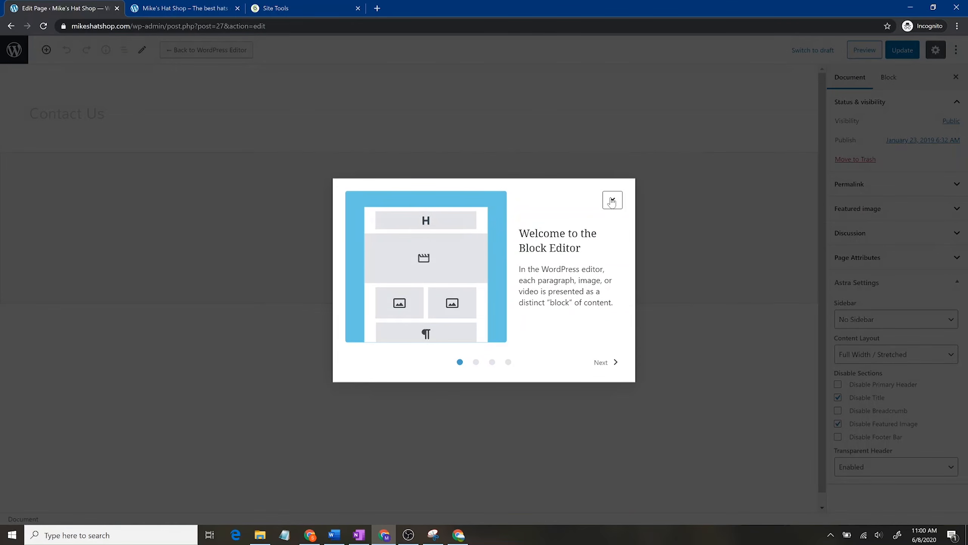
pyautogui.click(613, 199)
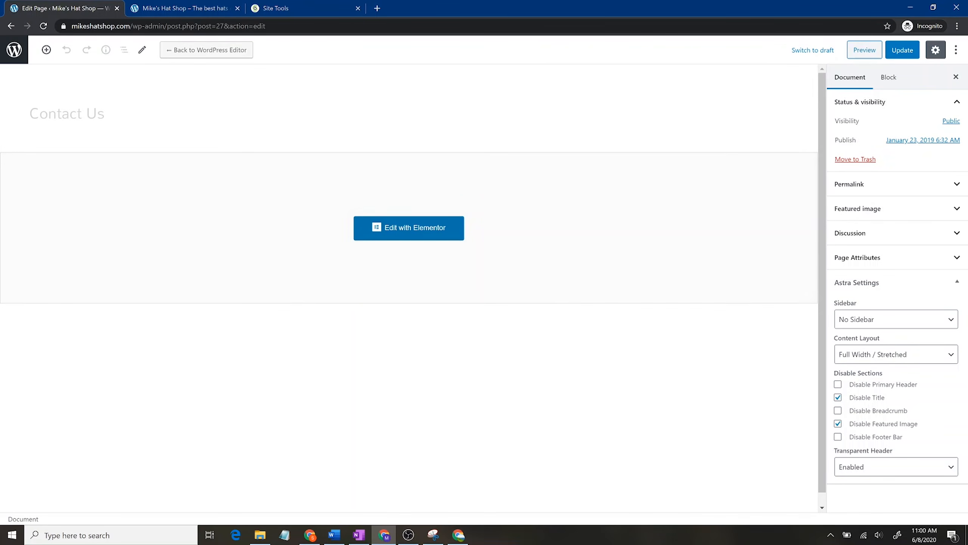
pyautogui.scroll(-1, 409, 288)
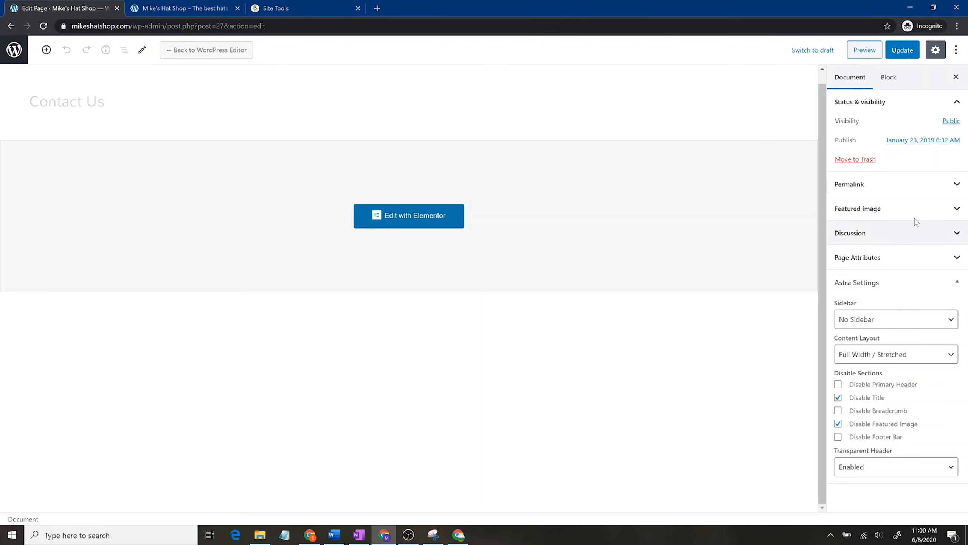
pyautogui.click(912, 186)
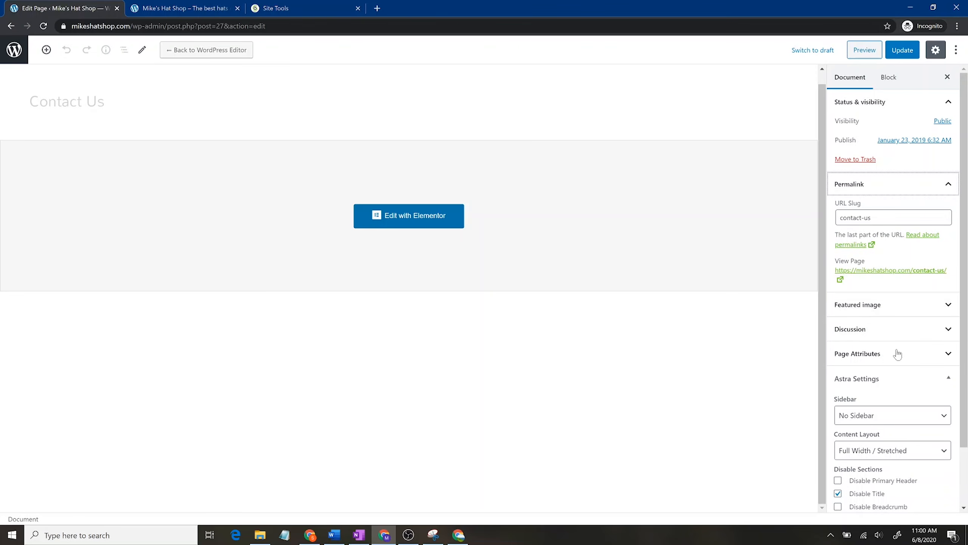
pyautogui.click(433, 221)
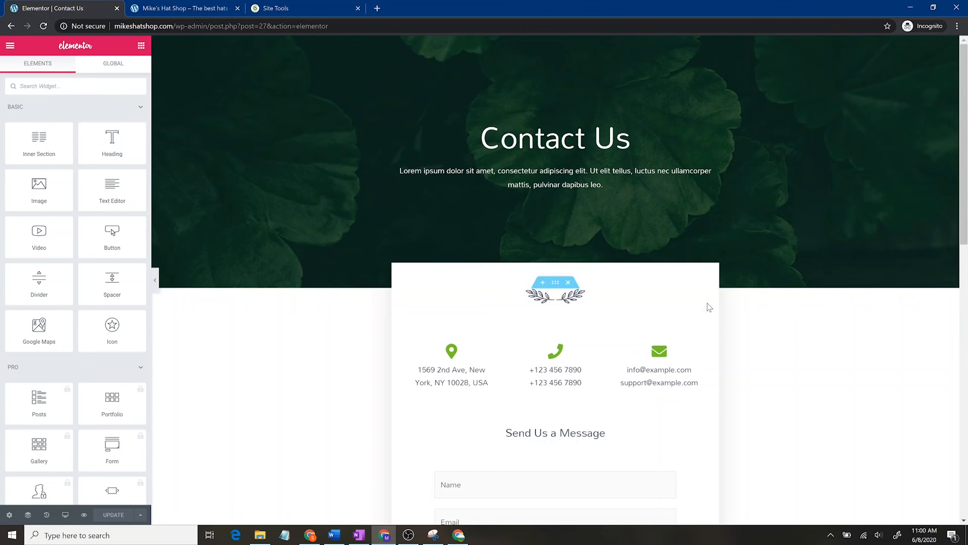
# Step: Drag the address, phone and email section below the Send Us a Message form and review the layout
pyautogui.scroll(-3, 702, 313)
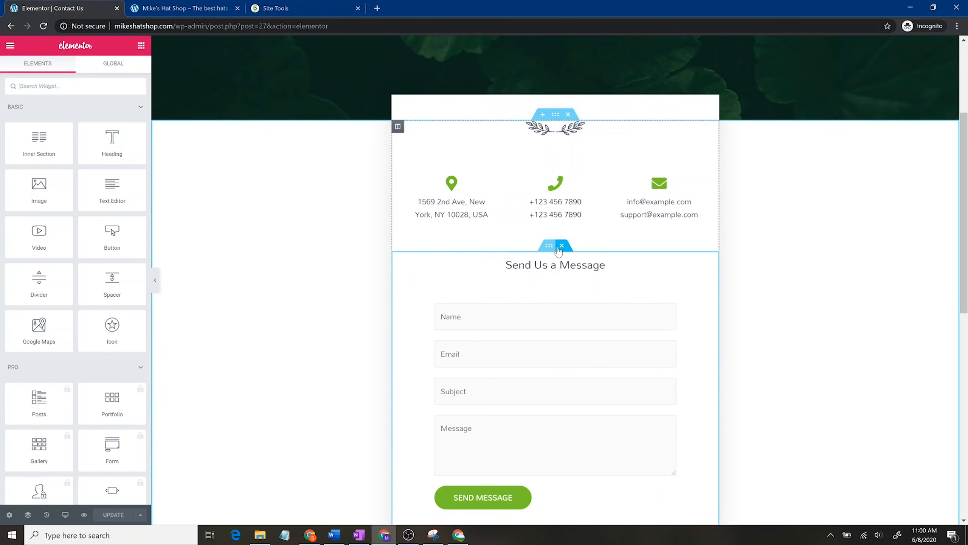
pyautogui.click(562, 245)
pyautogui.moveTo(554, 114); pyautogui.dragTo(553, 126)
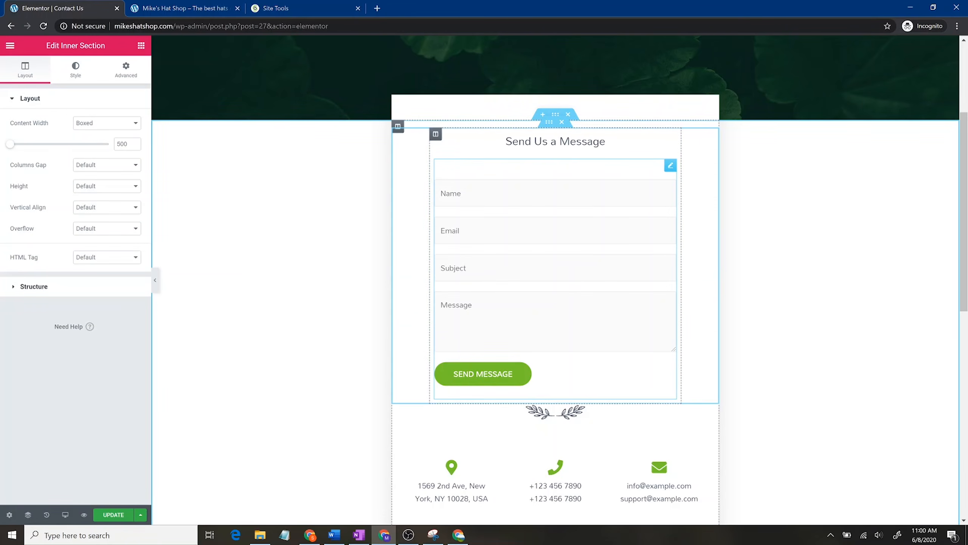
pyautogui.scroll(-5, 597, 296)
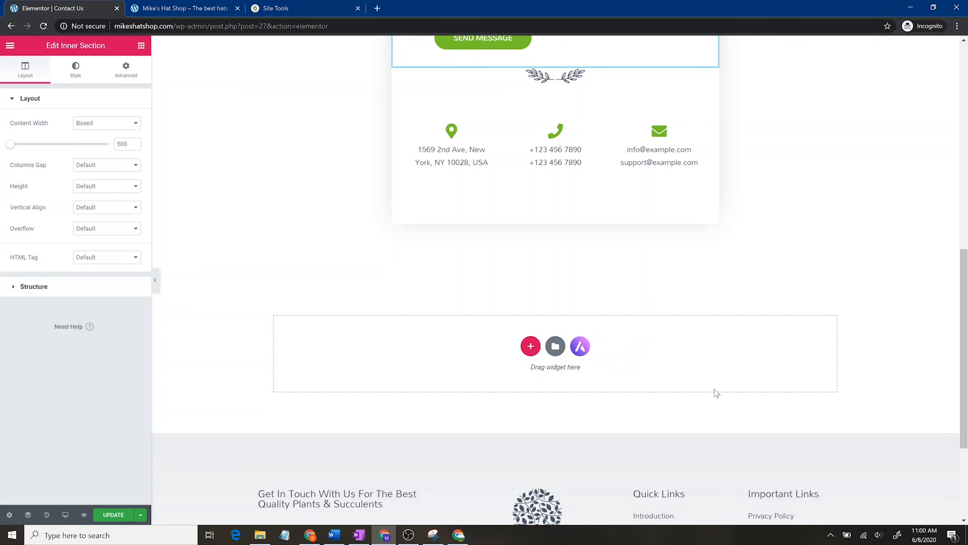
pyautogui.scroll(3, 725, 372)
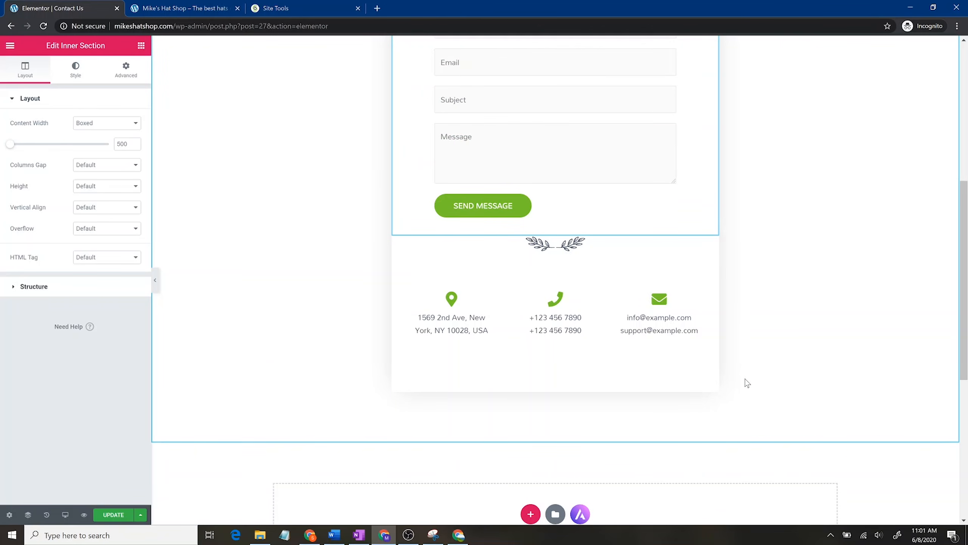
pyautogui.scroll(6, 747, 383)
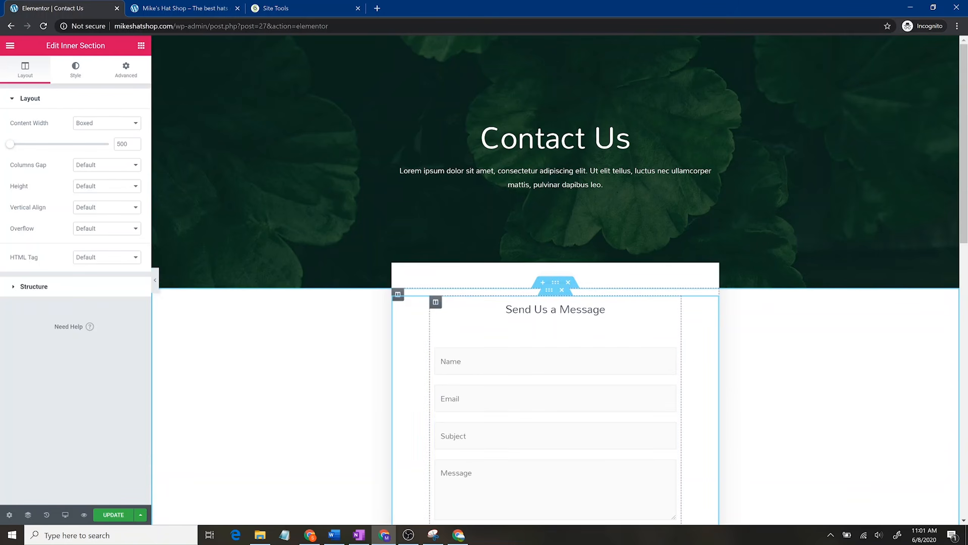
pyautogui.scroll(-3, 669, 350)
pyautogui.scroll(-3, 679, 362)
pyautogui.scroll(6, 694, 342)
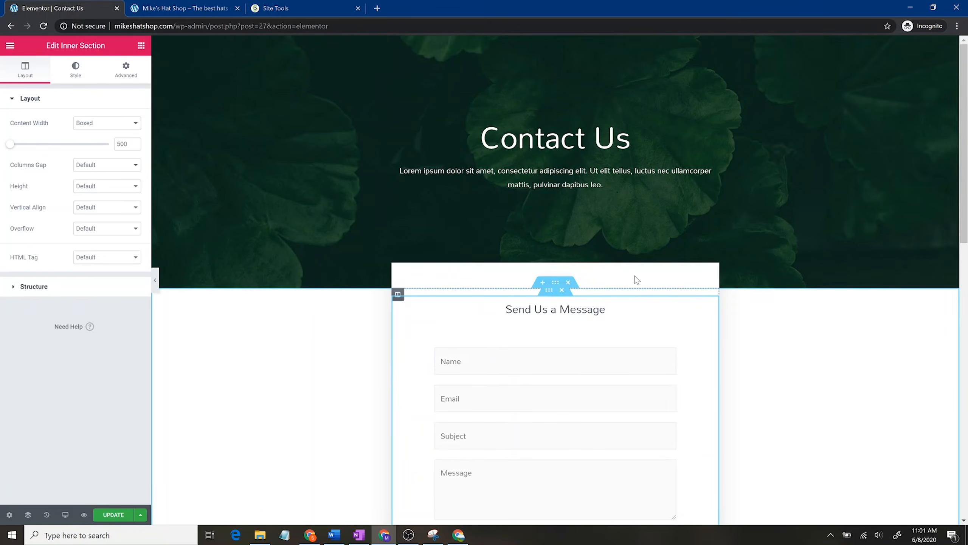
# Step: Drag an Image widget above the contact form and insert the teammate-3 photo from the media library
pyautogui.click(140, 46)
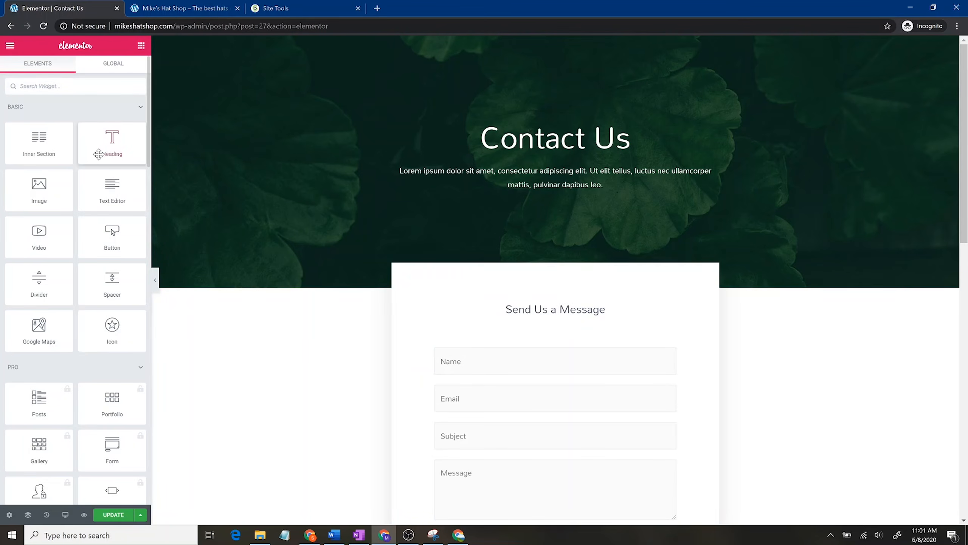
pyautogui.moveTo(38, 186); pyautogui.dragTo(559, 300)
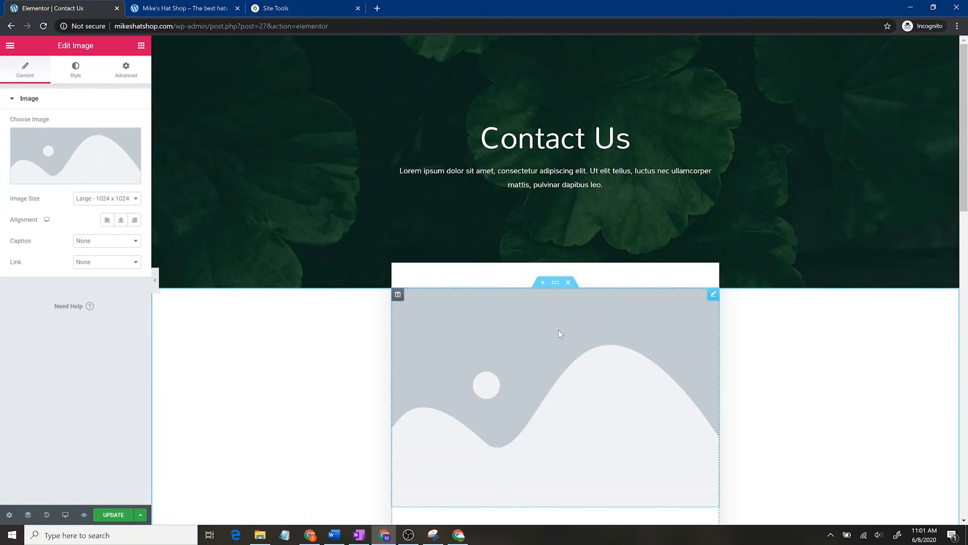
pyautogui.click(87, 147)
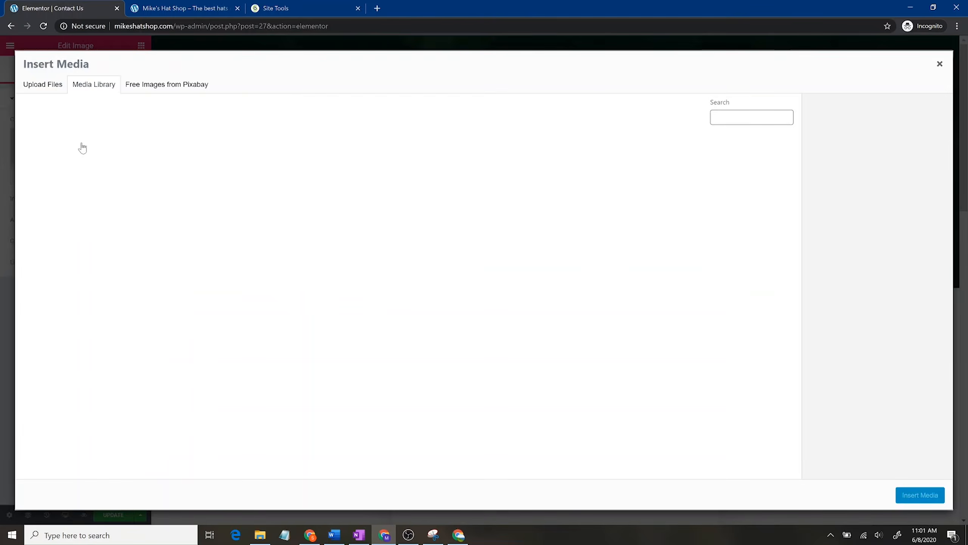
pyautogui.click(365, 258)
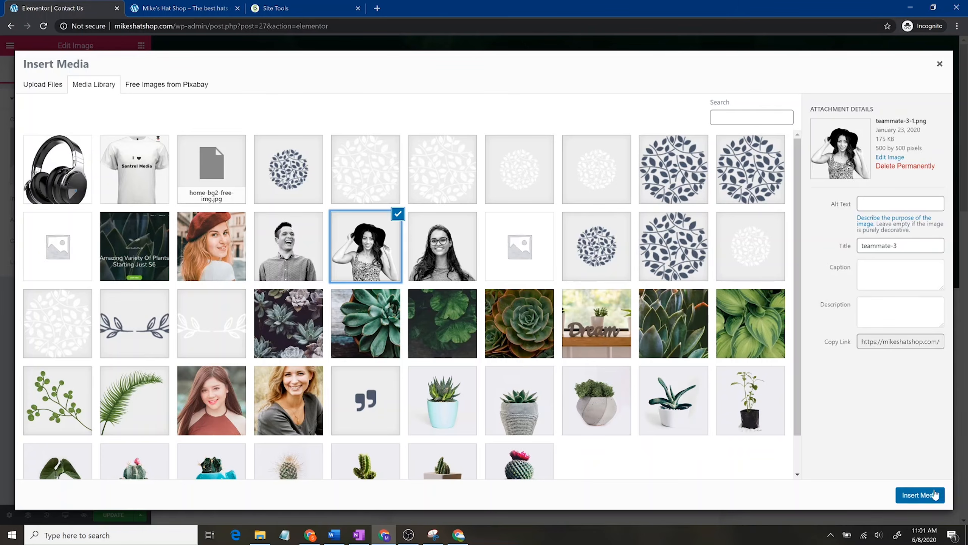
pyautogui.click(920, 495)
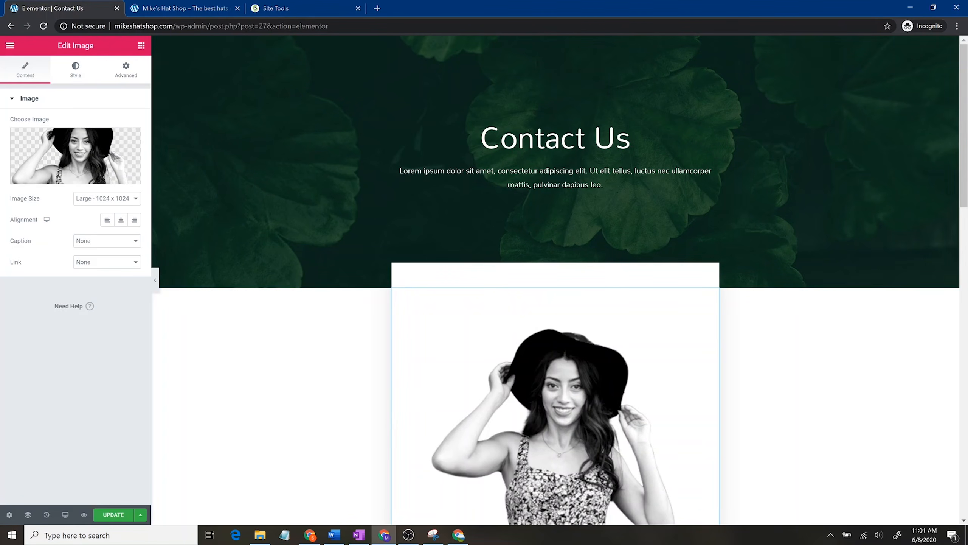
pyautogui.click(147, 46)
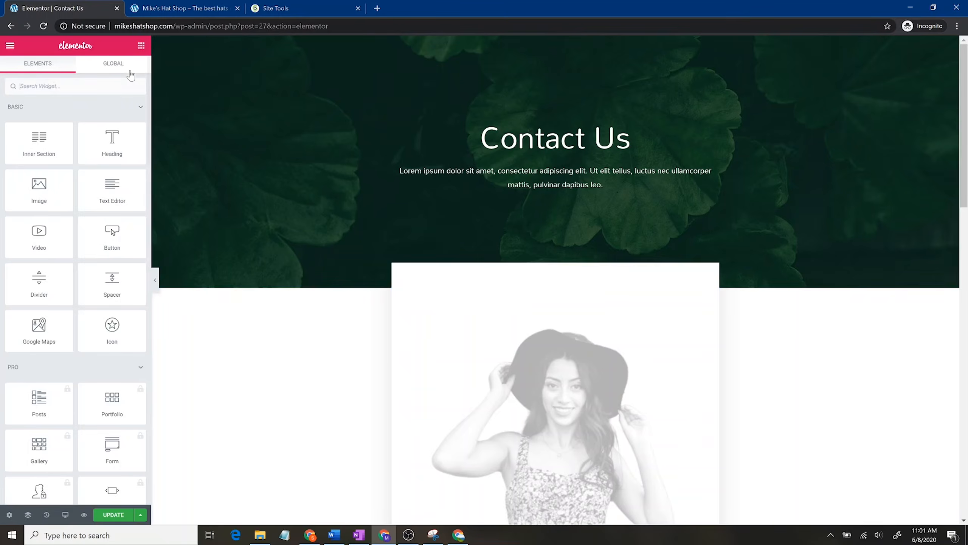
pyautogui.moveTo(112, 232); pyautogui.dragTo(524, 304)
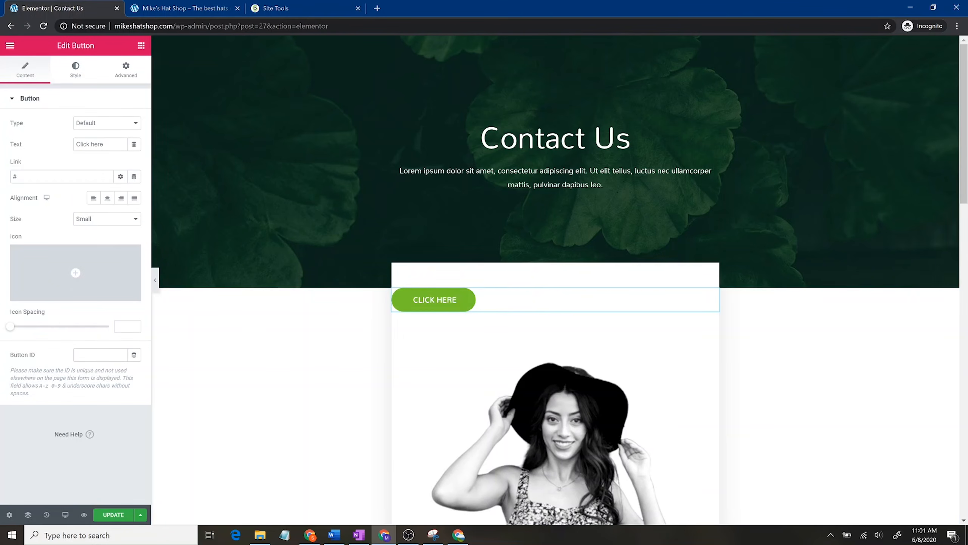
pyautogui.click(102, 203)
pyautogui.moveTo(104, 145); pyautogui.dragTo(75, 144)
pyautogui.write('Contact Us!')
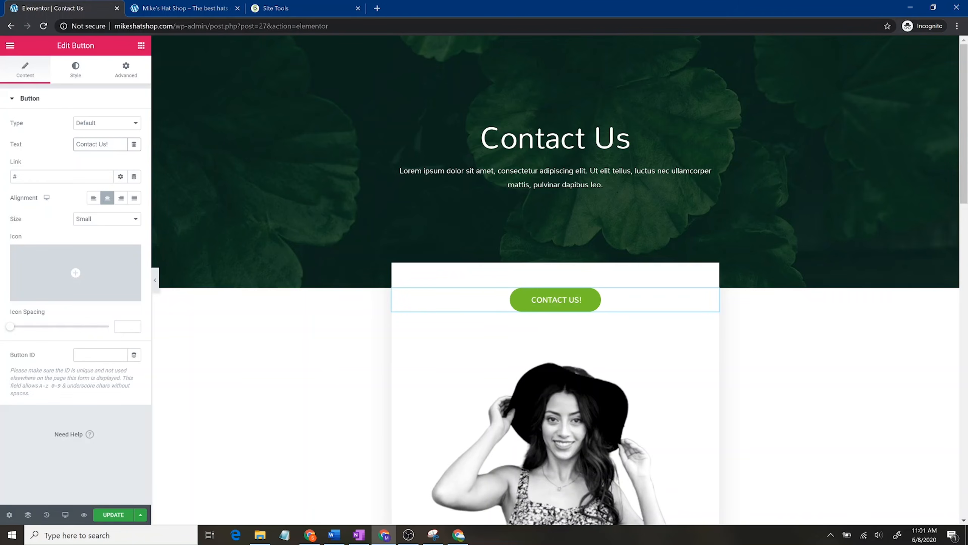
pyautogui.press('Tab')
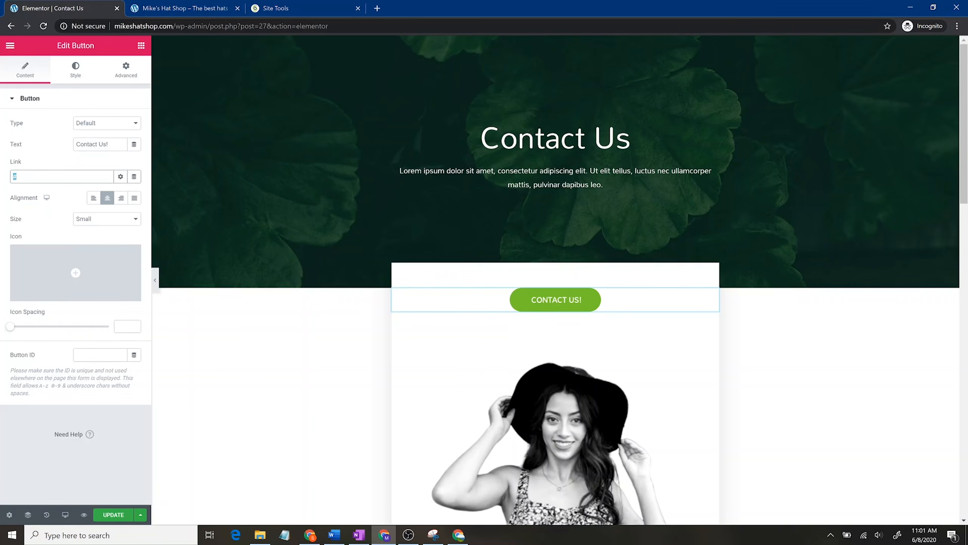
pyautogui.click(120, 177)
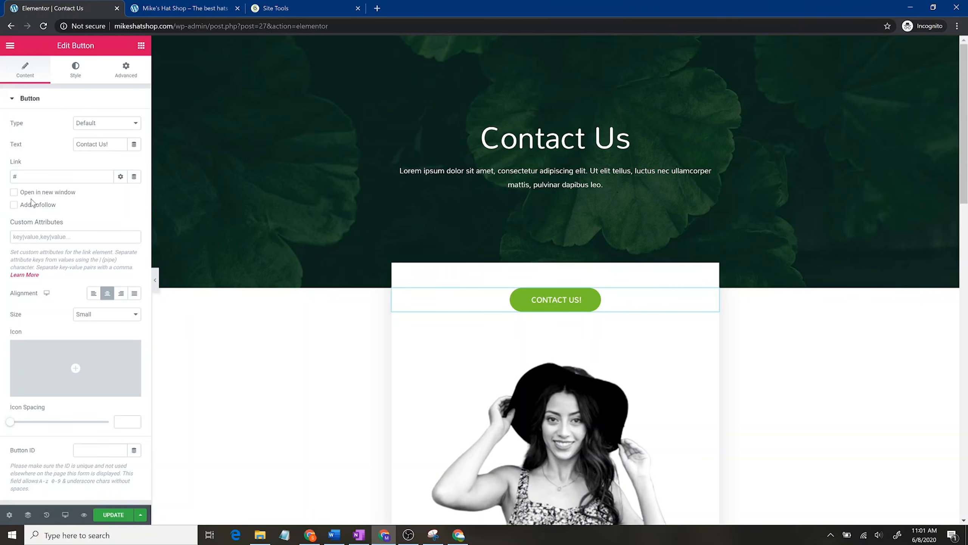
pyautogui.click(14, 192)
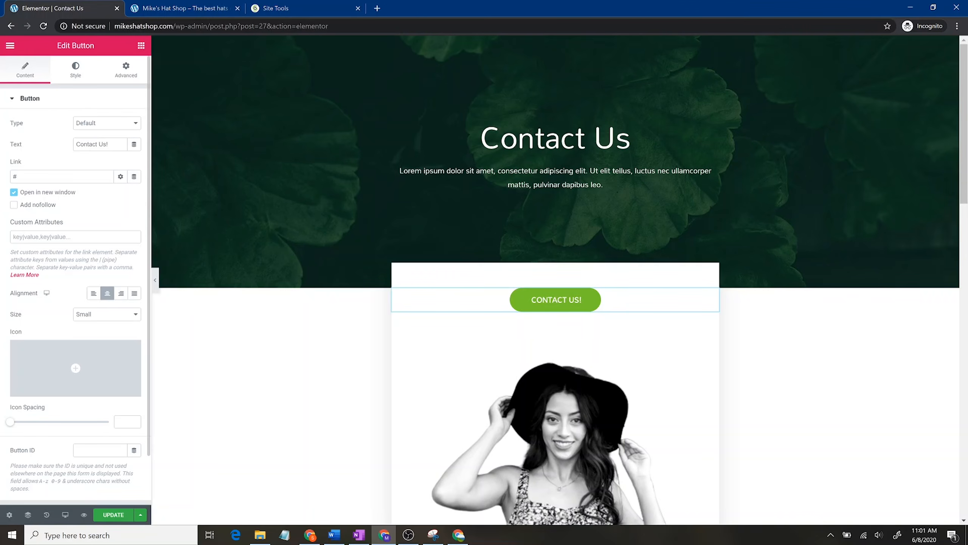
pyautogui.click(134, 176)
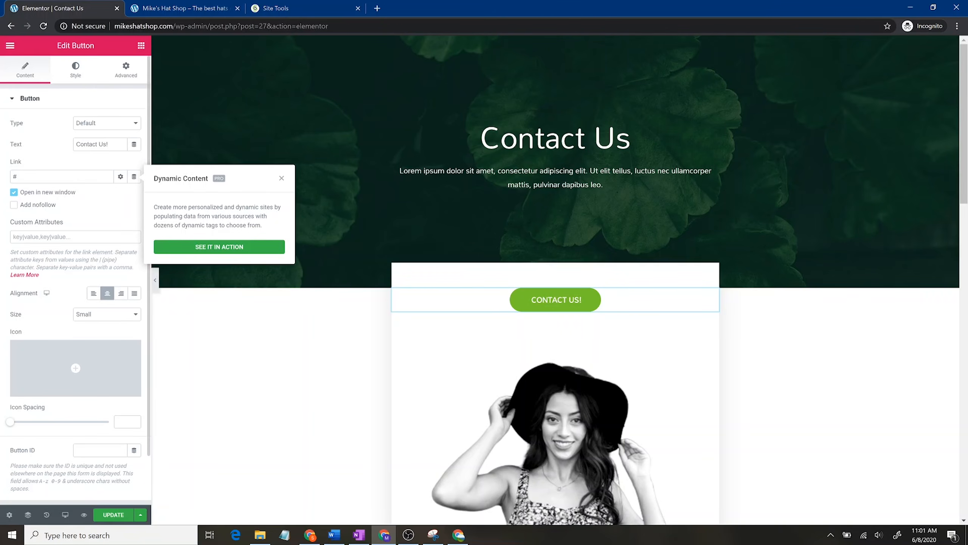
pyautogui.click(14, 177)
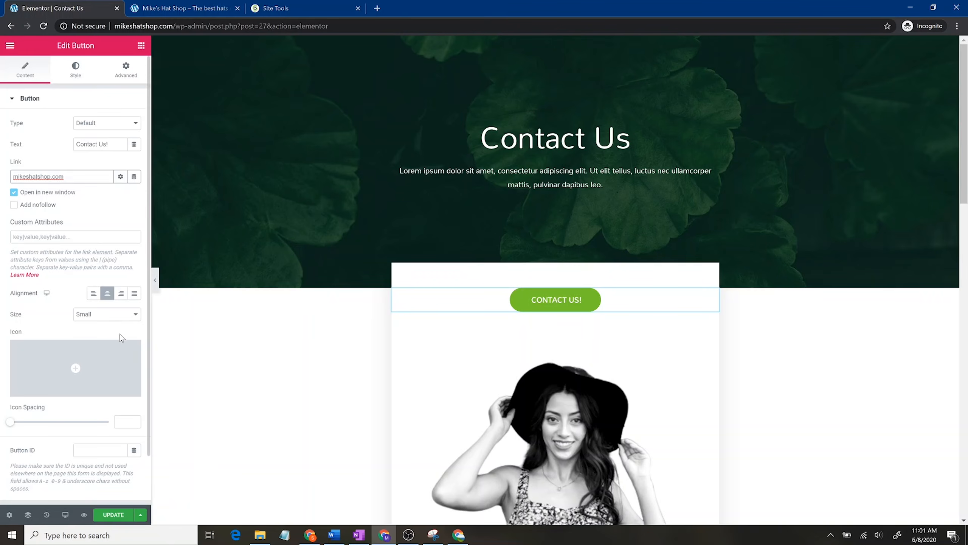
pyautogui.click(114, 515)
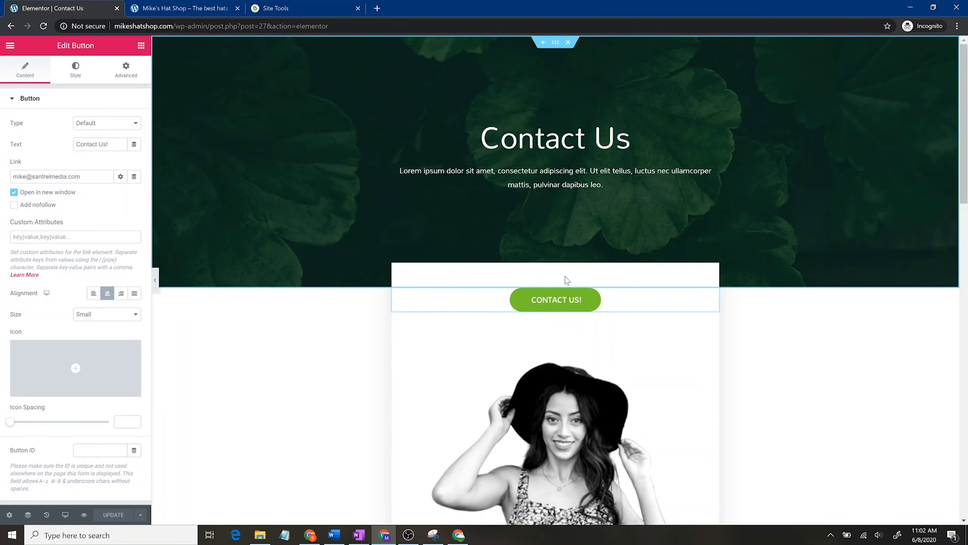
pyautogui.scroll(-15, 555, 278)
pyautogui.scroll(7, 671, 318)
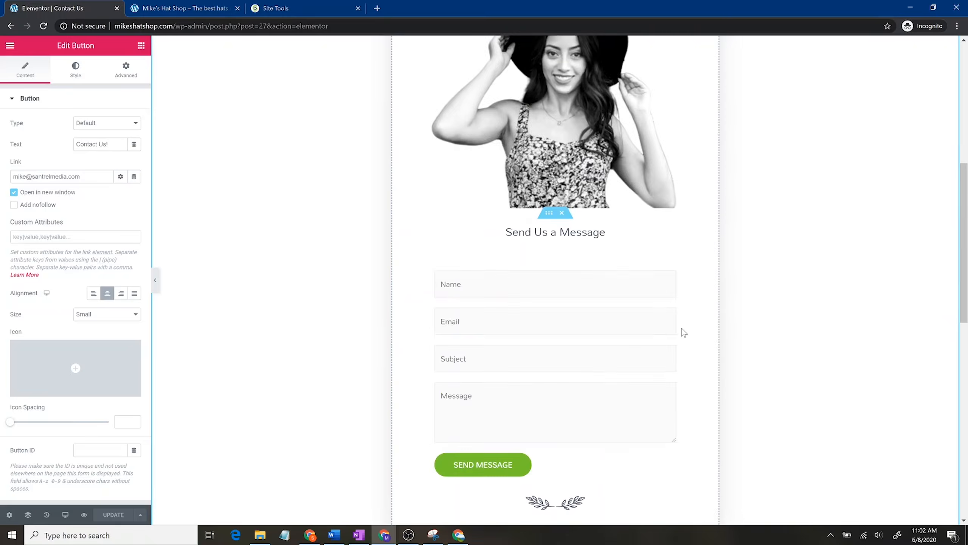
pyautogui.scroll(8, 684, 332)
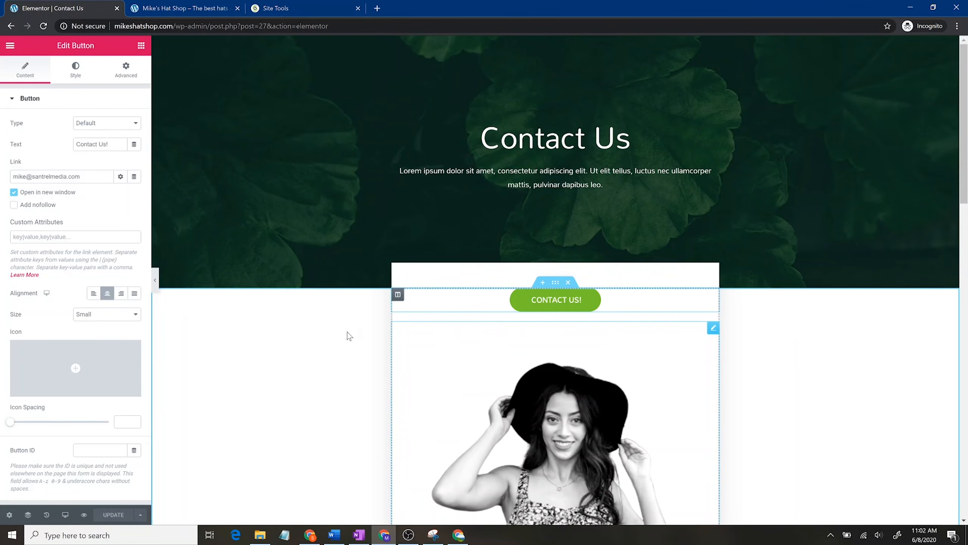
# Step: Exit Elementor to the dashboard and go to the Pages list
pyautogui.click(141, 45)
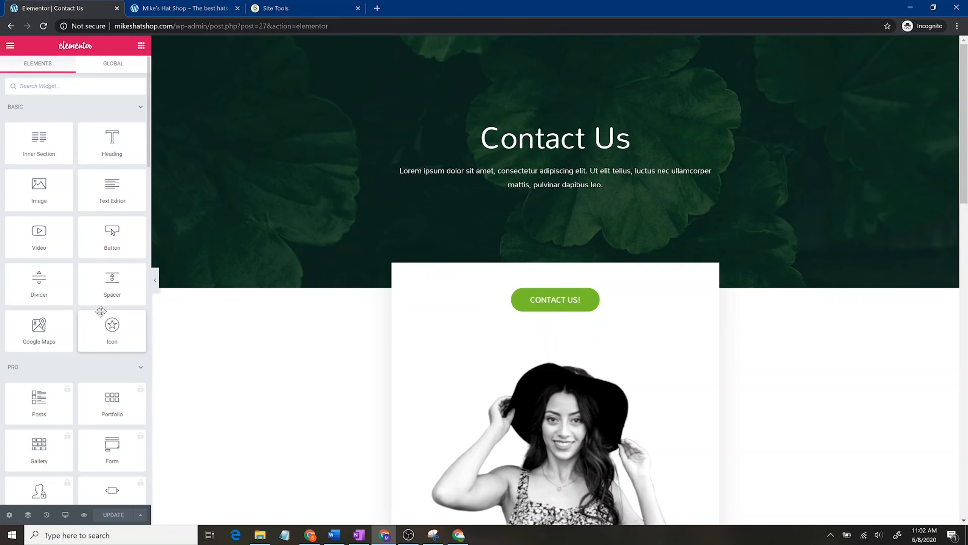
pyautogui.scroll(-6, 598, 316)
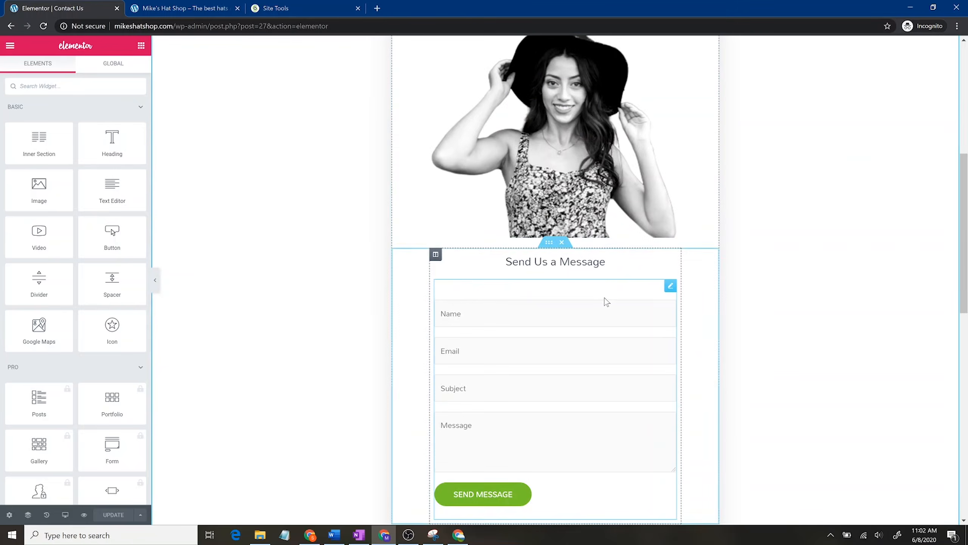
pyautogui.scroll(6, 625, 386)
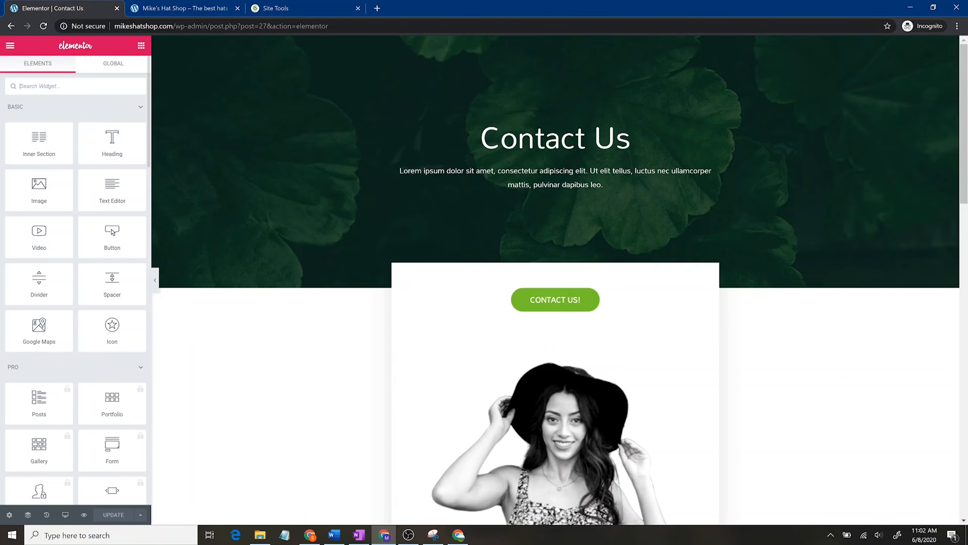
pyautogui.click(10, 45)
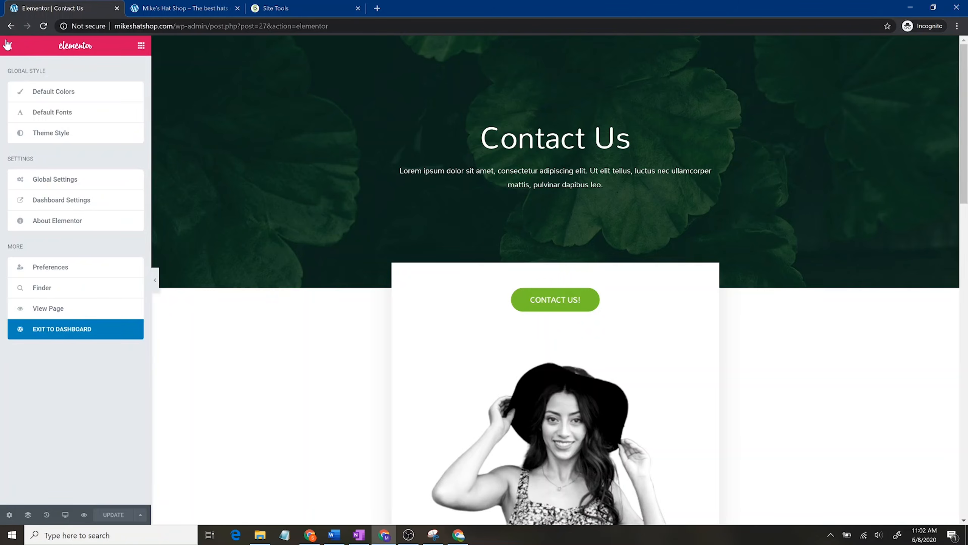
pyautogui.click(59, 324)
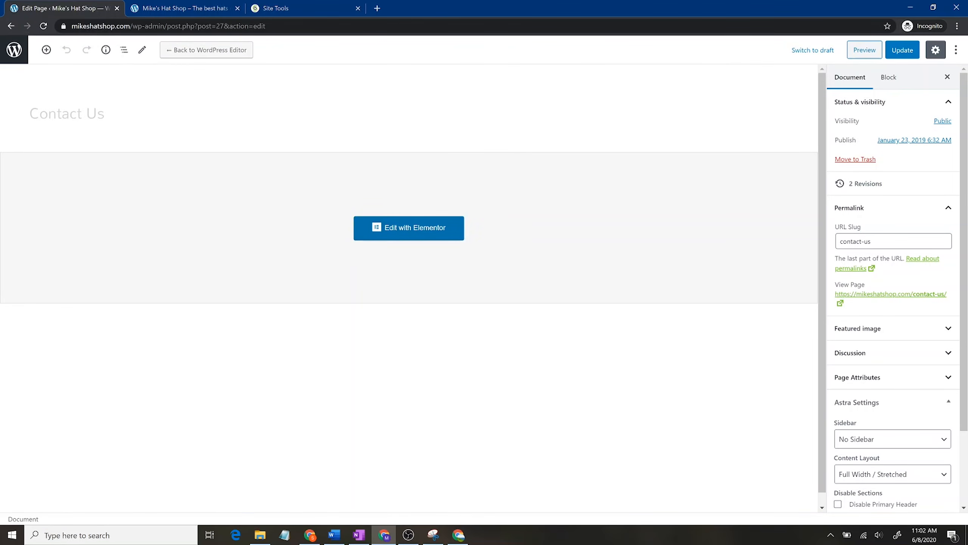
pyautogui.click(8, 50)
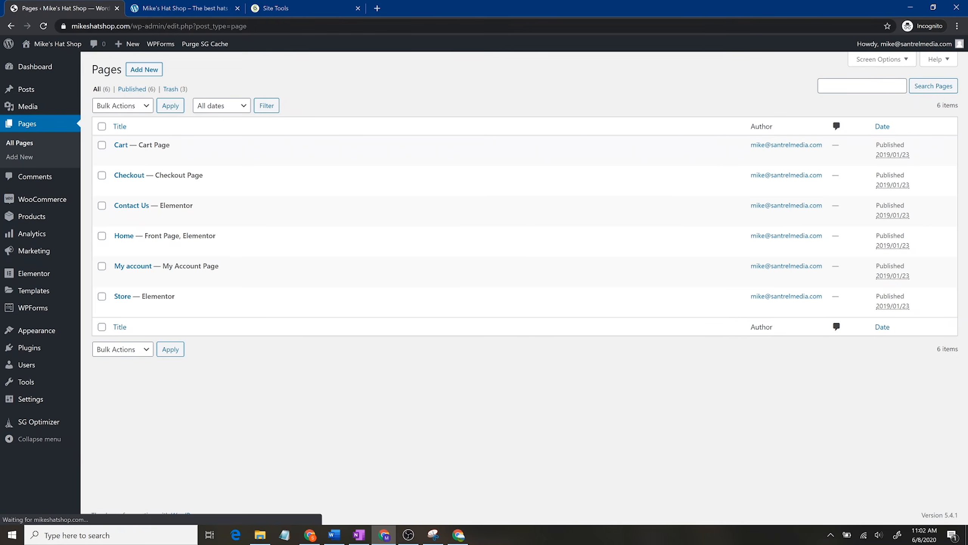
# Step: Add a page titled 'Hat Fit Chart' with a line of filler text, then edit it with Elementor
pyautogui.click(144, 71)
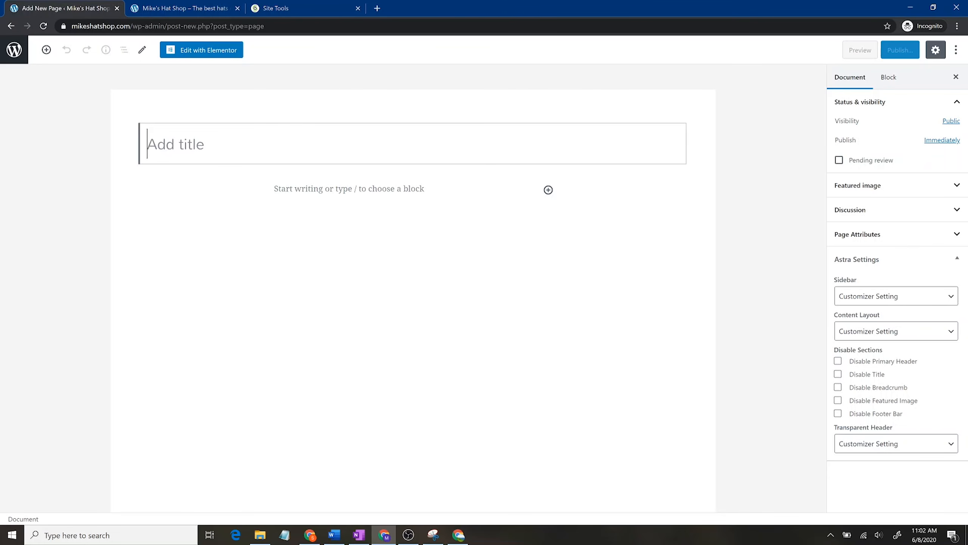
pyautogui.write('T')
pyautogui.press('BackSpace')
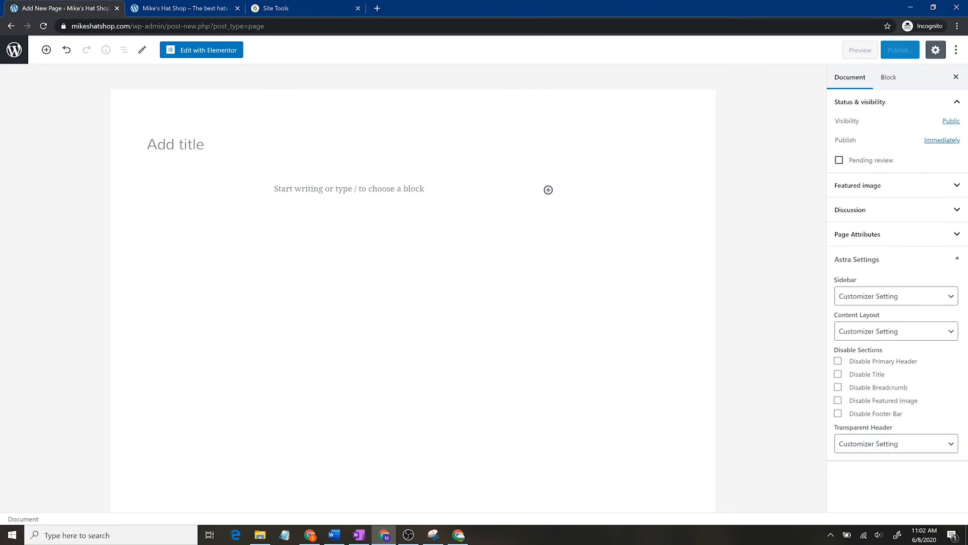
pyautogui.write('Hat F')
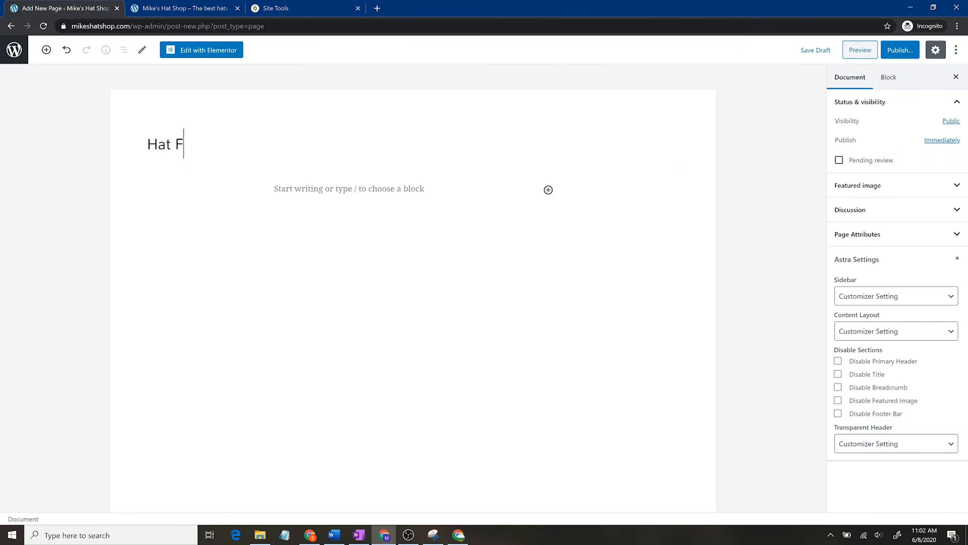
pyautogui.write('it Chart')
pyautogui.press('Return')
pyautogui.write('asdfsdfsdsdfsdfsdgdfhadsh')
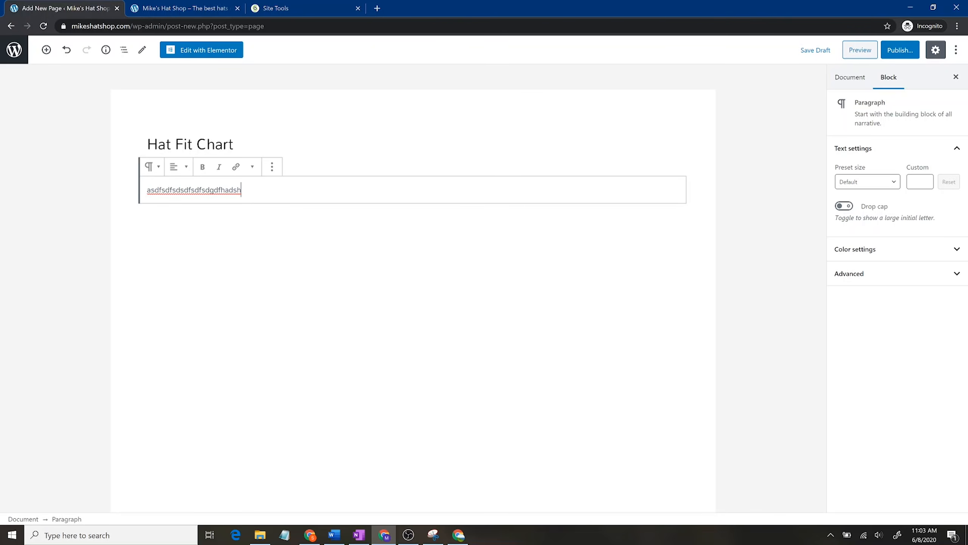
pyautogui.click(226, 51)
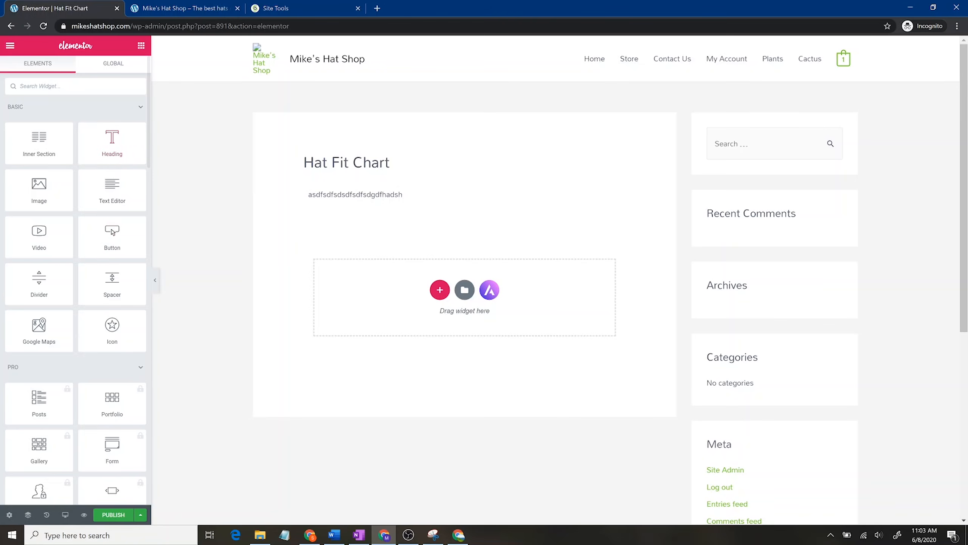
# Step: Delete the placeholder-text section and add a new two-column section
pyautogui.moveTo(406, 196); pyautogui.dragTo(276, 199)
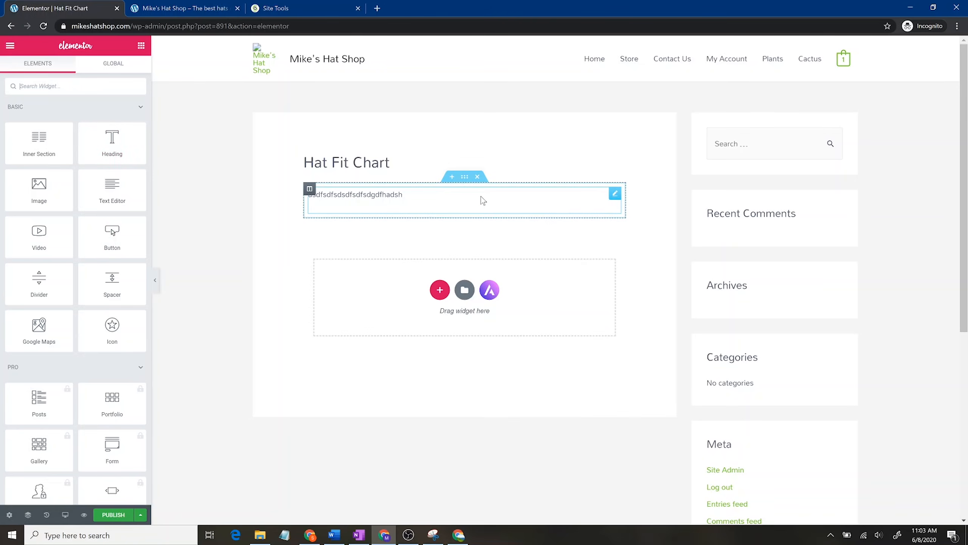
pyautogui.click(478, 177)
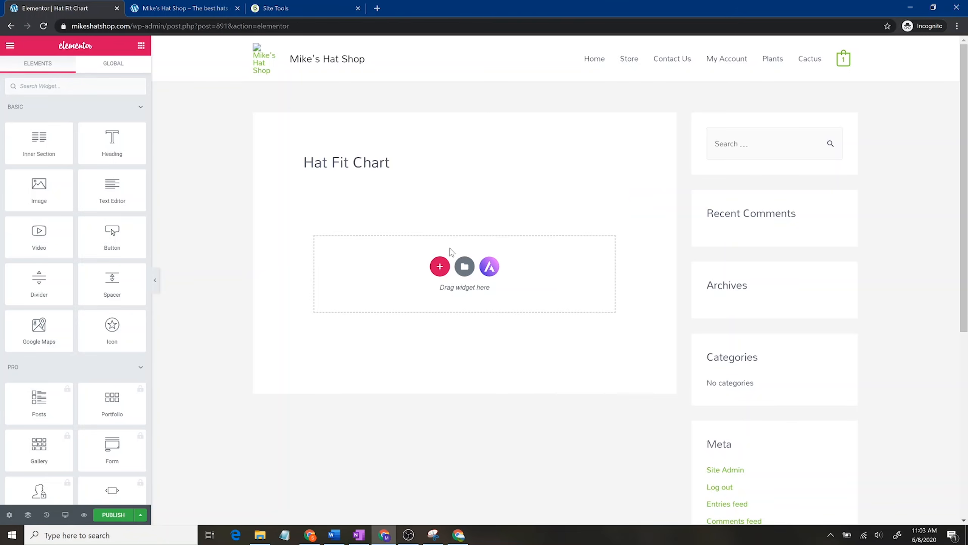
pyautogui.click(440, 266)
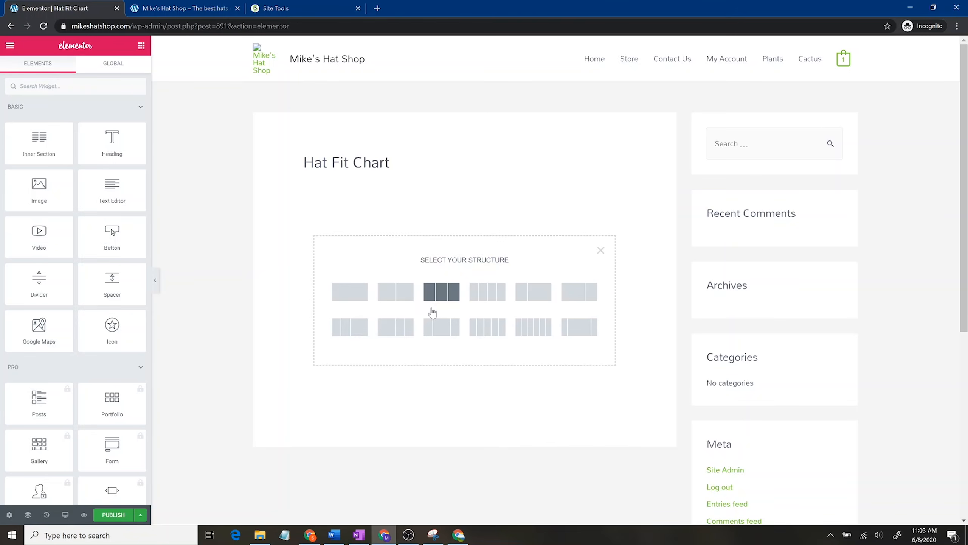
pyautogui.click(399, 305)
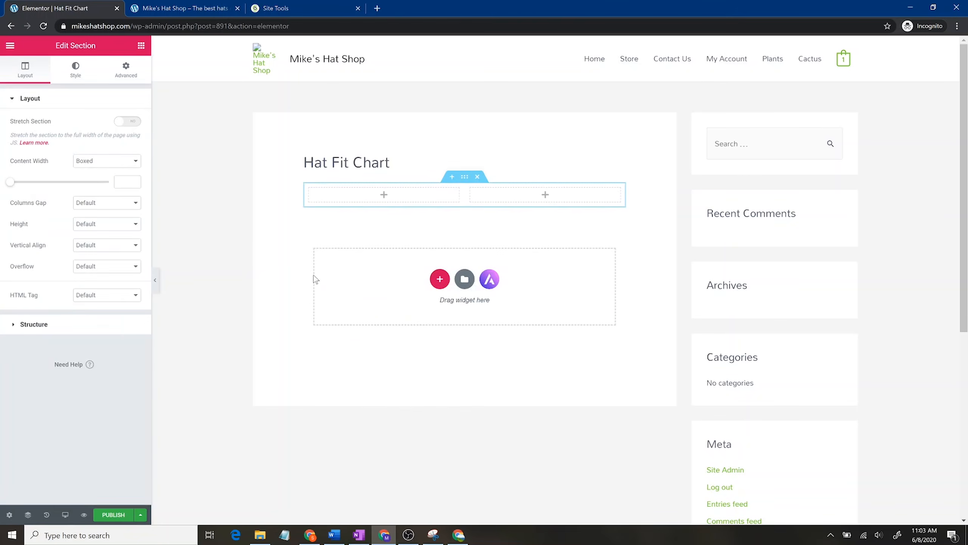
# Step: Put an Image widget in the right column and a Text Editor widget in the left
pyautogui.click(140, 48)
pyautogui.moveTo(56, 191); pyautogui.dragTo(534, 192)
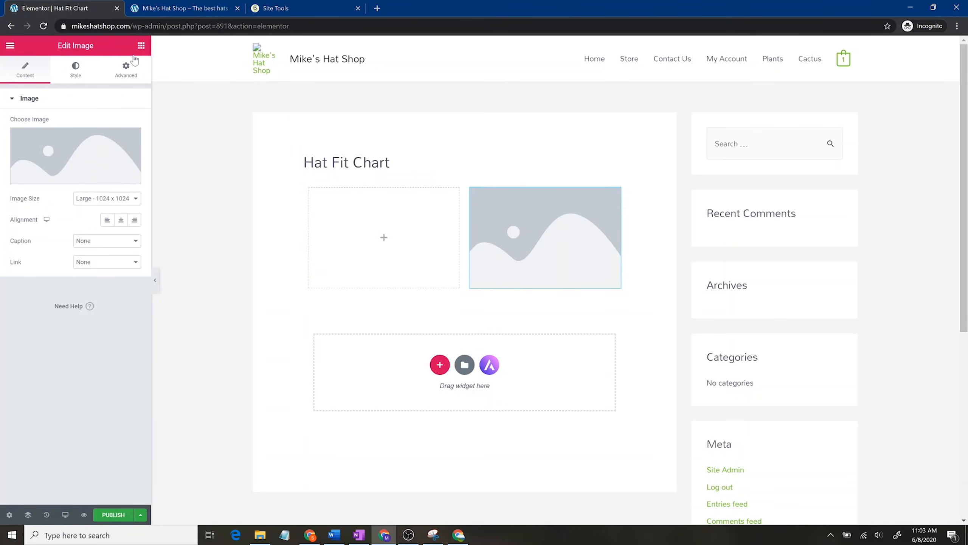
pyautogui.click(141, 46)
pyautogui.moveTo(112, 190); pyautogui.dragTo(381, 229)
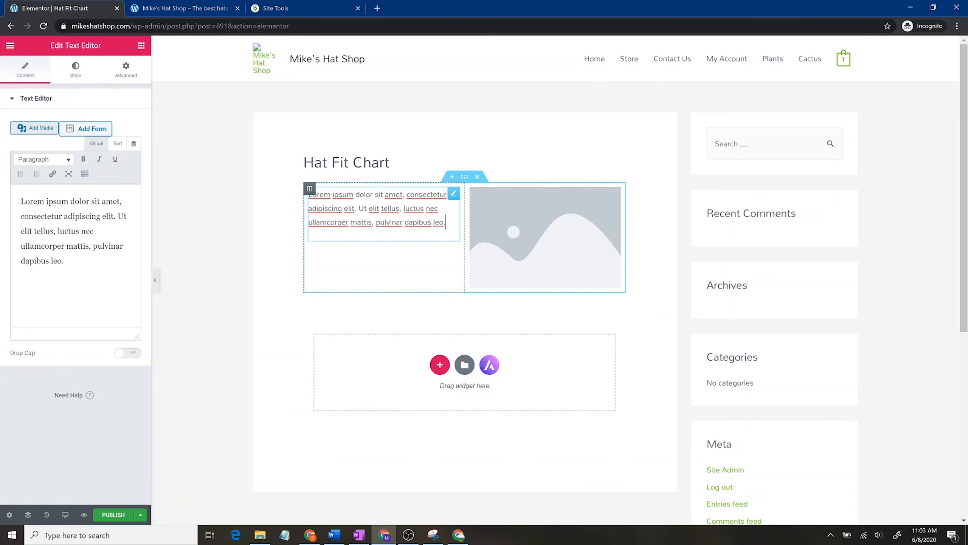
# Step: Replace the sample text with 'Small hats - Fit best for heads with circumferences between x and'
pyautogui.hotkey('ctrl', 'a')
pyautogui.write('Small ha')
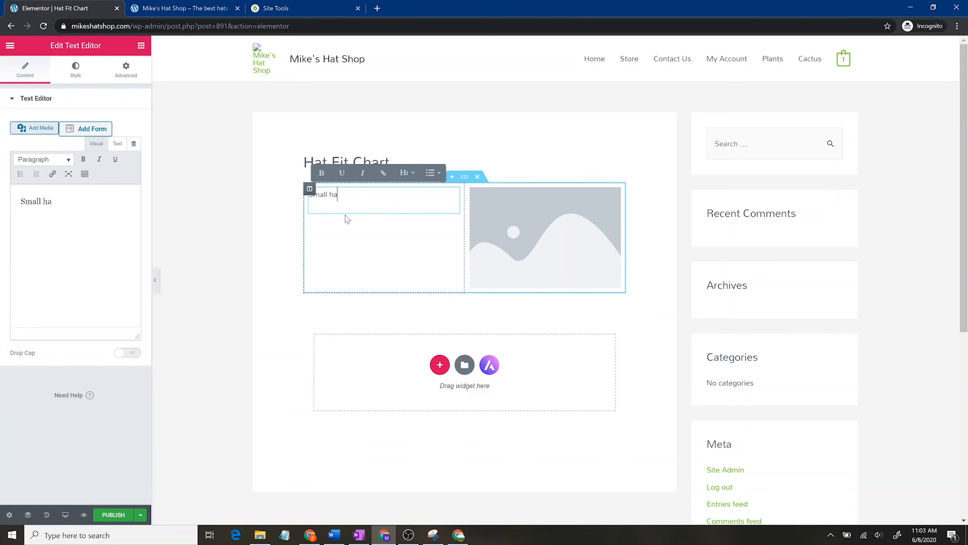
pyautogui.write('ts')
pyautogui.click(347, 220)
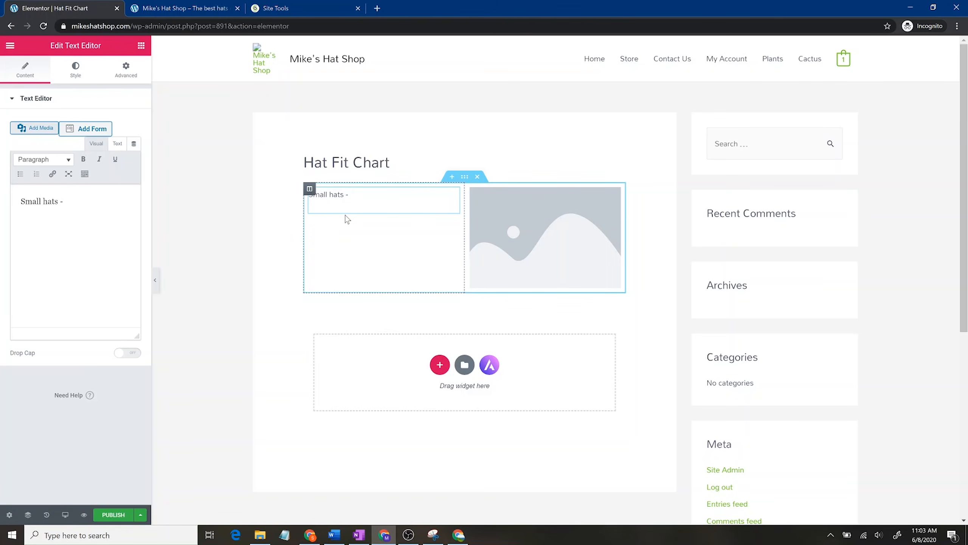
pyautogui.write('- Fit best for heads with cir')
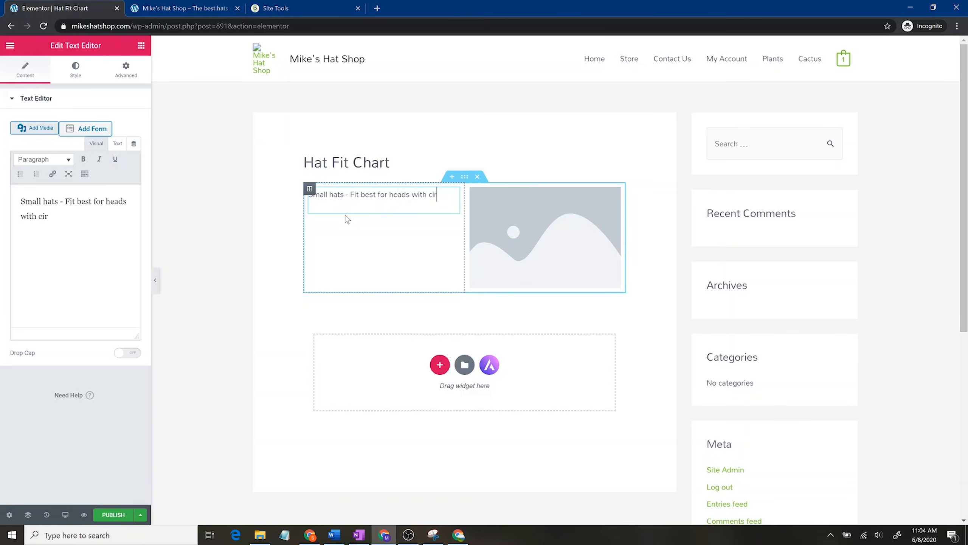
pyautogui.write('cumferences betwe')
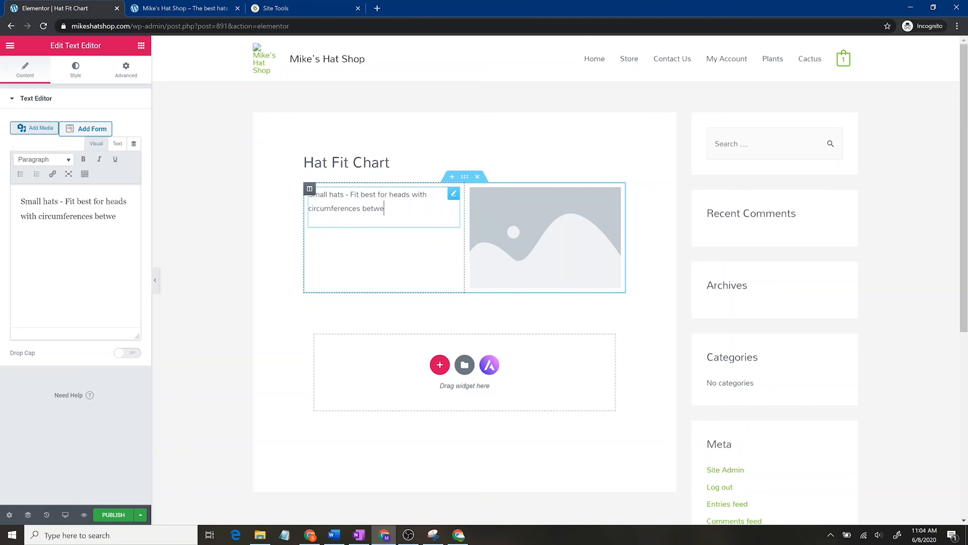
pyautogui.write('en x and y"')
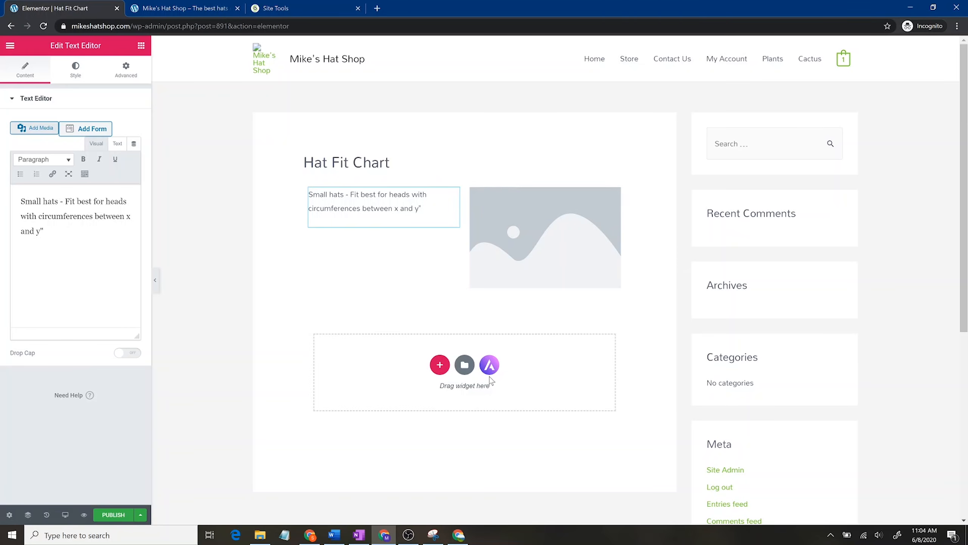
pyautogui.press('Return')
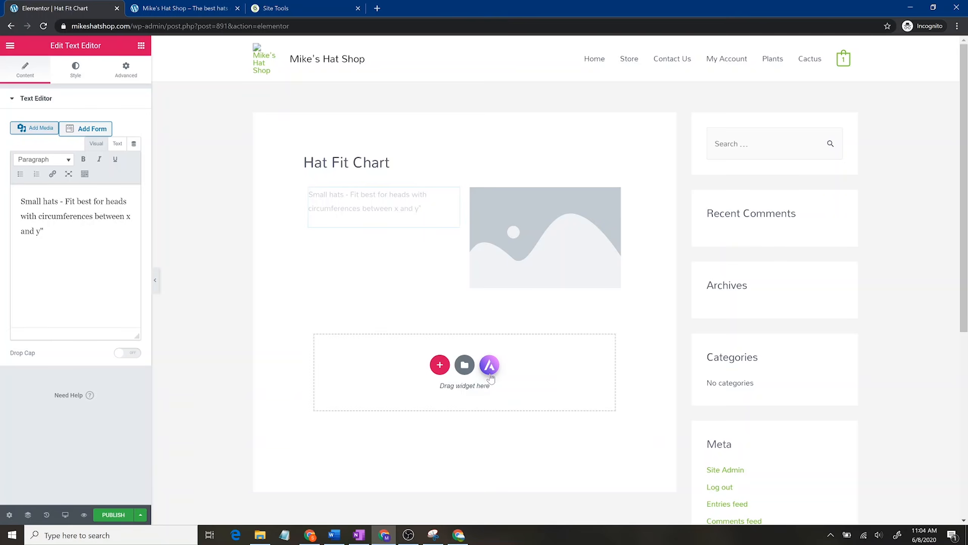
# Step: Import the dark Hero block from the template library's Blocks tab below the small-hats section
pyautogui.click(490, 374)
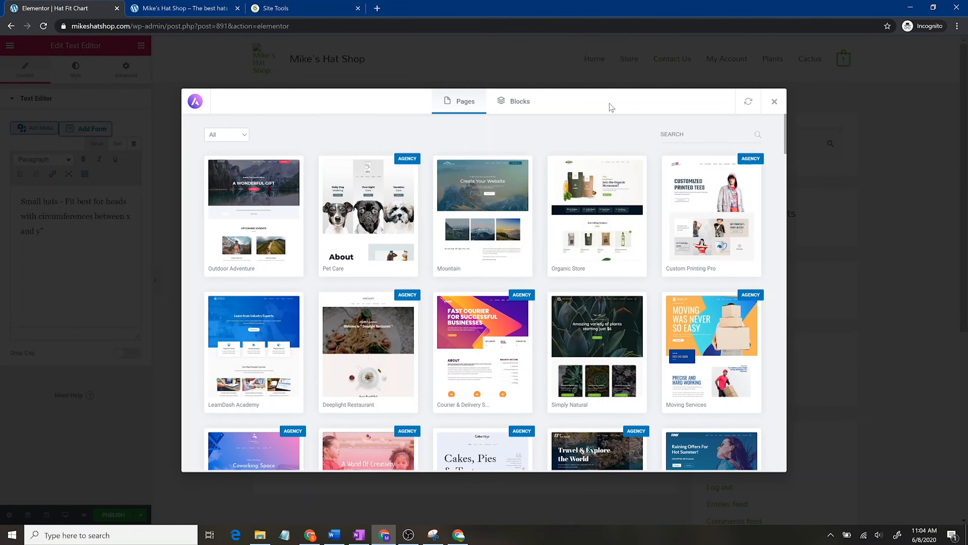
pyautogui.scroll(-2, 636, 343)
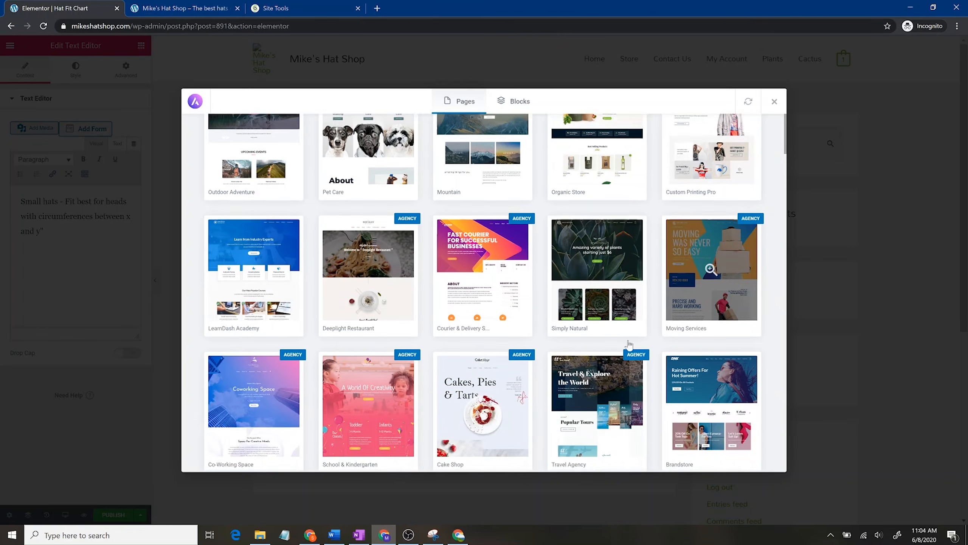
pyautogui.scroll(-15, 636, 343)
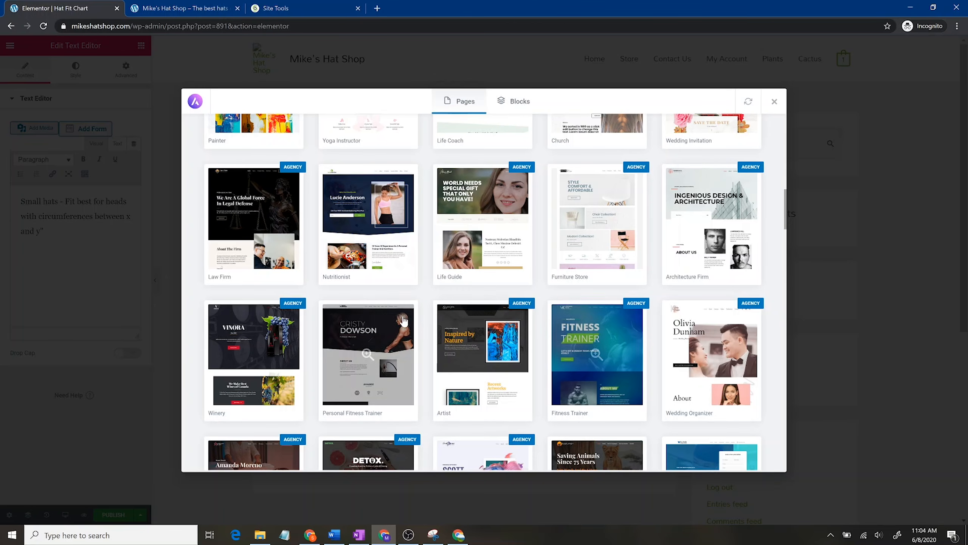
pyautogui.scroll(17, 588, 305)
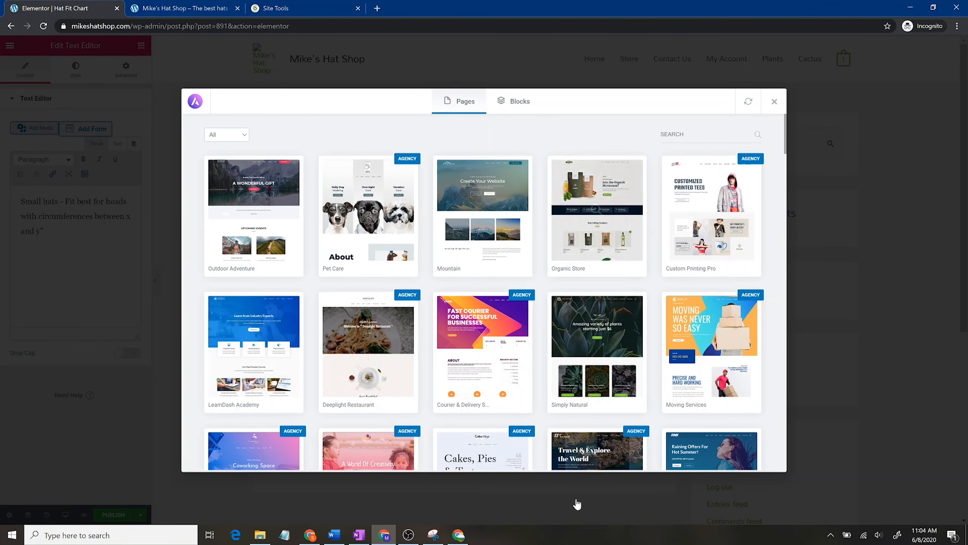
pyautogui.click(509, 109)
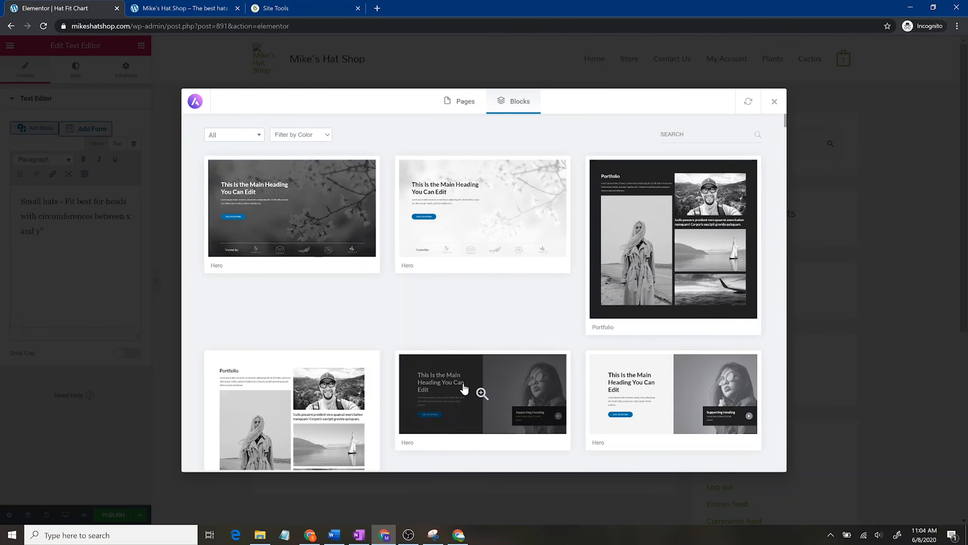
pyautogui.scroll(-6, 679, 344)
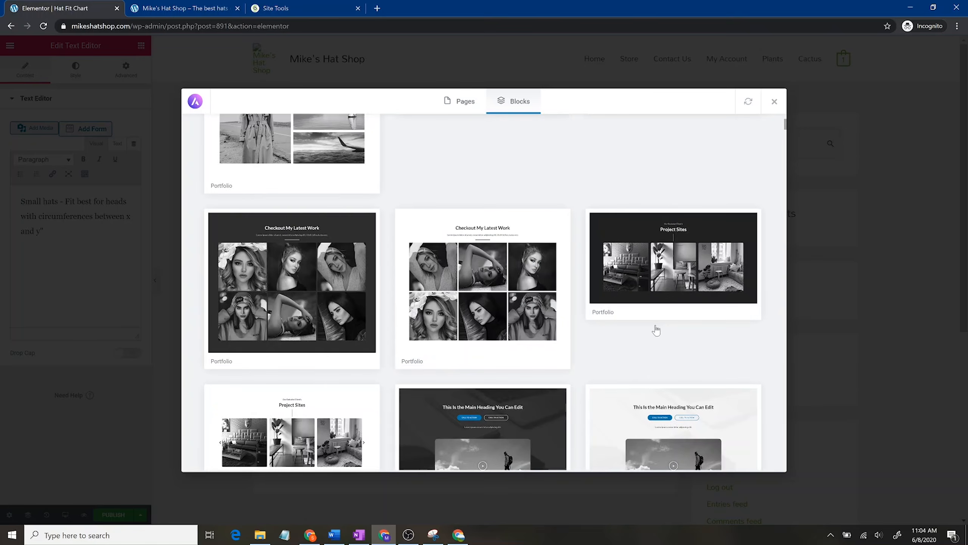
pyautogui.scroll(-5, 656, 331)
pyautogui.scroll(3, 594, 298)
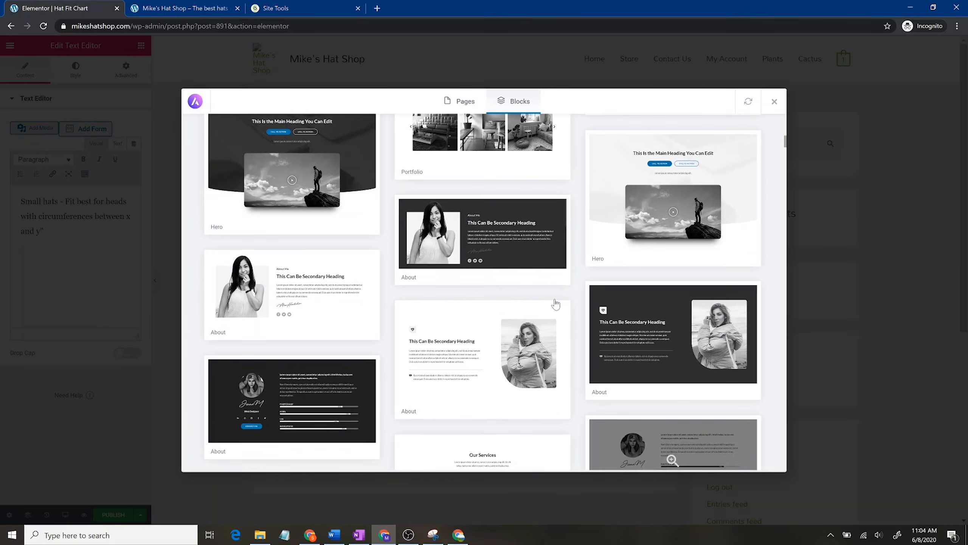
pyautogui.scroll(3, 480, 305)
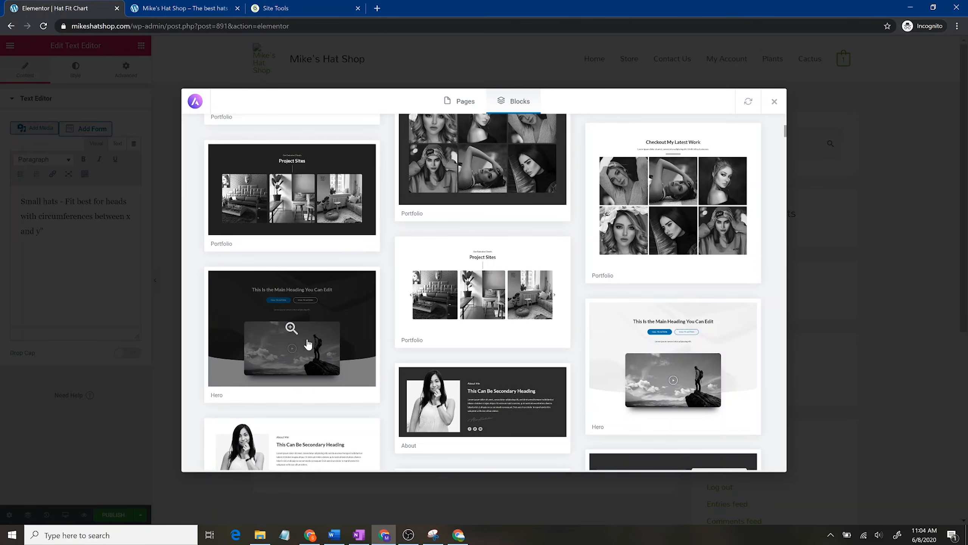
pyautogui.click(277, 359)
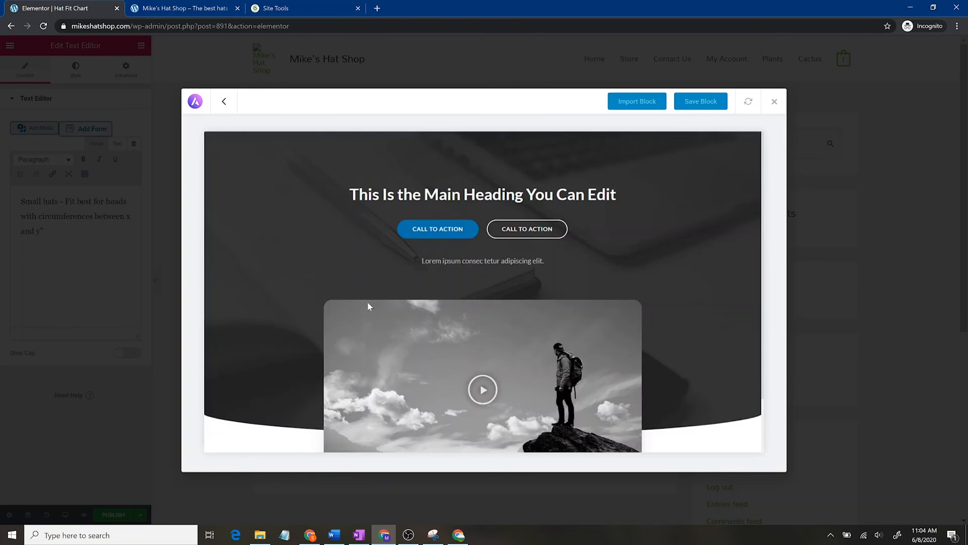
pyautogui.click(645, 105)
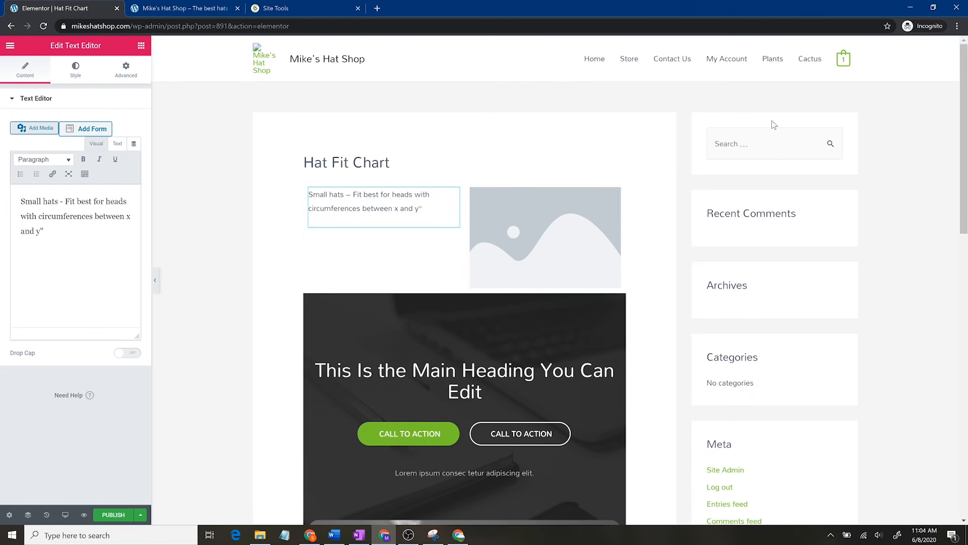
# Step: Set the hero section's content width to Full Width
pyautogui.scroll(-5, 502, 337)
pyautogui.scroll(-4, 486, 362)
pyautogui.scroll(4, 565, 319)
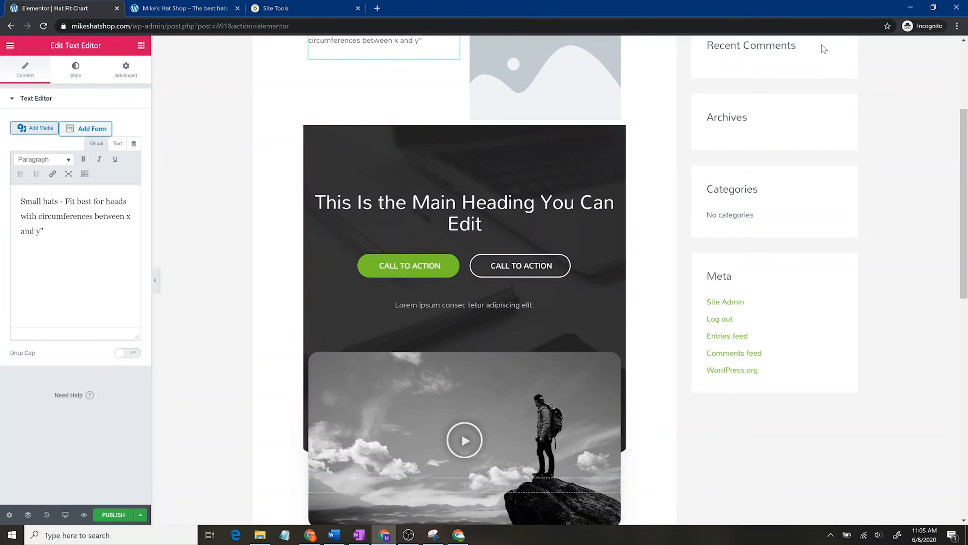
pyautogui.click(466, 122)
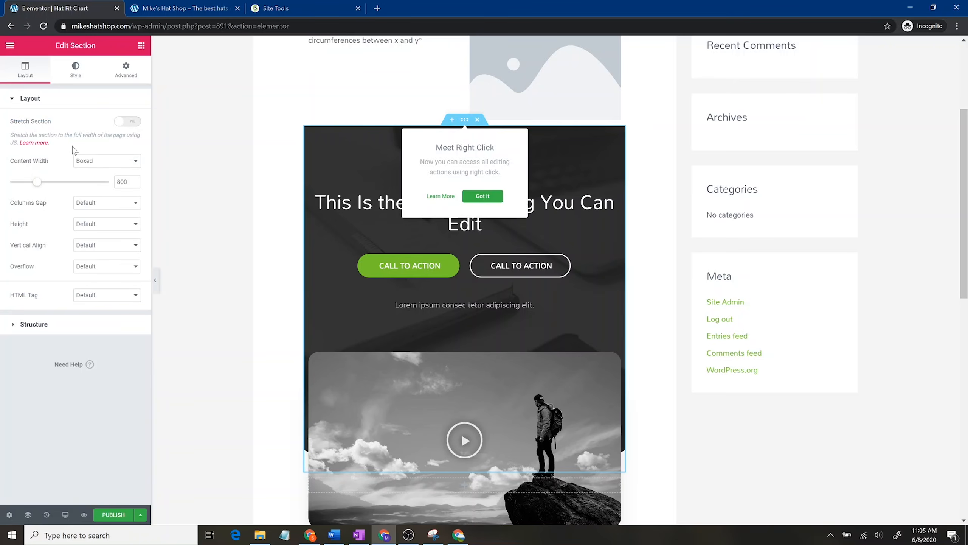
pyautogui.click(102, 161)
pyautogui.click(98, 189)
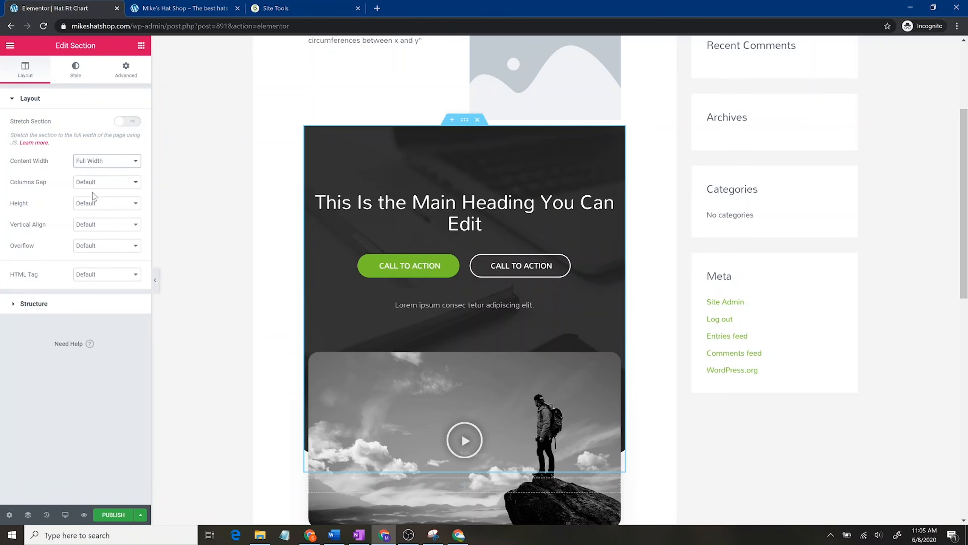
# Step: Publish the Hat Fit Chart page and exit Elementor to the dashboard
pyautogui.click(114, 515)
pyautogui.scroll(5, 641, 372)
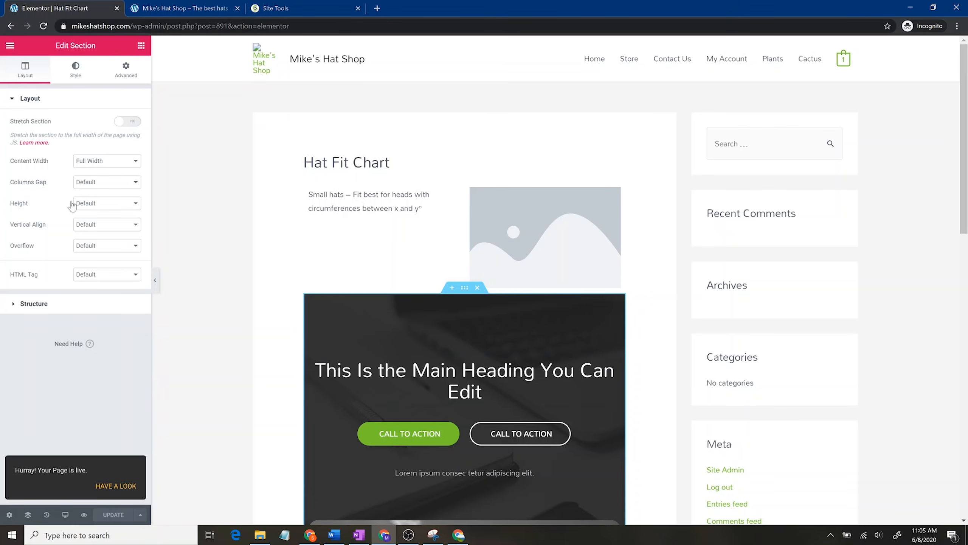
pyautogui.click(10, 46)
pyautogui.click(59, 328)
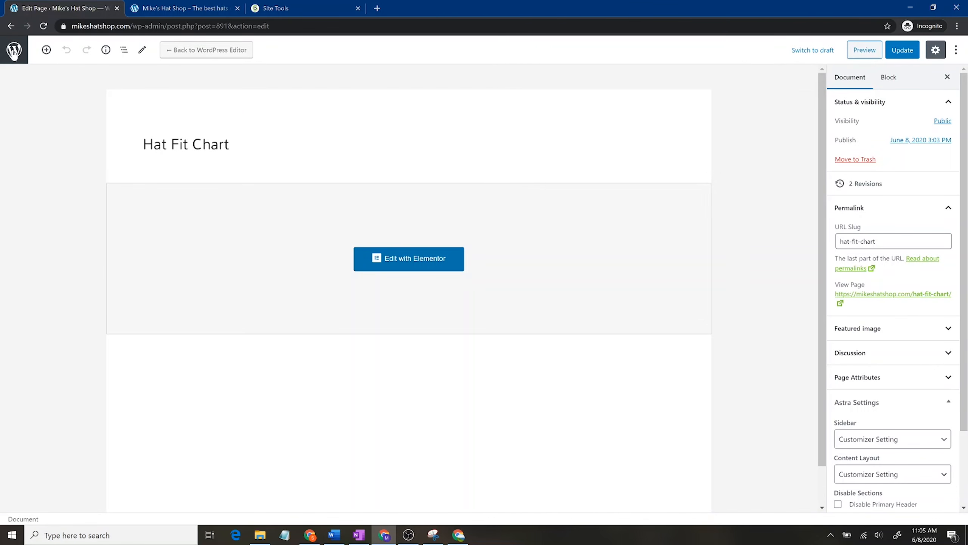
# Step: Reload the live shop homepage to check its header menu
pyautogui.click(13, 51)
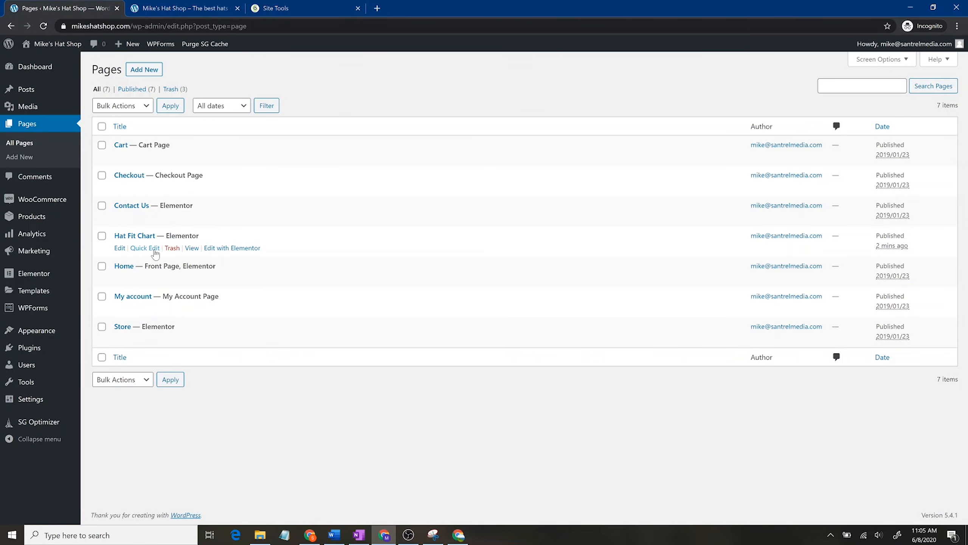
pyautogui.click(180, 4)
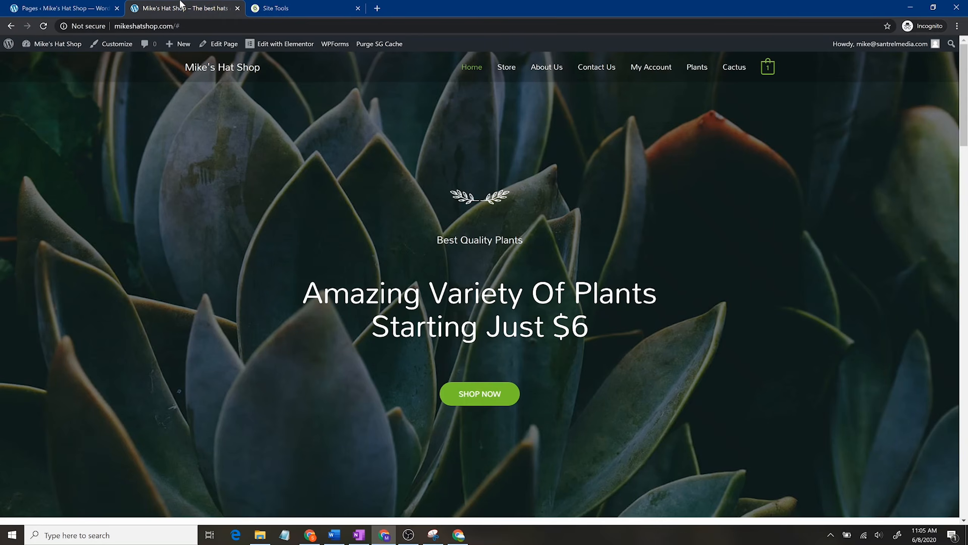
pyautogui.click(45, 26)
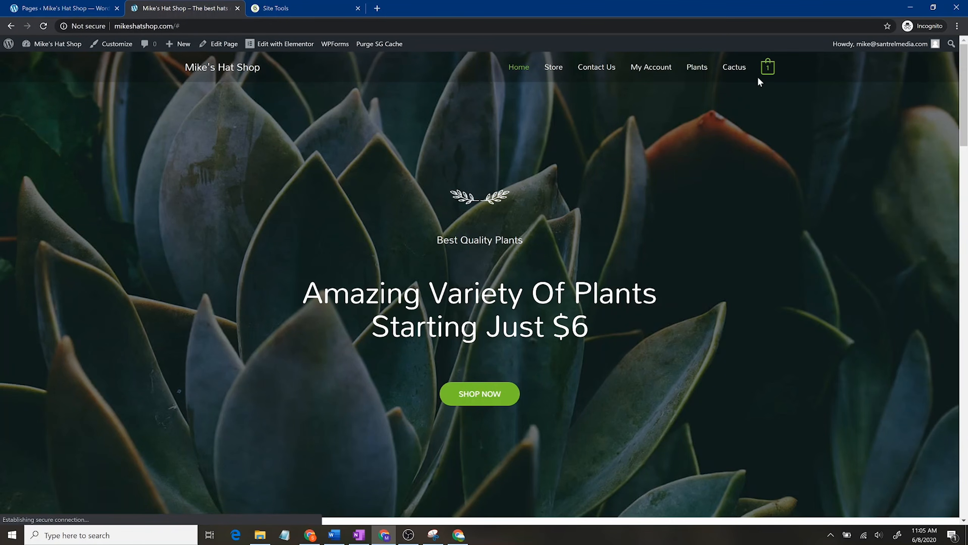
pyautogui.click(33, 4)
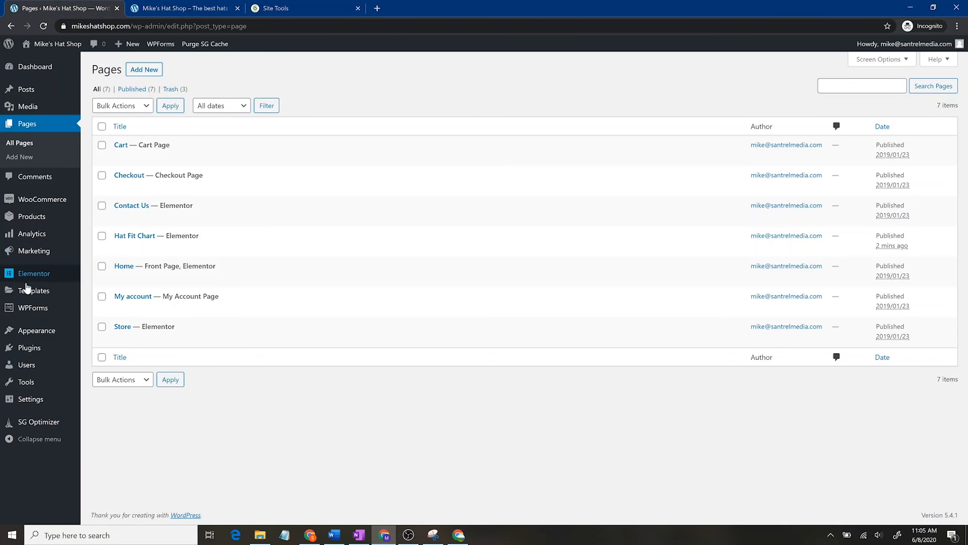
# Step: Open Appearance > Menus on the Main Menu, comparing it with the live homepage header
pyautogui.moveTo(37, 331)
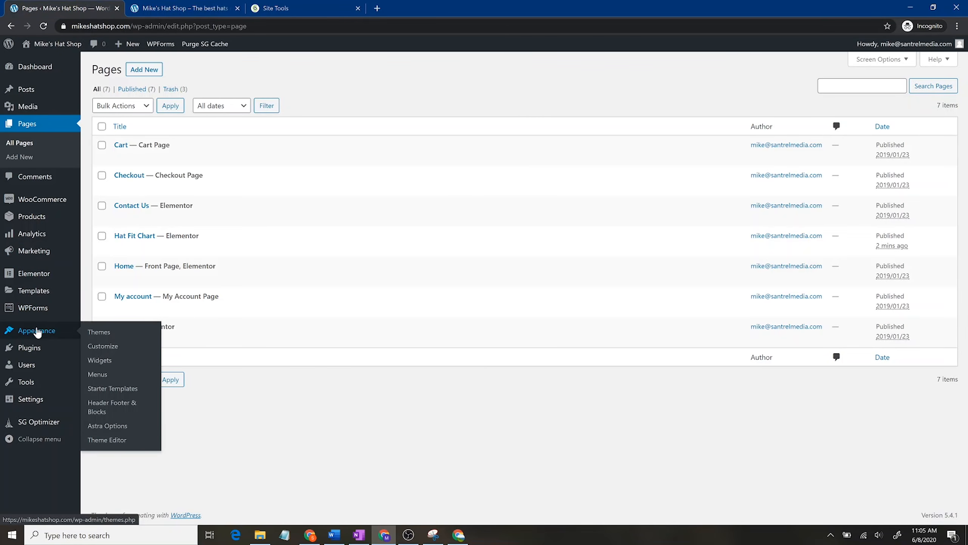
pyautogui.click(102, 375)
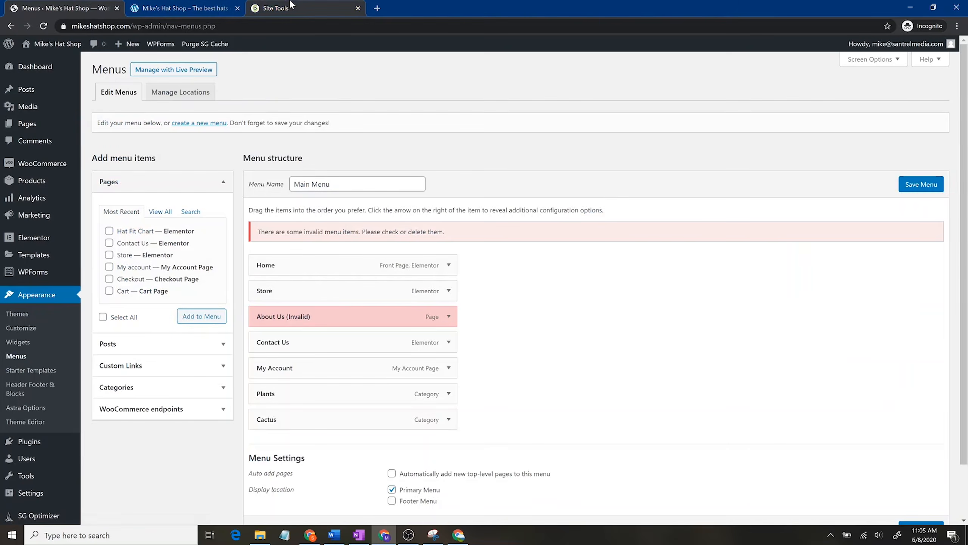
pyautogui.click(277, 5)
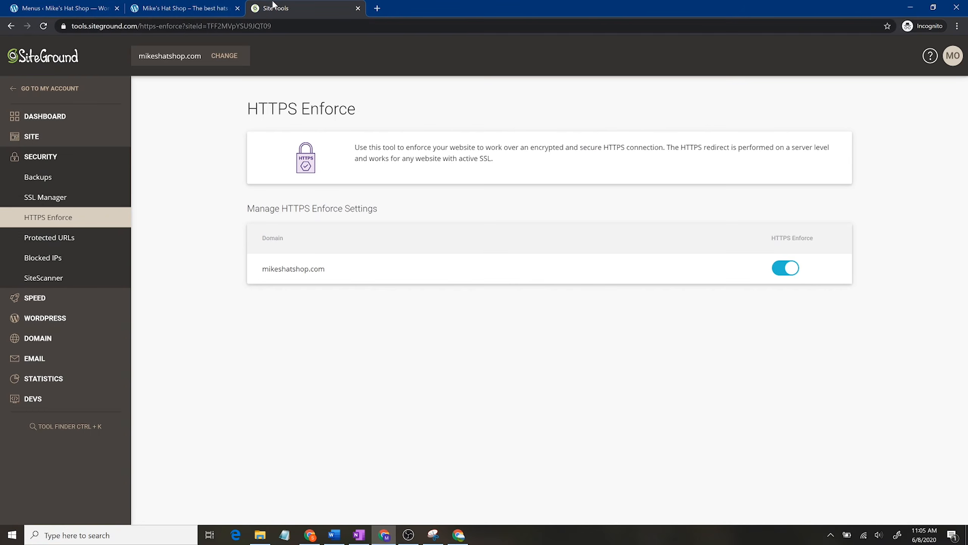
pyautogui.click(209, 10)
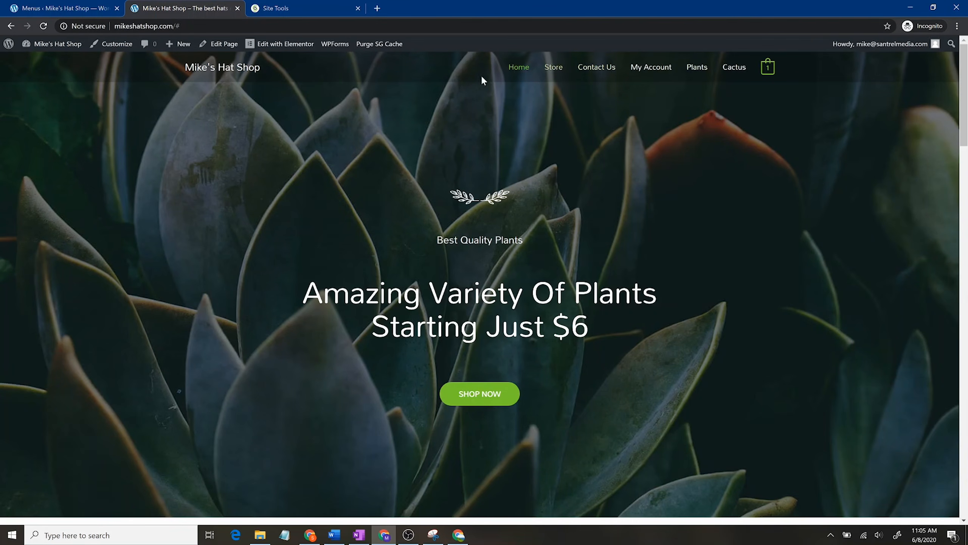
pyautogui.scroll(-4, 521, 398)
pyautogui.scroll(-20, 521, 398)
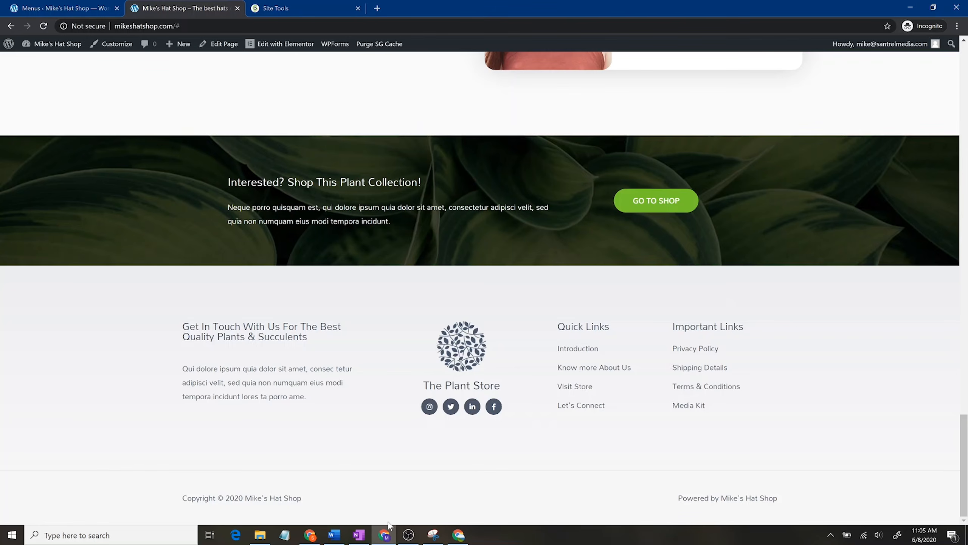
pyautogui.click(103, 5)
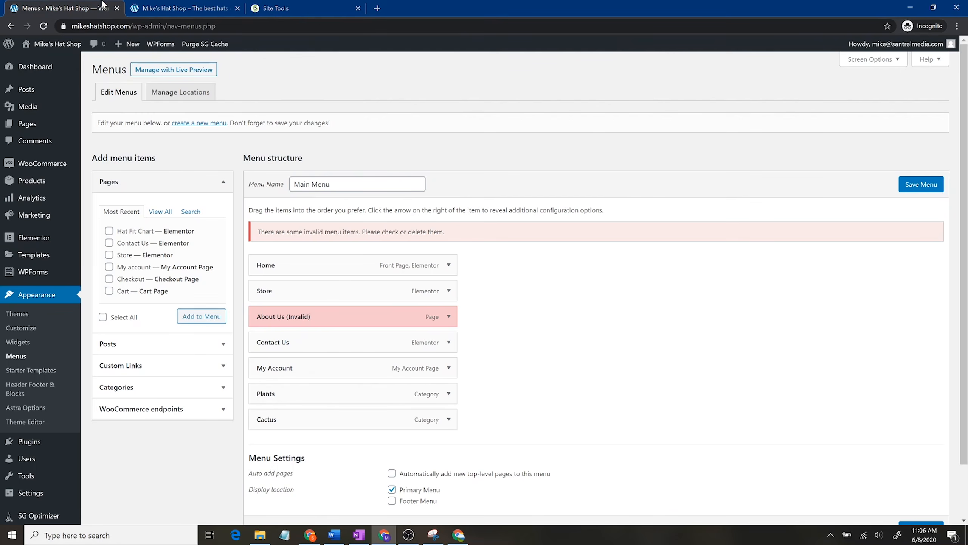
# Step: Remove the invalid About Us item and add the Hat Fit Chart page to the menu
pyautogui.click(449, 317)
pyautogui.click(266, 409)
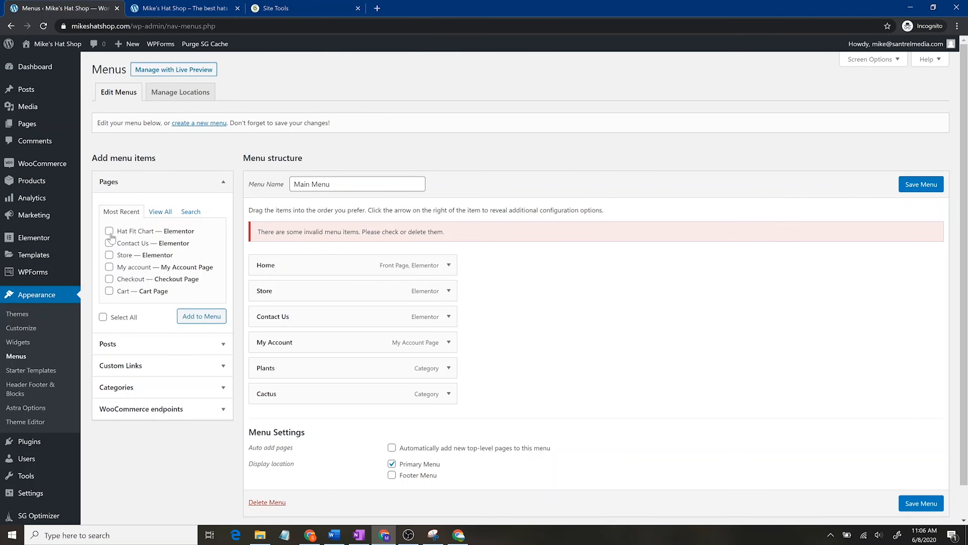
pyautogui.click(209, 324)
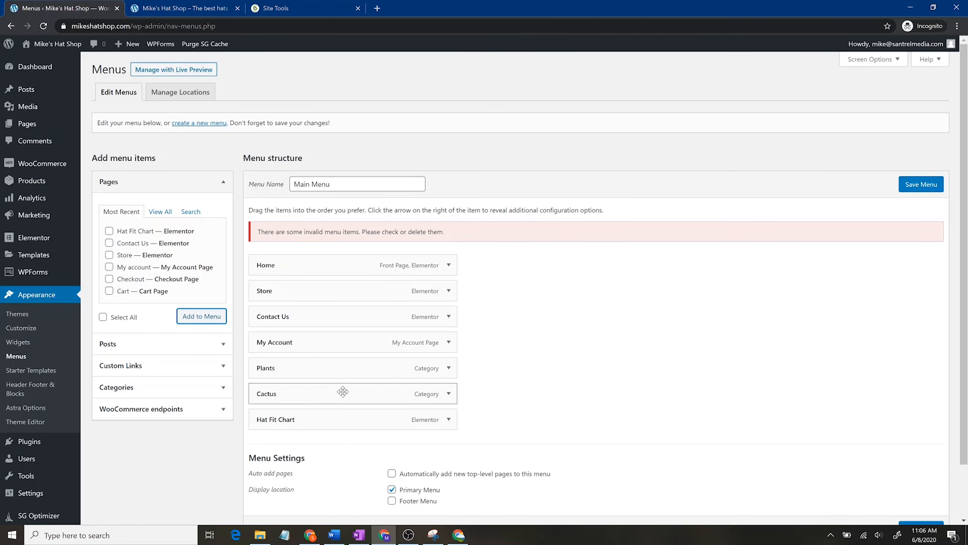
# Step: Move Hat Fit Chart below Store and nest Plants and Cactus under Store
pyautogui.moveTo(343, 425); pyautogui.dragTo(331, 317)
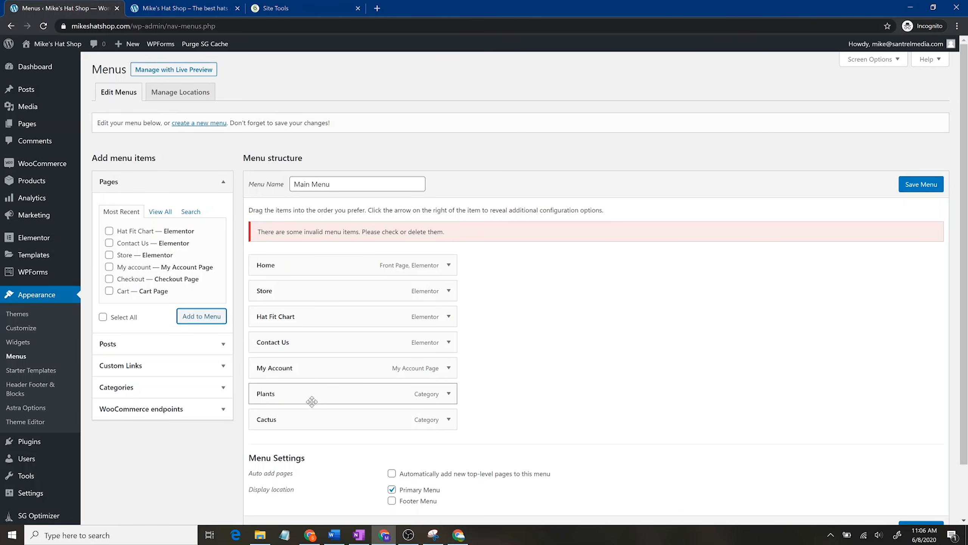
pyautogui.moveTo(311, 398); pyautogui.dragTo(299, 318)
pyautogui.moveTo(283, 426); pyautogui.dragTo(305, 342)
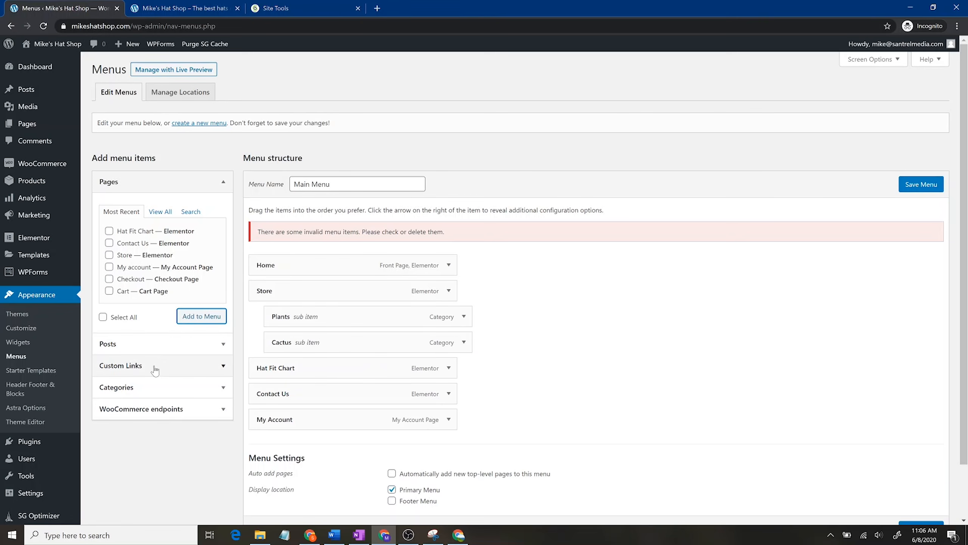
# Step: Browse the Posts, Custom Links and Categories panels for items to add to the menu
pyautogui.click(185, 342)
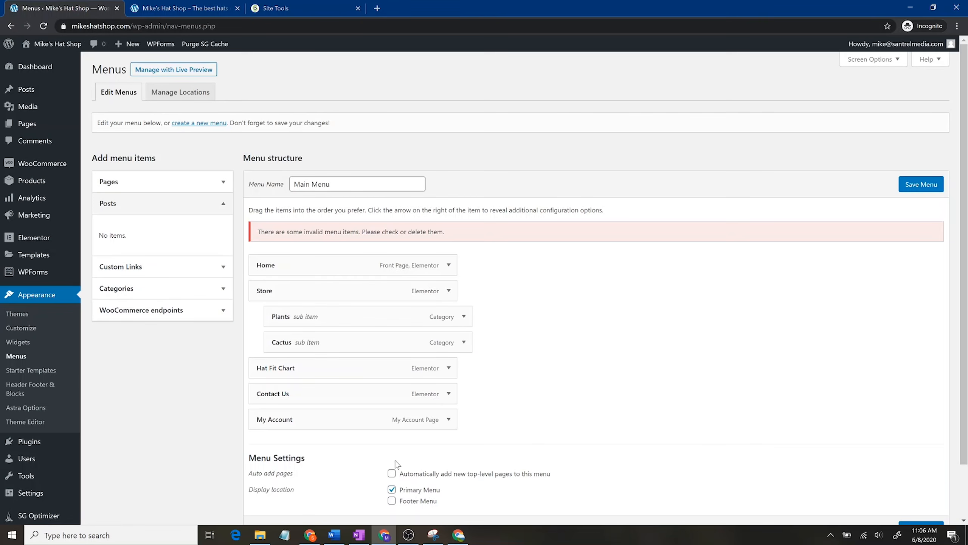
pyautogui.click(176, 266)
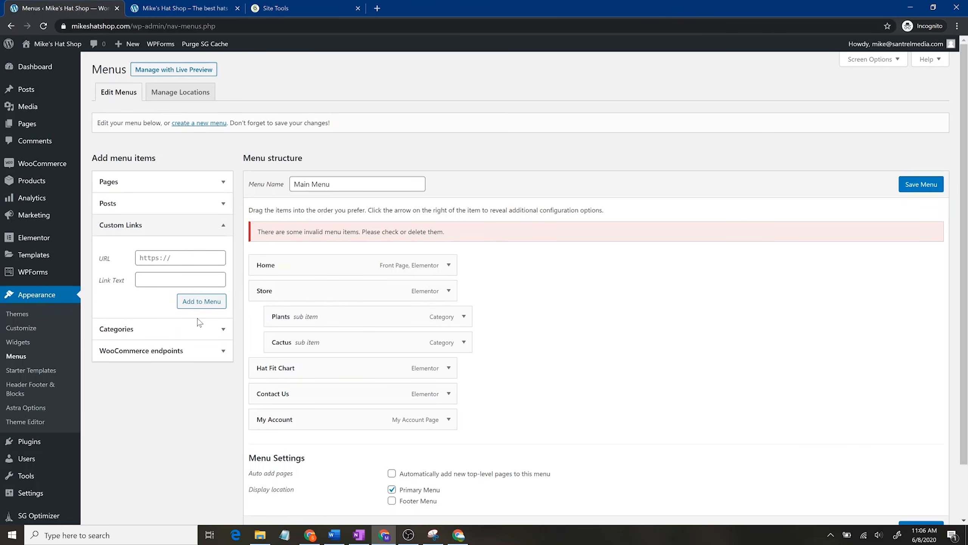
pyautogui.click(131, 335)
pyautogui.click(155, 276)
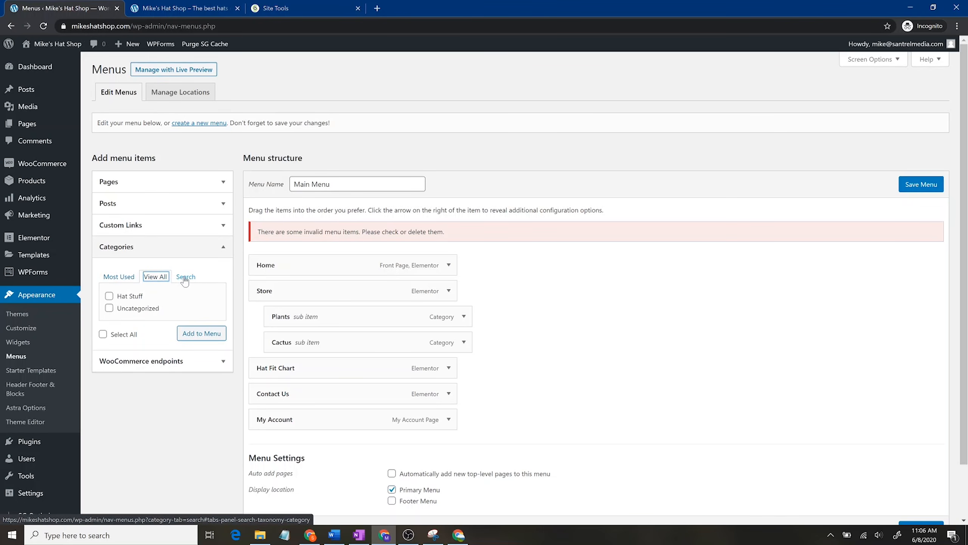
pyautogui.click(186, 278)
# Step: Add the Orders WooCommerce endpoint to the Main Menu and view the live shop
pyautogui.click(160, 333)
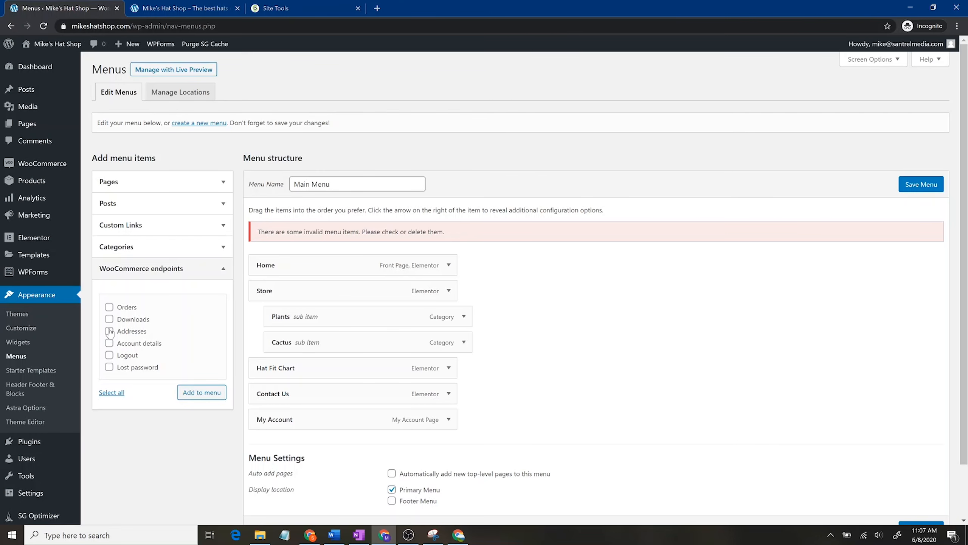
pyautogui.click(109, 308)
pyautogui.click(109, 320)
pyautogui.click(199, 395)
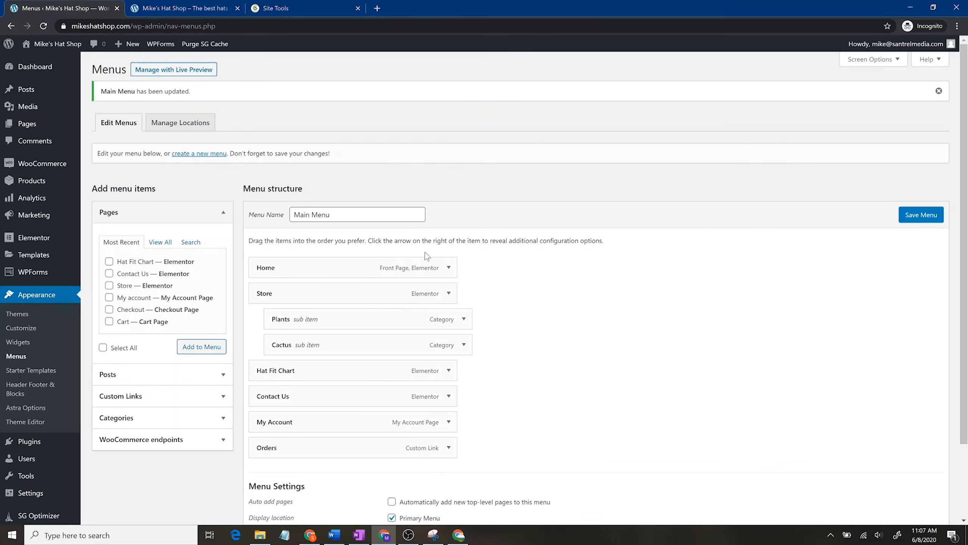
pyautogui.click(183, 8)
pyautogui.scroll(20, 234, 194)
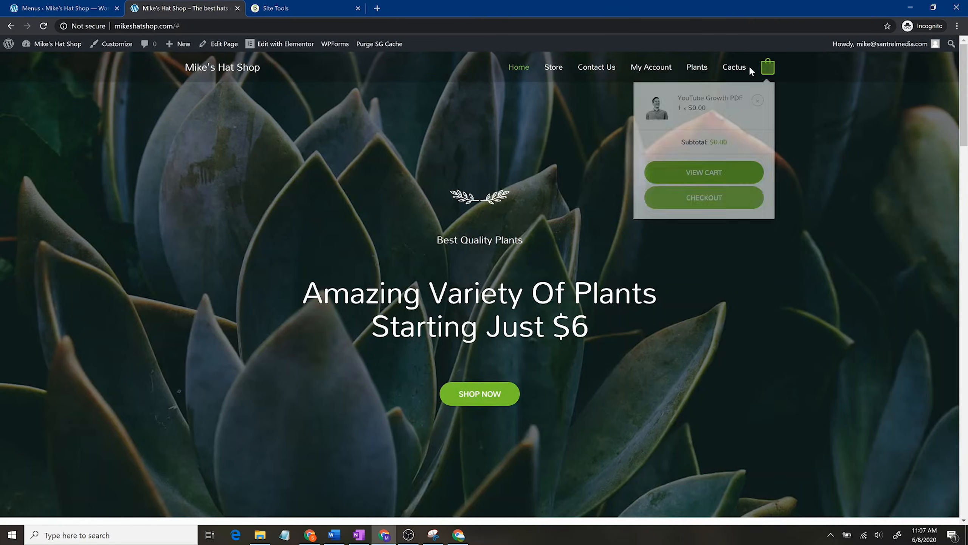
# Step: Reload the live homepage to see the updated header menu
pyautogui.click(43, 26)
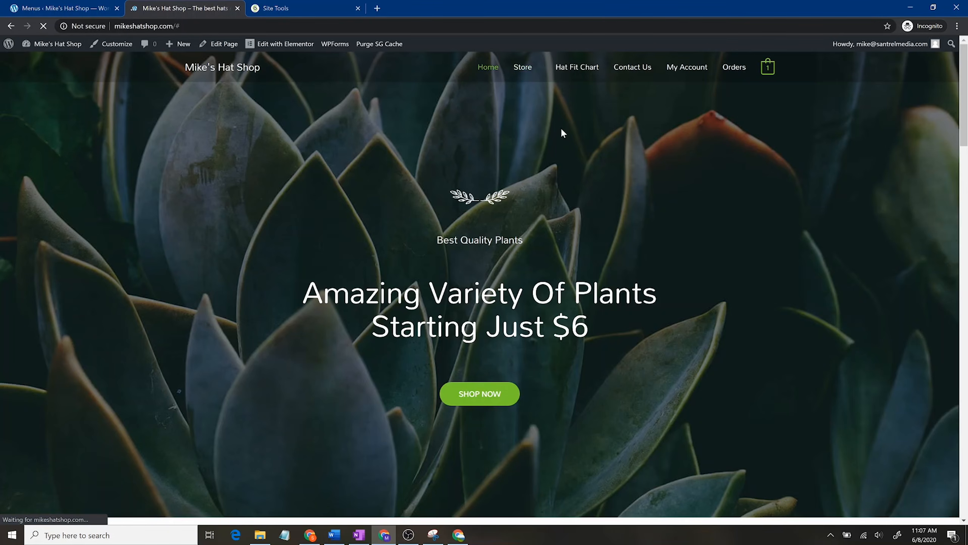
pyautogui.moveTo(536, 76)
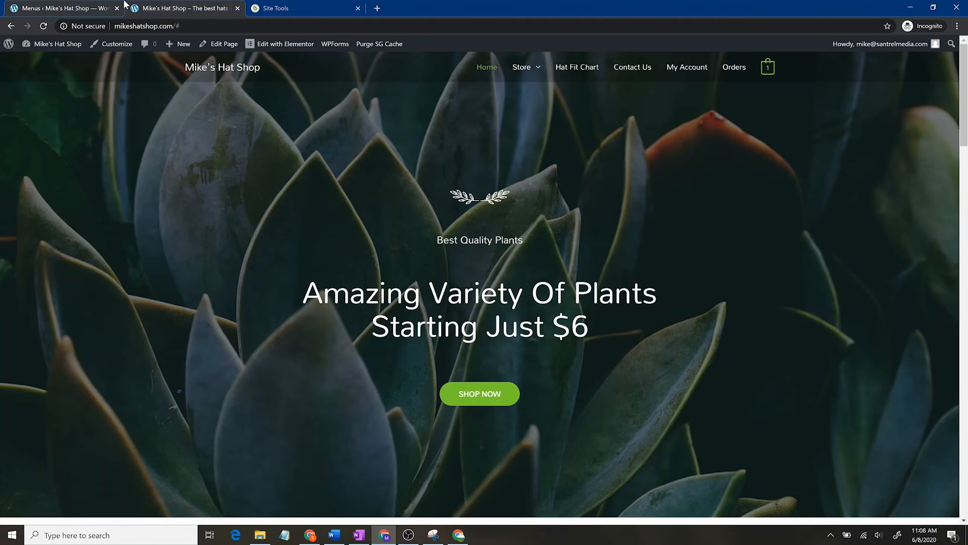
pyautogui.click(65, 8)
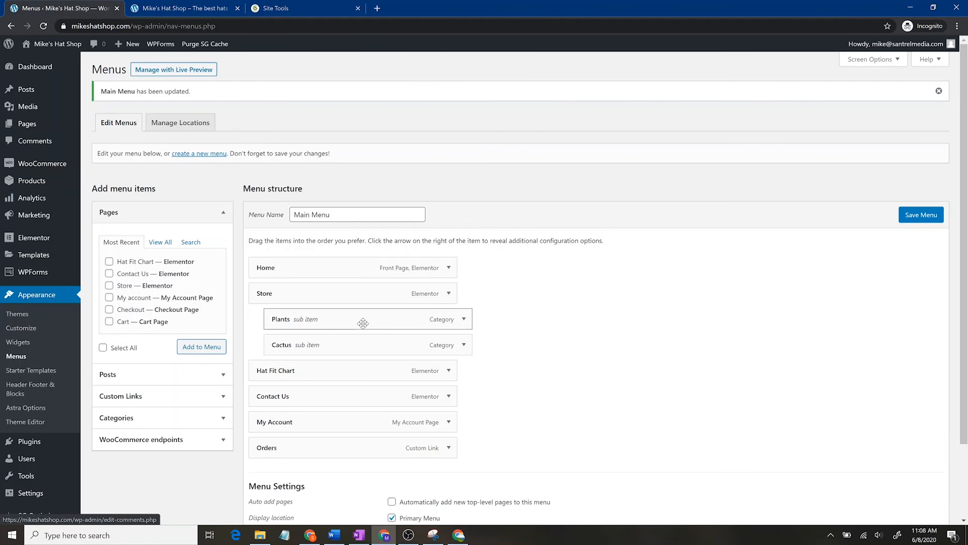
# Step: Open the Plants menu item's original category page from the menu editor
pyautogui.click(462, 320)
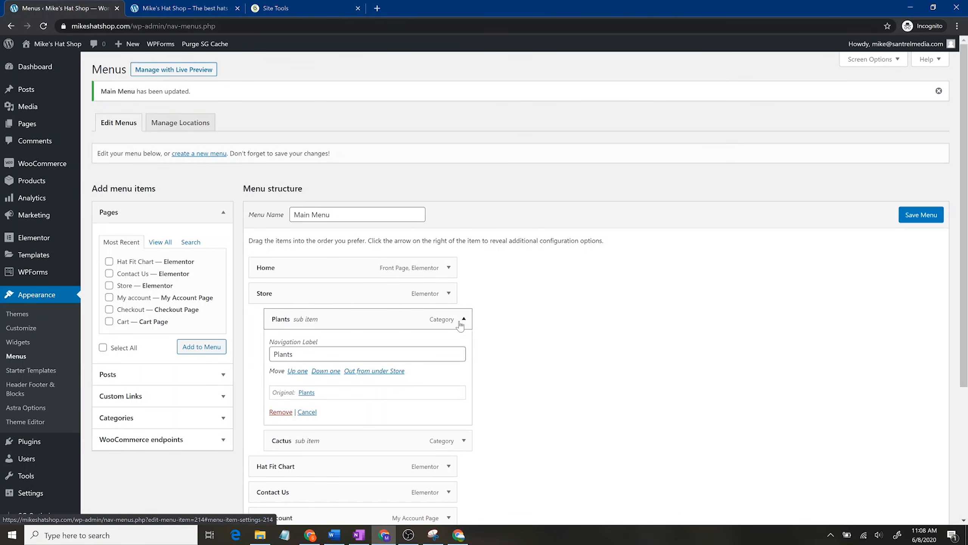
pyautogui.click(307, 392)
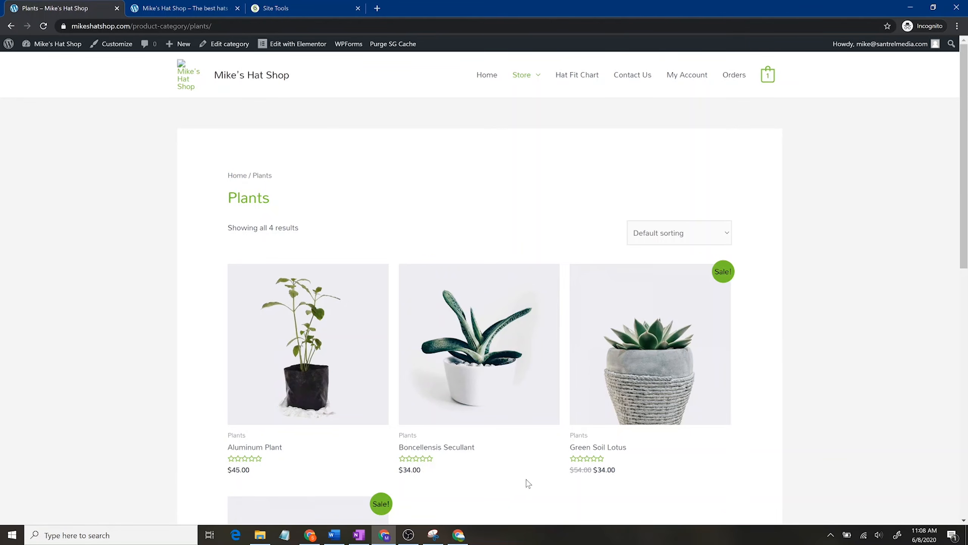
pyautogui.scroll(-4, 510, 400)
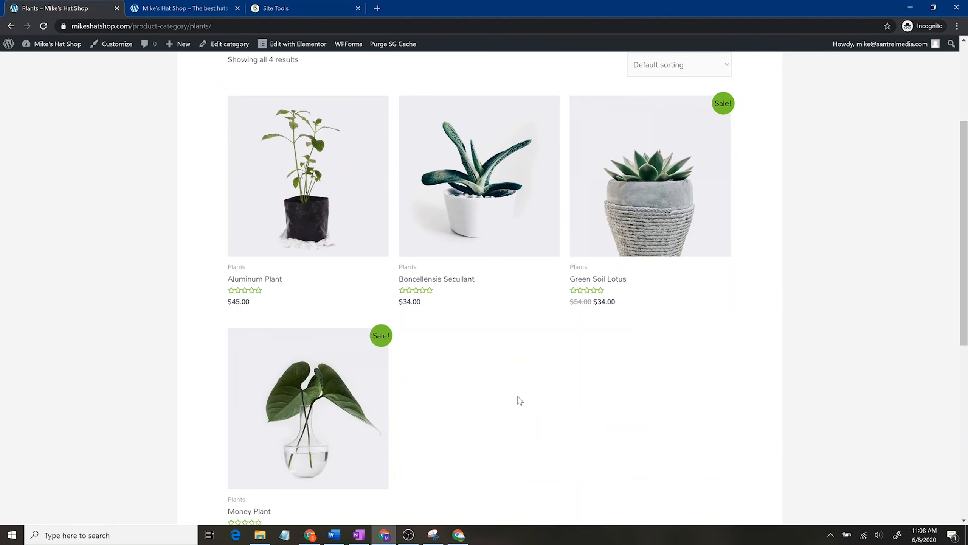
pyautogui.scroll(4, 436, 370)
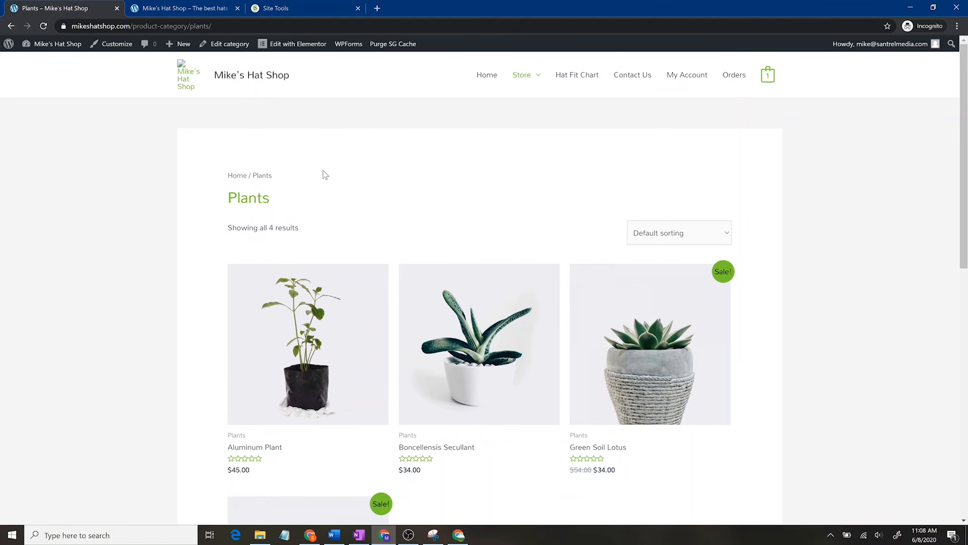
# Step: From the Store page, open the T-Shirt product and then its Clothing category
pyautogui.moveTo(529, 78)
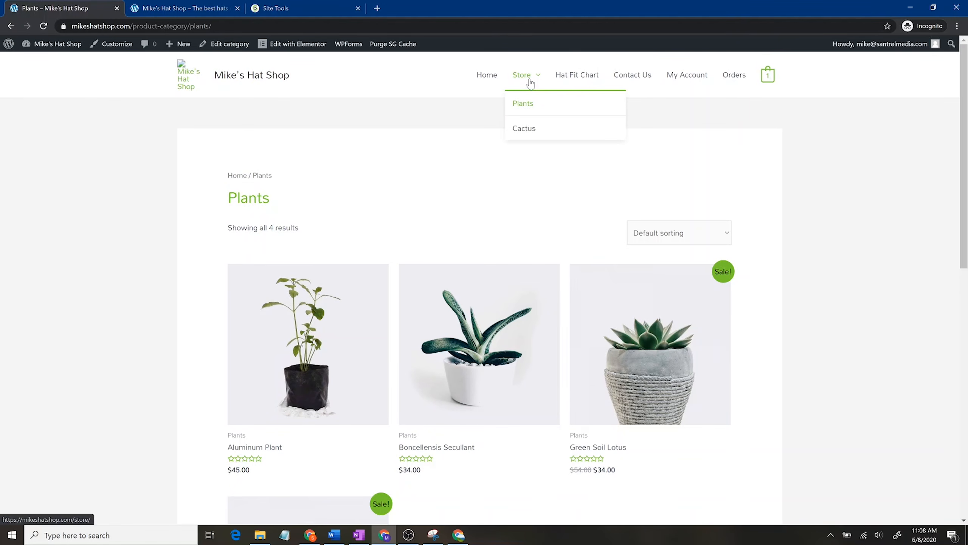
pyautogui.click(529, 81)
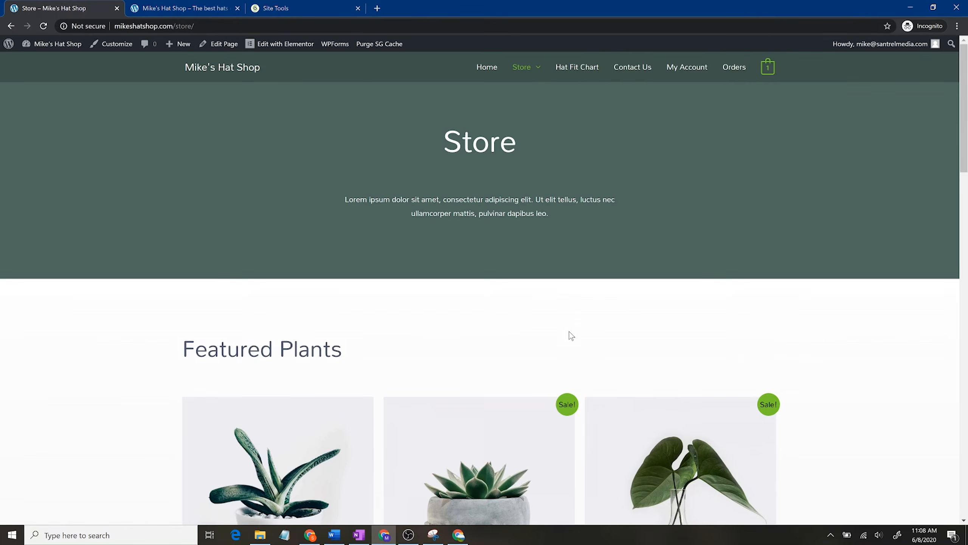
pyautogui.scroll(-12, 571, 334)
pyautogui.scroll(-4, 675, 375)
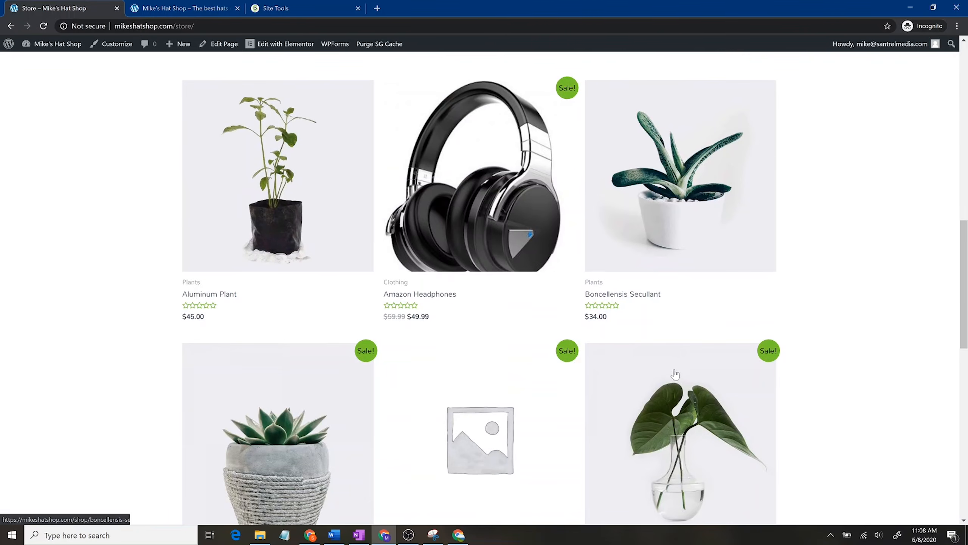
pyautogui.scroll(-4, 511, 281)
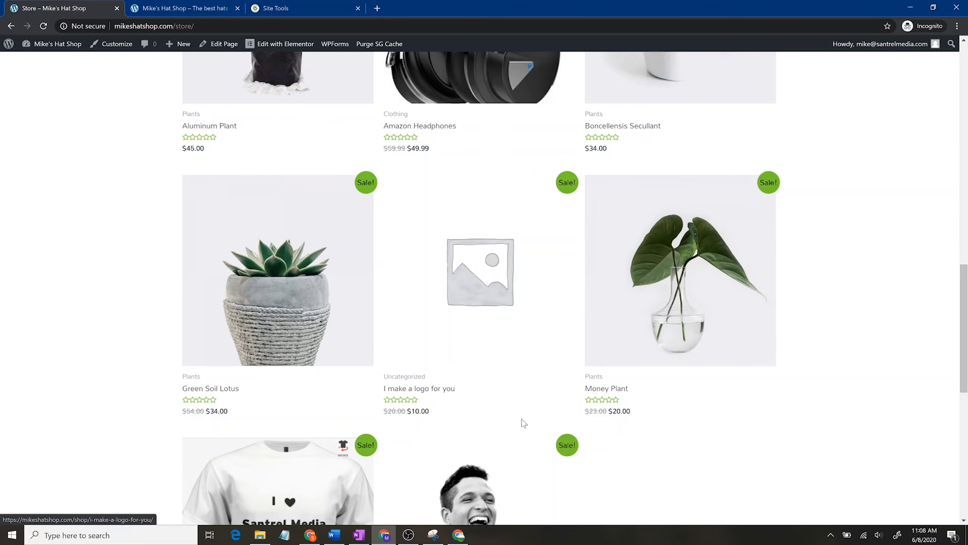
pyautogui.scroll(-4, 526, 417)
pyautogui.click(249, 372)
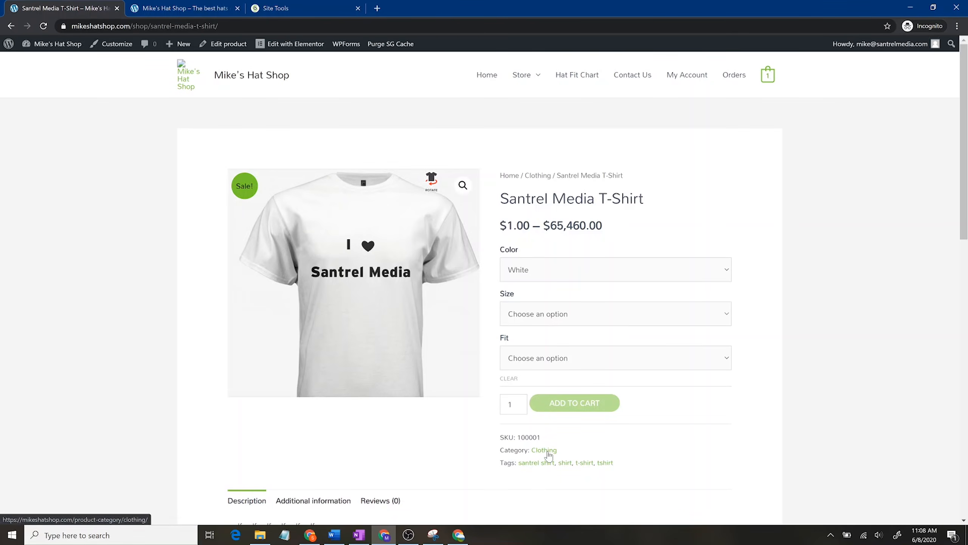
pyautogui.click(544, 451)
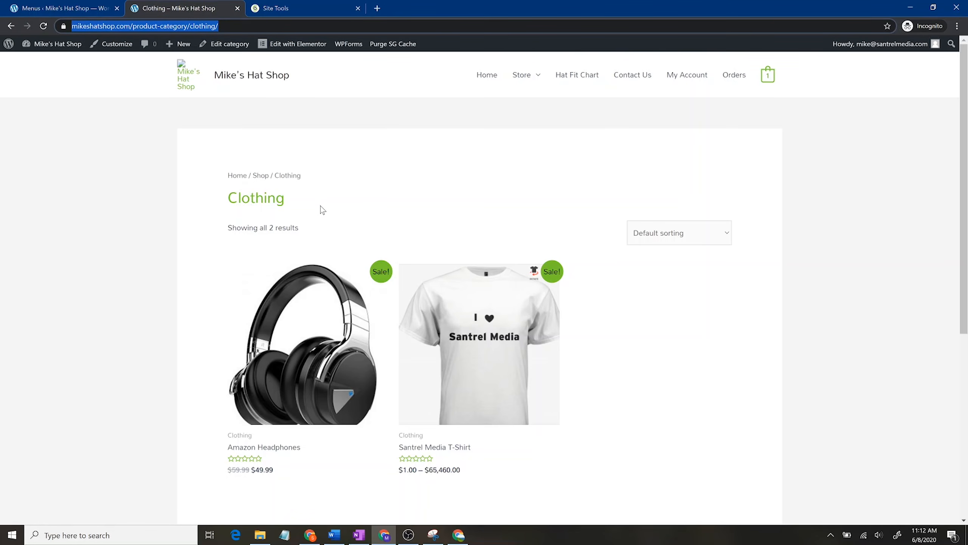
# Step: Add a custom link with the pasted Clothing category URL to the main menu
pyautogui.click(84, 5)
pyautogui.click(176, 194)
pyautogui.hotkey('ctrl', 'v')
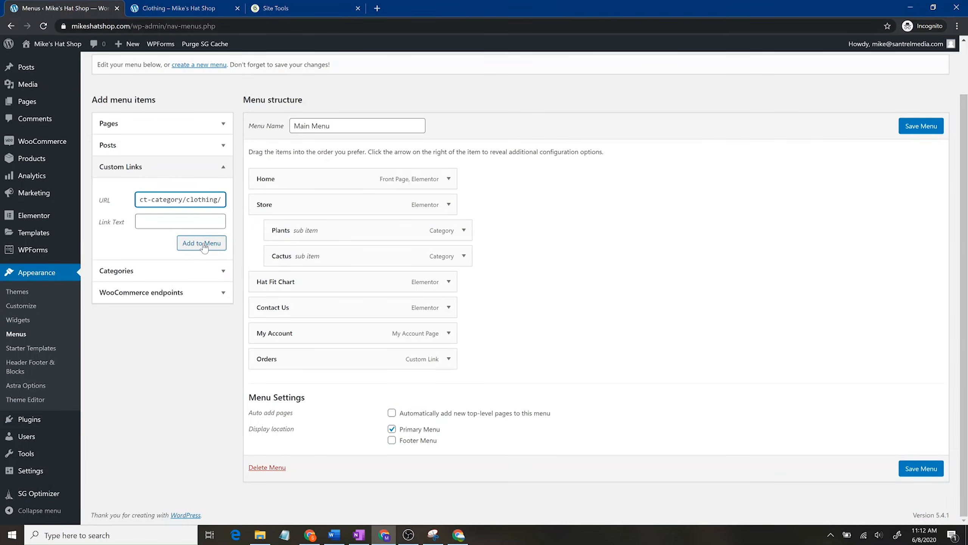
pyautogui.press('Tab')
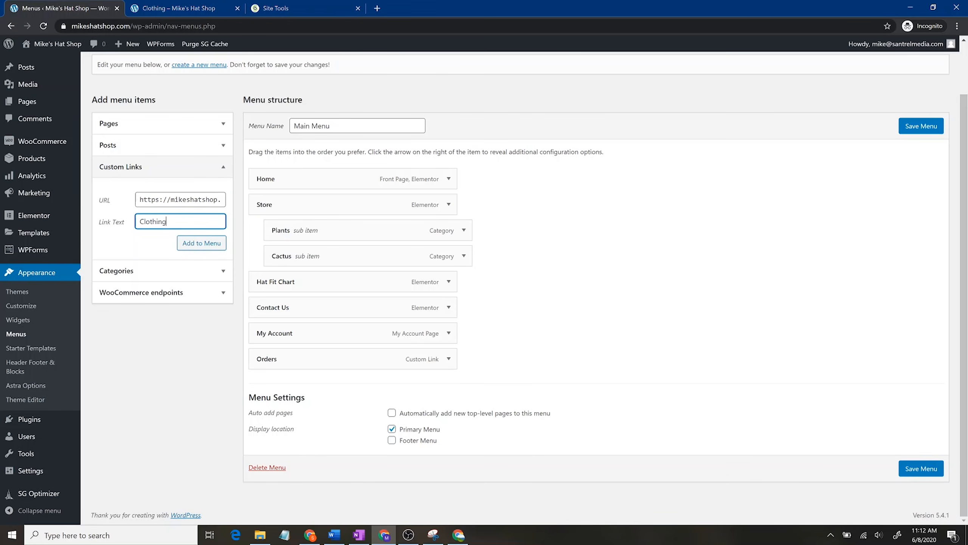
pyautogui.click(199, 247)
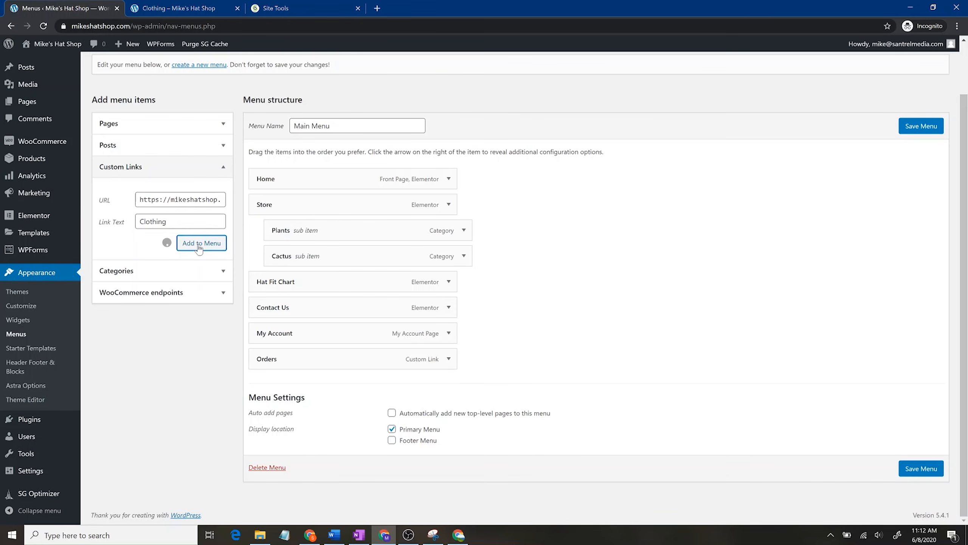
# Step: Nest Clothing under Store after Cactus and save the main menu
pyautogui.moveTo(338, 386); pyautogui.dragTo(329, 281)
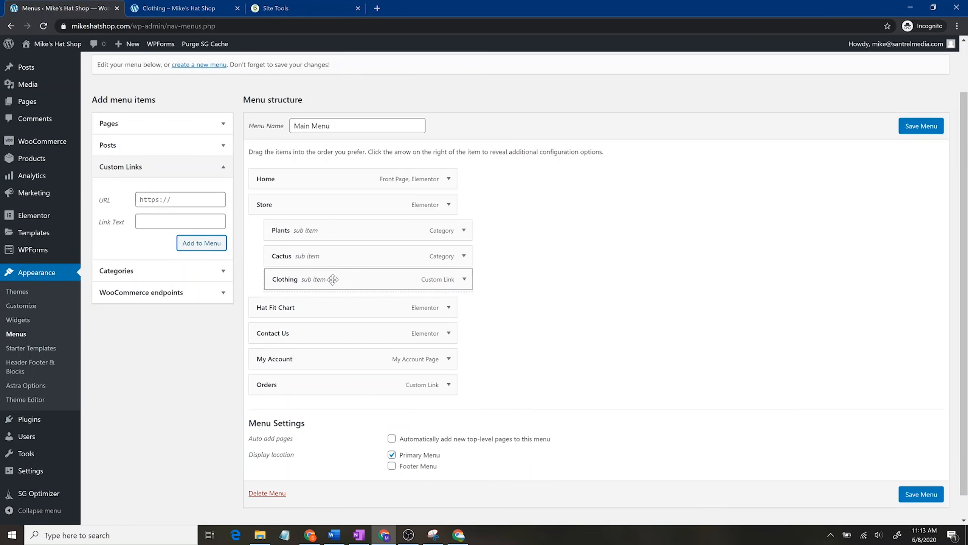
pyautogui.click(935, 494)
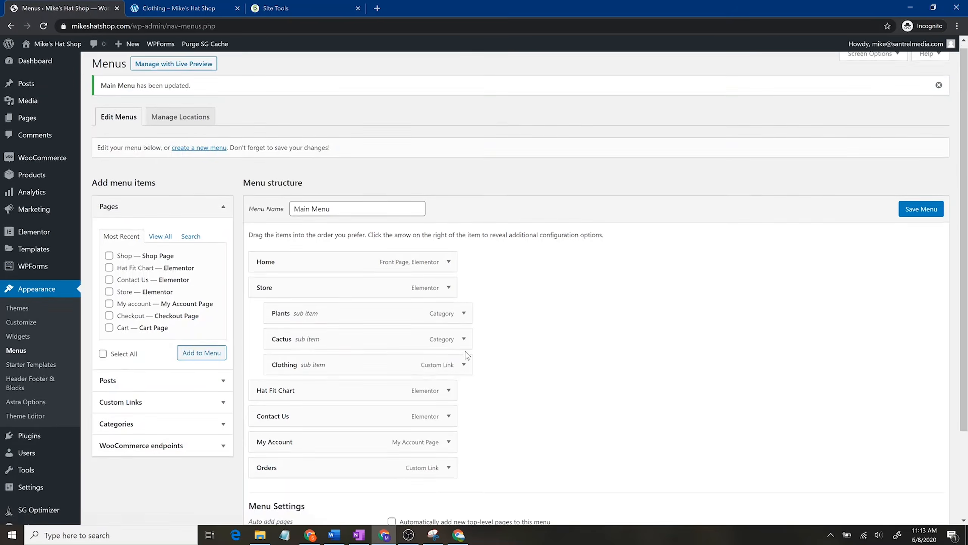
pyautogui.scroll(-3, 466, 352)
pyautogui.scroll(3, 850, 240)
pyautogui.click(206, 5)
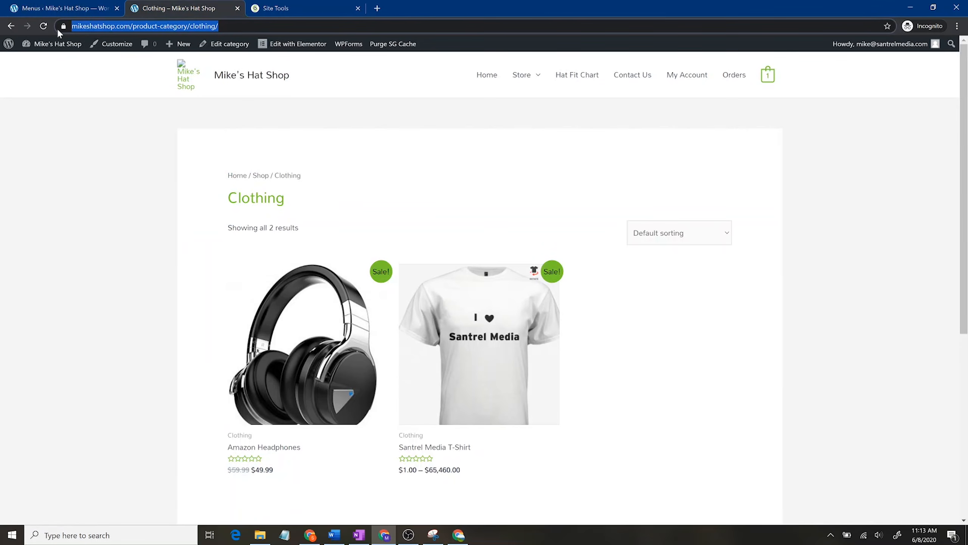
# Step: Reload the live Clothing page and open Clothing from the Store dropdown
pyautogui.click(44, 26)
pyautogui.moveTo(541, 83)
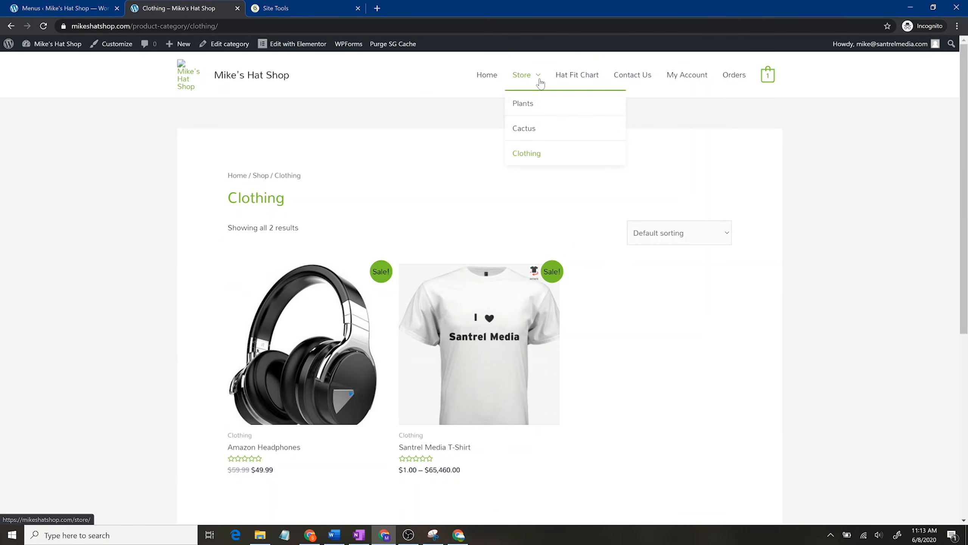
pyautogui.click(535, 160)
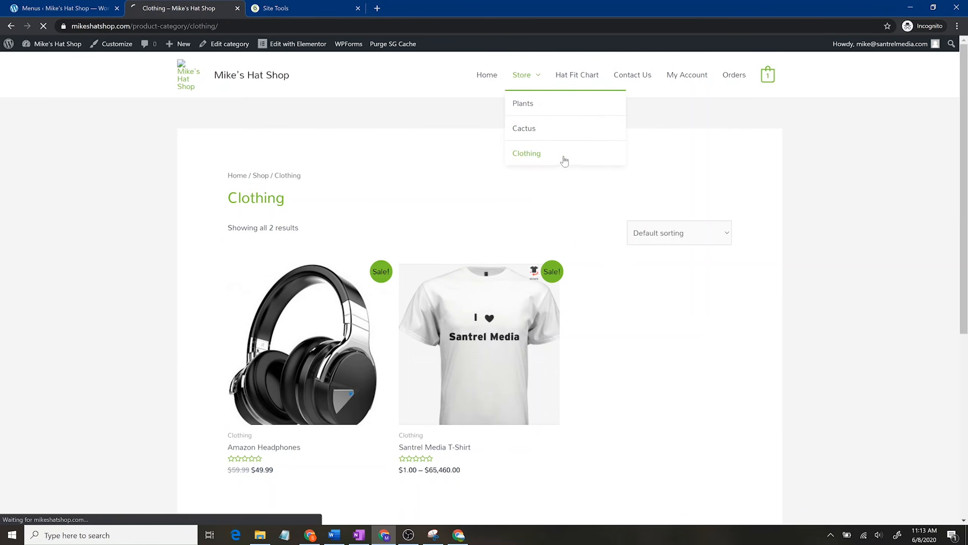
# Step: From the homepage, open Store > Clothing to confirm the new entry, then return to the menu editor
pyautogui.click(501, 78)
pyautogui.moveTo(527, 80)
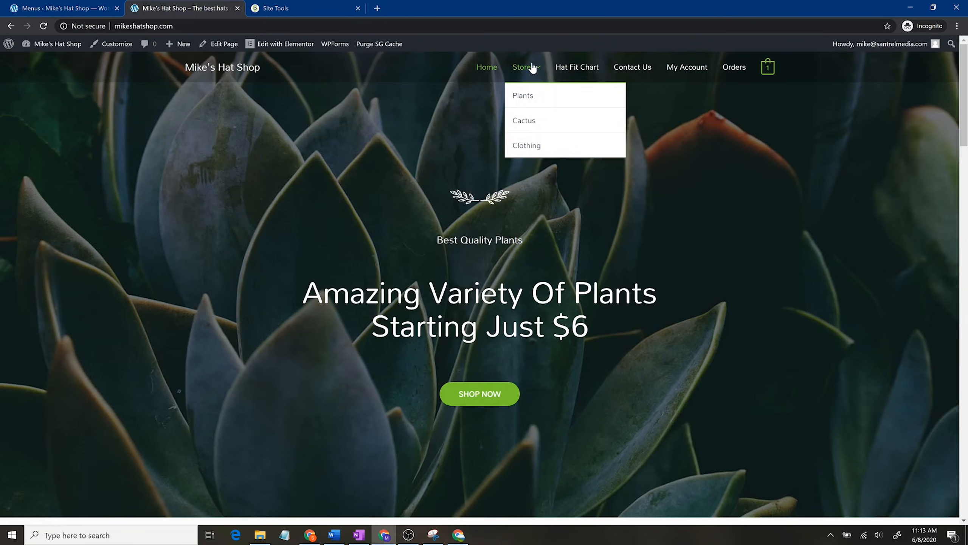
pyautogui.click(536, 149)
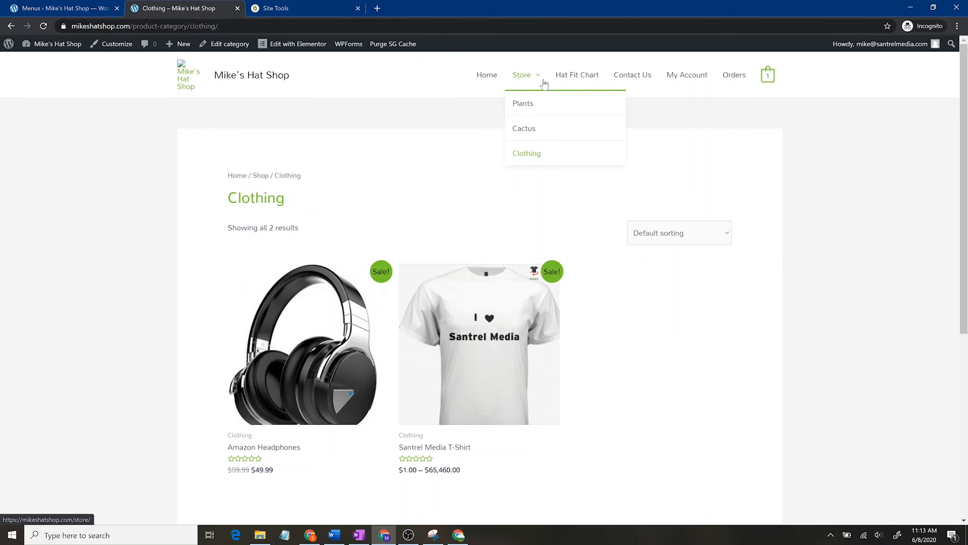
pyautogui.click(92, 6)
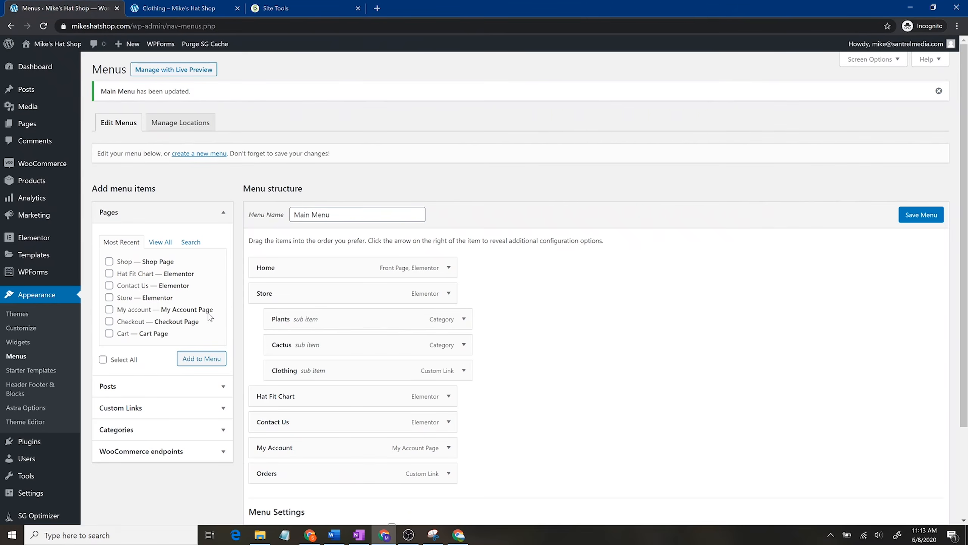
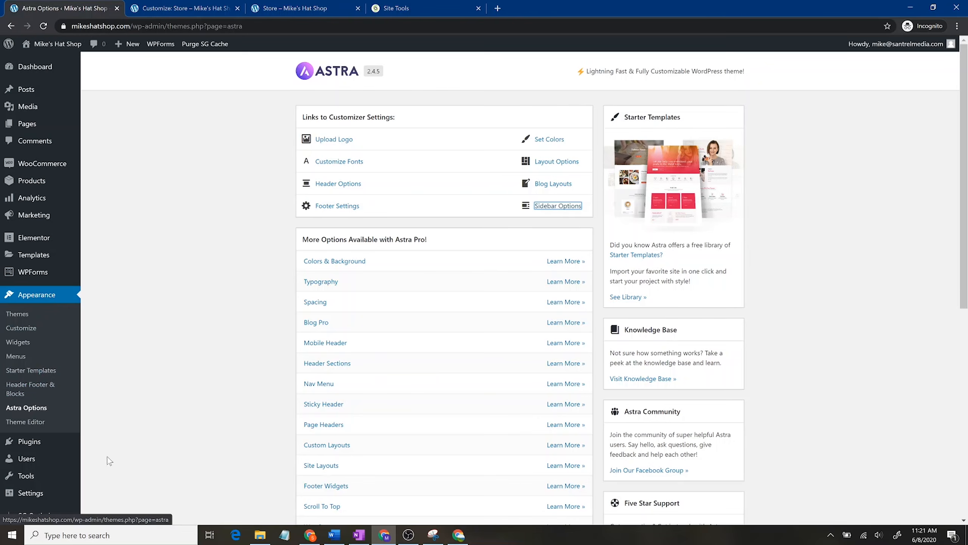
# Step: Open Sidebar Options from Astra Options and close the old 'Customize: Store' tab
pyautogui.click(564, 206)
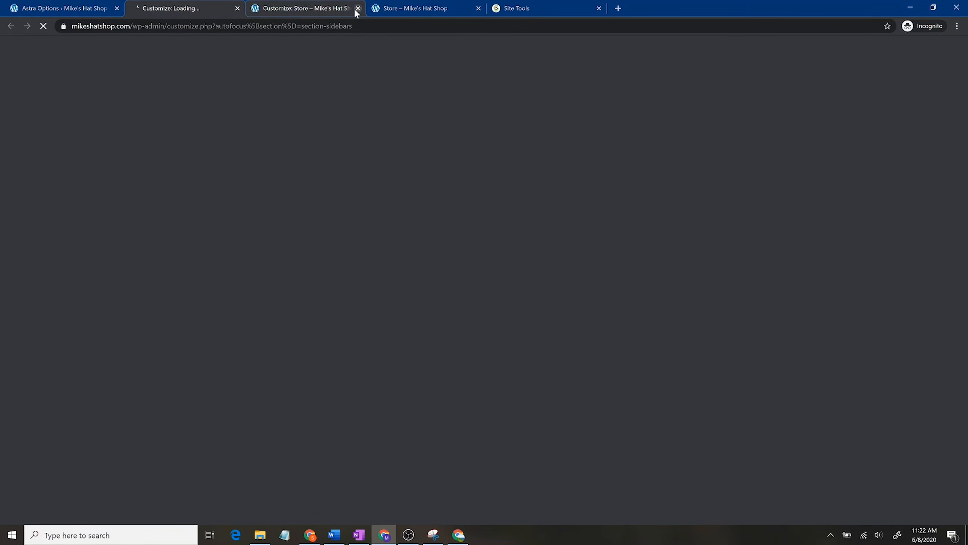
pyautogui.click(358, 8)
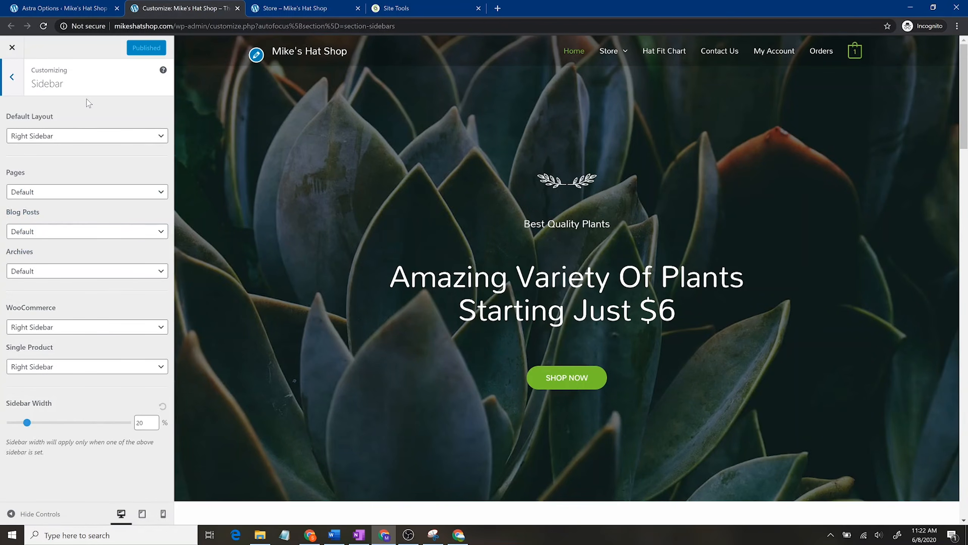
# Step: Set sidebar layouts: Left default, none on pages and blog posts, Left for WooCommerce, Right on single products
pyautogui.click(90, 138)
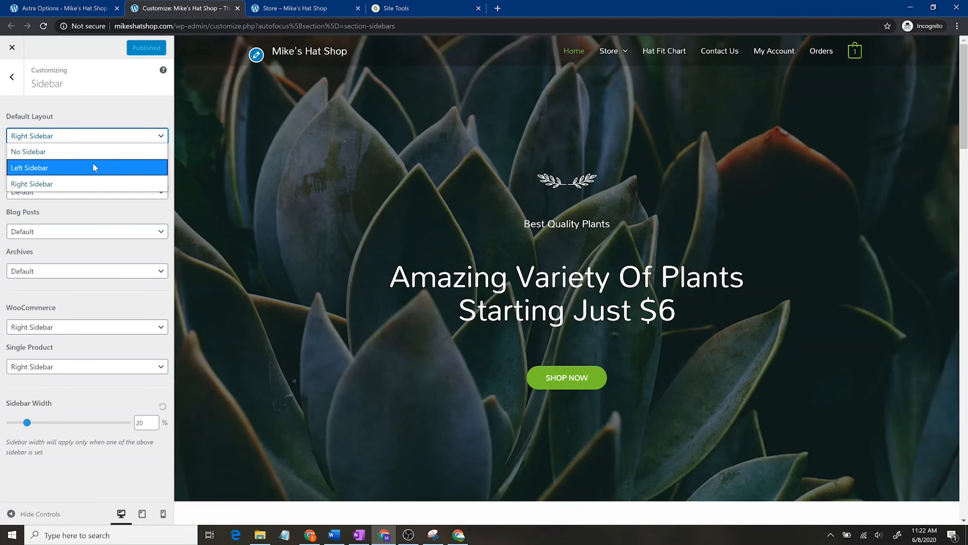
pyautogui.click(94, 166)
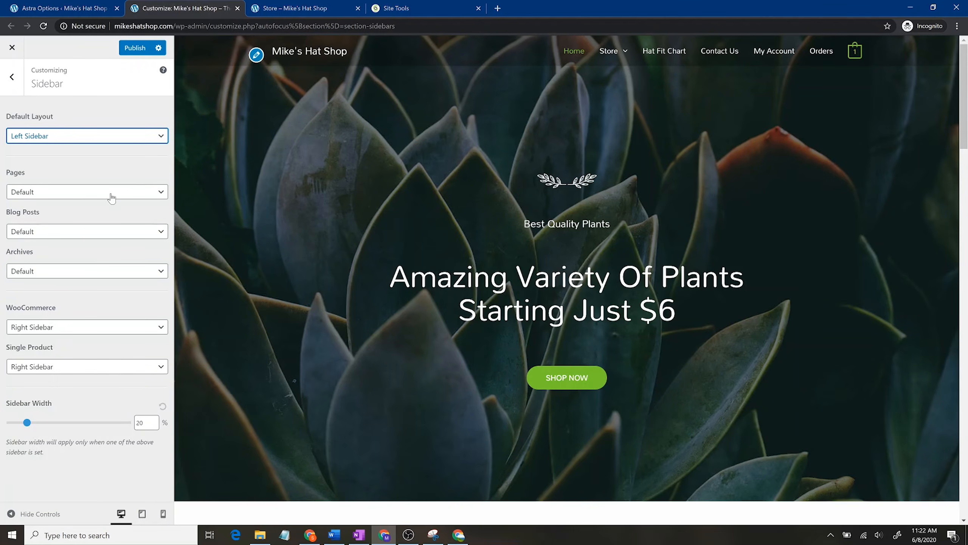
pyautogui.click(111, 198)
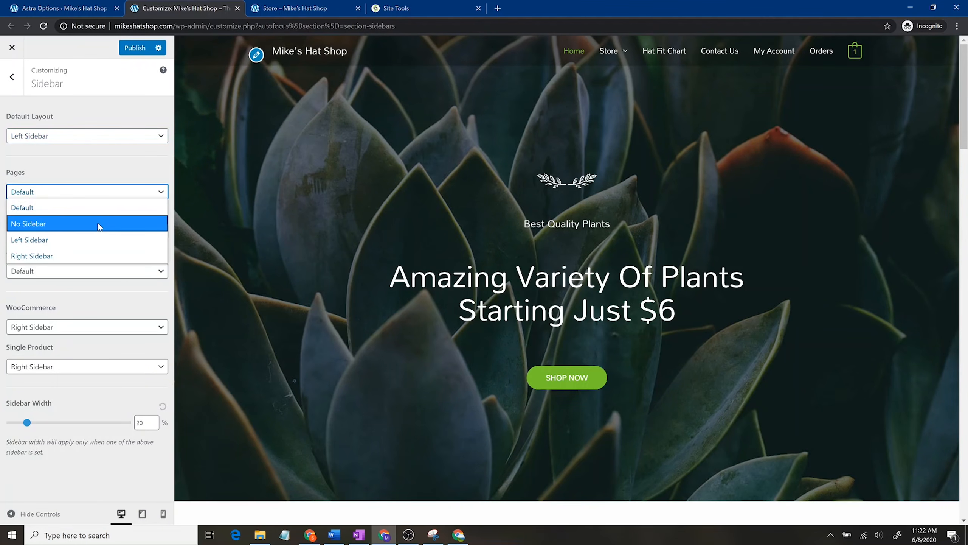
pyautogui.click(100, 229)
pyautogui.click(96, 235)
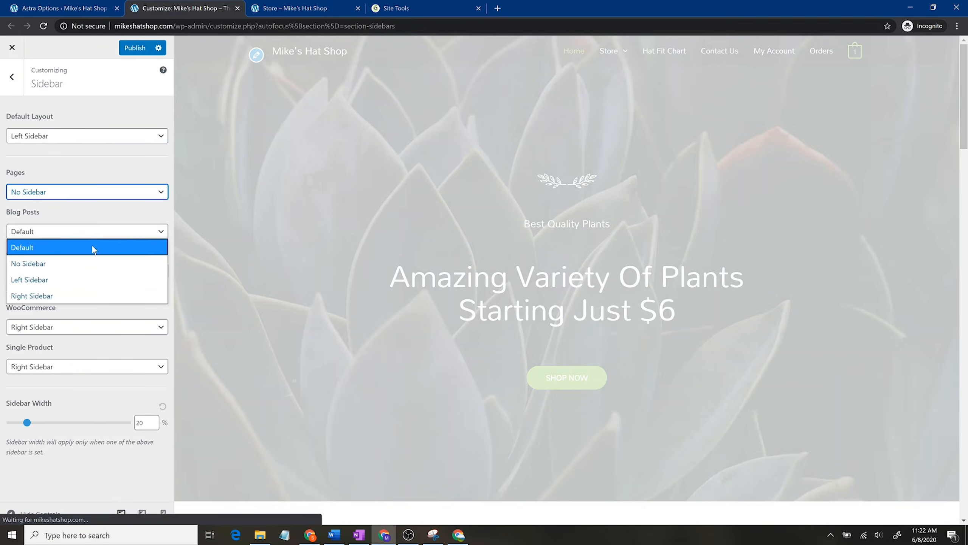
pyautogui.click(89, 268)
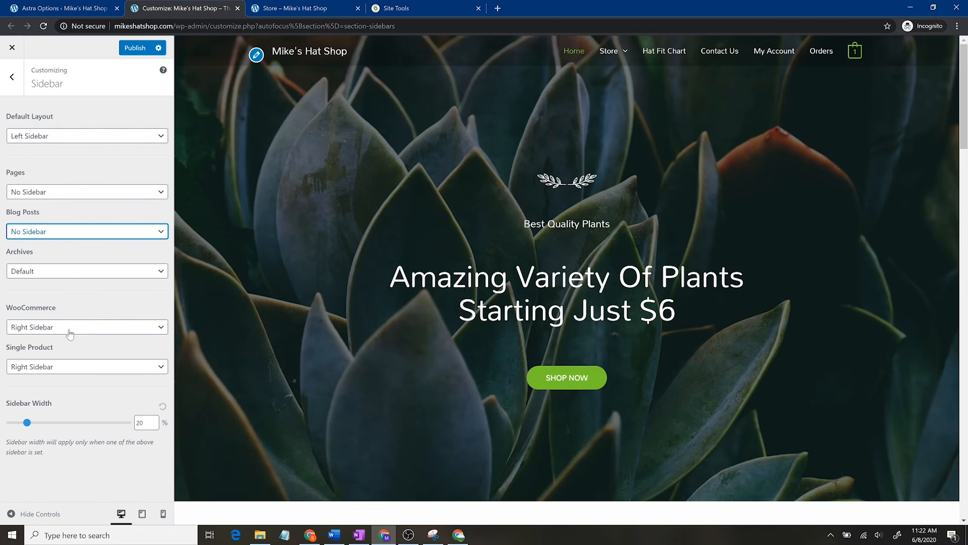
pyautogui.click(69, 334)
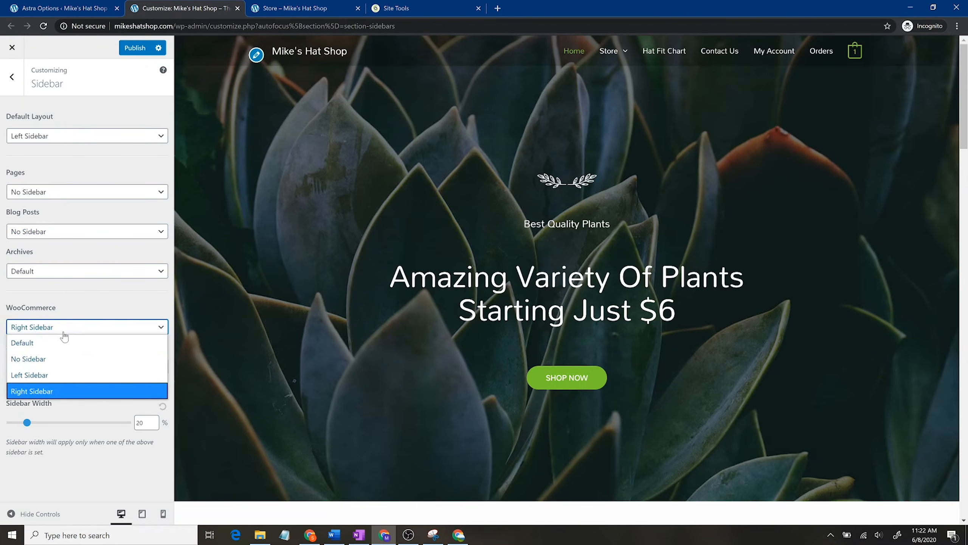
pyautogui.click(65, 373)
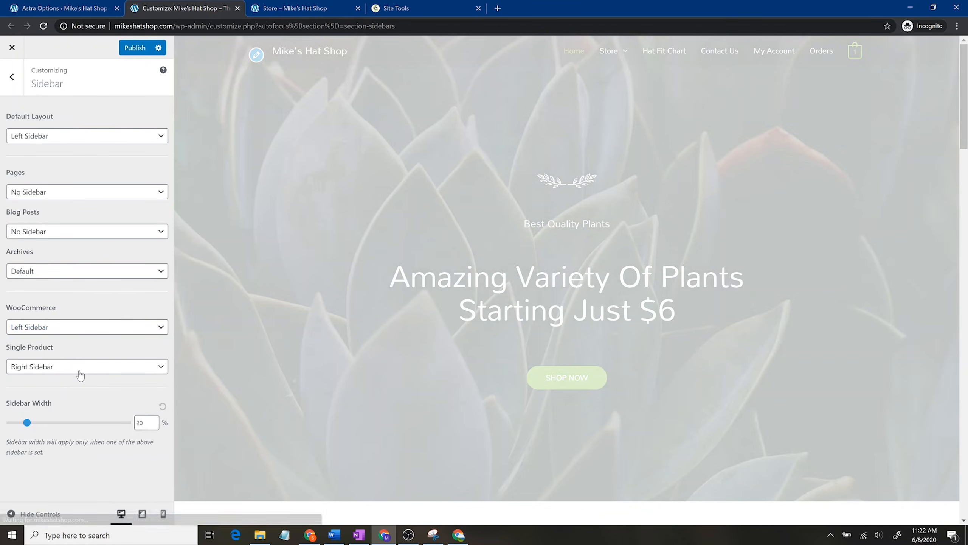
pyautogui.click(80, 371)
pyautogui.click(57, 431)
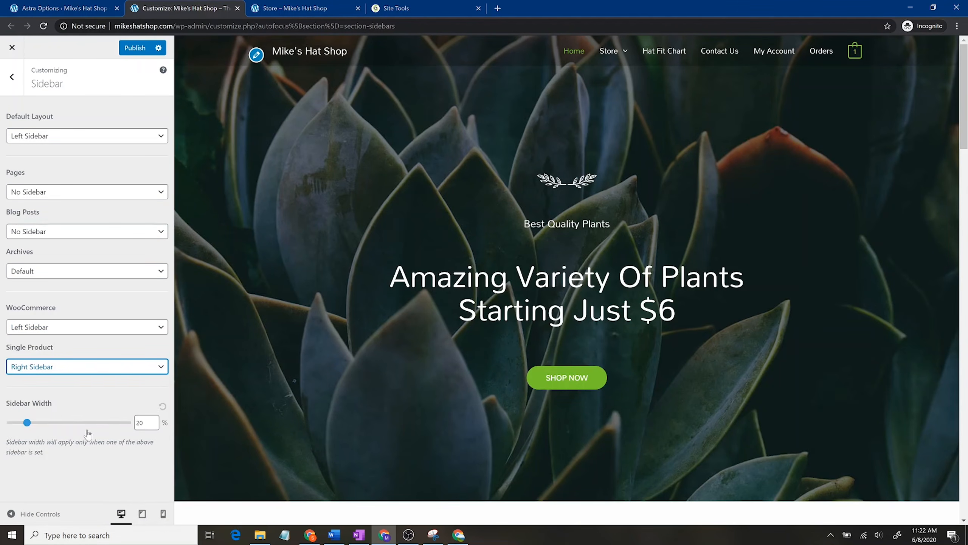
# Step: Set the sidebar width to 20 and publish the sidebar settings
pyautogui.moveTo(27, 424); pyautogui.dragTo(27, 429)
pyautogui.moveTo(146, 422); pyautogui.dragTo(117, 415)
pyautogui.press('BackSpace')
pyautogui.write('20')
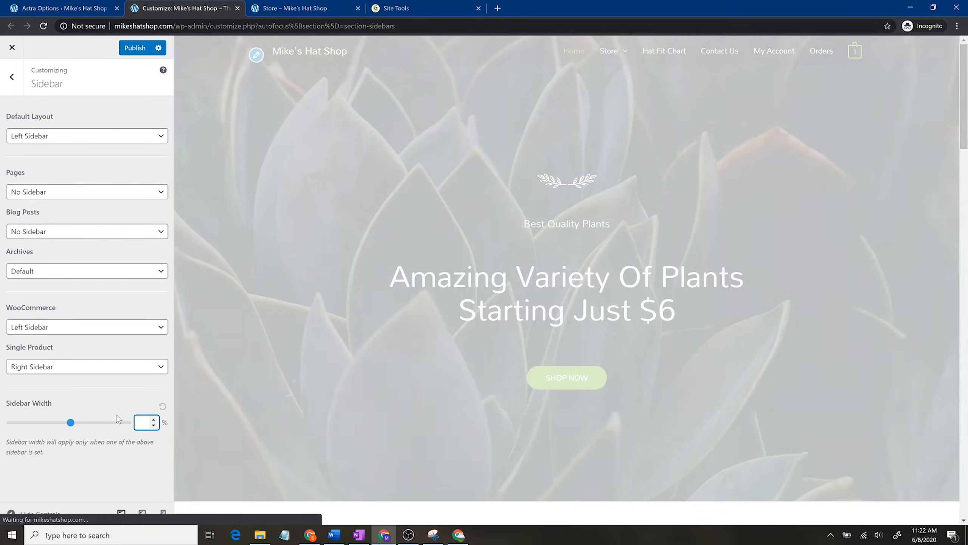
pyautogui.click(134, 49)
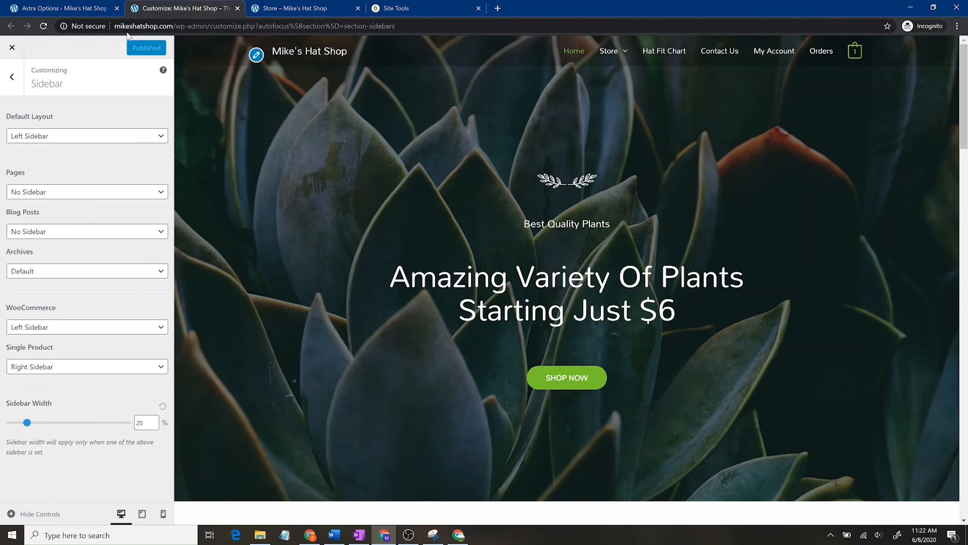
pyautogui.click(89, 3)
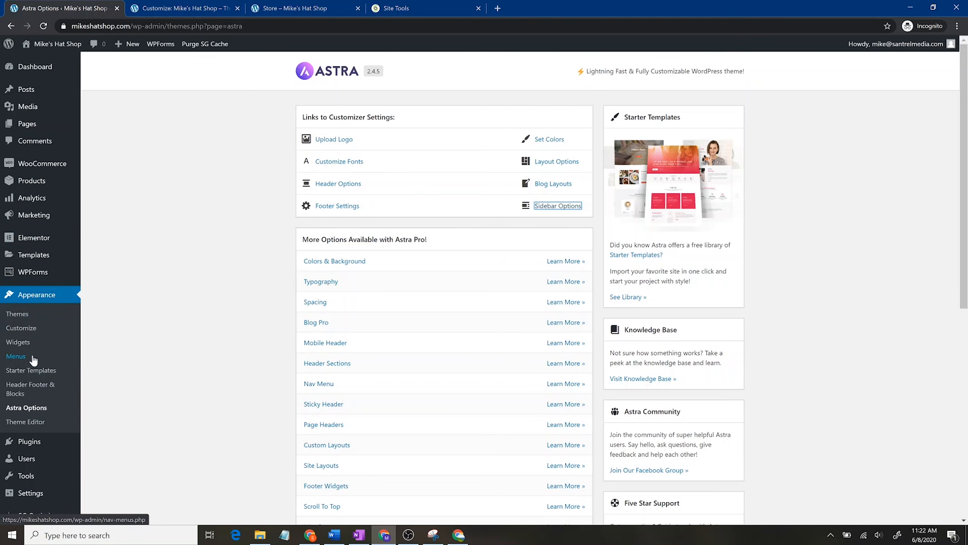
# Step: Add the Product Categories widget to the Product Sidebar on the Widgets page
pyautogui.click(23, 343)
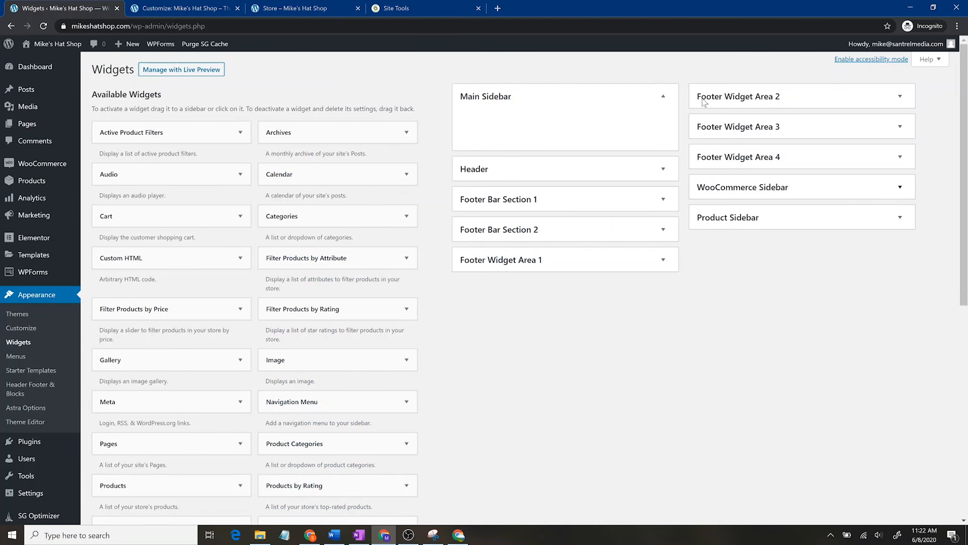
pyautogui.click(832, 194)
pyautogui.click(834, 268)
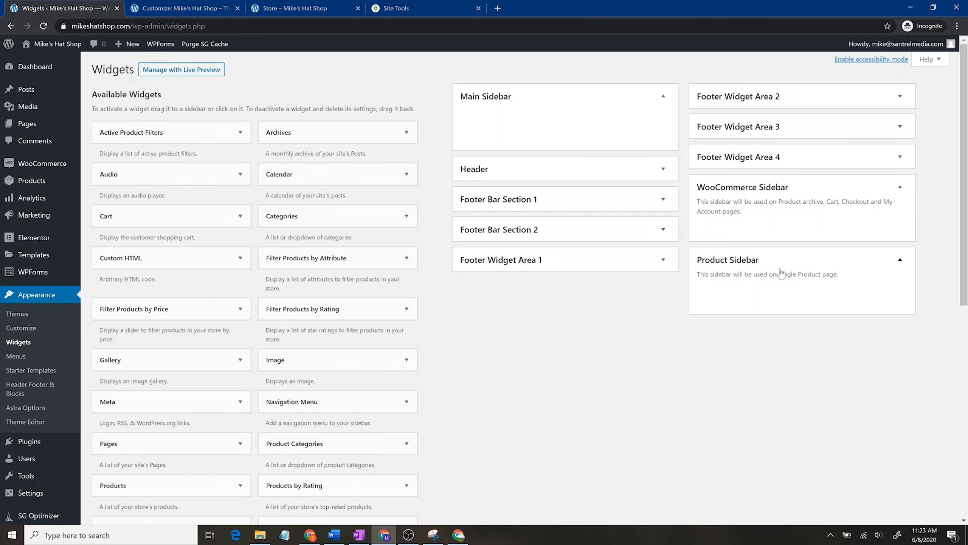
pyautogui.moveTo(271, 442); pyautogui.dragTo(742, 295)
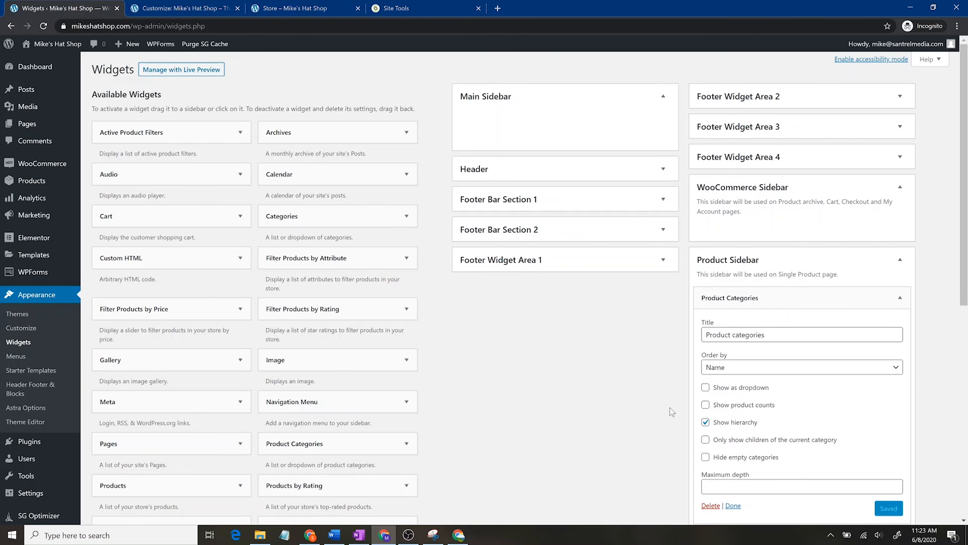
pyautogui.scroll(-4, 639, 430)
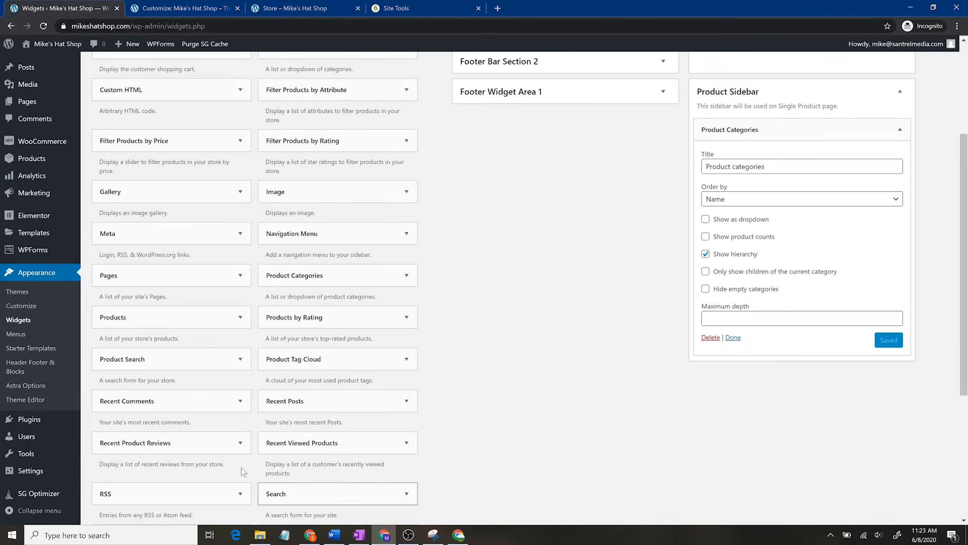
# Step: Add Recent Product Reviews to the Product Sidebar, showing 3 reviews, and save it
pyautogui.moveTo(154, 443); pyautogui.dragTo(705, 378)
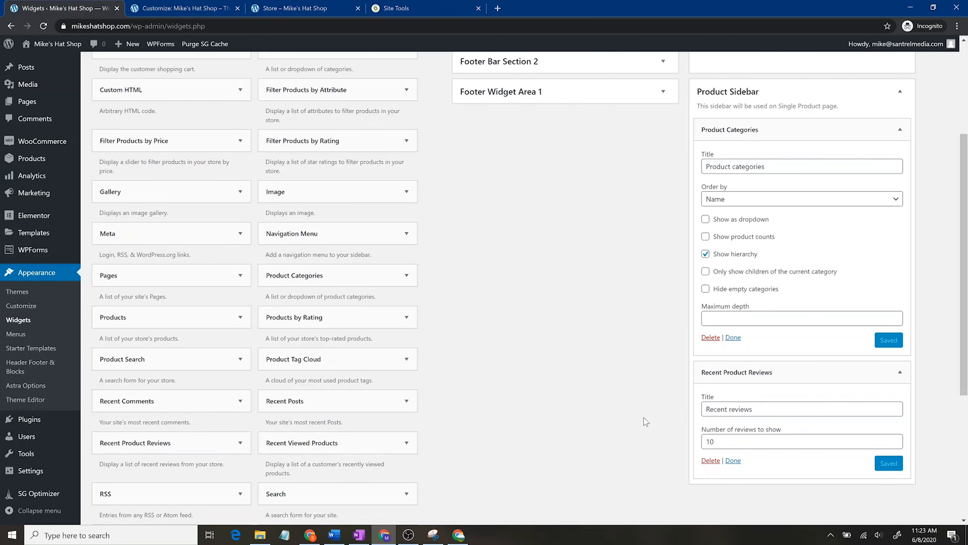
pyautogui.moveTo(734, 441); pyautogui.dragTo(660, 435)
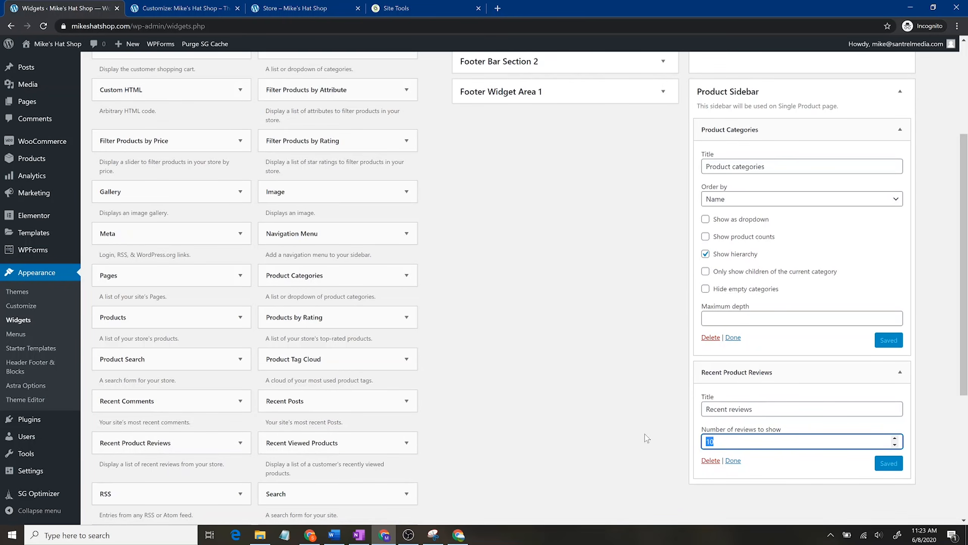
pyautogui.write('3')
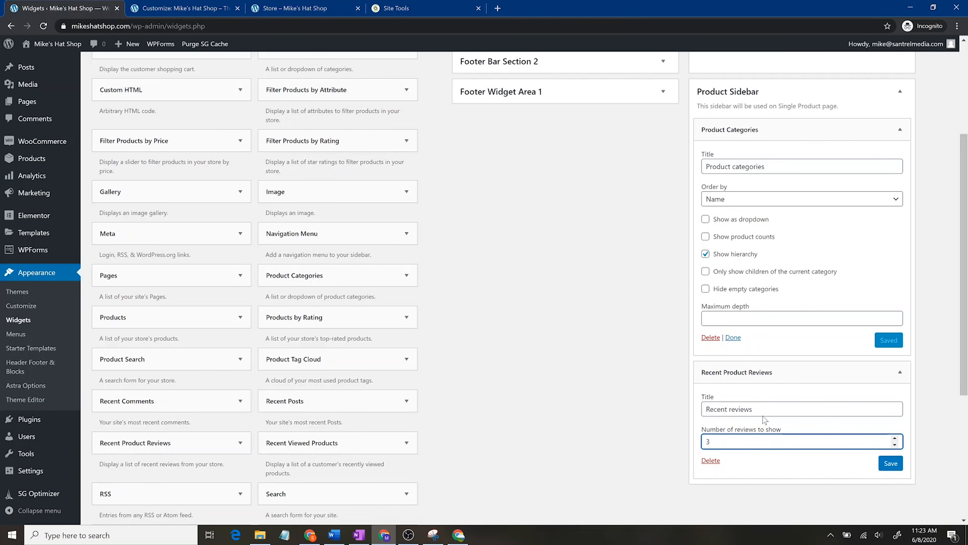
pyautogui.click(884, 468)
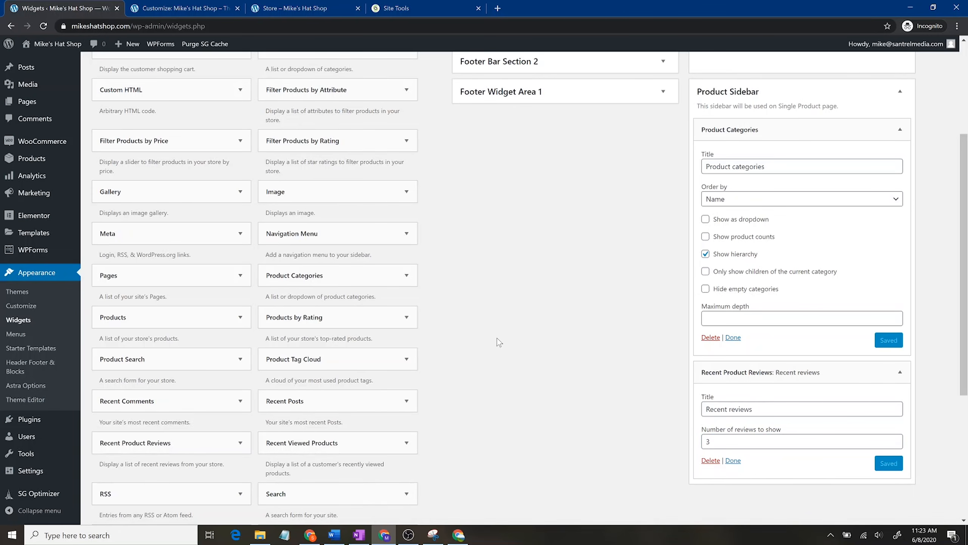
# Step: Add Filter Products by Price to the WooCommerce Sidebar
pyautogui.scroll(5, 607, 307)
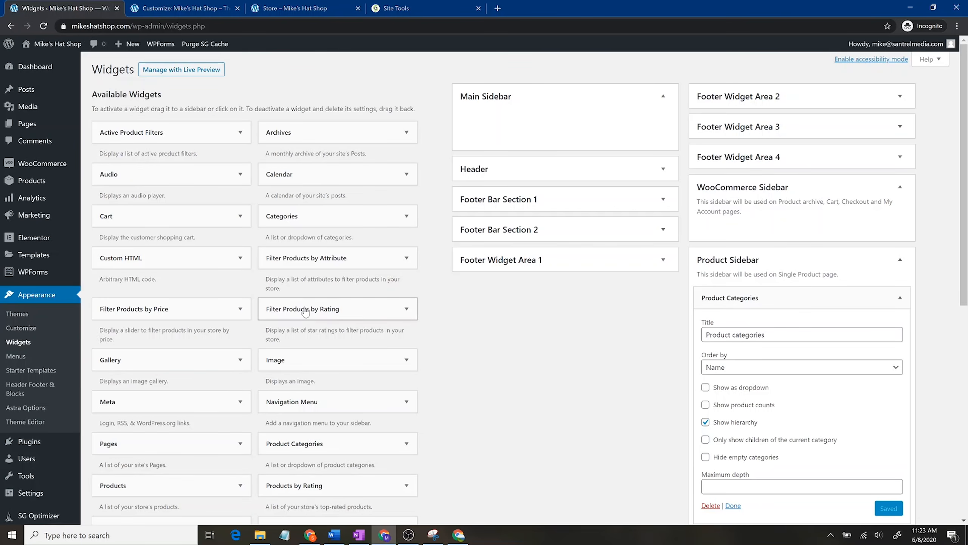
pyautogui.moveTo(450, 261); pyautogui.dragTo(725, 221)
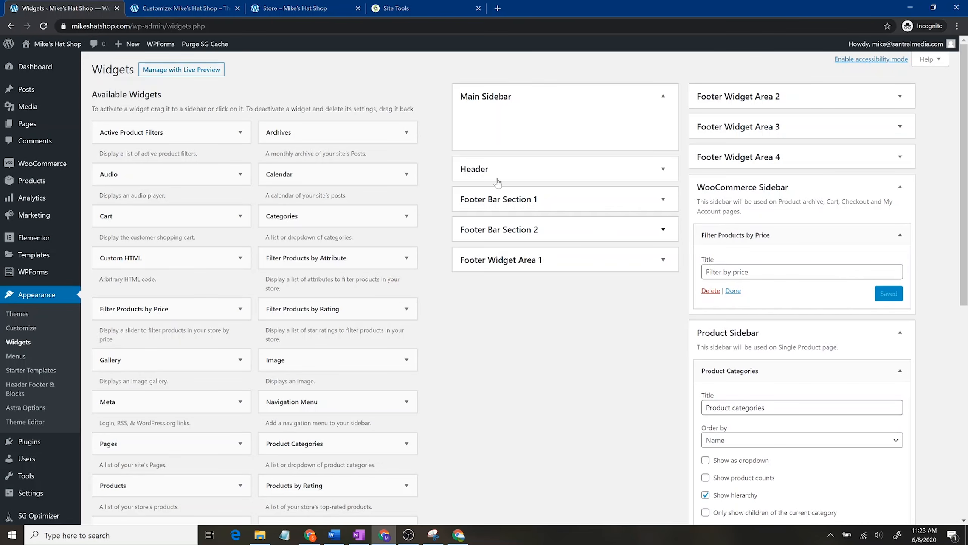
pyautogui.click(184, 7)
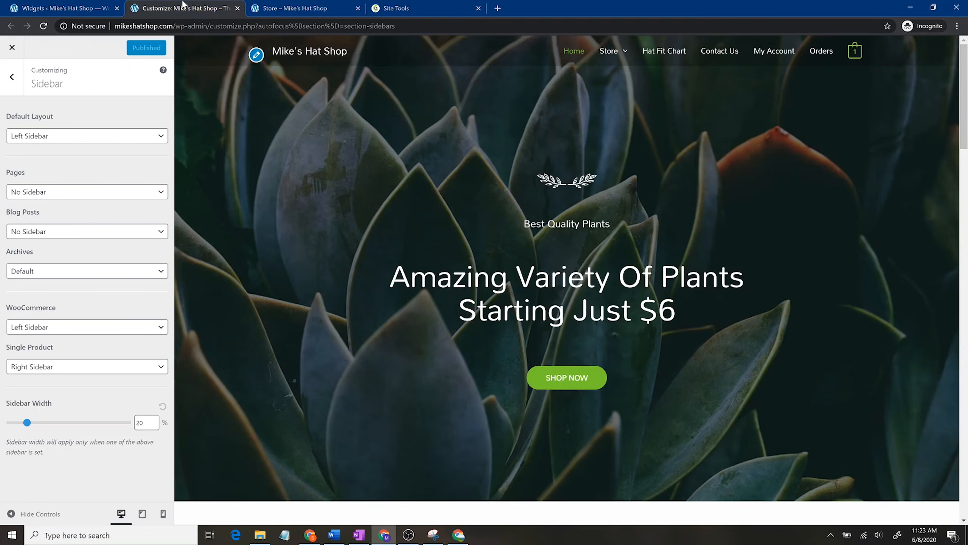
# Step: Preview the Store, Plants category and Green Soil Lotus product pages, then return to Widgets
pyautogui.click(611, 51)
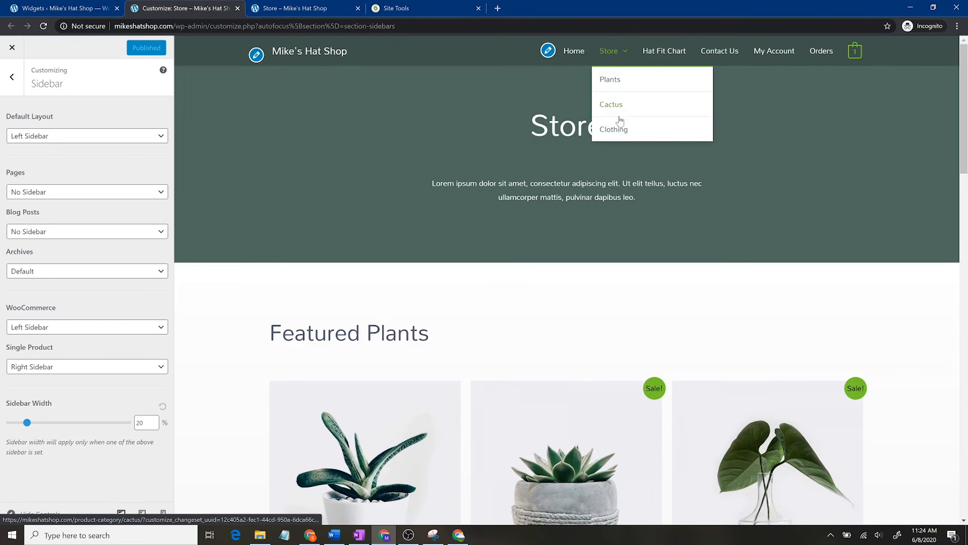
pyautogui.click(620, 82)
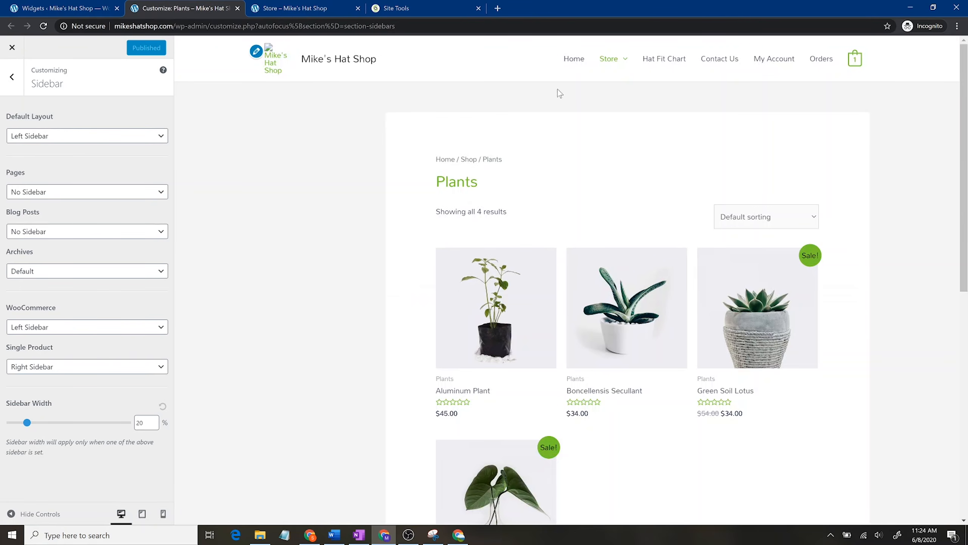
pyautogui.scroll(-6, 303, 240)
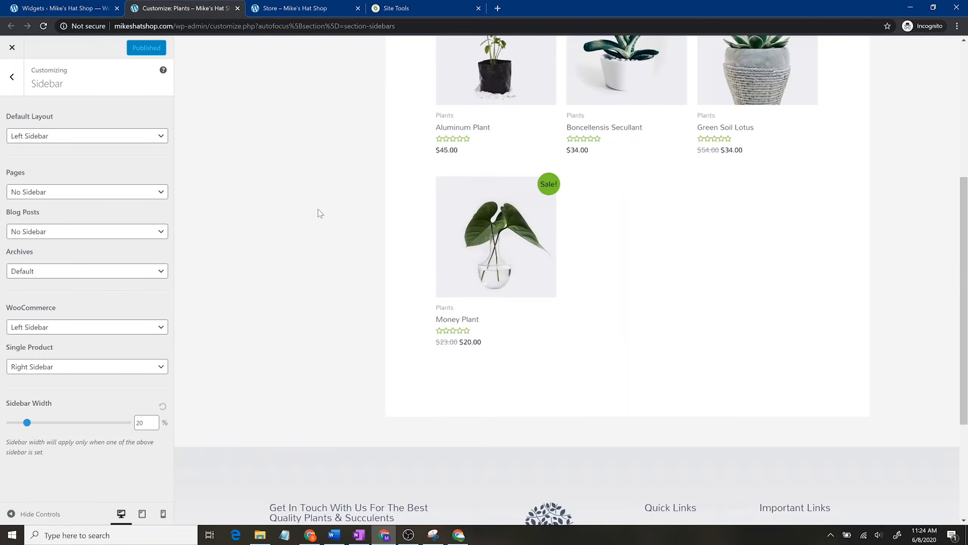
pyautogui.scroll(7, 309, 230)
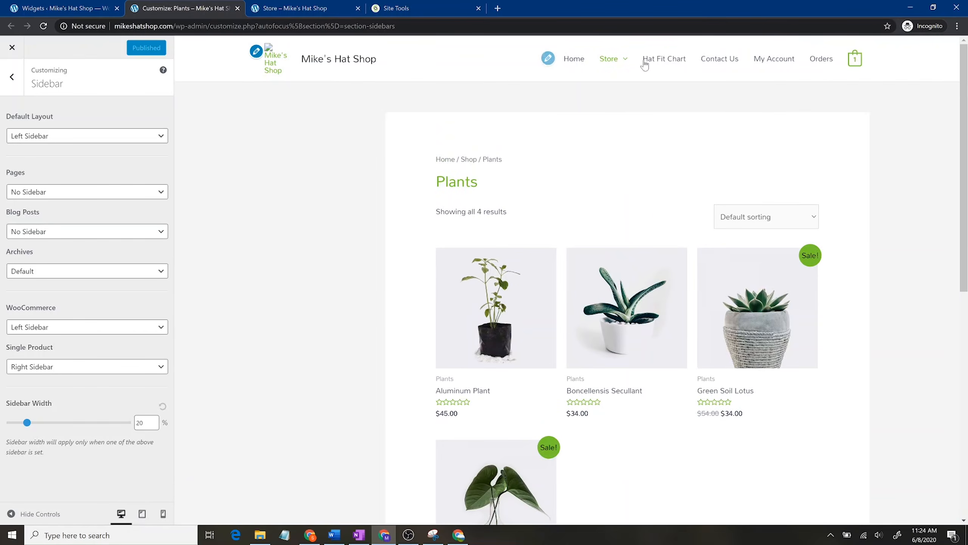
pyautogui.click(781, 325)
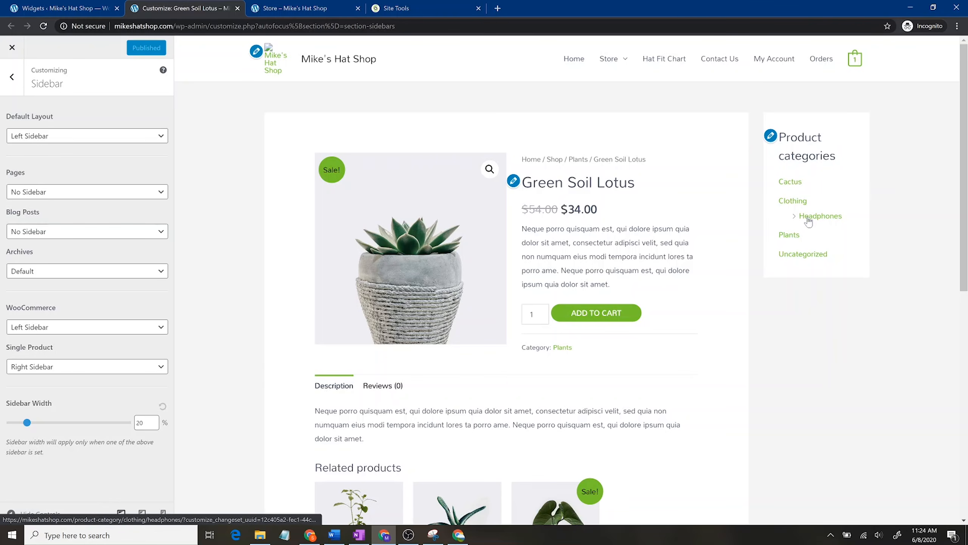
pyautogui.click(45, 5)
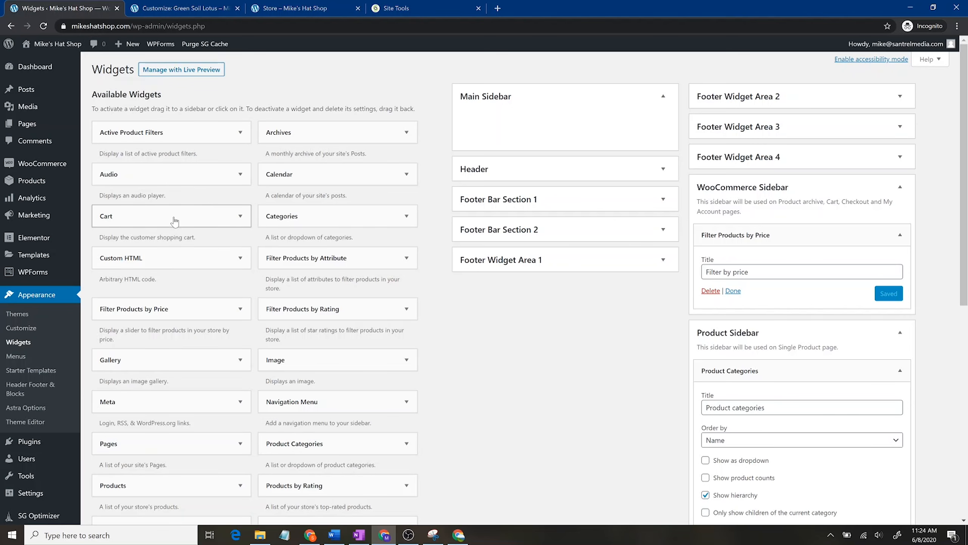
# Step: Add Cart, delete the price filter, and place Product Categories above Cart in WooCommerce Sidebar
pyautogui.moveTo(156, 222); pyautogui.dragTo(771, 322)
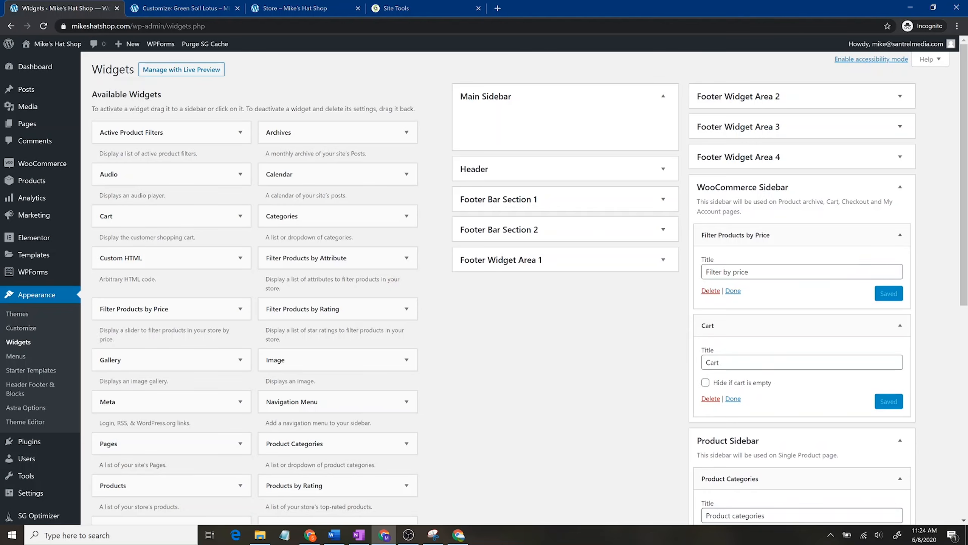
pyautogui.click(711, 291)
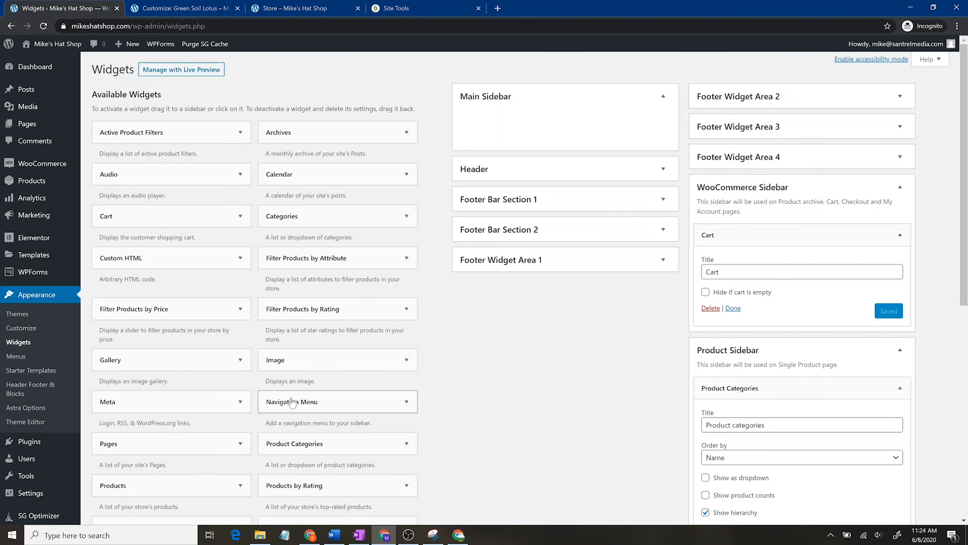
pyautogui.scroll(-4, 305, 248)
pyautogui.moveTo(277, 275); pyautogui.dragTo(718, 76)
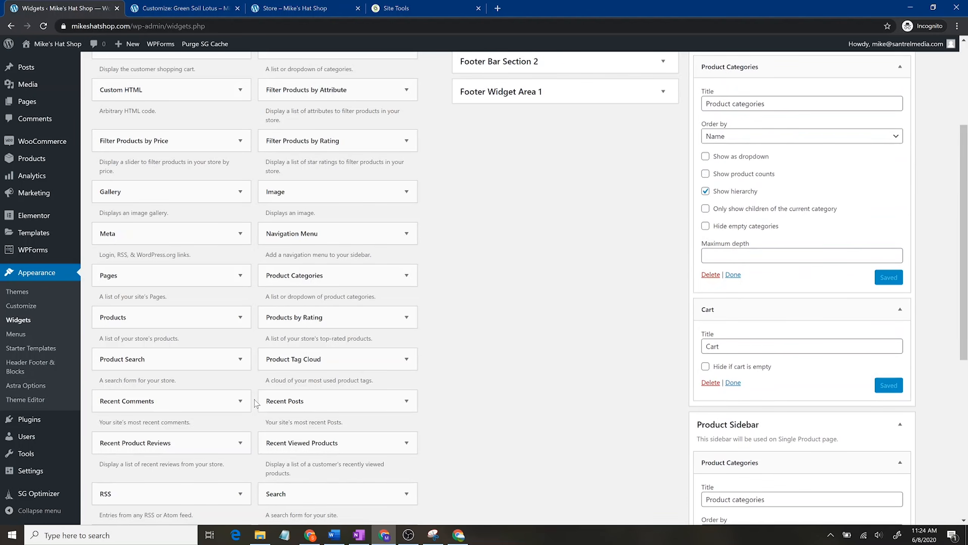
# Step: Abandon adding a WPForms widget, then reload the Customizer to pick up widget changes
pyautogui.scroll(-4, 229, 398)
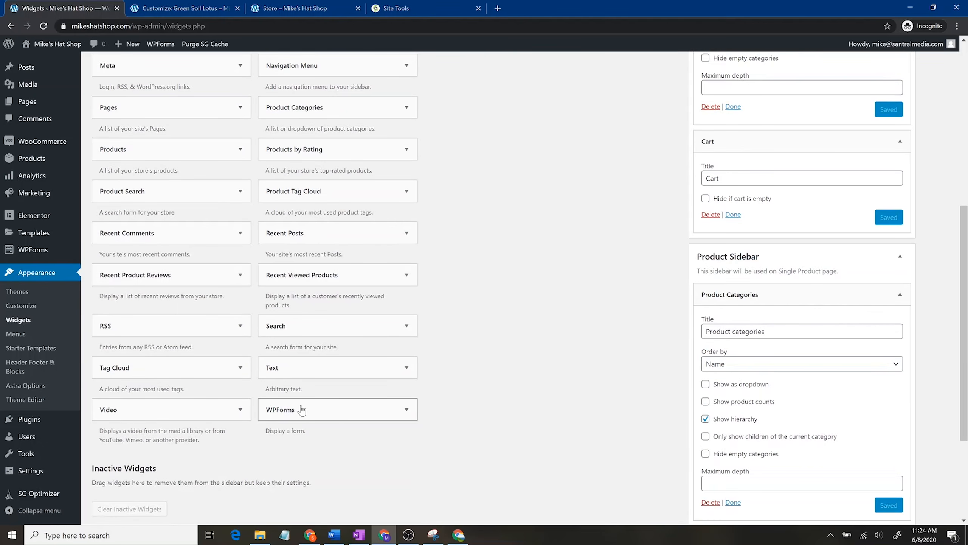
pyautogui.moveTo(308, 376); pyautogui.dragTo(357, 369)
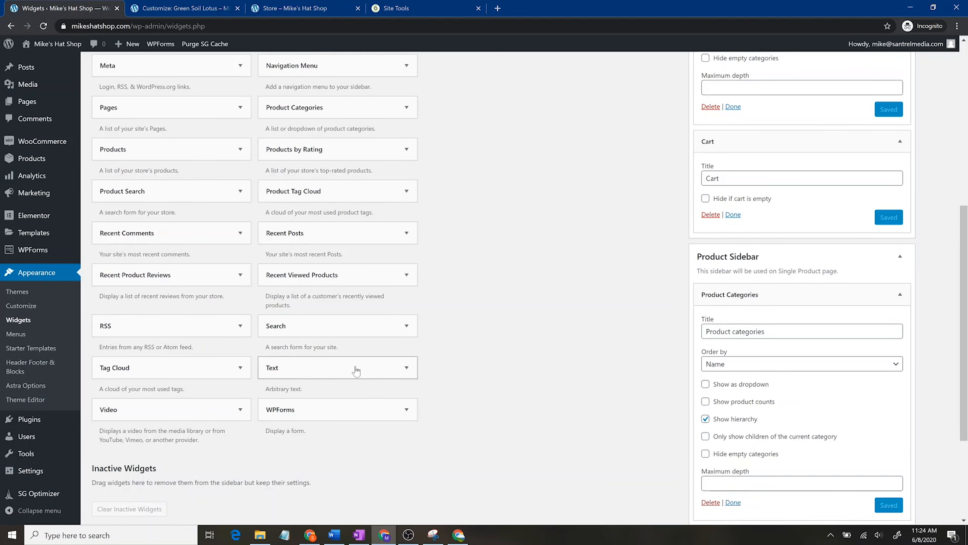
pyautogui.click(406, 410)
pyautogui.scroll(-4, 421, 403)
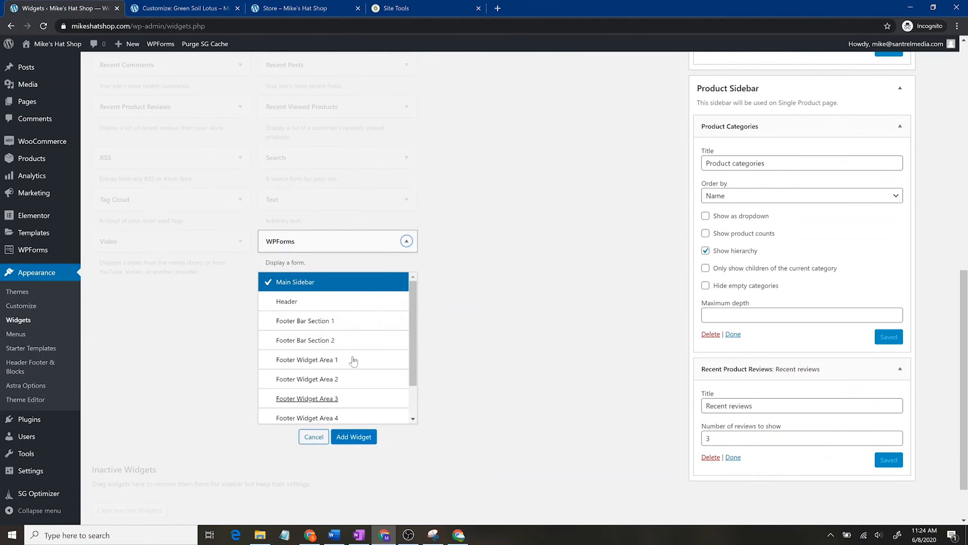
pyautogui.click(406, 239)
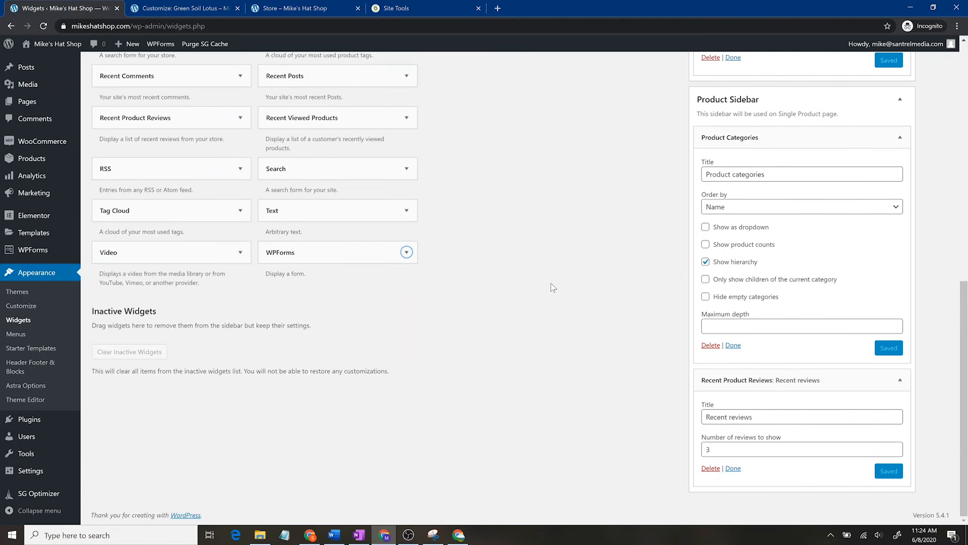
pyautogui.scroll(6, 847, 249)
pyautogui.scroll(5, 745, 284)
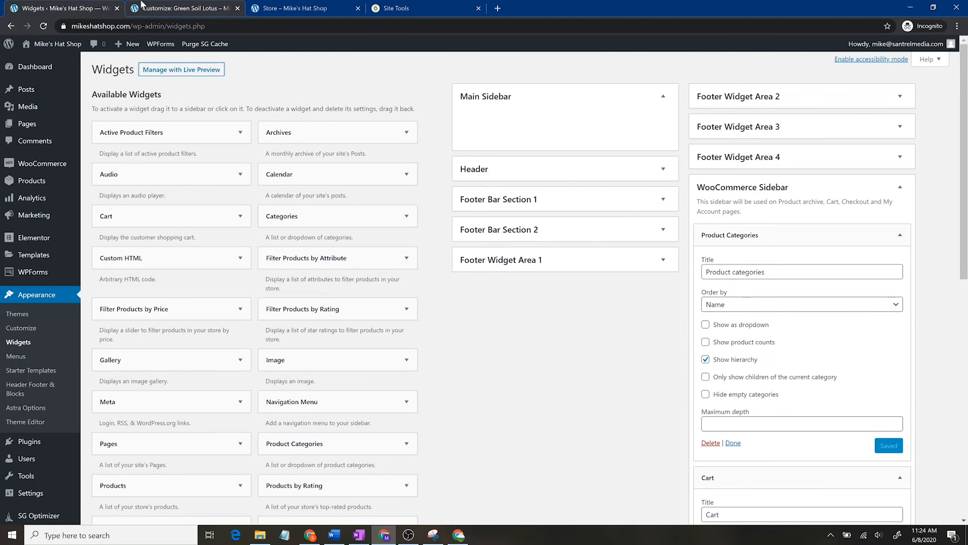
pyautogui.click(183, 8)
pyautogui.click(41, 26)
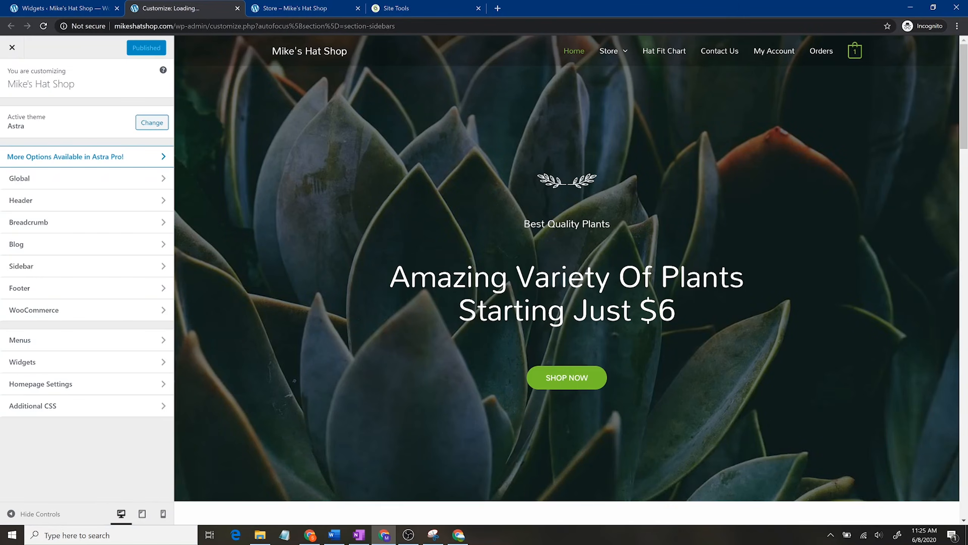
# Step: Preview Store > Plants and widen the sidebar from 20% to 25%
pyautogui.moveTo(618, 54)
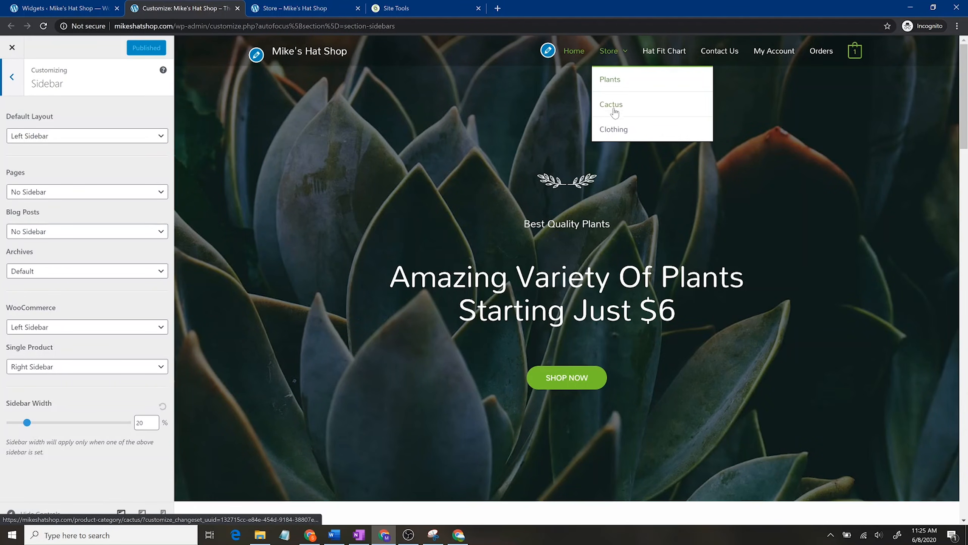
pyautogui.click(611, 79)
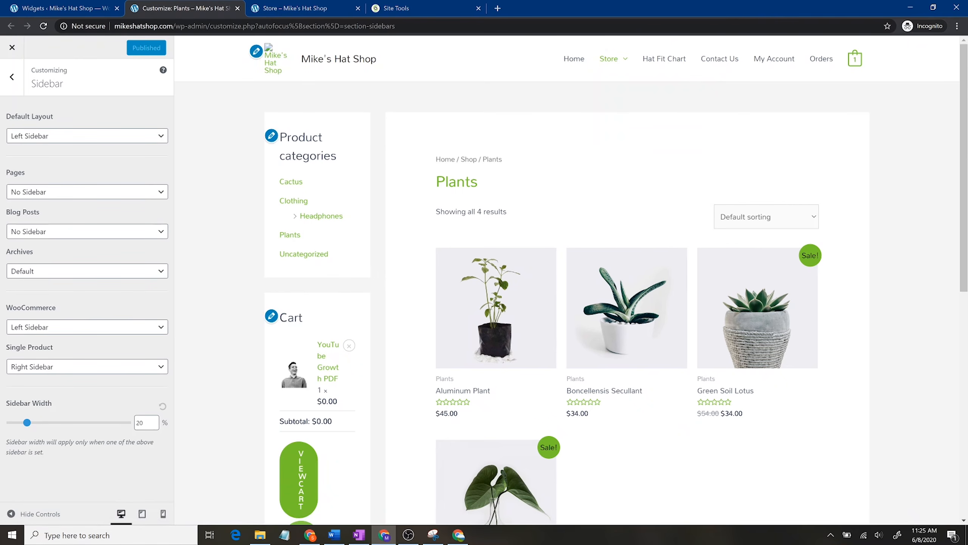
pyautogui.scroll(-4, 334, 400)
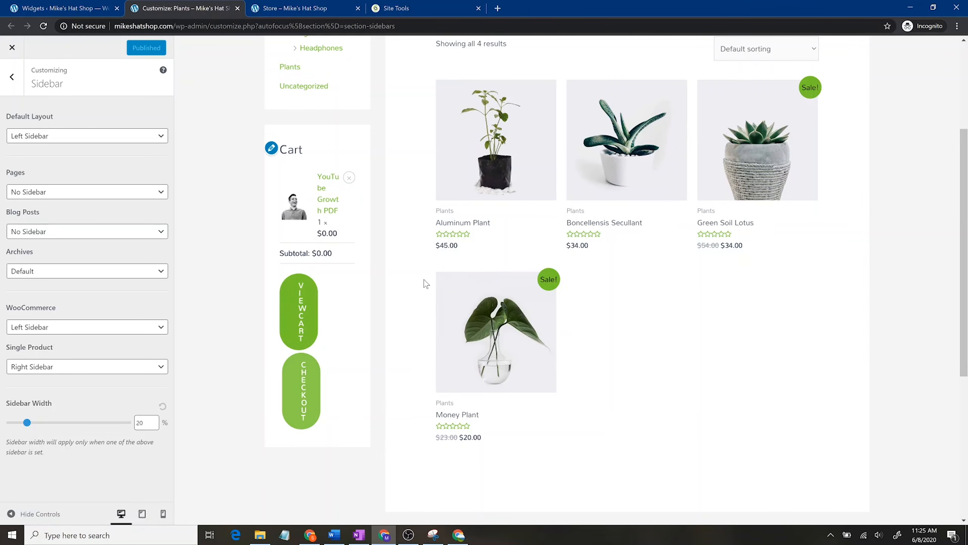
pyautogui.moveTo(26, 422); pyautogui.dragTo(44, 423)
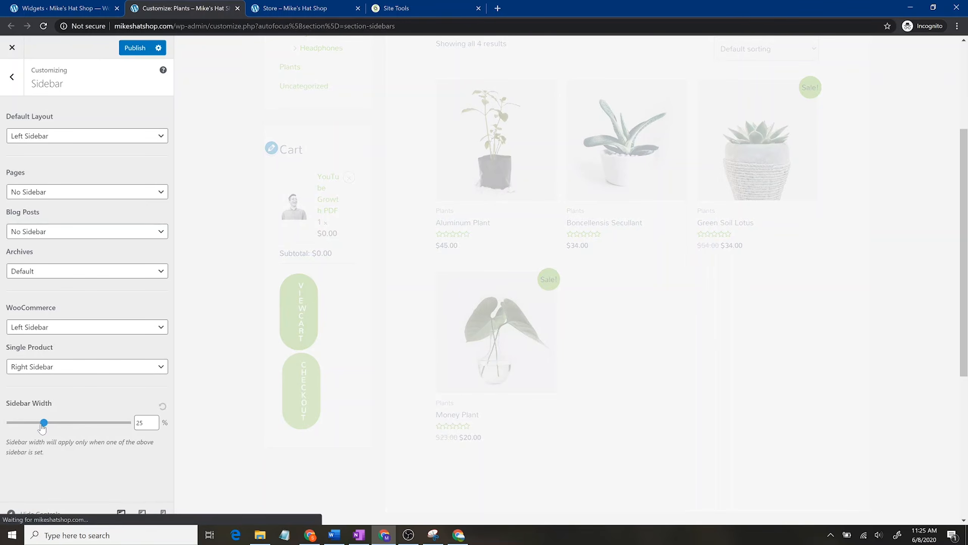
pyautogui.scroll(2, 410, 348)
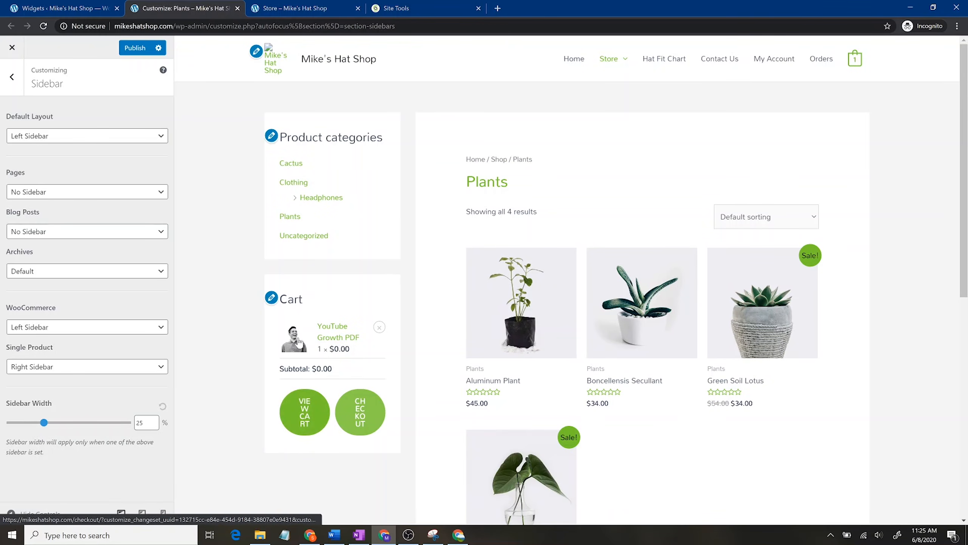
pyautogui.click(271, 298)
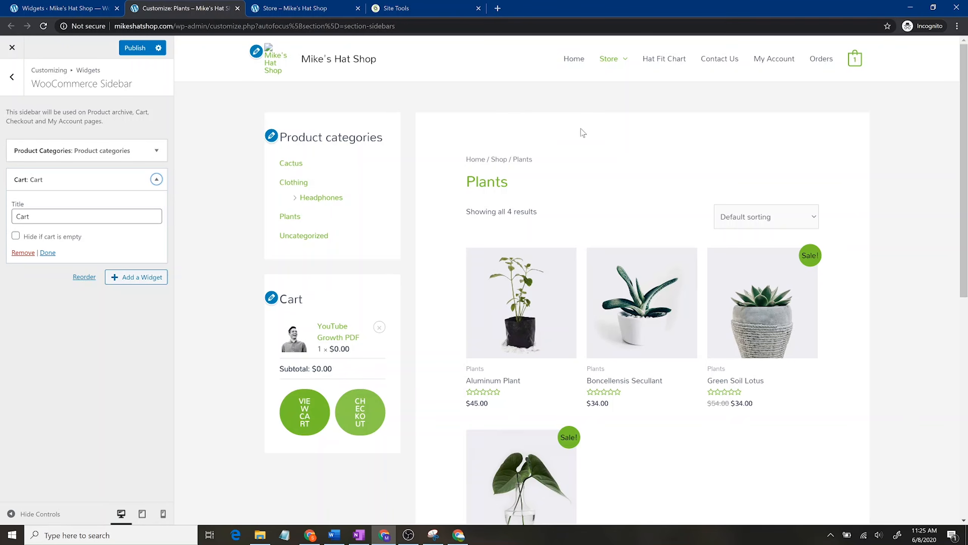
# Step: On a product page, uncheck Show hierarchy in the Product Categories widget and publish
pyautogui.click(541, 306)
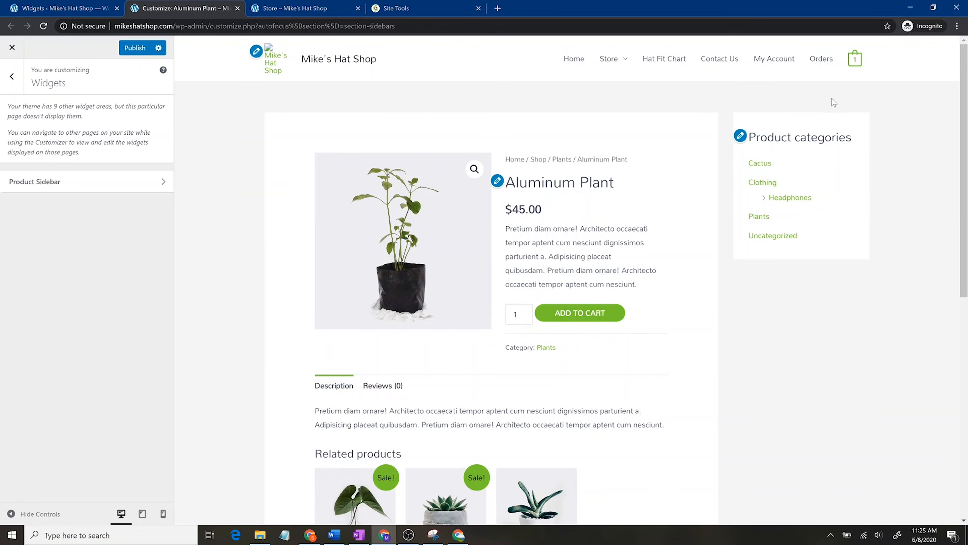
pyautogui.click(740, 138)
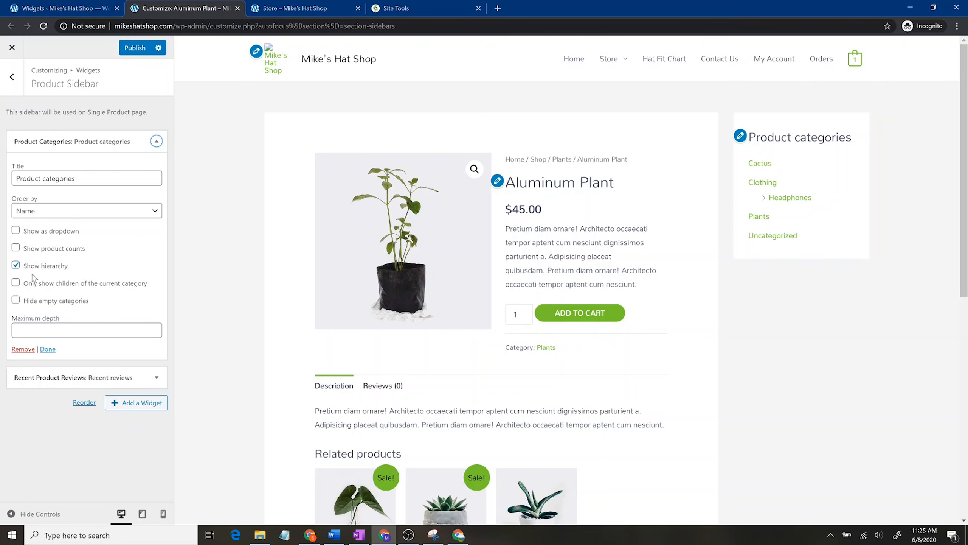
pyautogui.click(17, 267)
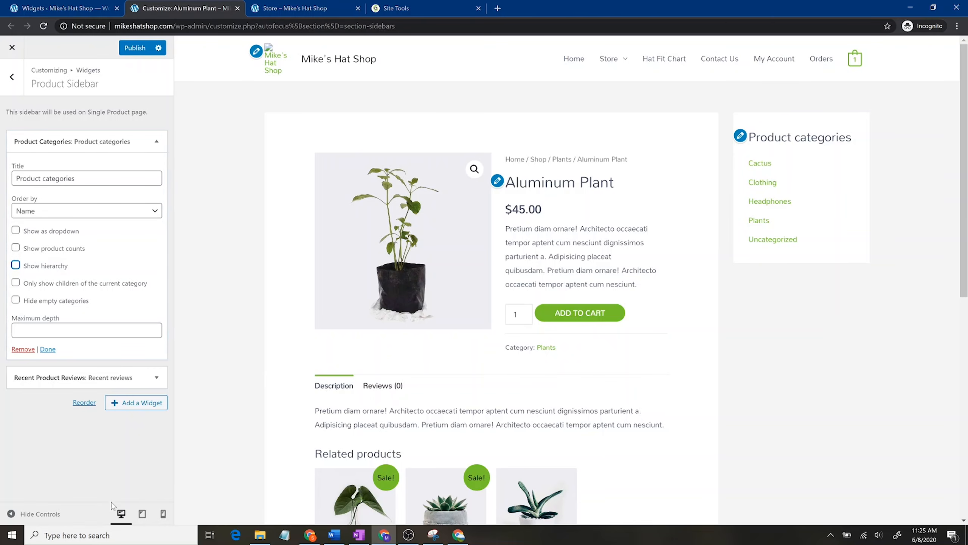
pyautogui.click(135, 49)
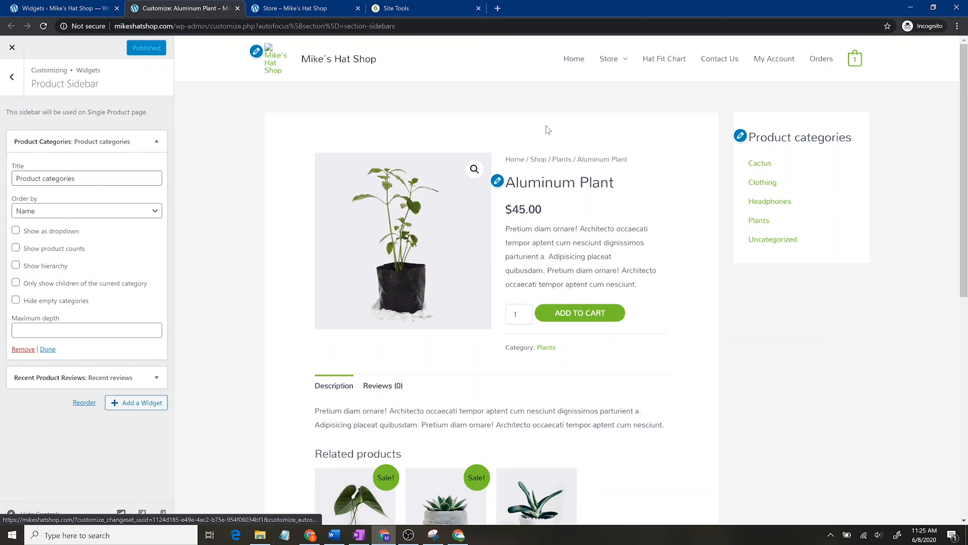
pyautogui.click(80, 7)
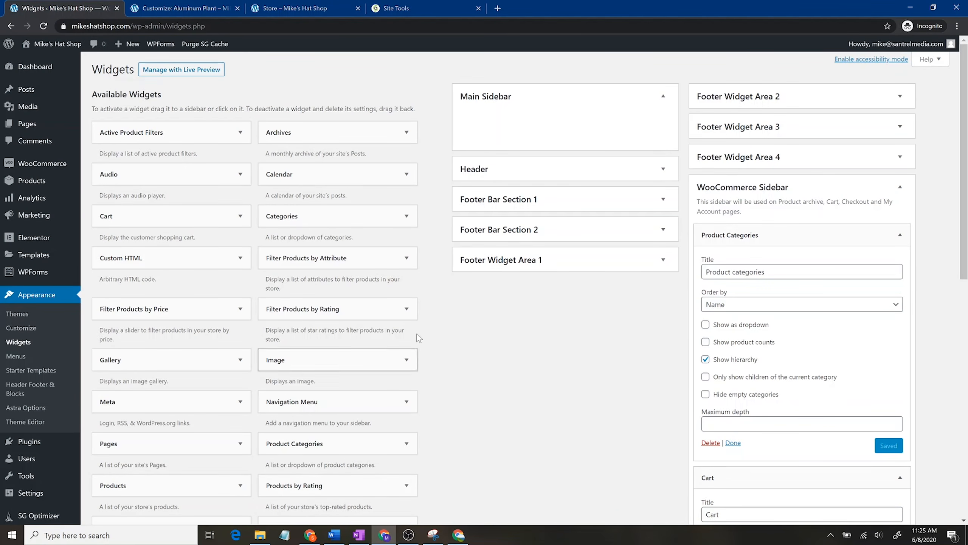
pyautogui.scroll(-4, 244, 410)
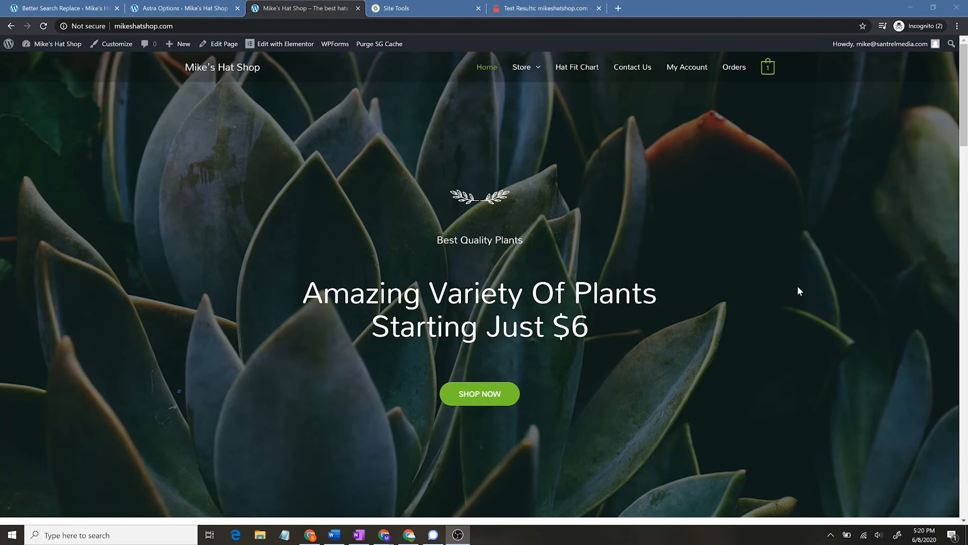
# Step: Inspect the homepage's 'Not secure' connection details, then switch to the Better Search Replace tab
pyautogui.scroll(-10, 702, 282)
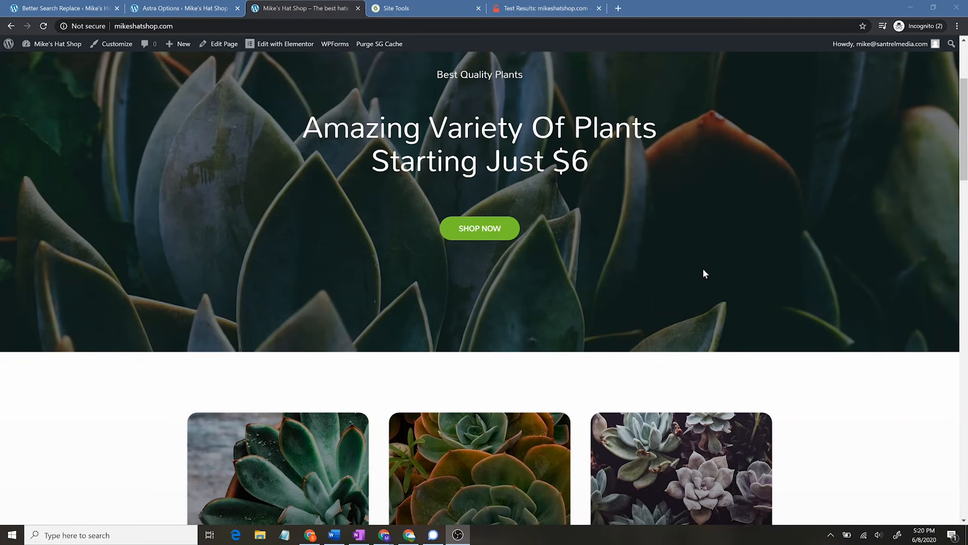
pyautogui.scroll(10, 717, 281)
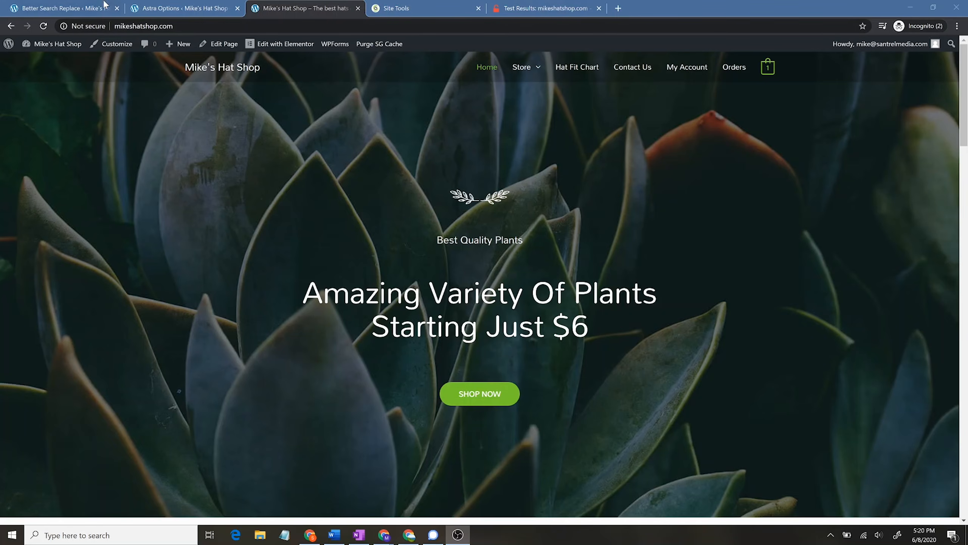
pyautogui.click(99, 27)
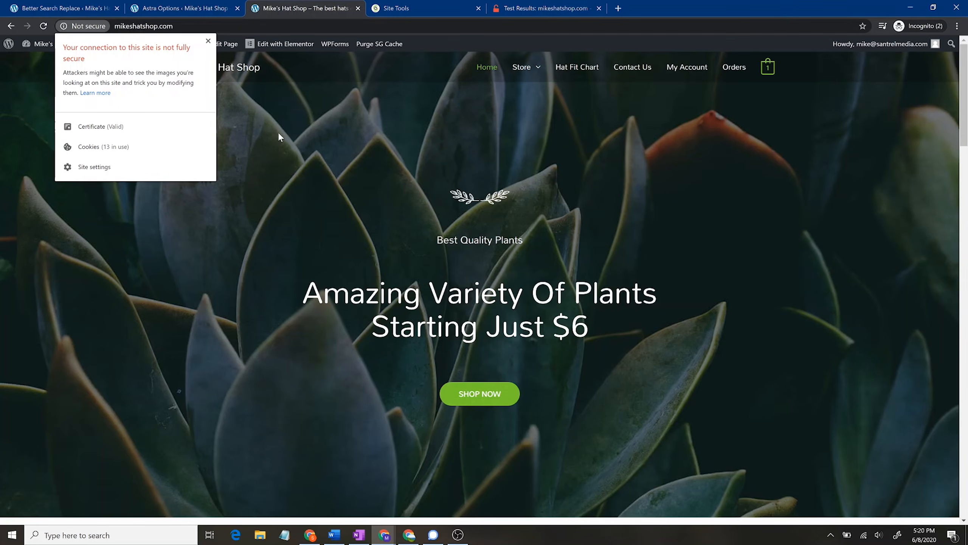
pyautogui.click(337, 129)
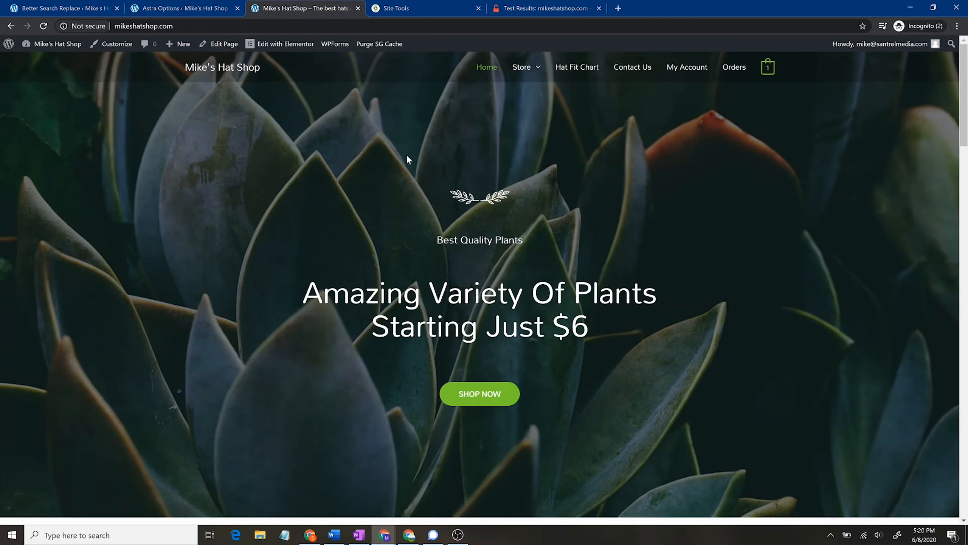
pyautogui.scroll(-10, 570, 329)
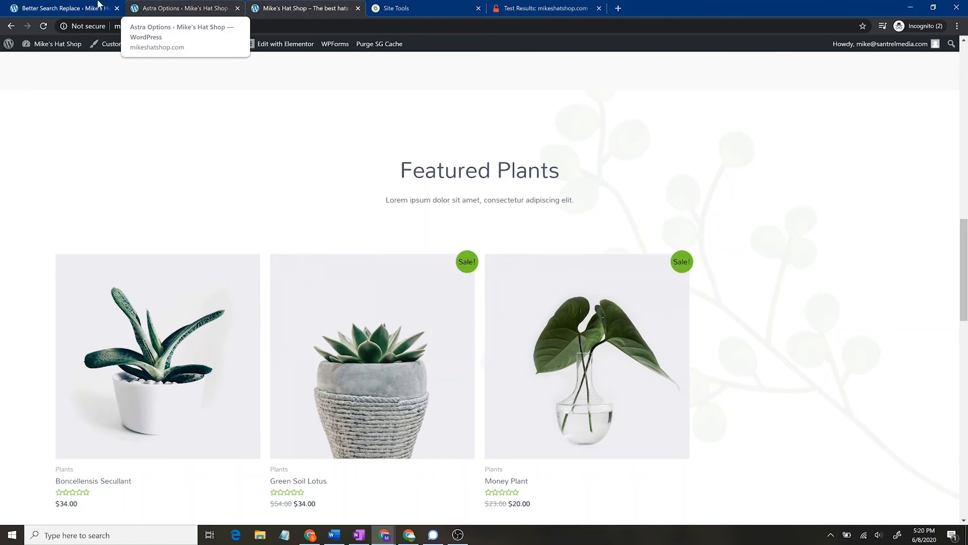
pyautogui.click(73, 4)
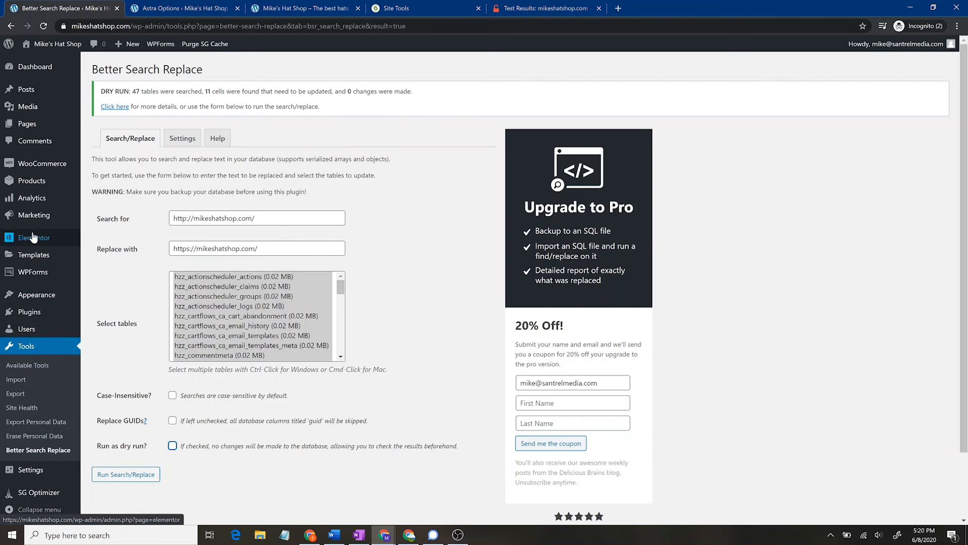
# Step: Search Add New plugins for 'bet' to confirm Better Search Replace is already active
pyautogui.click(37, 311)
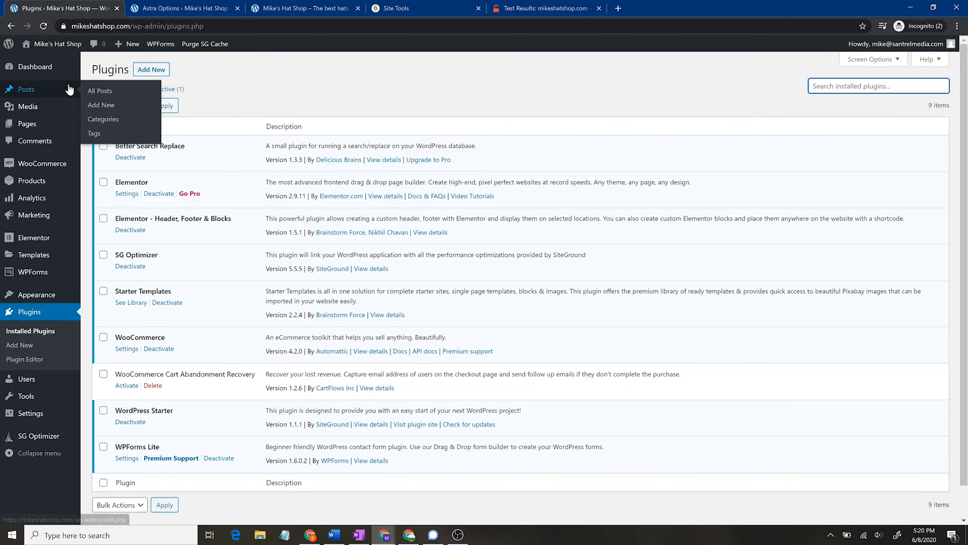
pyautogui.click(167, 69)
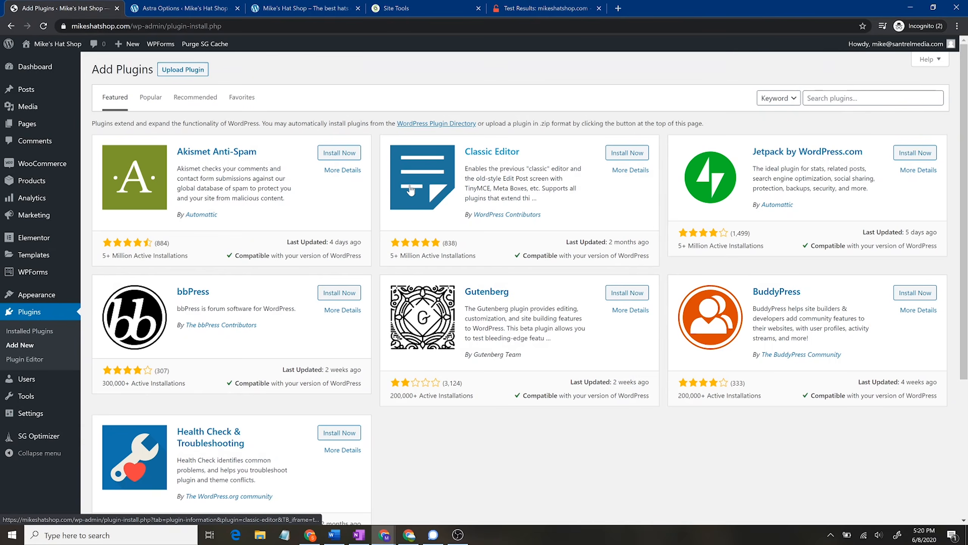
pyautogui.write('better search replace')
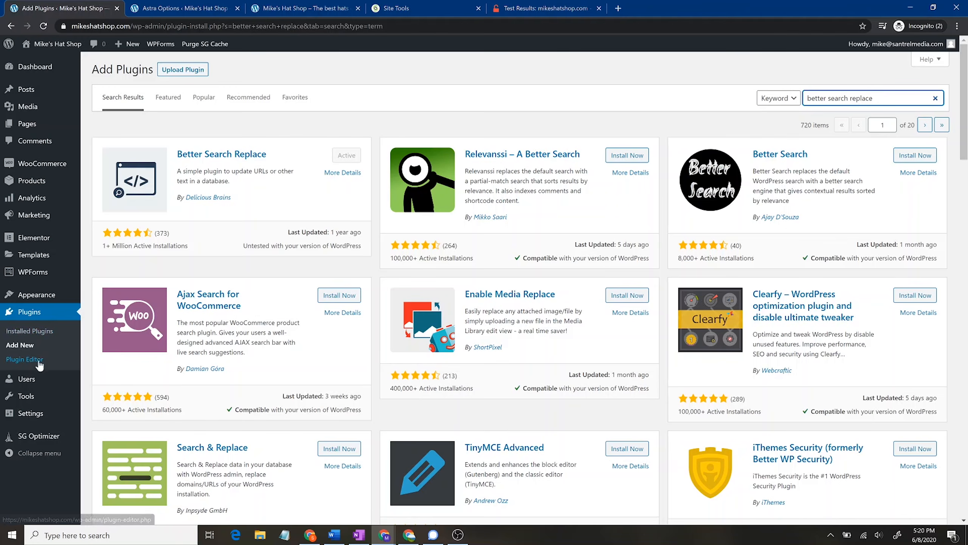
pyautogui.click(27, 399)
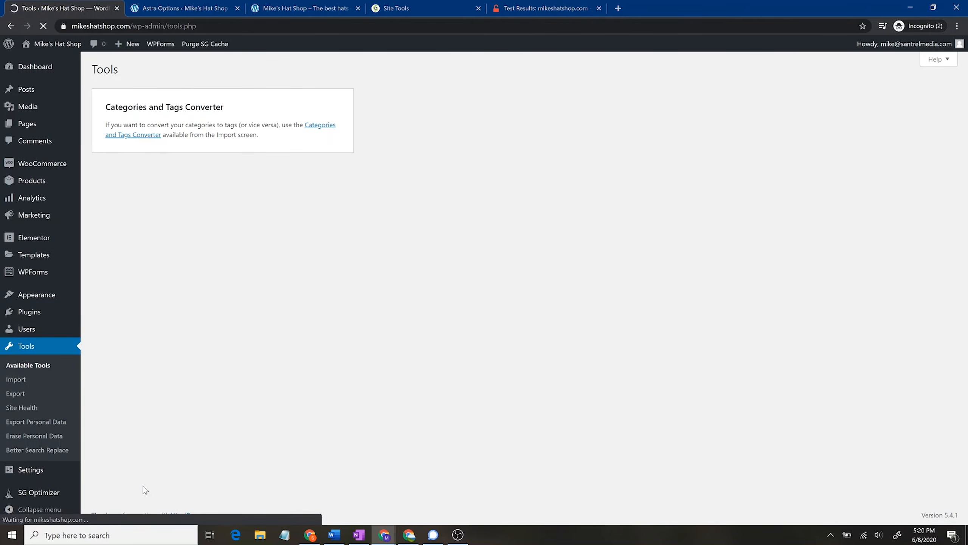
pyautogui.click(33, 451)
pyautogui.click(257, 173)
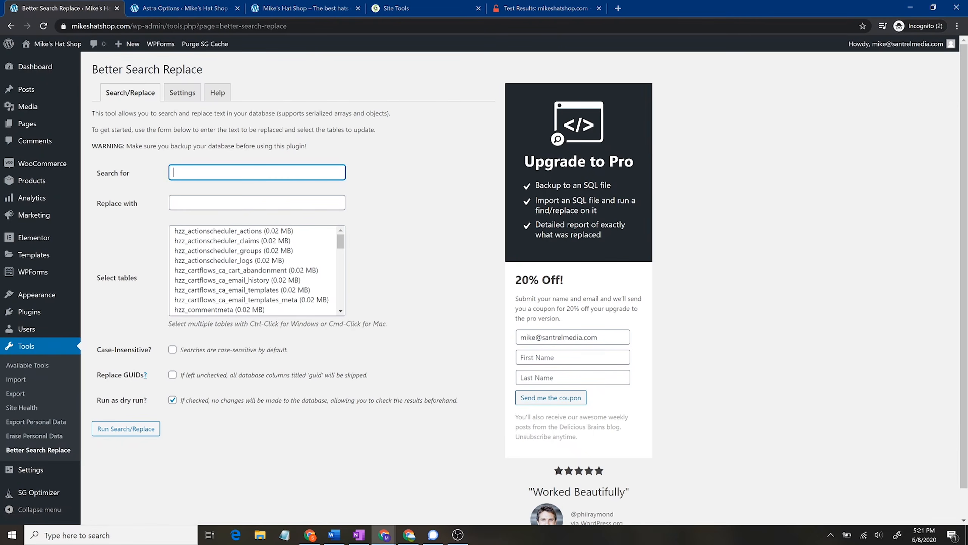
pyautogui.write('https://mikeshatshop.com/')
pyautogui.press('BackSpace')
pyautogui.press('BackSpace')
pyautogui.write(':')
pyautogui.click(198, 197)
pyautogui.click(199, 202)
pyautogui.write('https://mikeshatshop.com/')
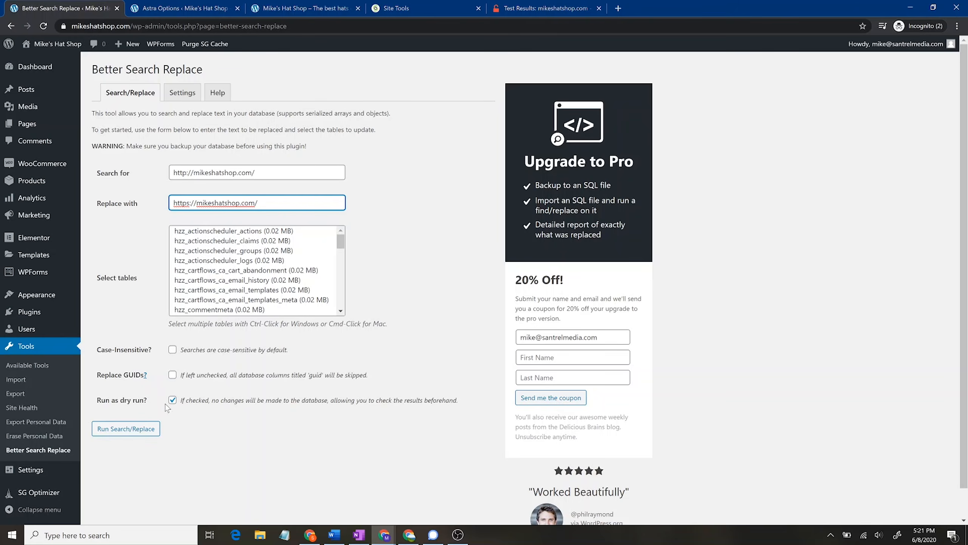
# Step: Select all database tables and run the search/replace as a dry run
pyautogui.click(127, 428)
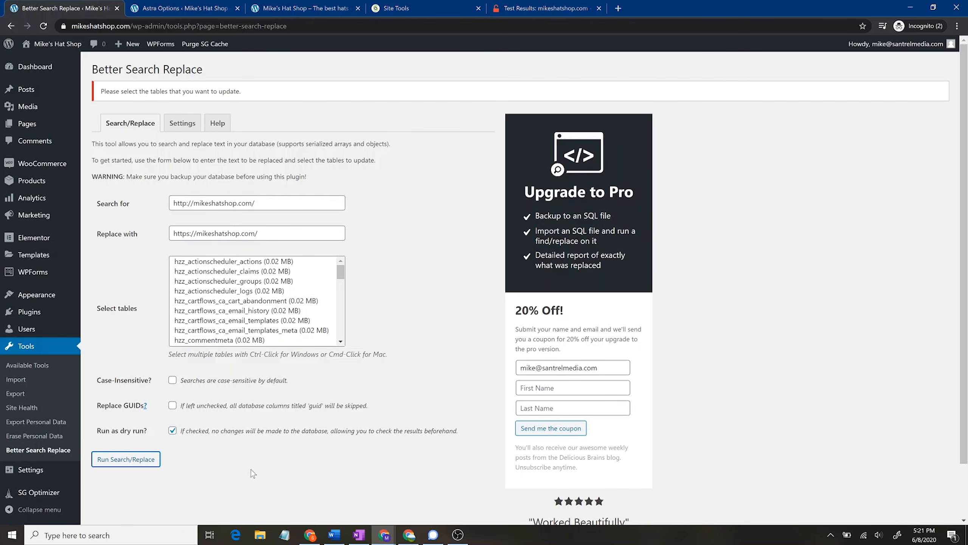
pyautogui.click(243, 301)
pyautogui.hotkey('ctrl', 'a')
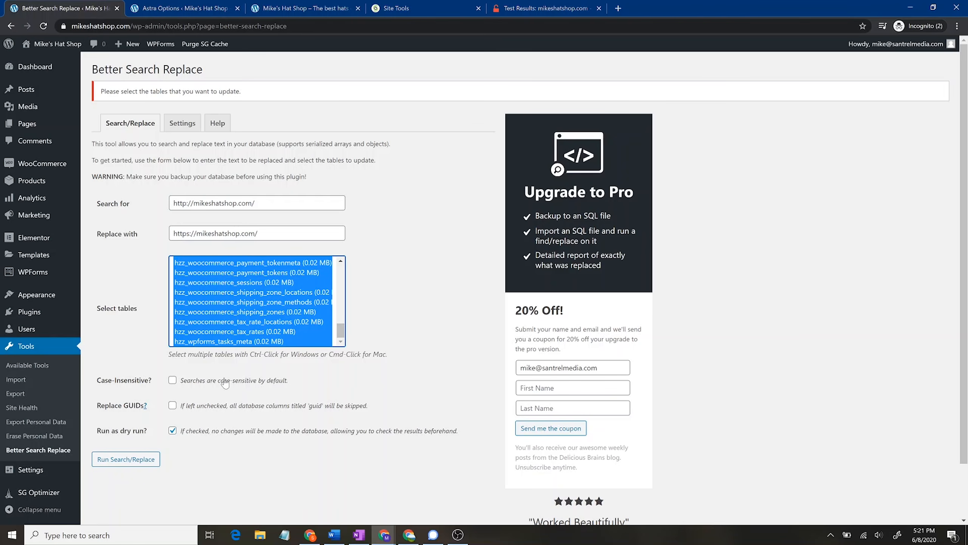
pyautogui.click(132, 461)
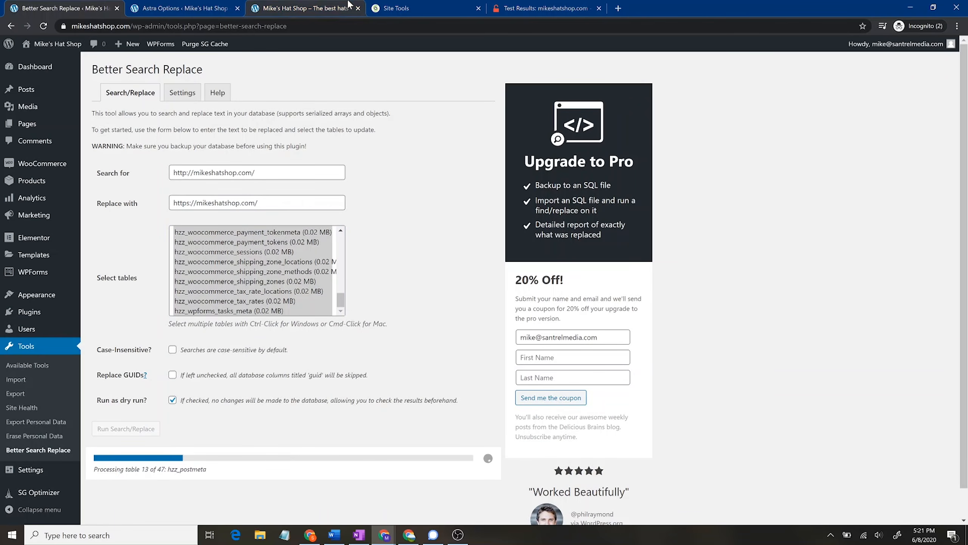
# Step: On the live shop homepage, view and dismiss the Not secure connection details
pyautogui.click(314, 8)
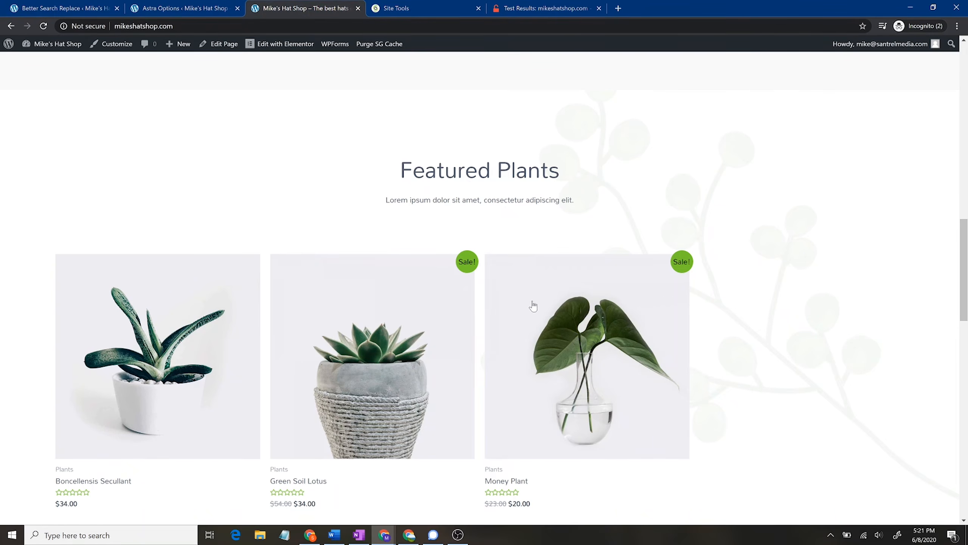
pyautogui.scroll(10, 532, 305)
pyautogui.scroll(5, 480, 286)
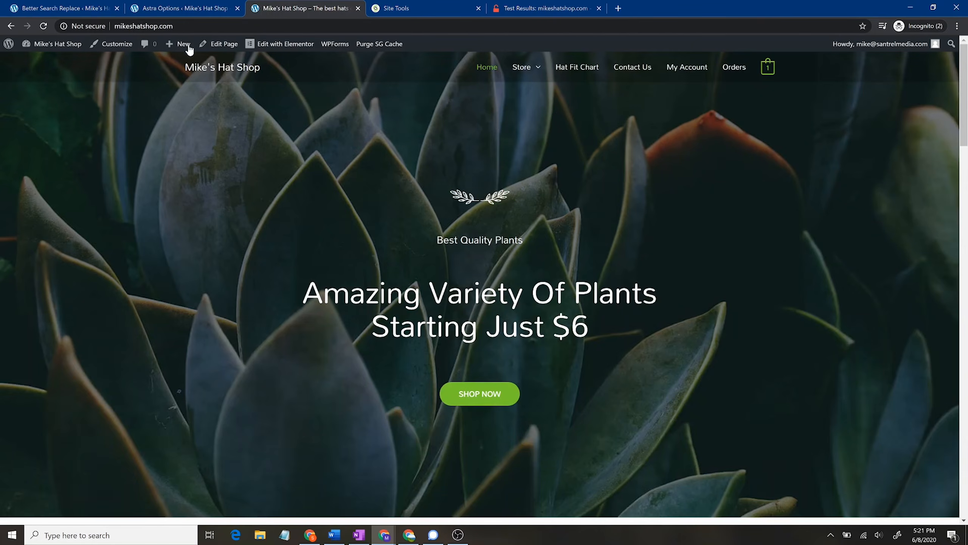
pyautogui.click(88, 26)
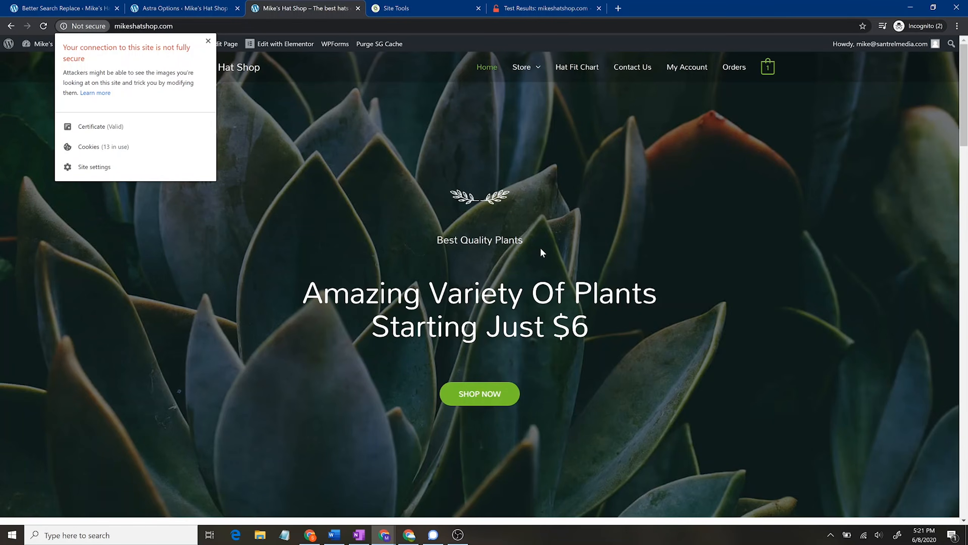
pyautogui.scroll(-10, 654, 302)
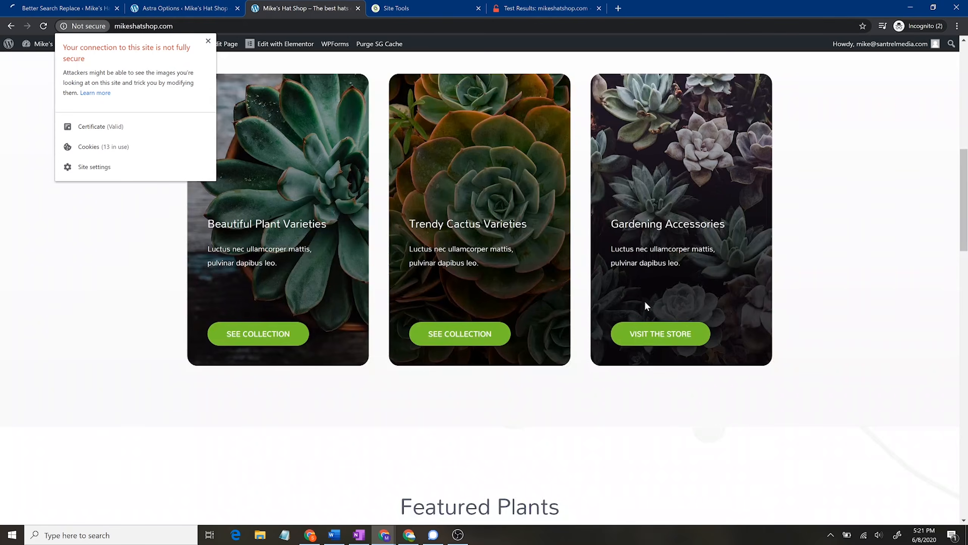
pyautogui.click(341, 298)
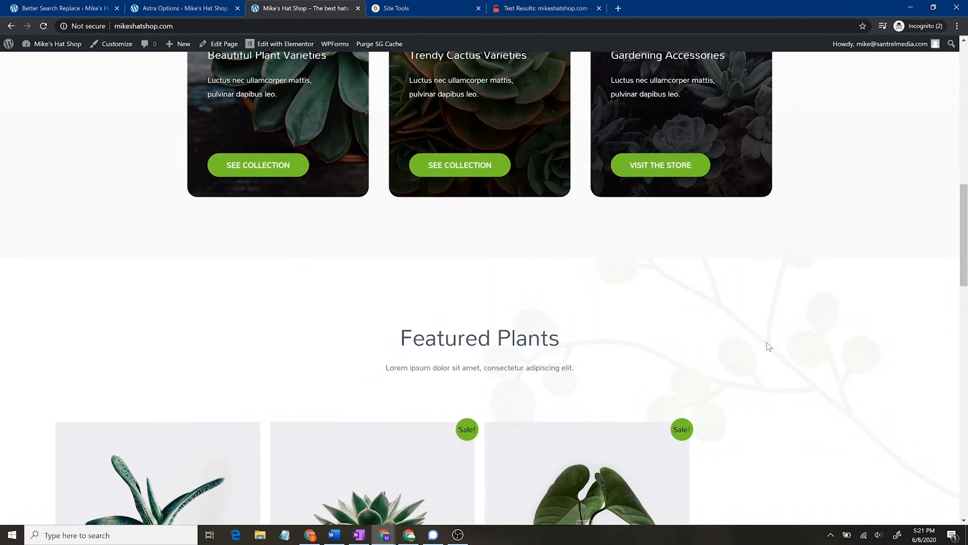
# Step: Scroll the shop homepage, then return to the Better Search Replace dry-run results
pyautogui.scroll(-5, 771, 342)
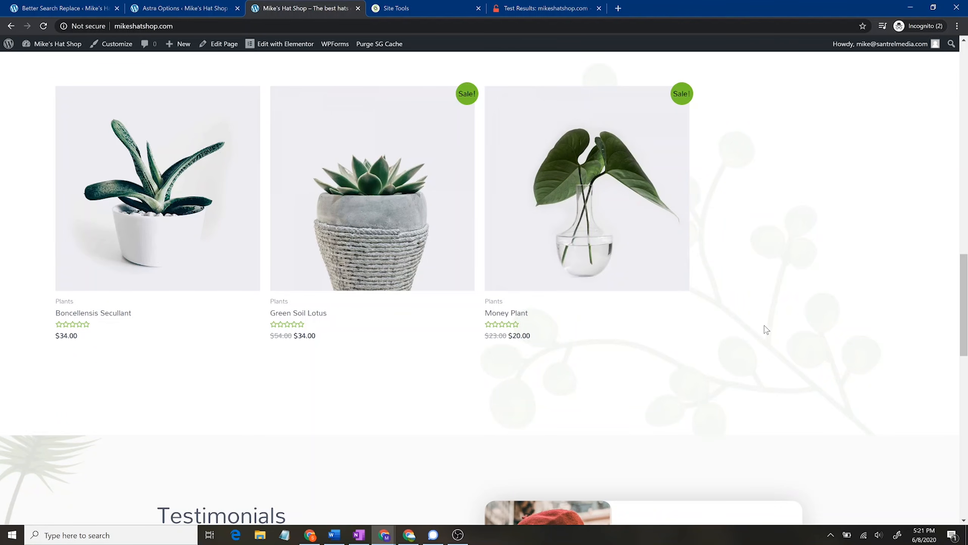
pyautogui.scroll(-10, 766, 330)
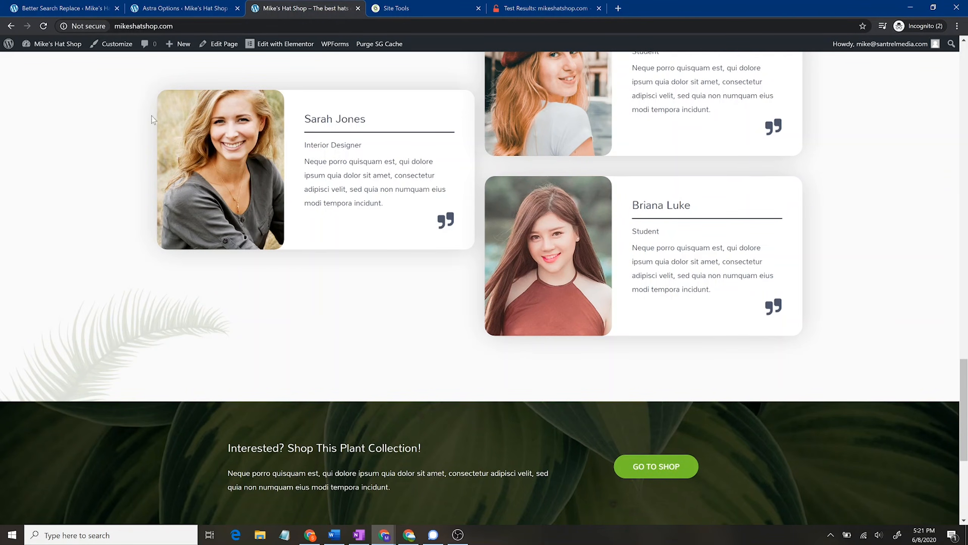
pyautogui.scroll(15, 212, 275)
pyautogui.hotkey('ctrl', 'shift', 'Tab')
pyautogui.hotkey('ctrl', 'shift', 'Tab')
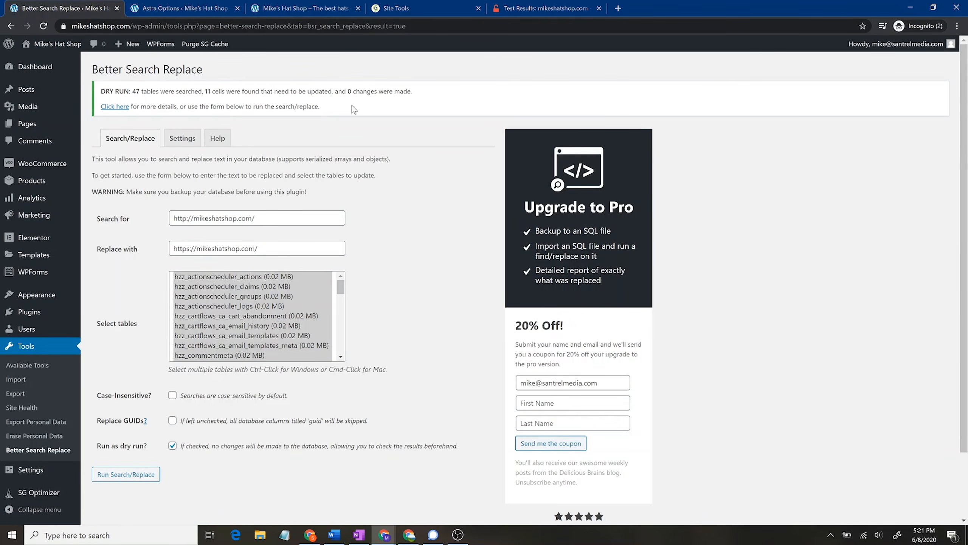
# Step: Turn off Run as dry run and execute the real search and replace
pyautogui.click(172, 446)
pyautogui.click(141, 478)
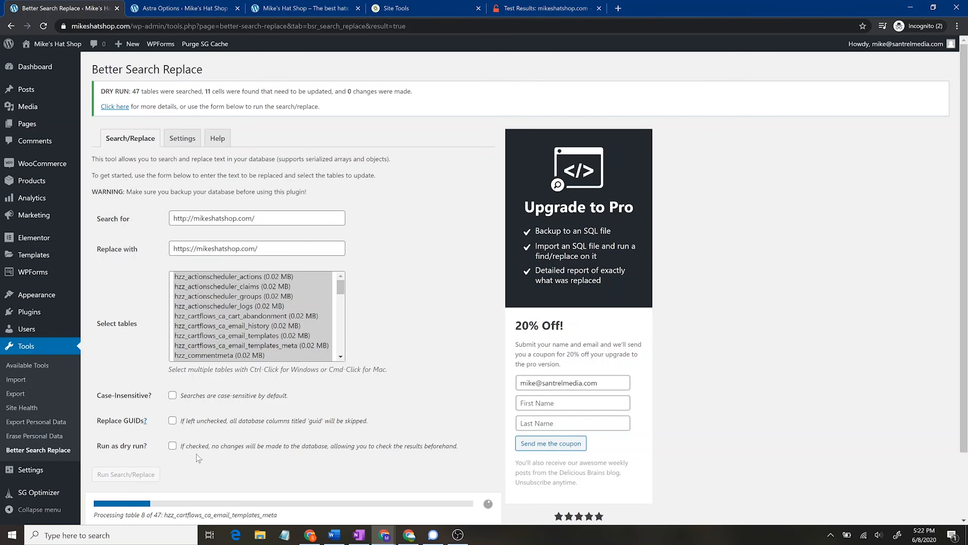
pyautogui.click(178, 3)
pyautogui.click(67, 8)
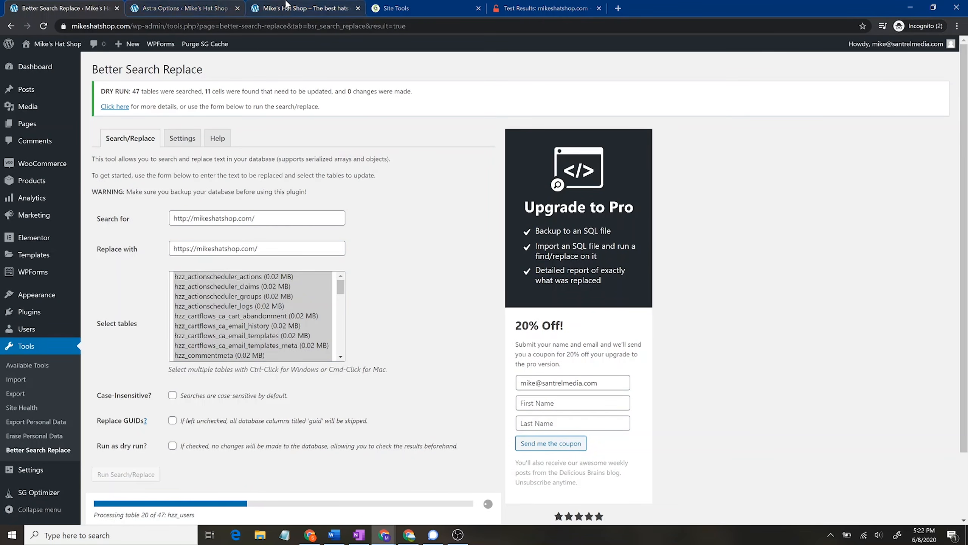
pyautogui.click(301, 8)
pyautogui.scroll(15, 227, 112)
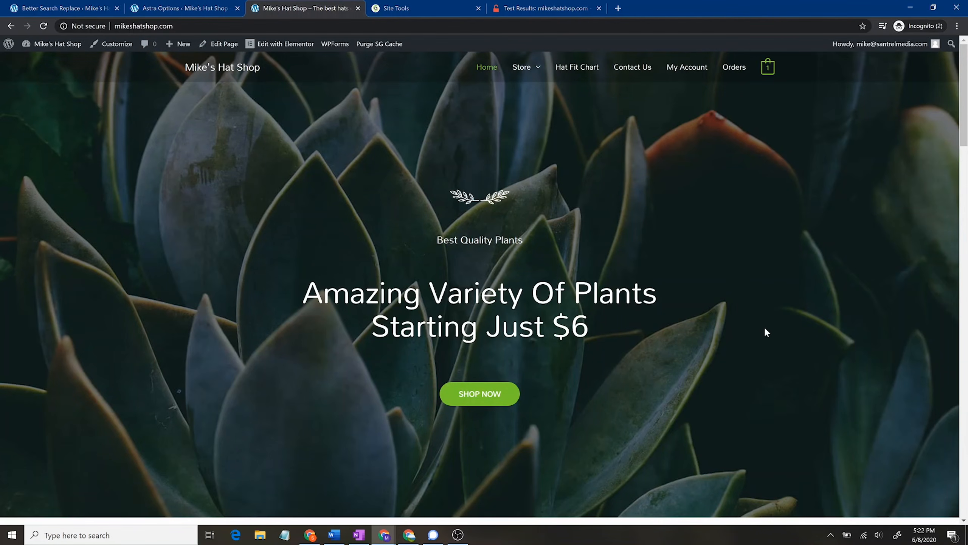
pyautogui.scroll(-5, 290, 303)
pyautogui.scroll(5, 478, 382)
pyautogui.click(151, 4)
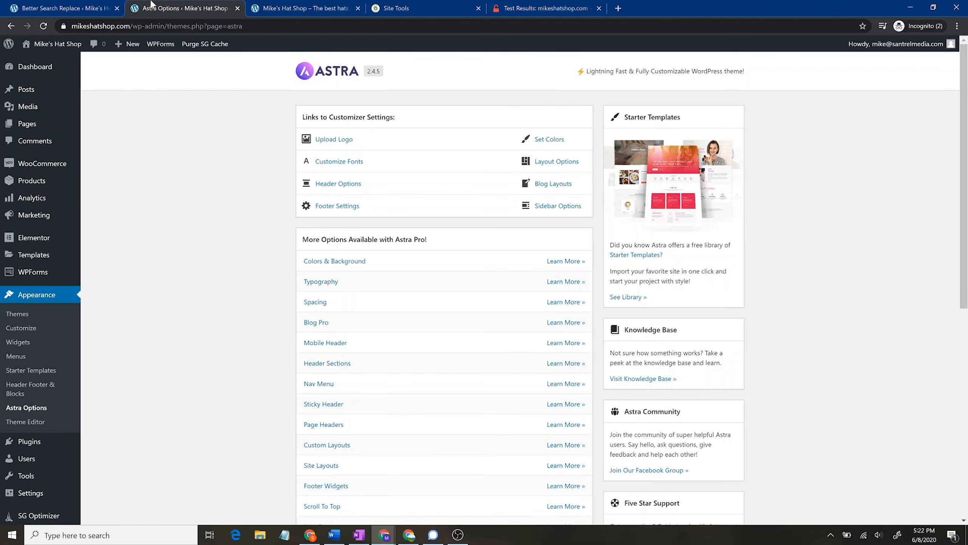
pyautogui.click(61, 8)
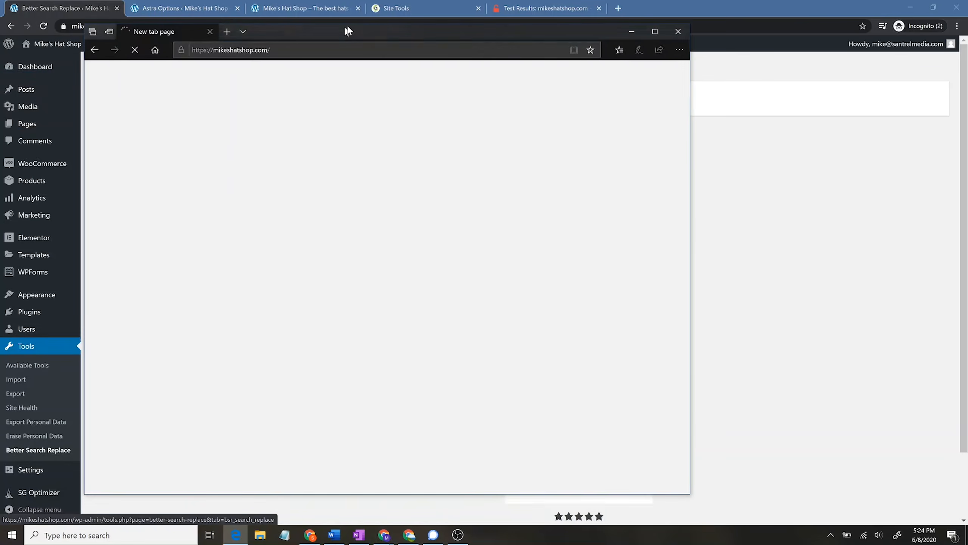
pyautogui.moveTo(348, 31); pyautogui.dragTo(400, 30)
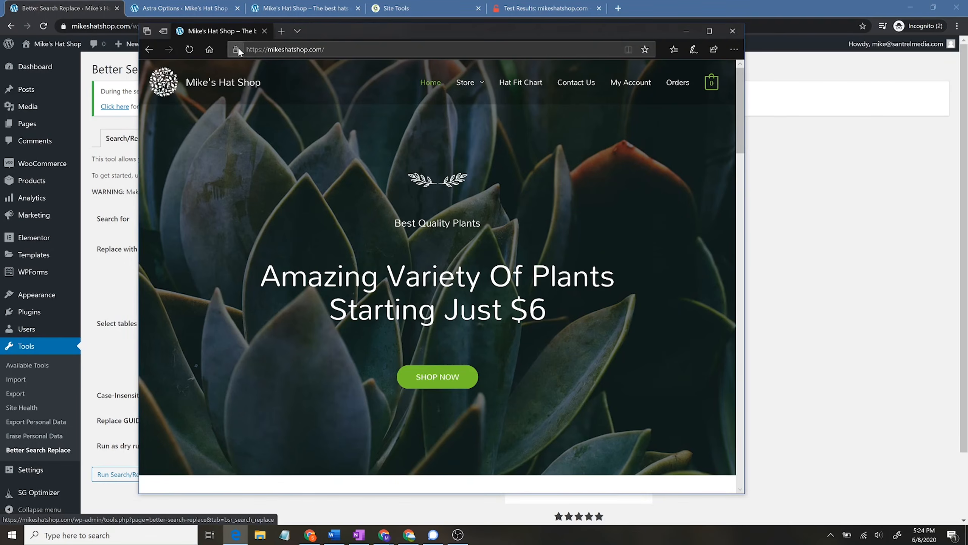
# Step: Check the https site's certificate and encryption in the second browser, close it, and return to the shop homepage
pyautogui.click(236, 50)
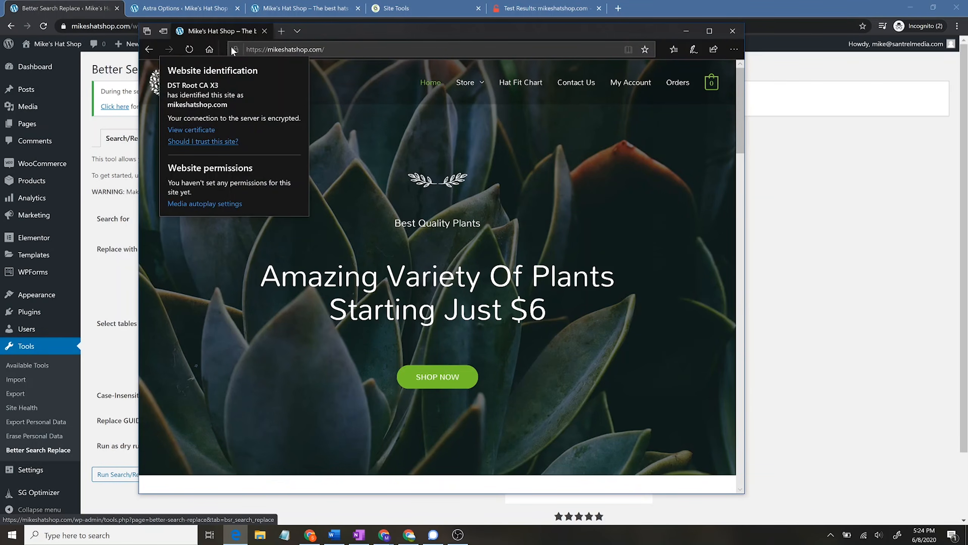
pyautogui.click(732, 32)
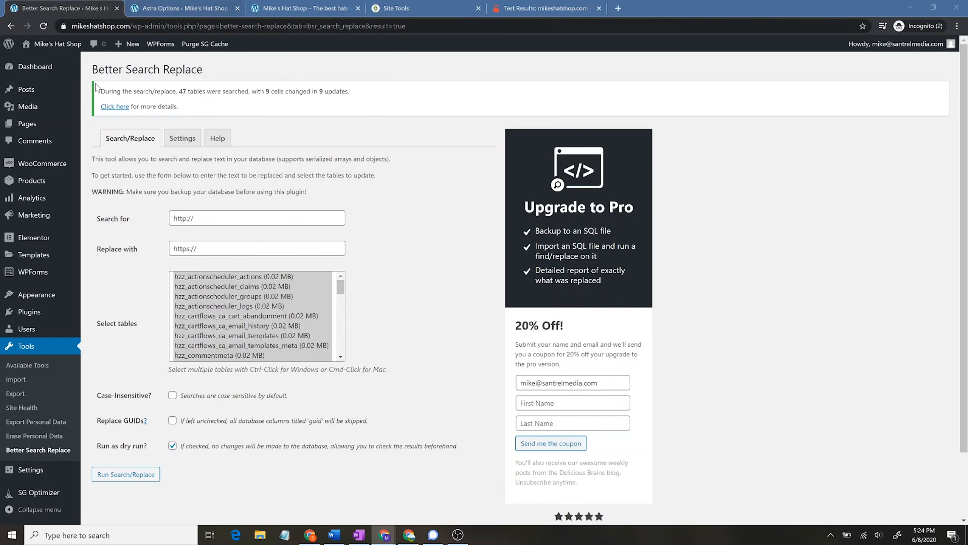
pyautogui.click(161, 7)
pyautogui.click(298, 6)
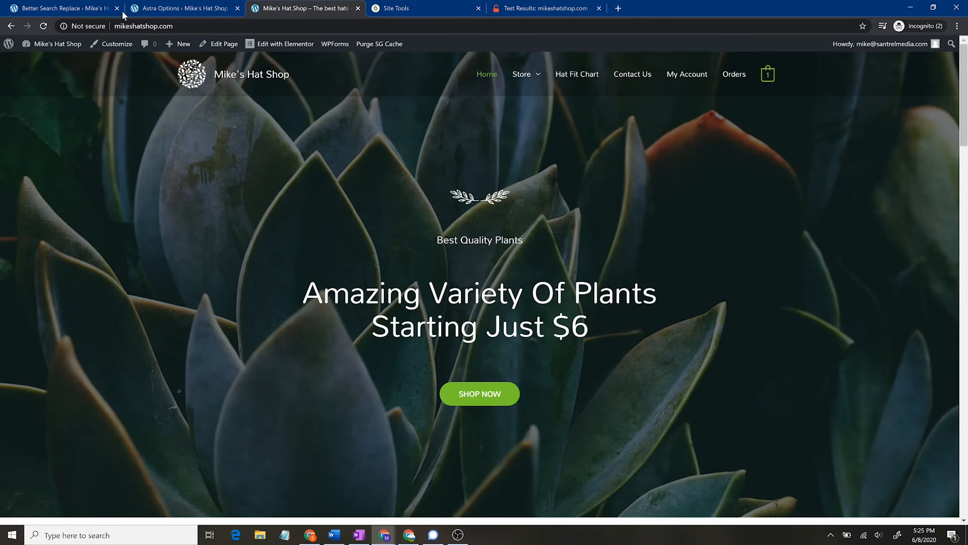
# Step: Reload Mike's Hat Shop homepage and launch the Customizer from the admin toolbar
pyautogui.click(43, 26)
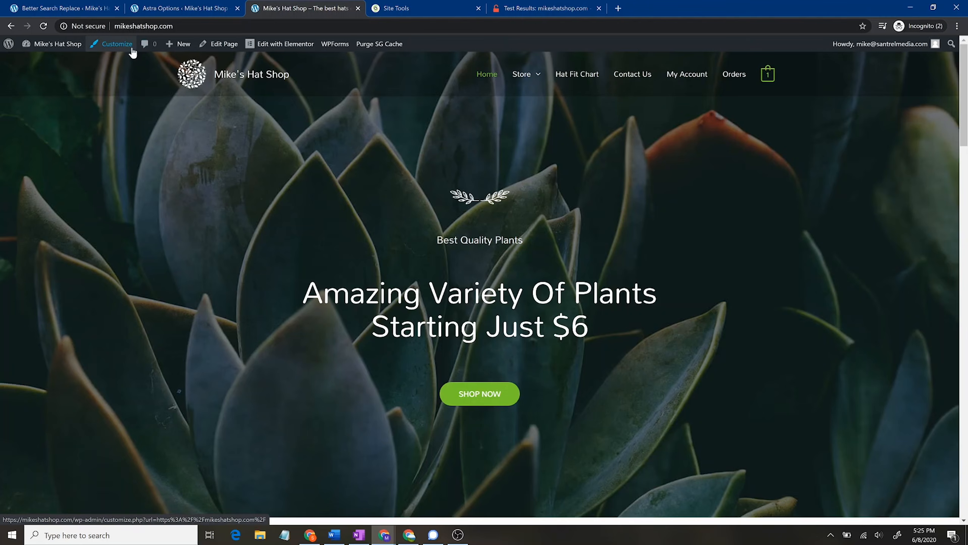
pyautogui.click(117, 44)
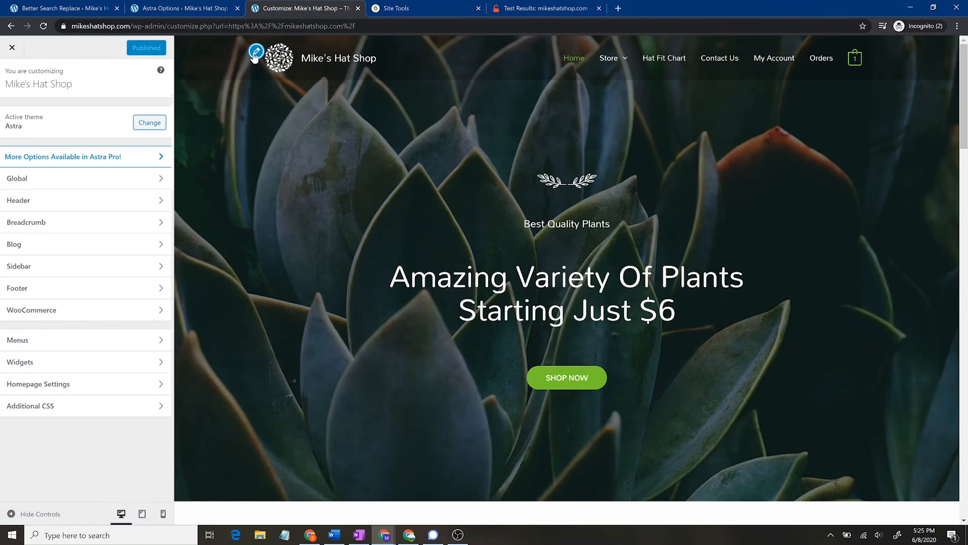
# Step: In Transparent Header settings, remove the separate logo and the retina logo
pyautogui.click(256, 52)
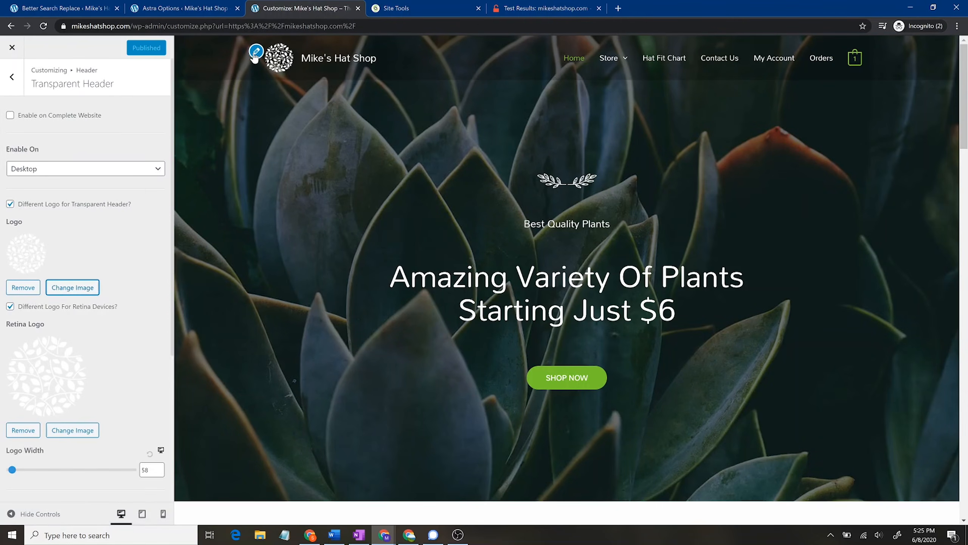
pyautogui.click(32, 292)
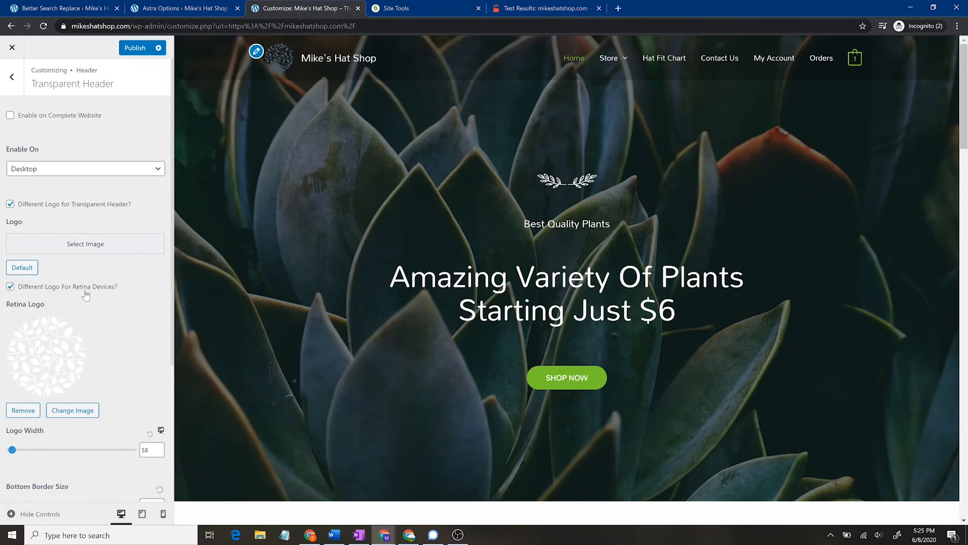
pyautogui.click(23, 411)
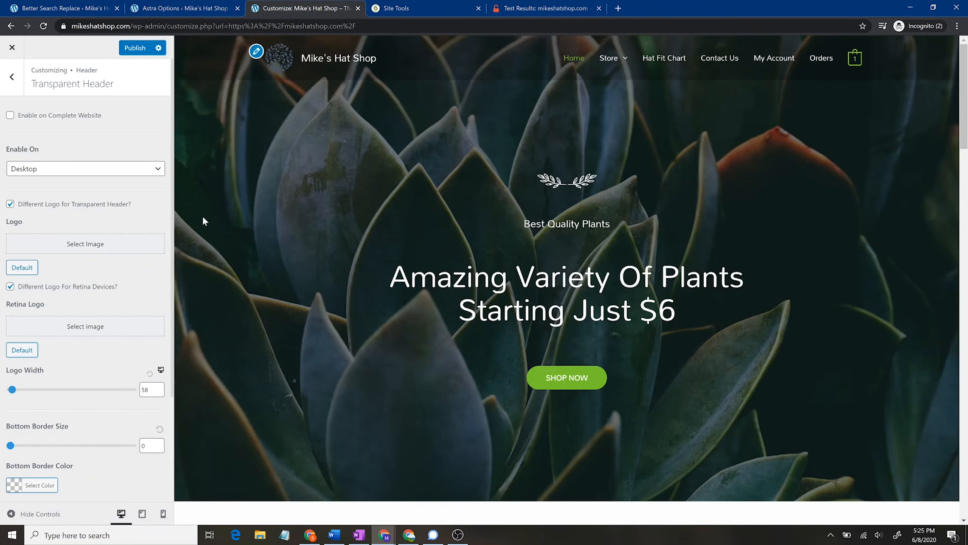
pyautogui.scroll(-3, 76, 267)
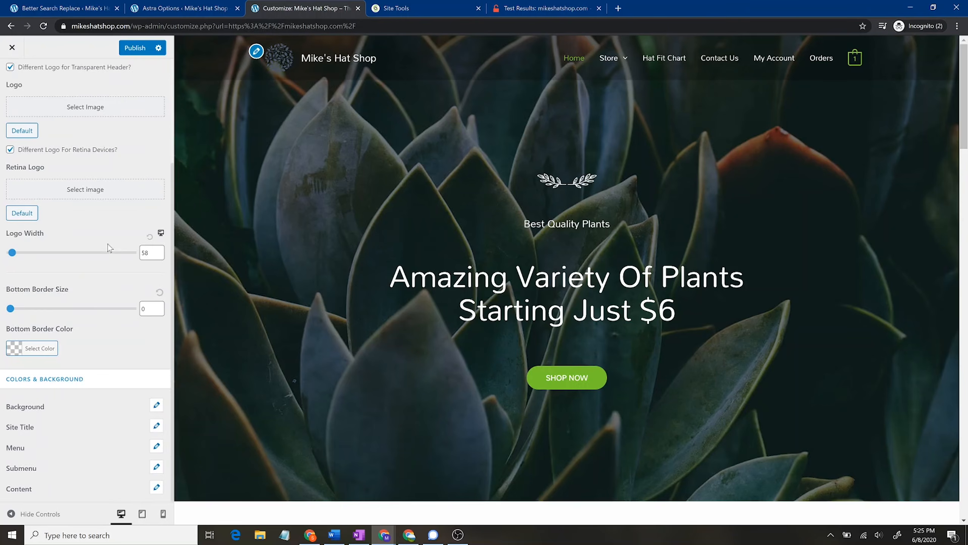
pyautogui.scroll(3, 109, 253)
# Step: Publish the transparent header logo removal to the live site
pyautogui.click(137, 47)
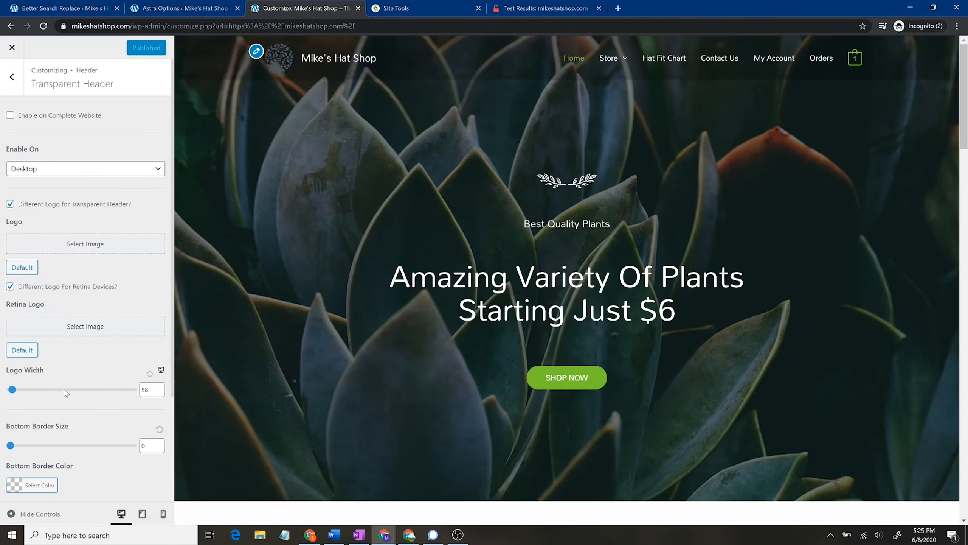
pyautogui.scroll(-3, 47, 418)
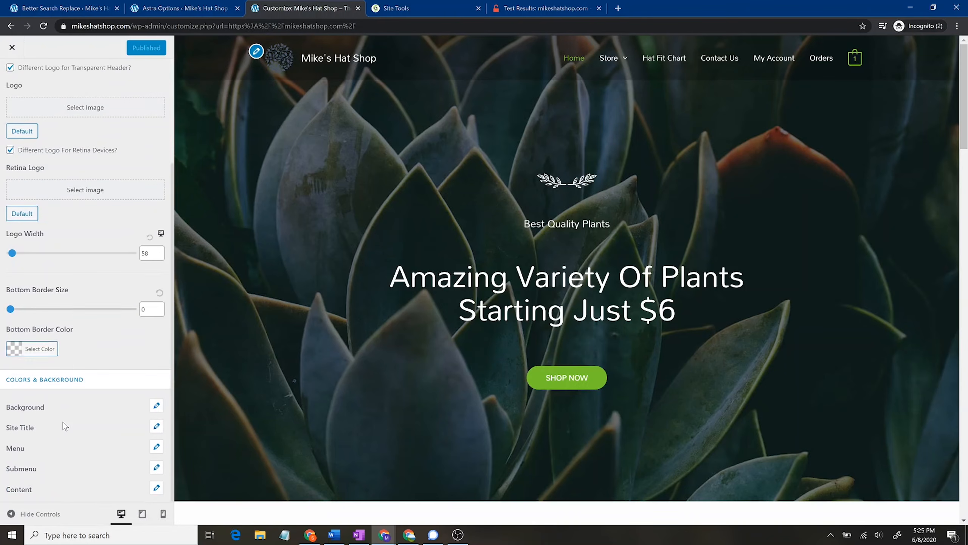
pyautogui.click(258, 49)
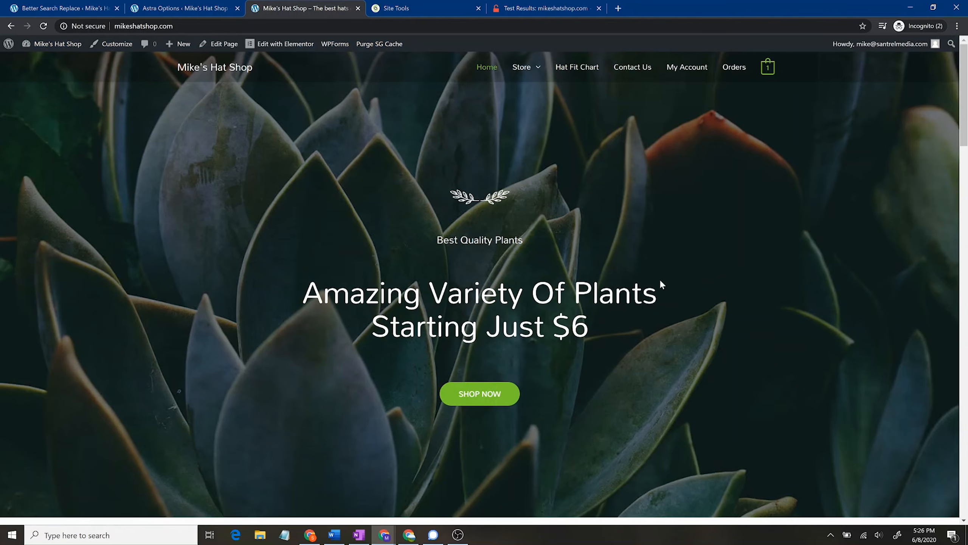
# Step: Open the Home page in Elementor and select the hero section
pyautogui.click(276, 52)
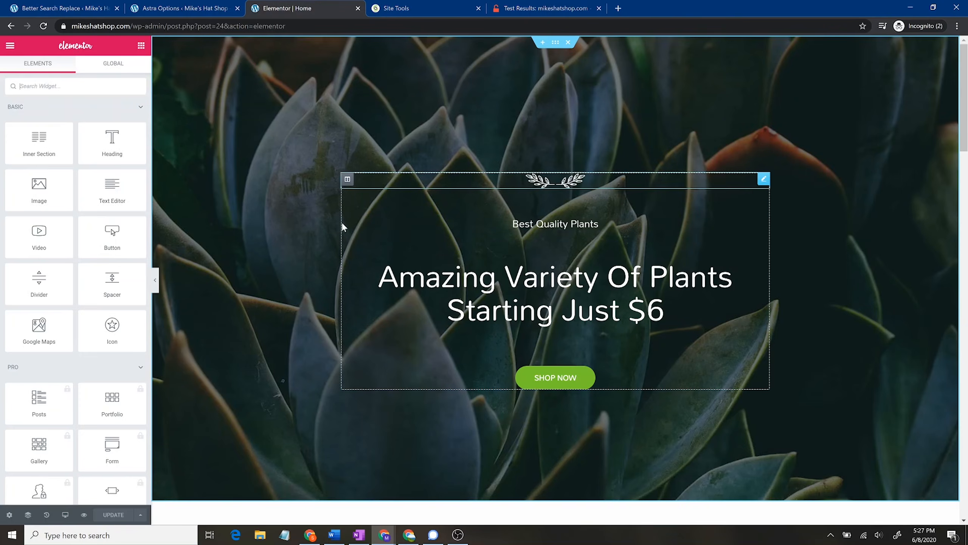
pyautogui.click(556, 43)
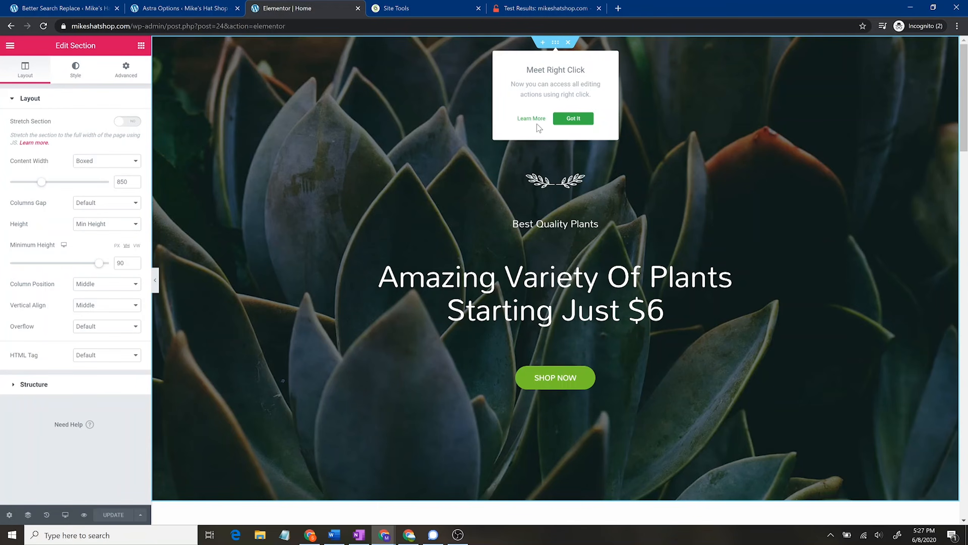
pyautogui.click(574, 118)
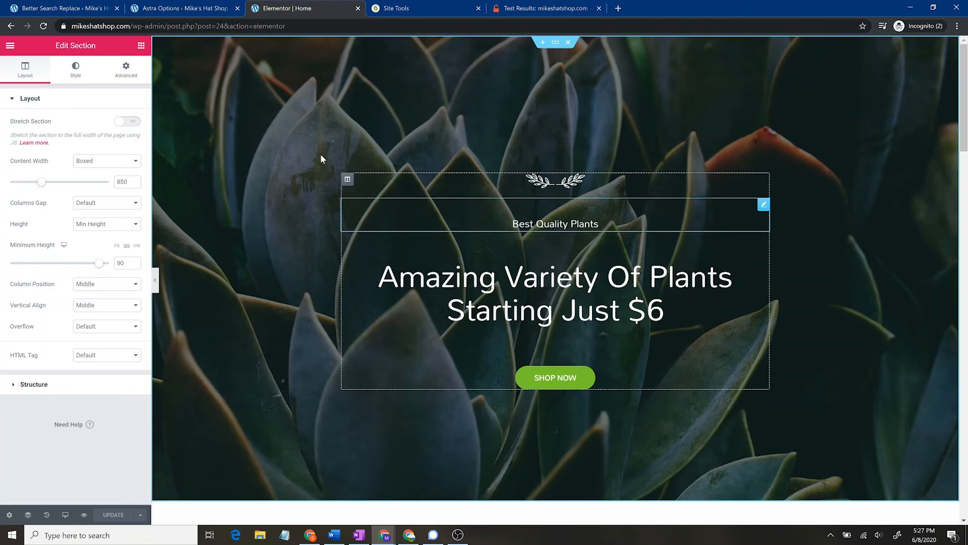
# Step: Set the hero section's Style background image to the hosta leaves photo
pyautogui.click(77, 68)
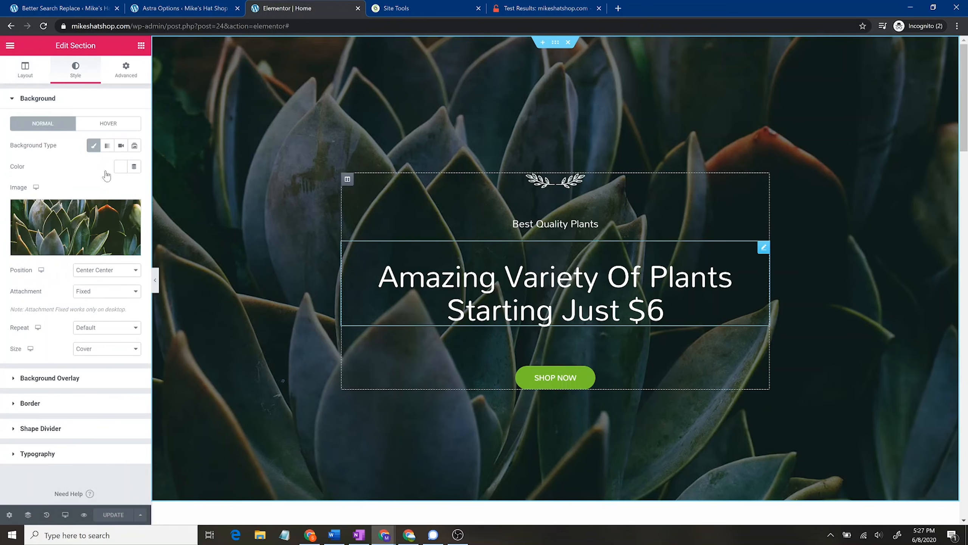
pyautogui.click(75, 229)
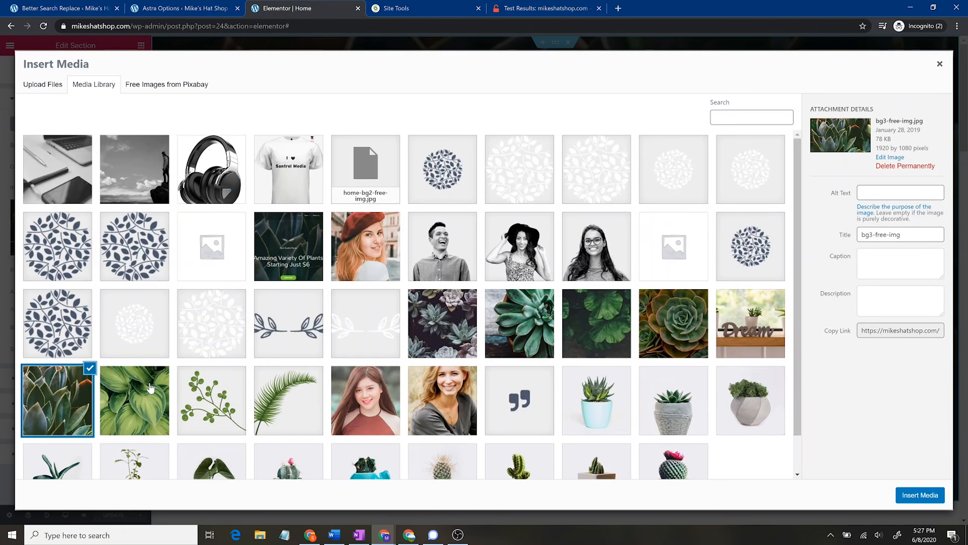
pyautogui.click(150, 388)
pyautogui.click(915, 496)
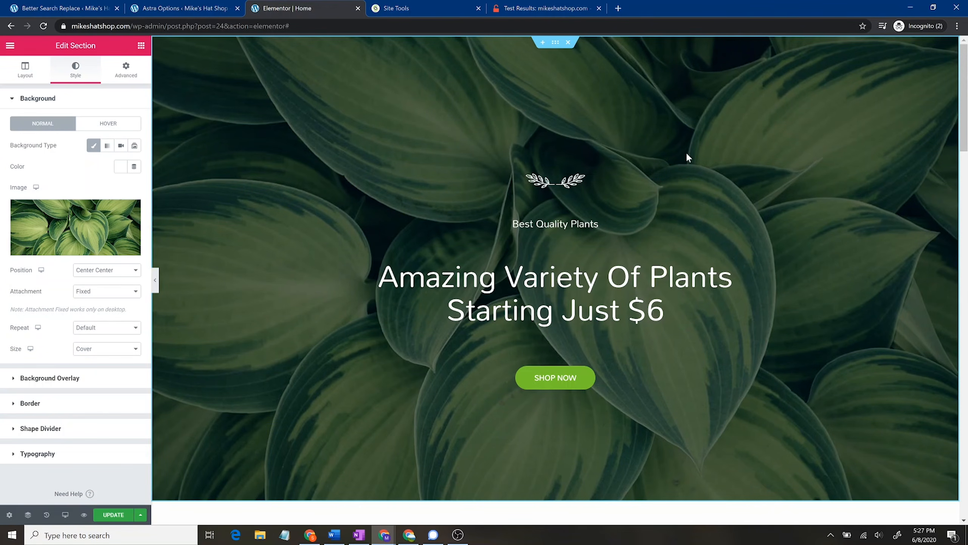
pyautogui.click(665, 309)
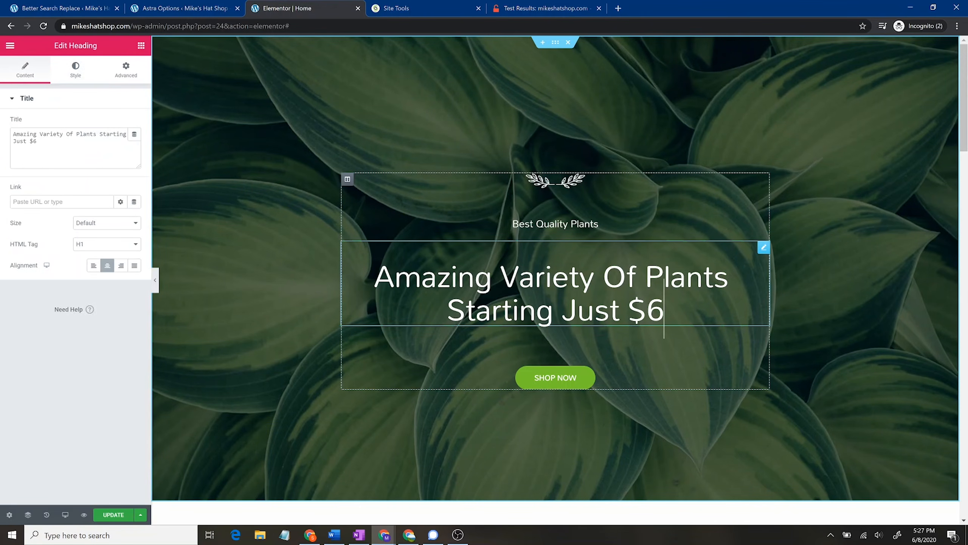
# Step: Select the first card's SEE COLLECTION button after clearing a stray heading text selection
pyautogui.moveTo(664, 309); pyautogui.dragTo(447, 309)
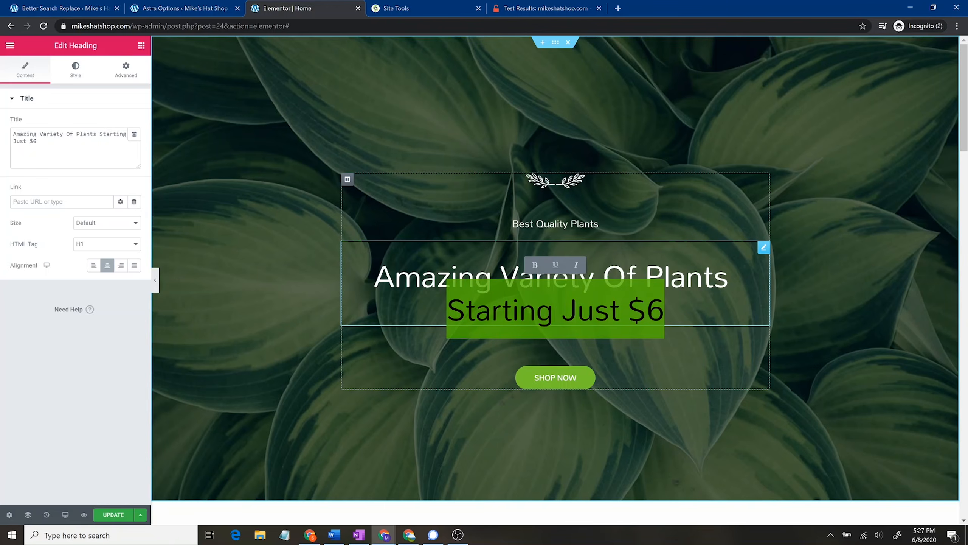
pyautogui.click(686, 277)
pyautogui.scroll(-7, 818, 343)
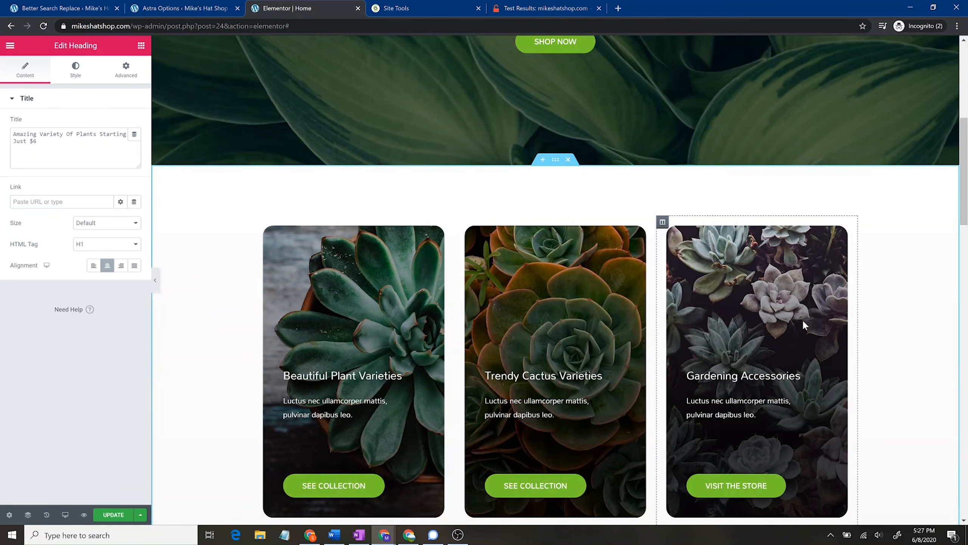
pyautogui.scroll(-4, 396, 198)
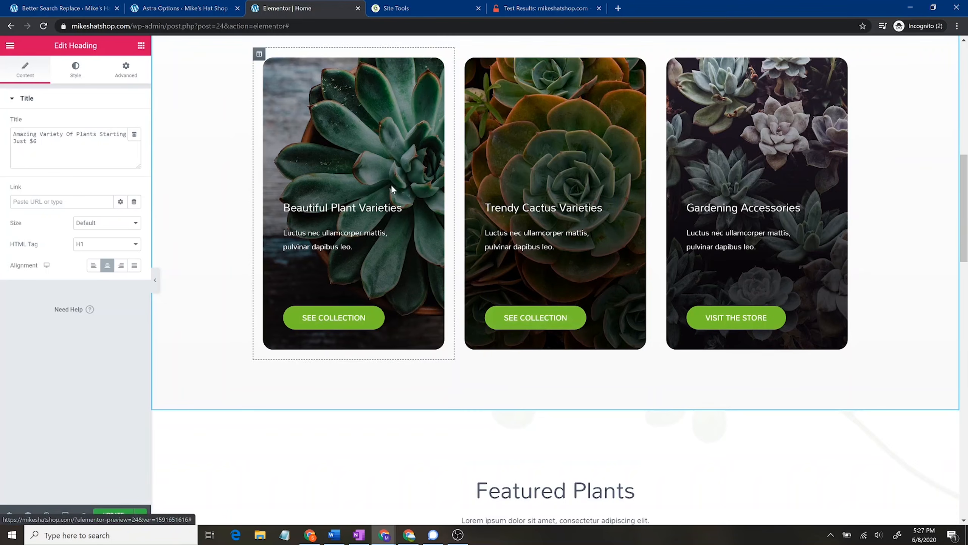
pyautogui.click(389, 317)
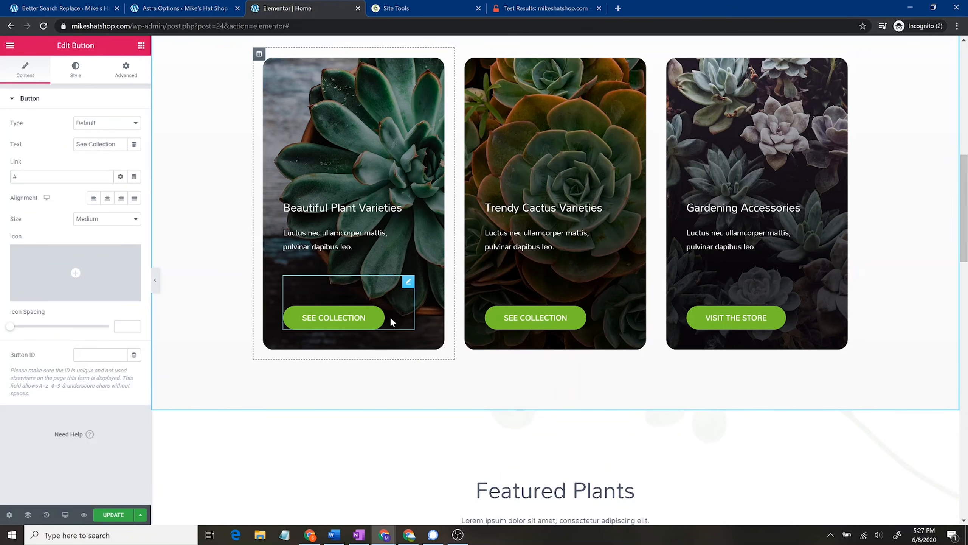
# Step: Center the SEE COLLECTION button and set its size to Extra Large
pyautogui.scroll(4, 446, 364)
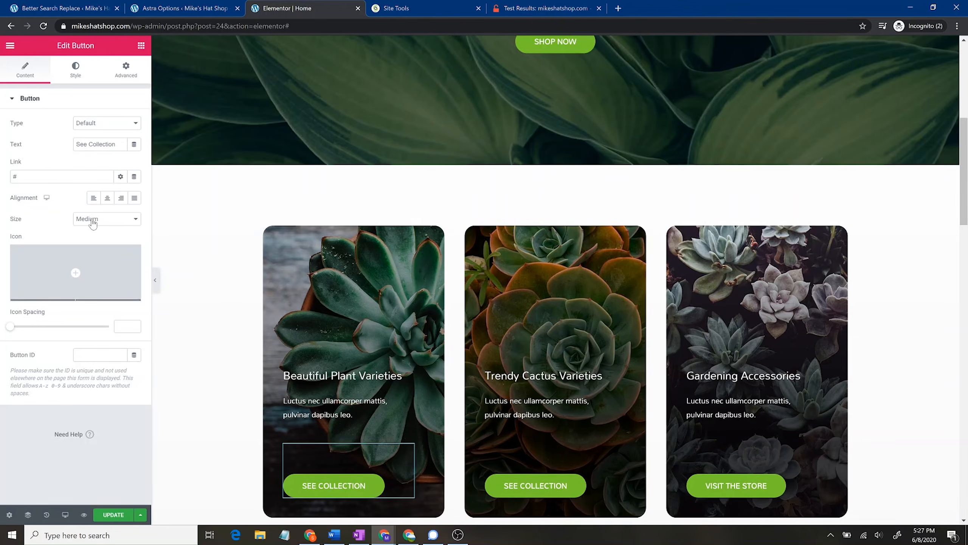
pyautogui.click(108, 198)
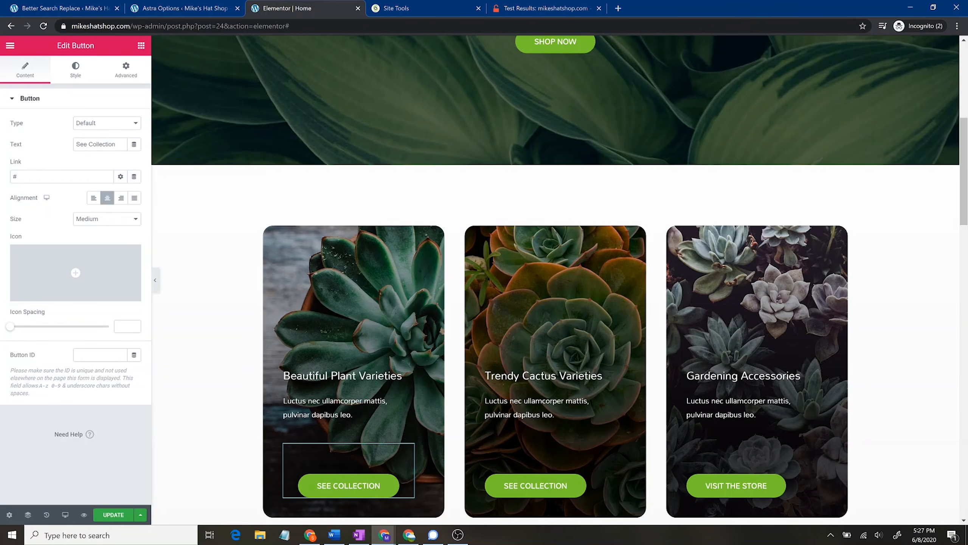
pyautogui.click(114, 218)
pyautogui.click(98, 287)
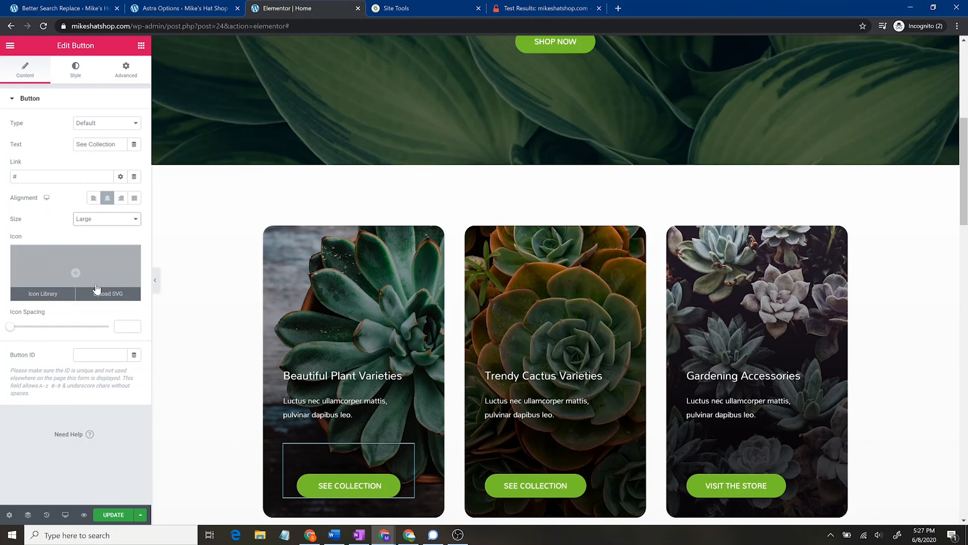
pyautogui.click(102, 221)
pyautogui.click(96, 300)
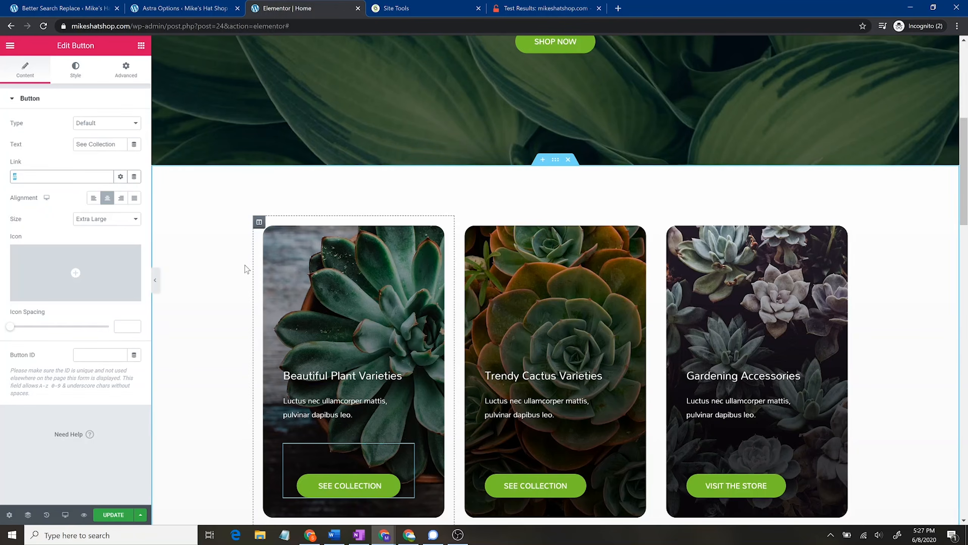
pyautogui.scroll(-10, 543, 279)
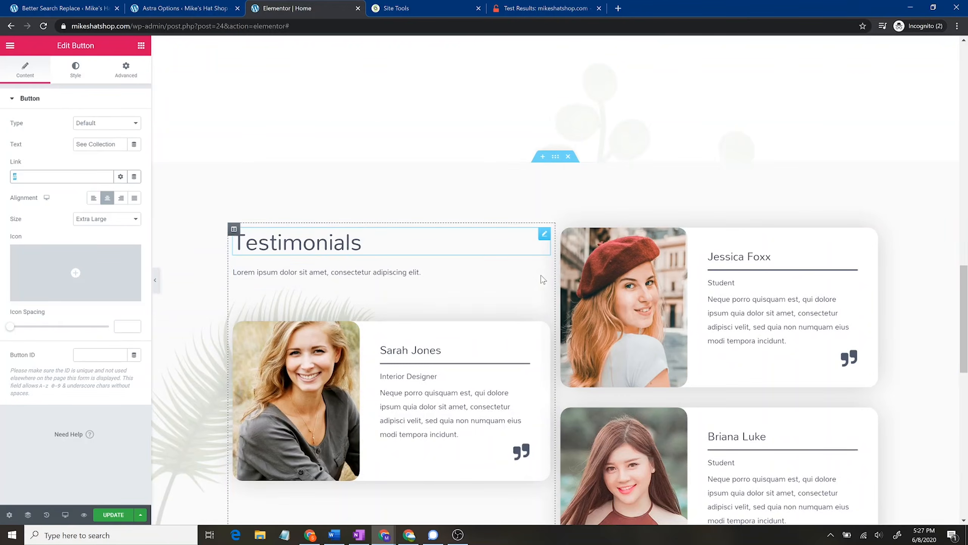
pyautogui.scroll(10, 543, 281)
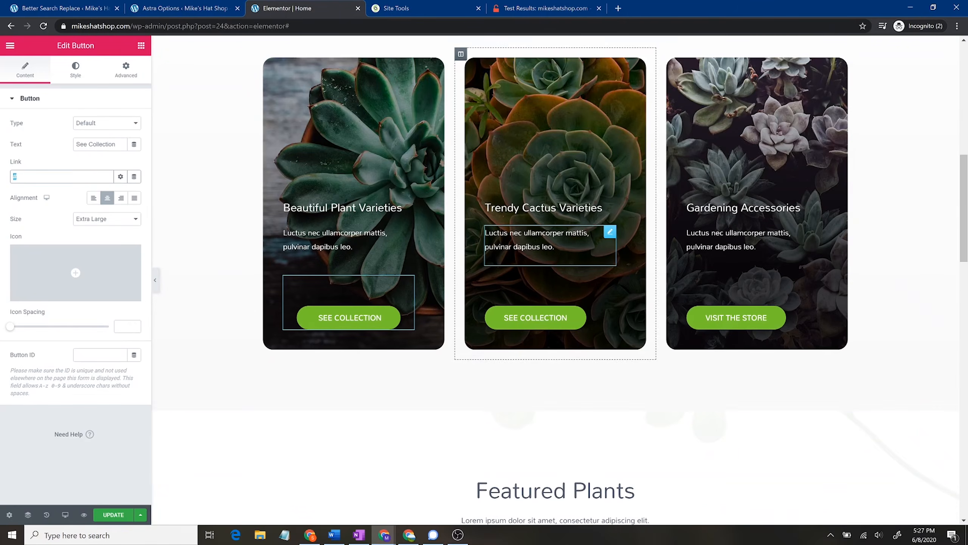
pyautogui.scroll(10, 543, 280)
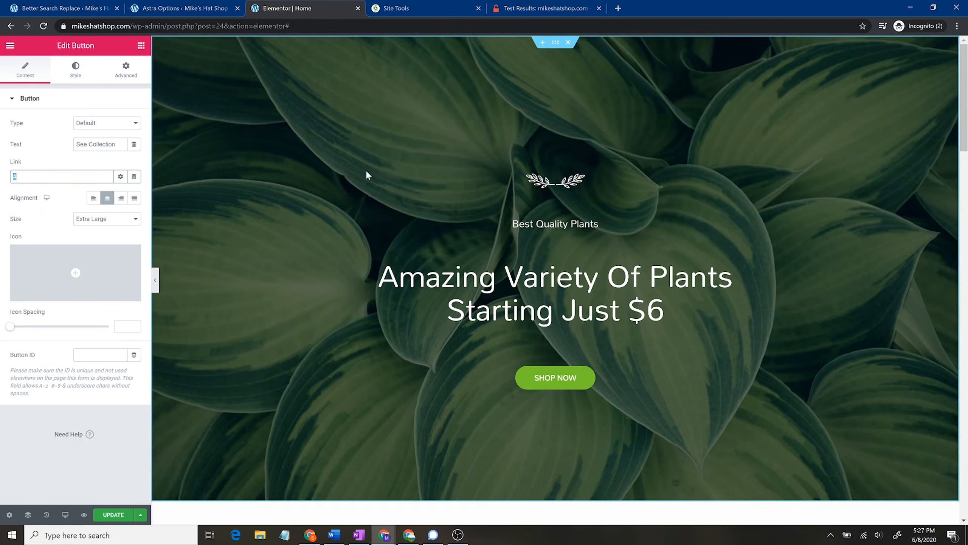
# Step: Set the SEE COLLECTION button's Link to mikeshatshop.com/article/#anchor1
pyautogui.scroll(-8, 360, 165)
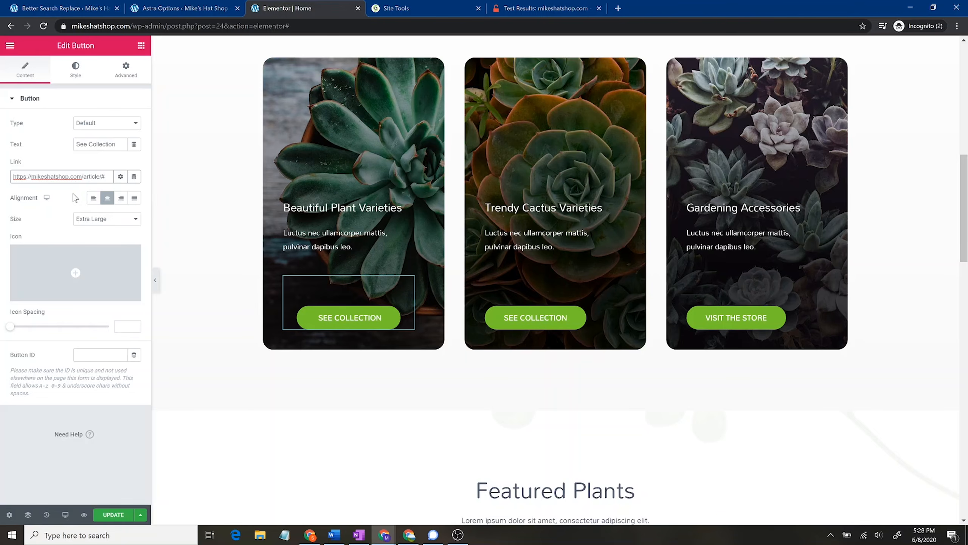
pyautogui.write('chor1')
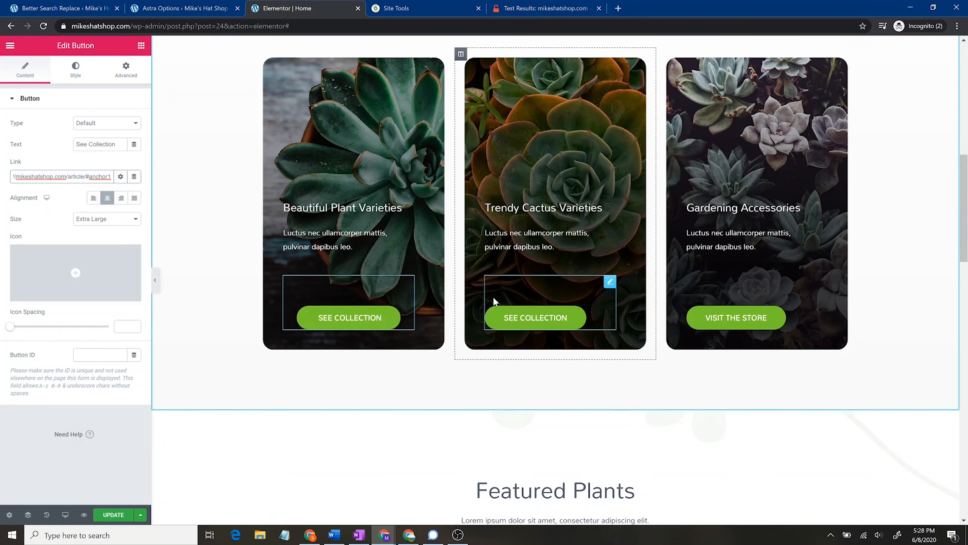
pyautogui.scroll(-4, 738, 353)
pyautogui.scroll(15, 739, 361)
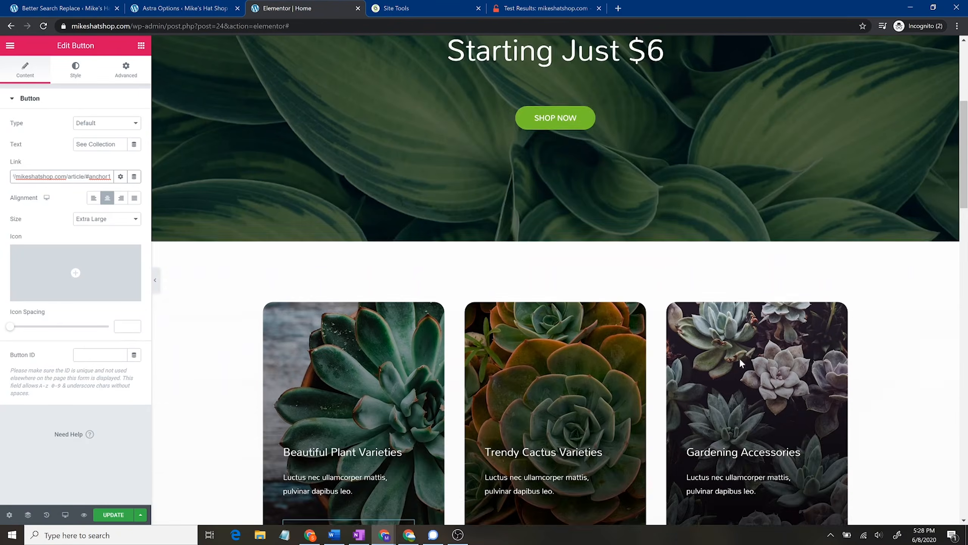
pyautogui.scroll(-10, 743, 383)
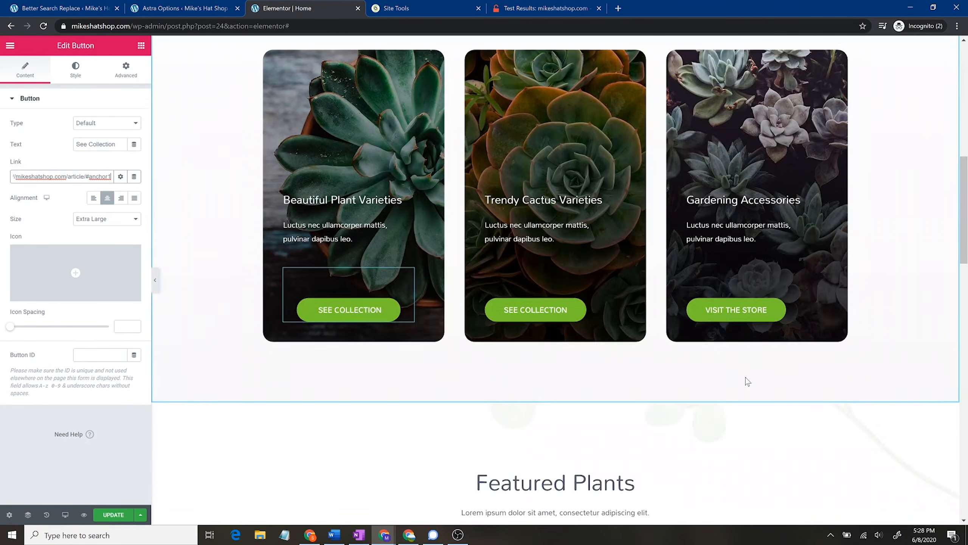
pyautogui.scroll(-8, 733, 371)
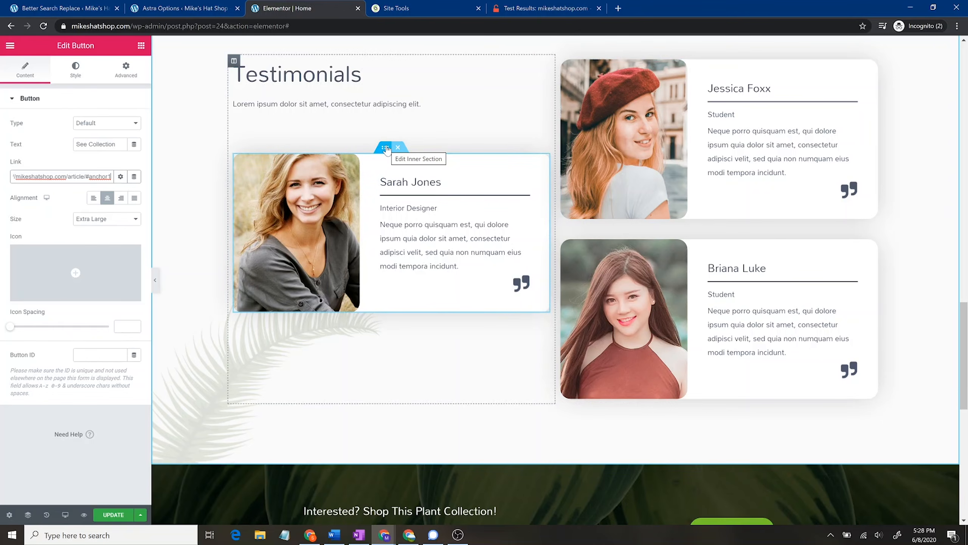
# Step: Drag the Sarah Jones inner section into the right column above the Jessica Foxx card
pyautogui.click(386, 148)
pyautogui.moveTo(386, 148); pyautogui.dragTo(334, 210)
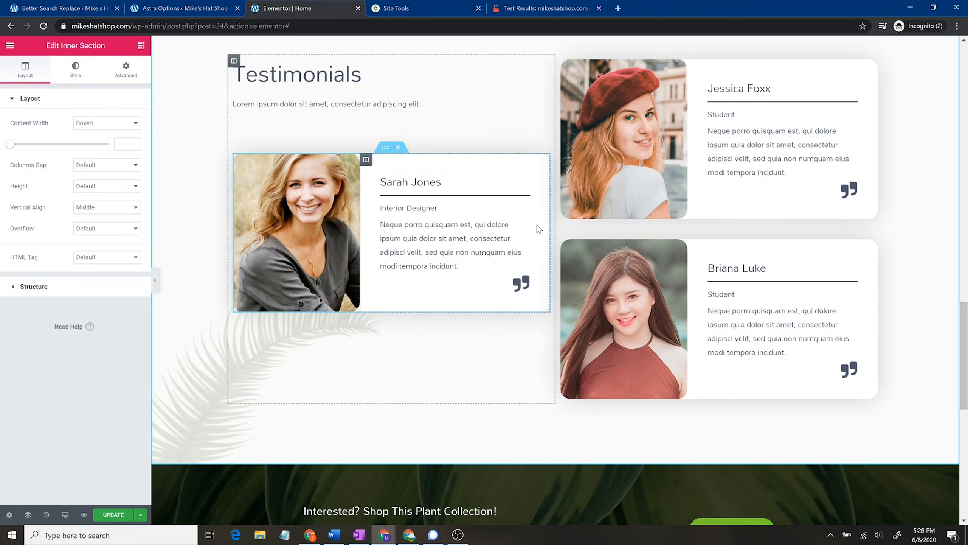
pyautogui.moveTo(386, 147); pyautogui.dragTo(732, 236)
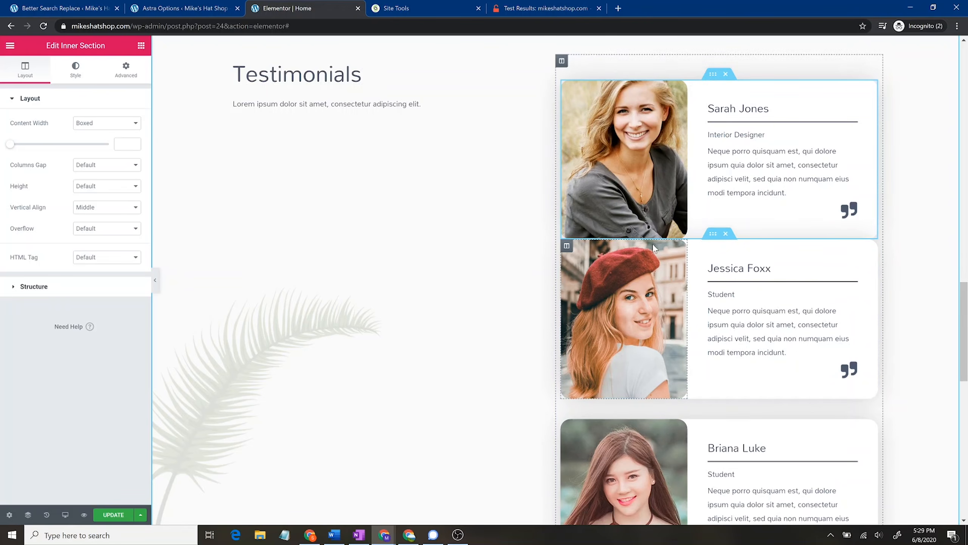
pyautogui.scroll(-5, 653, 247)
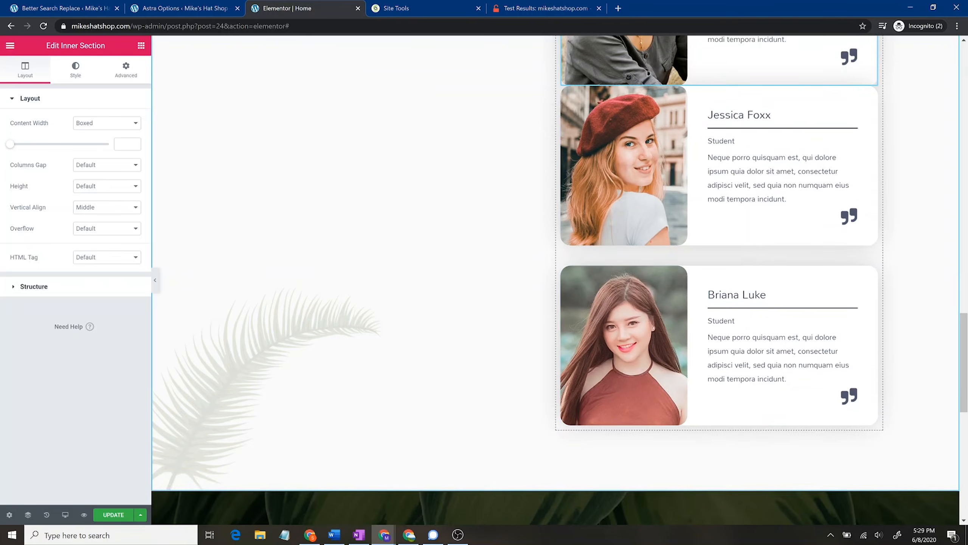
pyautogui.scroll(4, 556, 281)
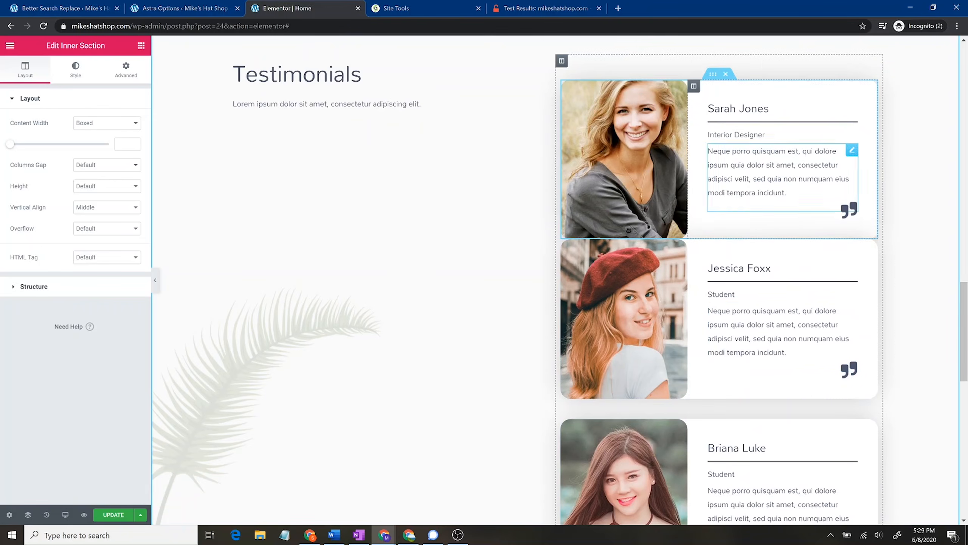
pyautogui.click(141, 45)
pyautogui.moveTo(112, 282); pyautogui.dragTo(717, 230)
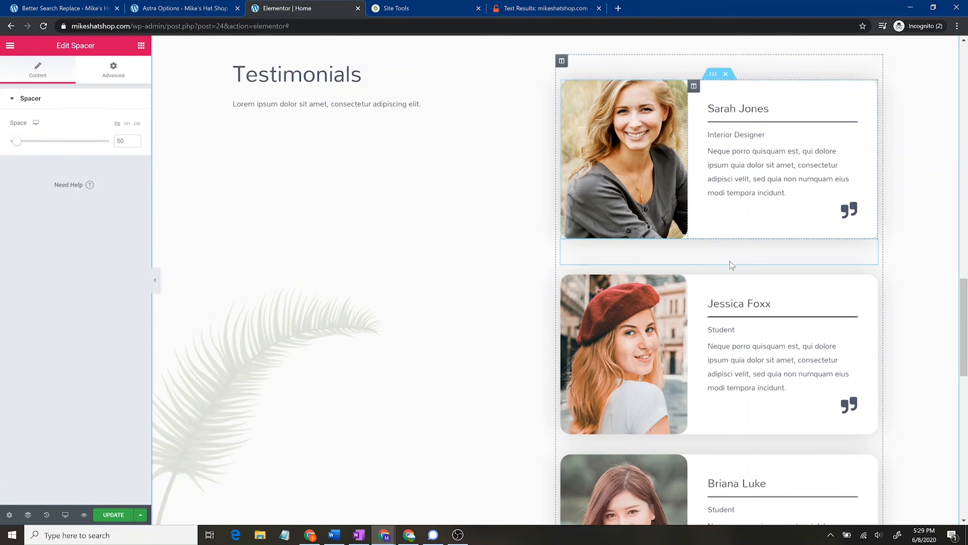
pyautogui.click(134, 139)
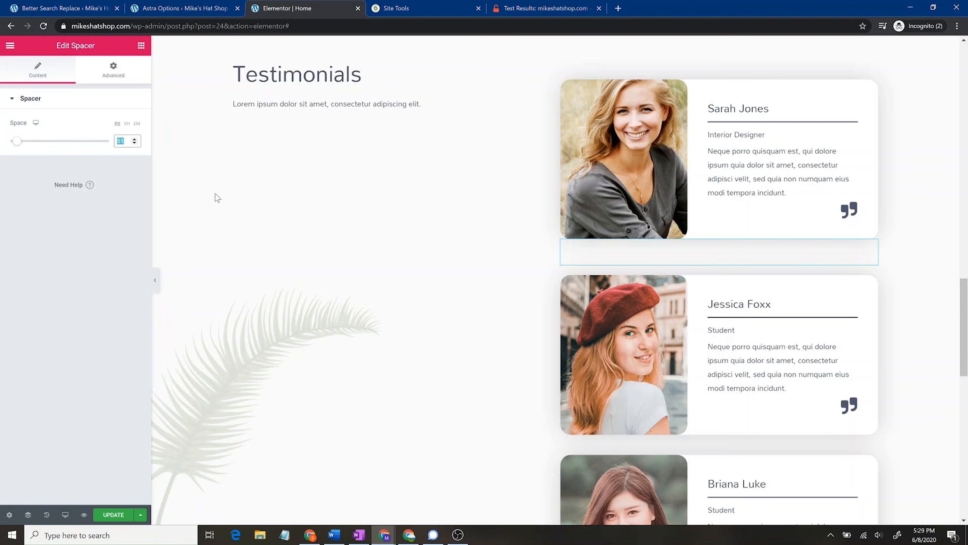
pyautogui.write('30')
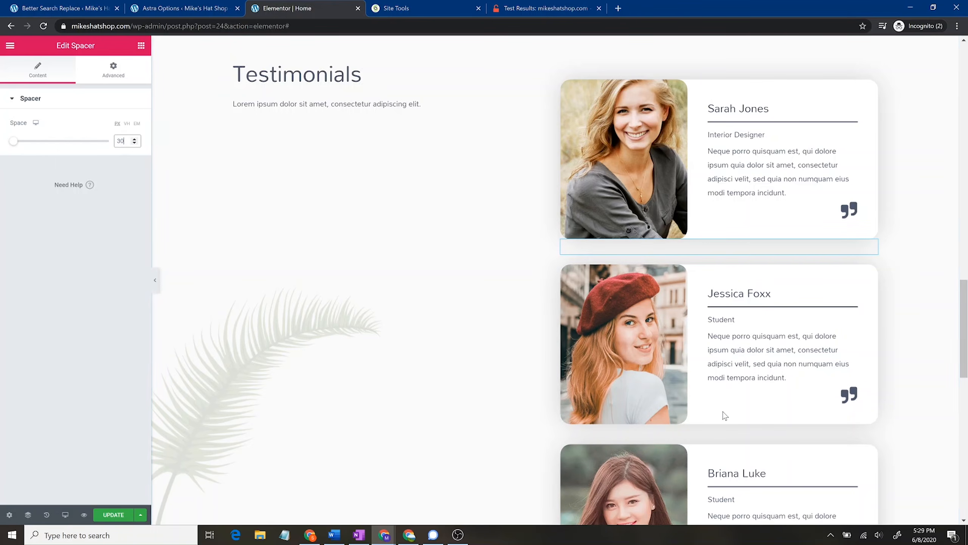
pyautogui.scroll(-4, 725, 415)
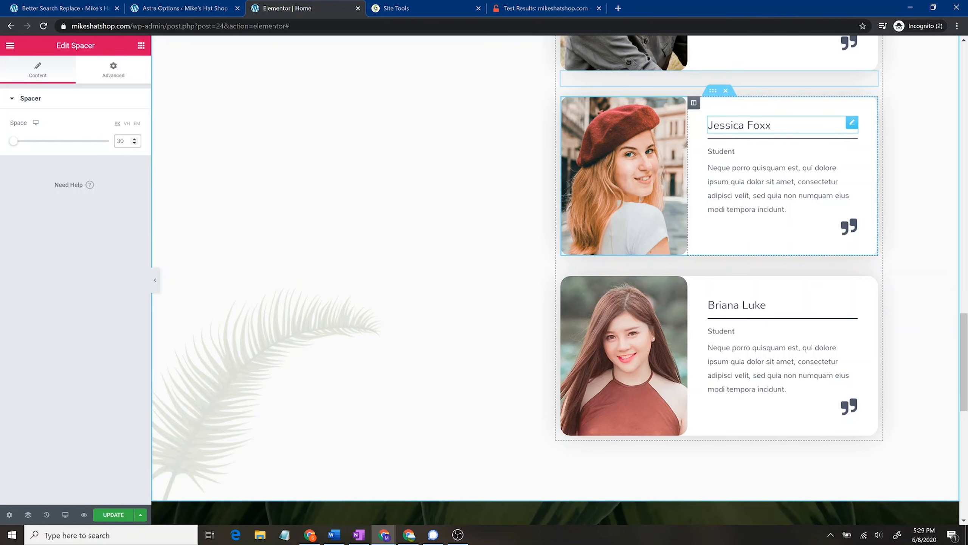
pyautogui.click(771, 126)
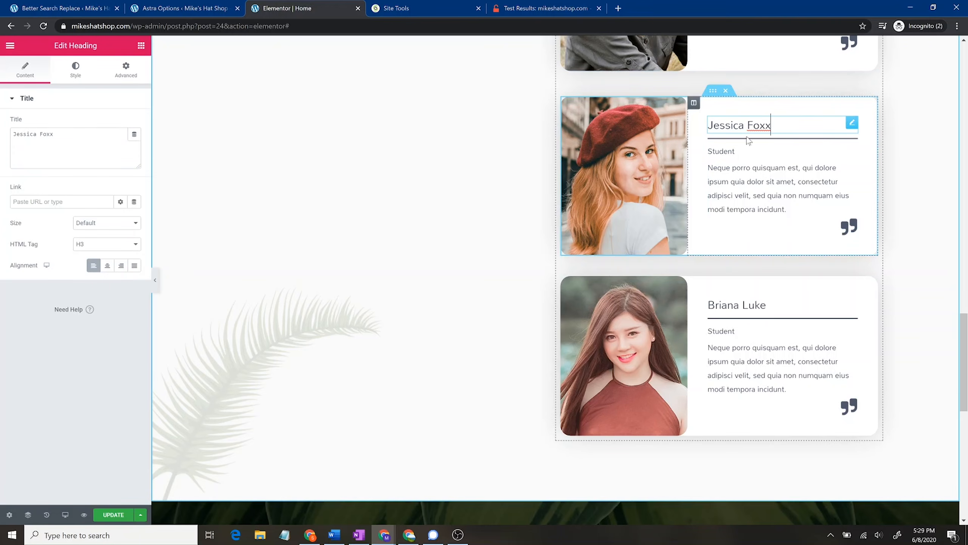
pyautogui.rightClick(717, 91)
pyautogui.click(759, 115)
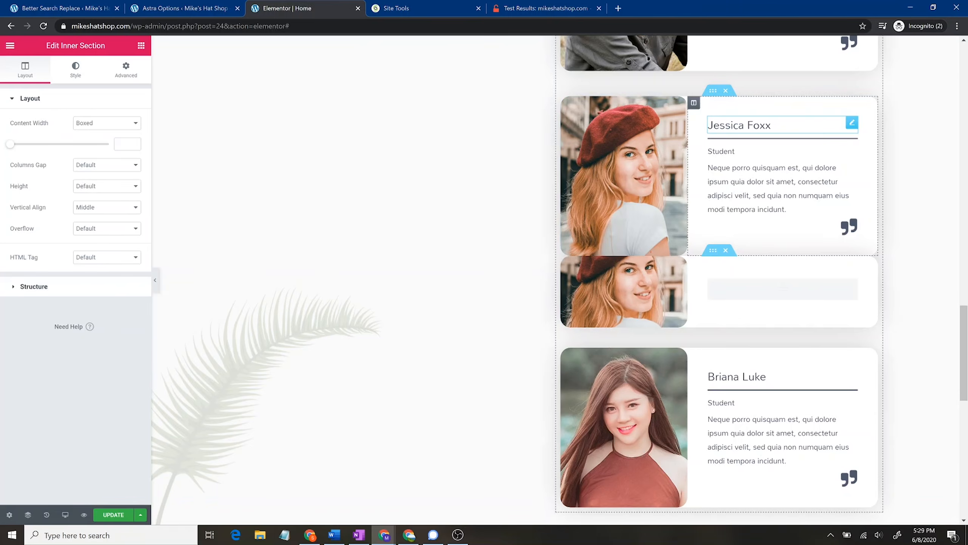
# Step: Drag the duplicated Jessica Foxx card under the Testimonials text in the left column, then select its heading
pyautogui.moveTo(713, 250); pyautogui.dragTo(476, 208)
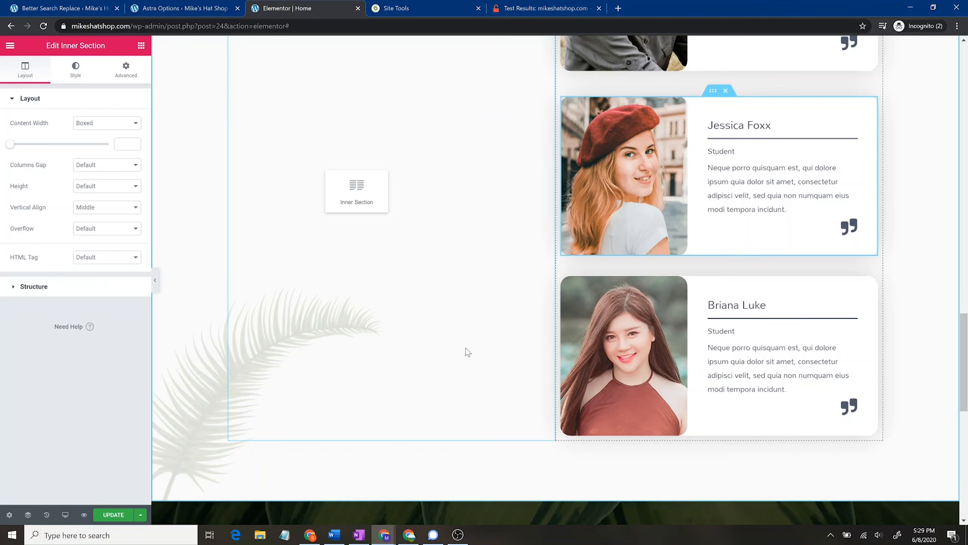
pyautogui.moveTo(470, 345); pyautogui.dragTo(467, 377)
pyautogui.scroll(3, 400, 138)
pyautogui.moveTo(385, 224); pyautogui.dragTo(400, 335)
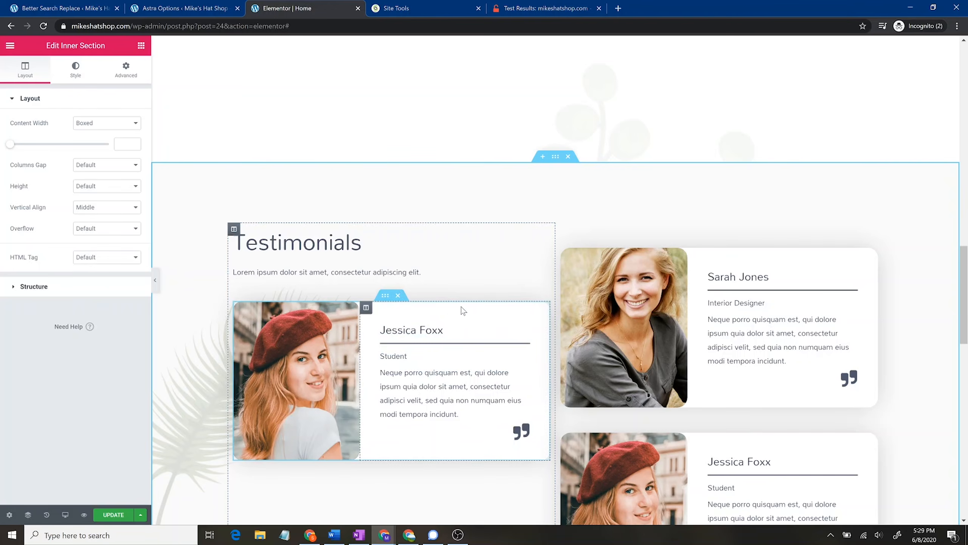
pyautogui.scroll(-4, 495, 302)
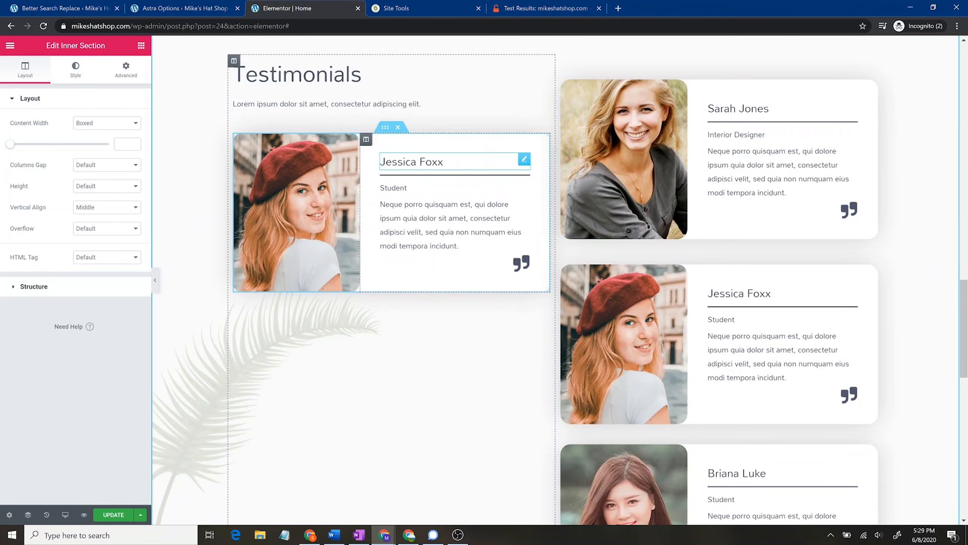
pyautogui.click(442, 162)
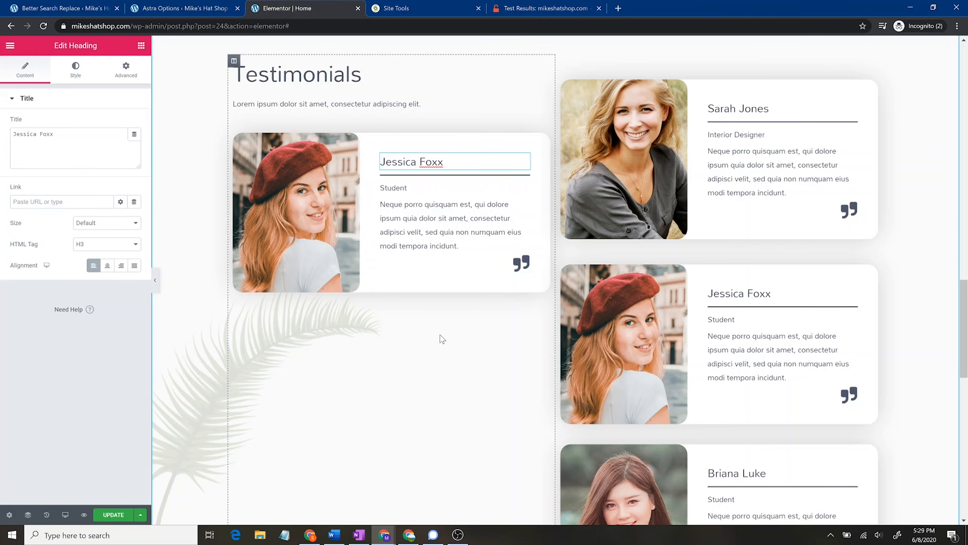
pyautogui.scroll(-15, 469, 305)
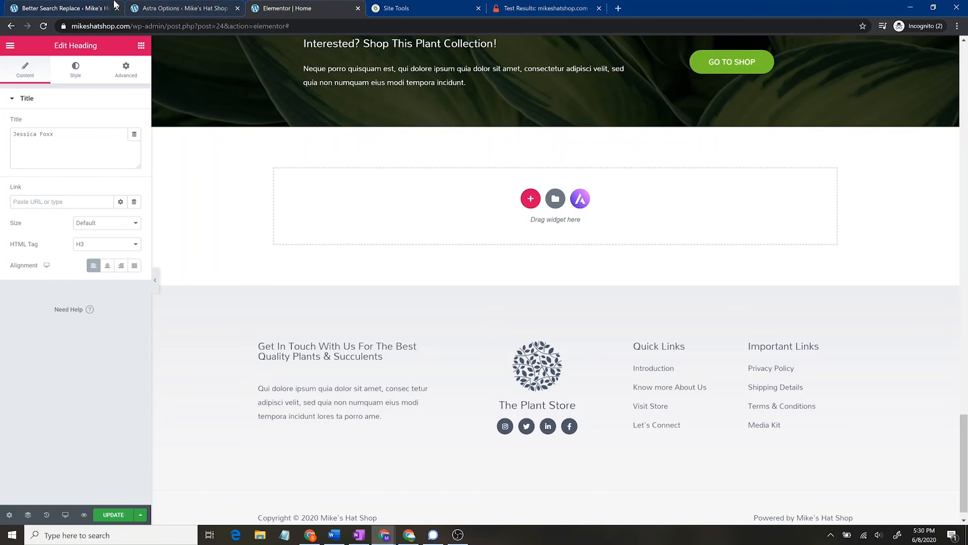
# Step: Load the Envato redirect address in a new tab, then return to the Astra Options tab
pyautogui.click(98, 4)
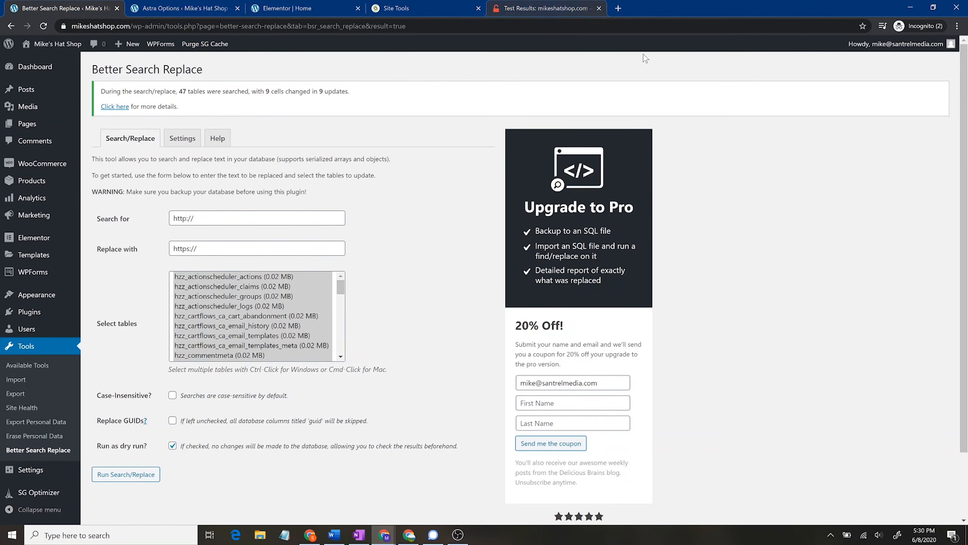
pyautogui.click(618, 8)
pyautogui.write('sa')
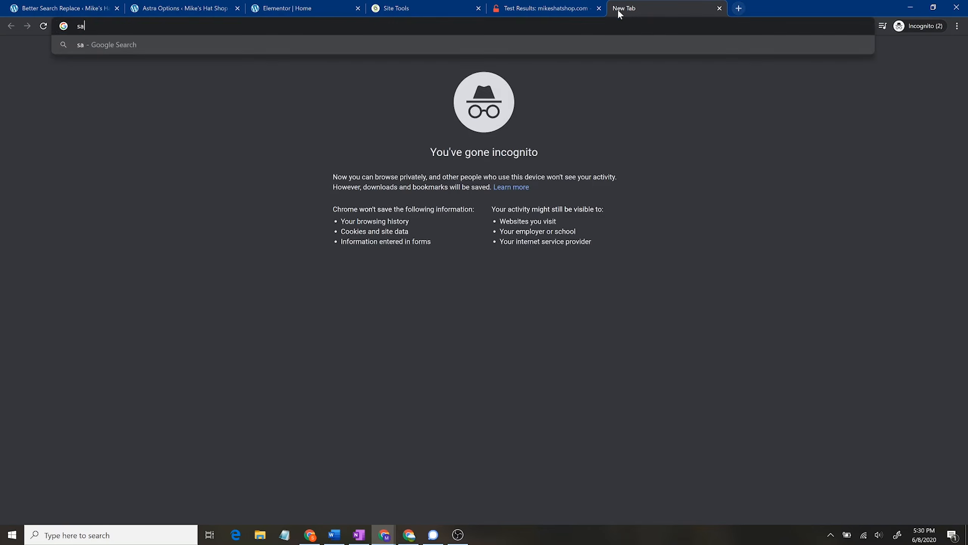
pyautogui.write('ntrelmeida.')
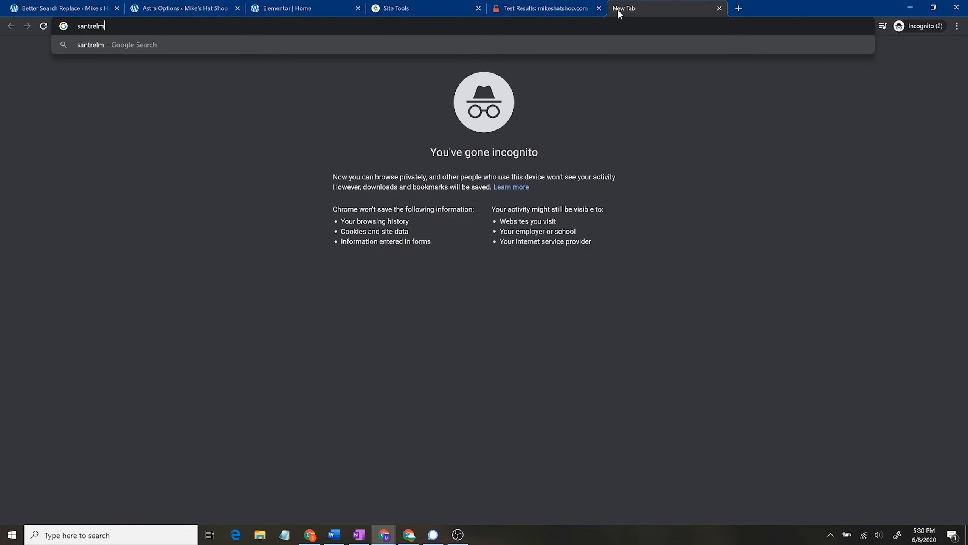
pyautogui.press('BackSpace')
pyautogui.press('BackSpace')
pyautogui.press('BackSpace')
pyautogui.press('BackSpace')
pyautogui.press('BackSpace')
pyautogui.write('edia.co')
pyautogui.press('BackSpace')
pyautogui.press('BackSpace')
pyautogui.press('BackSpace')
pyautogui.write('.com/envato')
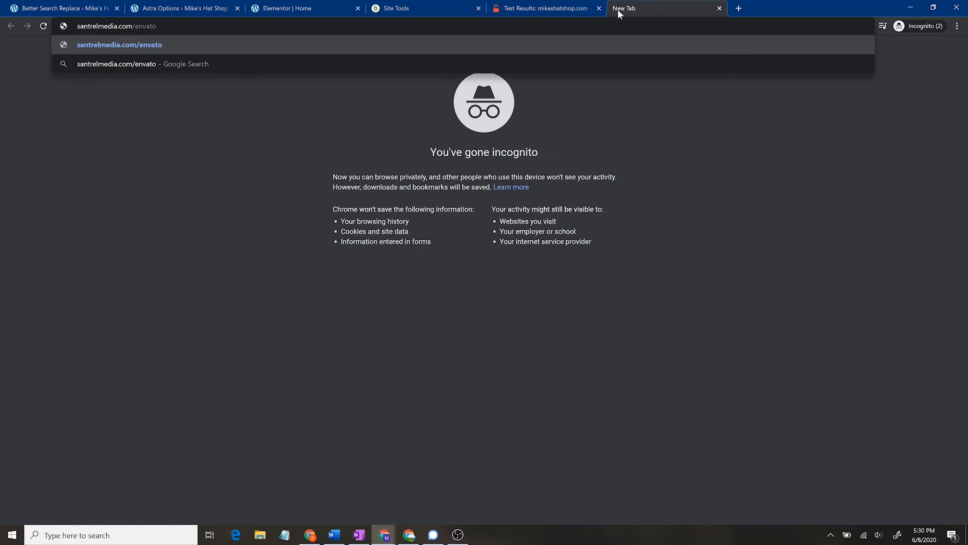
pyautogui.press('Return')
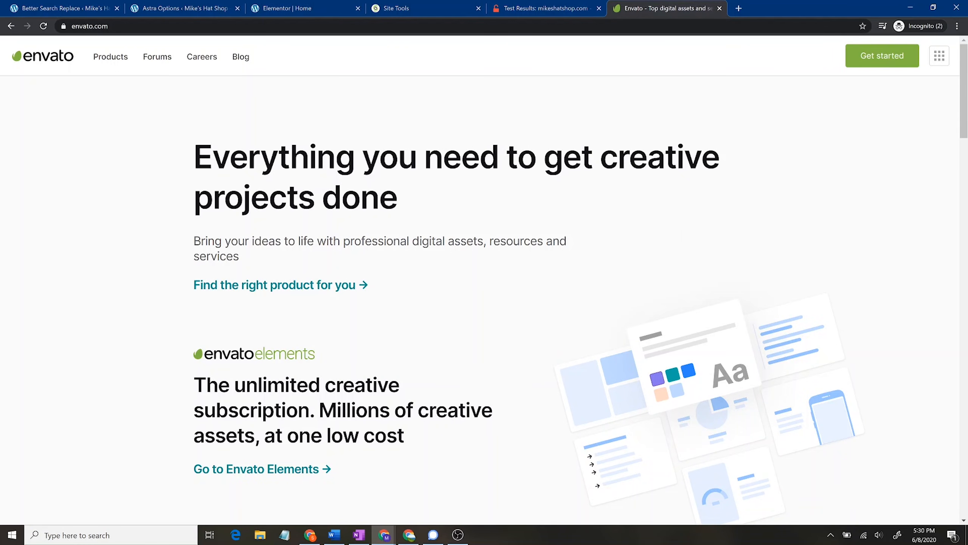
pyautogui.click(72, 4)
pyautogui.click(172, 4)
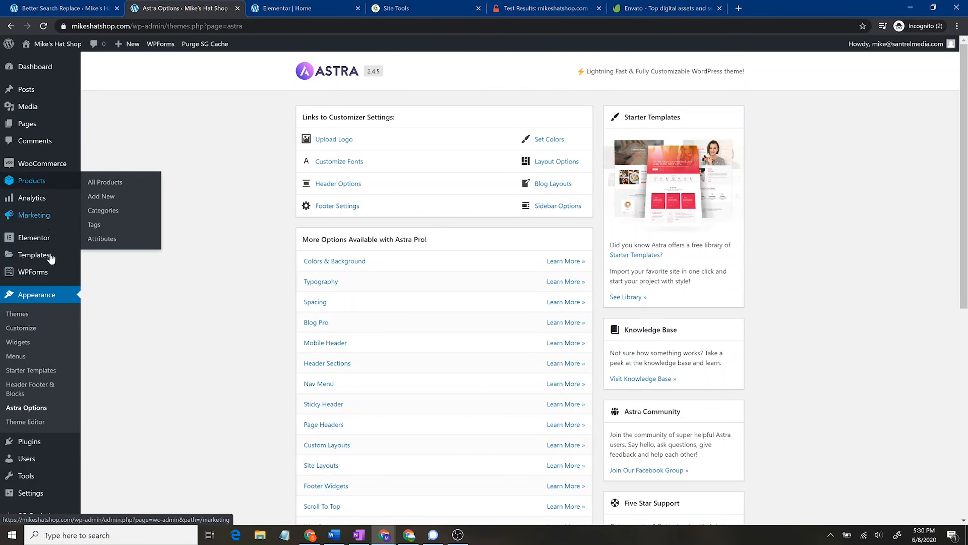
# Step: Install the Envato Elements plugin from Plugins > Add New and return to the Elementor Home editor
pyautogui.click(32, 448)
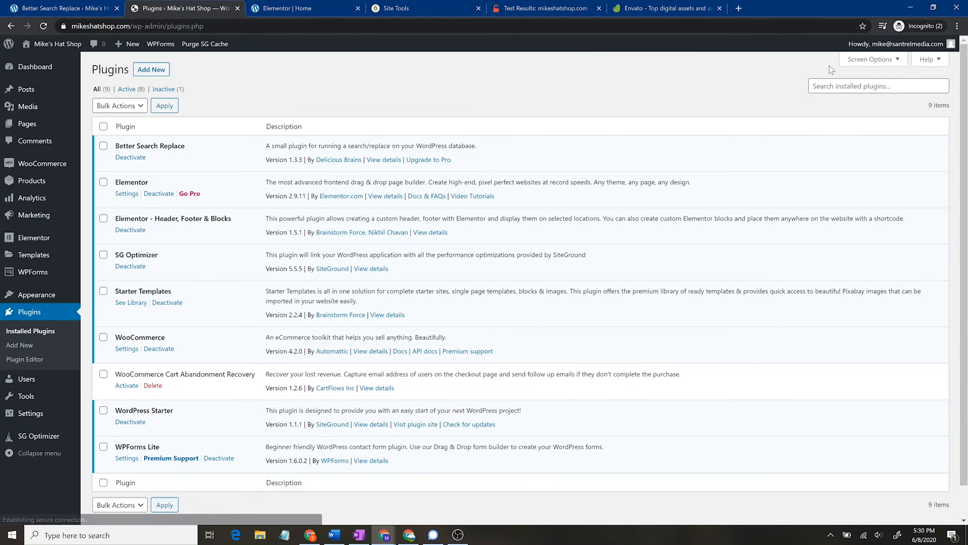
pyautogui.click(159, 71)
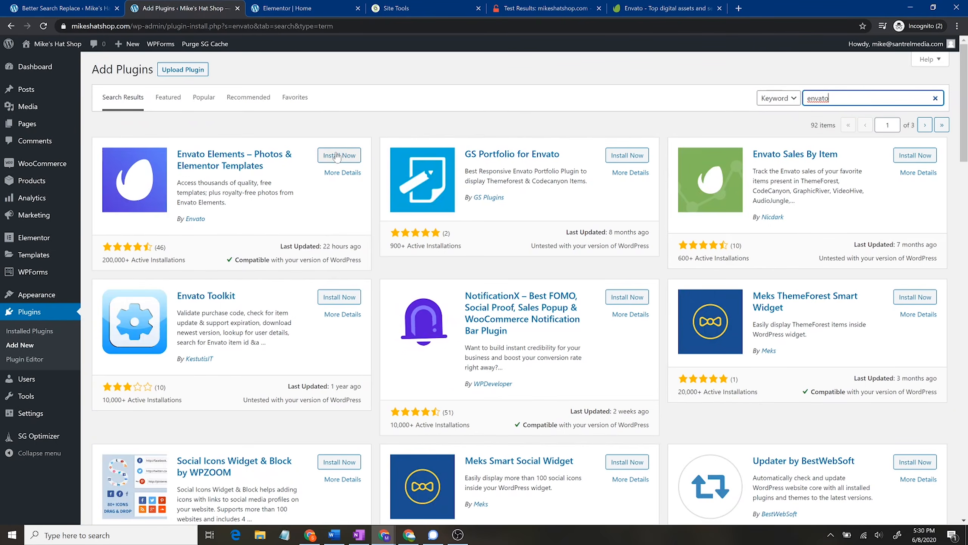
pyautogui.click(337, 155)
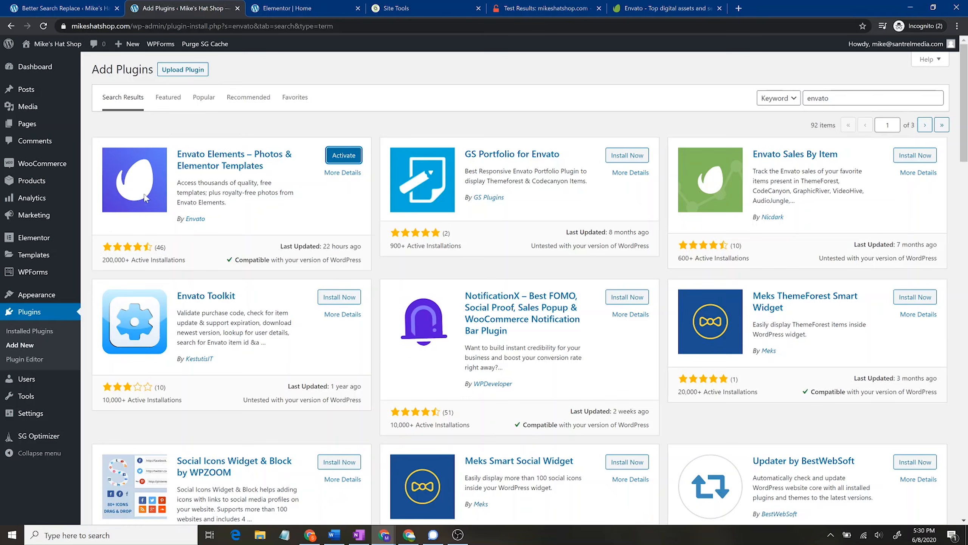
pyautogui.click(316, 8)
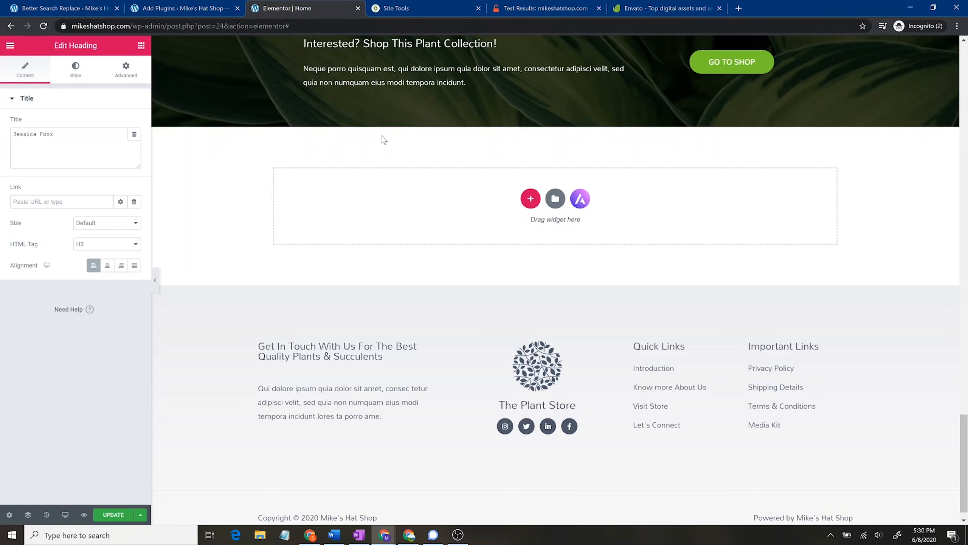
# Step: Open the Elementor widgets panel and scroll through it before leaving the editor
pyautogui.click(142, 45)
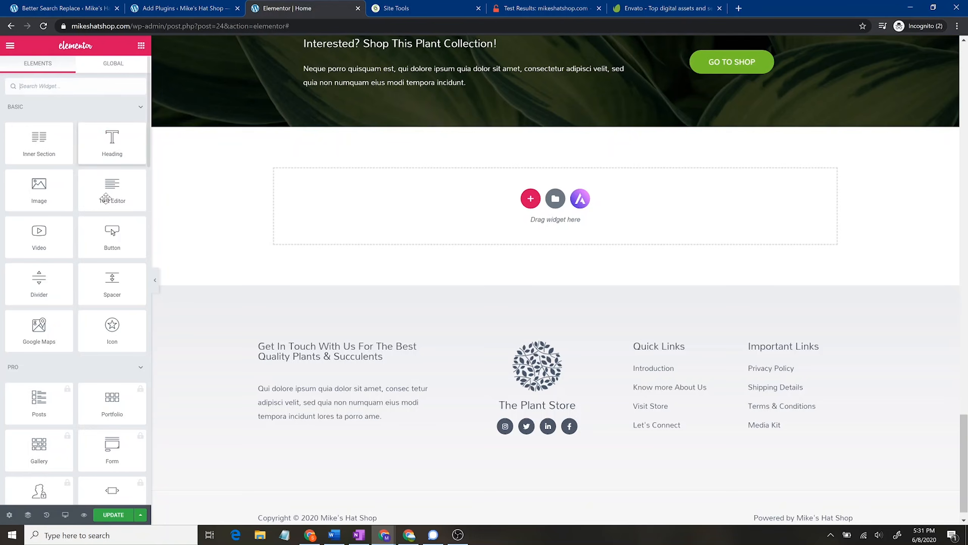
pyautogui.scroll(-15, 114, 332)
pyautogui.scroll(-1, 182, 333)
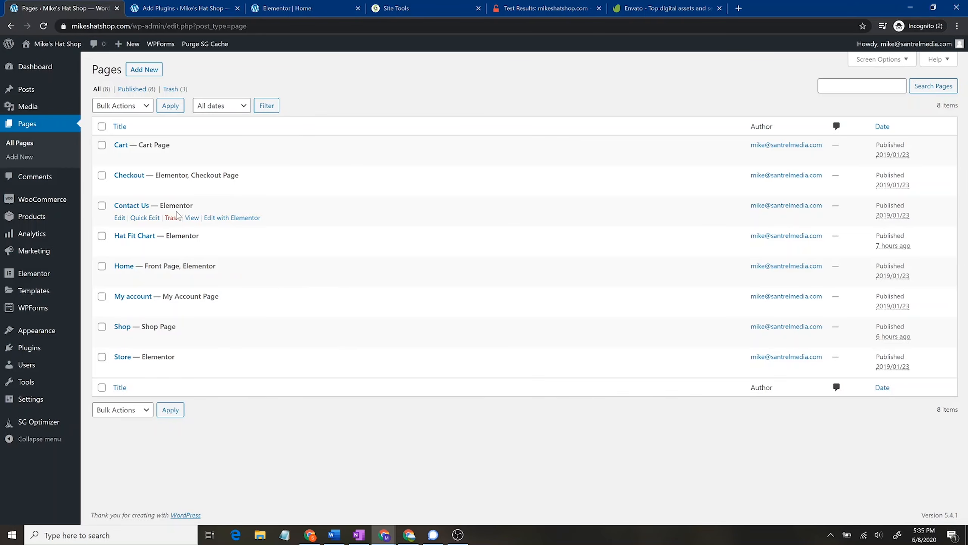
# Step: Open the Posts list and add a new post
pyautogui.moveTo(36, 103)
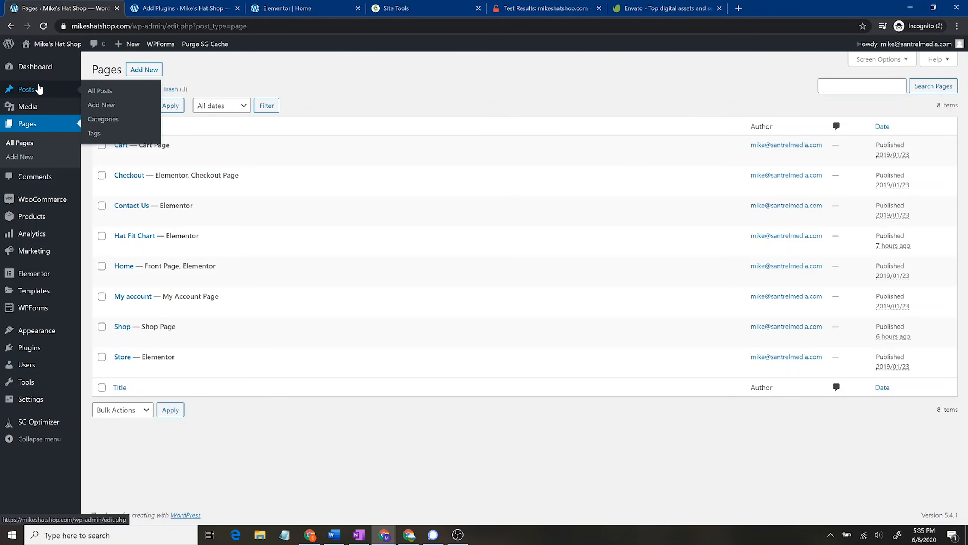
pyautogui.click(39, 89)
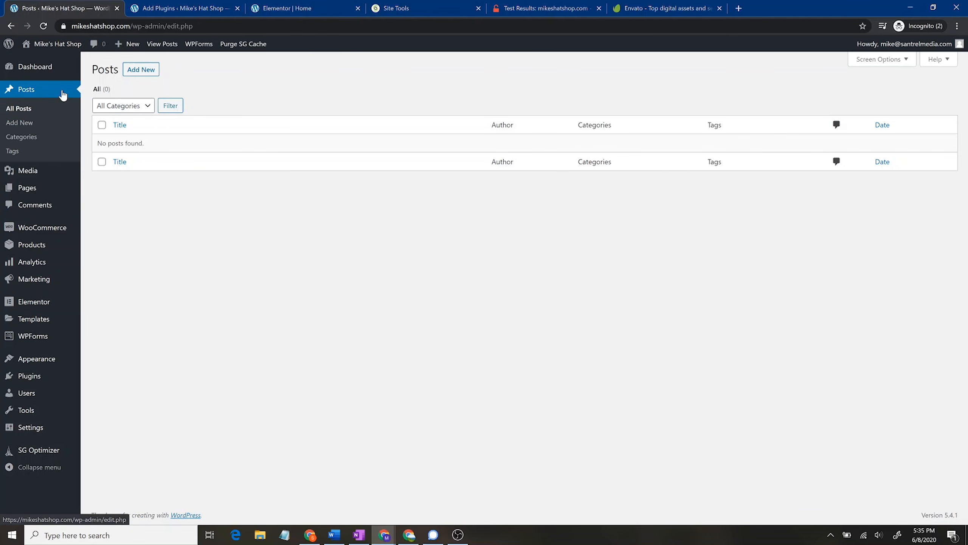
pyautogui.click(152, 71)
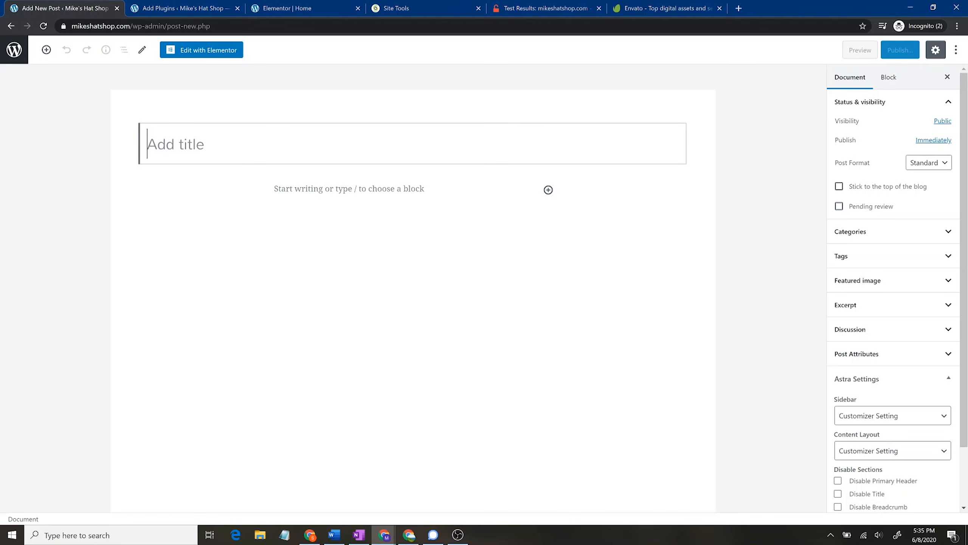
# Step: Title the post 'Best hats of 2020' and assign it to the Hat Stuff category, leaving the excerpt empty
pyautogui.write('Best hats')
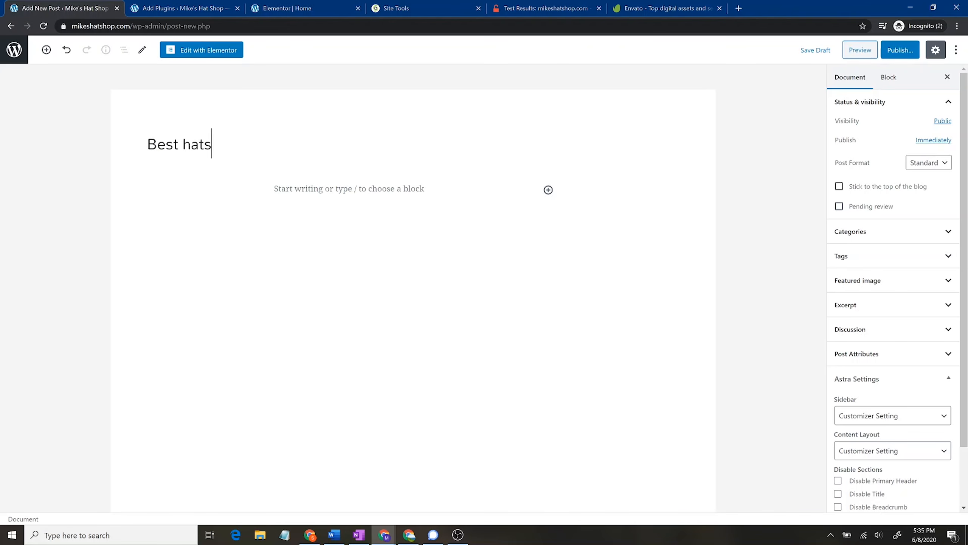
pyautogui.write(' of 2020')
pyautogui.click(919, 231)
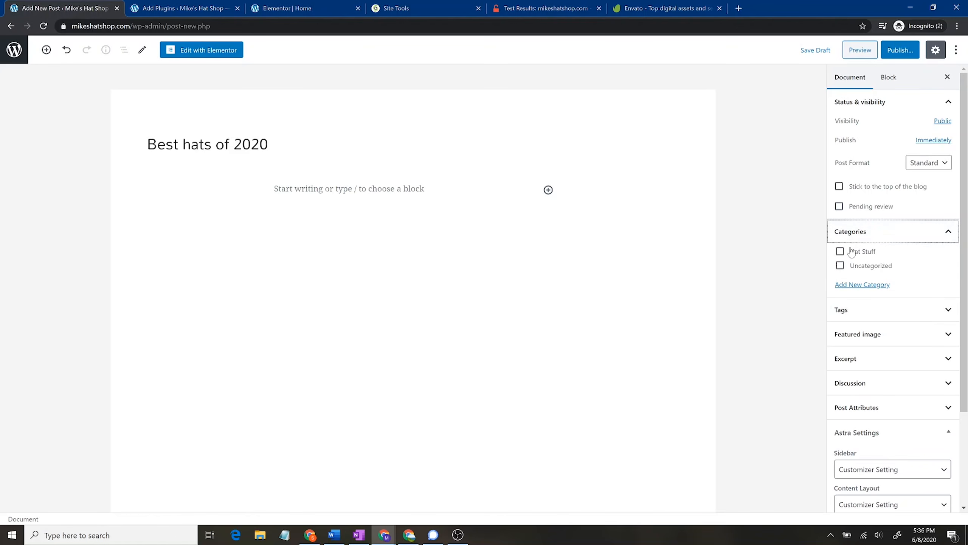
pyautogui.click(840, 252)
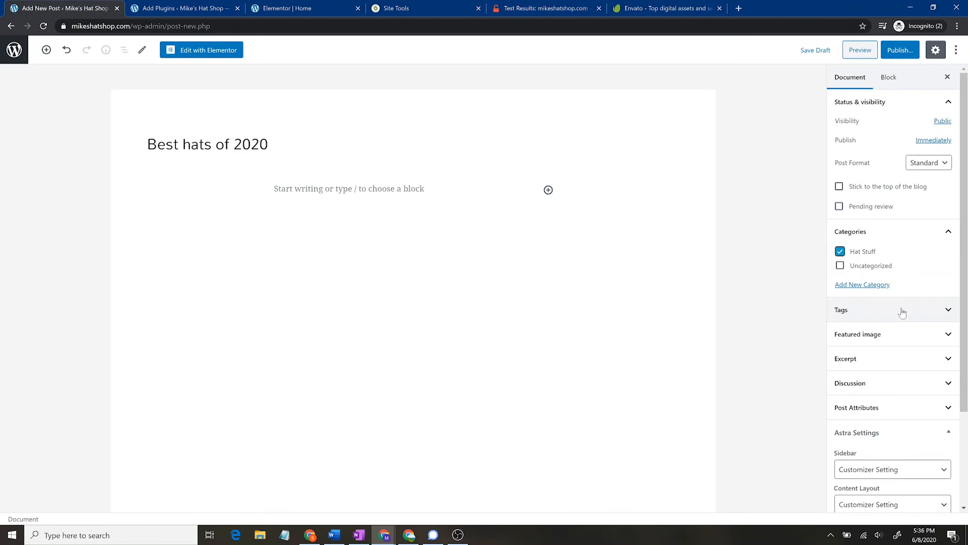
pyautogui.click(893, 361)
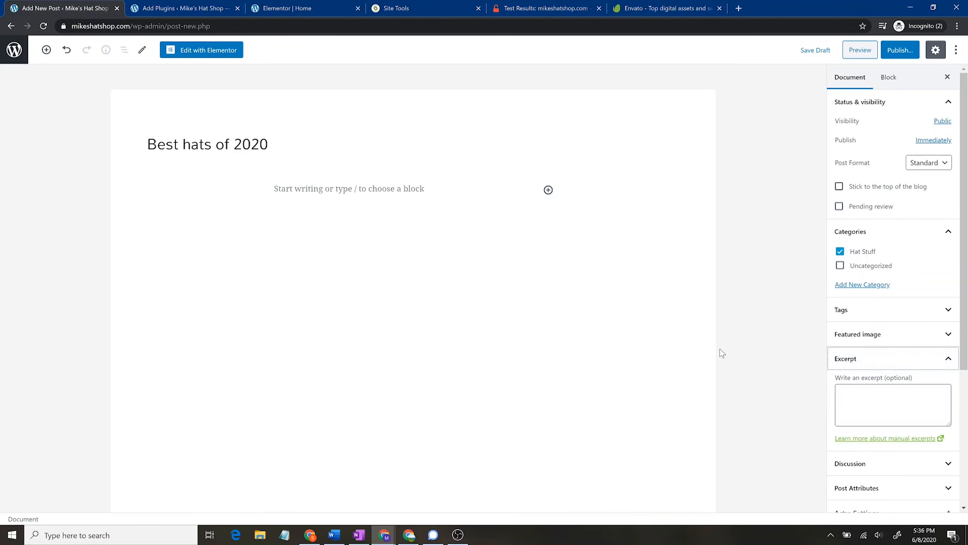
pyautogui.click(894, 404)
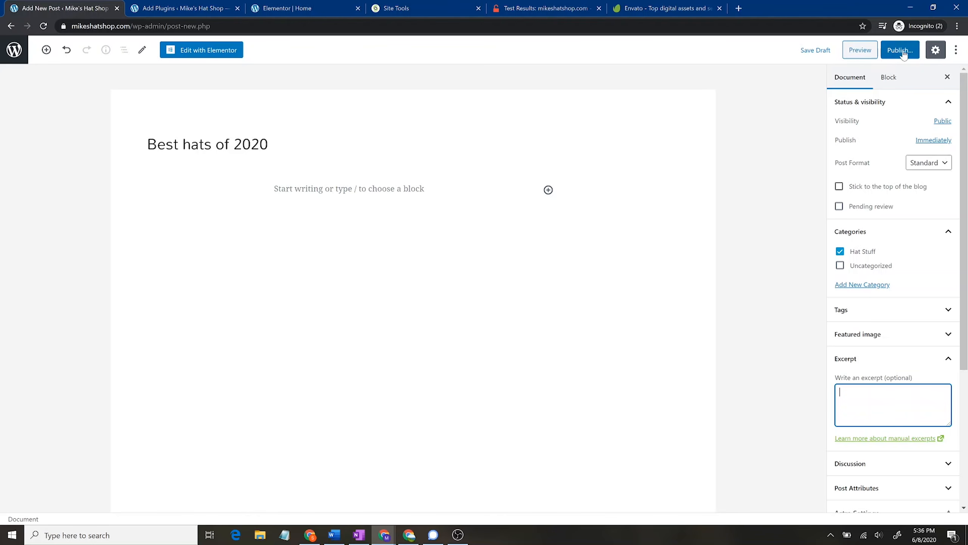
pyautogui.click(382, 199)
# Step: Fill the post body with several pasted paragraphs of filler text
pyautogui.click(411, 227)
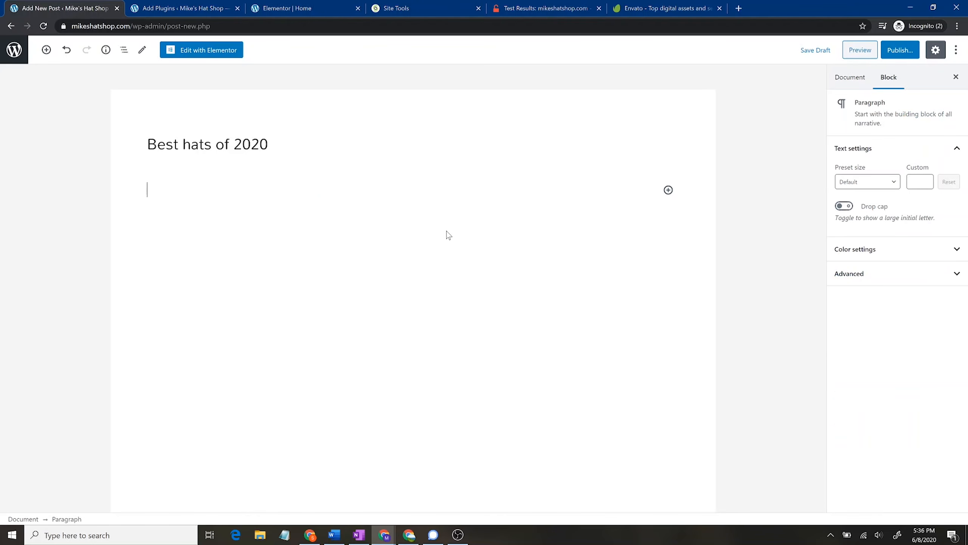
pyautogui.write('asdfasiodgjafgoirgooeirg')
pyautogui.hotkey('ctrl', 'a')
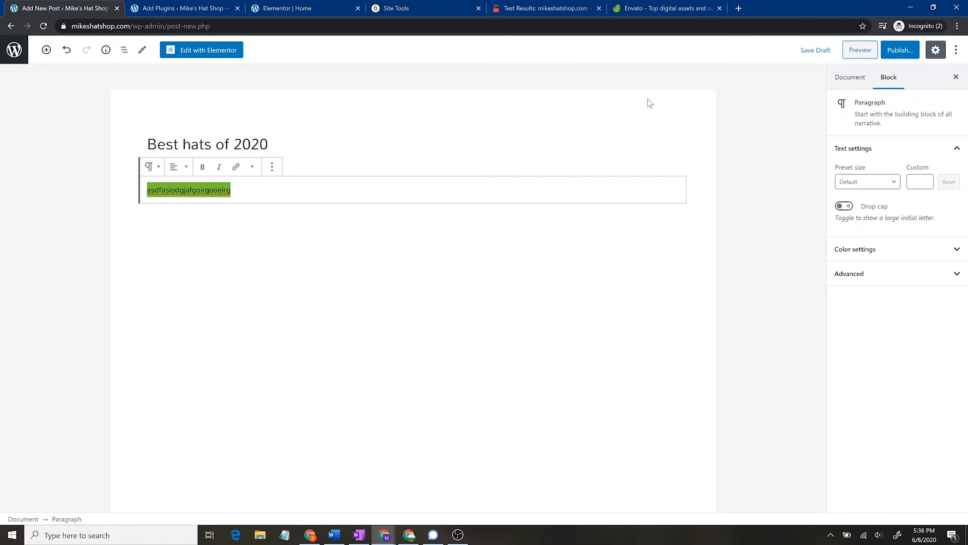
pyautogui.hotkey('ctrl', 'c')
pyautogui.press('Right')
pyautogui.press('Return')
pyautogui.hotkey('ctrl', 'v')
pyautogui.press('Return')
pyautogui.hotkey('ctrl', 'v')
pyautogui.hotkey('ctrl', 'v')
pyautogui.hotkey('ctrl', 'v')
pyautogui.hotkey('ctrl', 'v')
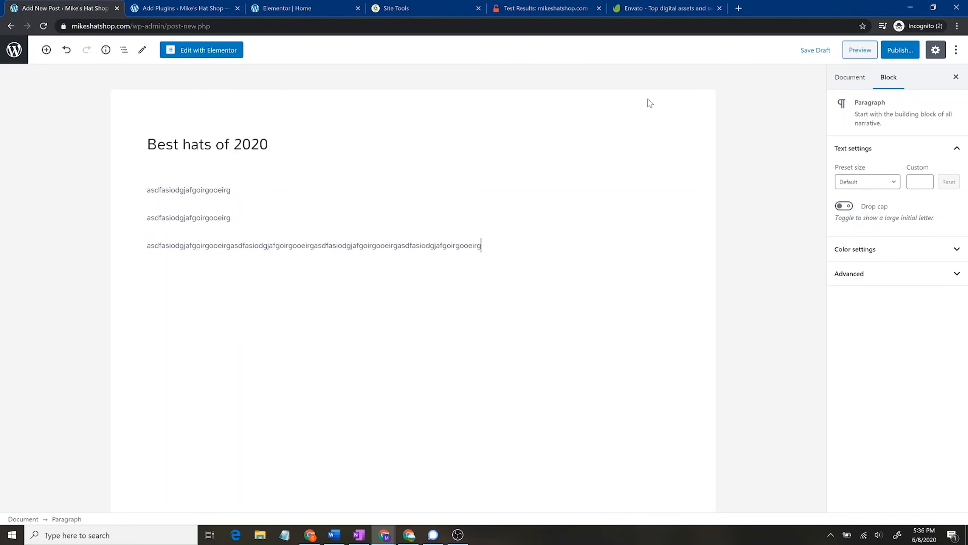
pyautogui.hotkey('ctrl', 'v')
pyautogui.press('Return')
pyautogui.hotkey('ctrl', 'v')
pyautogui.press('Return')
pyautogui.hotkey('ctrl', 'v')
pyautogui.press('Return')
pyautogui.hotkey('ctrl', 'v')
pyautogui.press('Return')
pyautogui.hotkey('ctrl', 'v')
# Step: Publish the post and go to the posts list
pyautogui.click(900, 49)
pyautogui.click(897, 47)
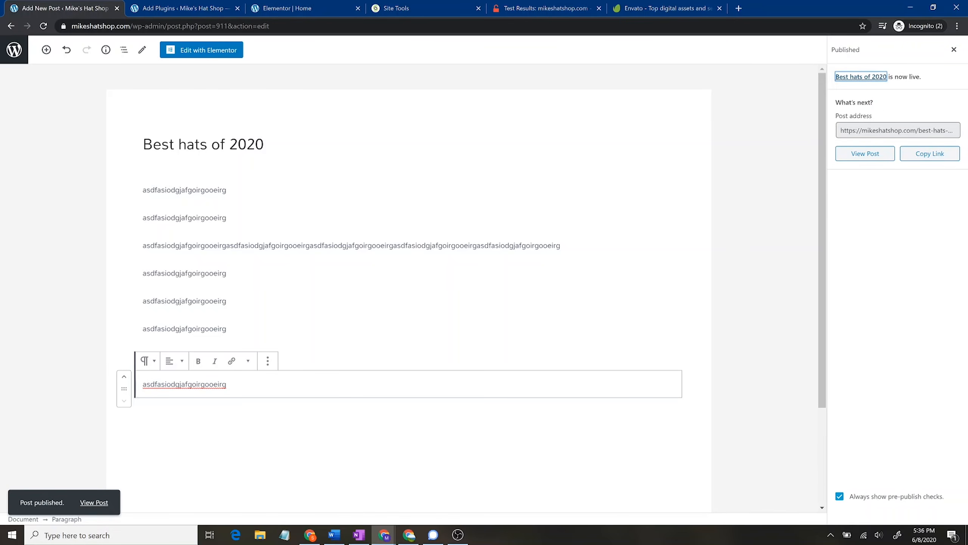
pyautogui.click(917, 130)
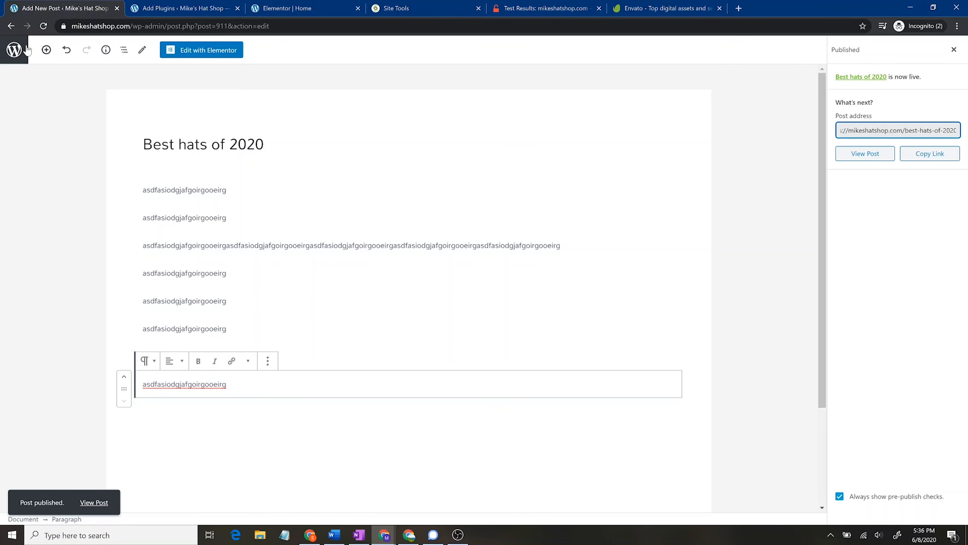
pyautogui.click(14, 50)
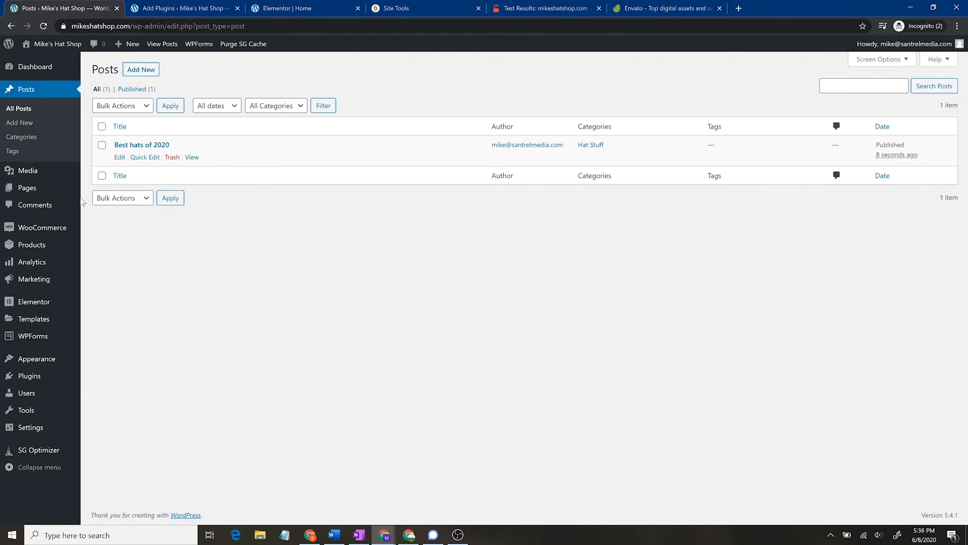
# Step: Go to Elementor's Saved Templates and start adding a new template
pyautogui.moveTo(29, 314)
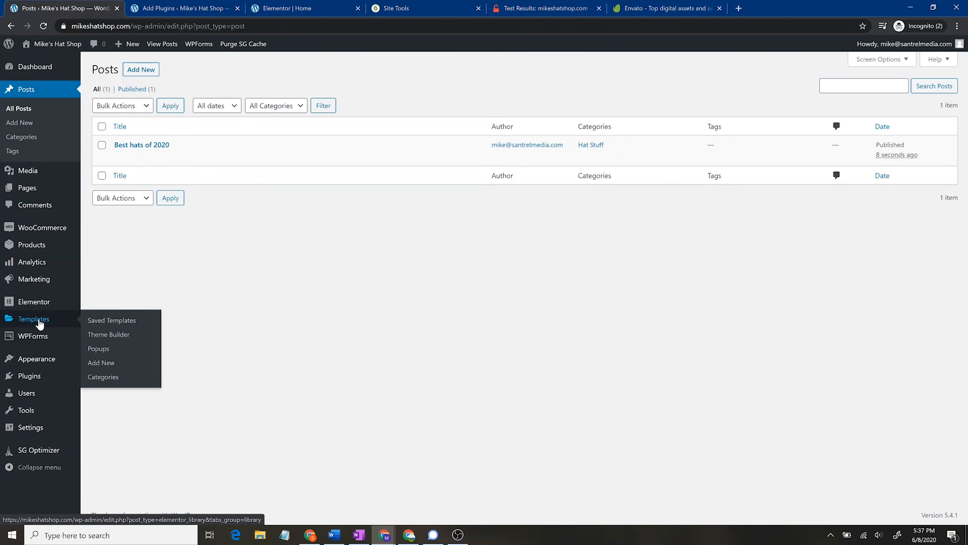
pyautogui.click(34, 318)
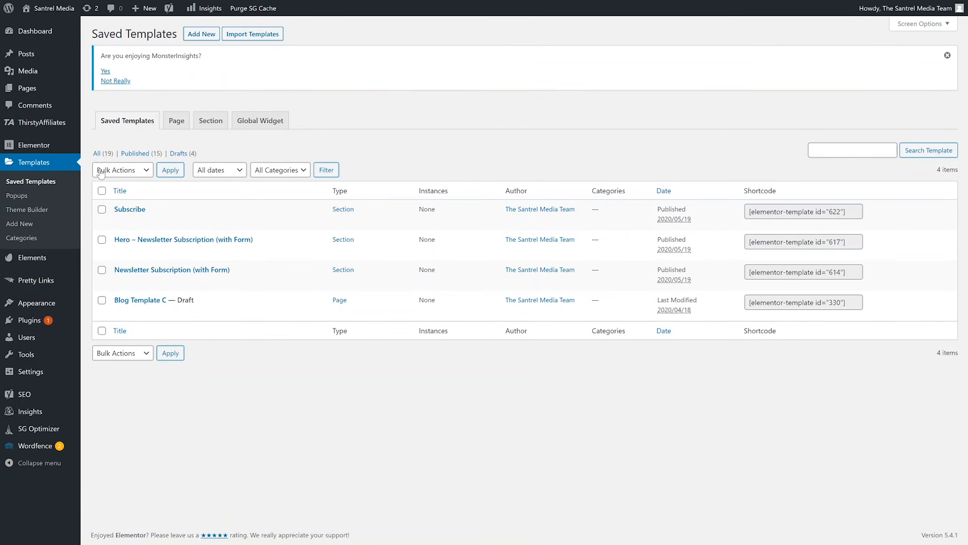
pyautogui.moveTo(64, 148)
pyautogui.click(206, 33)
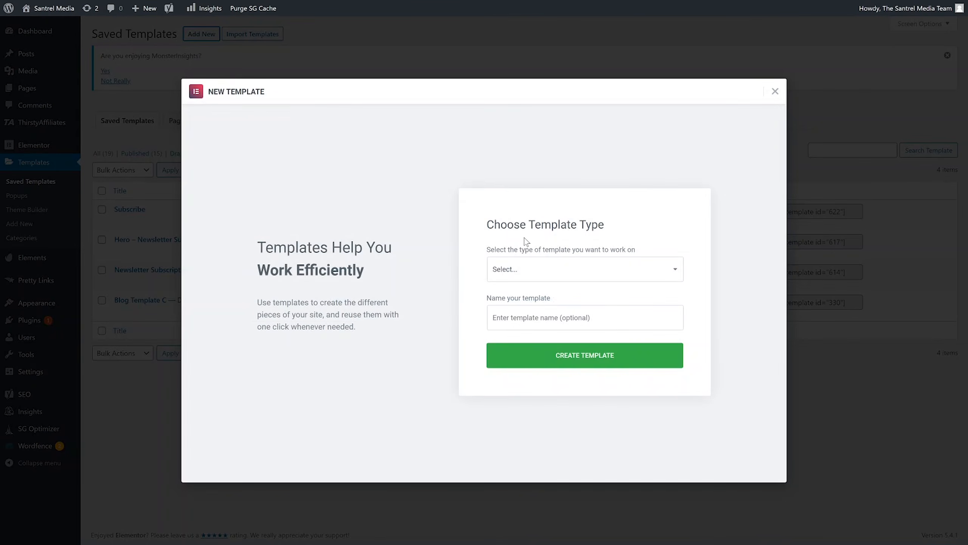
# Step: Create a Single template for post type Post with a placeholder name
pyautogui.click(537, 263)
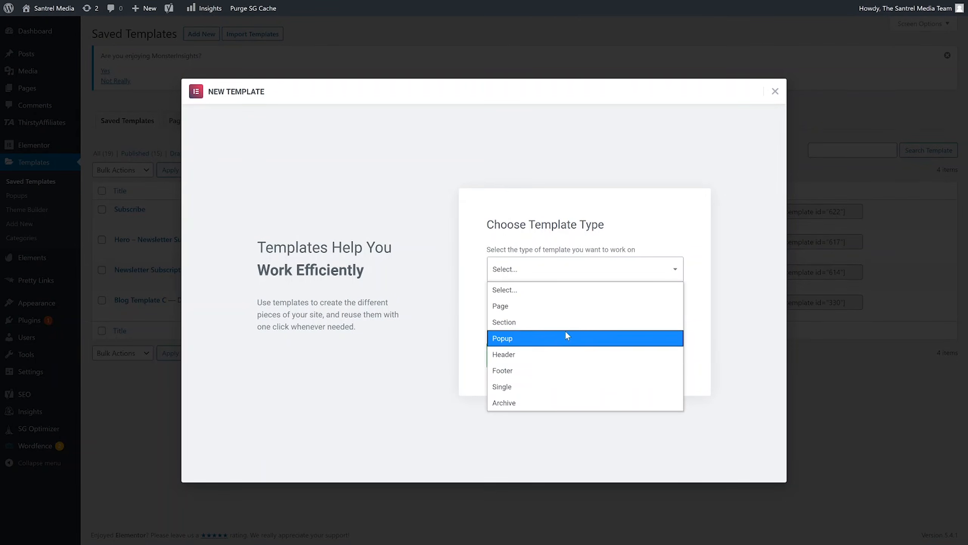
pyautogui.click(562, 387)
pyautogui.click(594, 294)
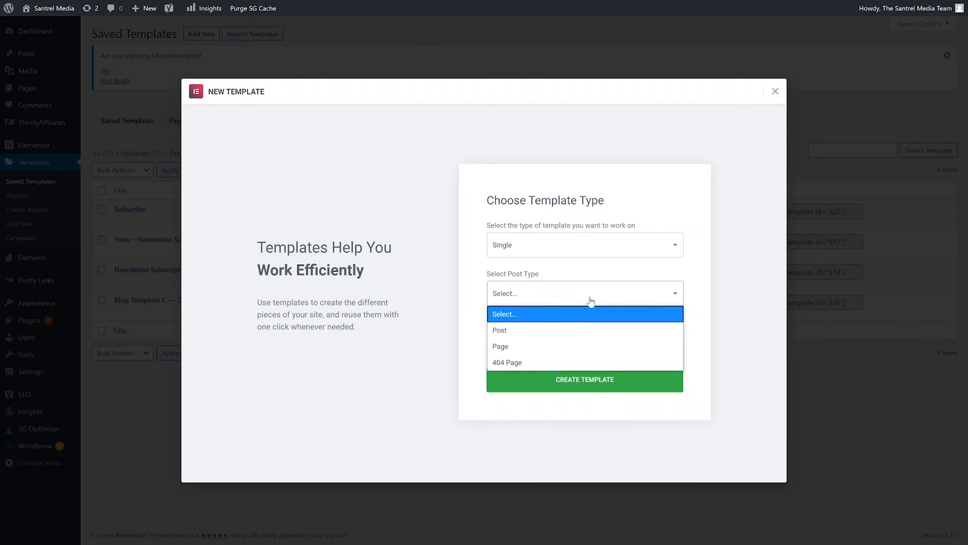
pyautogui.click(576, 330)
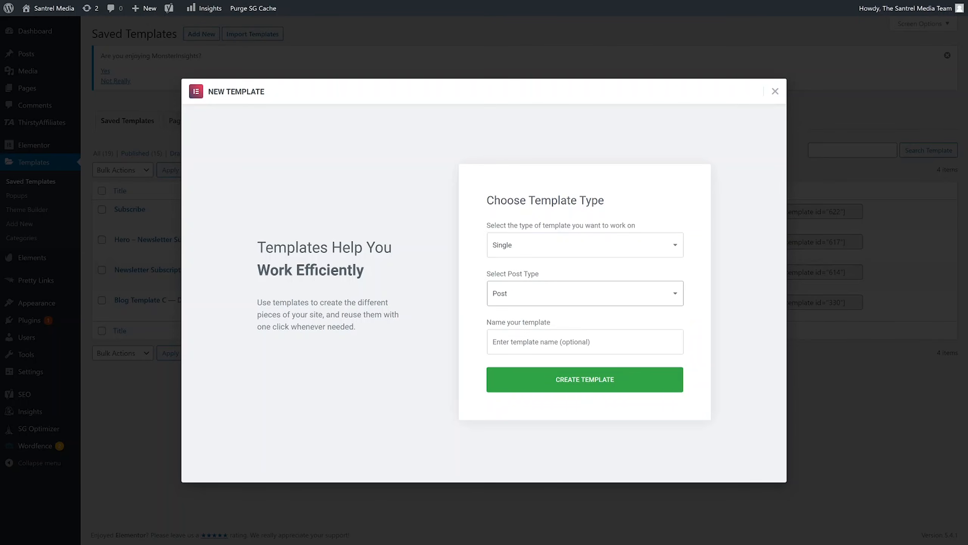
pyautogui.click(572, 342)
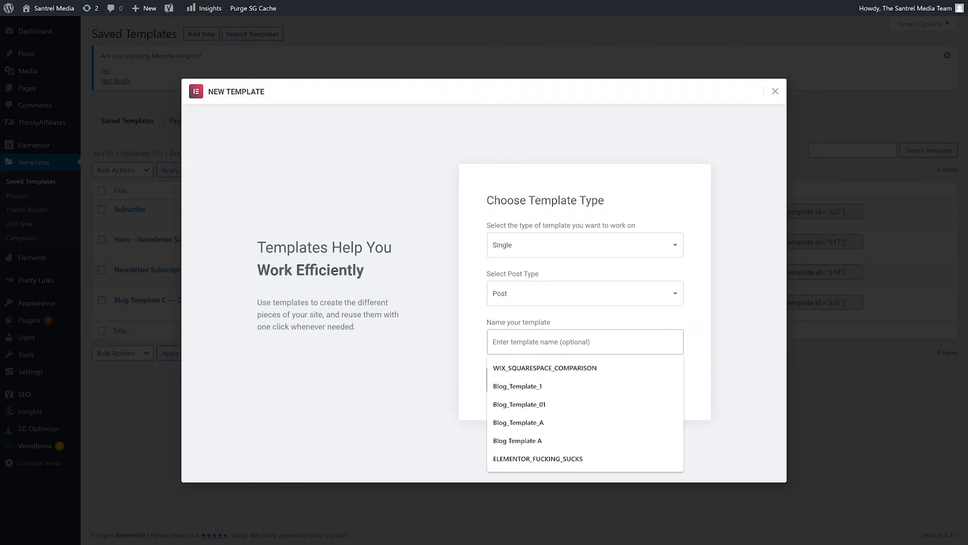
pyautogui.write('sdfsdfsd')
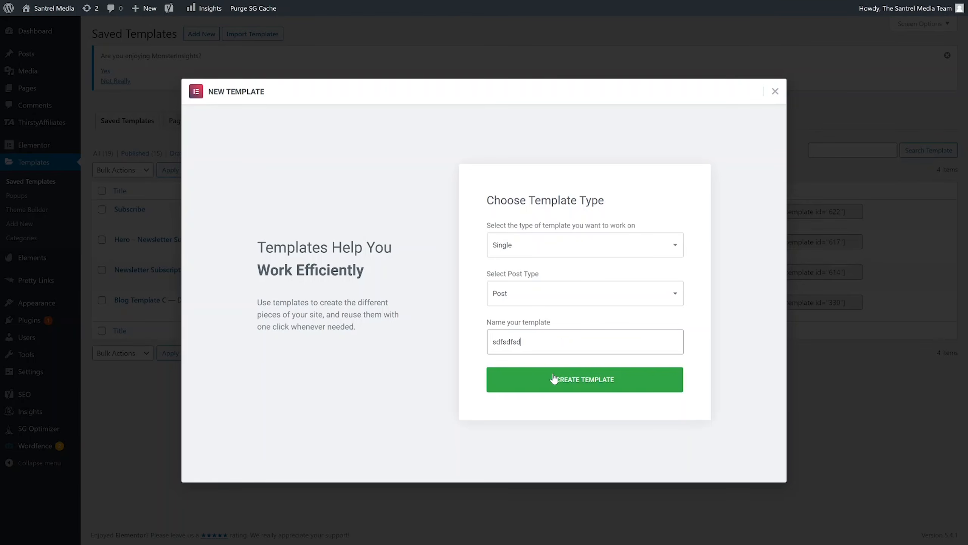
pyautogui.click(554, 378)
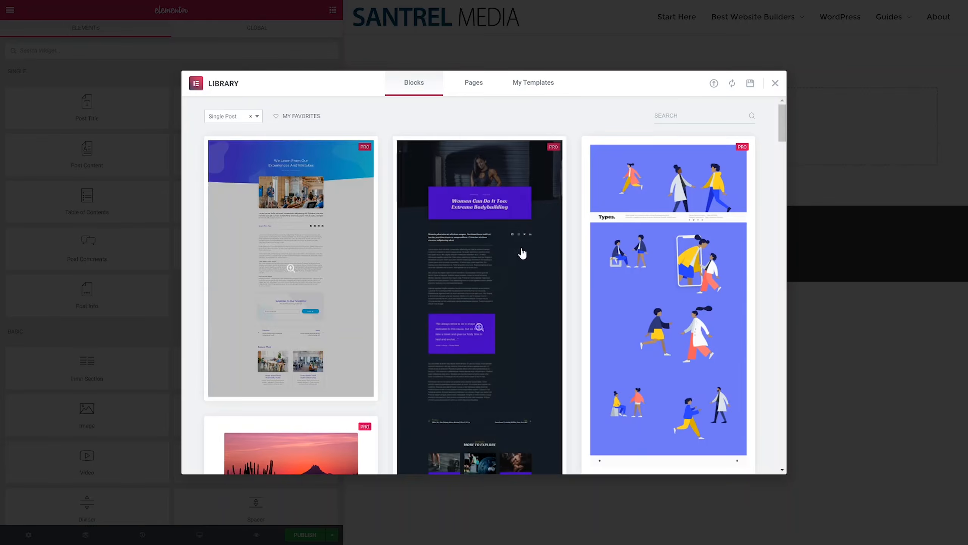
# Step: Preview the podcast single-post block in the library, then return to the block grid
pyautogui.scroll(-1, 466, 375)
pyautogui.scroll(-6, 465, 376)
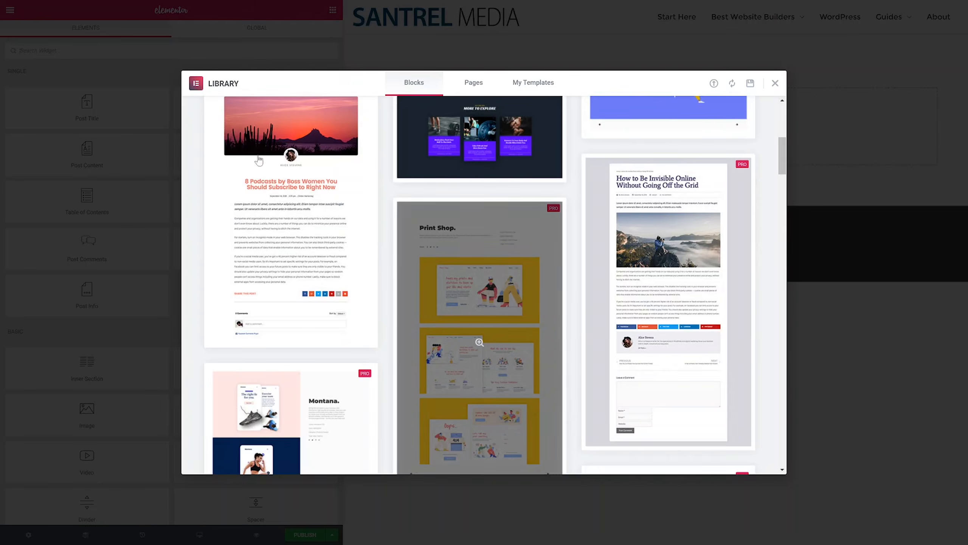
pyautogui.click(290, 215)
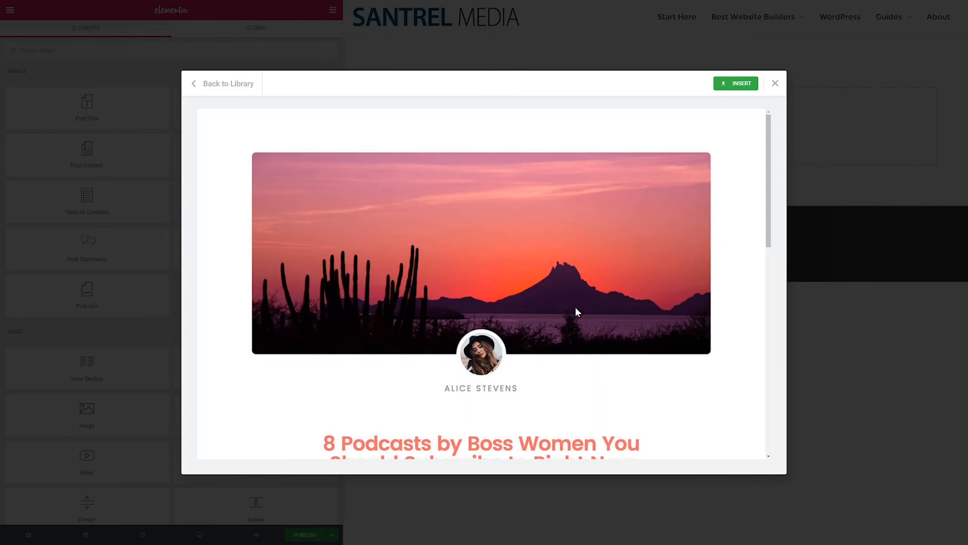
pyautogui.scroll(-3, 599, 301)
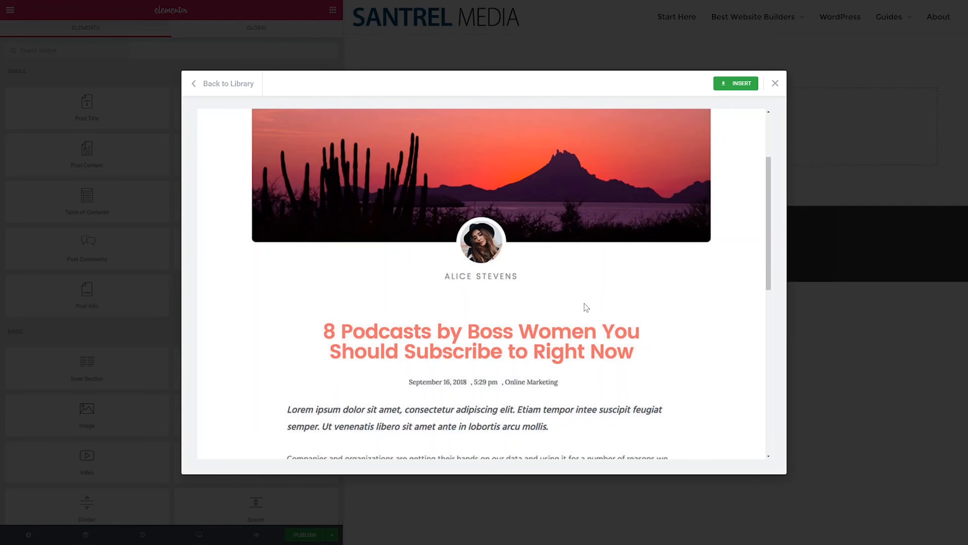
pyautogui.scroll(-6, 593, 302)
pyautogui.scroll(4, 587, 286)
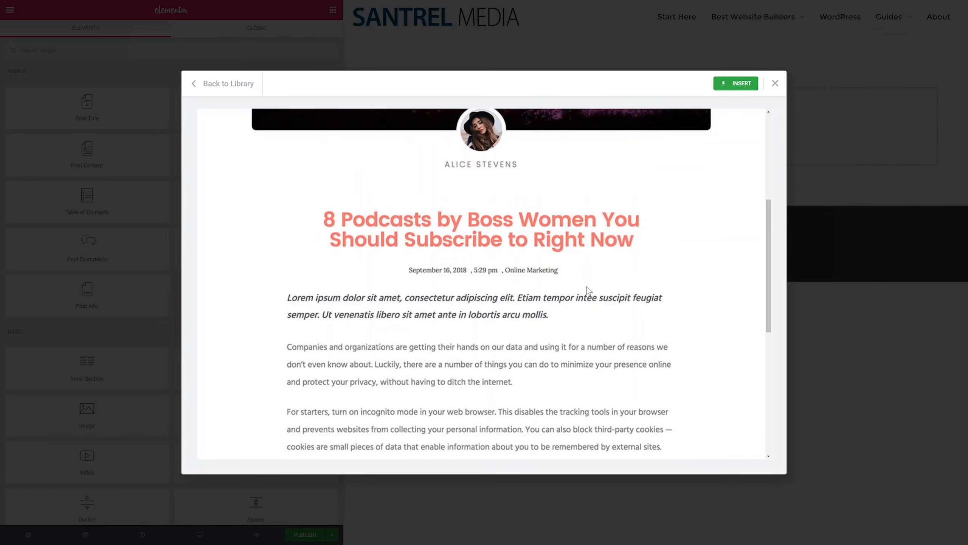
pyautogui.scroll(5, 595, 260)
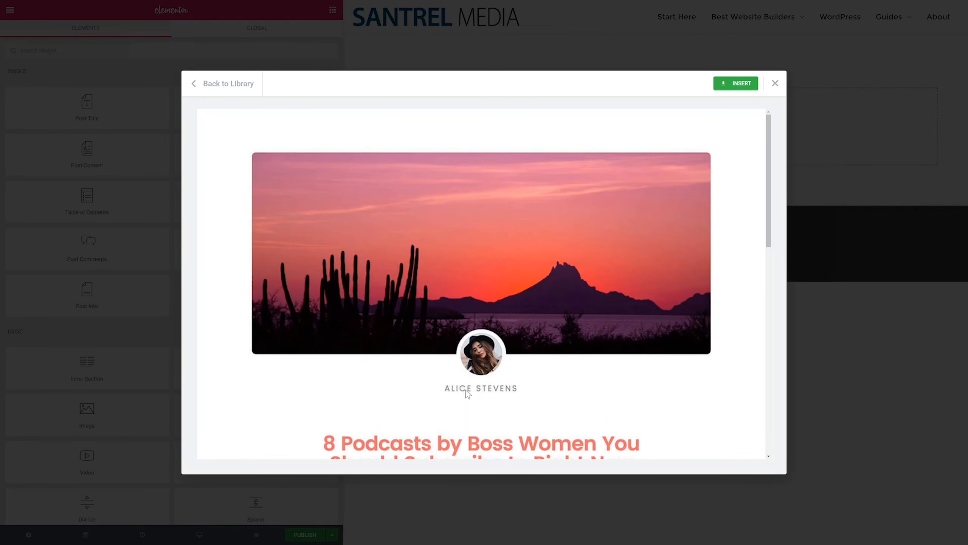
pyautogui.scroll(-1, 517, 366)
pyautogui.scroll(-3, 513, 358)
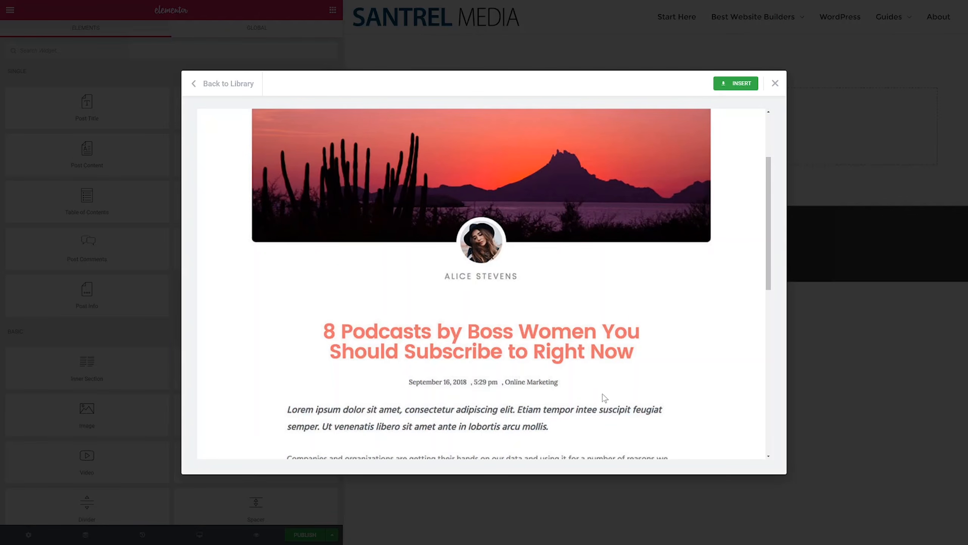
pyautogui.scroll(-3, 607, 397)
pyautogui.scroll(-8, 618, 380)
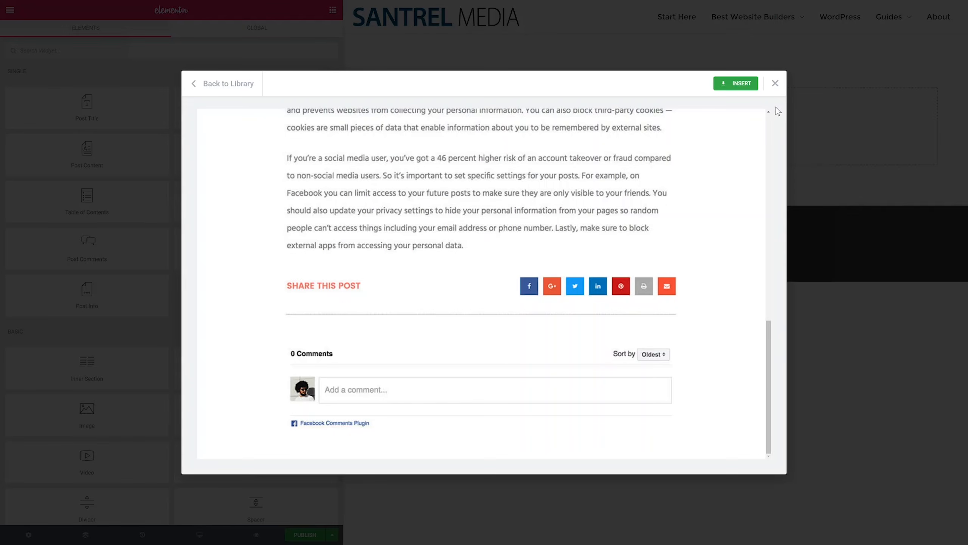
pyautogui.click(217, 84)
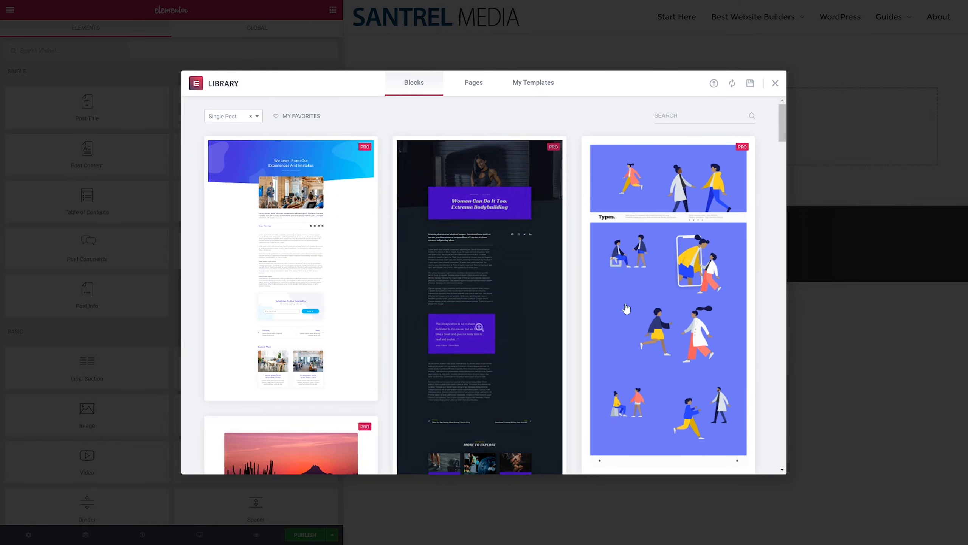
# Step: Find the 'Why Your Approach to A/B Testing Is Costing You Sales' block and open its preview
pyautogui.scroll(-10, 614, 307)
pyautogui.scroll(-8, 556, 313)
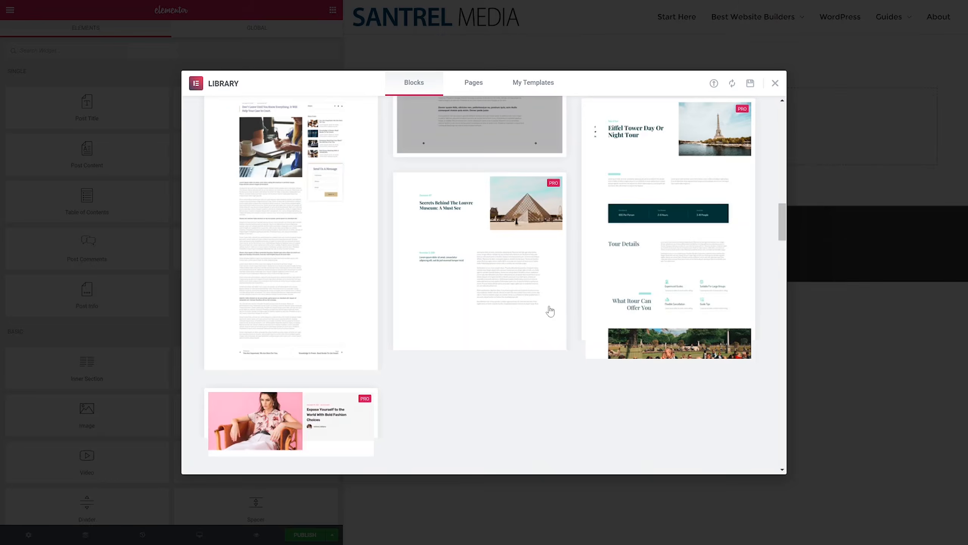
pyautogui.scroll(-8, 561, 279)
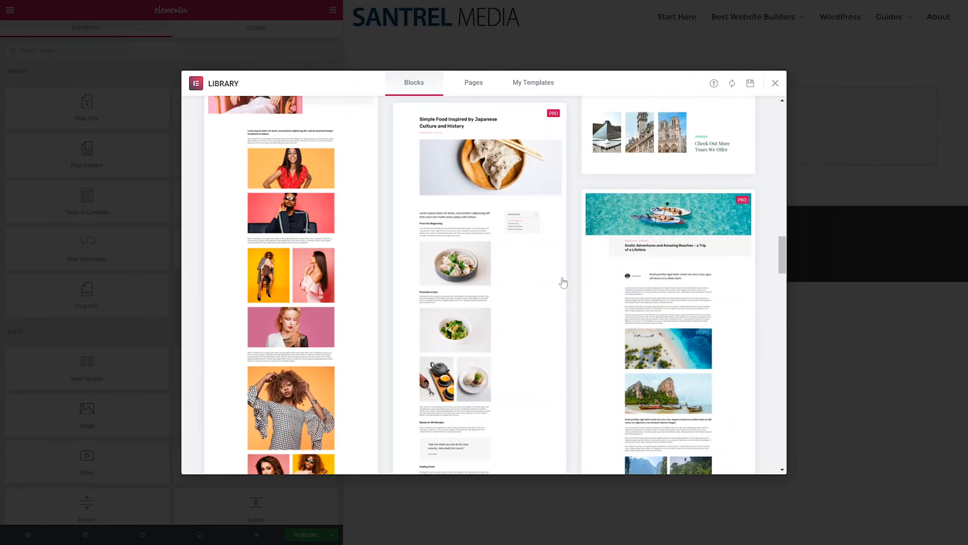
pyautogui.scroll(-6, 692, 318)
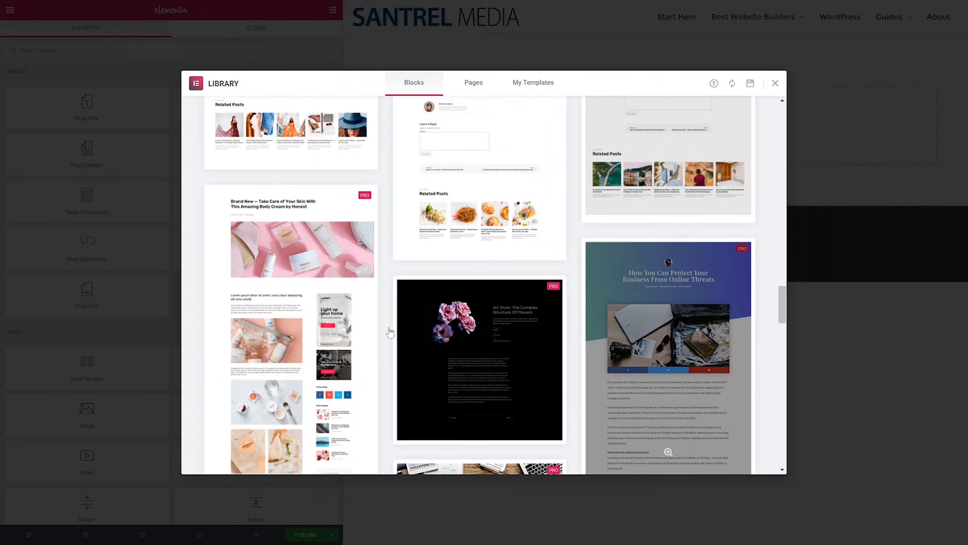
pyautogui.scroll(-6, 653, 334)
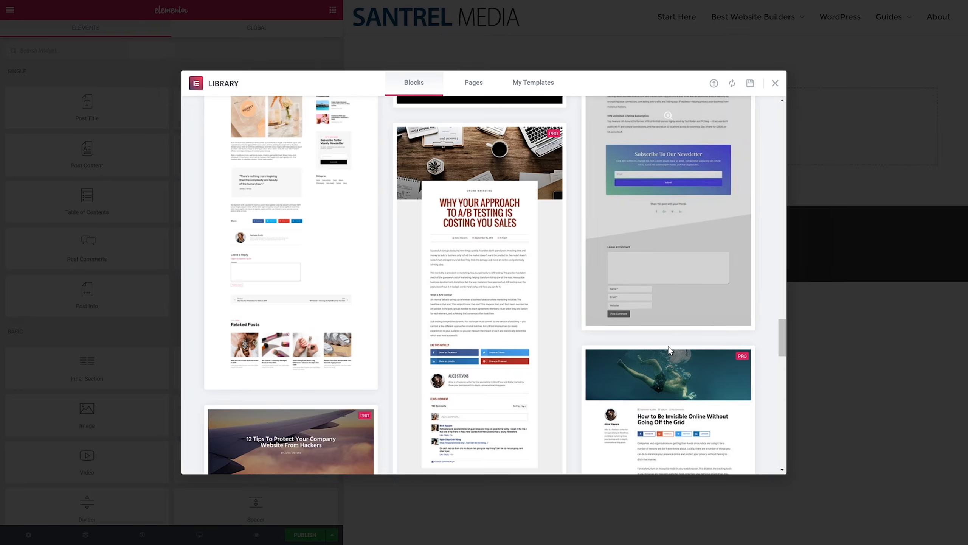
pyautogui.scroll(10, 619, 207)
pyautogui.scroll(15, 619, 208)
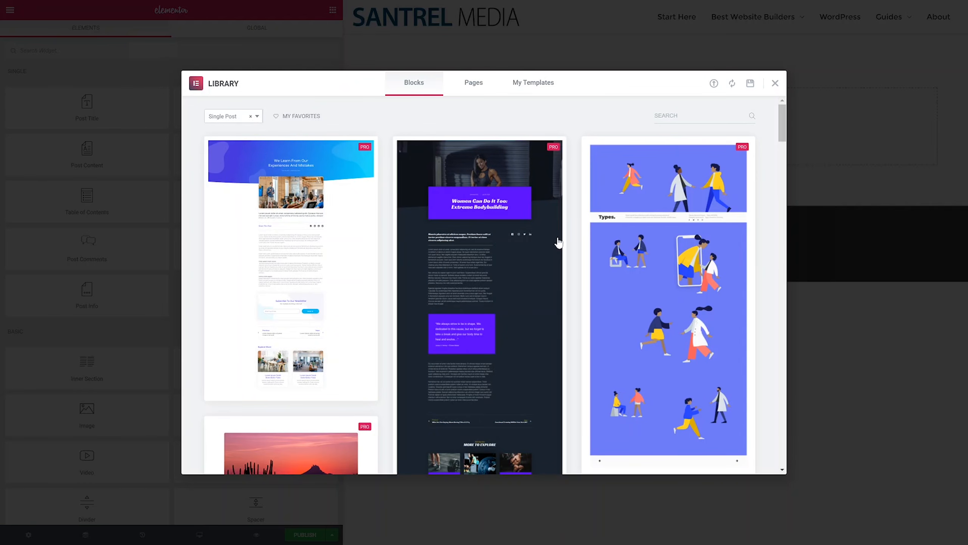
pyautogui.scroll(-10, 575, 279)
pyautogui.scroll(-15, 594, 309)
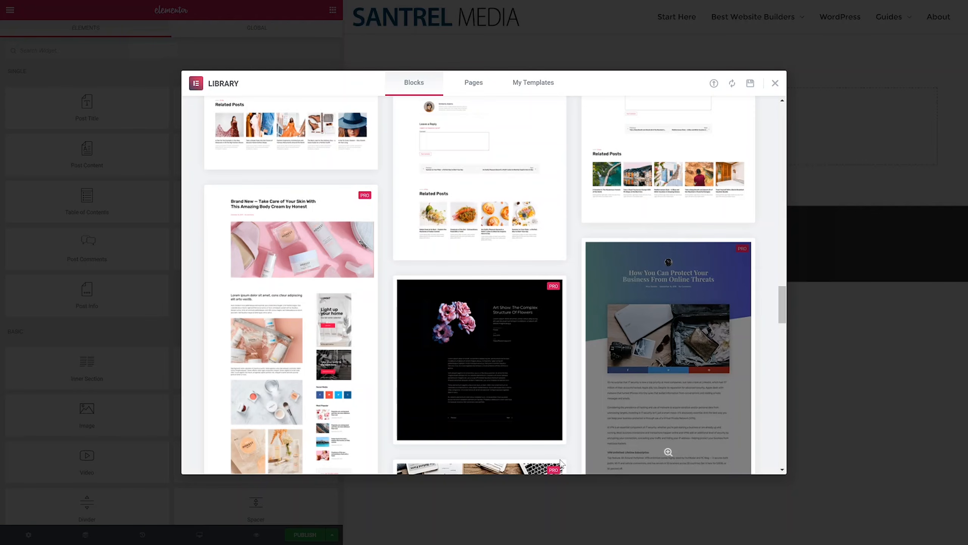
pyautogui.scroll(-8, 538, 274)
pyautogui.moveTo(534, 269)
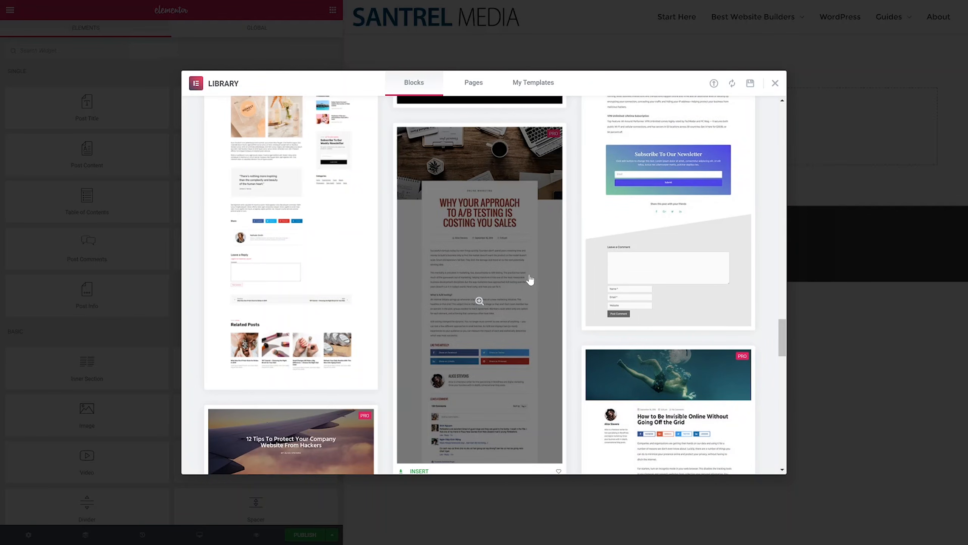
pyautogui.click(481, 303)
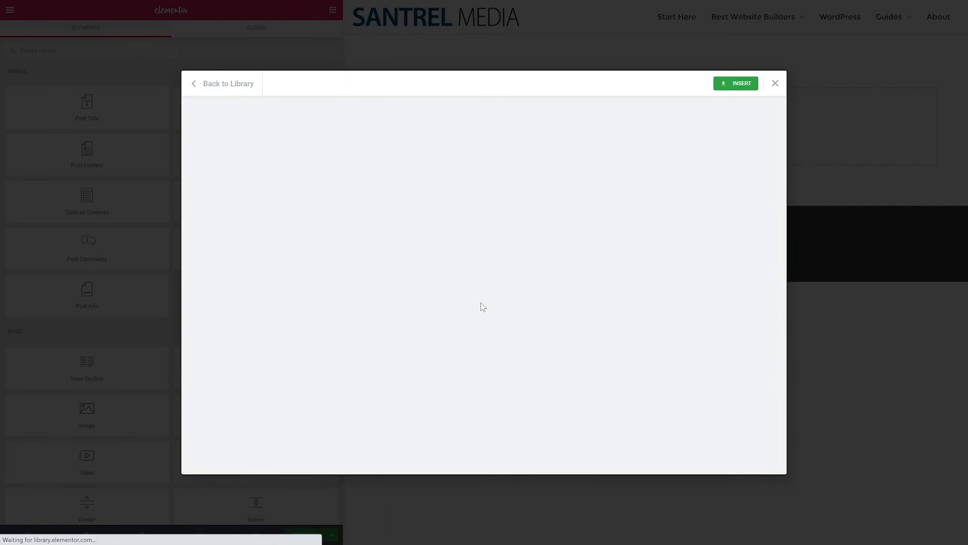
# Step: Insert the A/B testing block with its document settings, then close the library
pyautogui.scroll(-3, 574, 250)
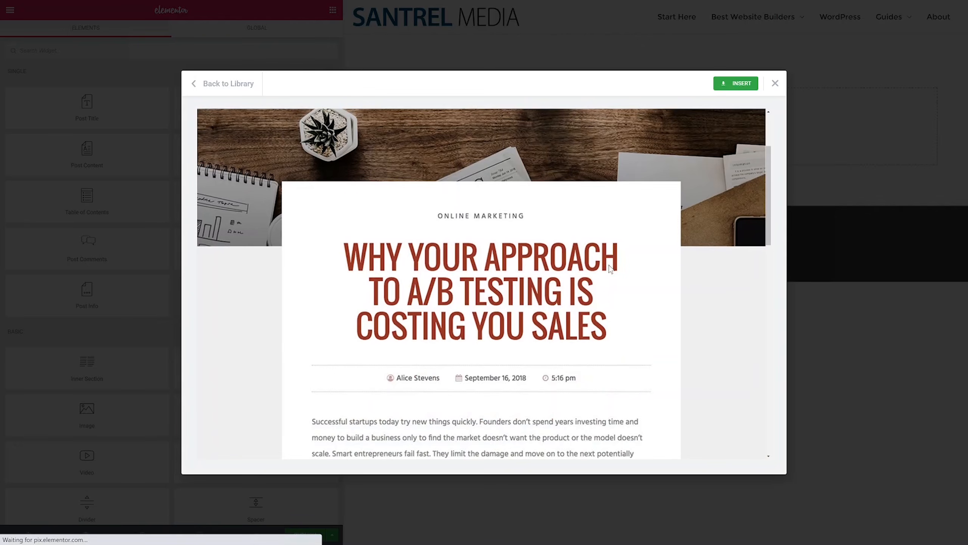
pyautogui.scroll(3, 617, 274)
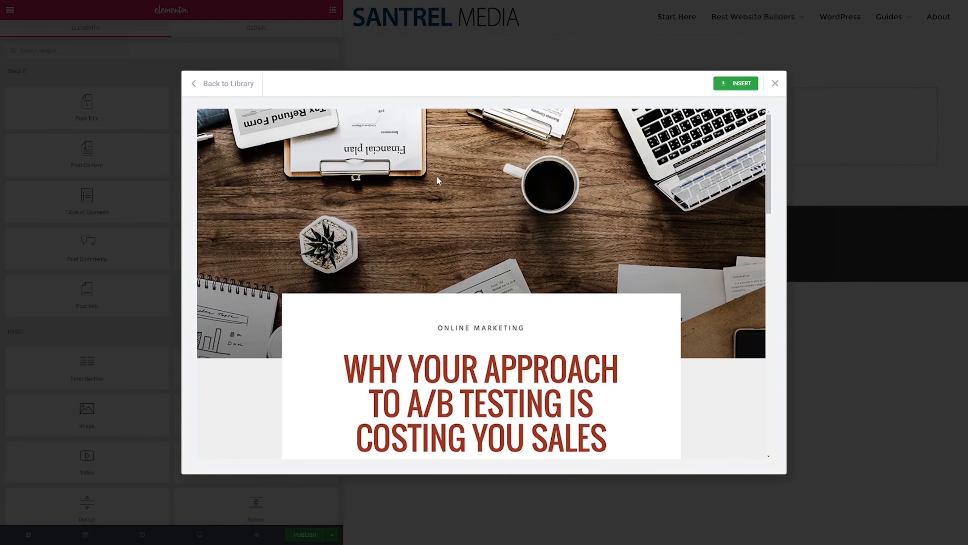
pyautogui.scroll(-5, 673, 305)
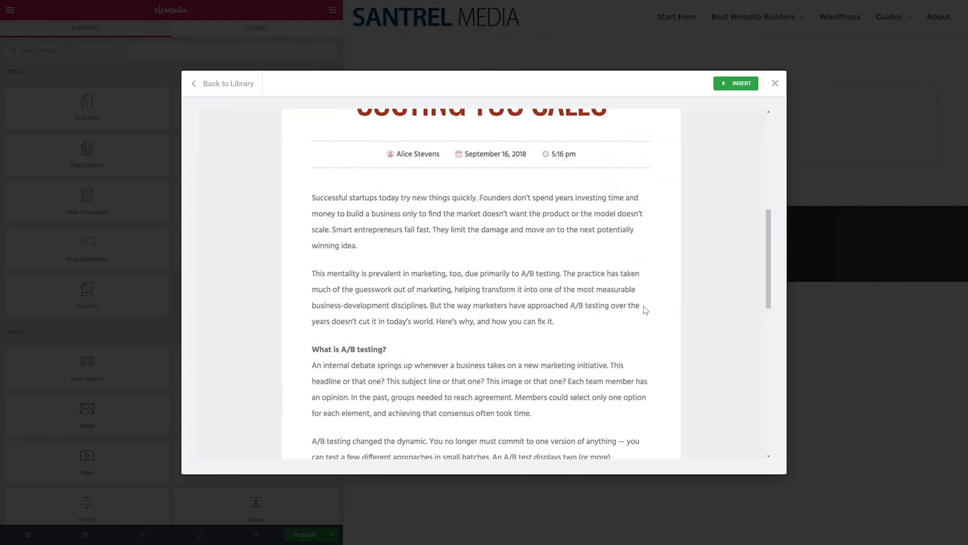
pyautogui.scroll(-5, 515, 337)
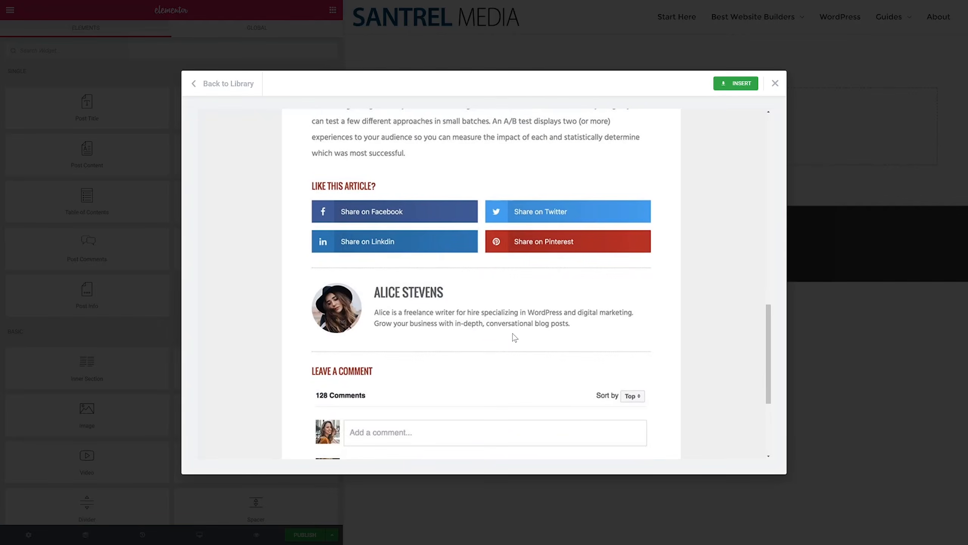
pyautogui.scroll(-3, 515, 338)
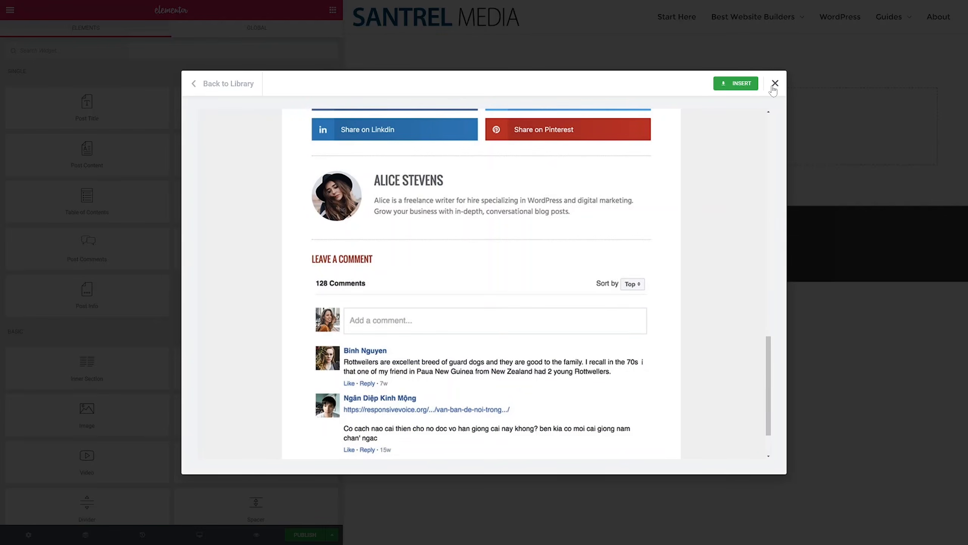
pyautogui.click(743, 86)
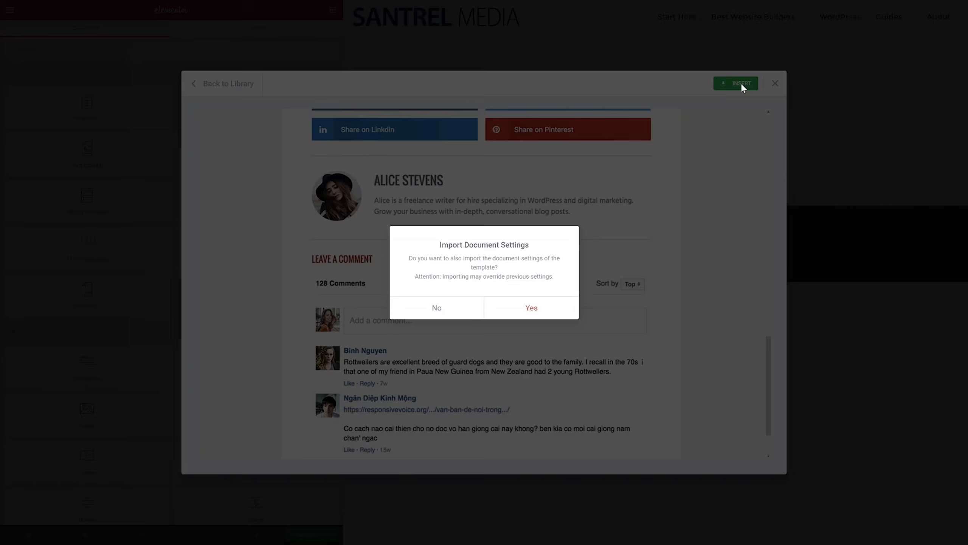
pyautogui.click(550, 314)
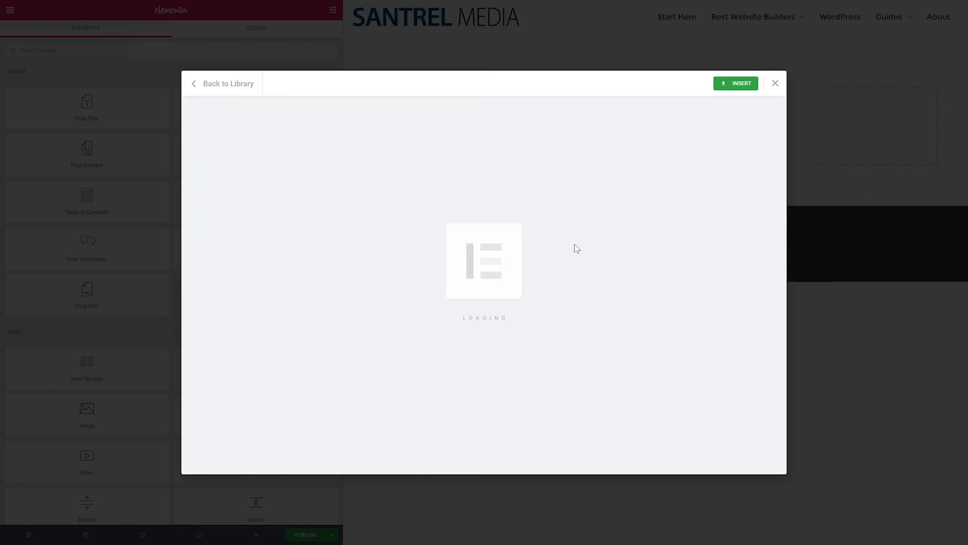
pyautogui.click(775, 84)
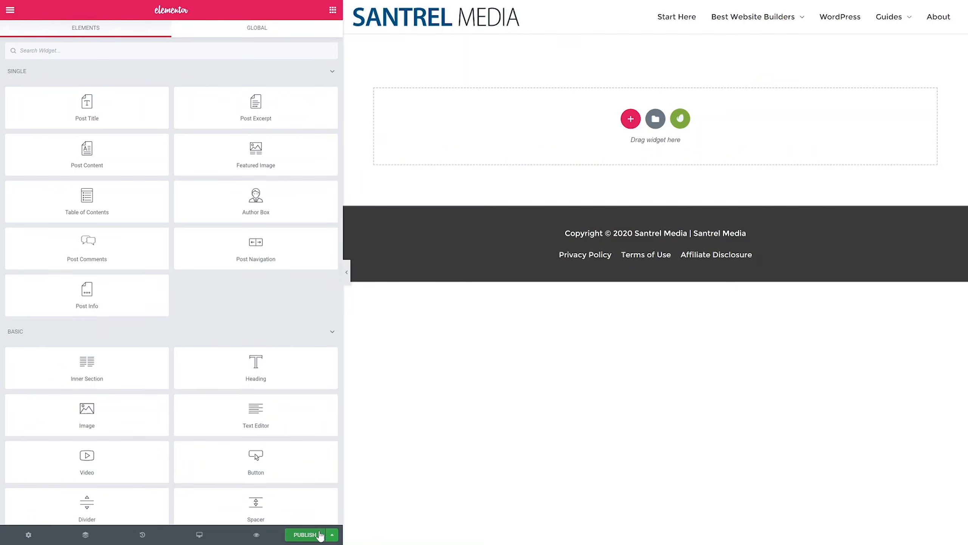
# Step: Open the template's Display Conditions and the 'All' posts dropdown in the Include row
pyautogui.click(332, 535)
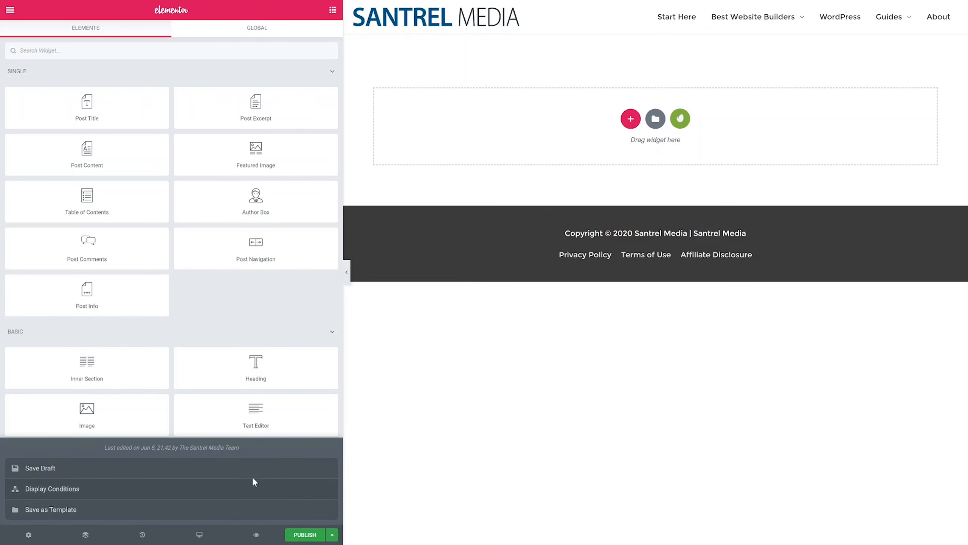
pyautogui.click(239, 488)
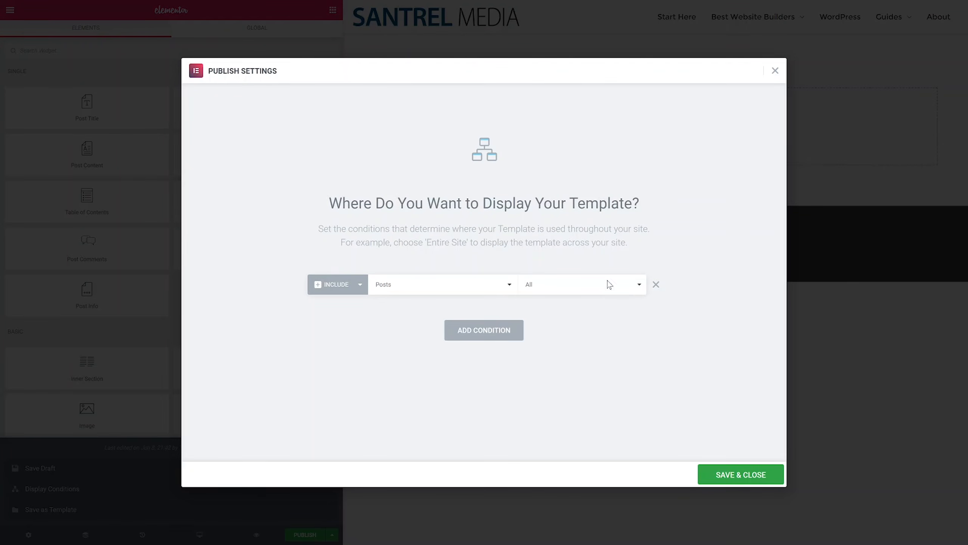
pyautogui.click(604, 292)
# Step: Close Publish Settings and scroll the shop homepage to the three-product Featured Plants section
pyautogui.click(775, 71)
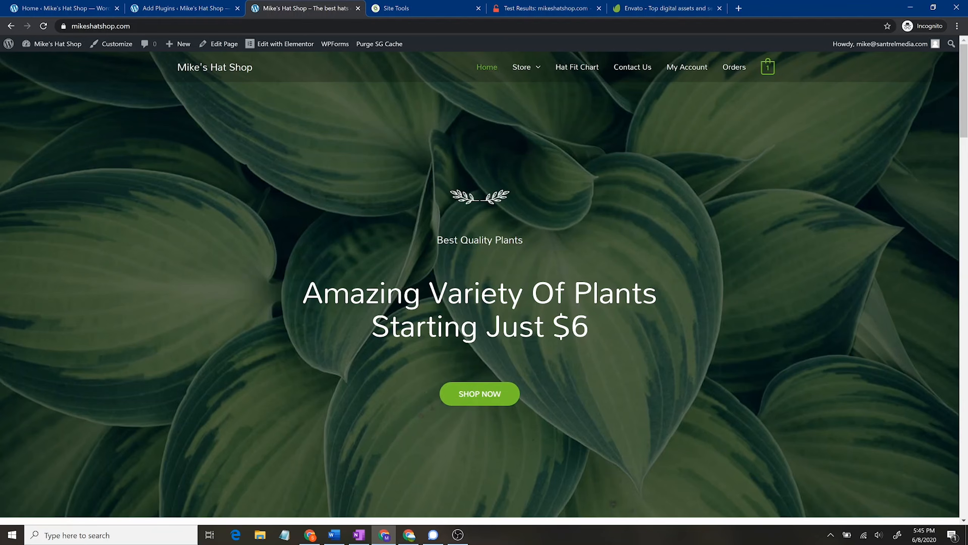
pyautogui.scroll(-10, 724, 296)
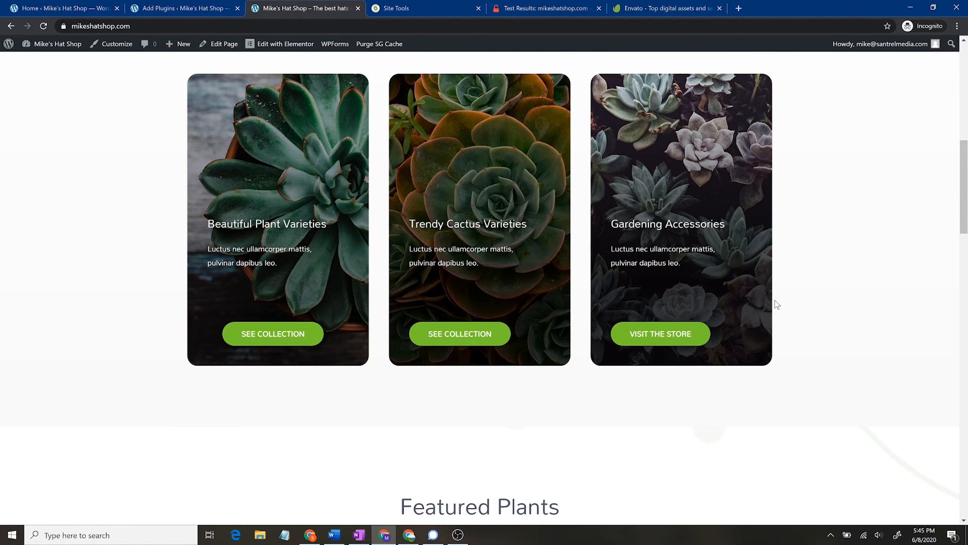
pyautogui.scroll(-3, 774, 297)
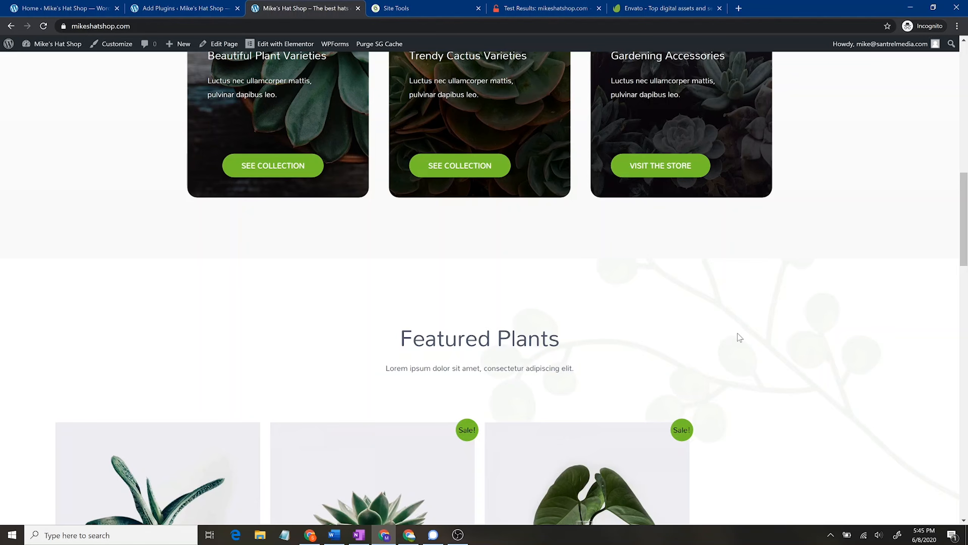
pyautogui.scroll(-4, 803, 344)
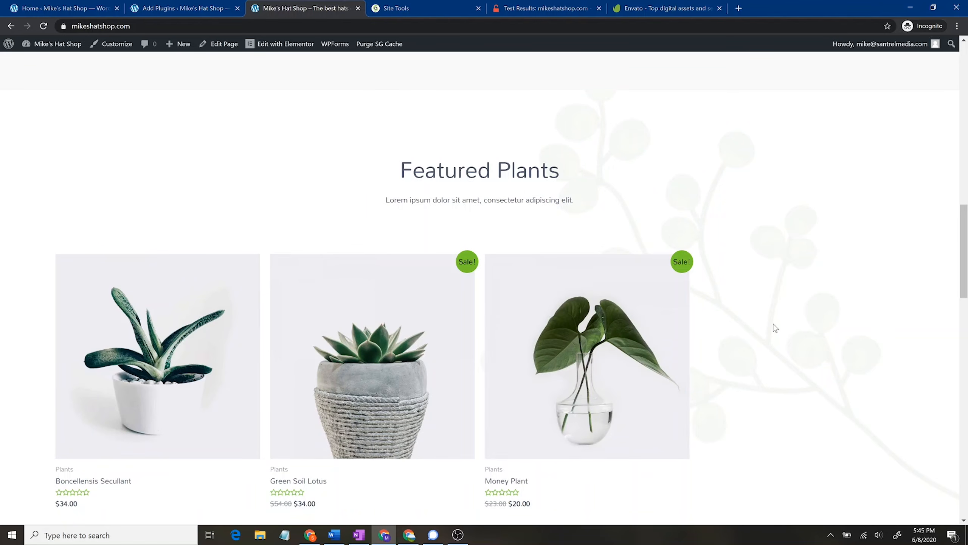
pyautogui.scroll(-8, 761, 318)
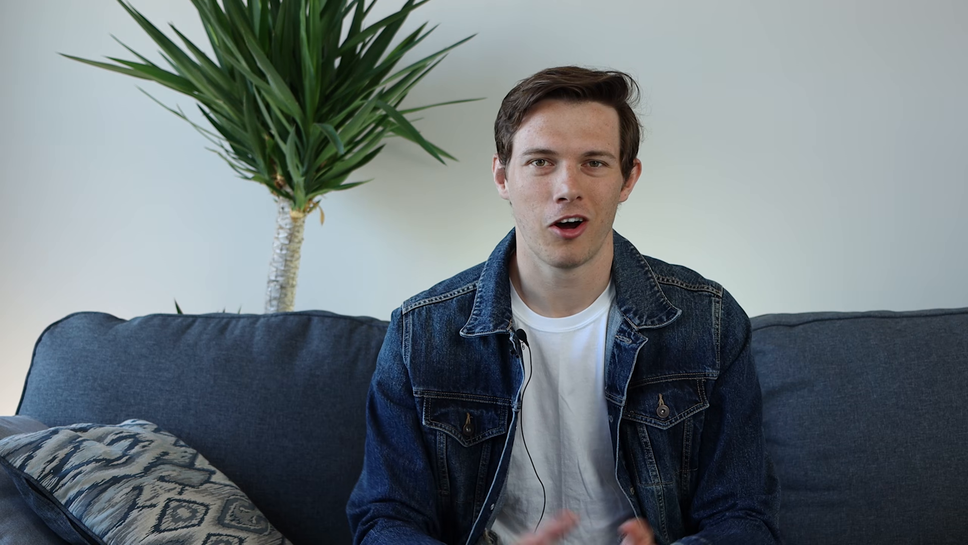